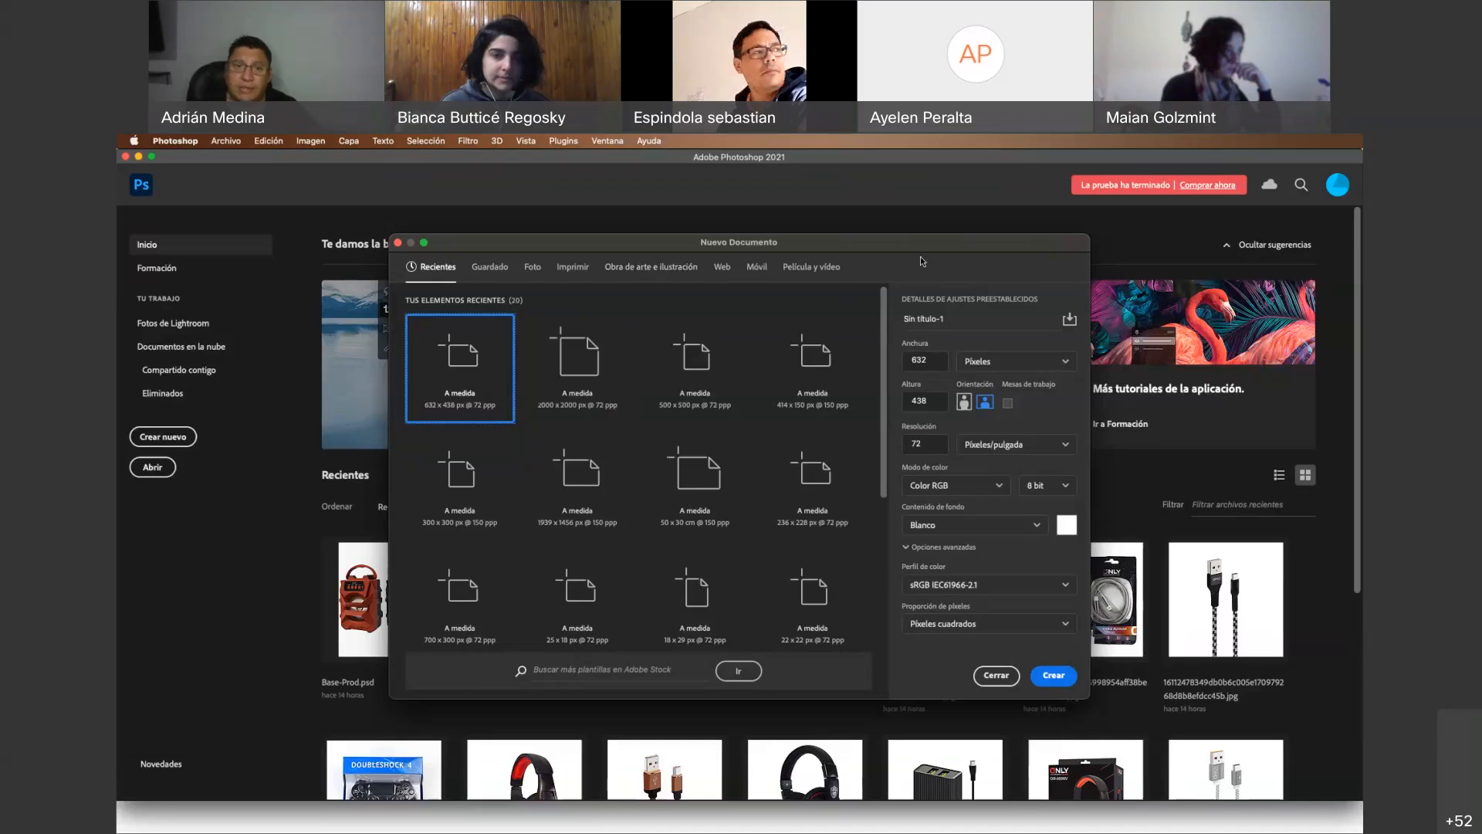
Examine the blank photo presets, comparing the Horizontal, 7 x 5 preset with the default Photoshop size
{"action": "left_click", "coordinate": [531, 267]}
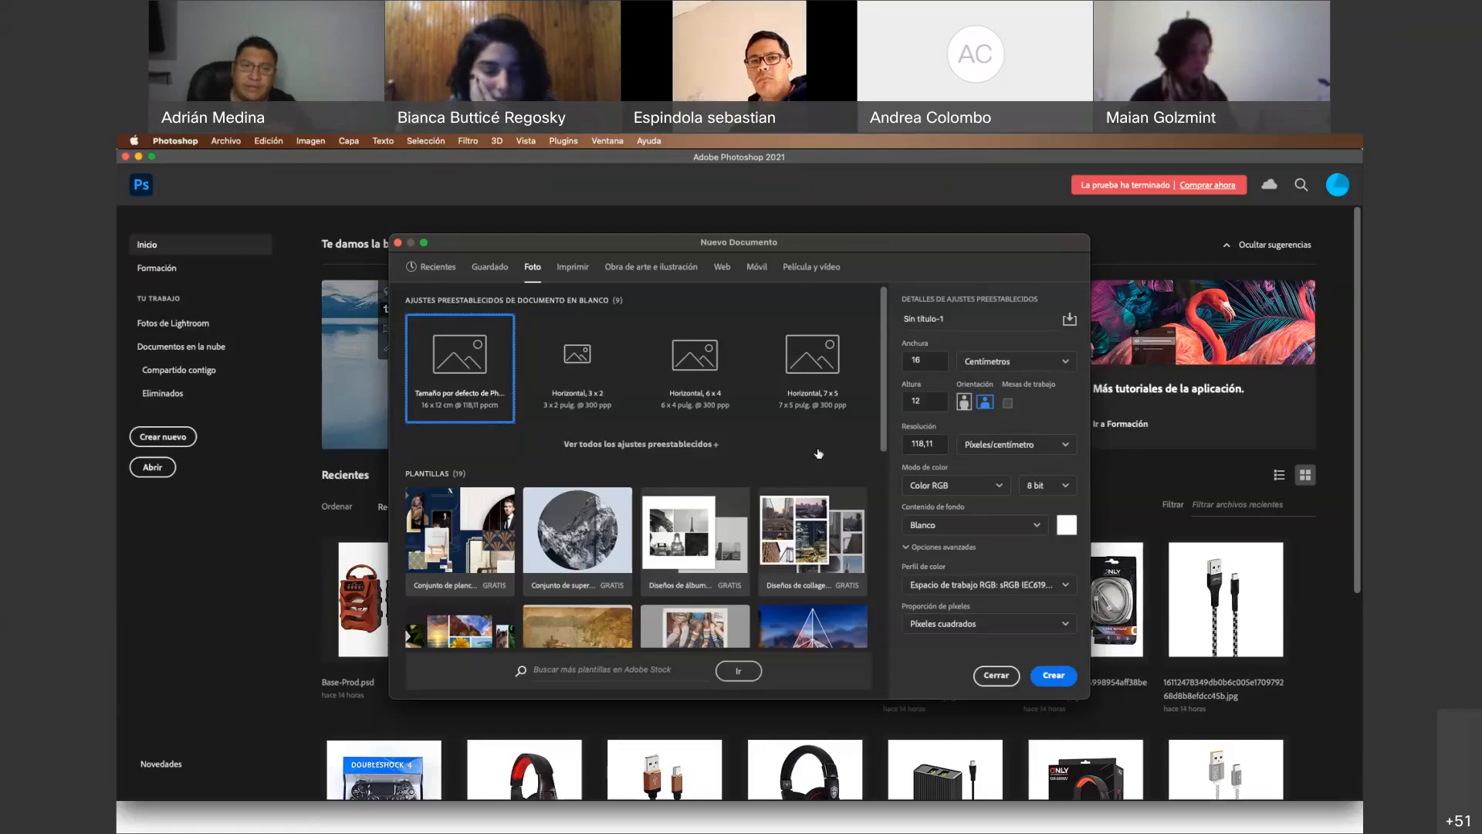
{"action": "scroll", "coordinate": [818, 454], "scroll_direction": "down", "scroll_amount": 3}
{"action": "scroll", "coordinate": [811, 461], "scroll_direction": "up", "scroll_amount": 3}
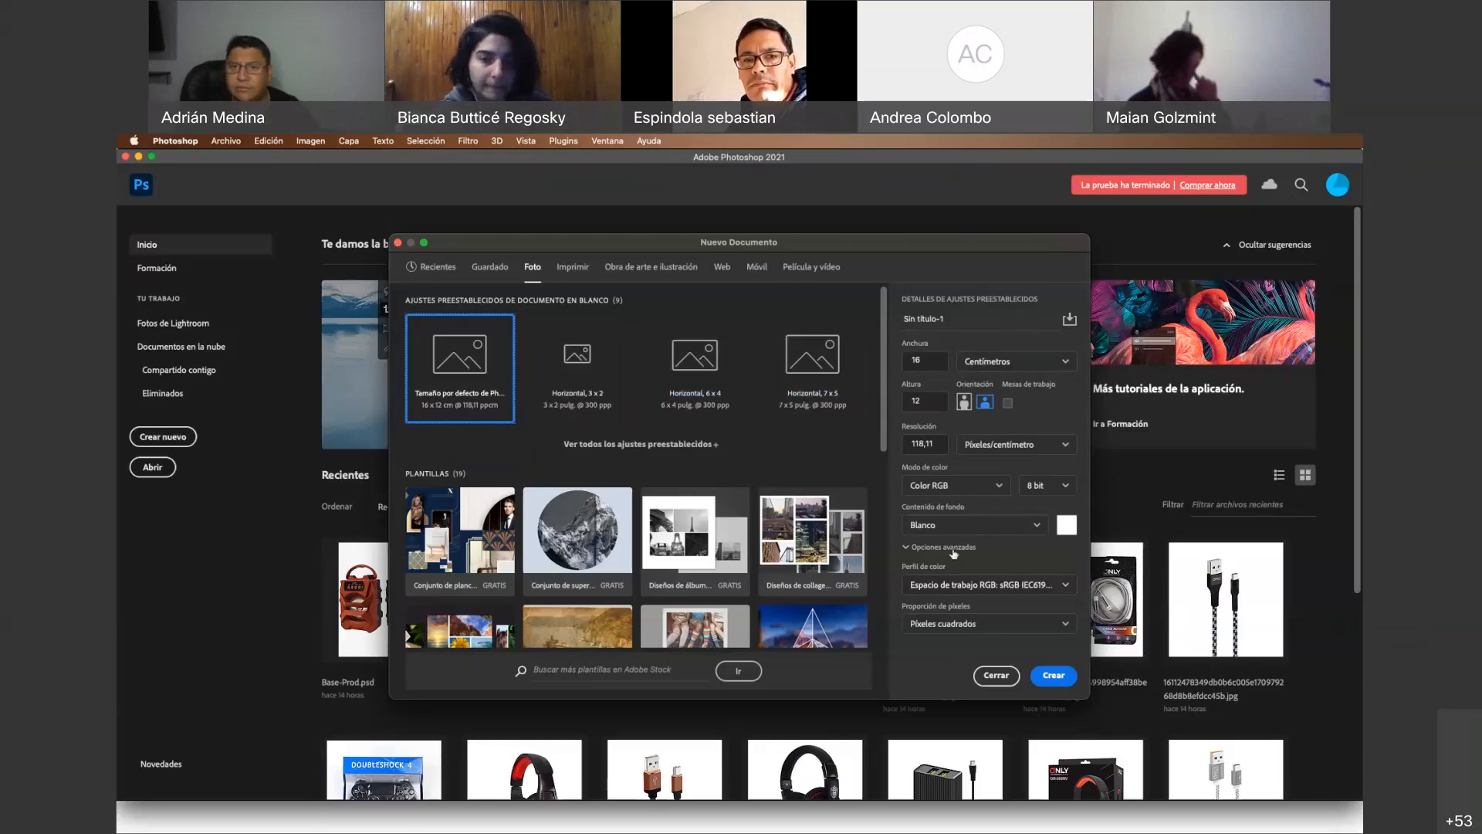
{"action": "left_click", "coordinate": [820, 384]}
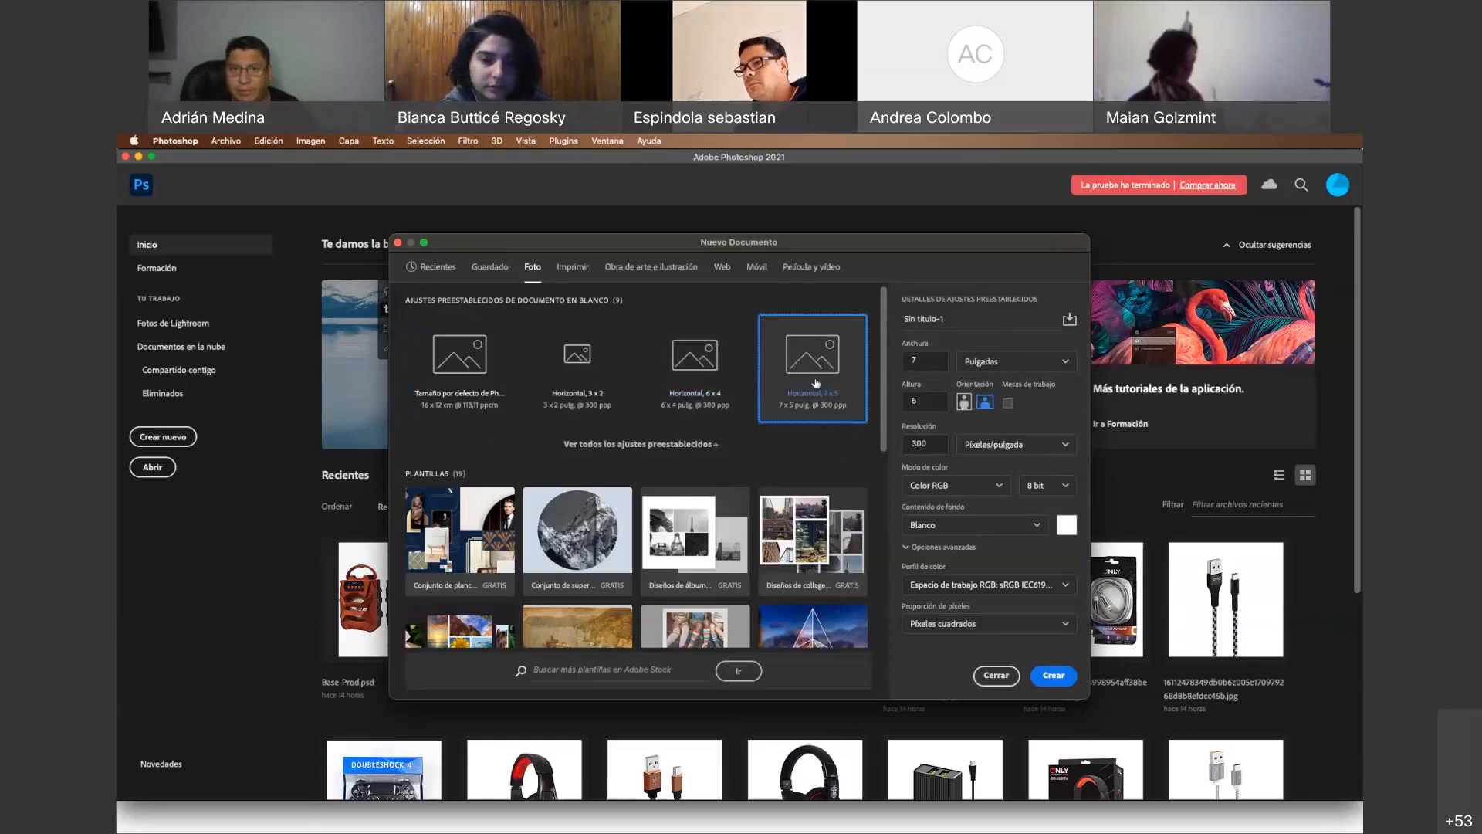
{"action": "left_click", "coordinate": [460, 362]}
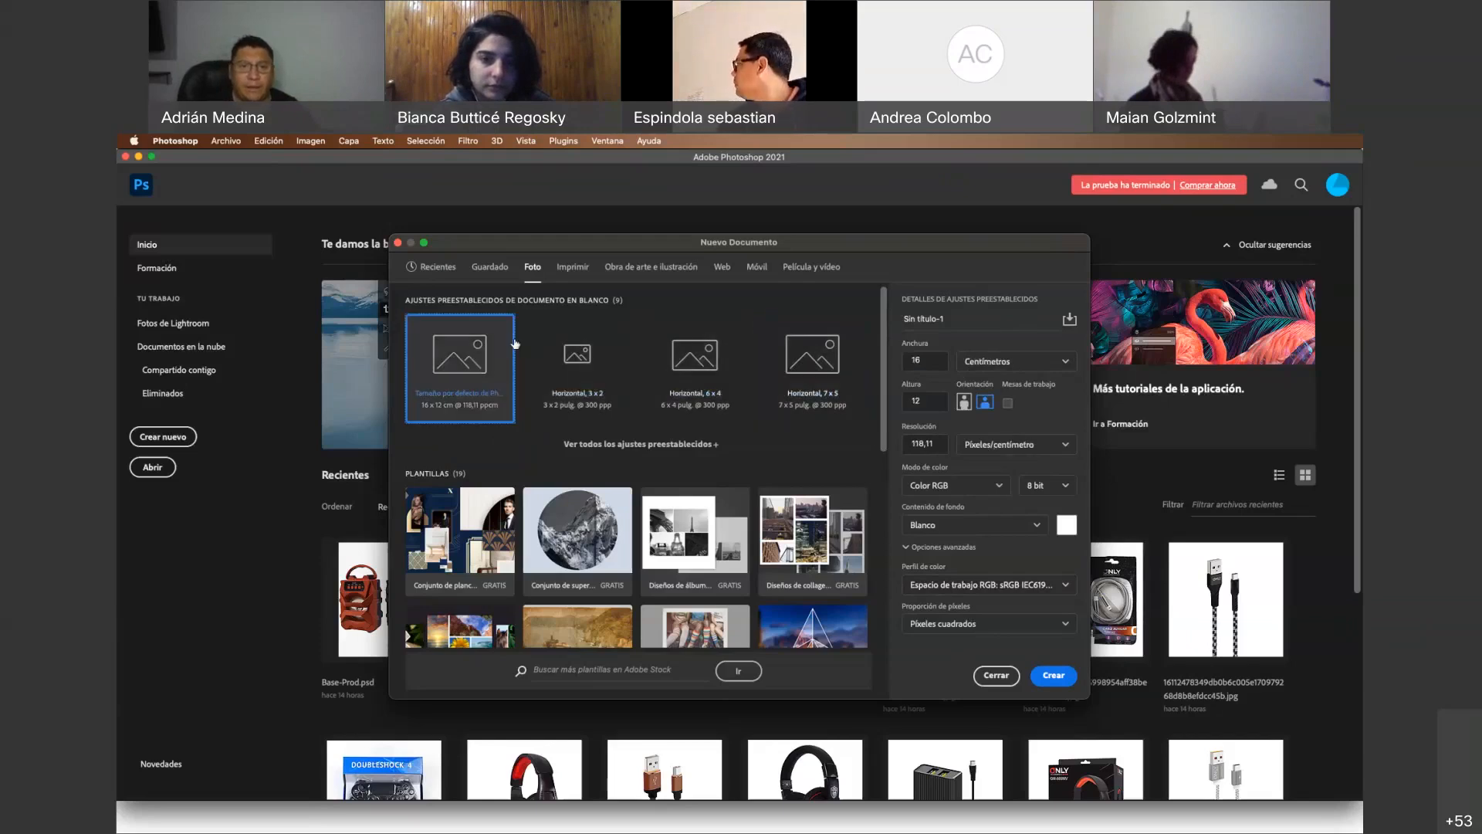
Review the document presets and templates for print, art and illustration, web, mobile, and film and video
{"action": "left_click", "coordinate": [573, 270]}
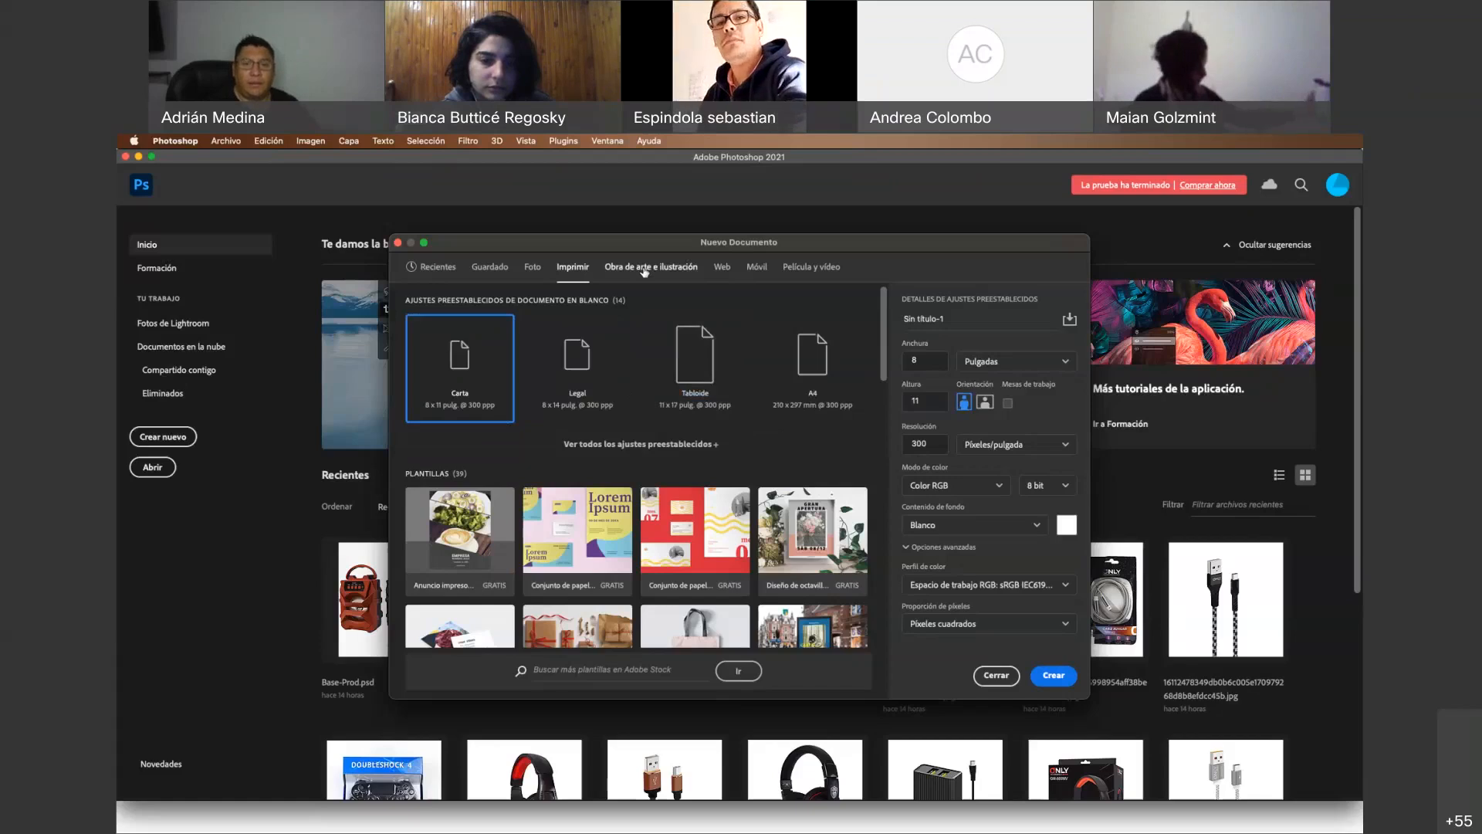
{"action": "left_click", "coordinate": [645, 269]}
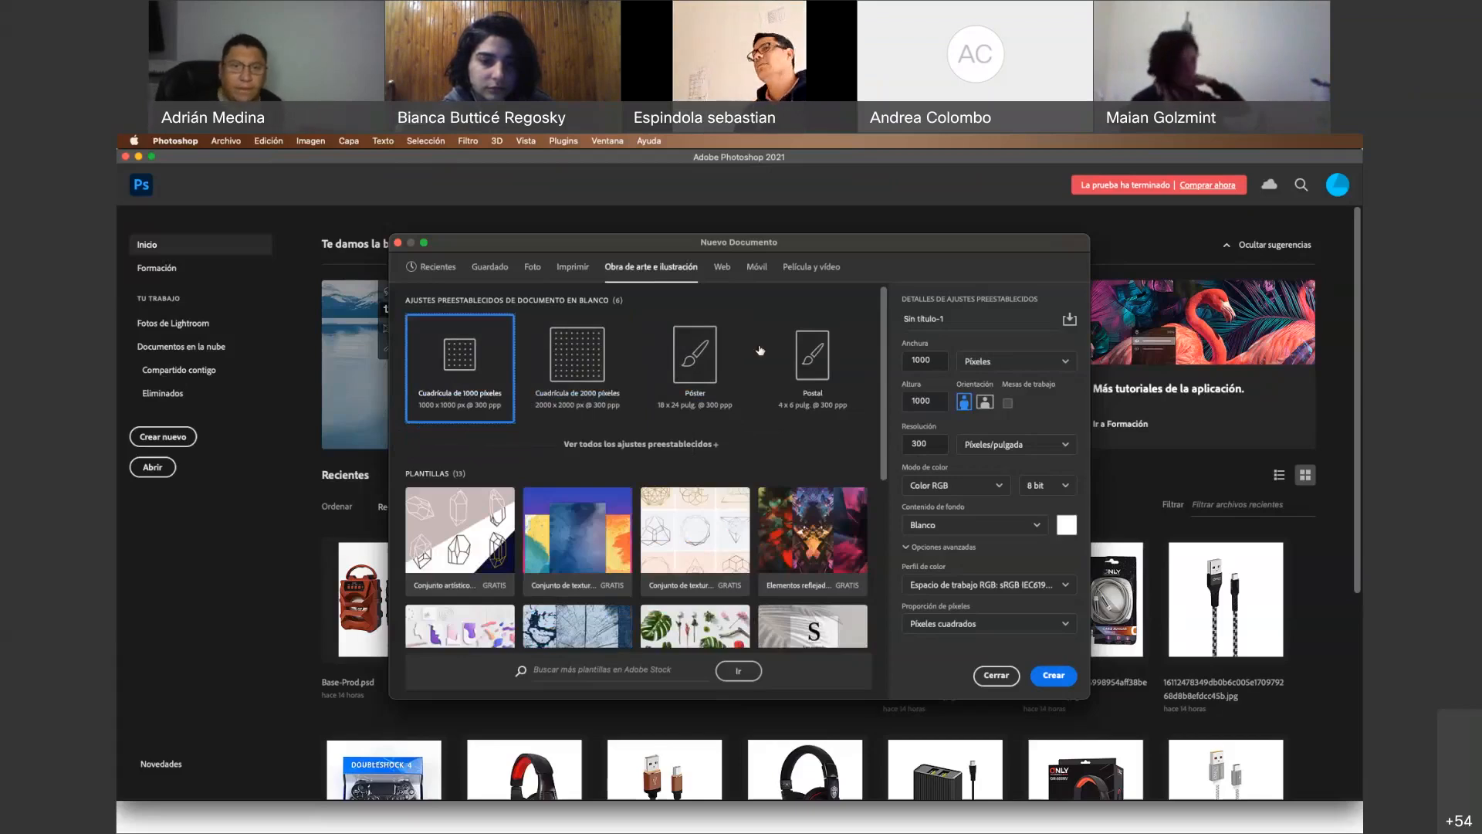
{"action": "left_click", "coordinate": [725, 269]}
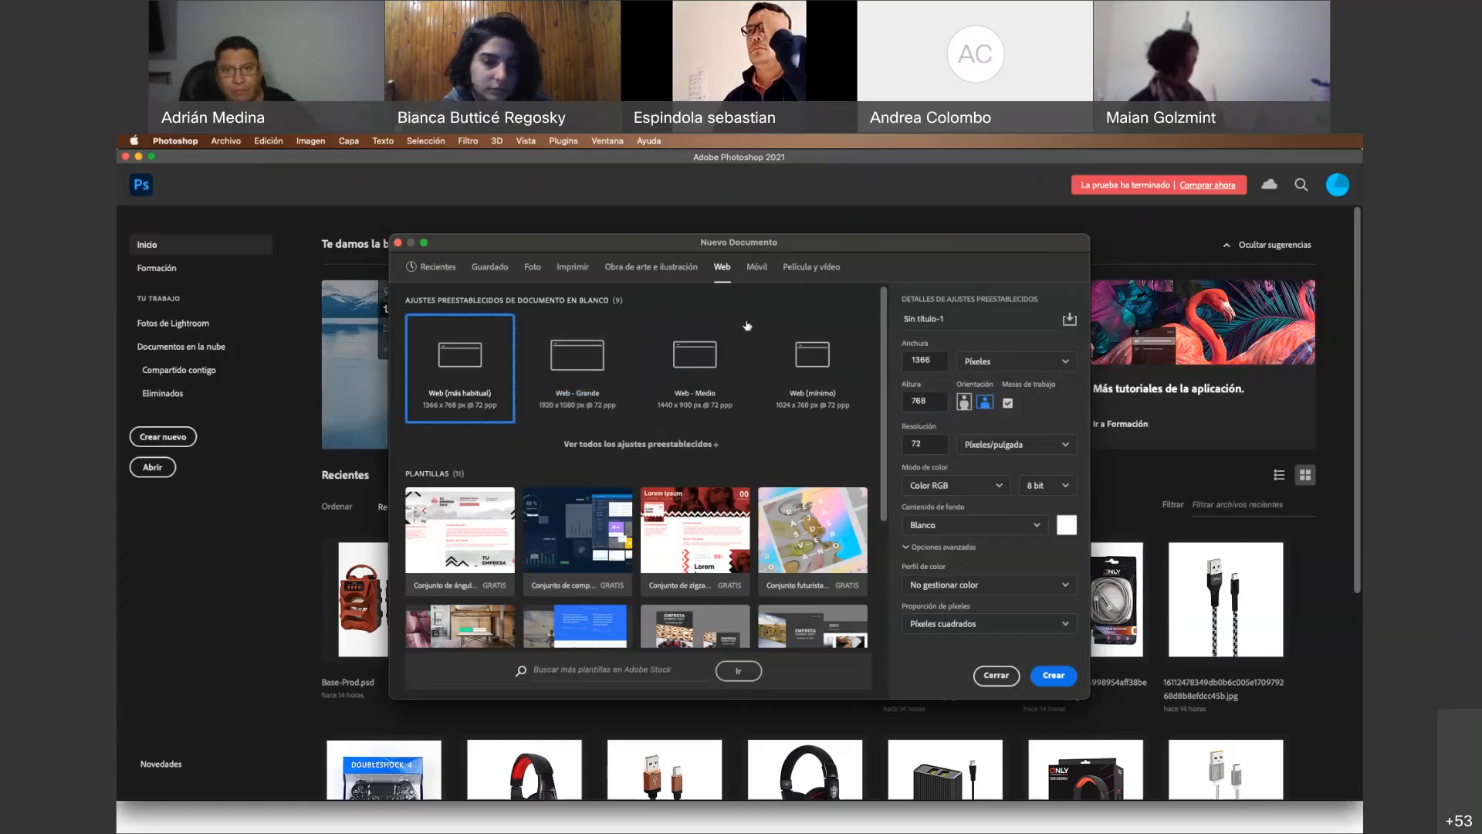
{"action": "left_click", "coordinate": [759, 269]}
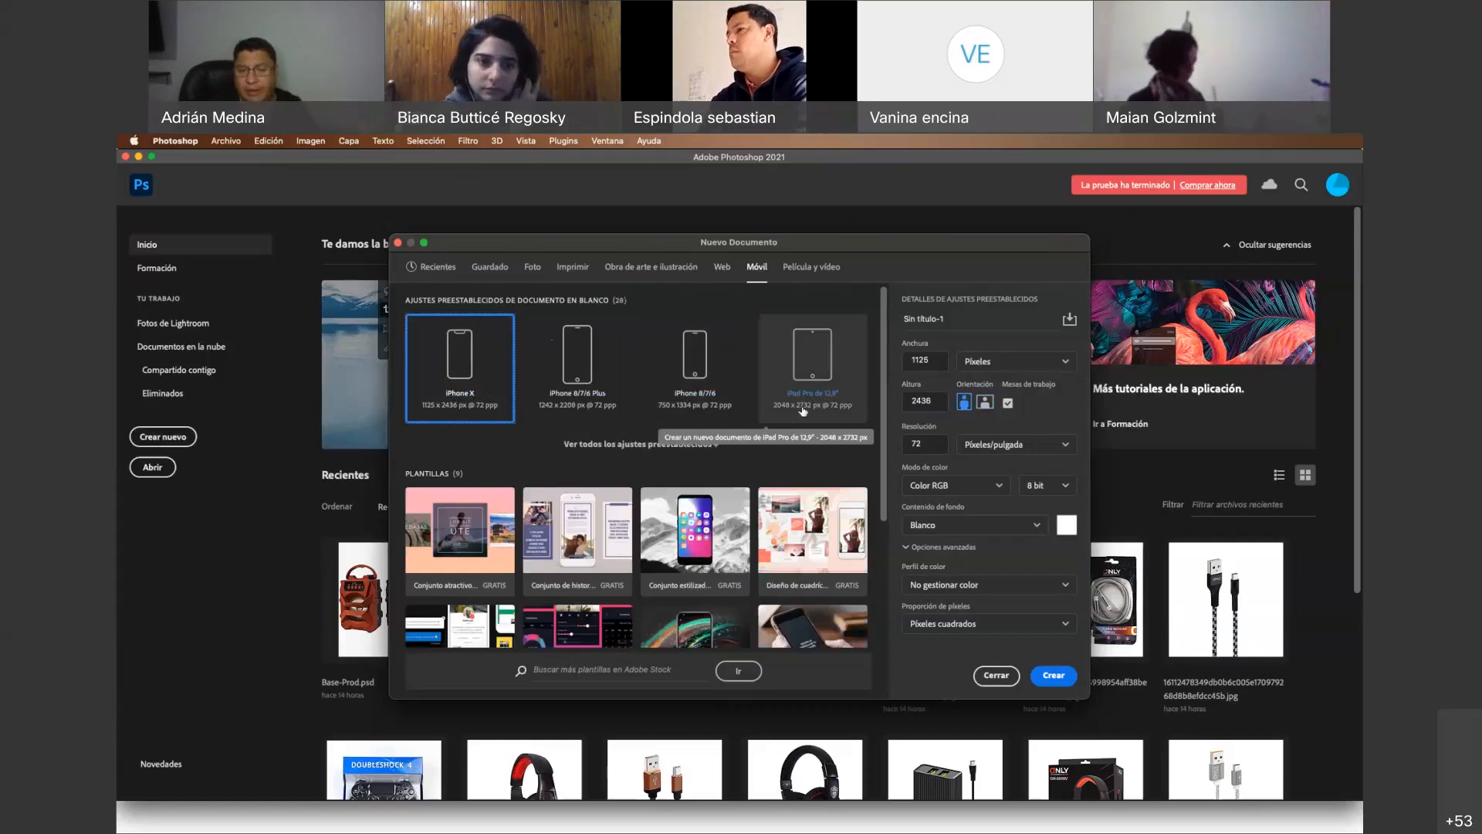
{"action": "scroll", "coordinate": [803, 411], "scroll_direction": "down", "scroll_amount": 3}
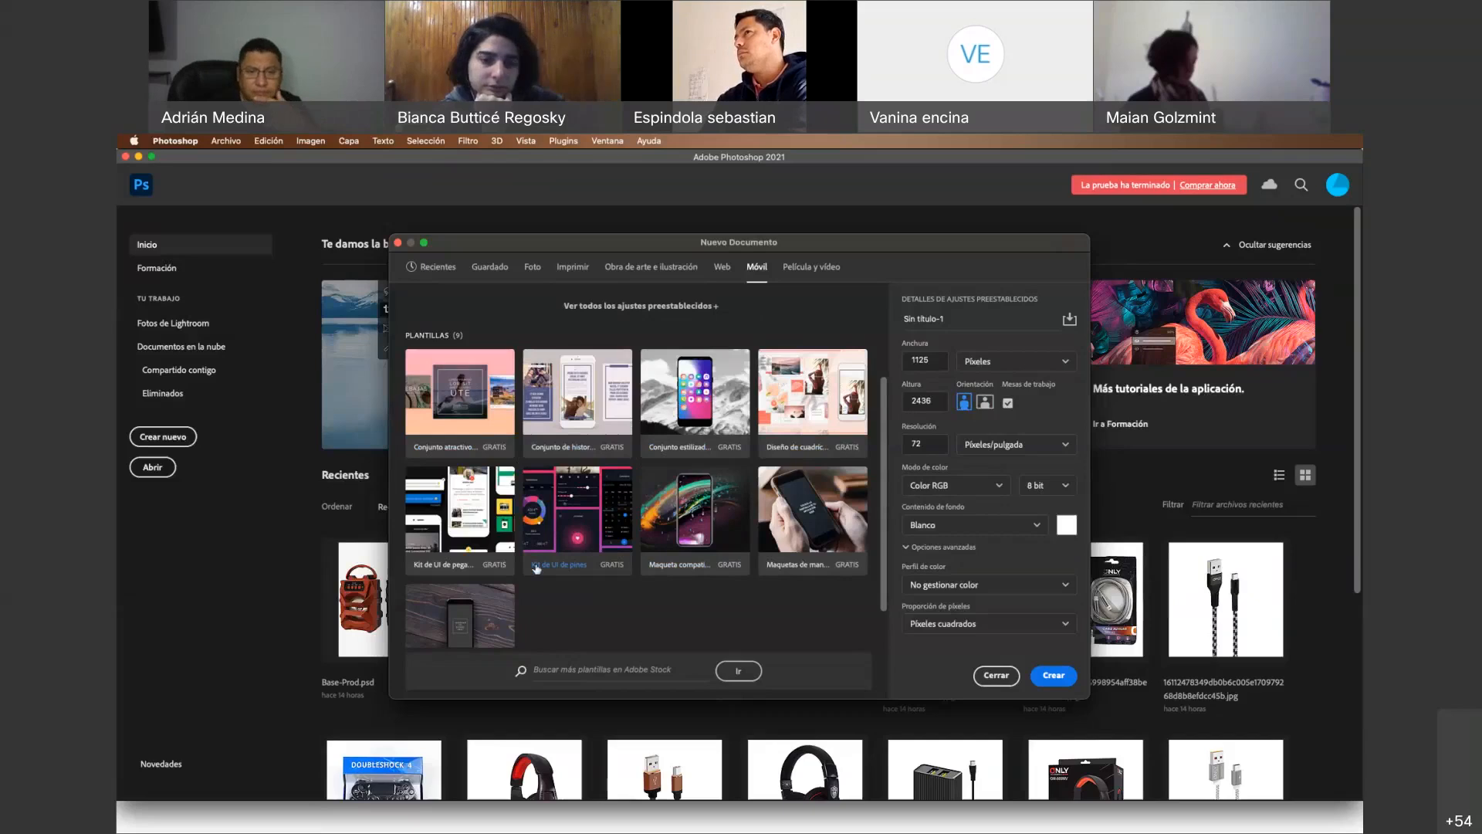
{"action": "scroll", "coordinate": [552, 563], "scroll_direction": "down", "scroll_amount": 1}
{"action": "scroll", "coordinate": [552, 563], "scroll_direction": "up", "scroll_amount": 3}
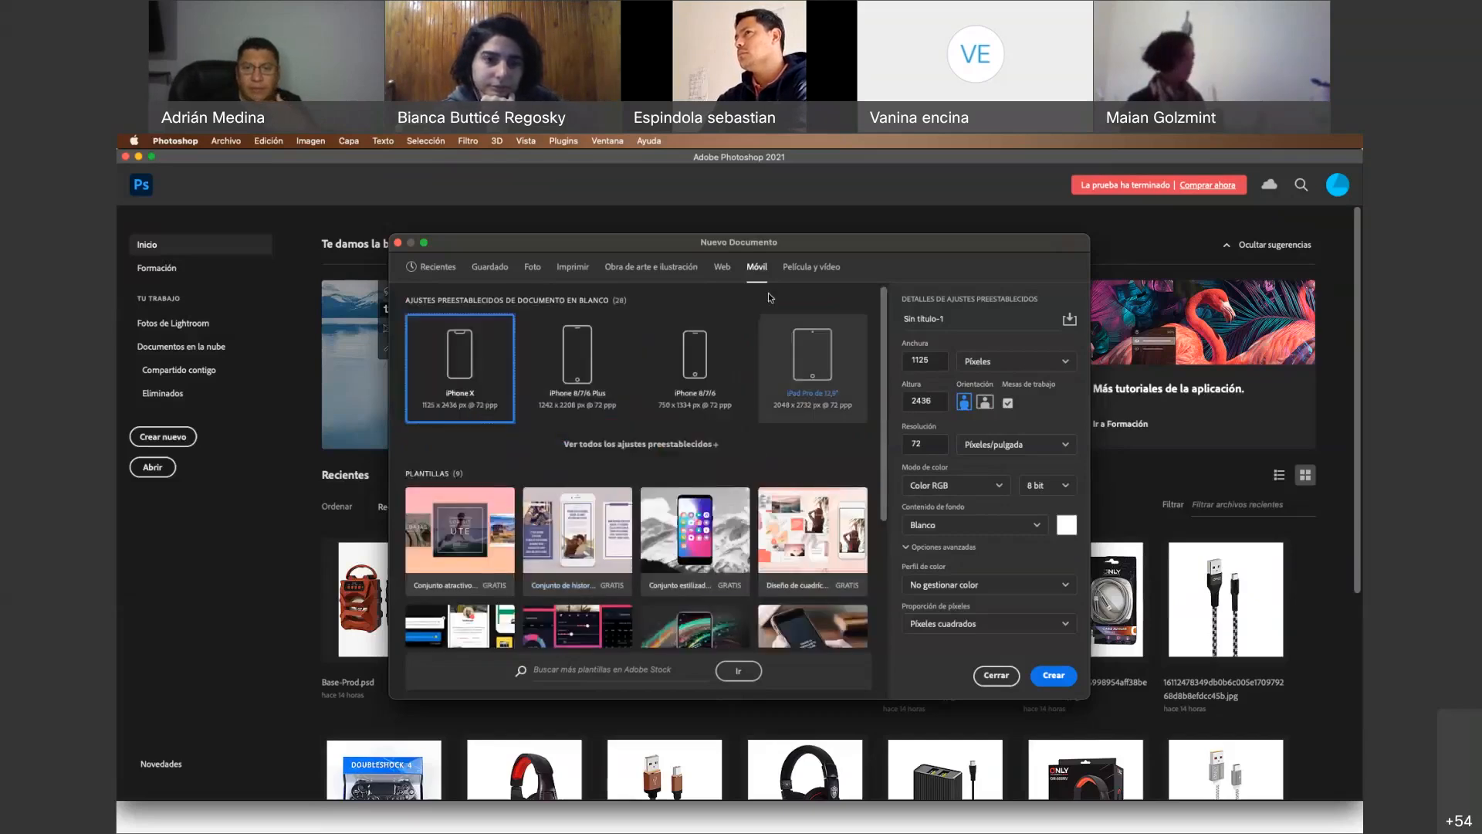
{"action": "left_click", "coordinate": [799, 270]}
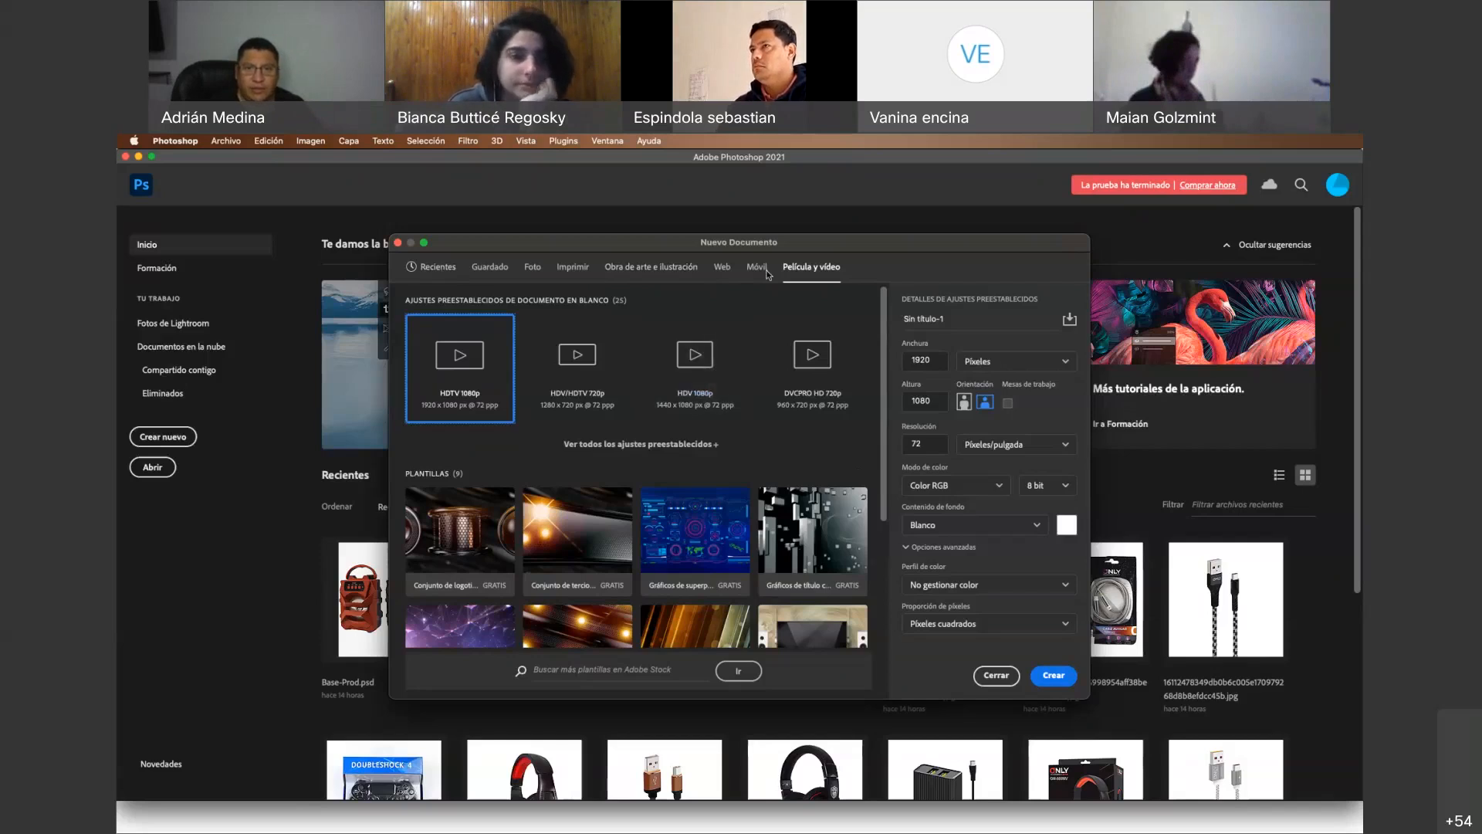
Compare the measurement units of the Web - Grande preset with those of the print presets
{"action": "left_click", "coordinate": [724, 269]}
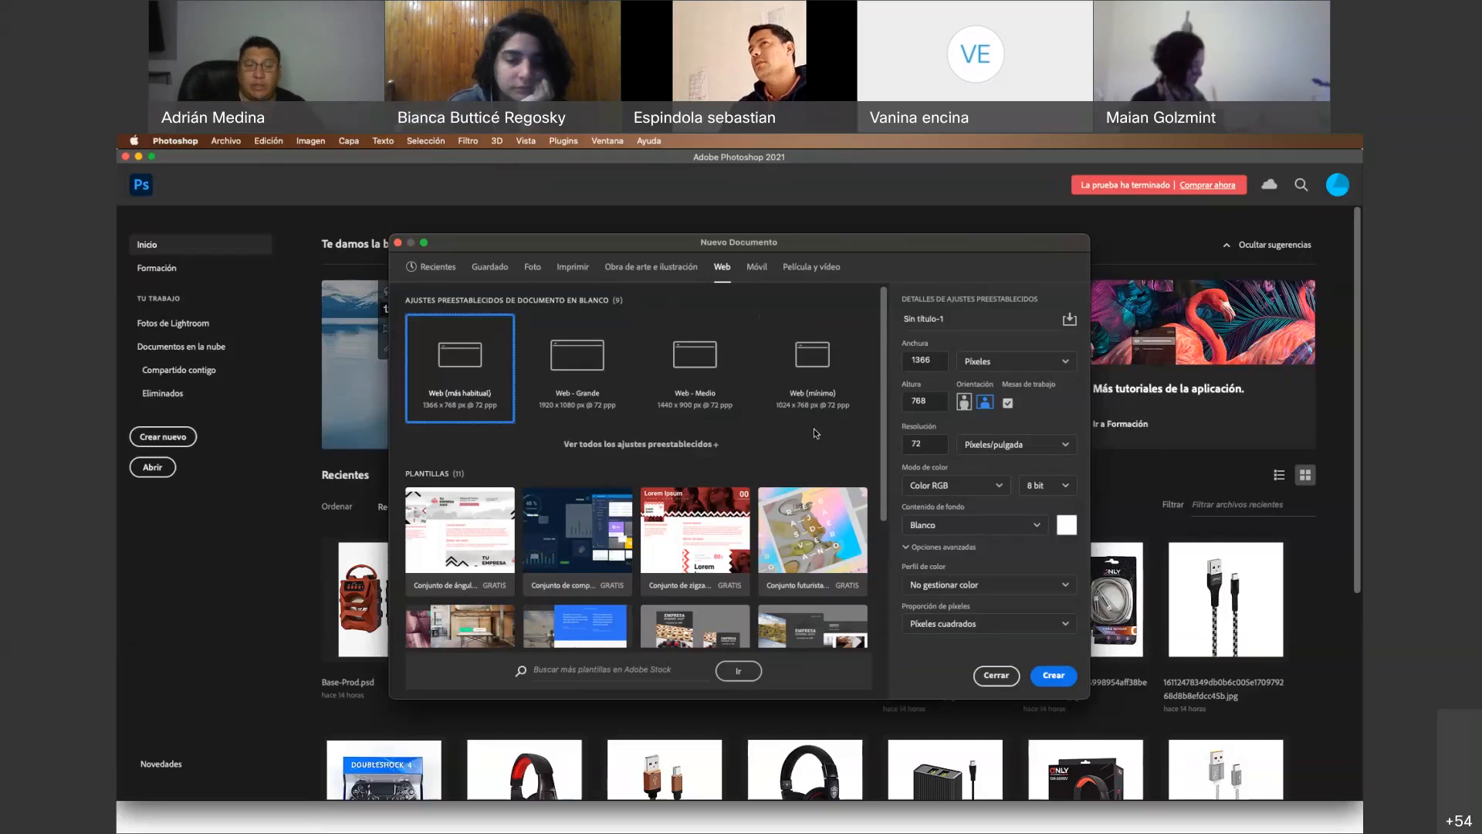
{"action": "left_click", "coordinate": [584, 362]}
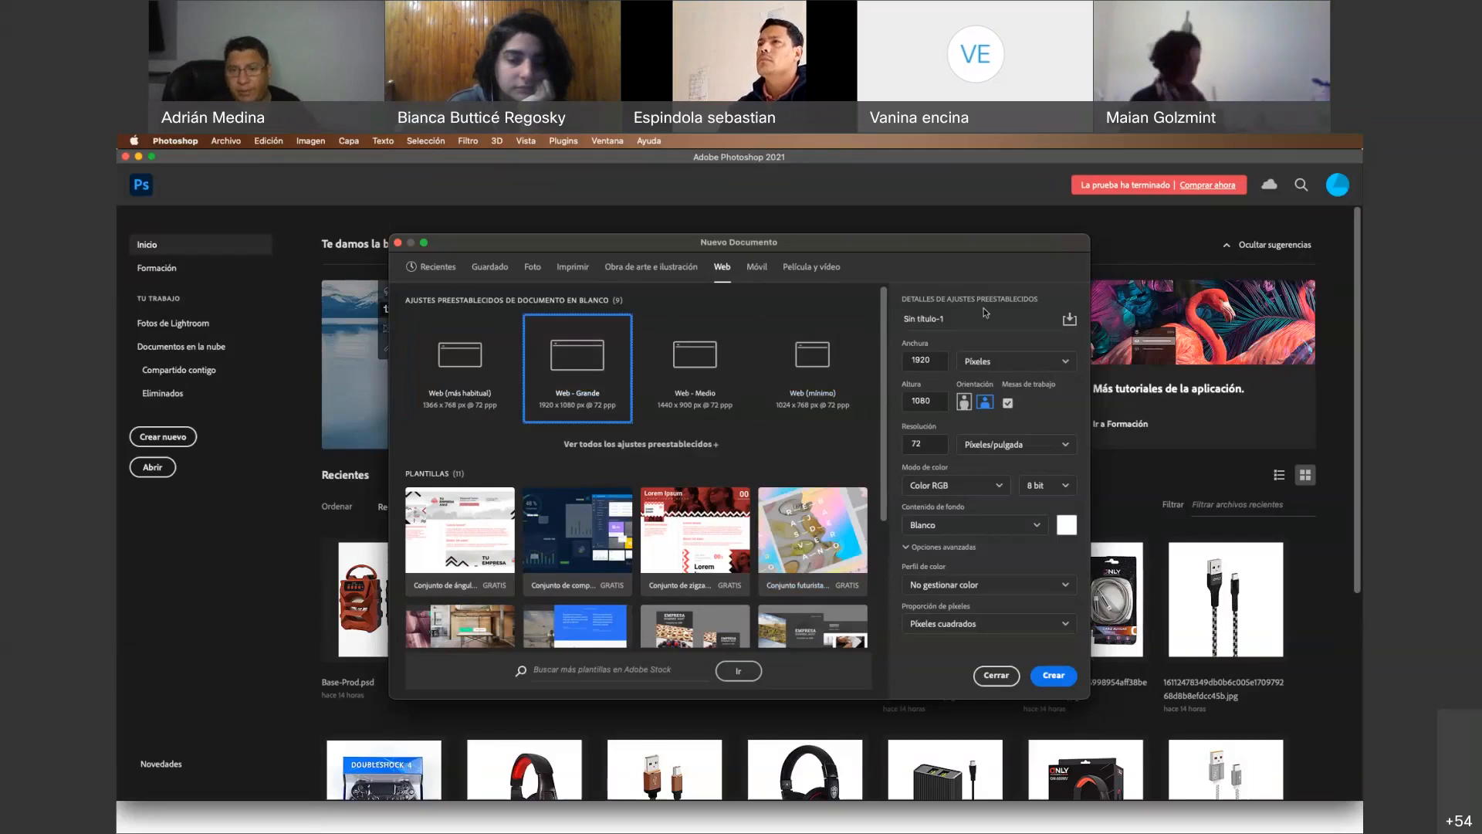
{"action": "left_click", "coordinate": [990, 370]}
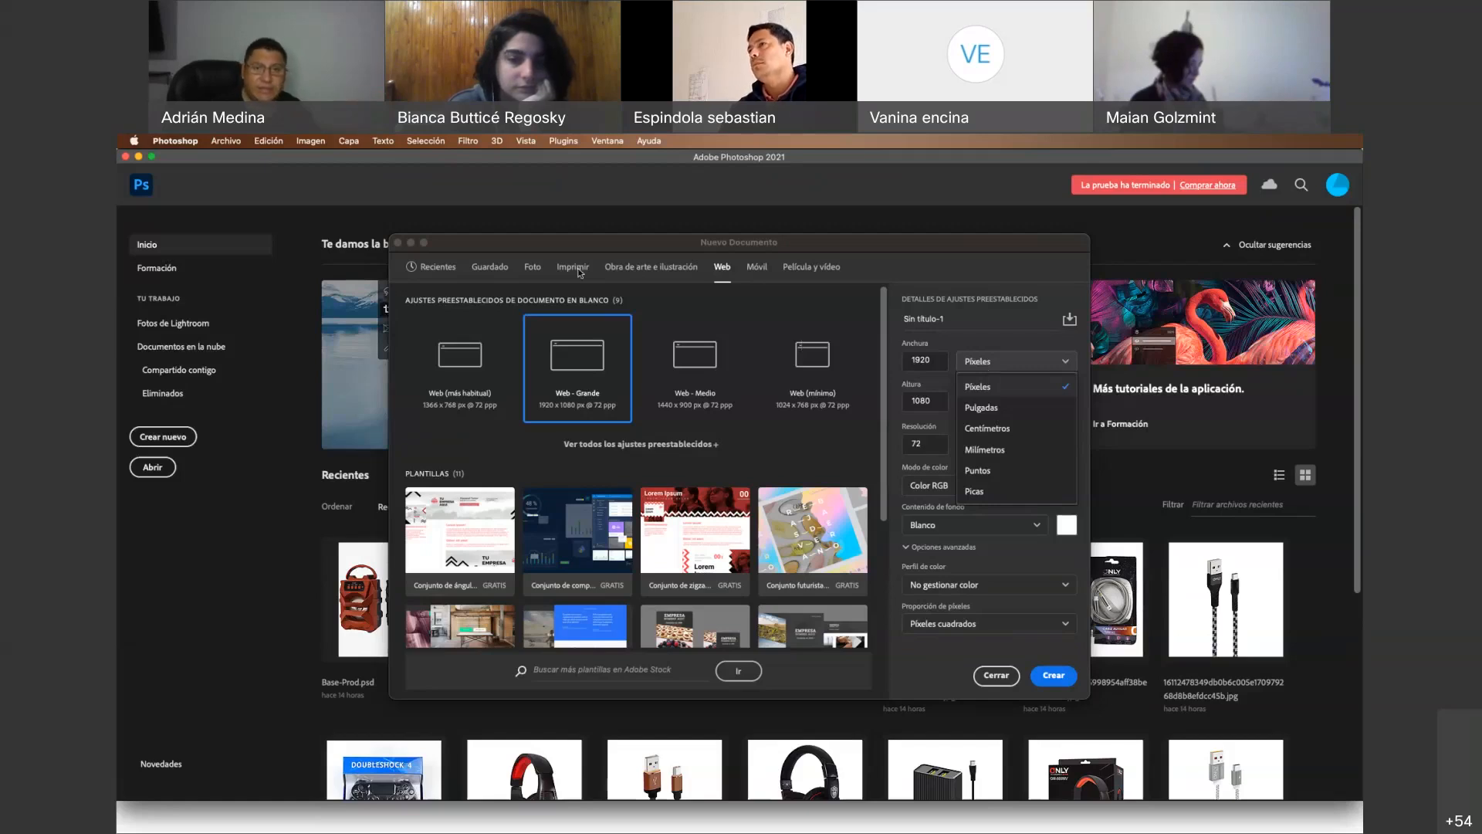
{"action": "left_click", "coordinate": [1017, 362]}
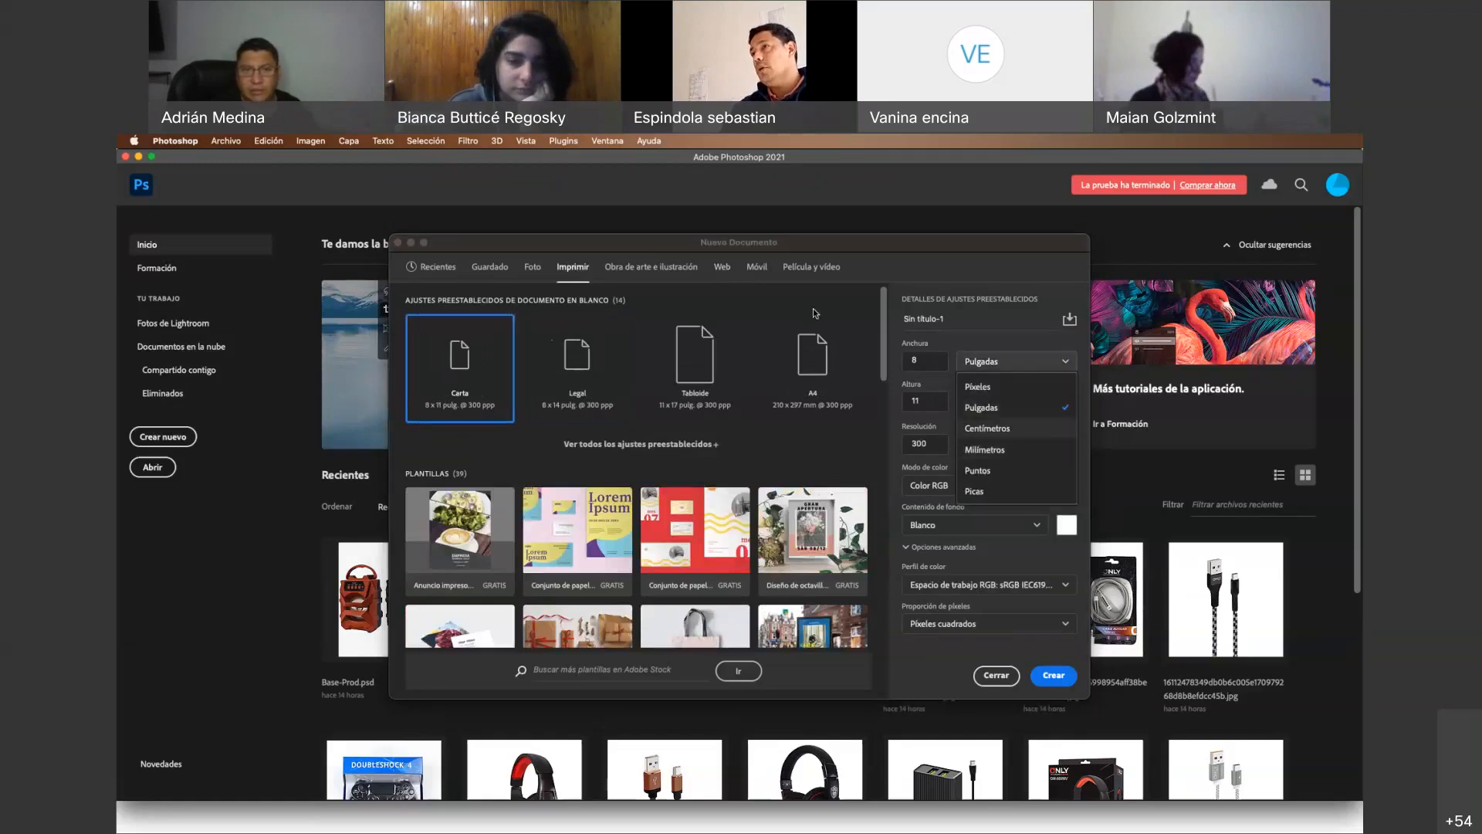
{"action": "left_click", "coordinate": [723, 268]}
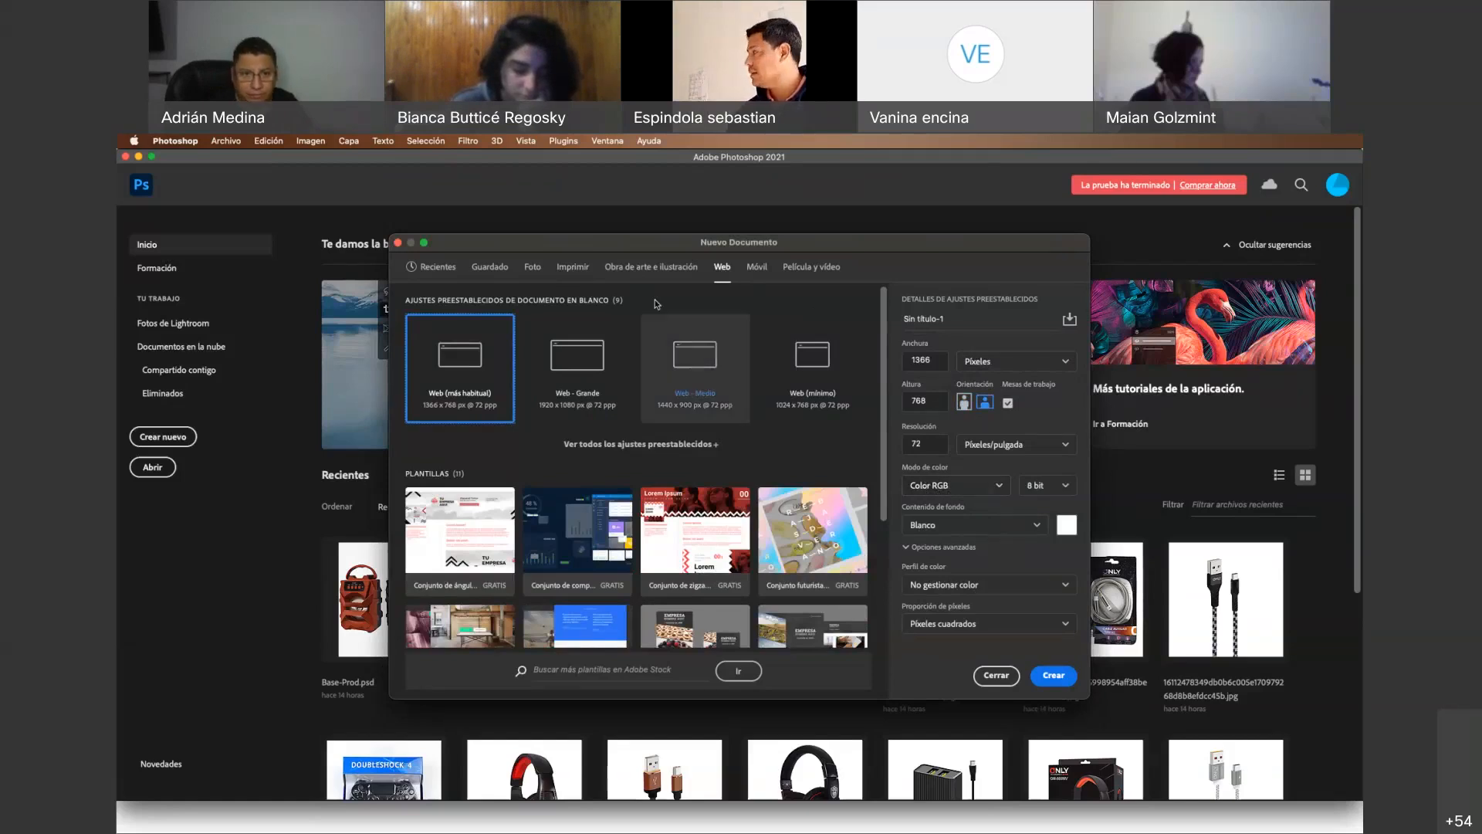
Choose the A4 print preset and set its color mode to Color CMYK
{"action": "left_click", "coordinate": [574, 272]}
{"action": "left_click", "coordinate": [695, 359]}
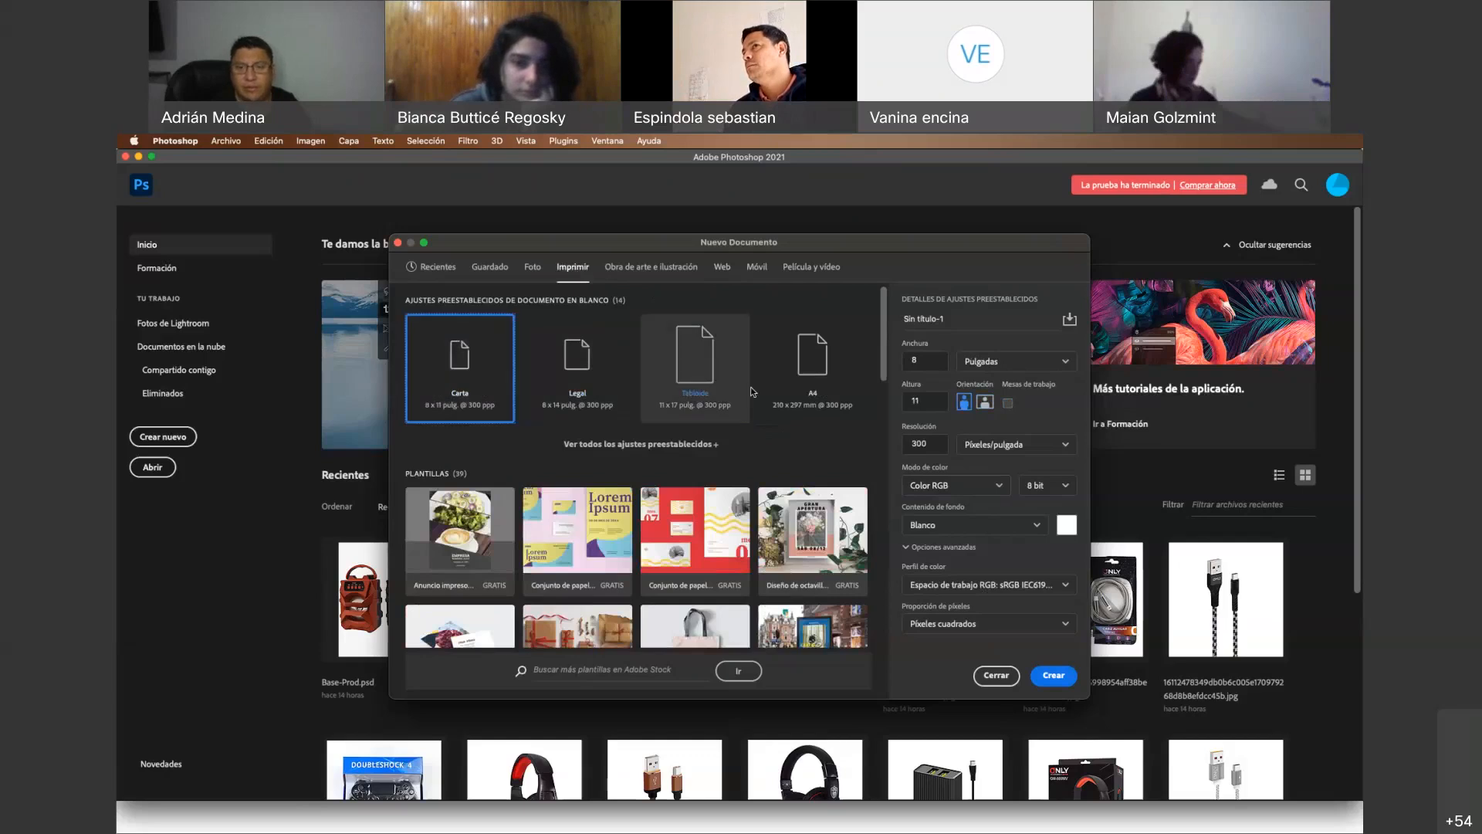
{"action": "left_click", "coordinate": [812, 367]}
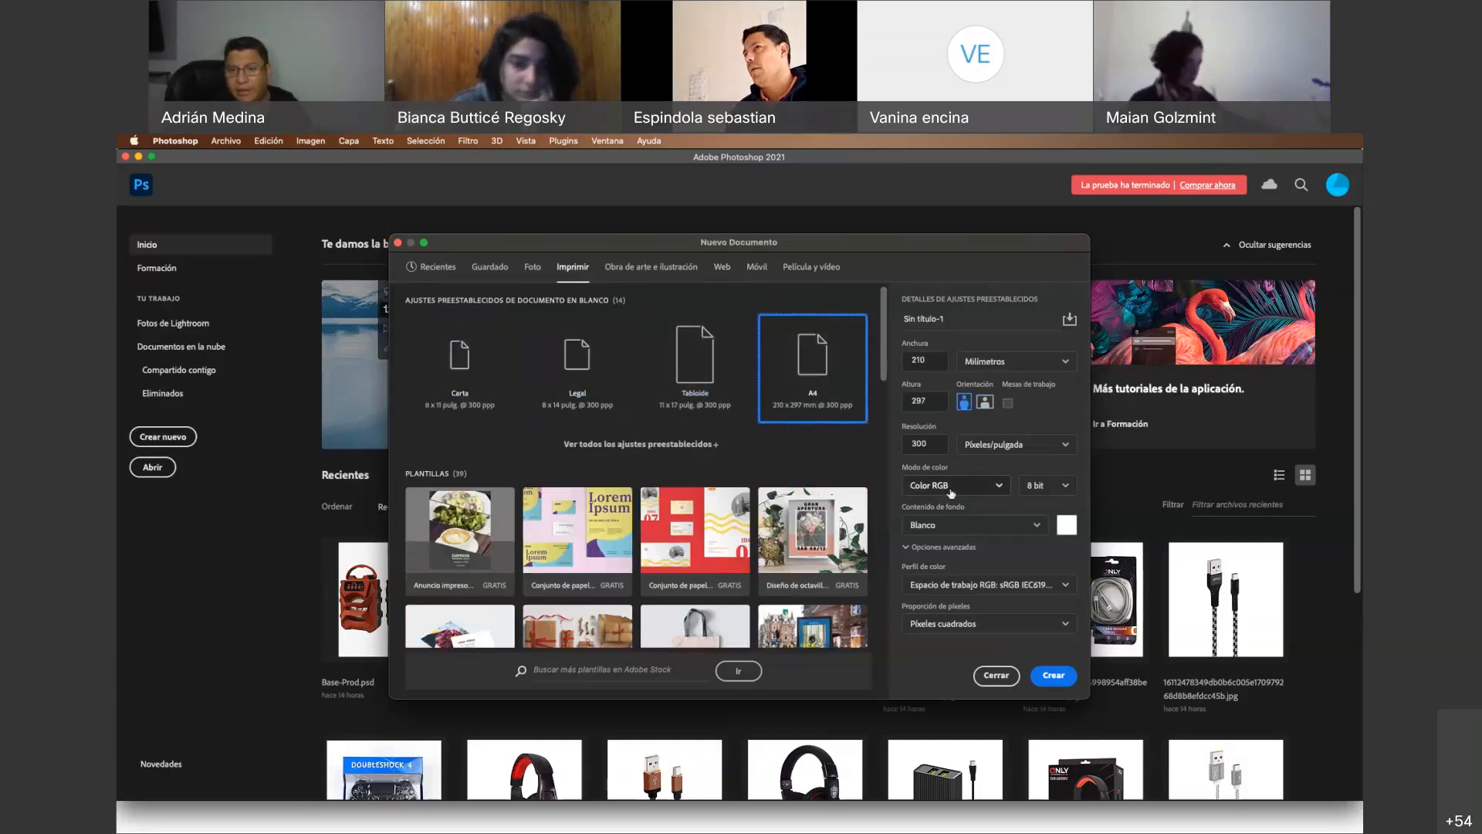
{"action": "left_click", "coordinate": [951, 488]}
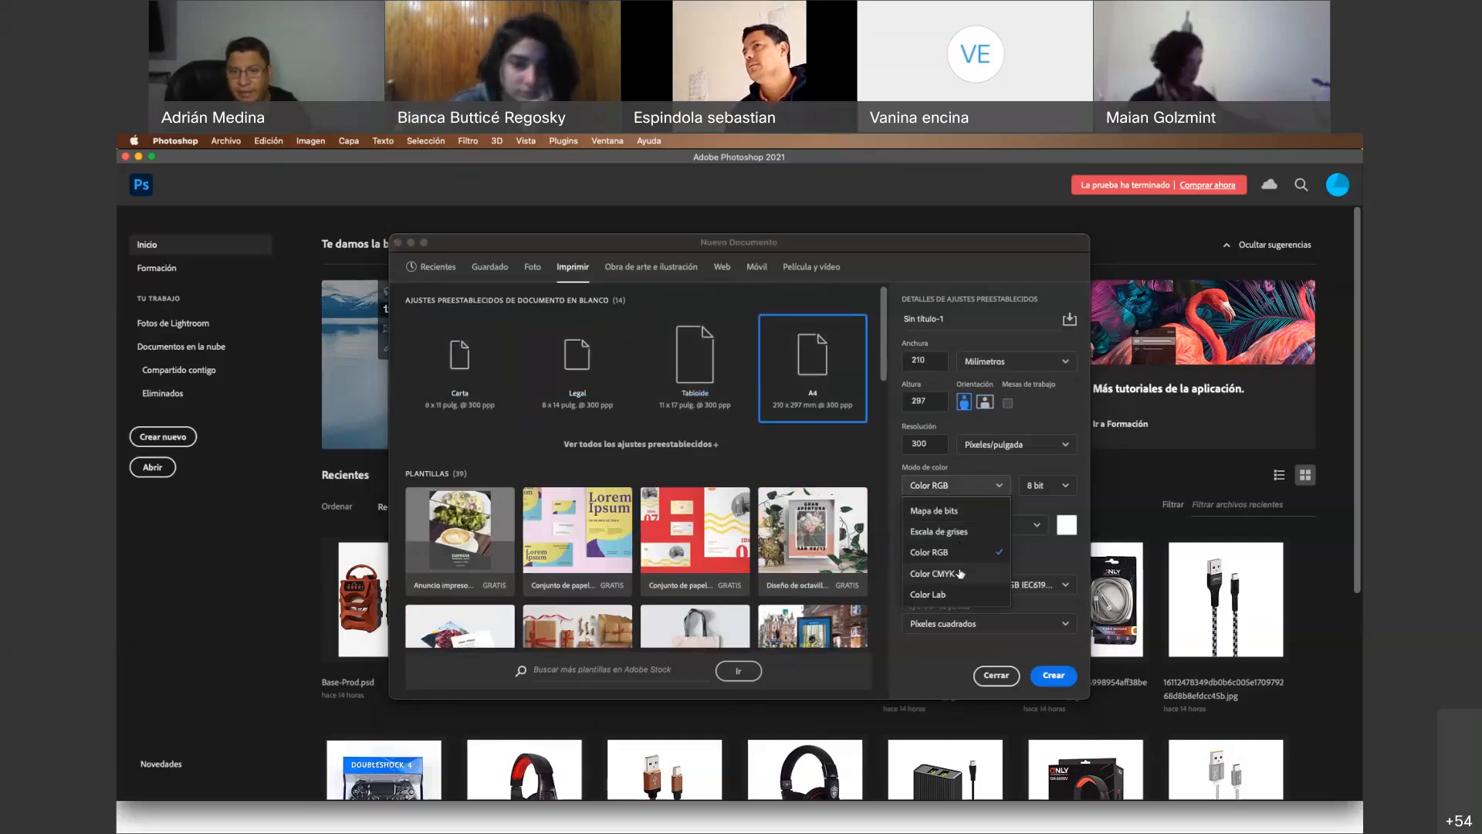
{"action": "left_click", "coordinate": [961, 574]}
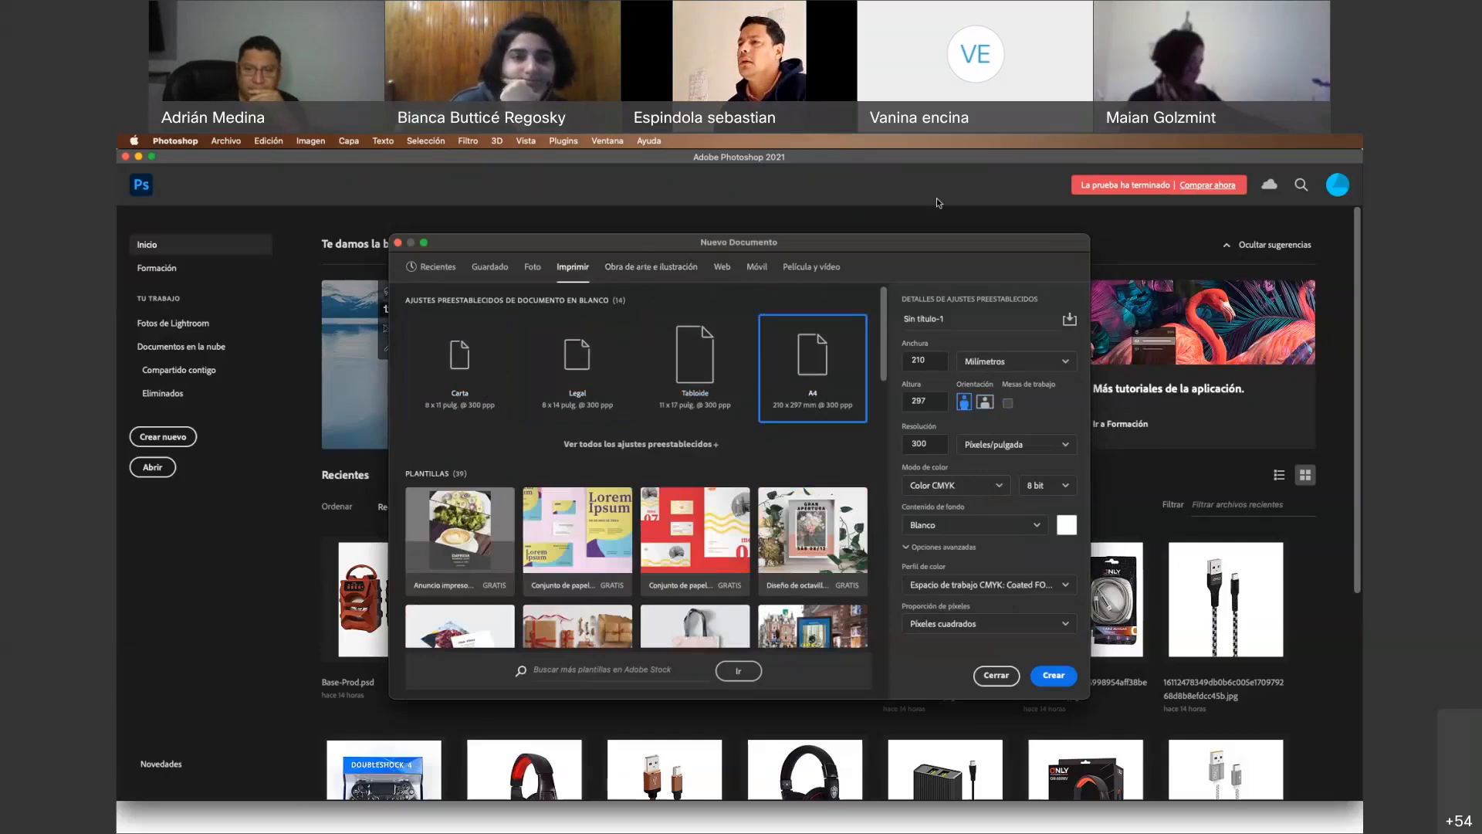
Switch the A4 preset's color mode back to Color RGB and create the document
{"action": "left_click", "coordinate": [972, 485]}
{"action": "left_click", "coordinate": [936, 485]}
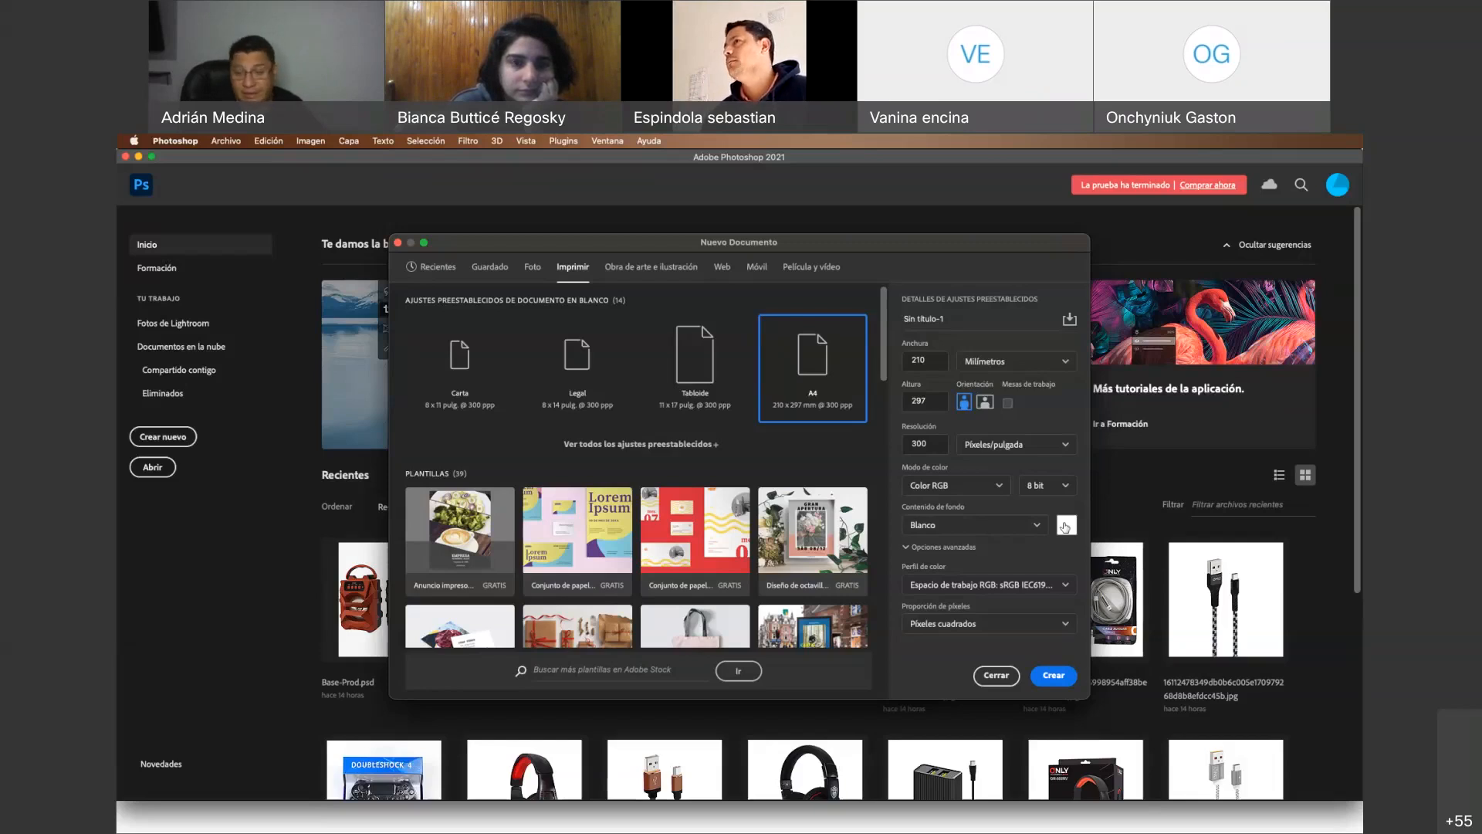
{"action": "left_click", "coordinate": [999, 487]}
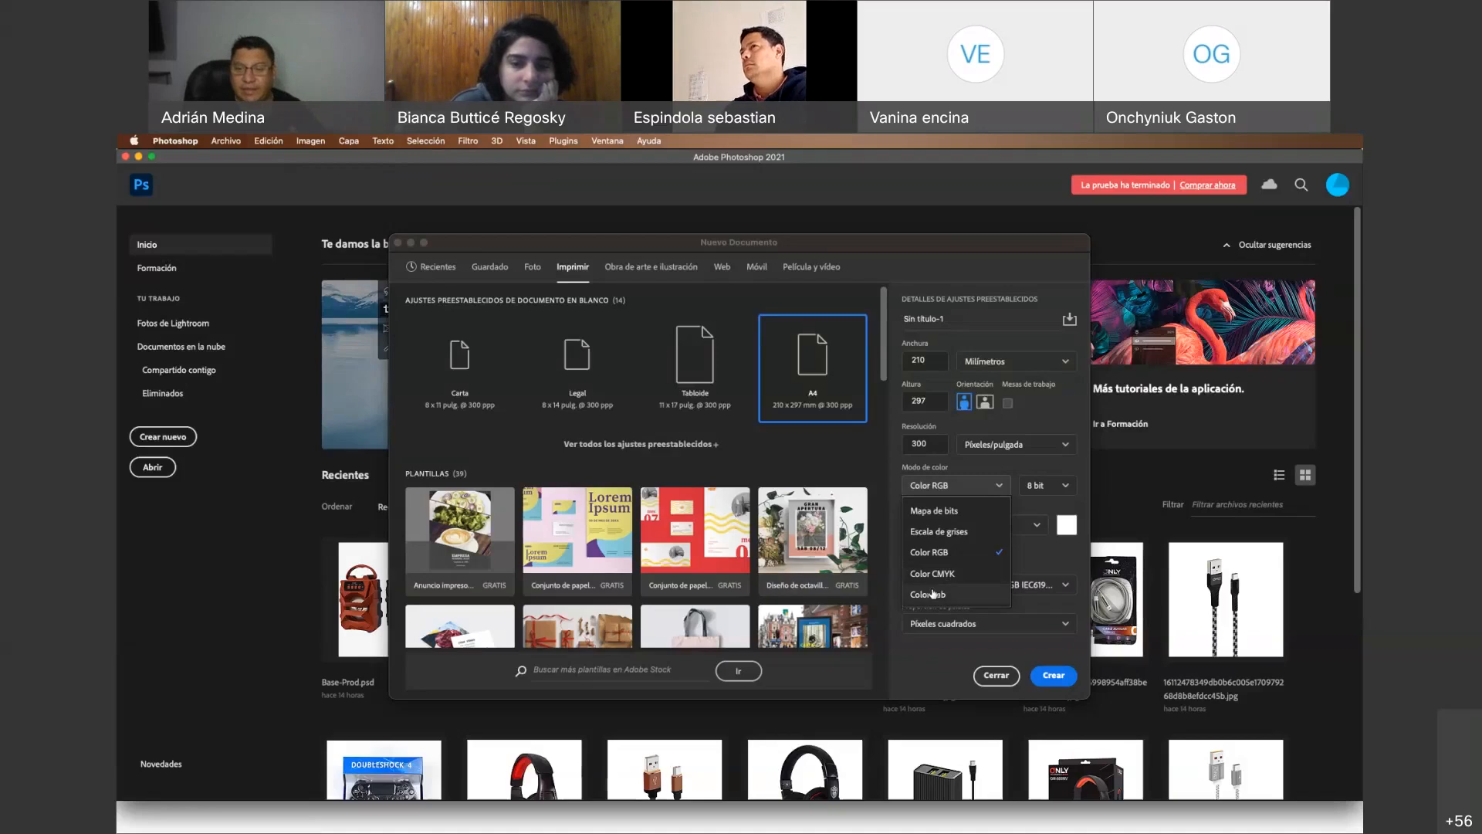
{"action": "left_click", "coordinate": [982, 469]}
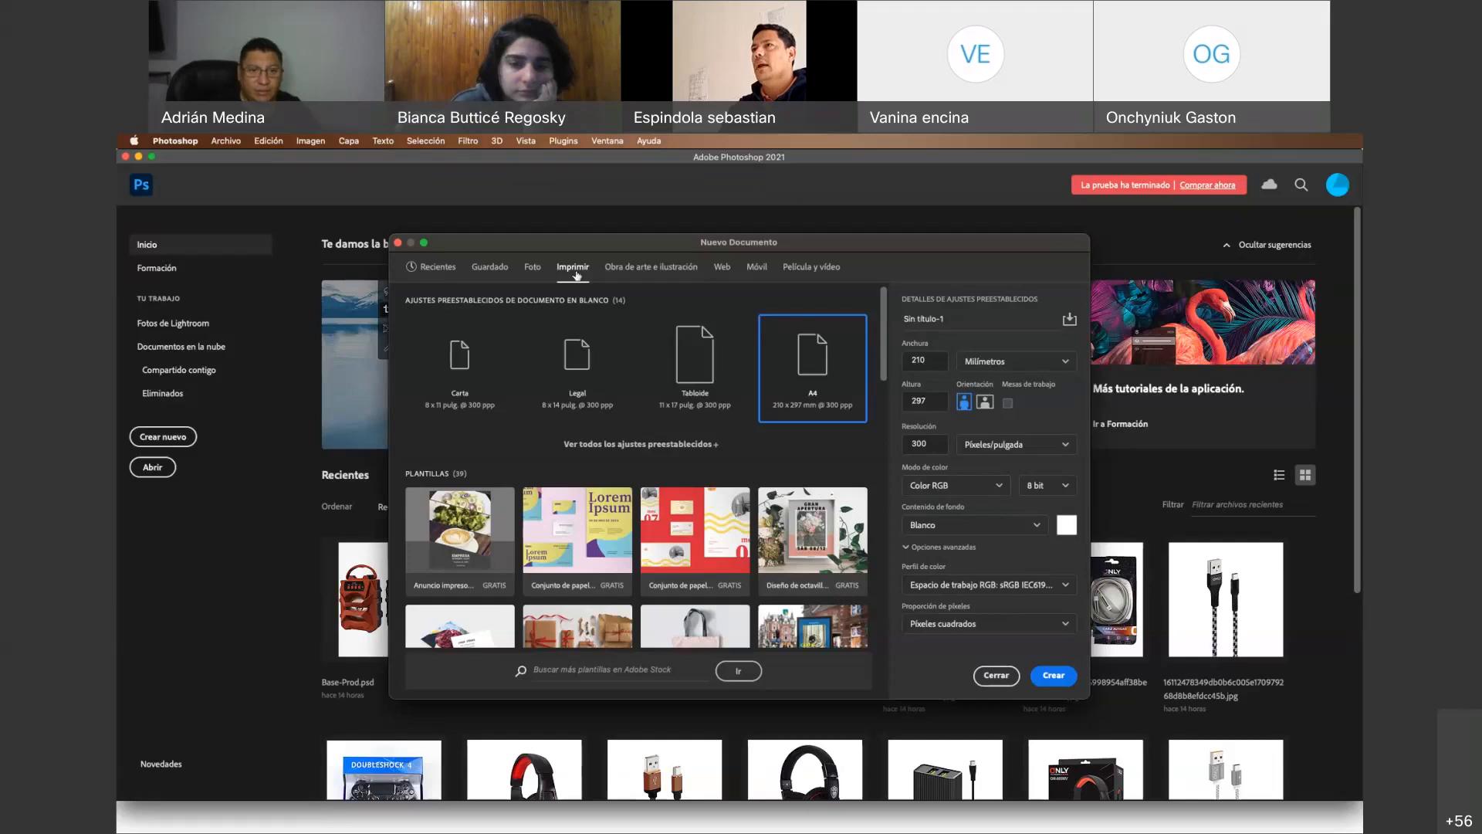
{"action": "double_click", "coordinate": [805, 366]}
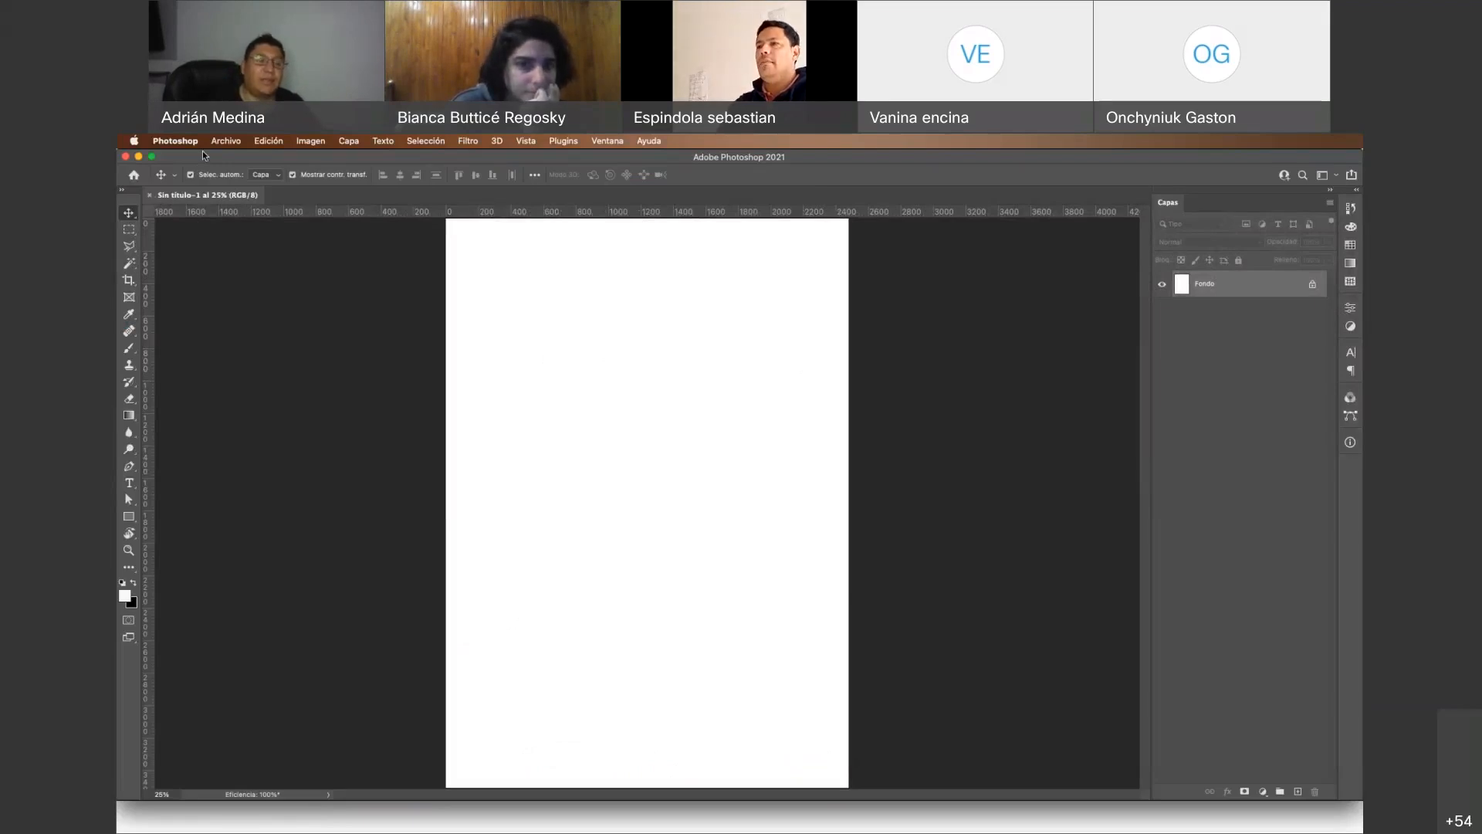
Close the A4 document and create a new one from the Web - Grande preset, 1920 x 1080 px with artboards enabled
{"action": "left_click", "coordinate": [151, 196]}
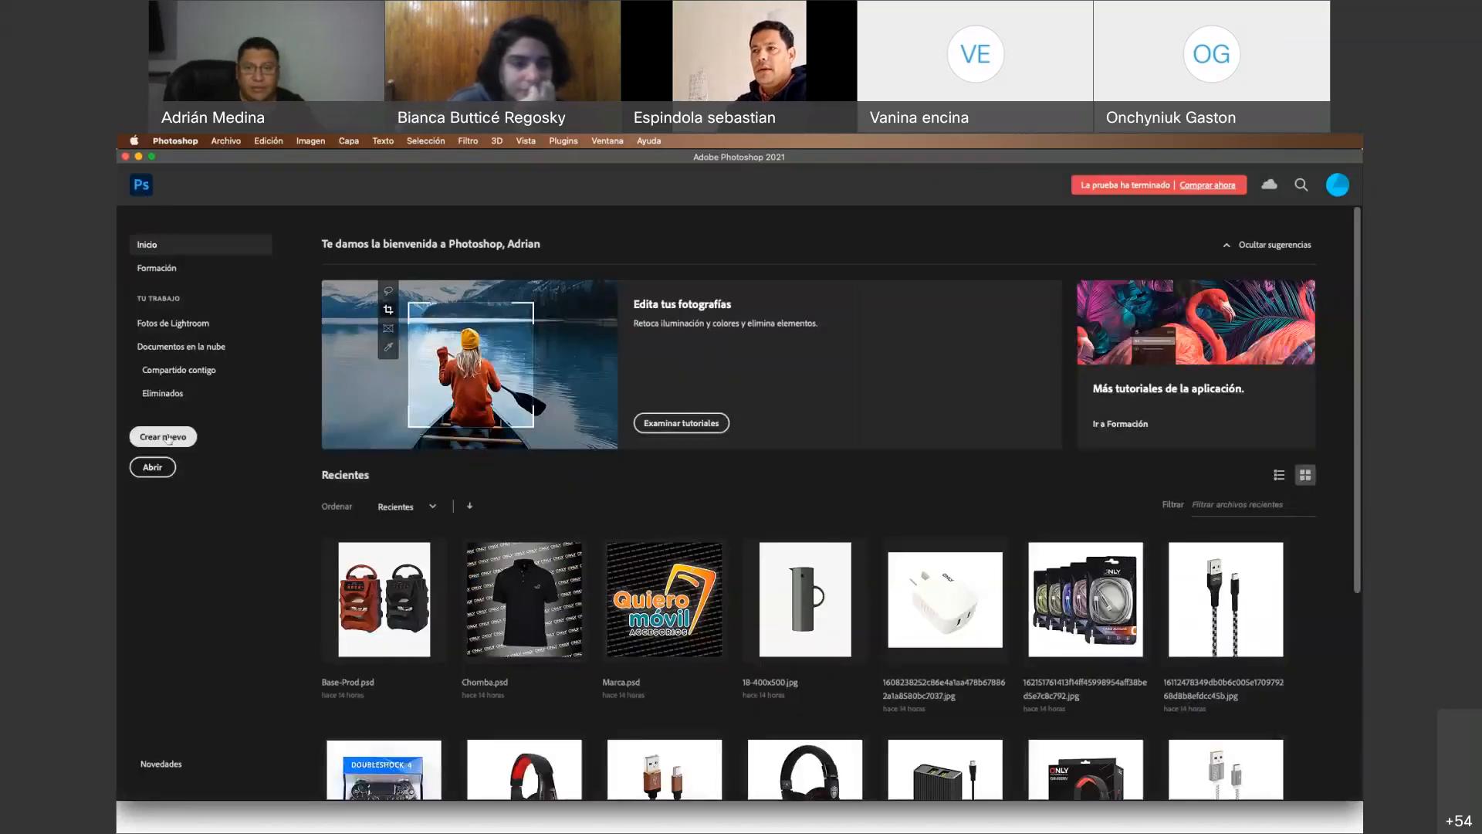
{"action": "left_click", "coordinate": [165, 437]}
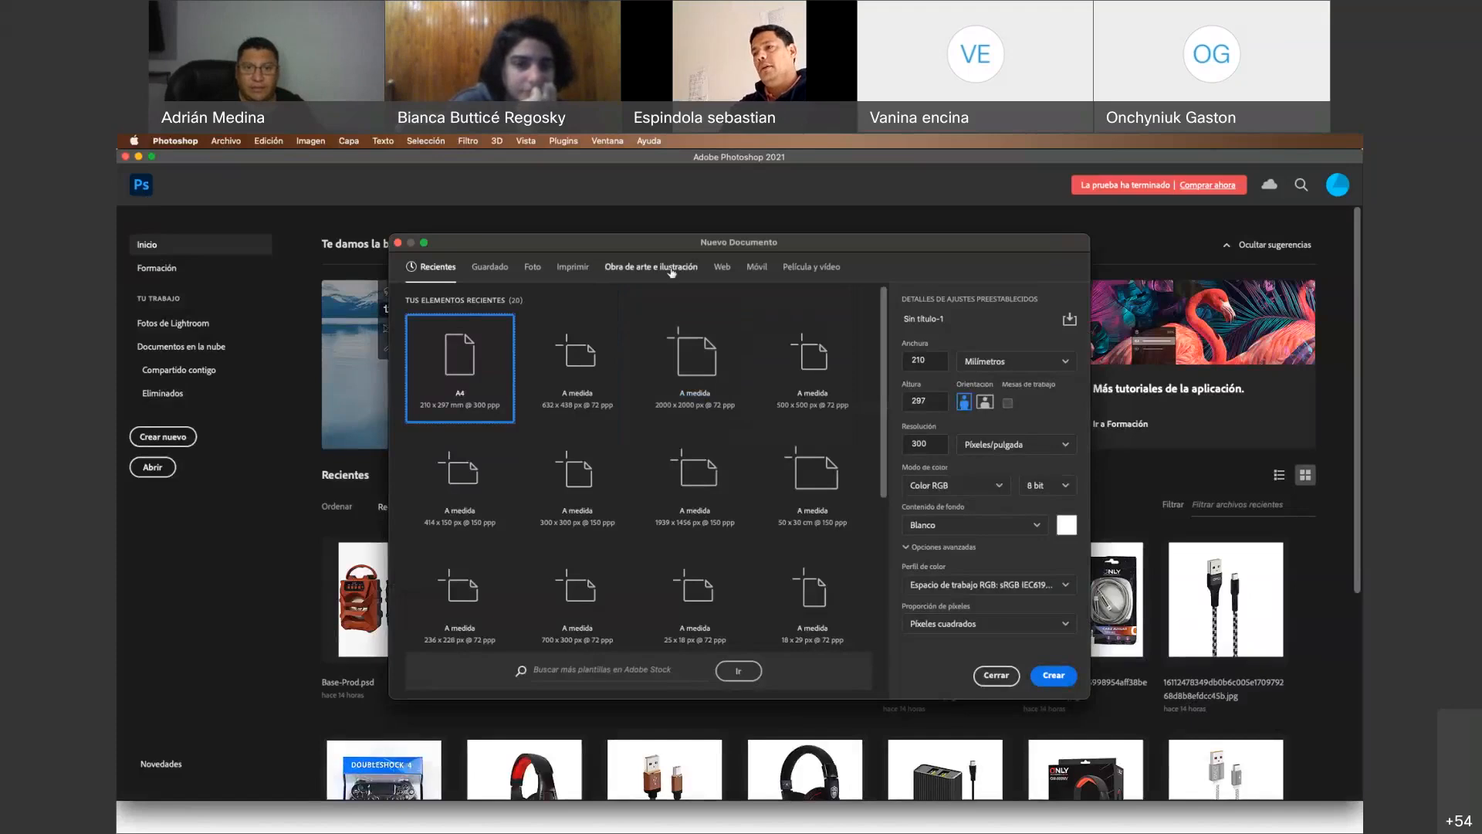
{"action": "left_click", "coordinate": [722, 268]}
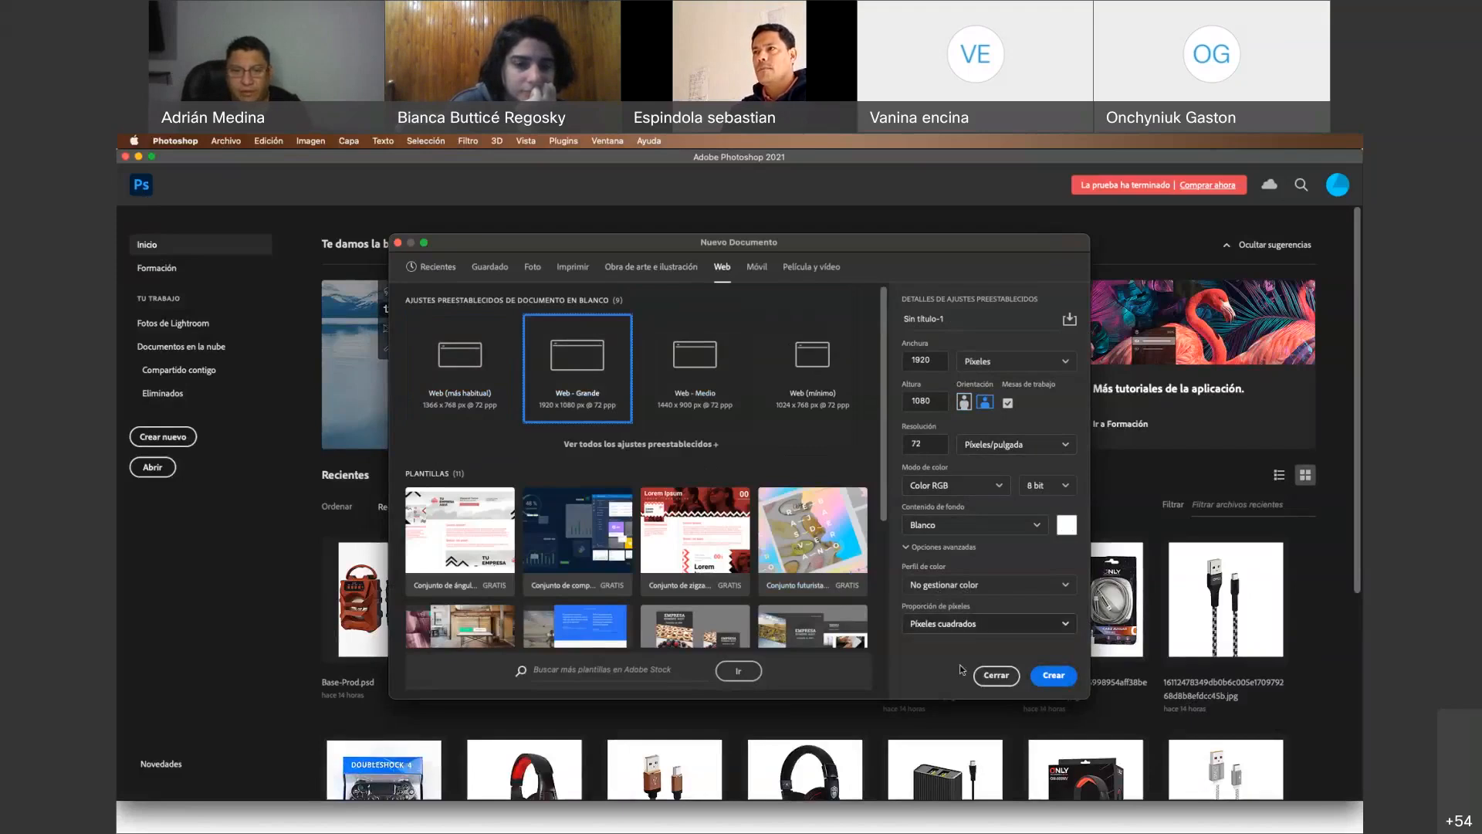
{"action": "left_click", "coordinate": [1055, 675]}
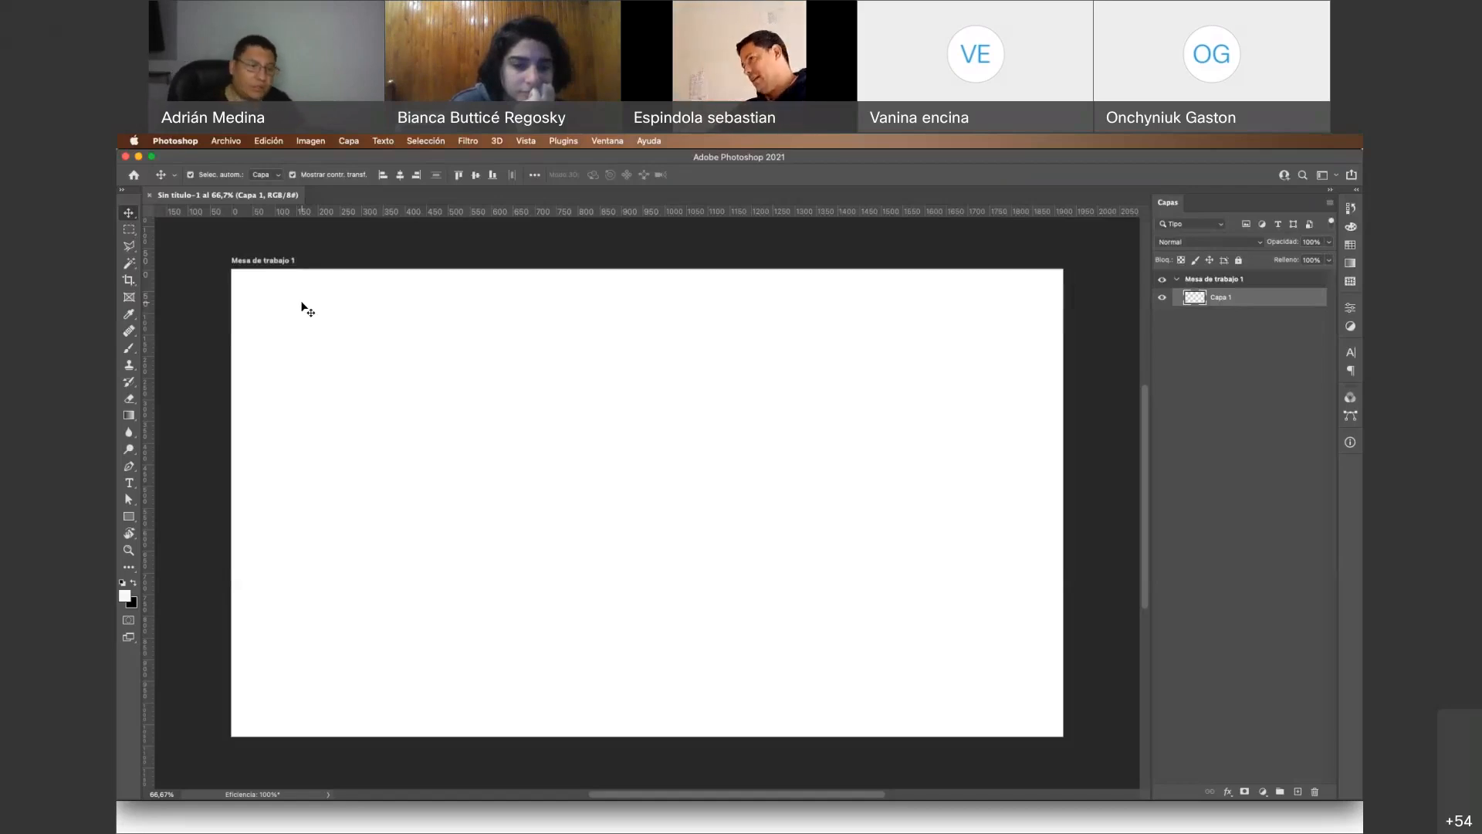
Add four Web - Grande artboards next to Mesa de trabajo 1: one to its right, two successively below that, and one right of the last
{"action": "key", "text": "z"}
{"action": "left_click", "coordinate": [549, 398], "text": "alt"}
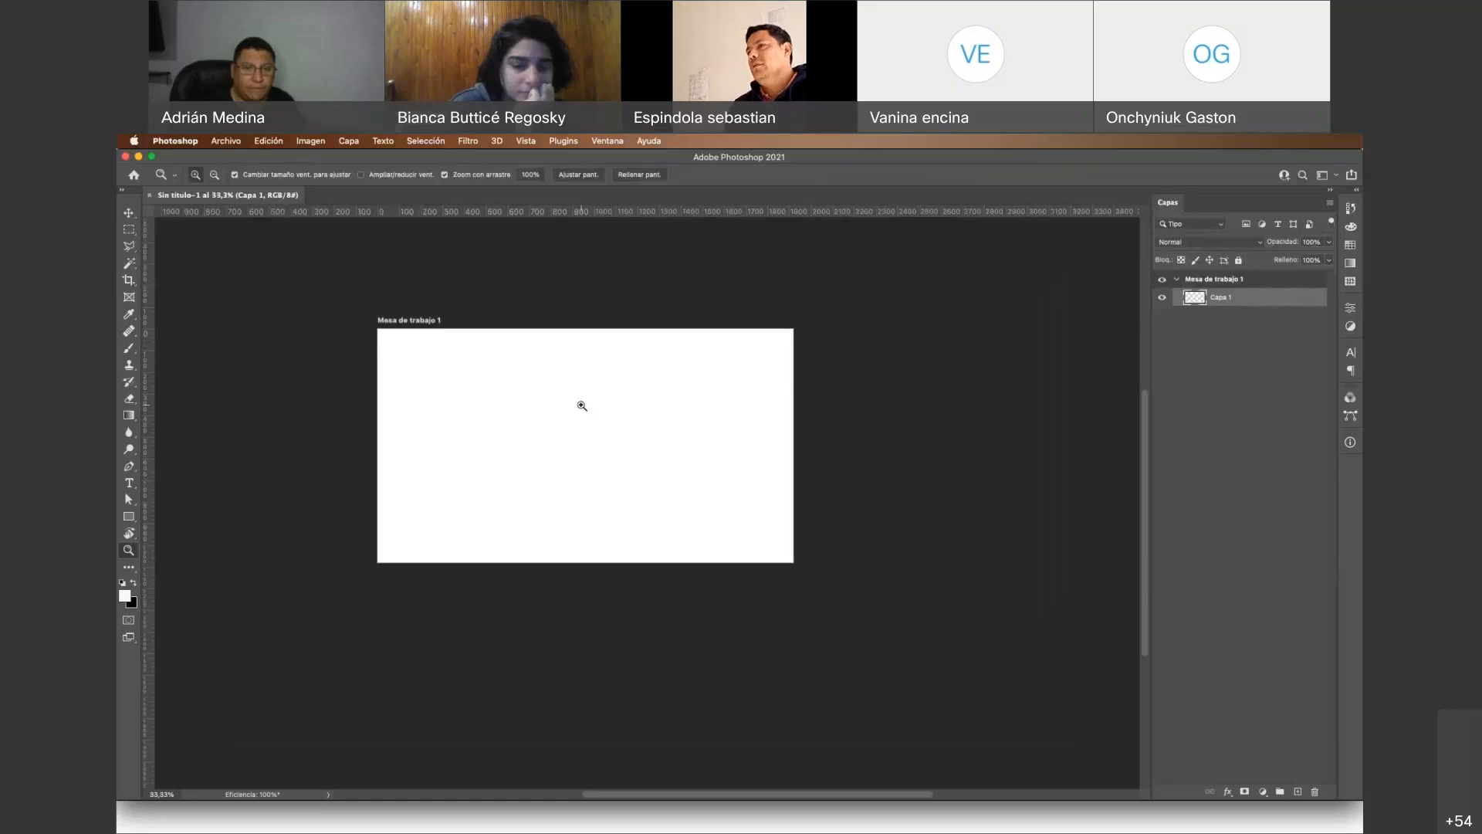
{"action": "left_click", "coordinate": [581, 406], "text": "alt"}
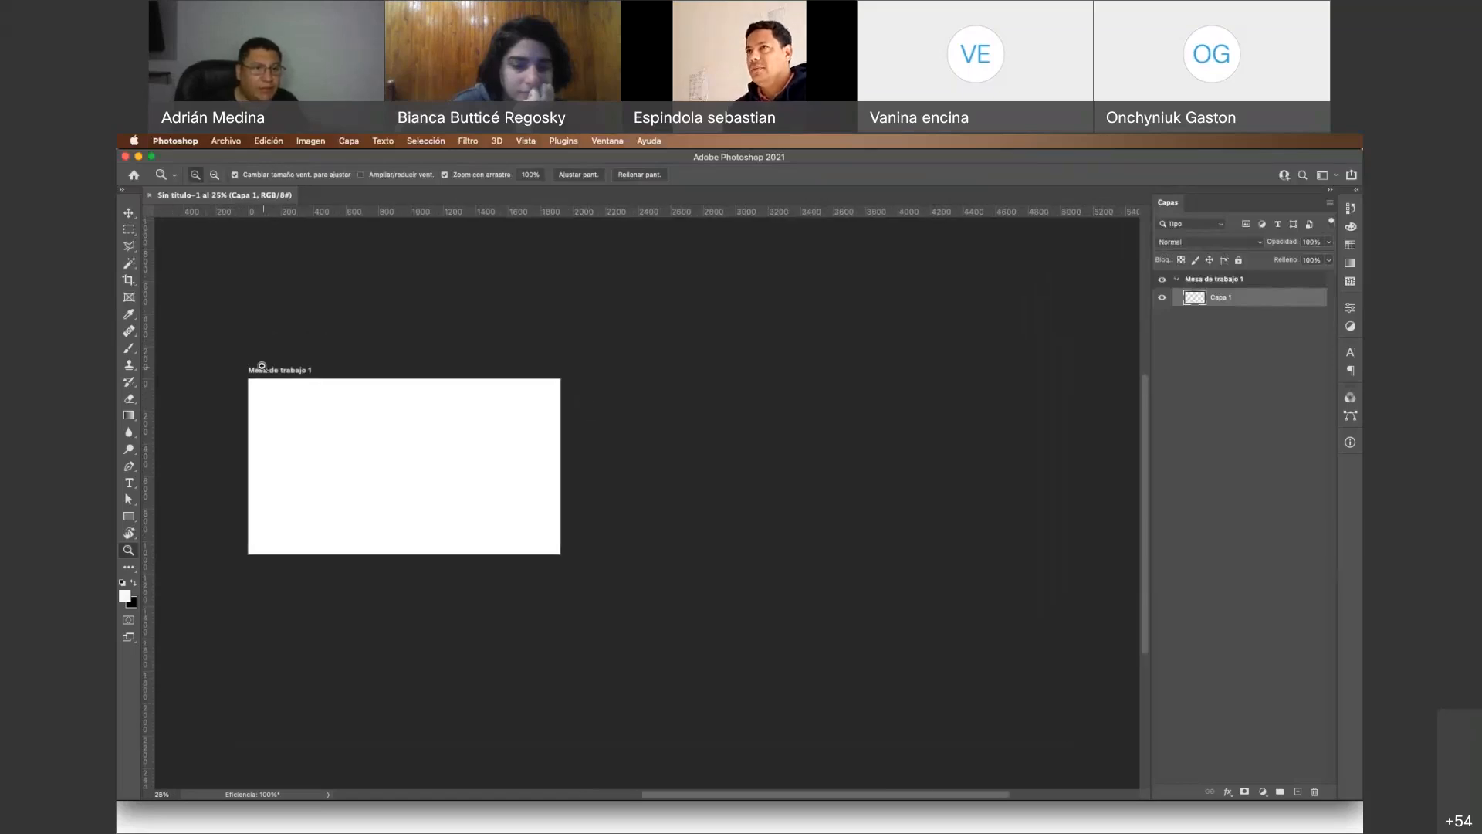
{"action": "left_click", "coordinate": [128, 212]}
{"action": "left_click", "coordinate": [293, 374]}
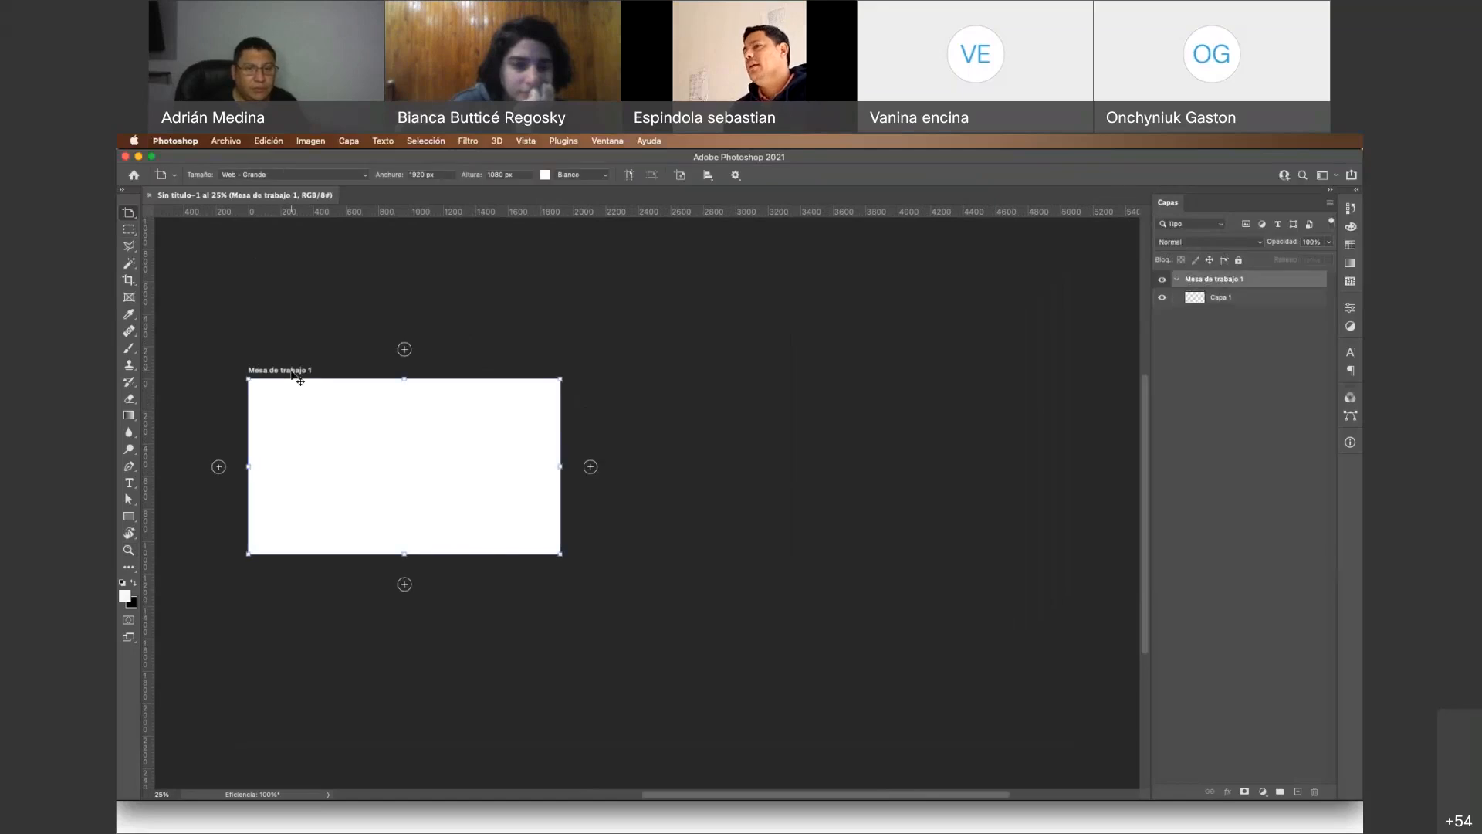
{"action": "left_click", "coordinate": [590, 467]}
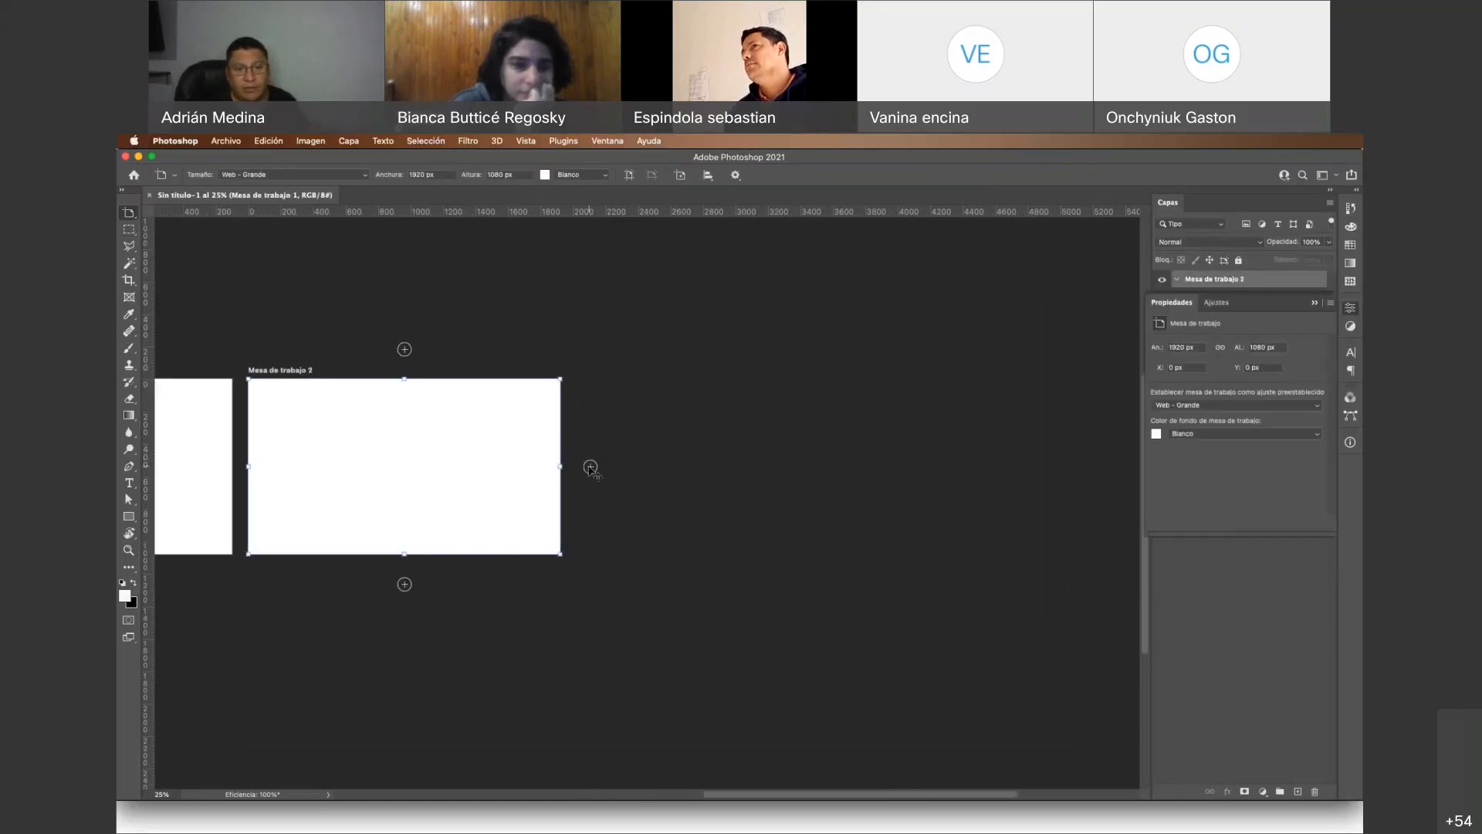
{"action": "left_click", "coordinate": [405, 585]}
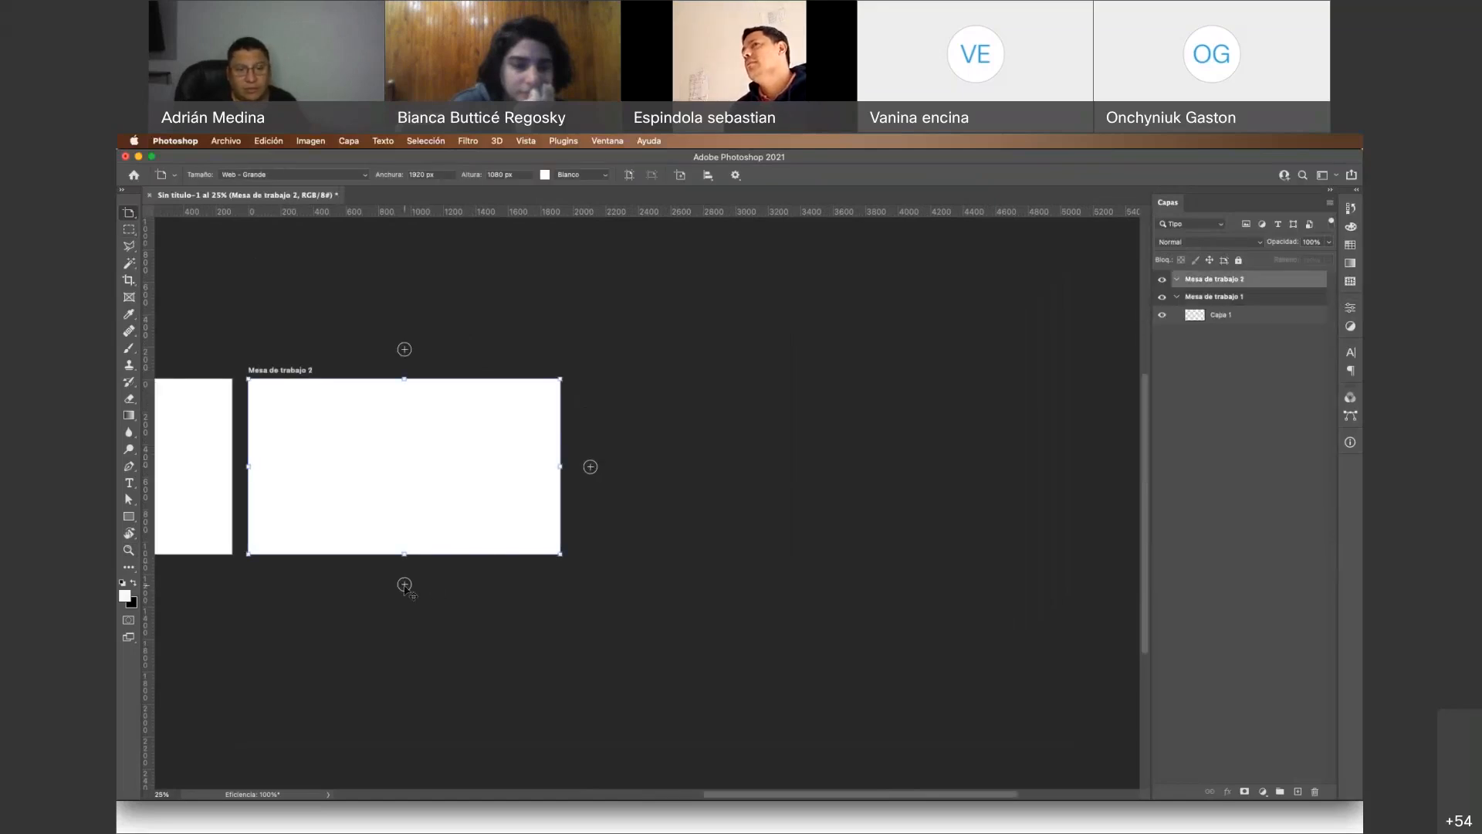
{"action": "left_click", "coordinate": [405, 584]}
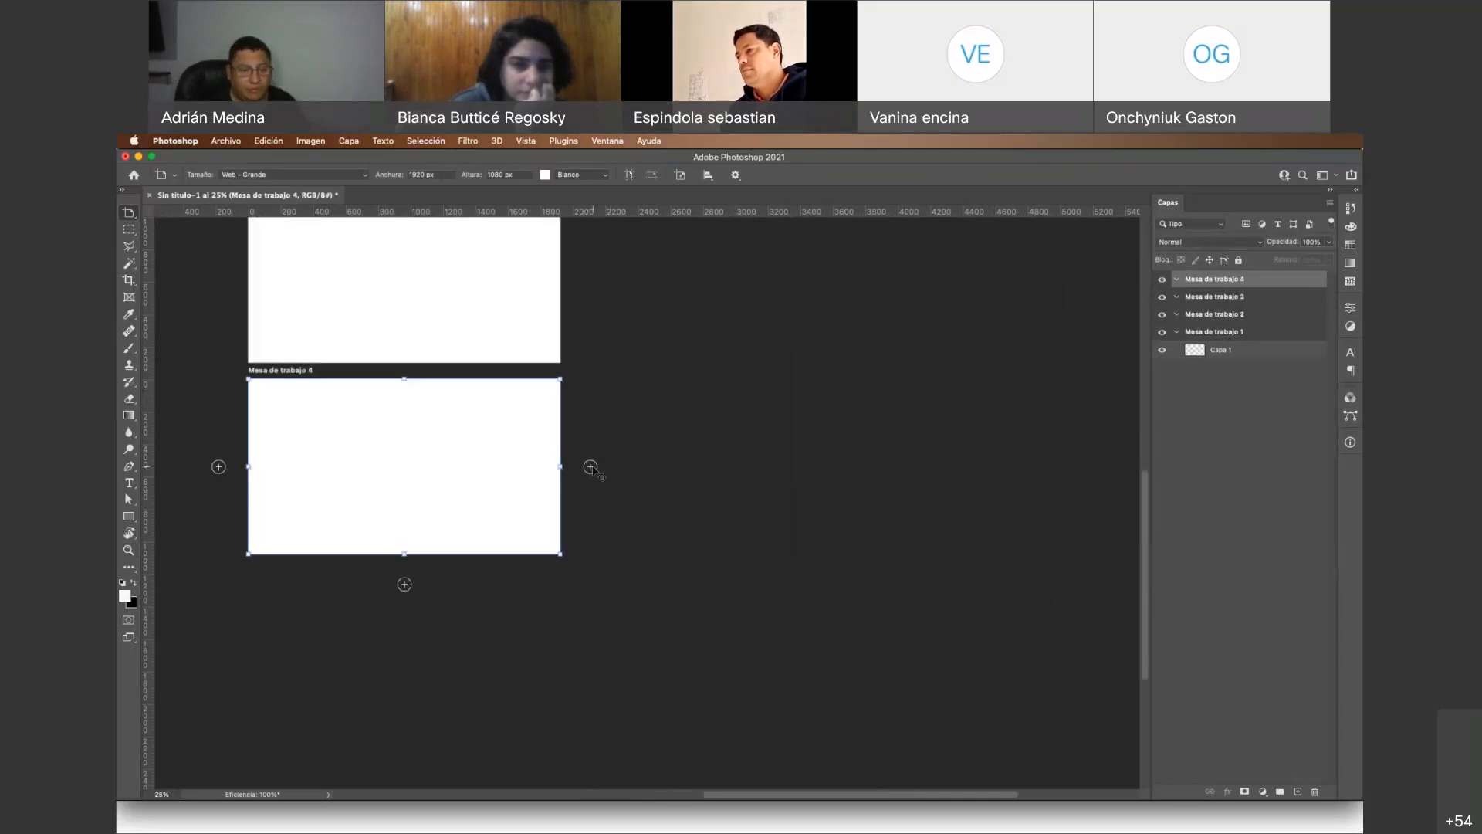
{"action": "left_click", "coordinate": [591, 467]}
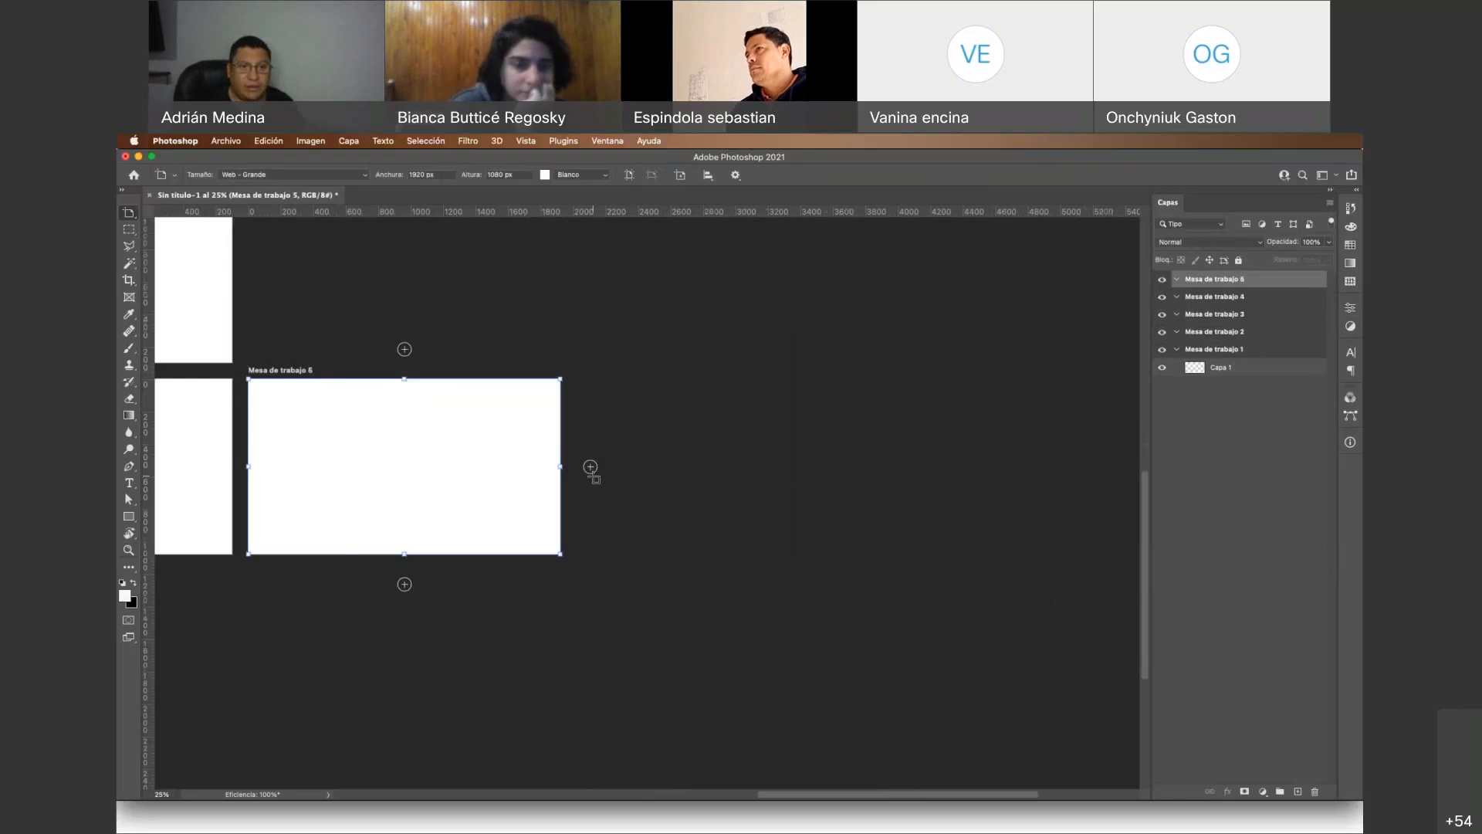
Narrow the Mesa de trabajo 5 artboard to about 578 px wide, keeping its height of 1080 px
{"action": "key", "text": "z"}
{"action": "left_click", "coordinate": [473, 421], "text": "alt"}
{"action": "left_click", "coordinate": [402, 374], "text": "alt"}
{"action": "scroll", "coordinate": [393, 359], "scroll_direction": "up", "scroll_amount": 5}
{"action": "scroll", "coordinate": [393, 359], "scroll_direction": "left", "scroll_amount": 5}
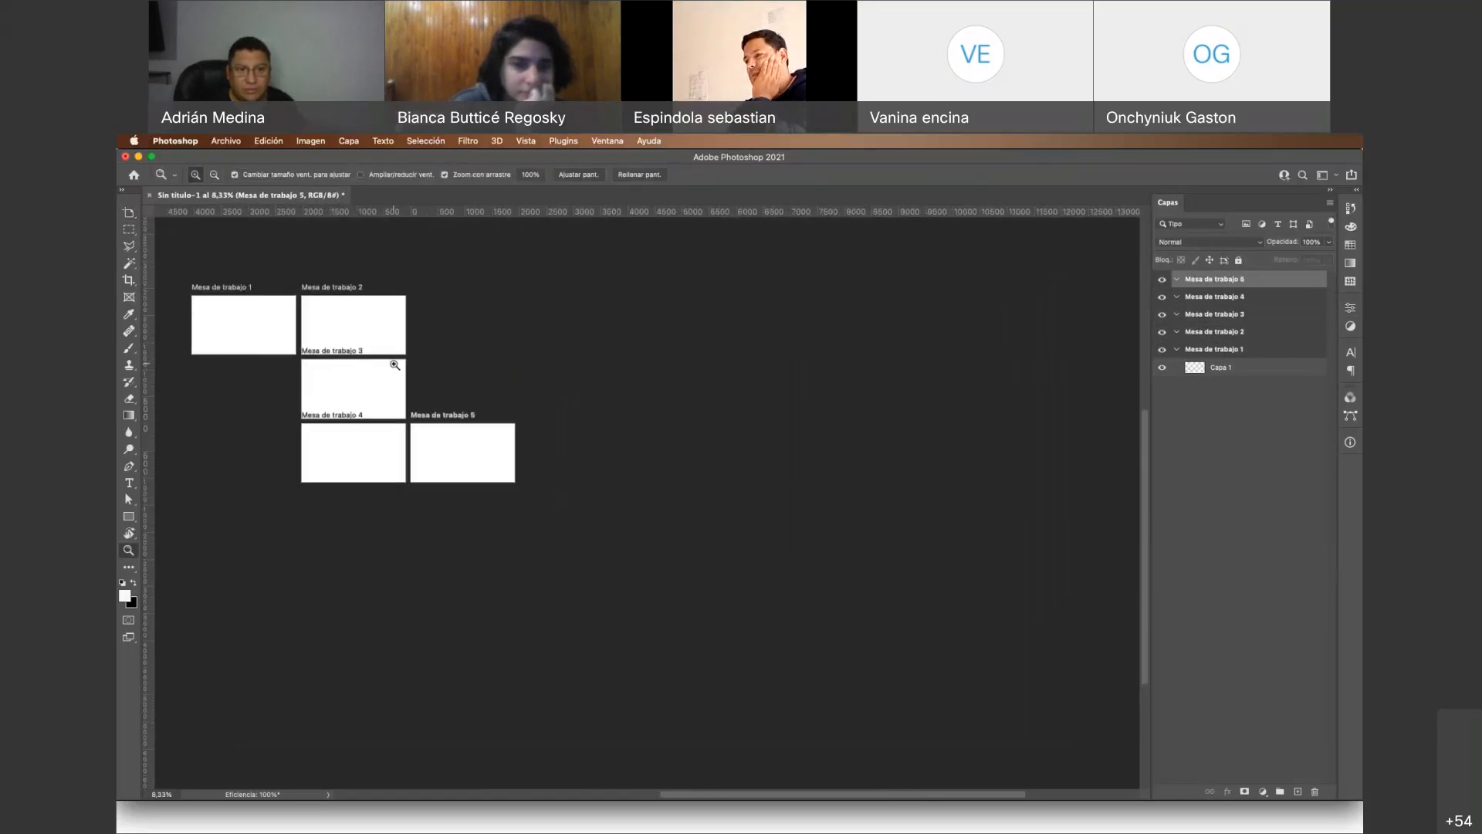
{"action": "scroll", "coordinate": [539, 572], "scroll_direction": "down", "scroll_amount": 3}
{"action": "mouse_move", "coordinate": [539, 572]}
{"action": "left_mouse_down"}
{"action": "mouse_move", "coordinate": [632, 618]}
{"action": "mouse_move", "coordinate": [556, 589]}
{"action": "left_mouse_up"}
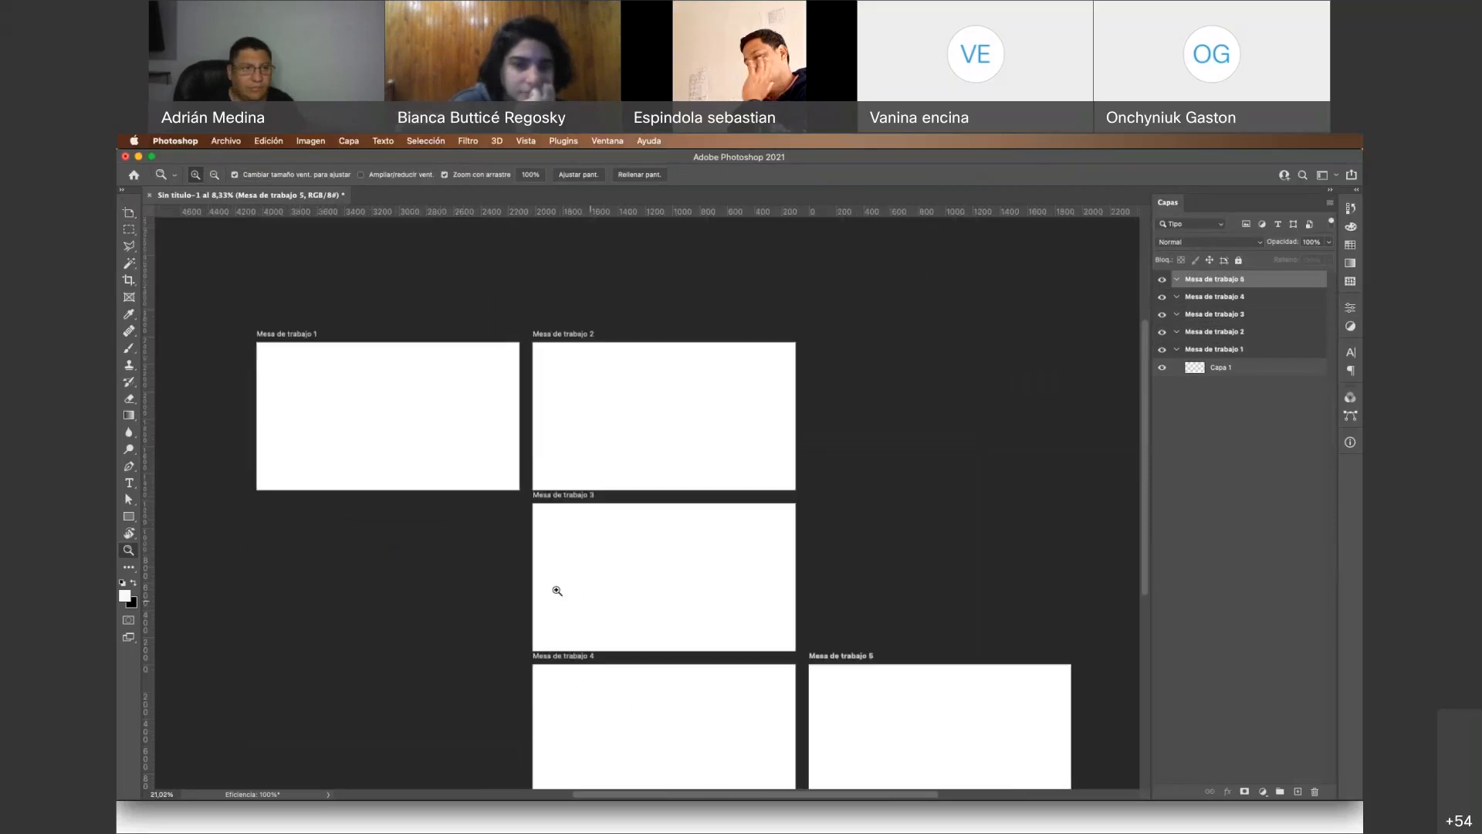
{"action": "left_click", "coordinate": [131, 213]}
{"action": "scroll", "coordinate": [954, 639], "scroll_direction": "down", "scroll_amount": 4}
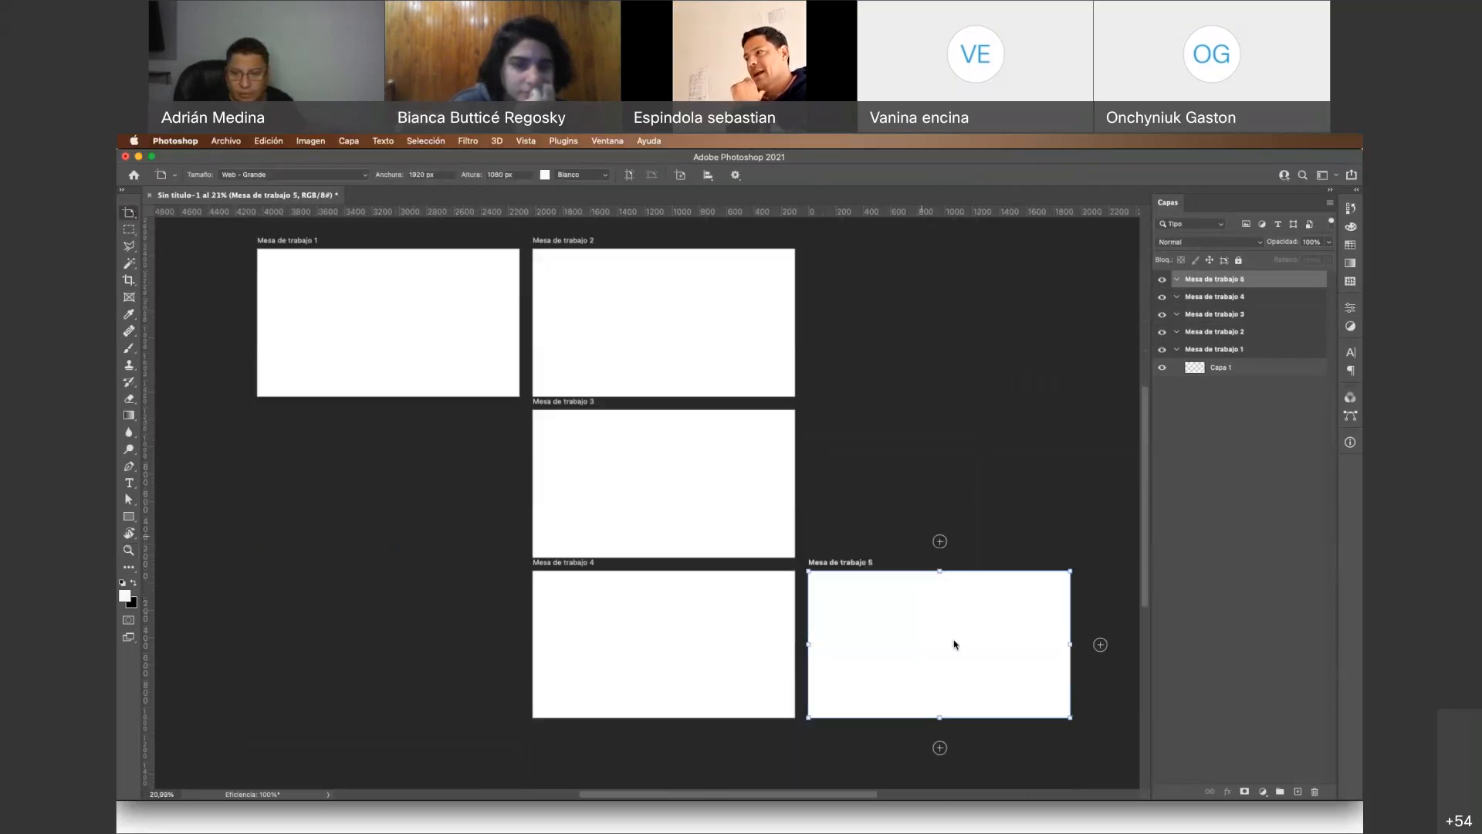
{"action": "left_click_drag", "start_coordinate": [1071, 630], "coordinate": [887, 630]}
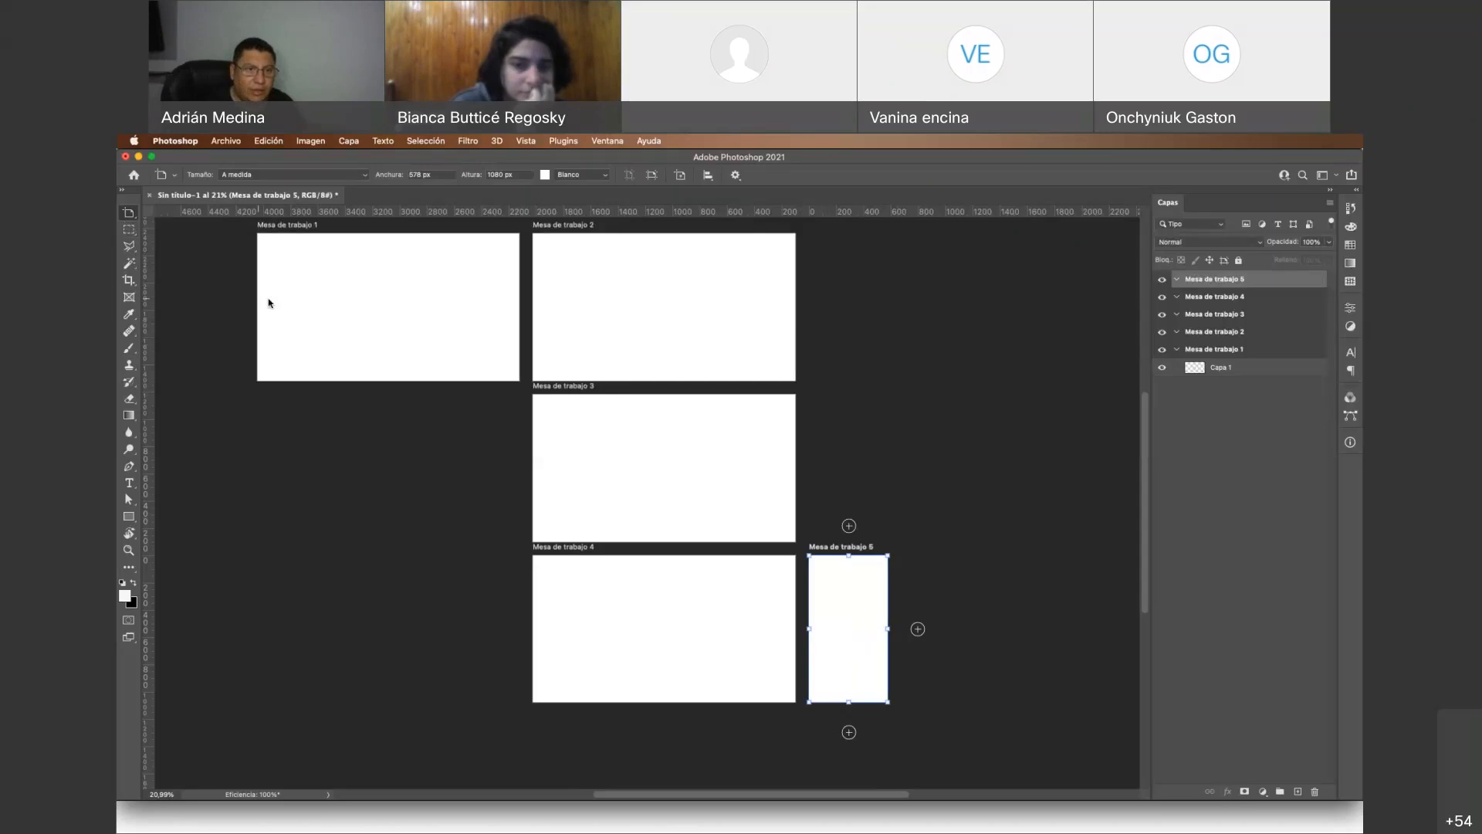
Add a Web - Grande artboard to the left of Mesa de trabajo 4 and another directly above that one
{"action": "scroll", "coordinate": [178, 252], "scroll_direction": "up", "scroll_amount": 1}
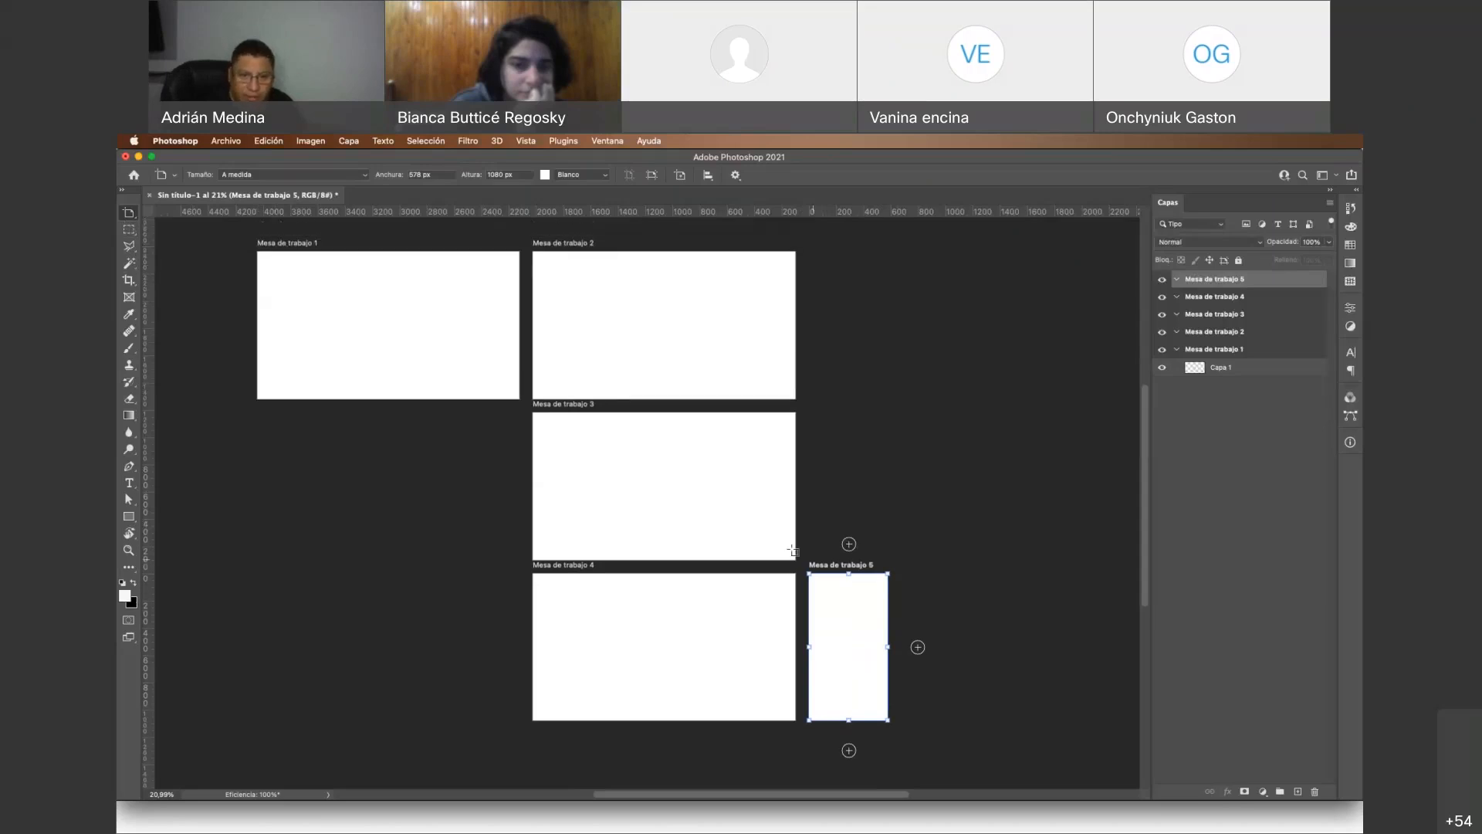
{"action": "left_click", "coordinate": [571, 566]}
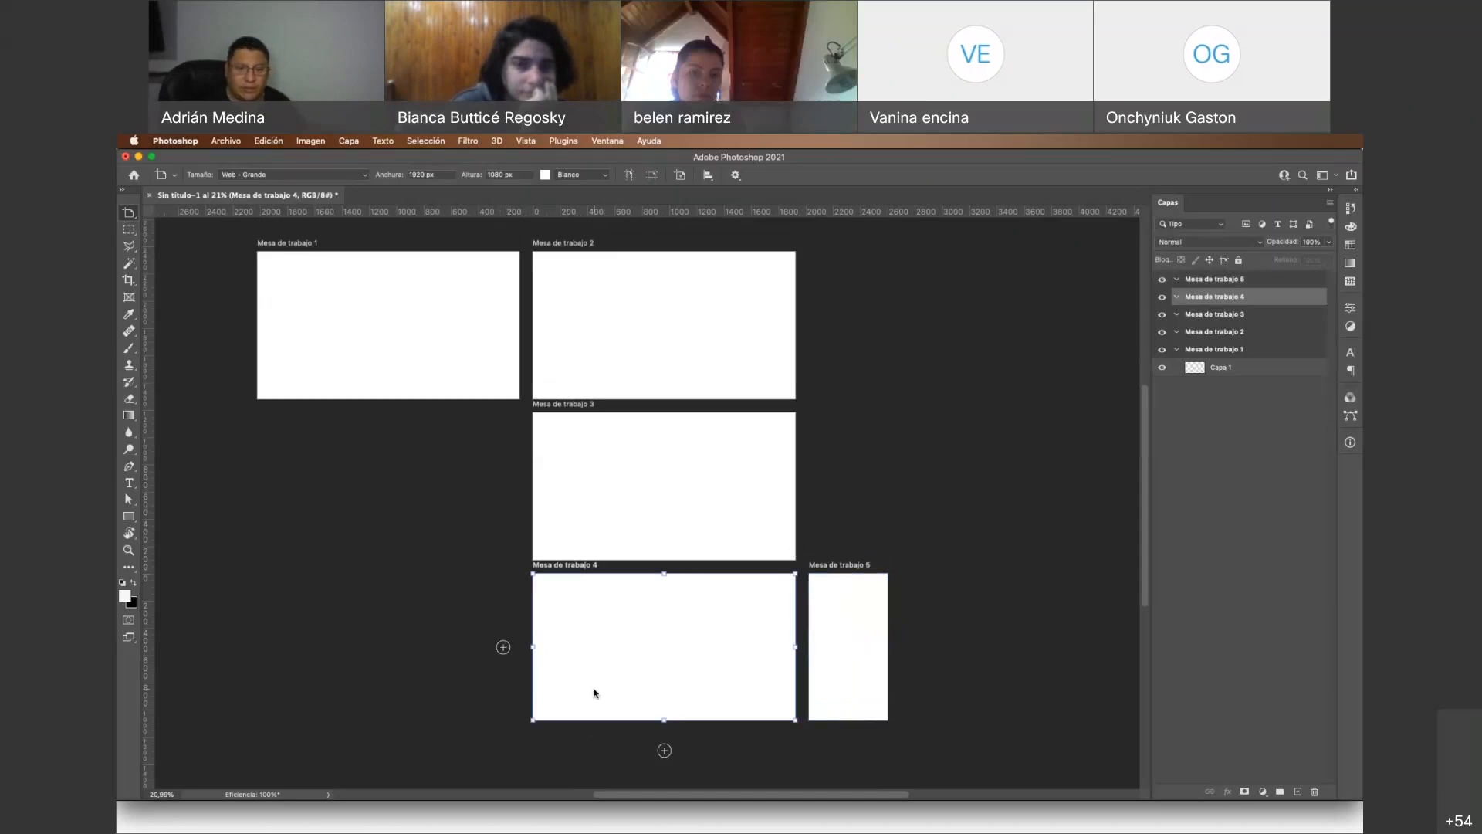
{"action": "left_click", "coordinate": [504, 647]}
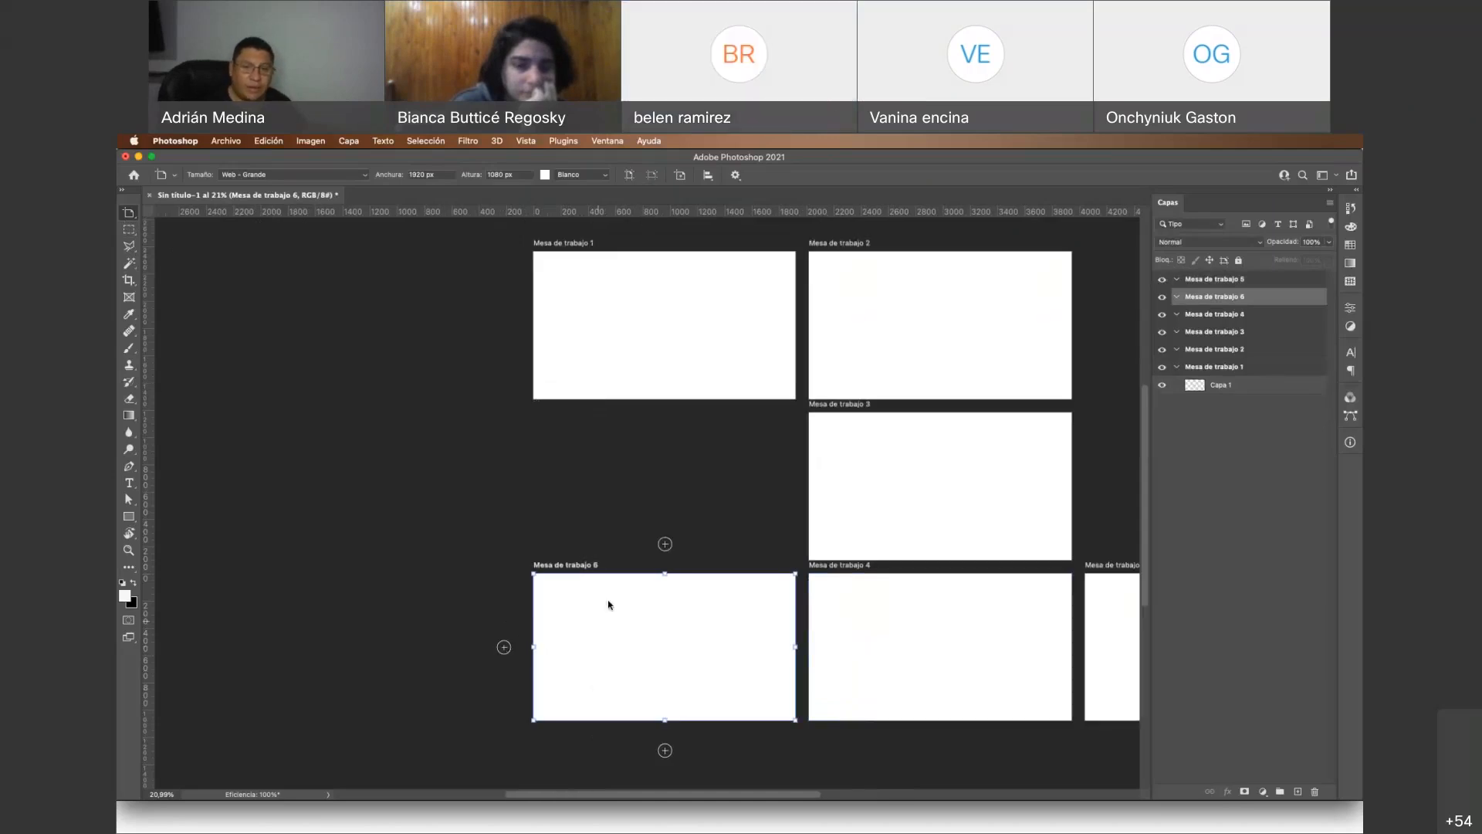
{"action": "left_click", "coordinate": [665, 545]}
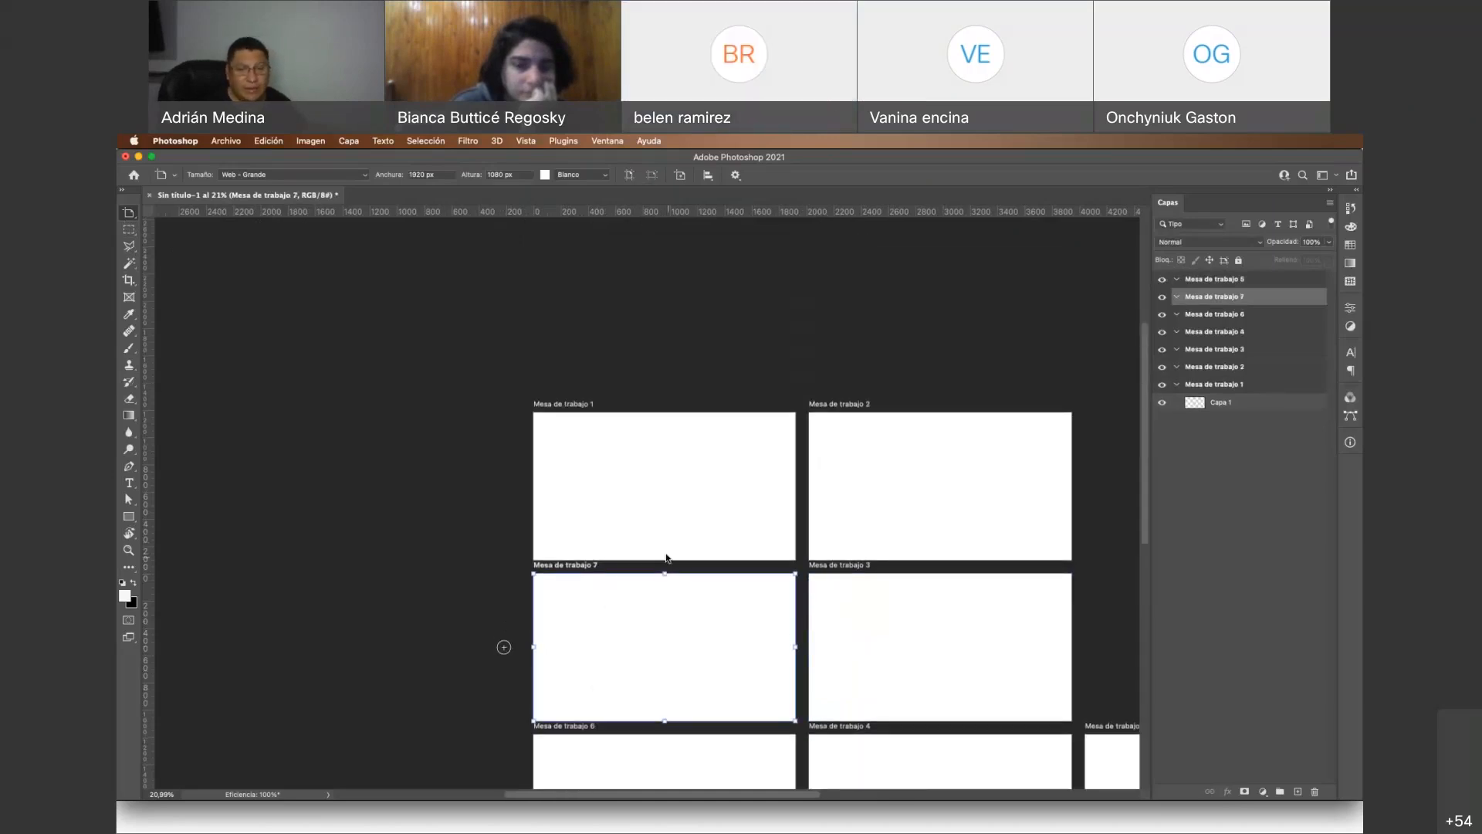
Narrow Mesa de trabajo 7 to about 960 px wide and add an artboard of the same size to its right
{"action": "scroll", "coordinate": [675, 568], "scroll_direction": "down", "scroll_amount": 3}
{"action": "scroll", "coordinate": [681, 573], "scroll_direction": "right", "scroll_amount": 3}
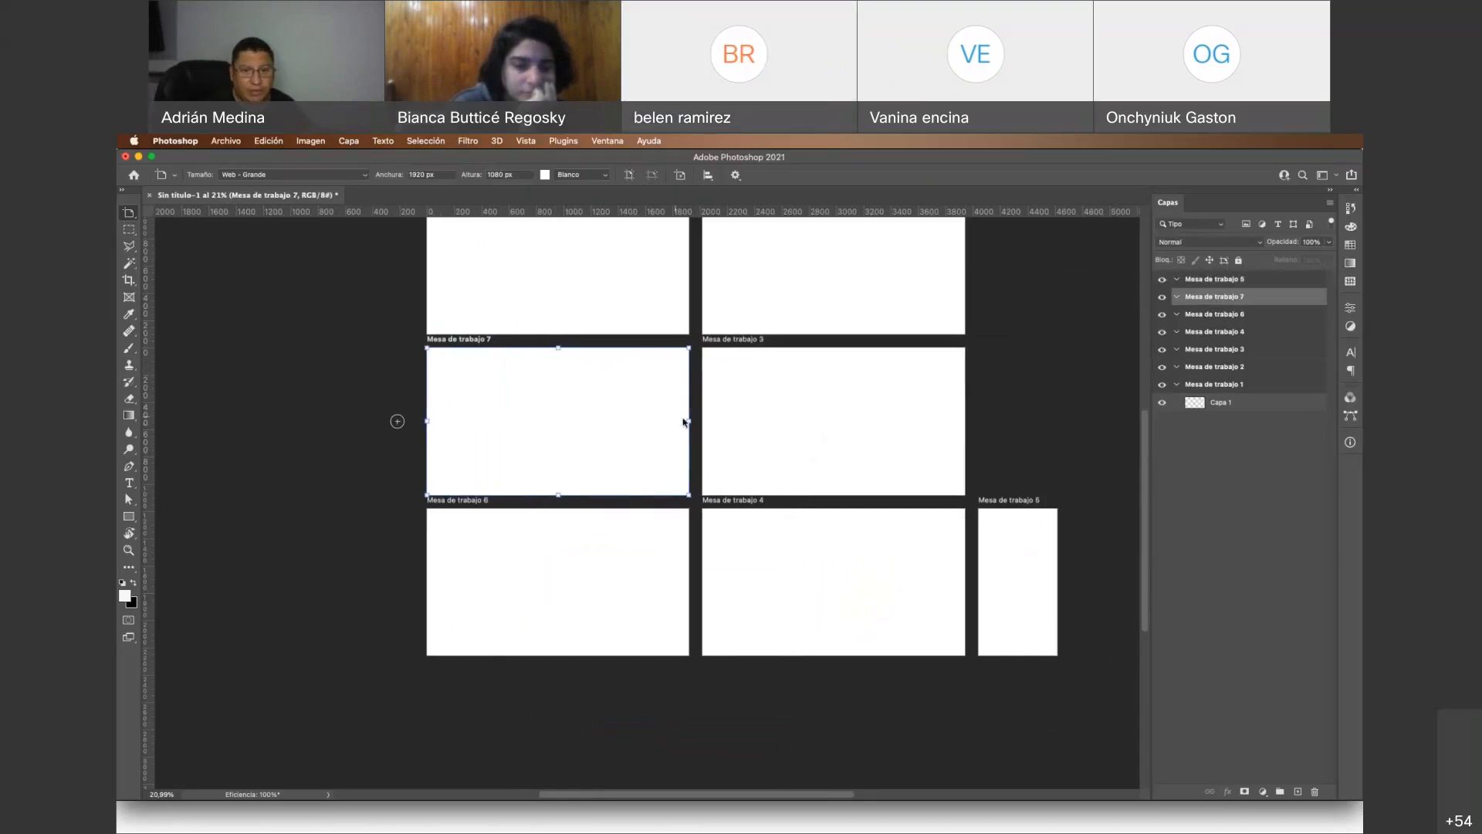
{"action": "left_click_drag", "start_coordinate": [689, 421], "coordinate": [557, 420]}
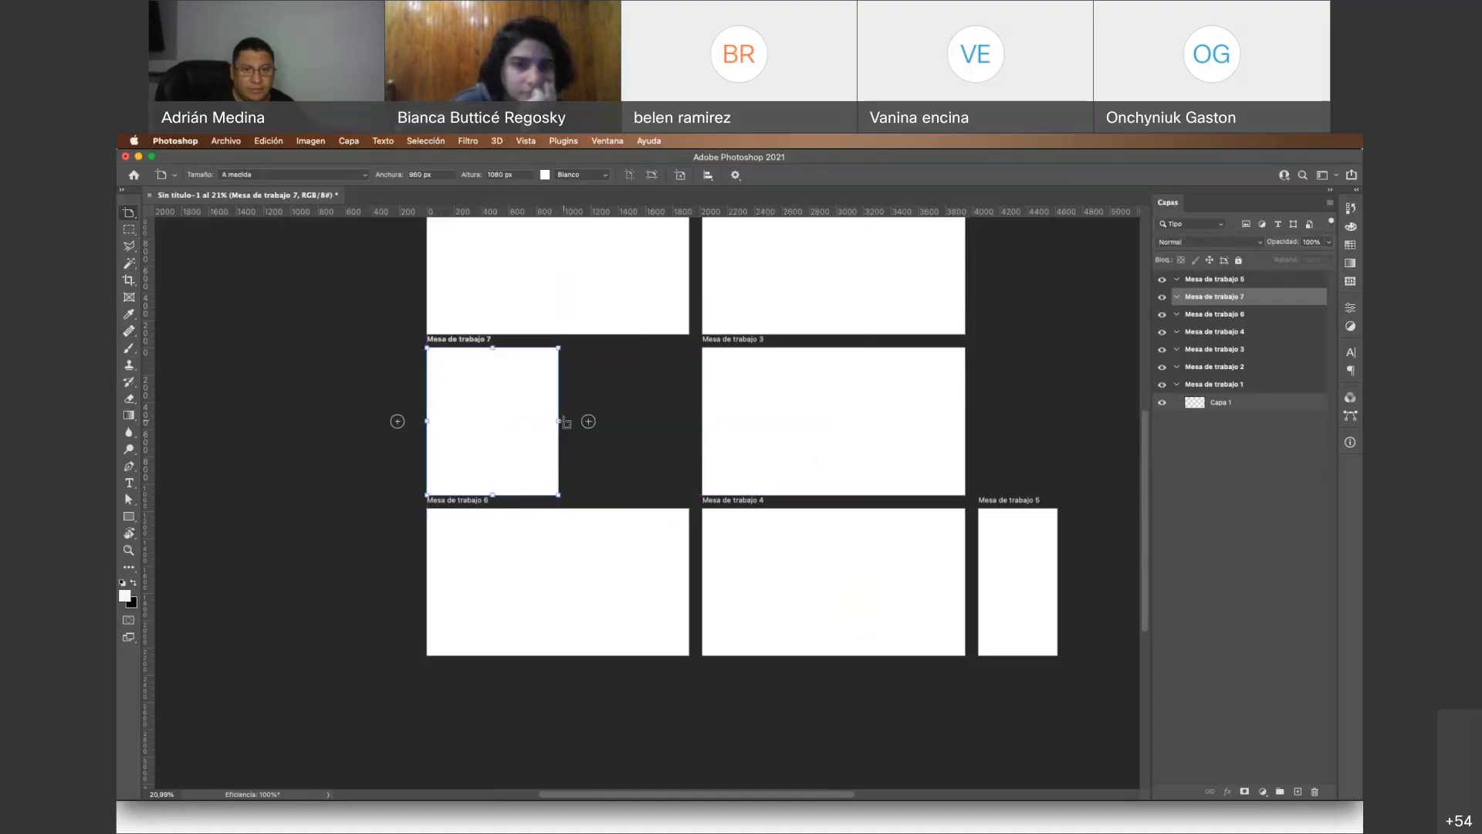
{"action": "left_click", "coordinate": [588, 422]}
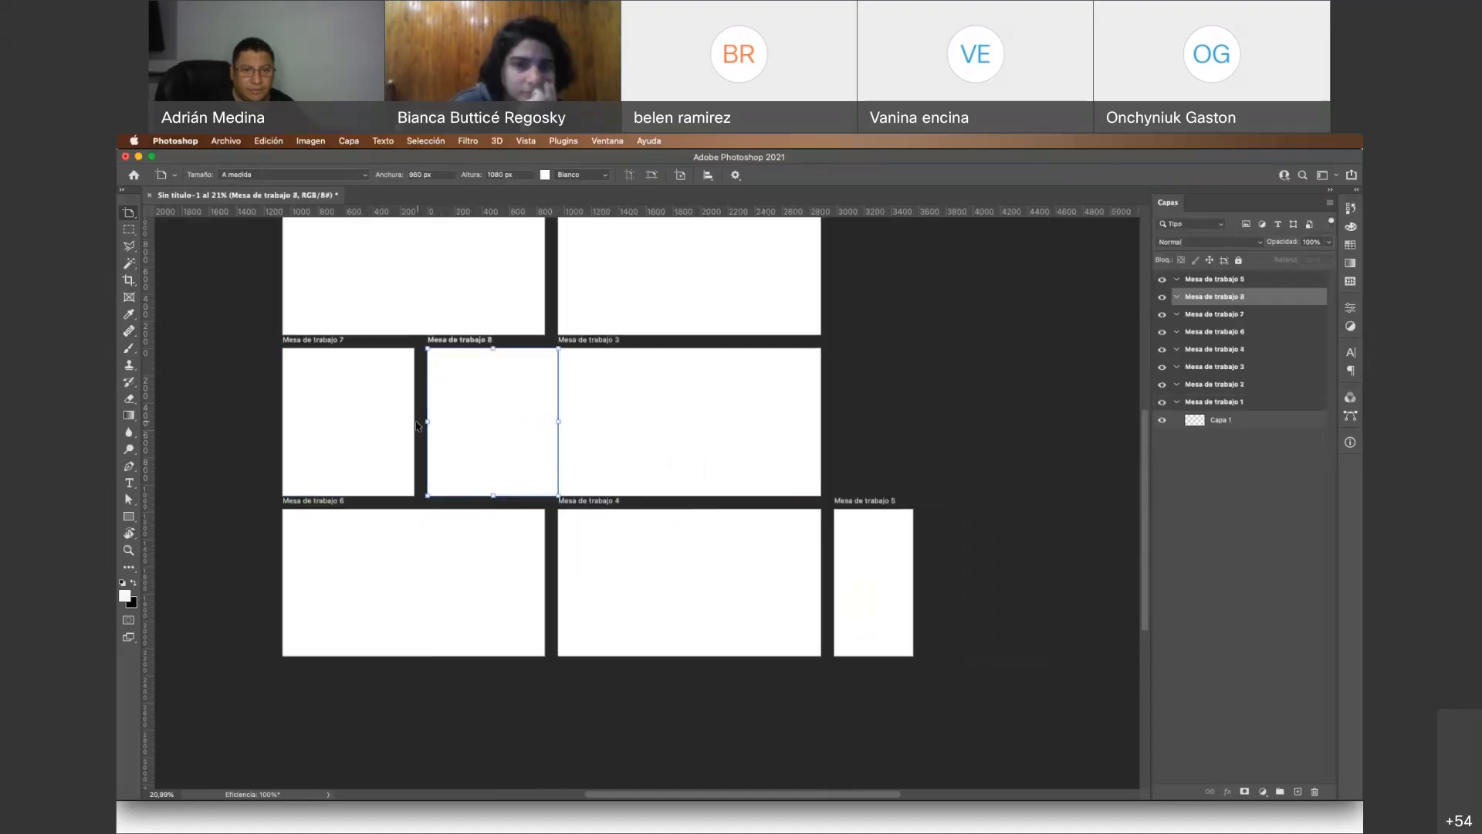
Narrow Mesa de trabajo 7 to about 906 px and move Mesa de trabajo 8 left beside it, clear of Mesa de trabajo 3
{"action": "key", "text": "v"}
{"action": "left_click_drag", "start_coordinate": [410, 423], "coordinate": [466, 420]}
{"action": "left_click", "coordinate": [457, 355]}
{"action": "mouse_move", "coordinate": [467, 365]}
{"action": "left_mouse_down"}
{"action": "mouse_move", "coordinate": [461, 378]}
{"action": "mouse_move", "coordinate": [458, 346]}
{"action": "mouse_move", "coordinate": [471, 348]}
{"action": "mouse_move", "coordinate": [452, 345]}
{"action": "left_mouse_up"}
{"action": "key", "text": "shift+v"}
{"action": "key", "text": "v"}
{"action": "left_click", "coordinate": [456, 329]}
{"action": "key", "text": "v"}
{"action": "left_click_drag", "start_coordinate": [866, 393], "coordinate": [918, 431]}
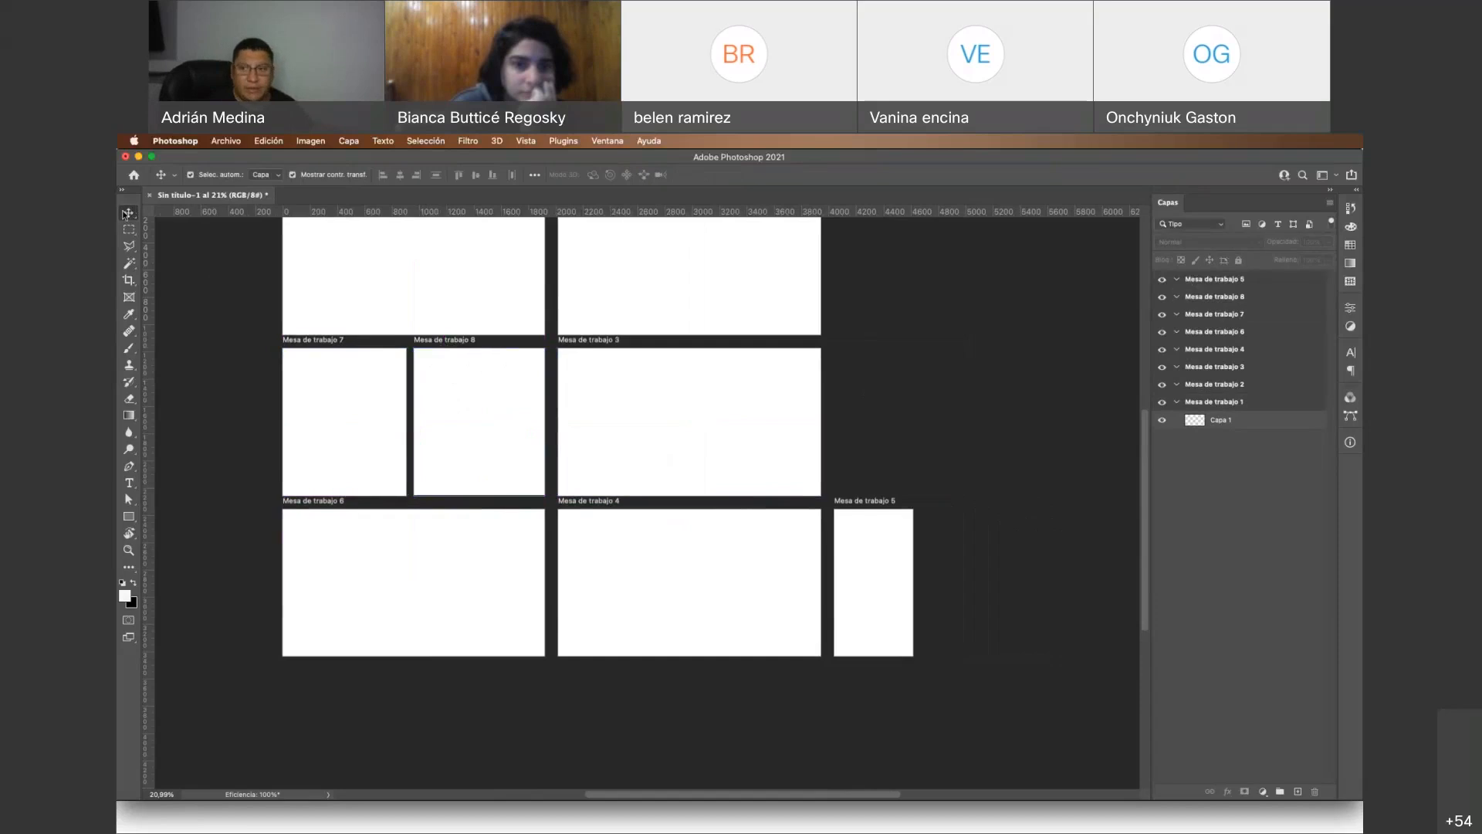
Draw a large custom artboard of about 3422 x 2260 px to the right of Mesa de trabajo 2 and Mesa de trabajo 3
{"action": "scroll", "coordinate": [366, 400], "scroll_direction": "left", "scroll_amount": 3}
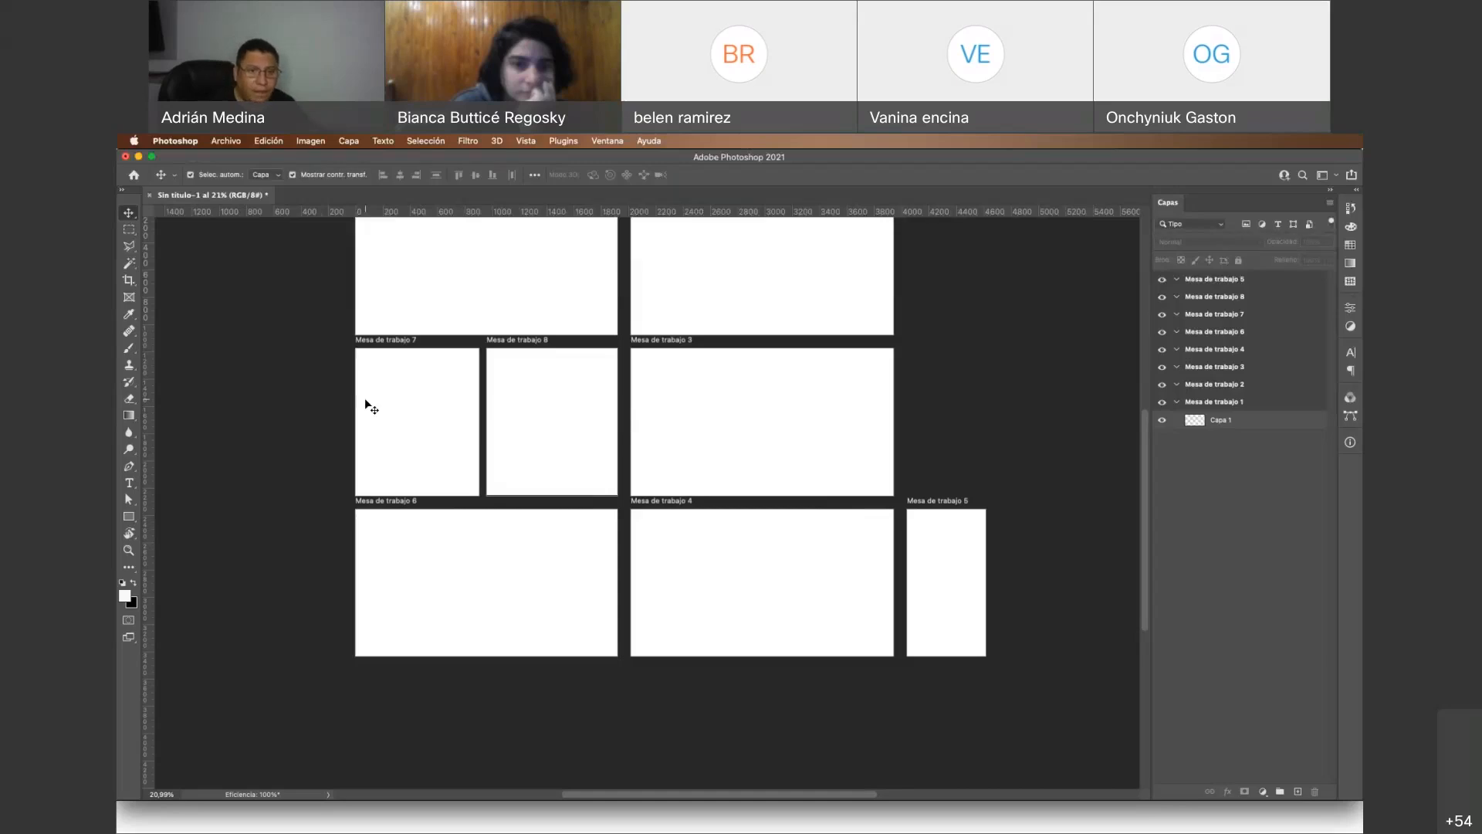
{"action": "left_click", "coordinate": [384, 341]}
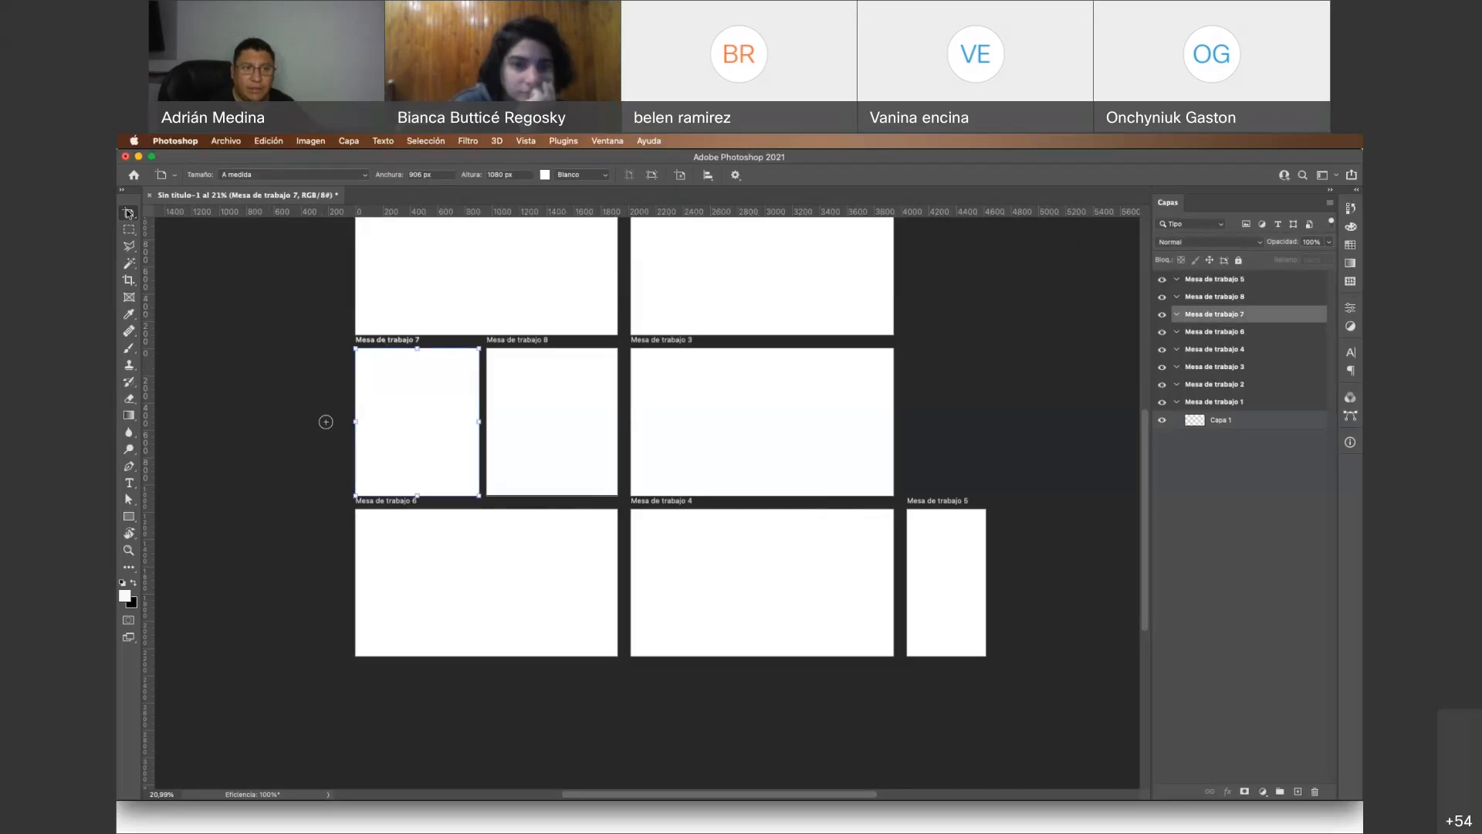
{"action": "scroll", "coordinate": [451, 366], "scroll_direction": "right", "scroll_amount": 5}
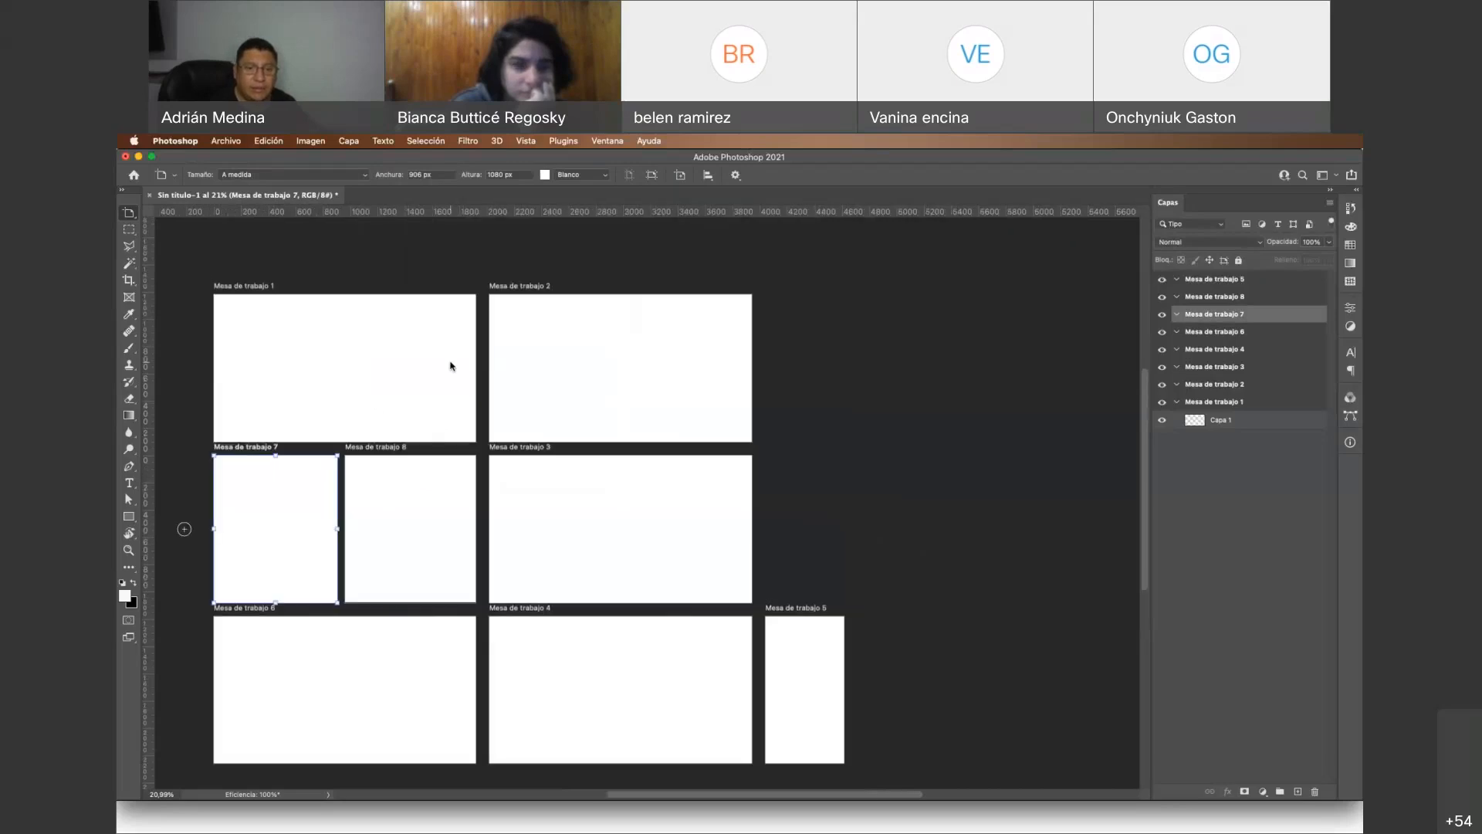
{"action": "scroll", "coordinate": [451, 366], "scroll_direction": "right", "scroll_amount": 3}
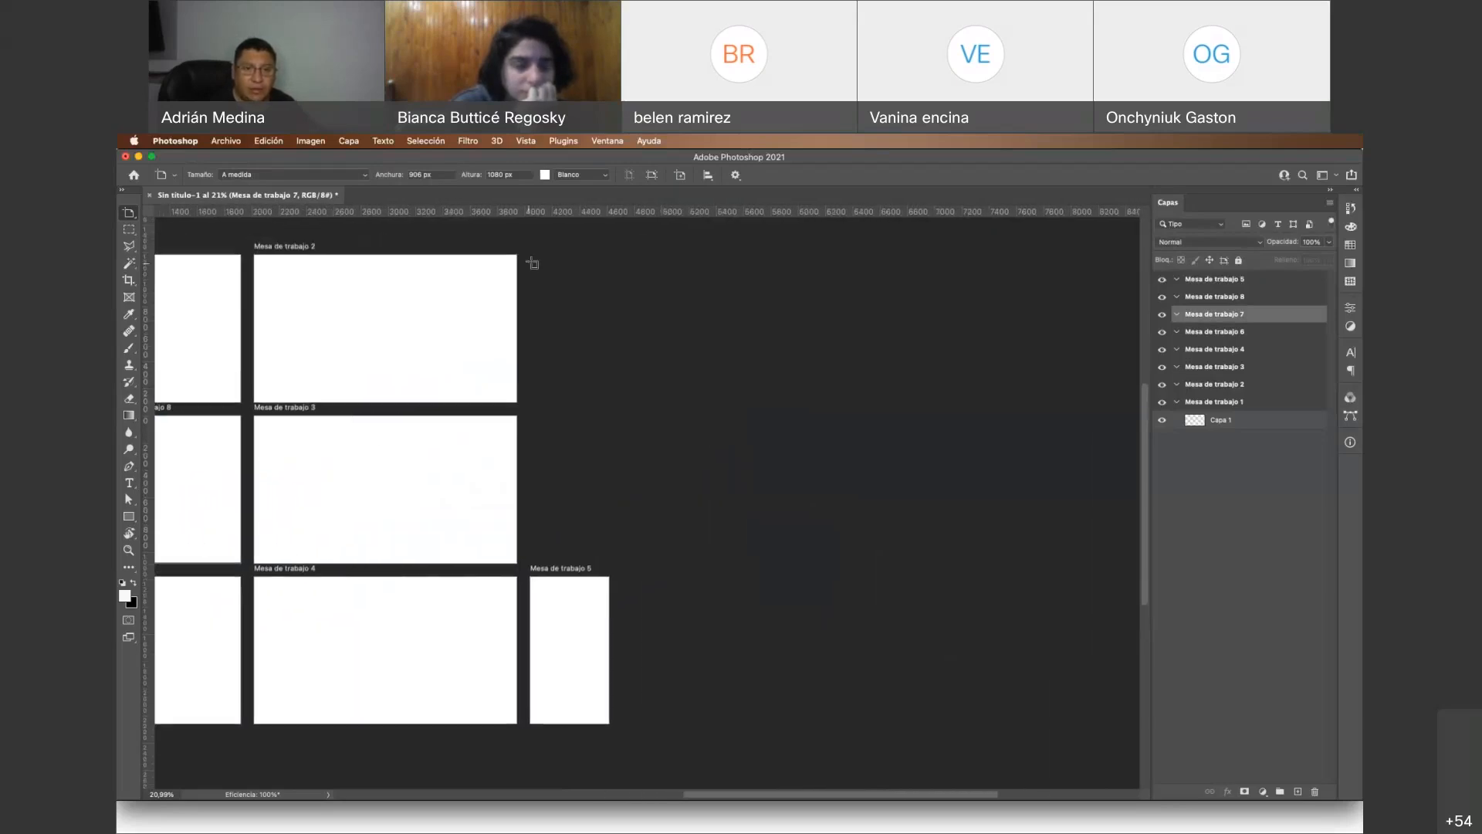
{"action": "left_click_drag", "start_coordinate": [532, 264], "coordinate": [998, 567]}
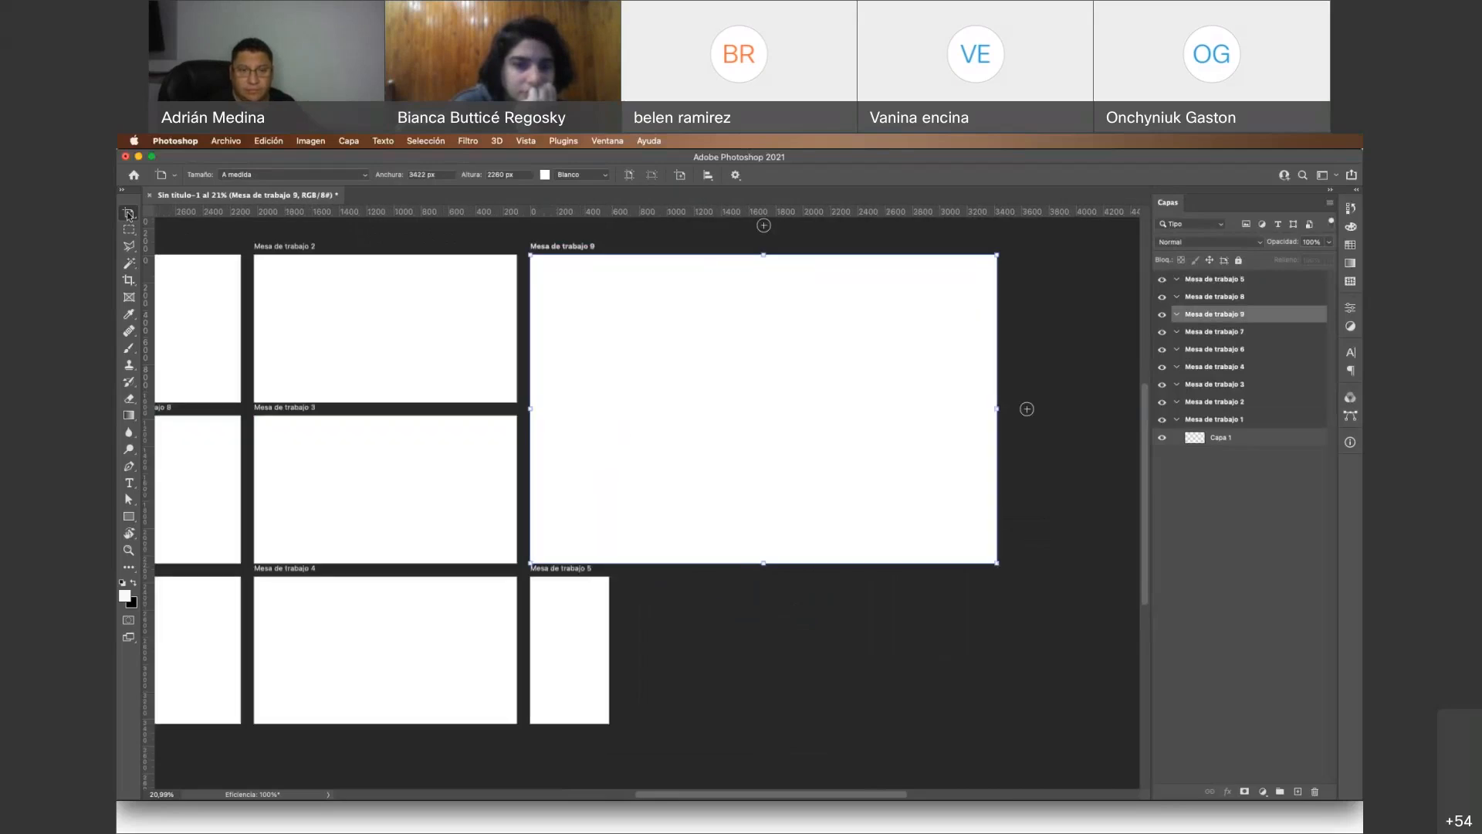
{"action": "scroll", "coordinate": [622, 427], "scroll_direction": "left", "scroll_amount": 5}
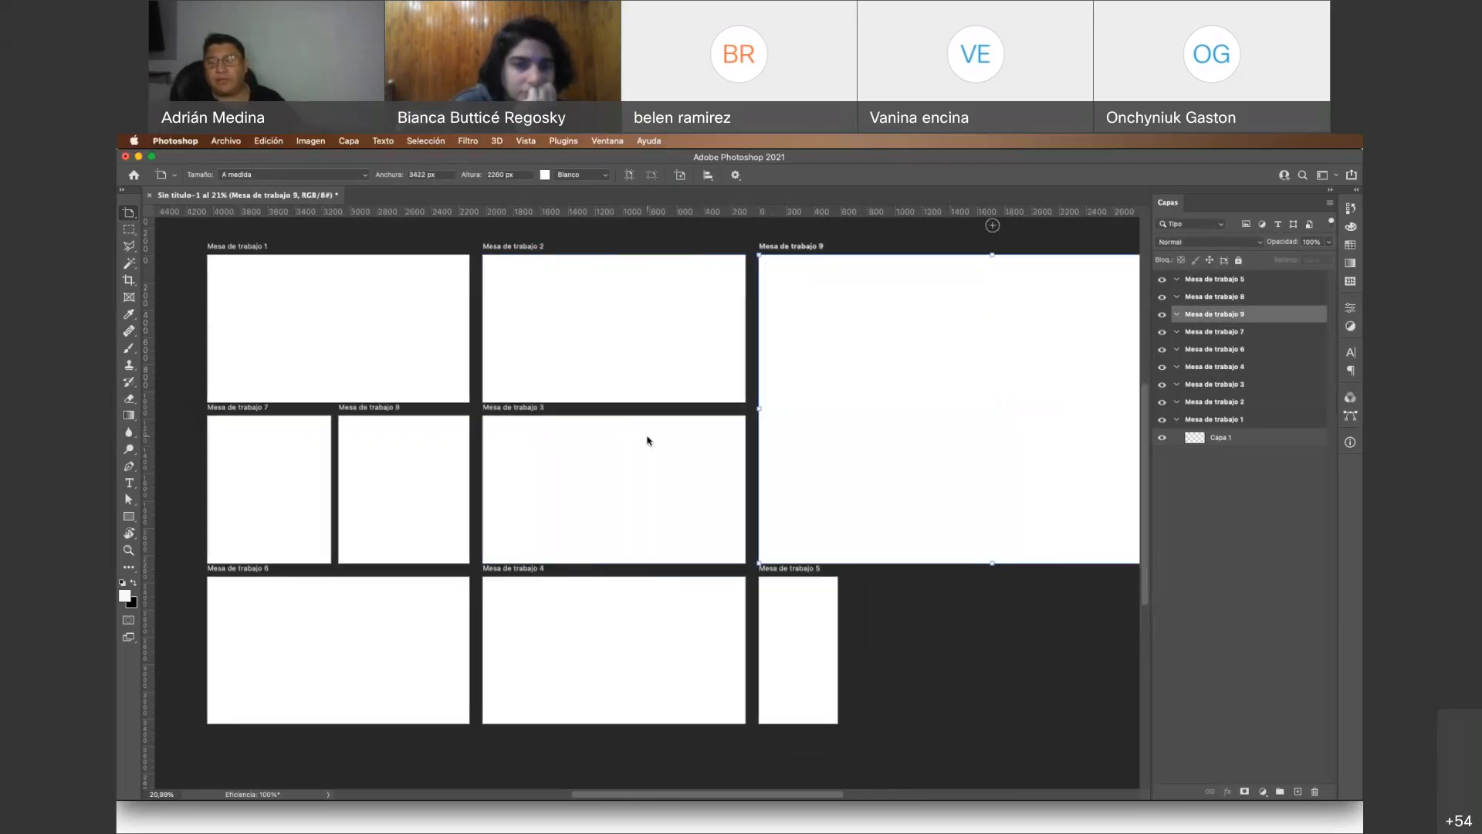
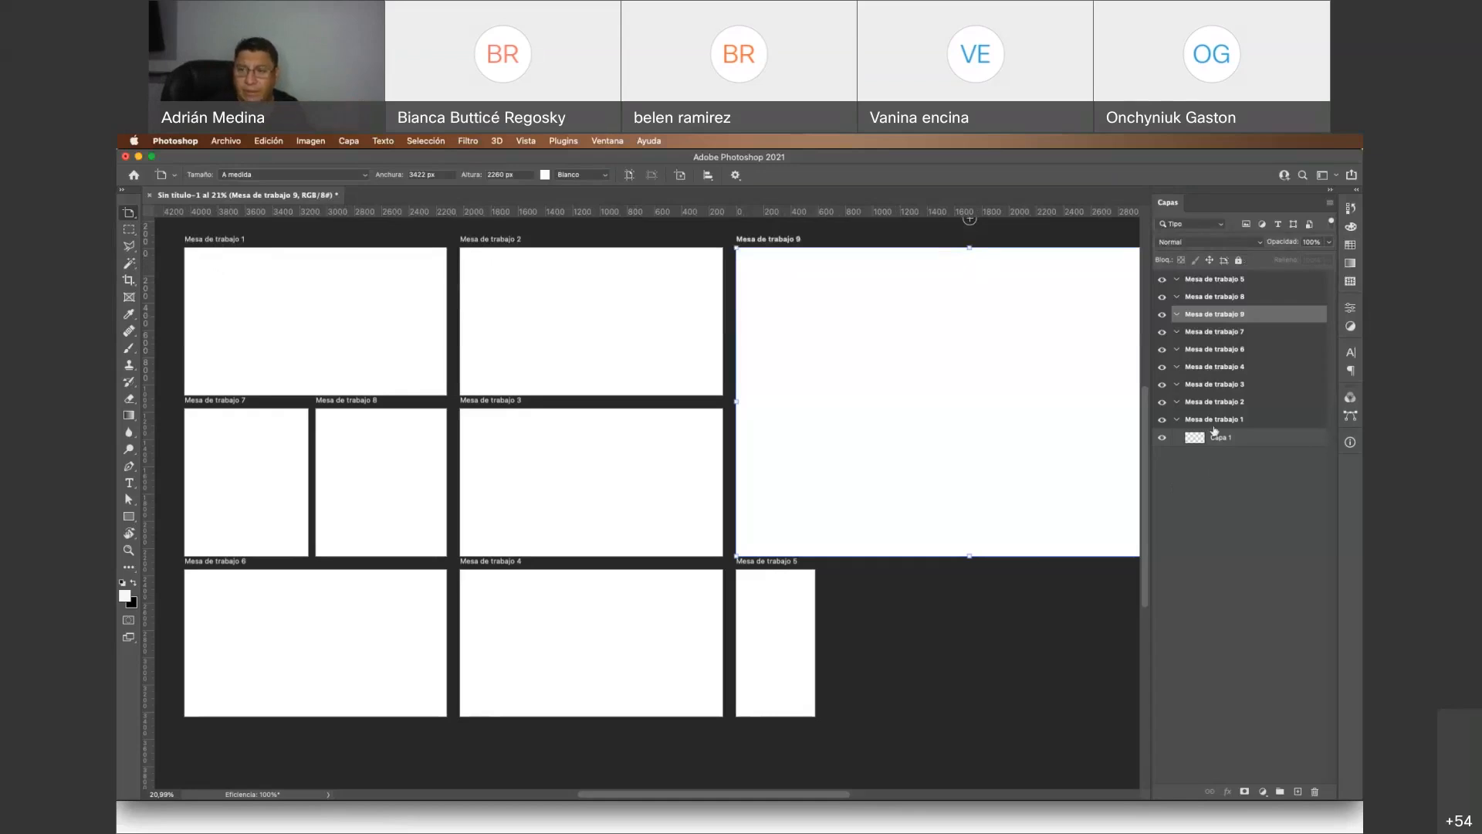
Open the names of Mesa de trabajo 5 and Mesa de trabajo 8 for editing, leaving both names as they are
{"action": "left_click", "coordinate": [1211, 281]}
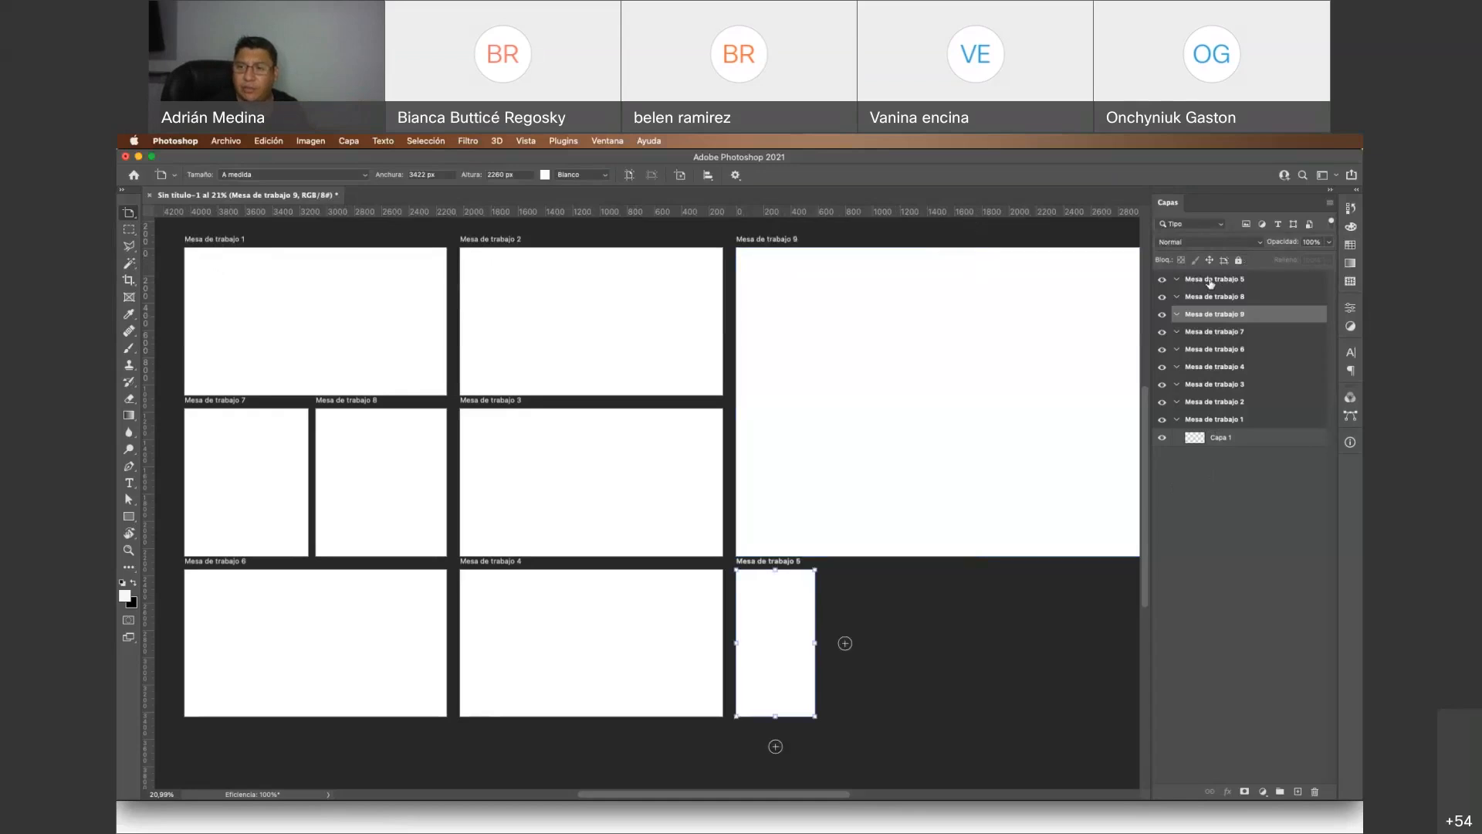
{"action": "double_click", "coordinate": [1211, 279]}
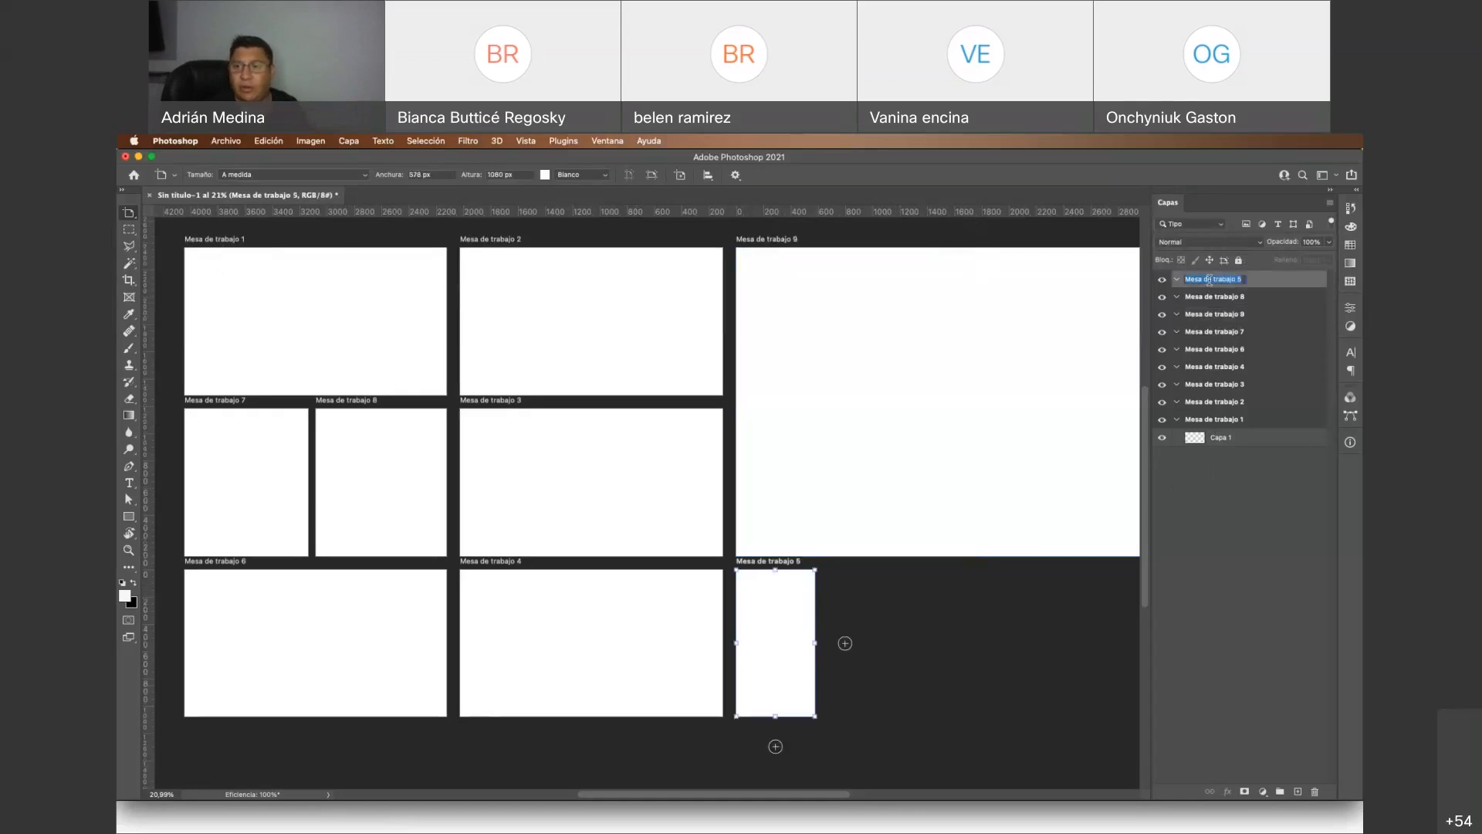
{"action": "double_click", "coordinate": [1205, 296]}
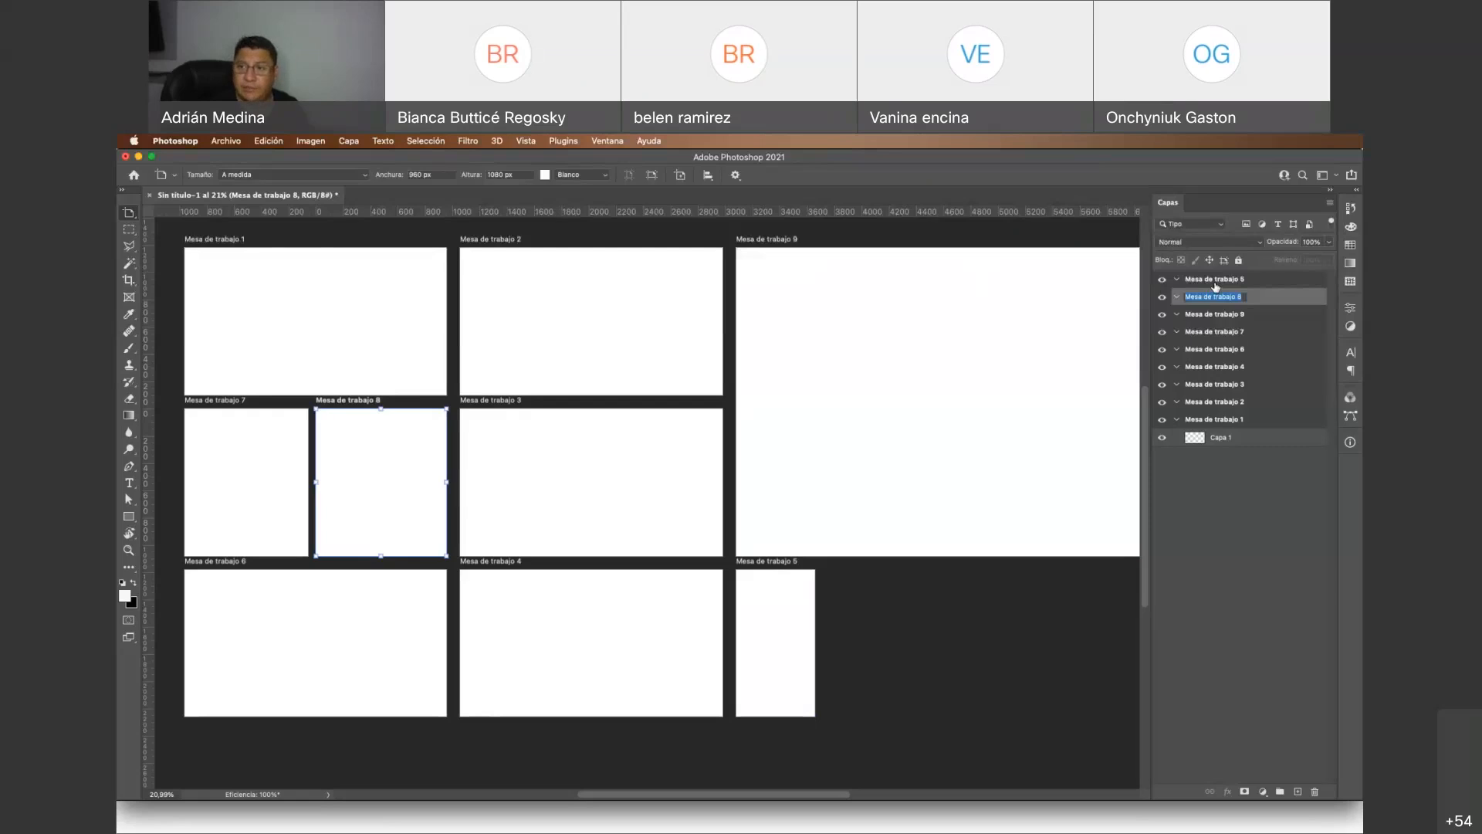
{"action": "key", "text": "Return"}
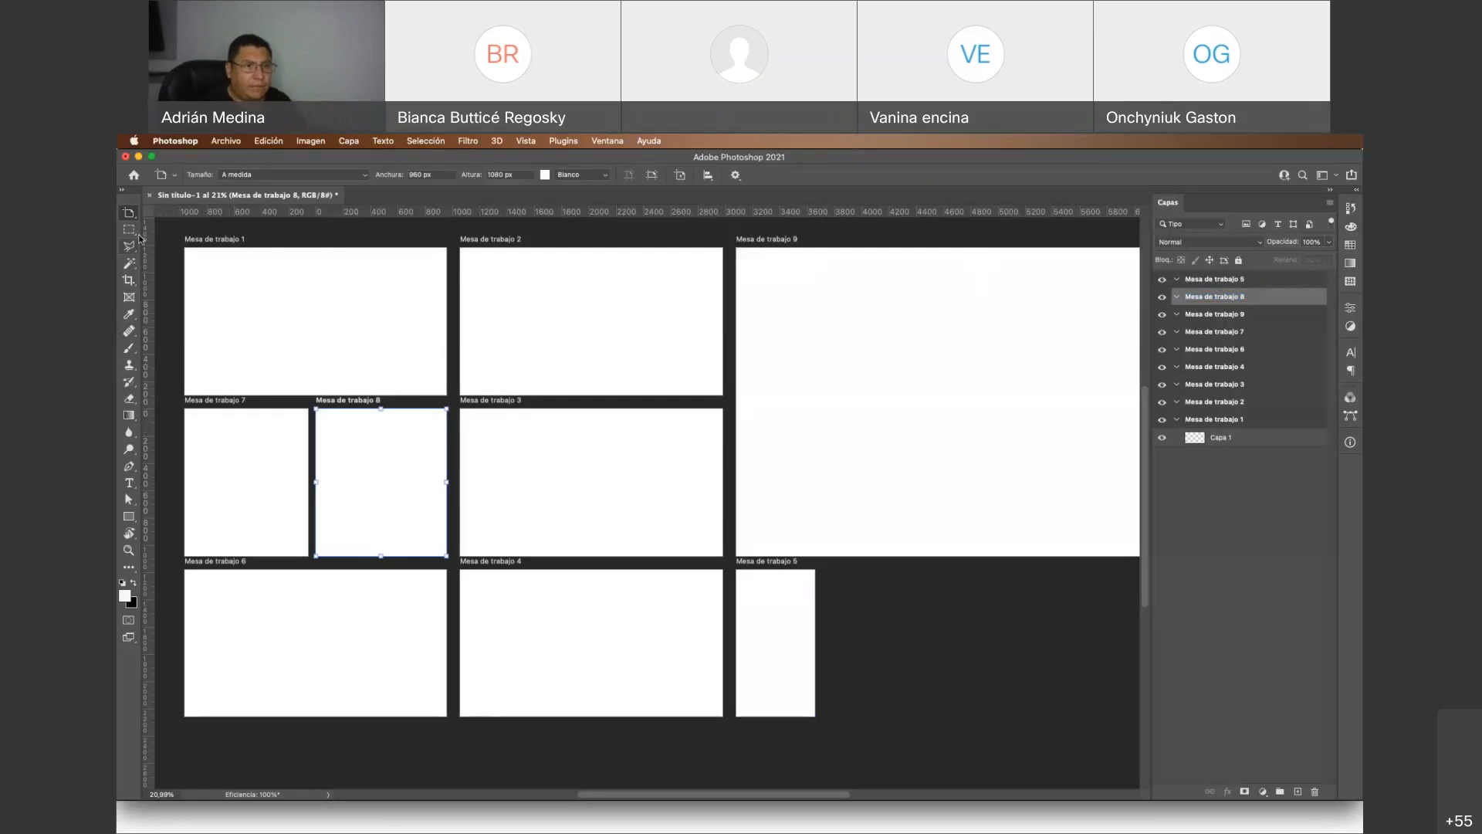
Deselect the artboards with the Move tool and open the bridge wallpaper JPG as a separate document
{"action": "key", "text": "v"}
{"action": "left_click_drag", "start_coordinate": [167, 231], "coordinate": [167, 254]}
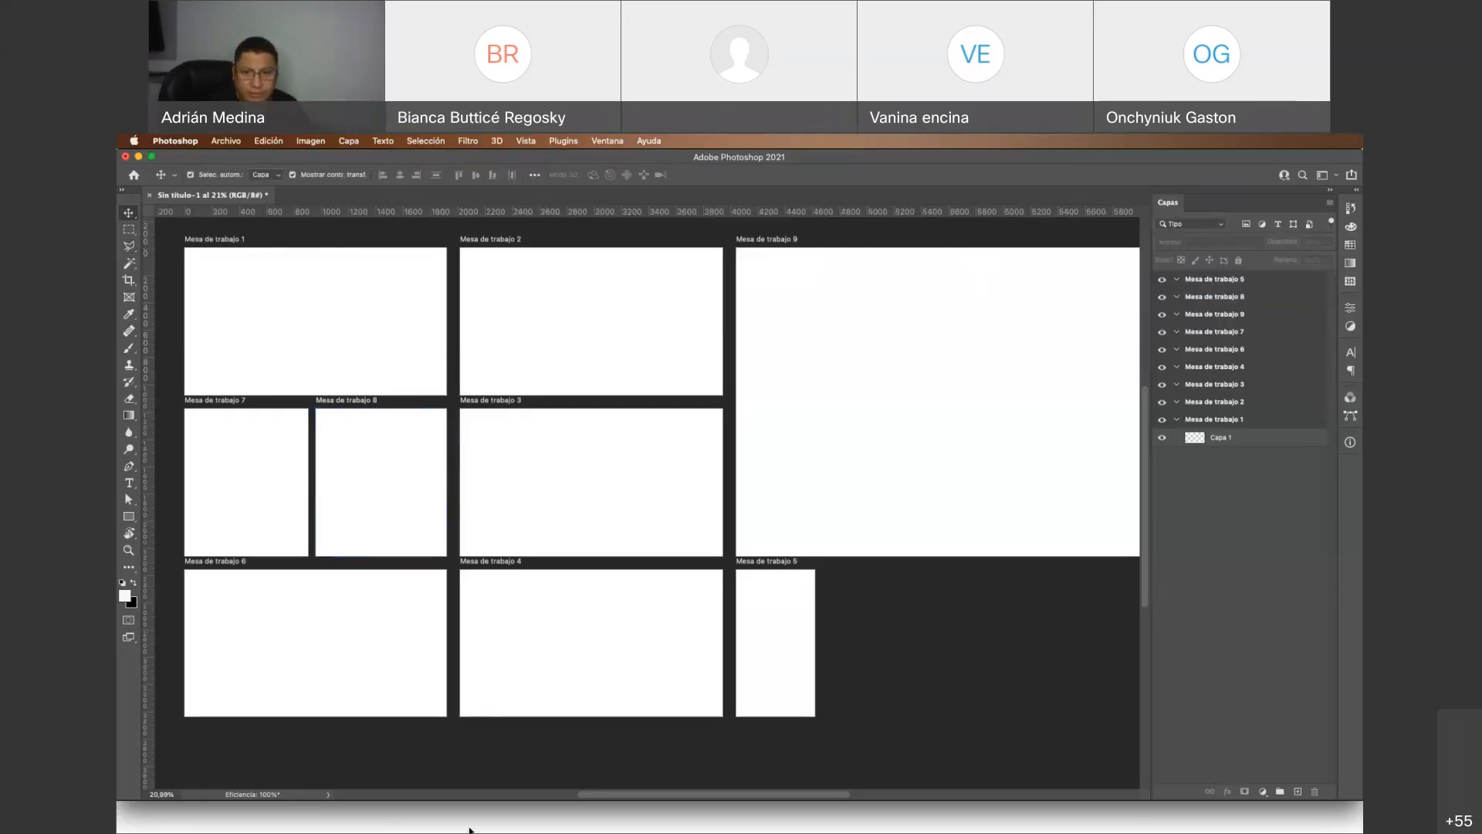
{"action": "left_click", "coordinate": [466, 827]}
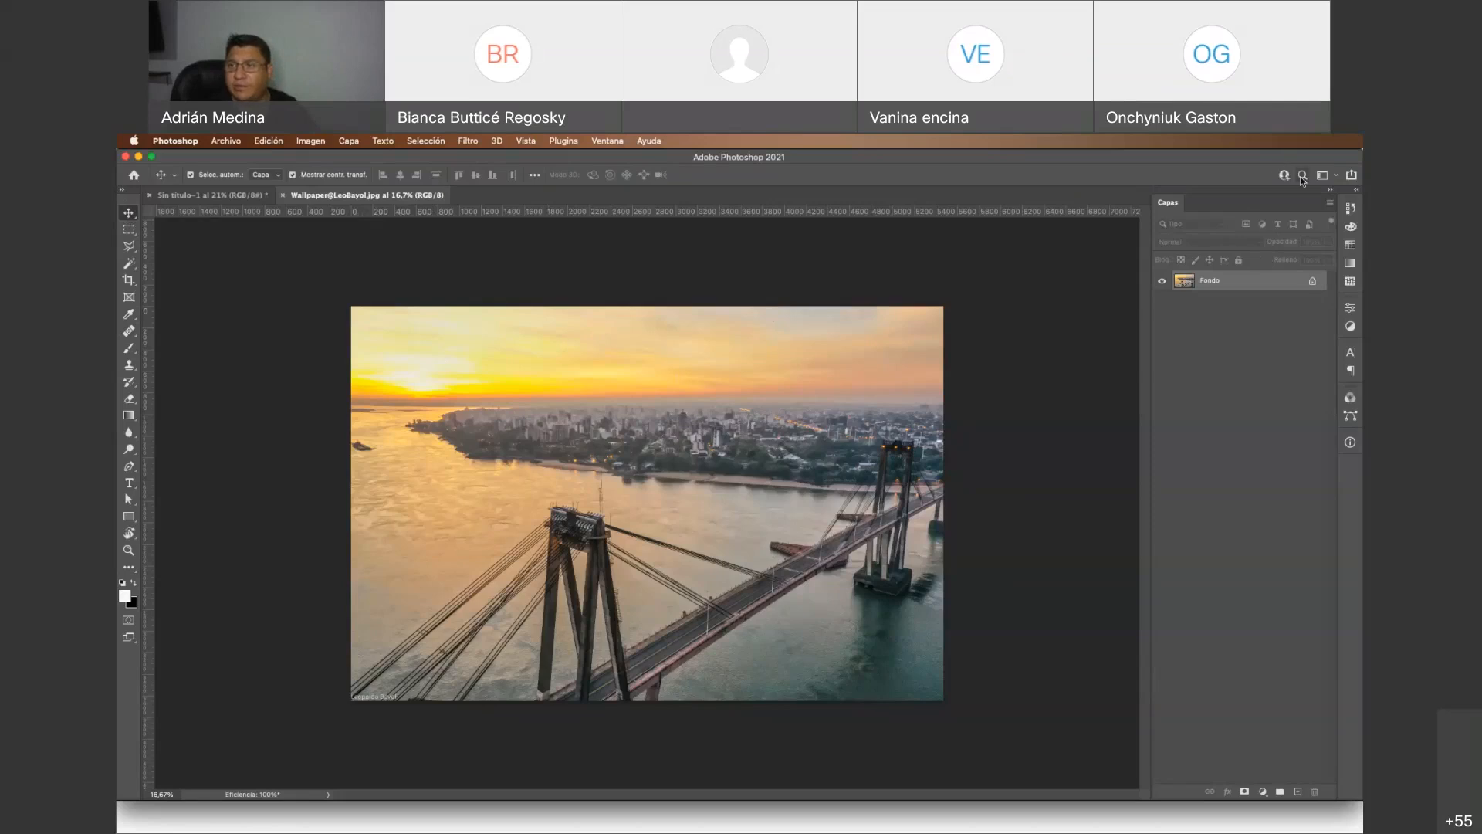
Switch the workspace to Movimiento and after that to Gráfico y Web, dismissing the libraries error
{"action": "left_click", "coordinate": [1338, 177]}
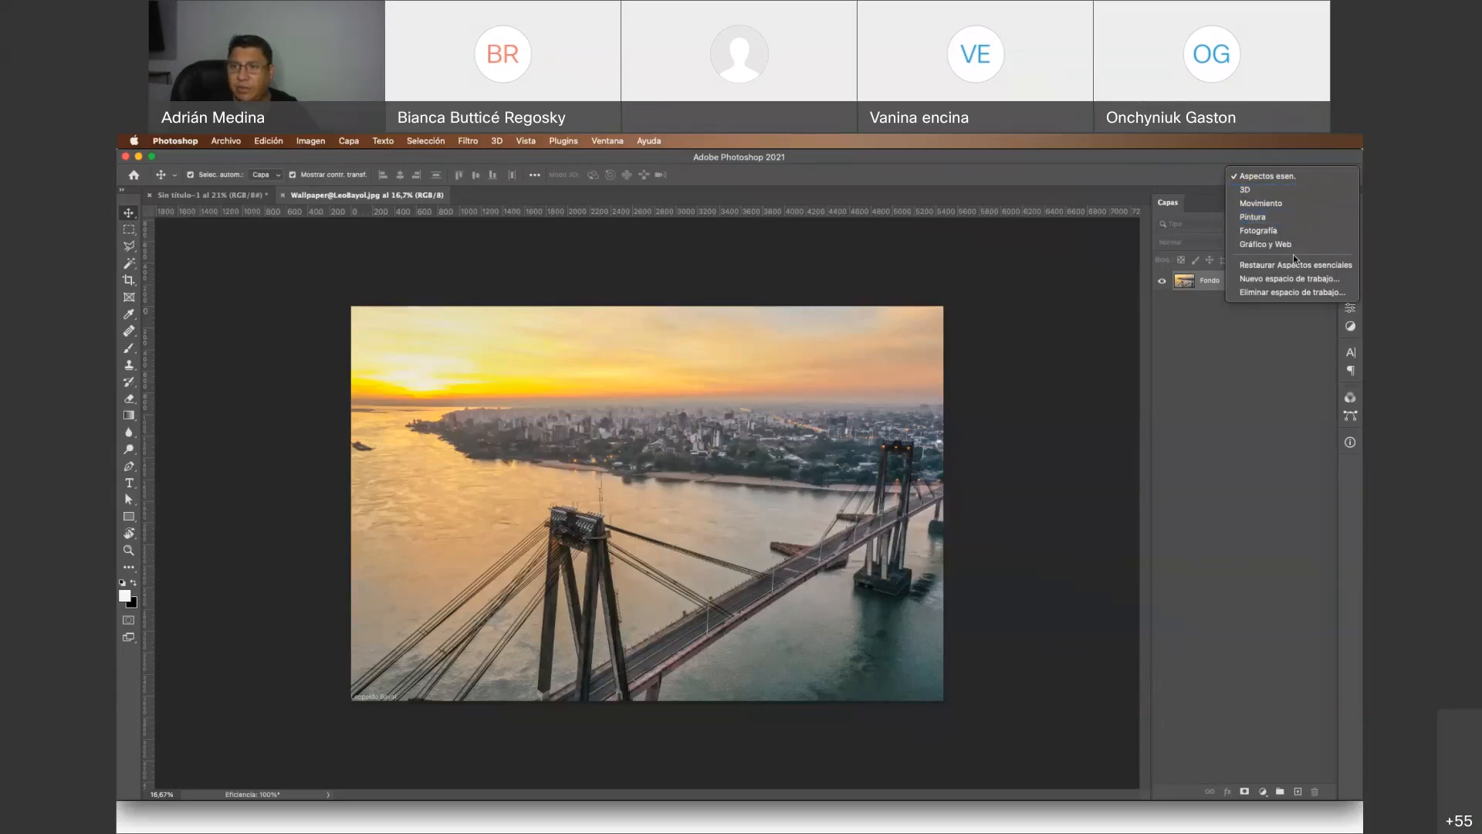
{"action": "left_click", "coordinate": [1284, 205]}
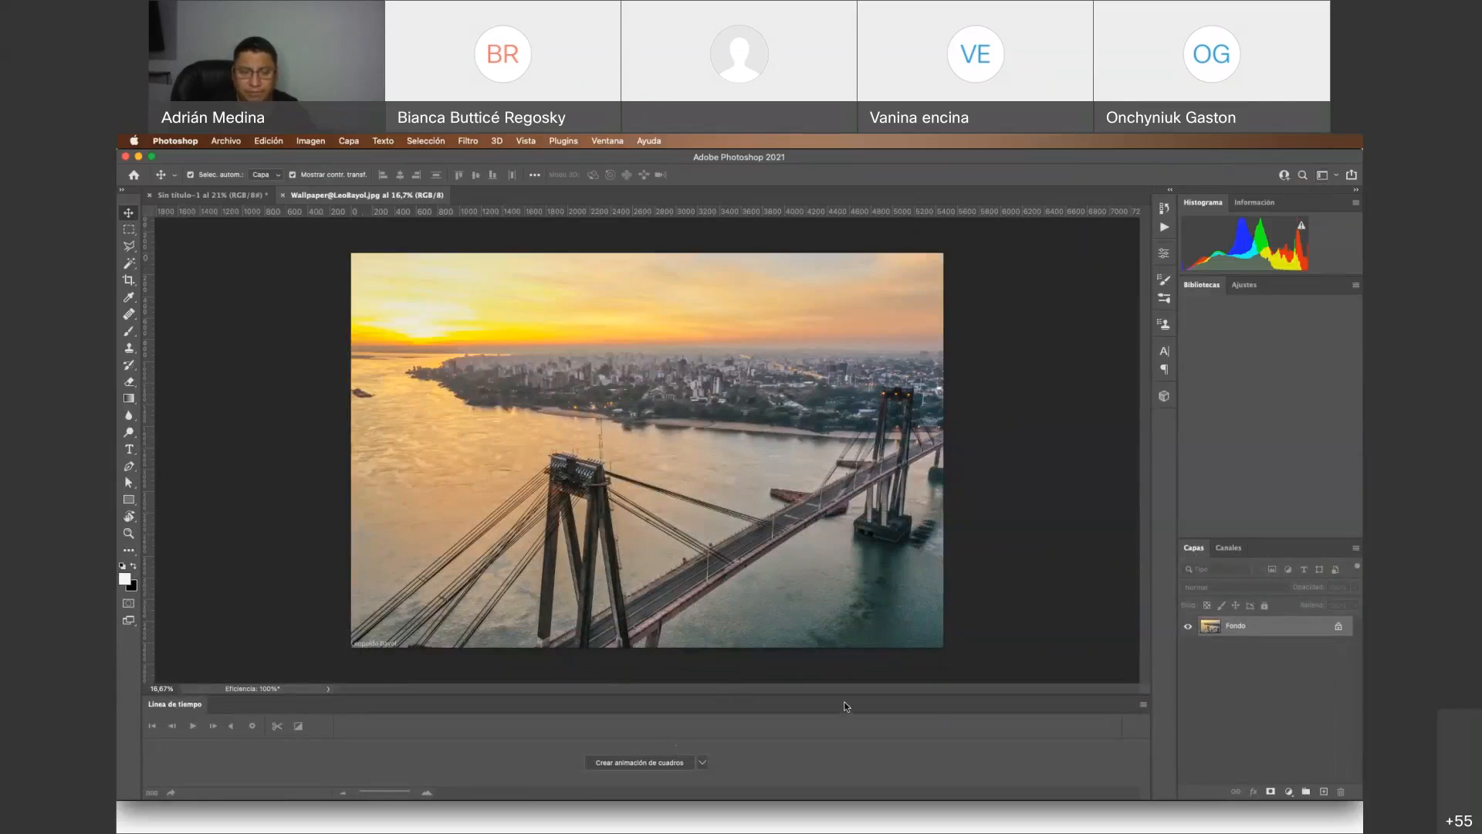
{"action": "left_click", "coordinate": [1335, 174]}
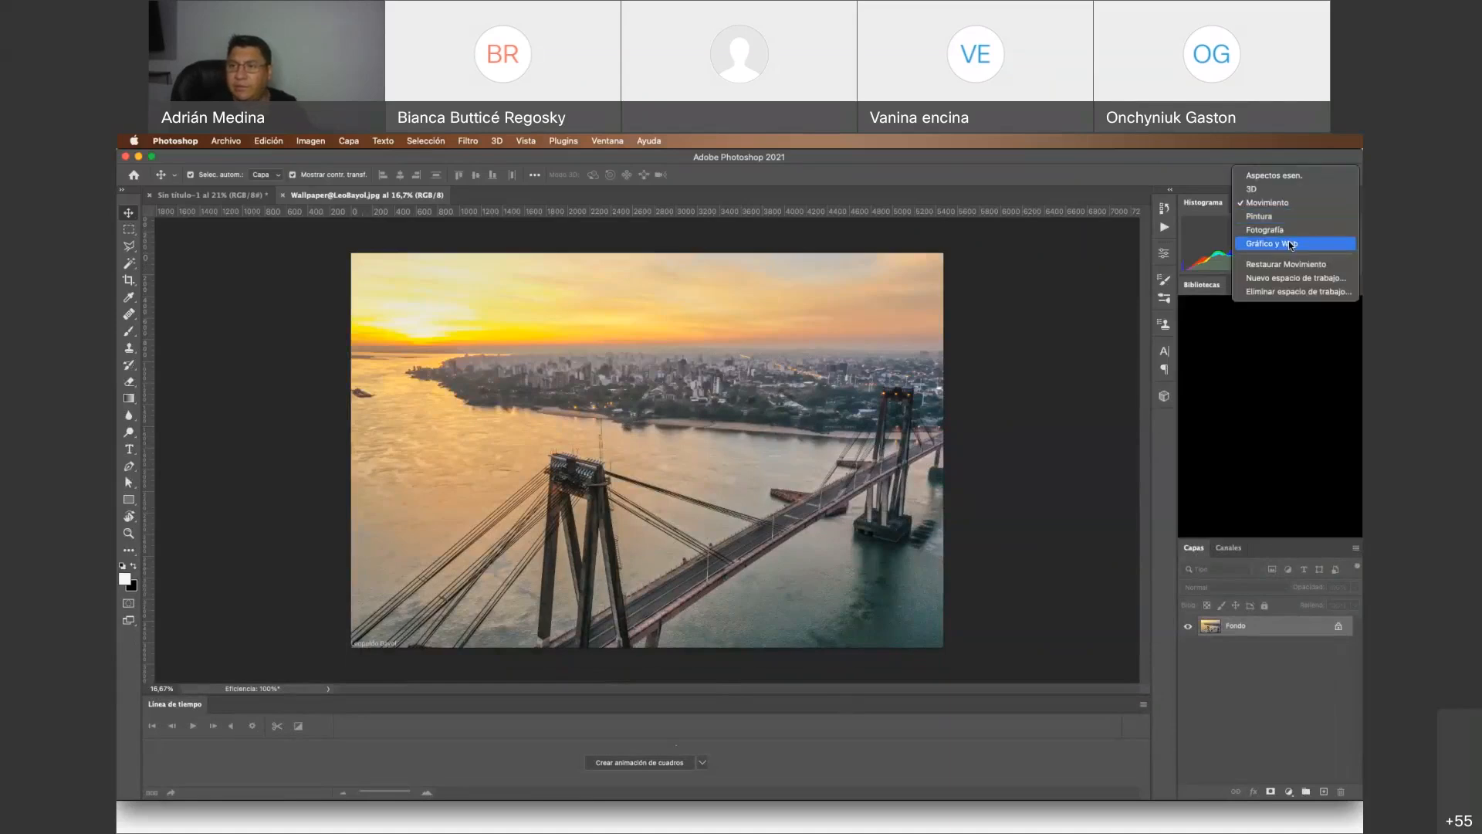
{"action": "left_click", "coordinate": [1290, 244]}
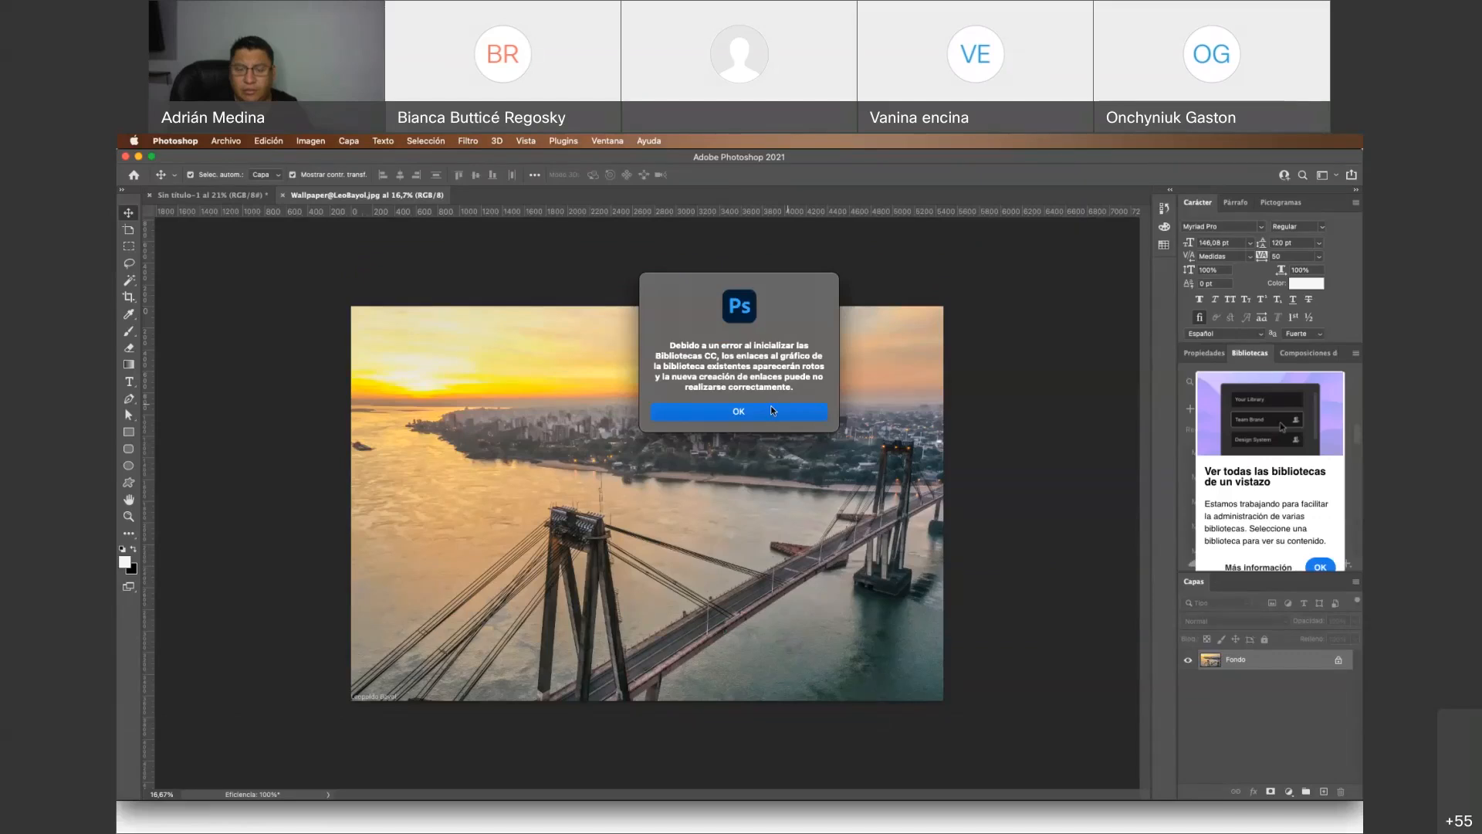
{"action": "left_click", "coordinate": [772, 411]}
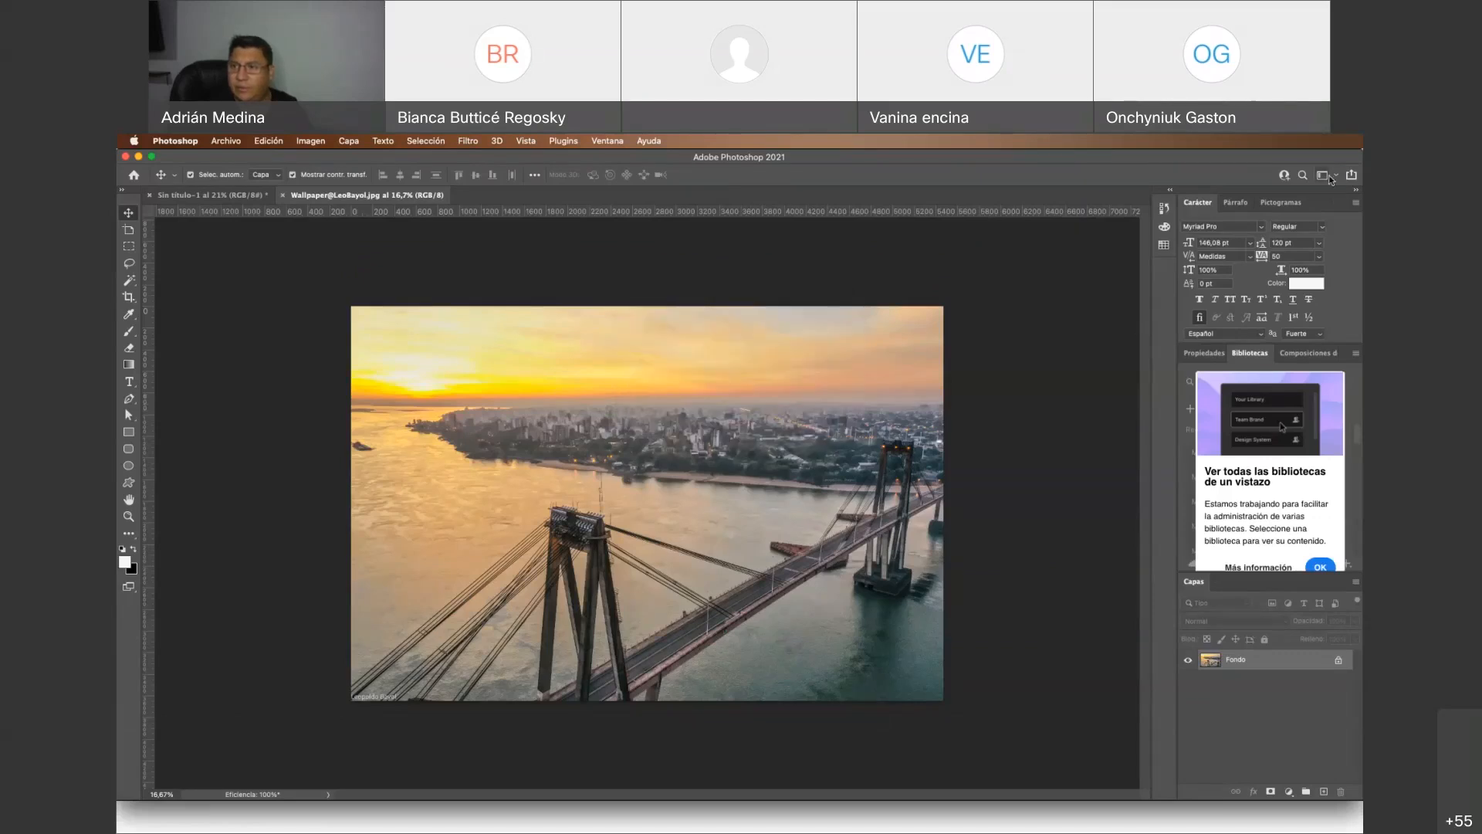
Return the workspace layout to Aspectos esen
{"action": "left_click", "coordinate": [1330, 178]}
{"action": "left_click", "coordinate": [1310, 176]}
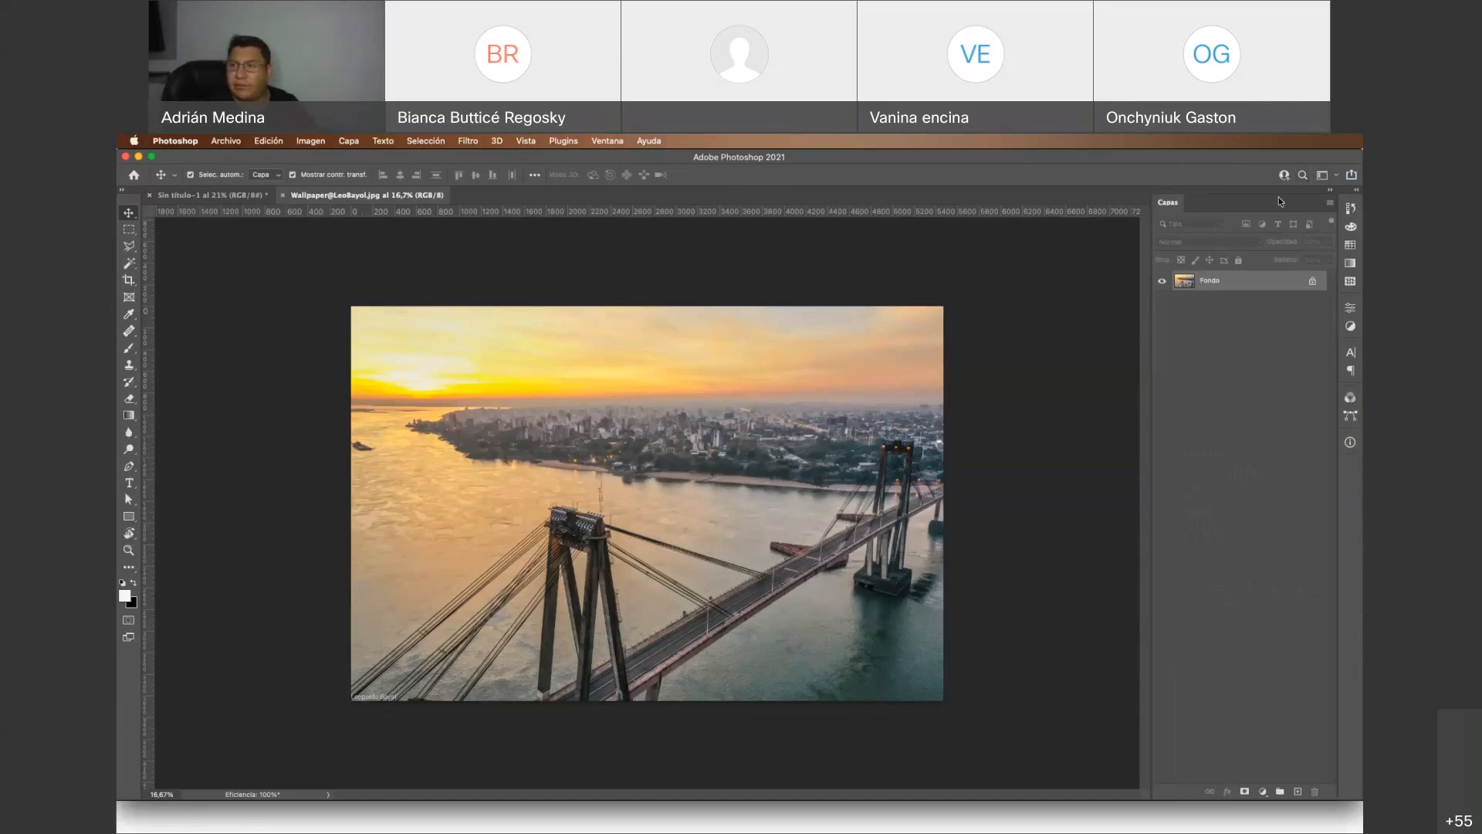
{"action": "left_click", "coordinate": [1335, 174]}
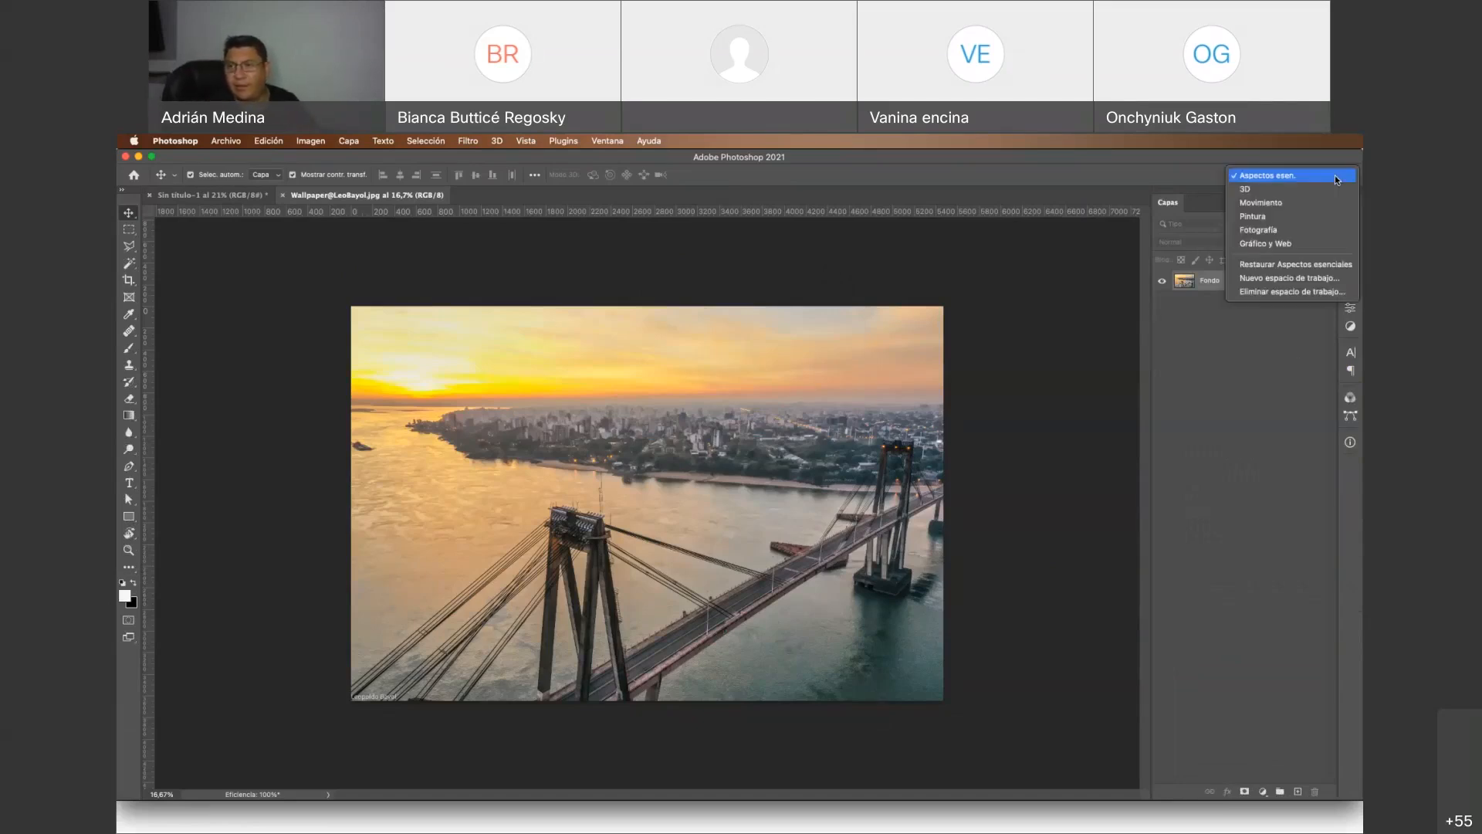
{"action": "left_click", "coordinate": [1260, 176]}
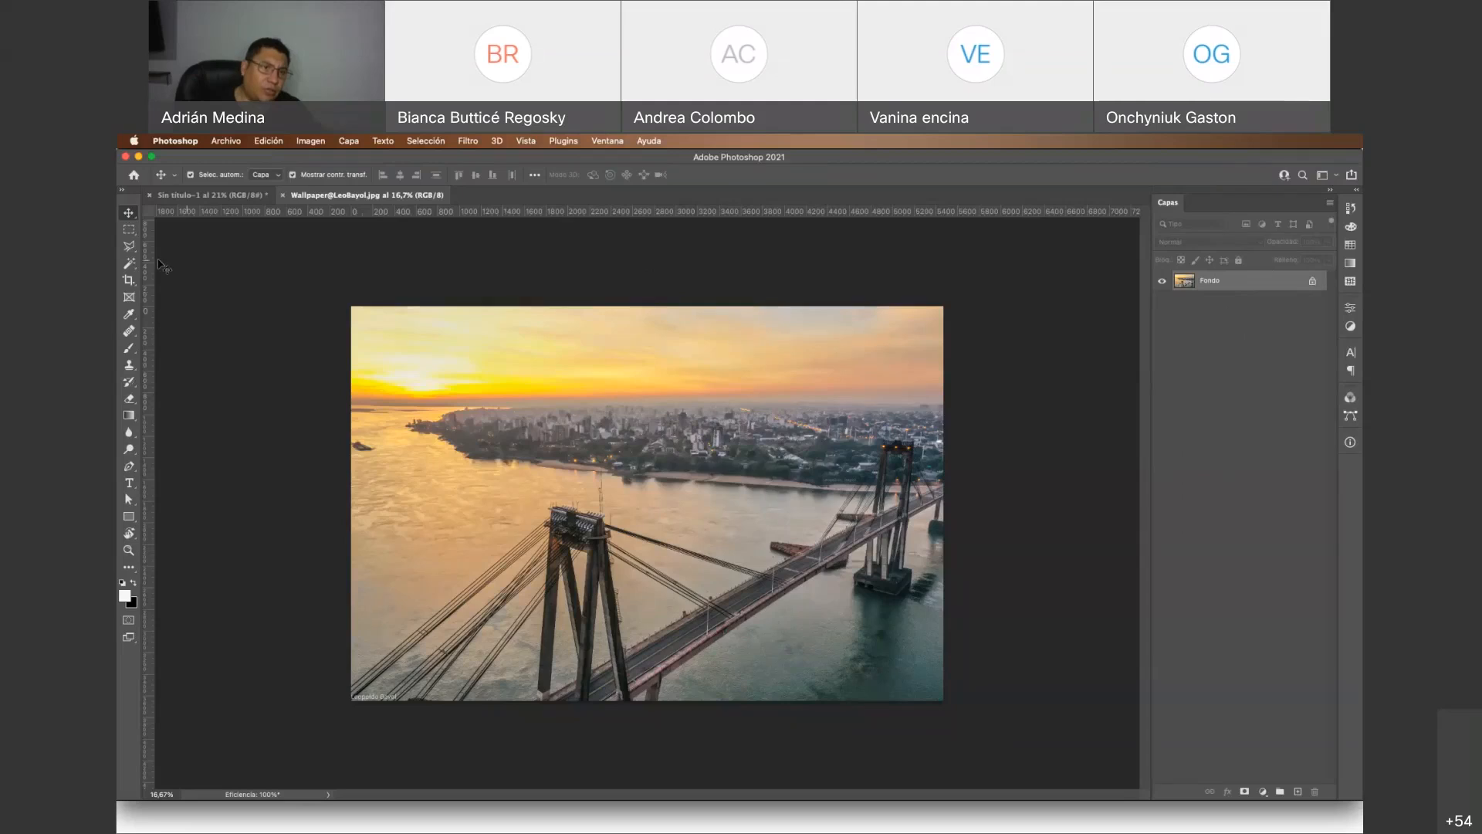
Try to move the locked Fondo layer with the Move tool and decline converting it to a normal layer
{"action": "left_click", "coordinate": [129, 230]}
{"action": "left_click", "coordinate": [129, 212]}
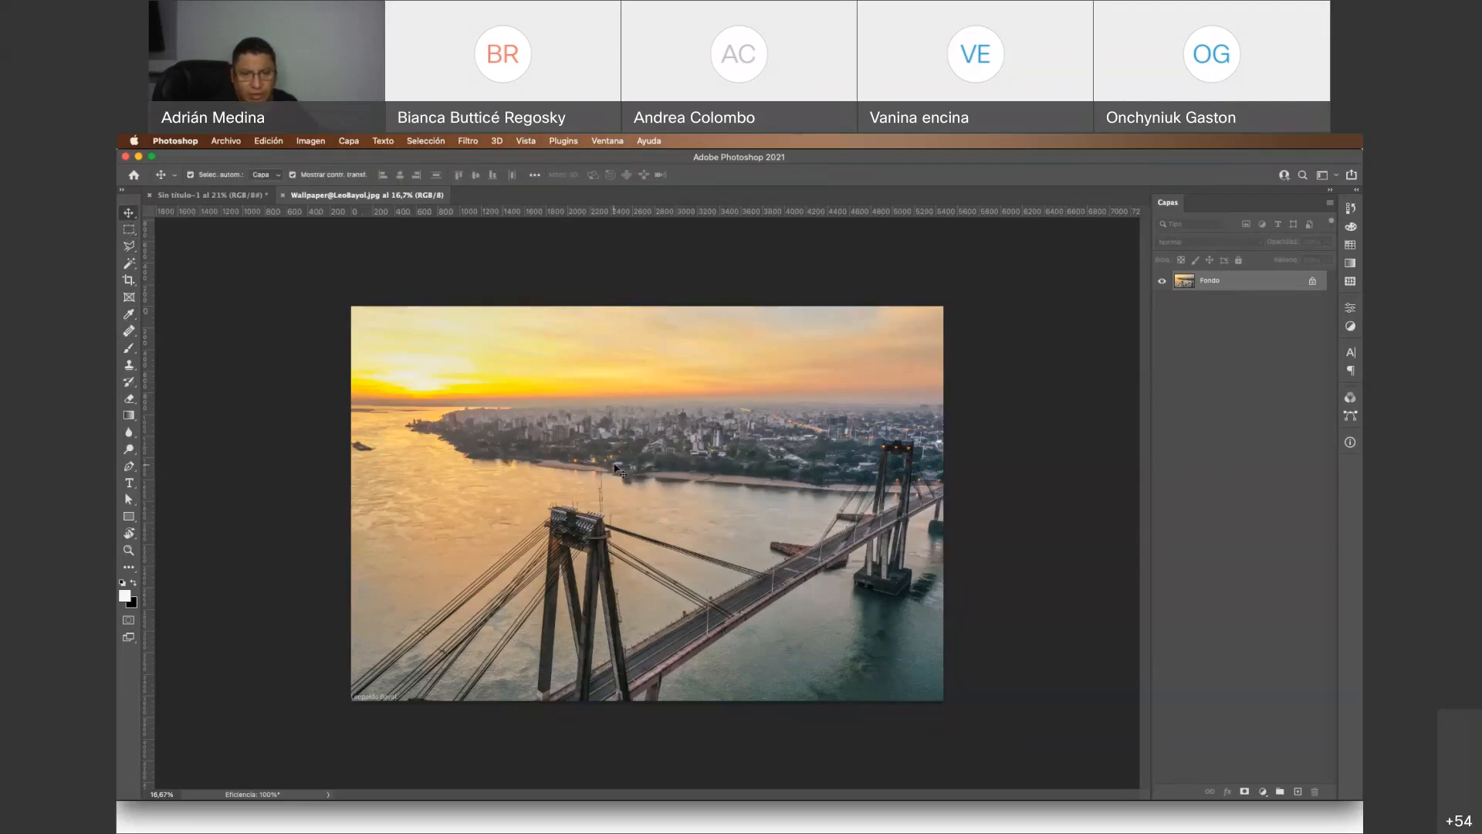
{"action": "left_click_drag", "start_coordinate": [618, 469], "coordinate": [942, 489]}
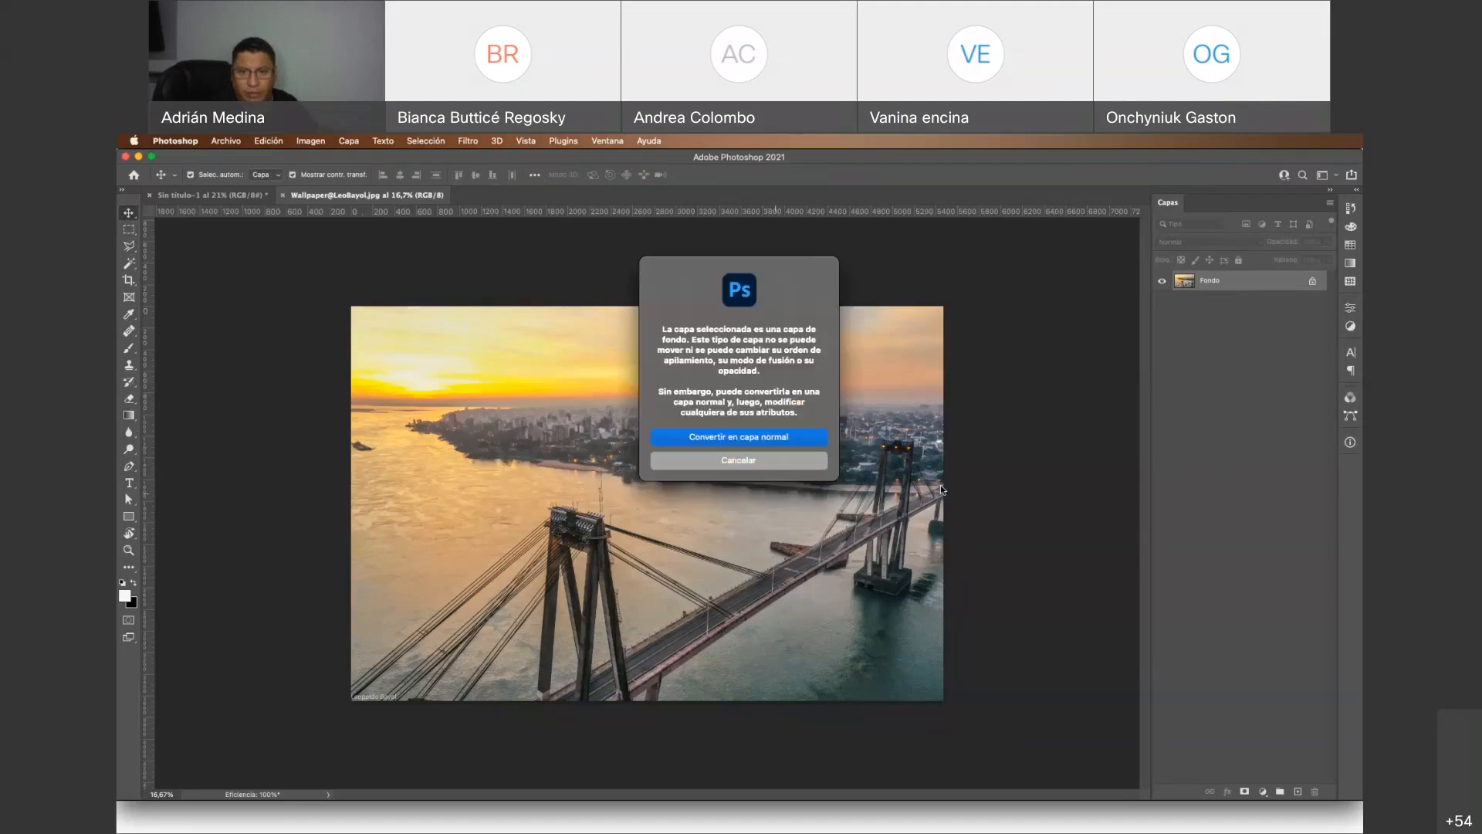
{"action": "left_click", "coordinate": [757, 461]}
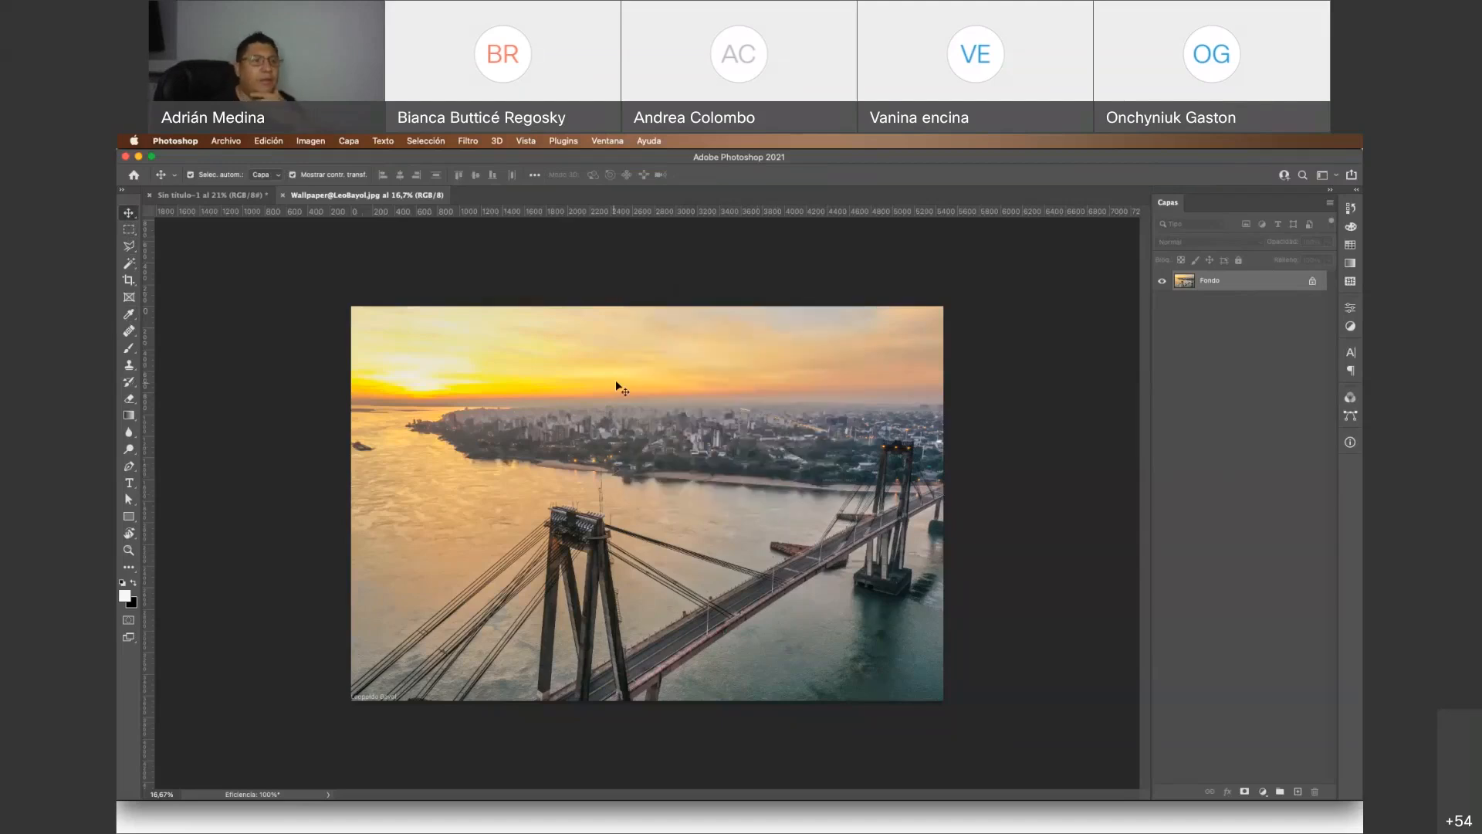
Draw a rectangular marquee selection over the sky and city skyline in the upper middle of the photo
{"action": "left_click", "coordinate": [128, 231]}
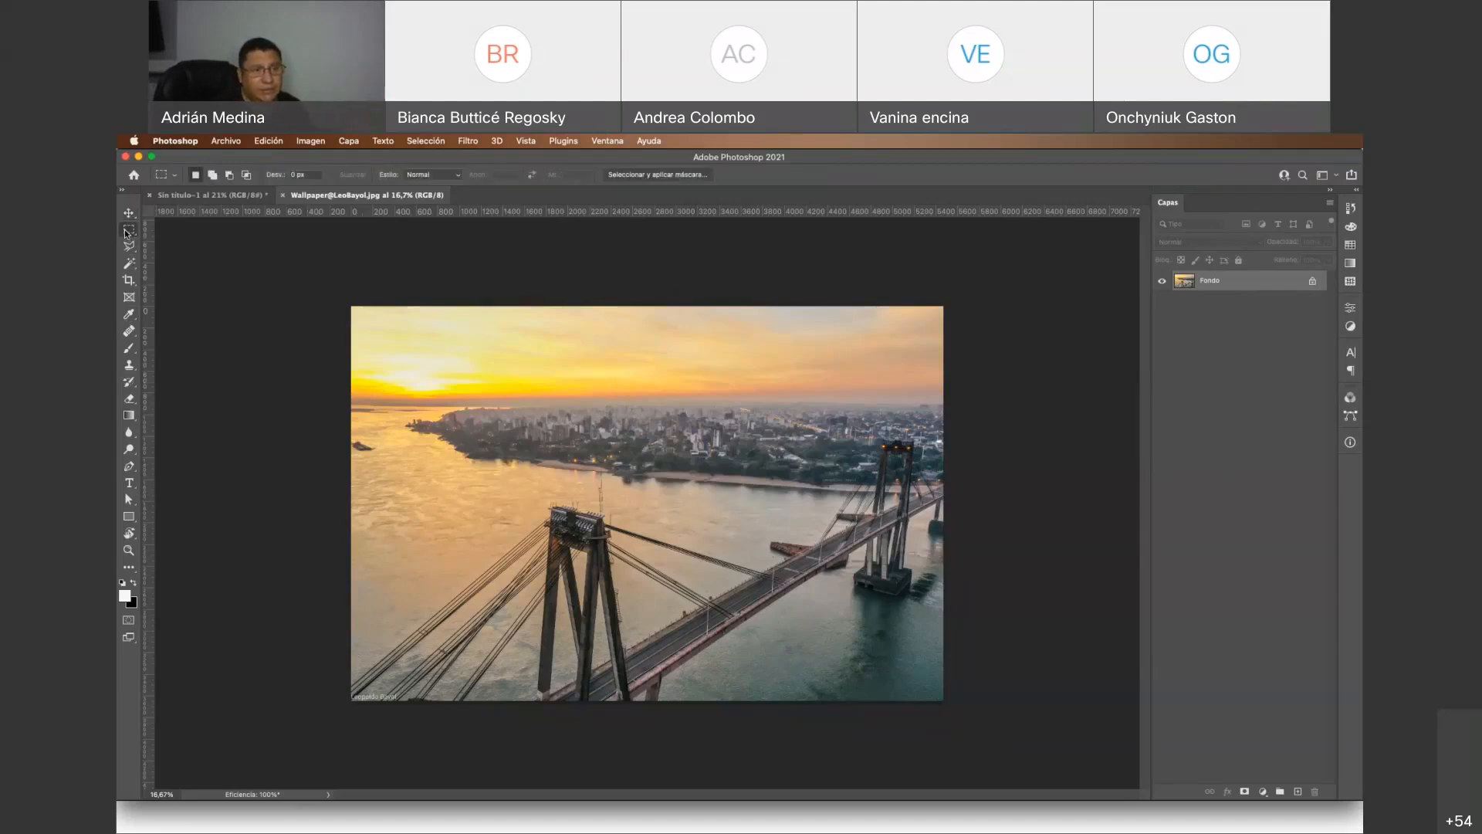
{"action": "left_click", "coordinate": [127, 232]}
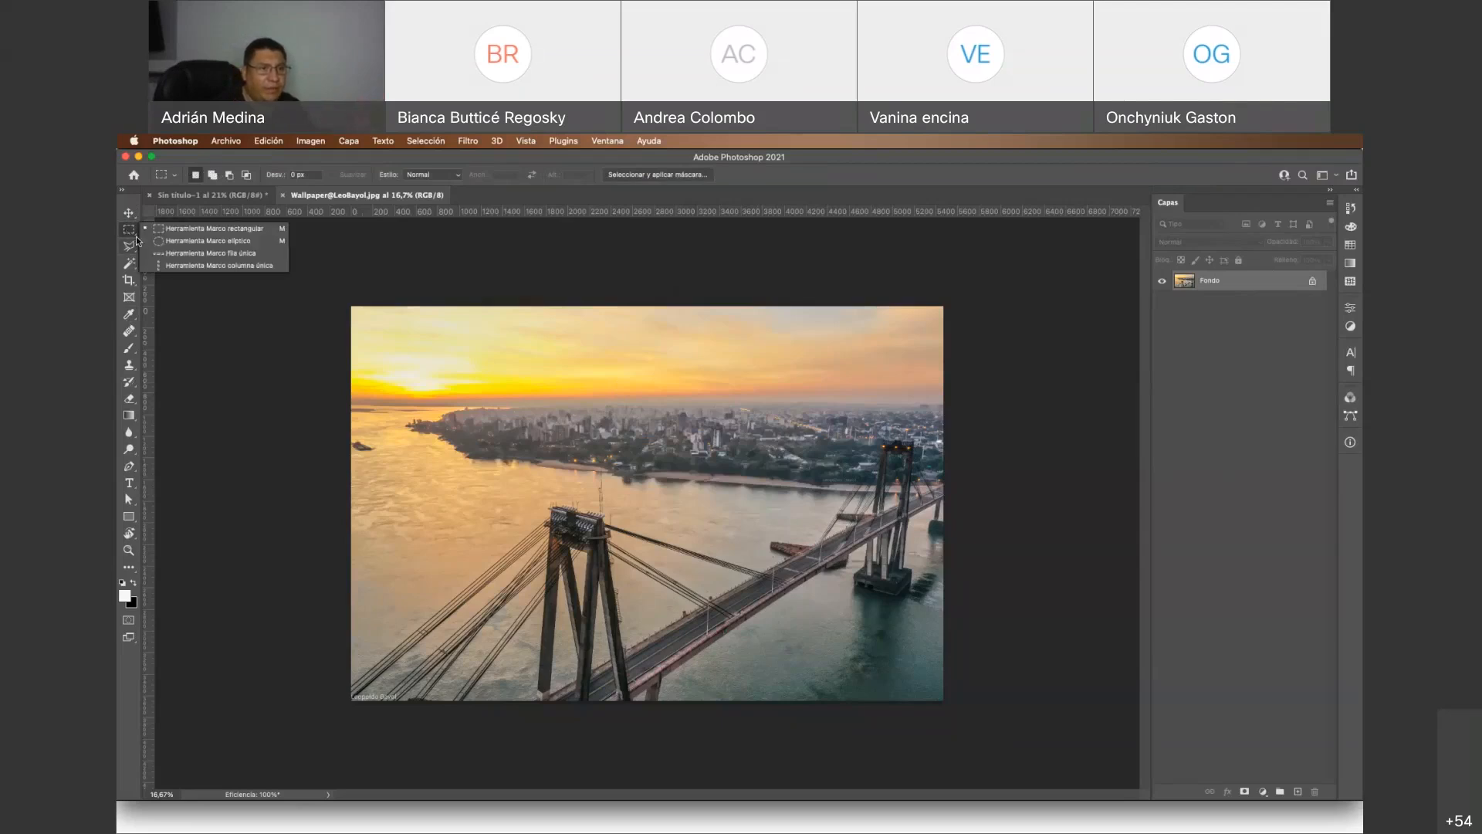
{"action": "left_click", "coordinate": [139, 240]}
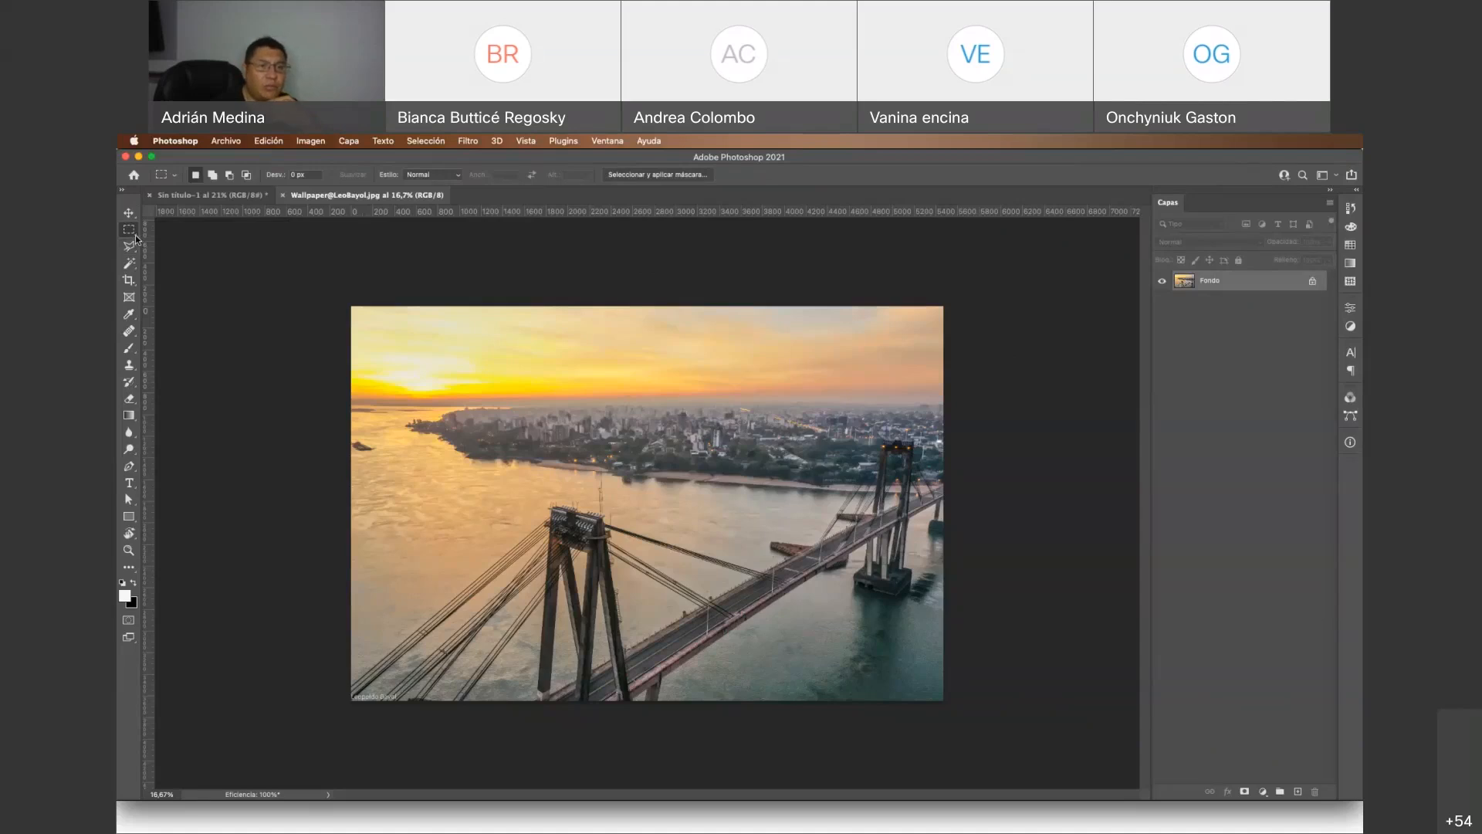
{"action": "right_click", "coordinate": [137, 239]}
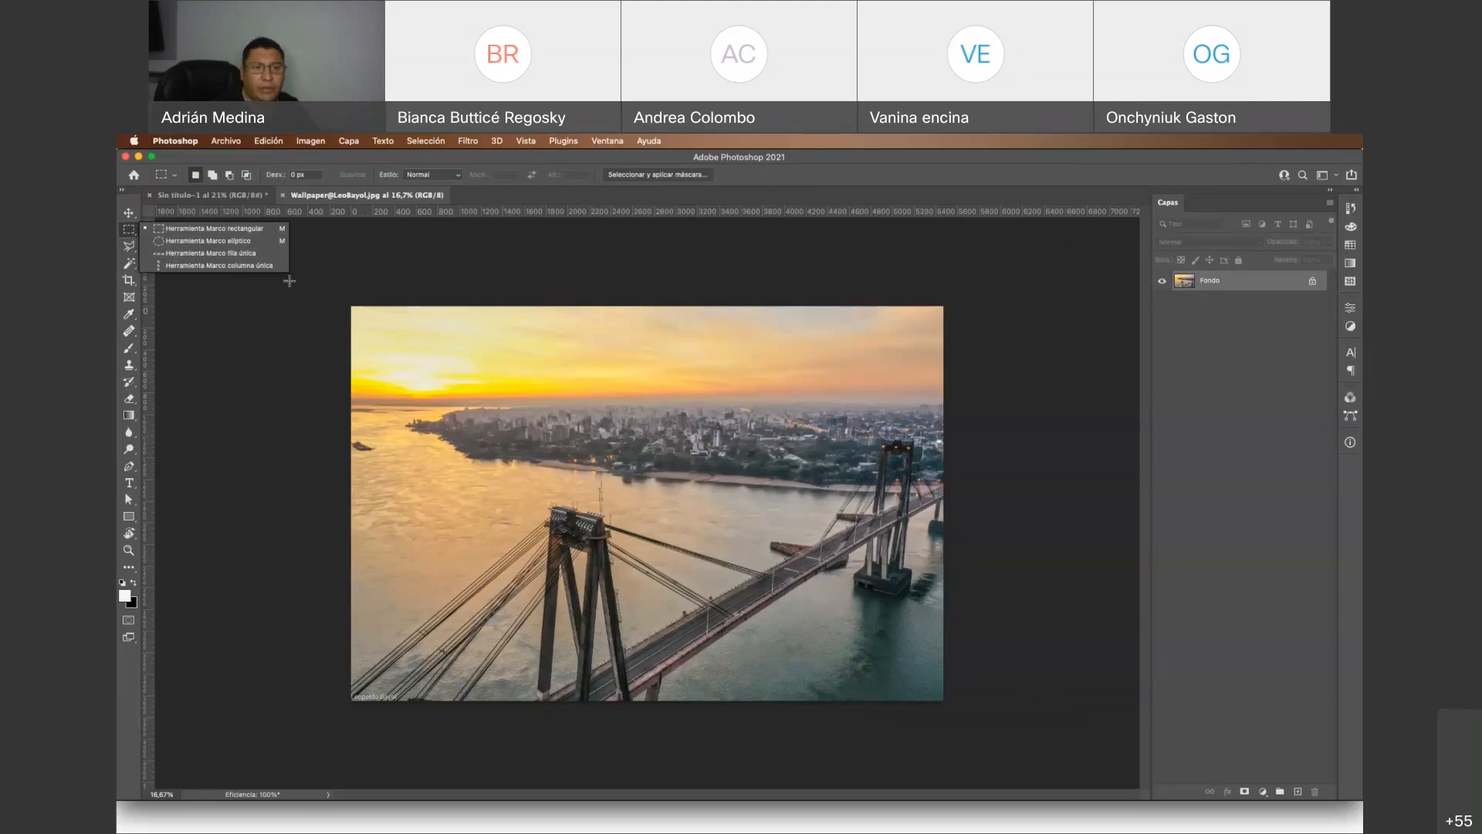
{"action": "left_click", "coordinate": [336, 295]}
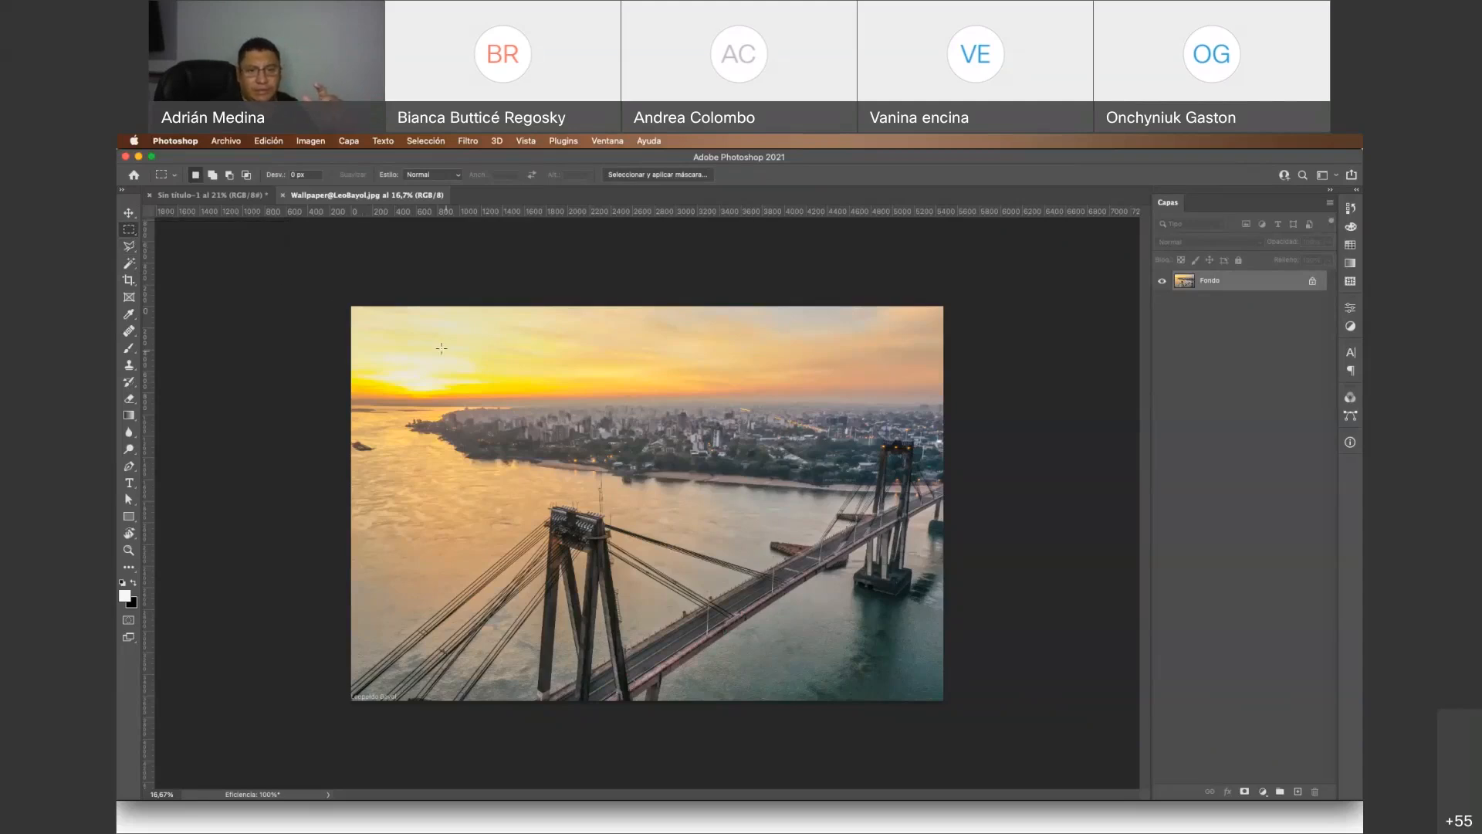
{"action": "left_click_drag", "start_coordinate": [441, 348], "coordinate": [689, 458]}
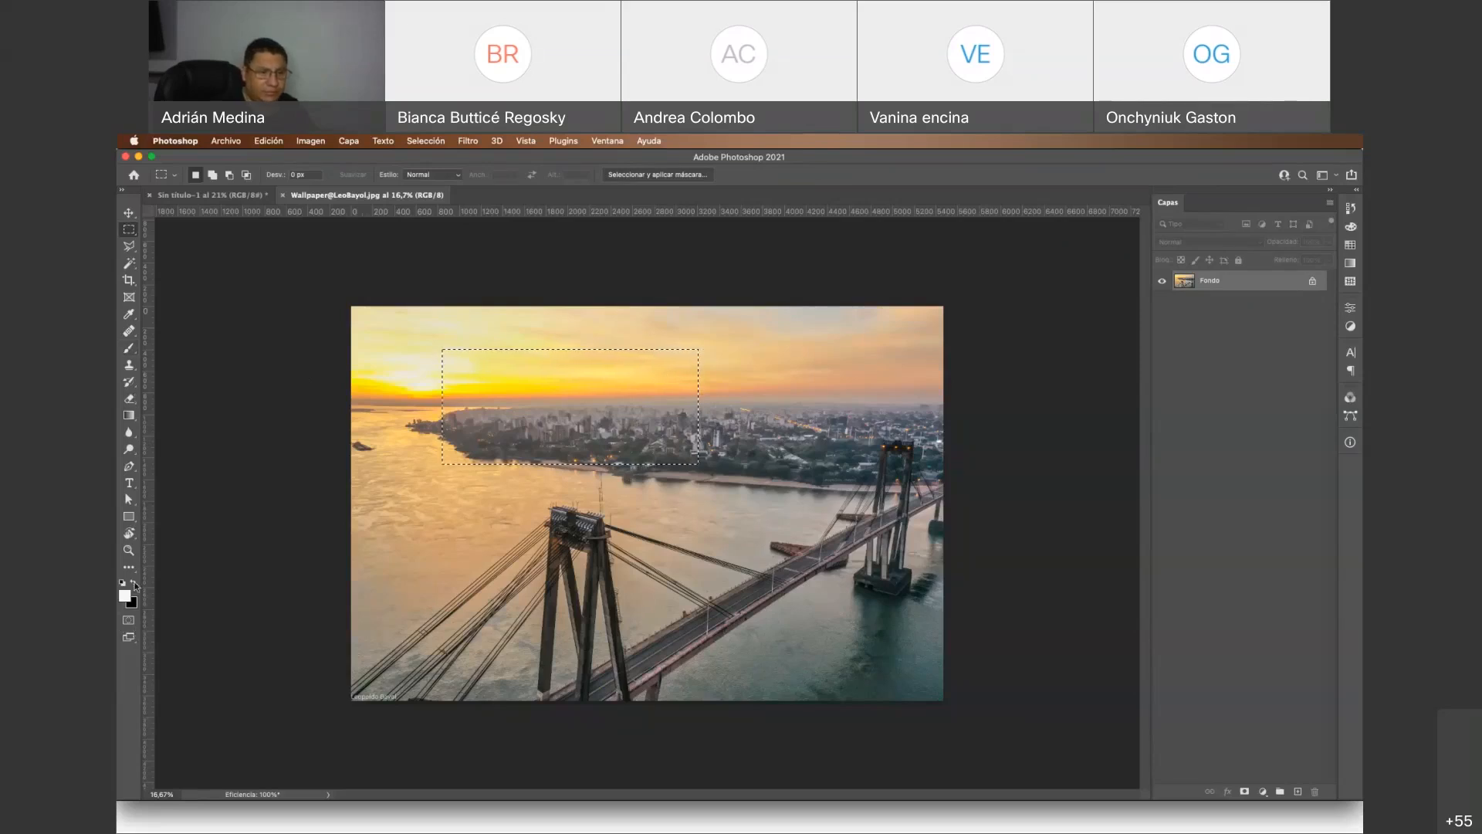
Swap the foreground colour to black and set the Brush tool size to 188 px
{"action": "left_click", "coordinate": [135, 585]}
{"action": "left_click", "coordinate": [129, 351]}
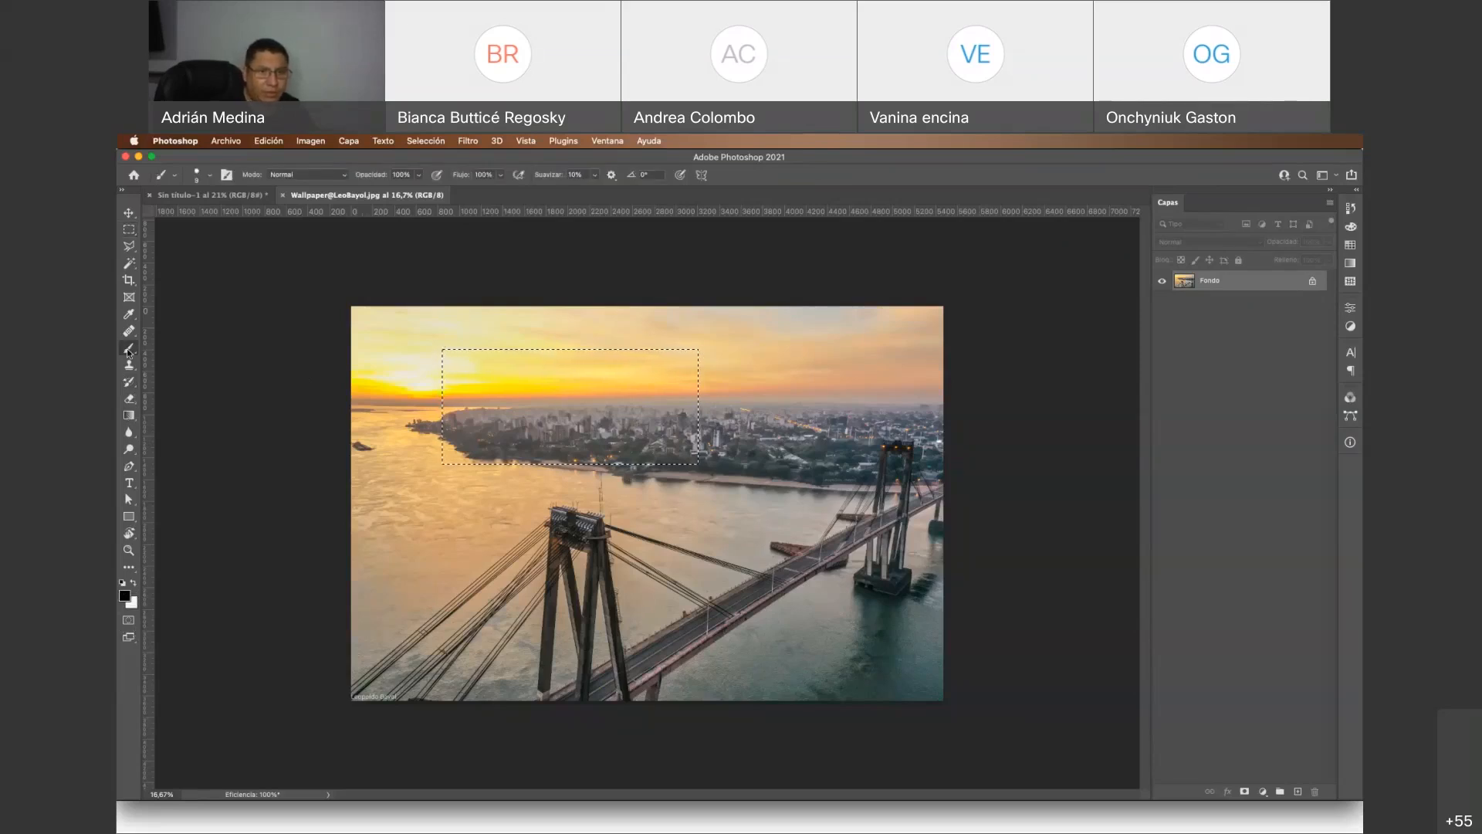
{"action": "left_click", "coordinate": [194, 172]}
{"action": "left_click_drag", "start_coordinate": [192, 216], "coordinate": [244, 218]}
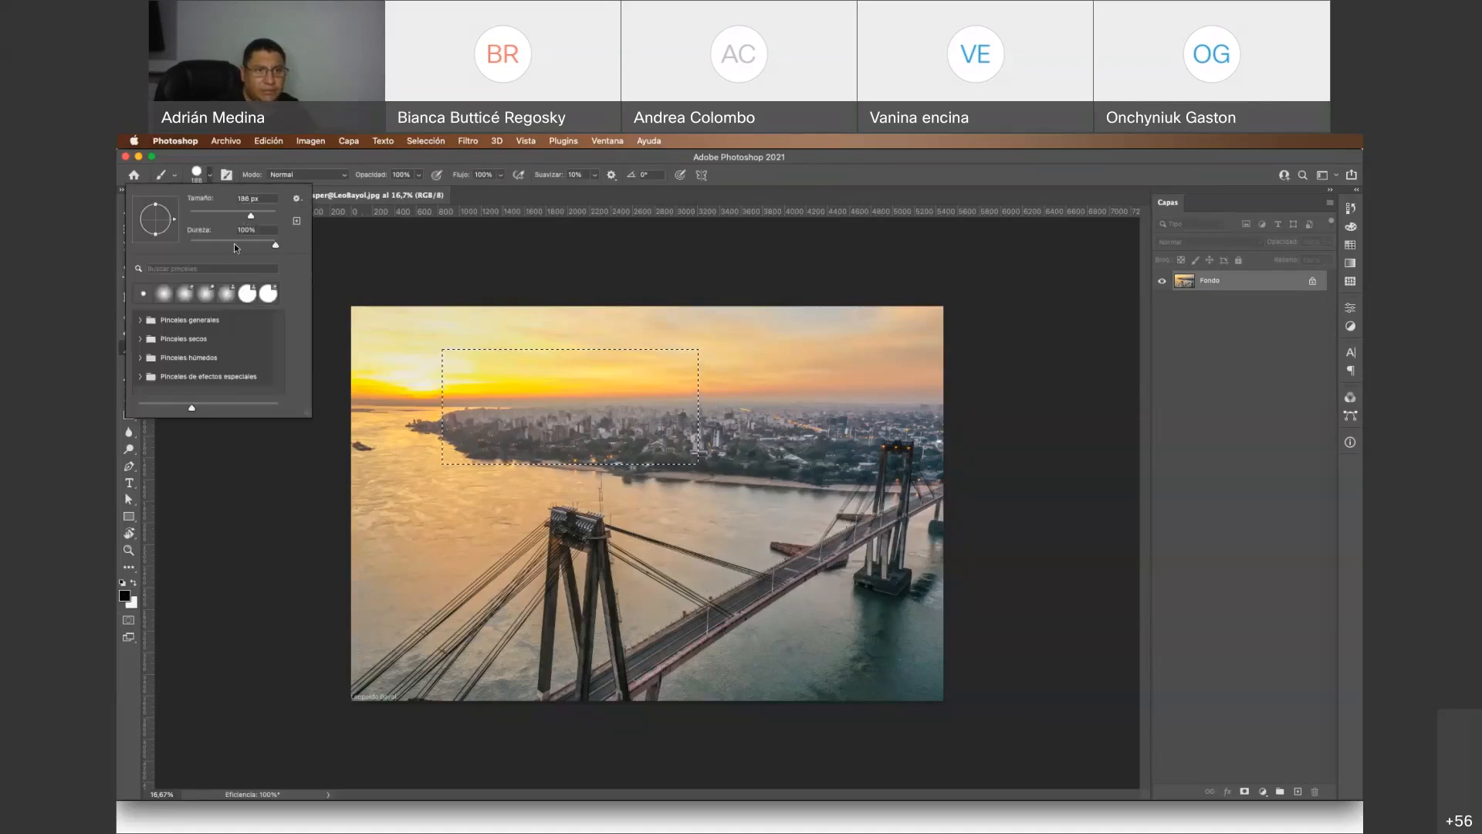
{"action": "left_click", "coordinate": [519, 363]}
Paint black strokes across the rectangular selection, undo them all and deselect the area
{"action": "mouse_move", "coordinate": [444, 356]}
{"action": "left_mouse_down"}
{"action": "mouse_move", "coordinate": [595, 392]}
{"action": "mouse_move", "coordinate": [461, 394]}
{"action": "left_mouse_up"}
{"action": "mouse_move", "coordinate": [550, 418]}
{"action": "left_mouse_down"}
{"action": "mouse_move", "coordinate": [605, 432]}
{"action": "mouse_move", "coordinate": [654, 394]}
{"action": "mouse_move", "coordinate": [639, 298]}
{"action": "left_mouse_up"}
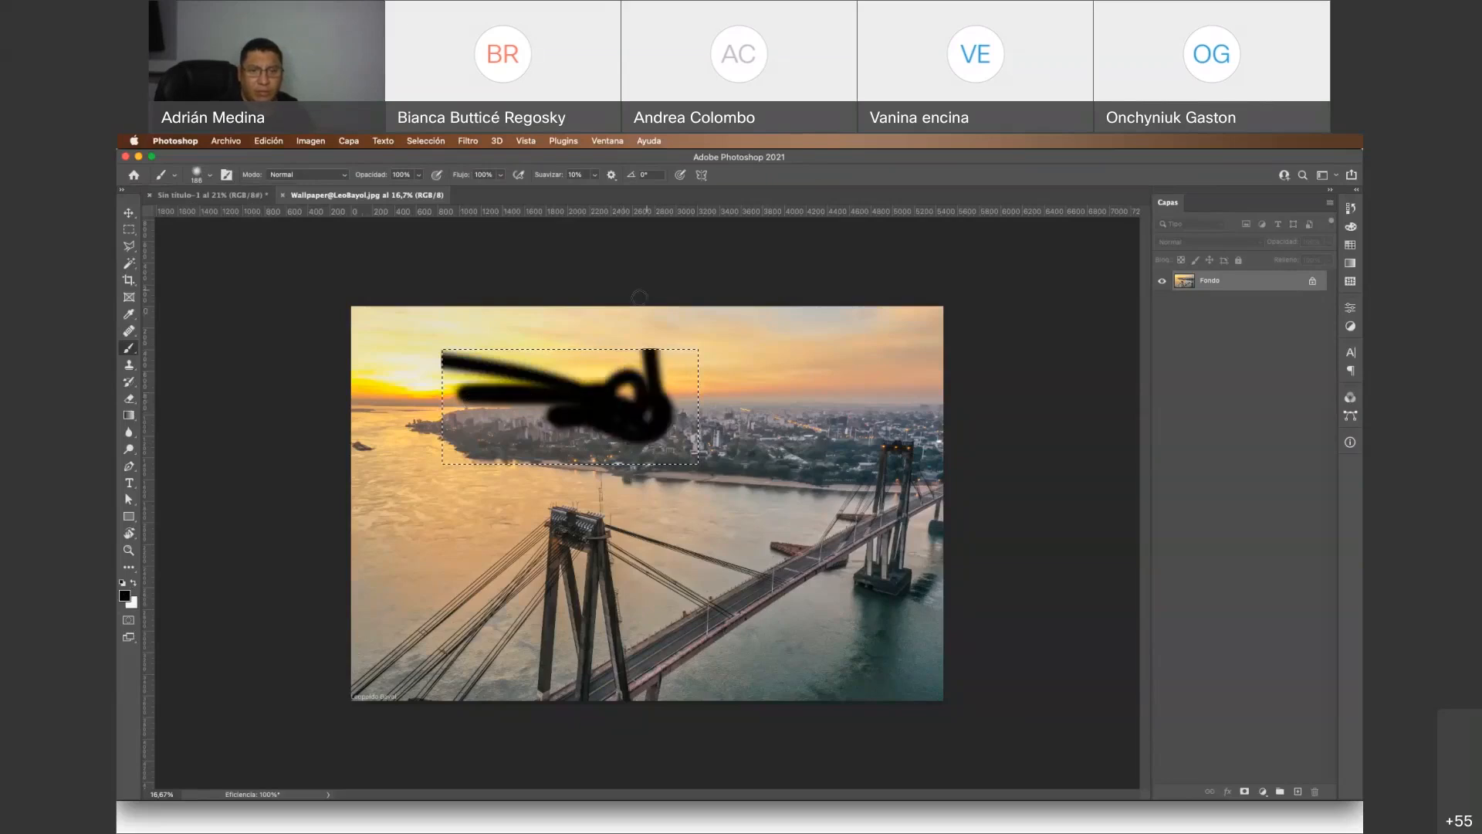
{"action": "mouse_move", "coordinate": [444, 356]}
{"action": "left_mouse_down"}
{"action": "mouse_move", "coordinate": [695, 401]}
{"action": "mouse_move", "coordinate": [447, 421]}
{"action": "mouse_move", "coordinate": [464, 398]}
{"action": "mouse_move", "coordinate": [687, 436]}
{"action": "mouse_move", "coordinate": [643, 450]}
{"action": "mouse_move", "coordinate": [695, 363]}
{"action": "left_mouse_up"}
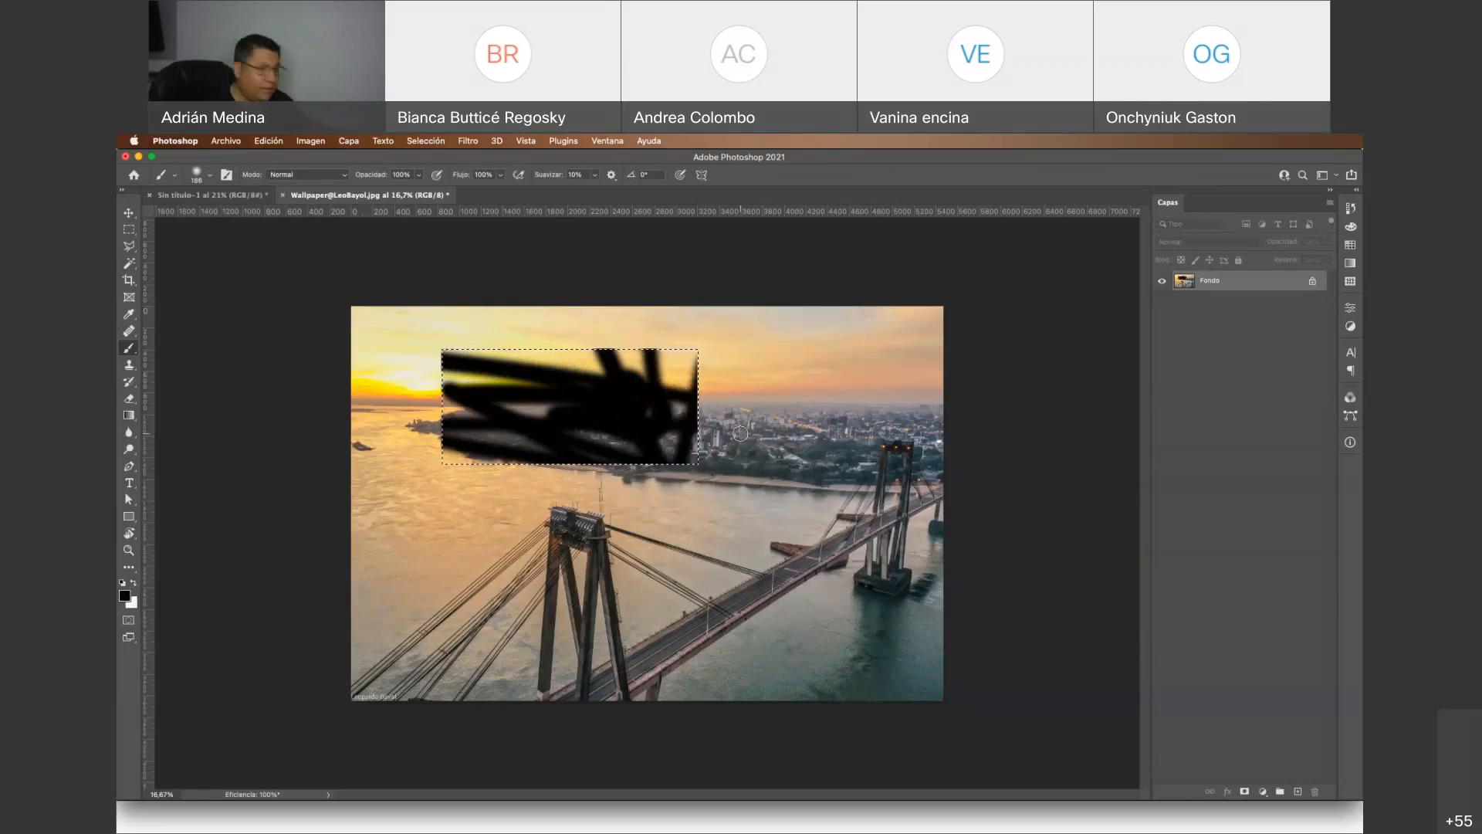
{"action": "key", "text": "super+z"}
{"action": "key", "text": "super+d"}
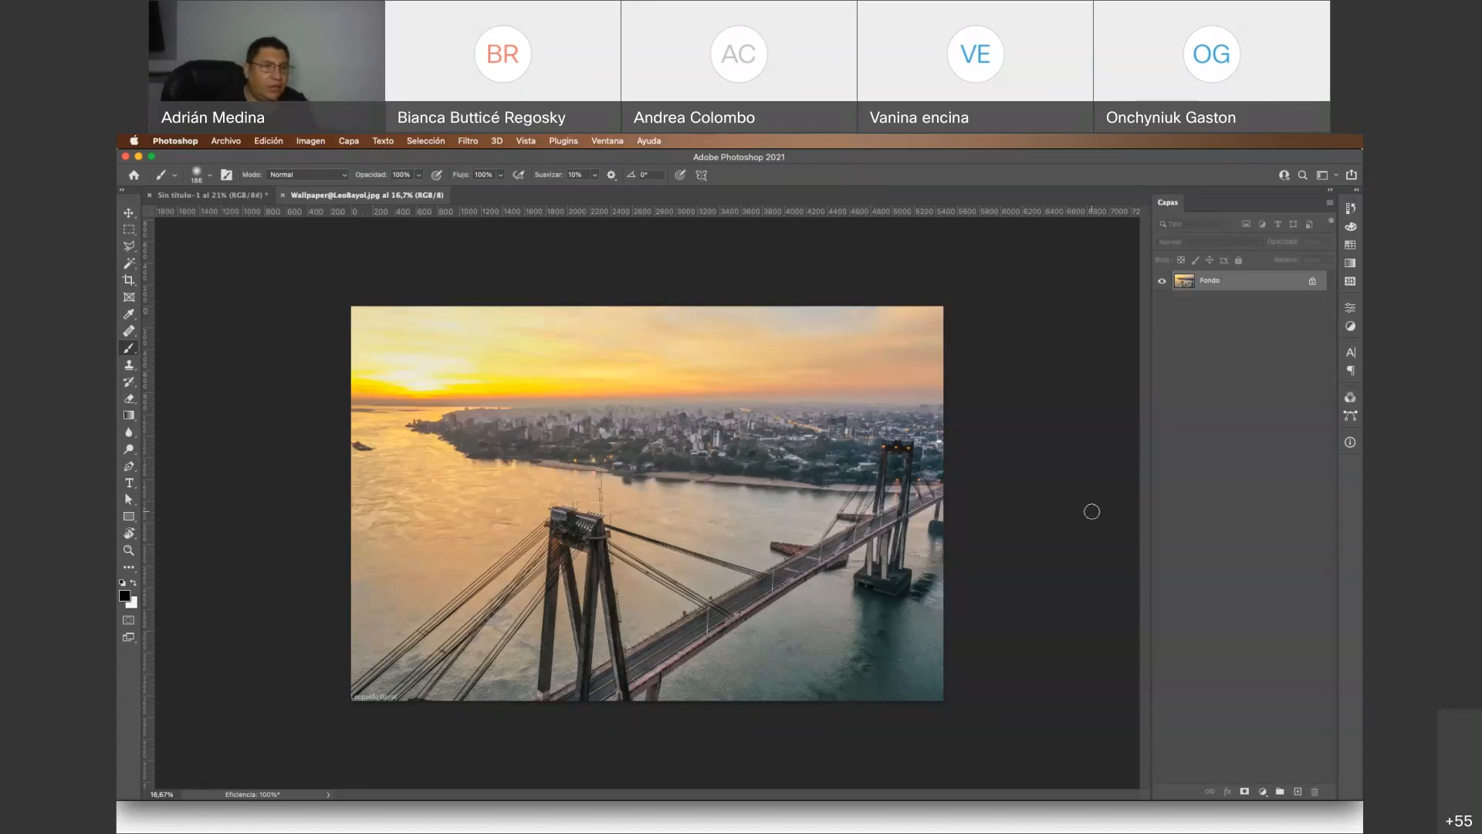
Draw several irregular freehand selections over the sky, river and bridge with the Lasso tool, each replacing the previous one
{"action": "left_click", "coordinate": [129, 248]}
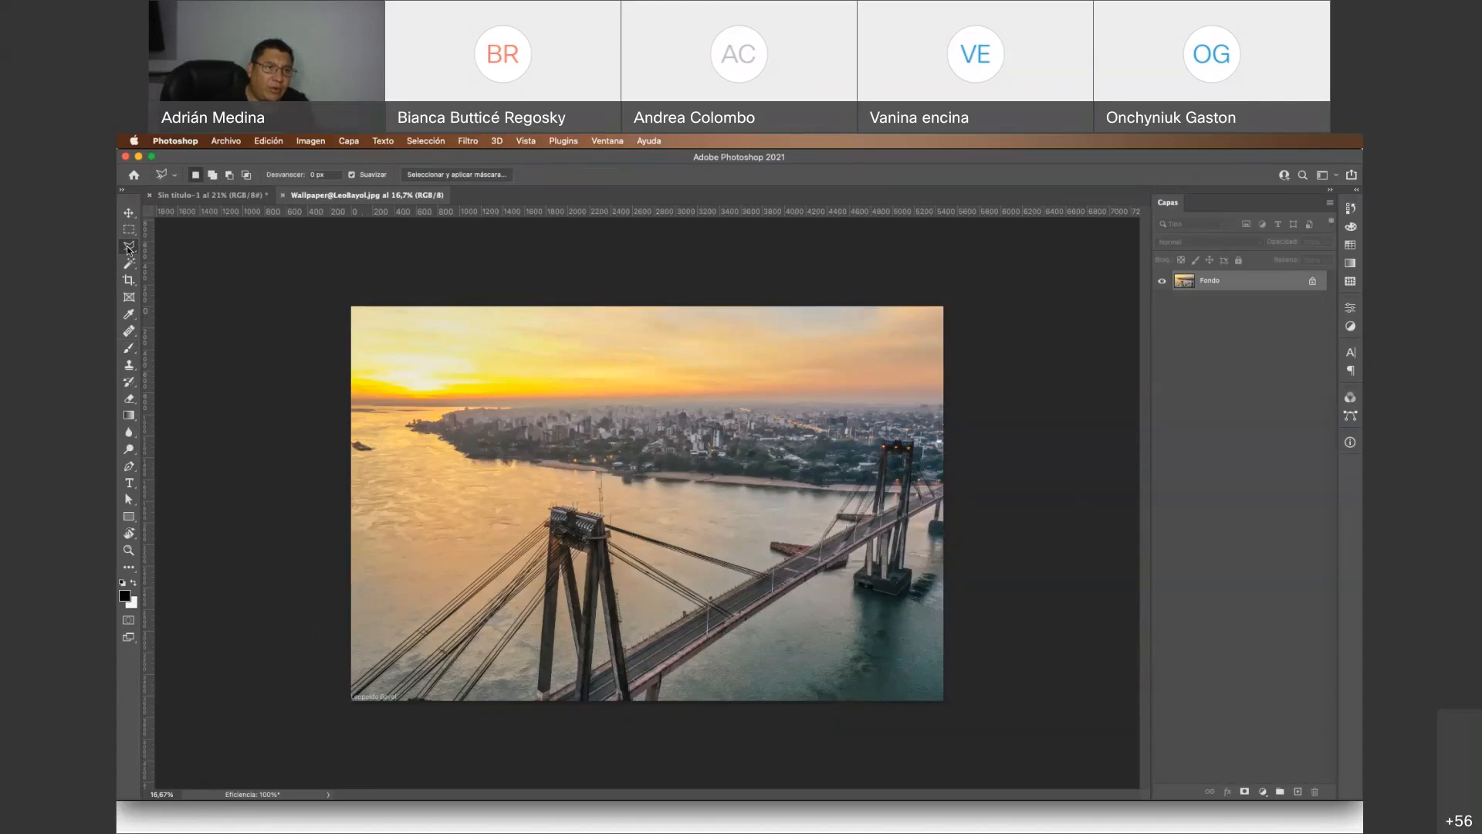
{"action": "right_click", "coordinate": [129, 248]}
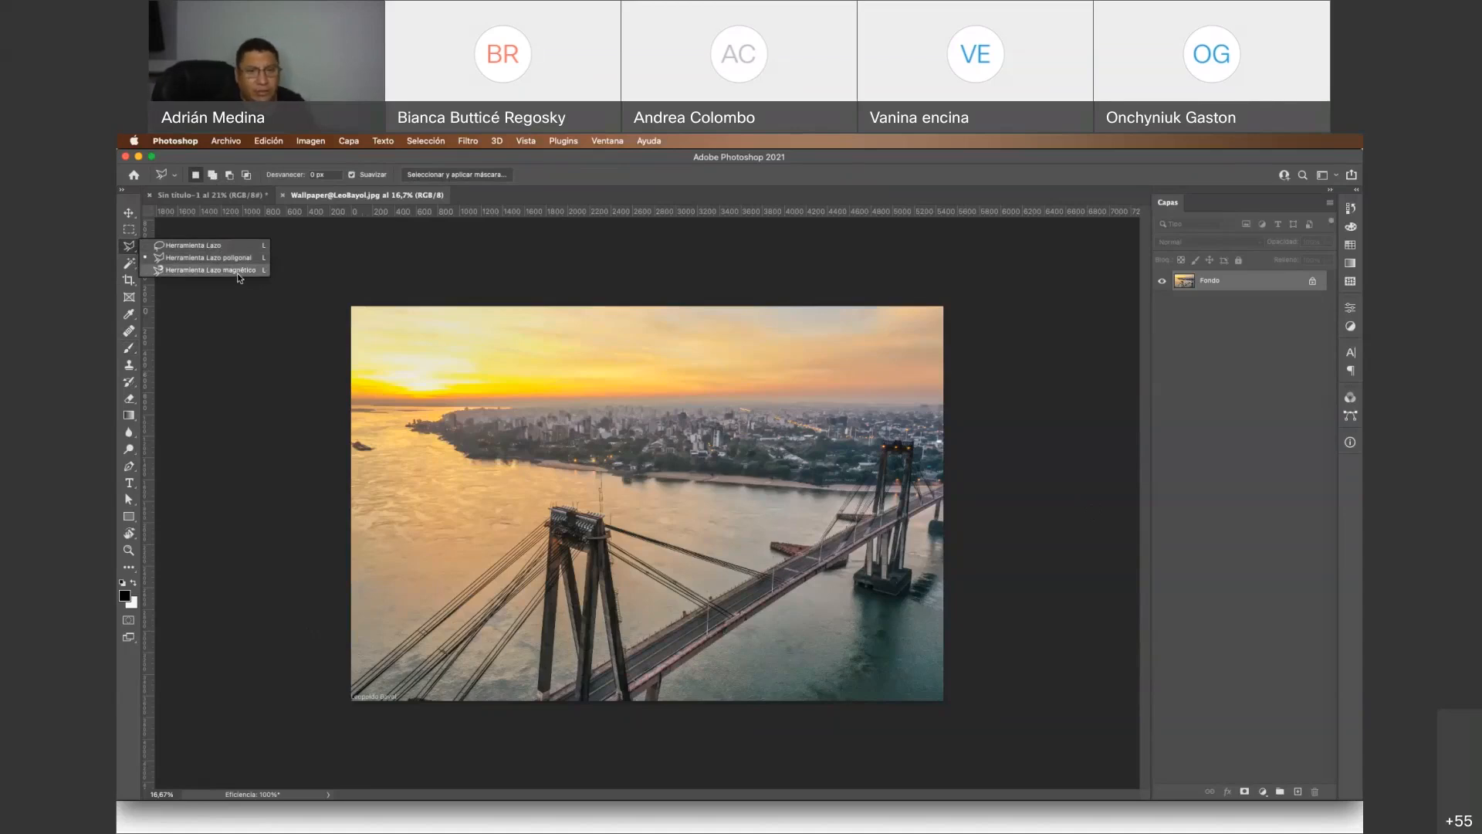
{"action": "left_click", "coordinate": [194, 246]}
{"action": "mouse_move", "coordinate": [423, 331]}
{"action": "left_mouse_down"}
{"action": "mouse_move", "coordinate": [672, 587]}
{"action": "mouse_move", "coordinate": [832, 377]}
{"action": "left_mouse_up"}
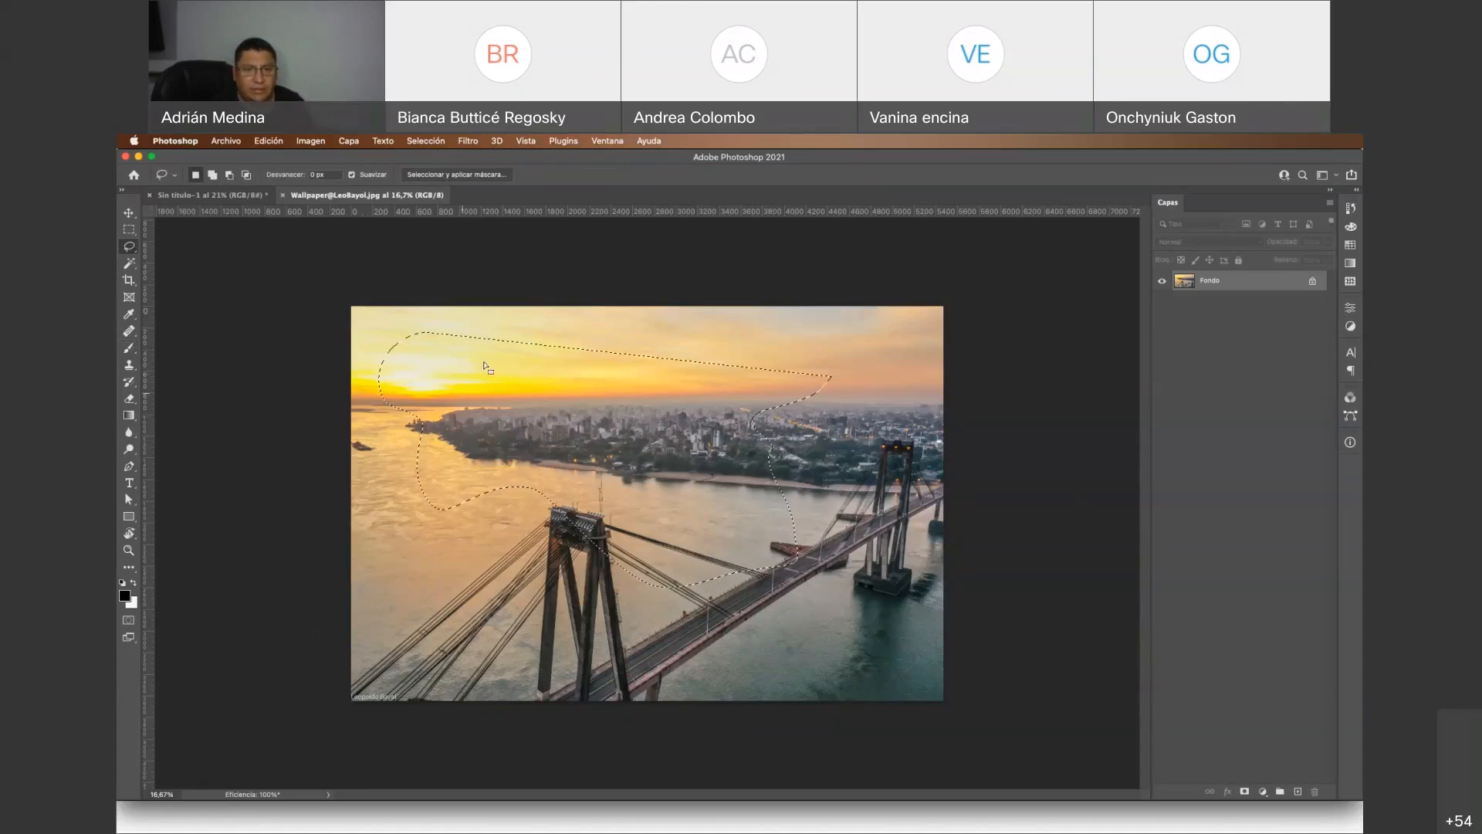
{"action": "mouse_move", "coordinate": [486, 368]}
{"action": "left_mouse_down"}
{"action": "mouse_move", "coordinate": [521, 309]}
{"action": "mouse_move", "coordinate": [868, 359]}
{"action": "left_mouse_up"}
{"action": "left_click", "coordinate": [308, 566]}
{"action": "mouse_move", "coordinate": [449, 461]}
{"action": "left_mouse_down"}
{"action": "mouse_move", "coordinate": [751, 549]}
{"action": "mouse_move", "coordinate": [633, 475]}
{"action": "mouse_move", "coordinate": [576, 409]}
{"action": "mouse_move", "coordinate": [451, 462]}
{"action": "left_mouse_up"}
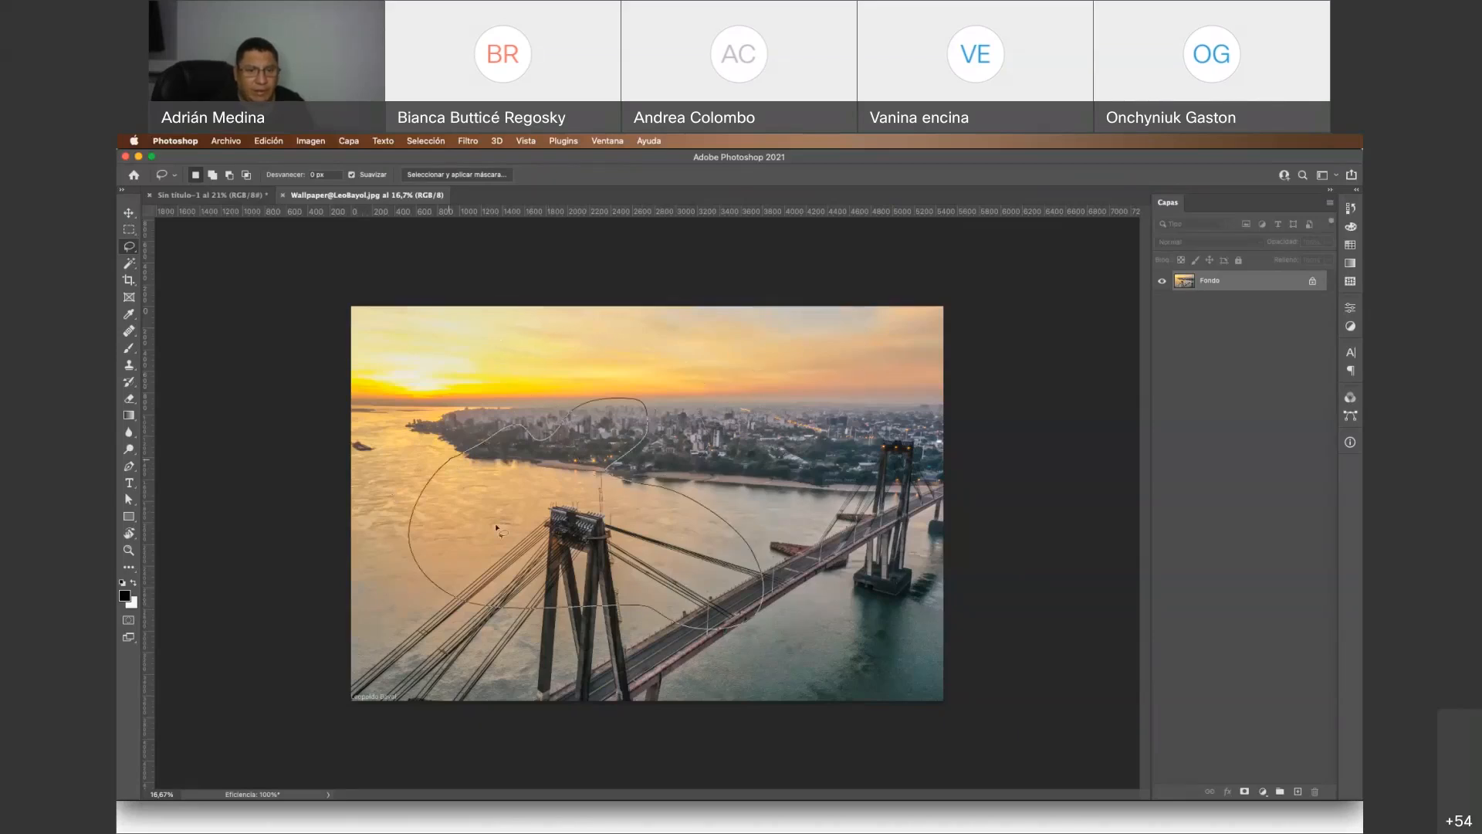
{"action": "mouse_move", "coordinate": [463, 357]}
{"action": "left_mouse_down"}
{"action": "mouse_move", "coordinate": [394, 421]}
{"action": "mouse_move", "coordinate": [704, 635]}
{"action": "mouse_move", "coordinate": [787, 581]}
{"action": "left_mouse_up"}
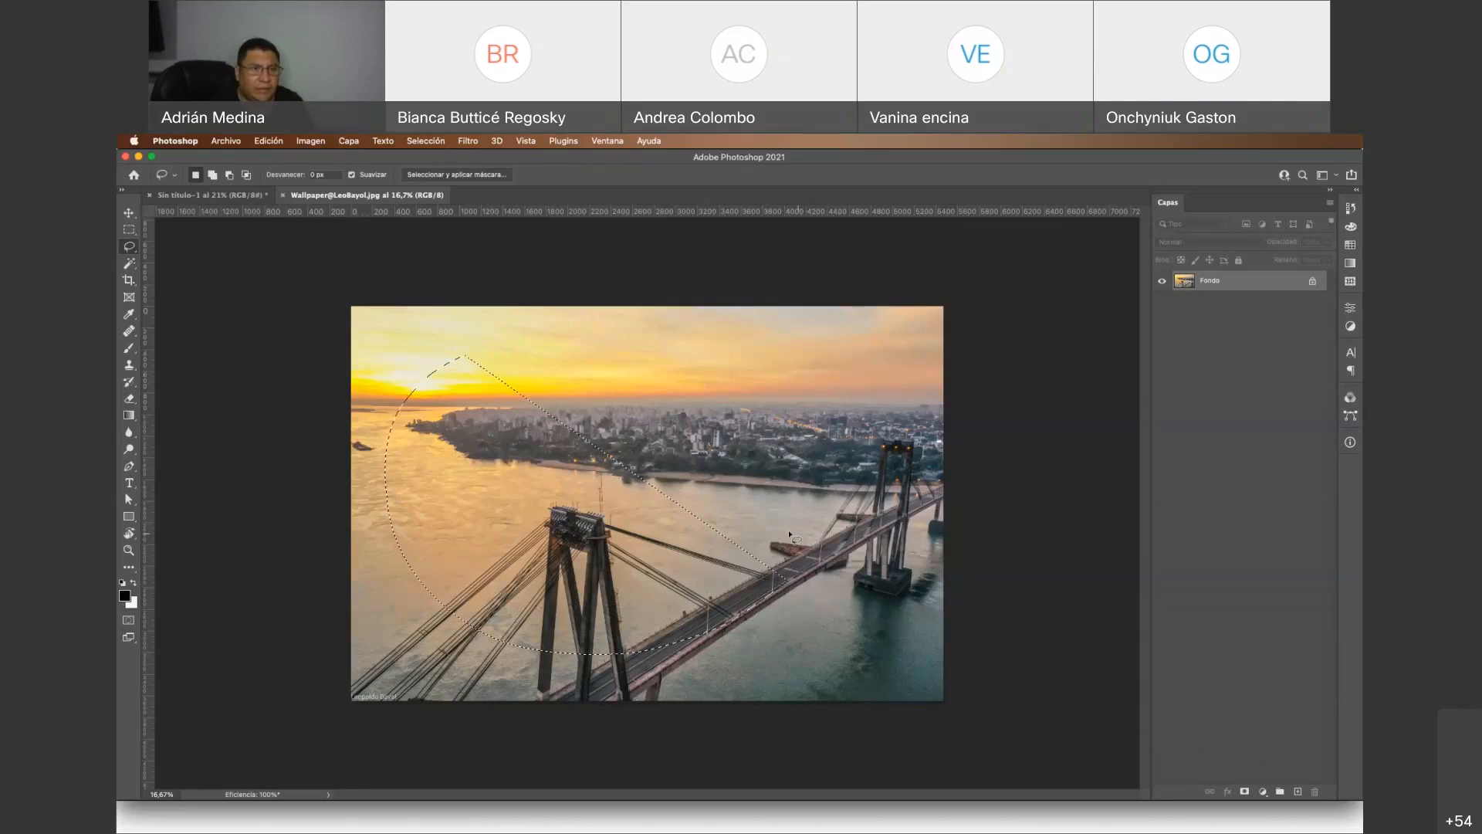
Lasso the river, city and sky above the bridge, following the cables, the near tower and the photo's edges
{"action": "left_click", "coordinate": [130, 248]}
{"action": "left_click", "coordinate": [193, 241]}
{"action": "left_click", "coordinate": [424, 617]}
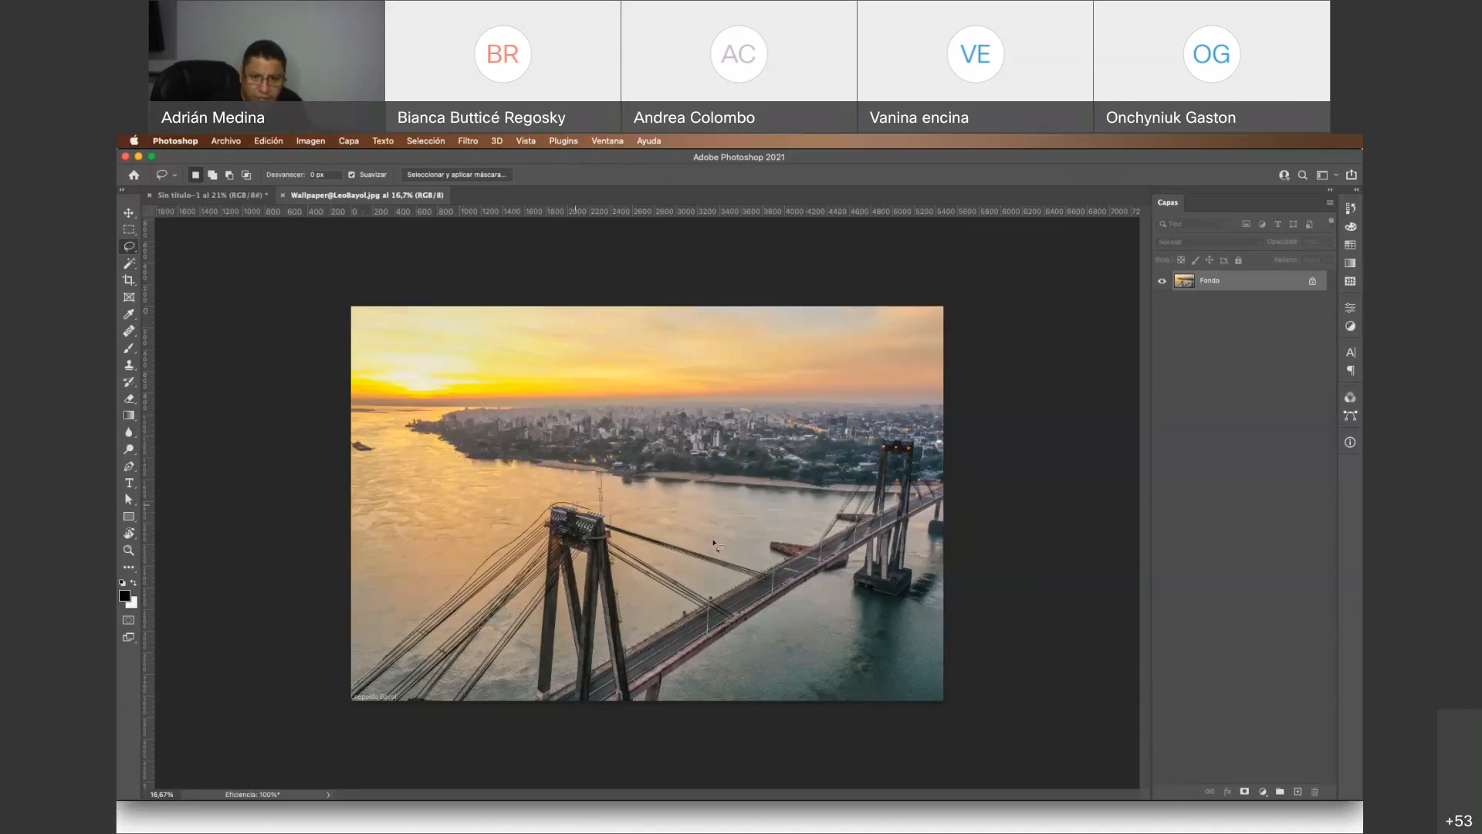
{"action": "mouse_move", "coordinate": [765, 552]}
{"action": "left_mouse_down"}
{"action": "mouse_move", "coordinate": [969, 381]}
{"action": "mouse_move", "coordinate": [872, 256]}
{"action": "mouse_move", "coordinate": [244, 708]}
{"action": "mouse_move", "coordinate": [327, 705]}
{"action": "mouse_move", "coordinate": [463, 587]}
{"action": "mouse_move", "coordinate": [769, 552]}
{"action": "left_mouse_up"}
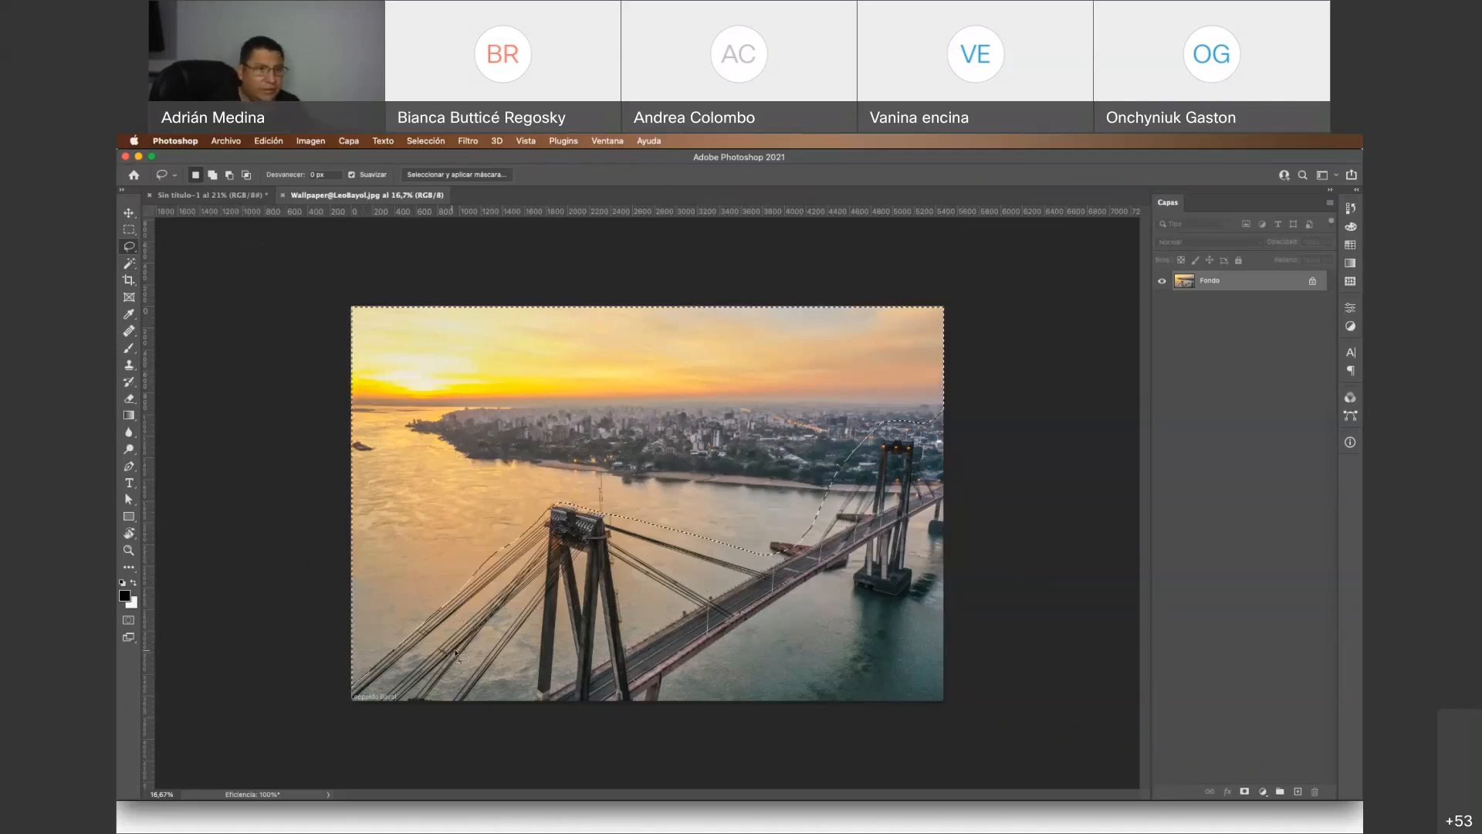
Brush long black strokes across the lassoed sky and river, undo them all and deselect
{"action": "left_click", "coordinate": [129, 348]}
{"action": "left_click_drag", "start_coordinate": [369, 356], "coordinate": [822, 391]}
{"action": "mouse_move", "coordinate": [1079, 452]}
{"action": "left_mouse_down"}
{"action": "mouse_move", "coordinate": [819, 435]}
{"action": "mouse_move", "coordinate": [803, 506]}
{"action": "mouse_move", "coordinate": [987, 414]}
{"action": "mouse_move", "coordinate": [931, 406]}
{"action": "mouse_move", "coordinate": [914, 343]}
{"action": "left_mouse_up"}
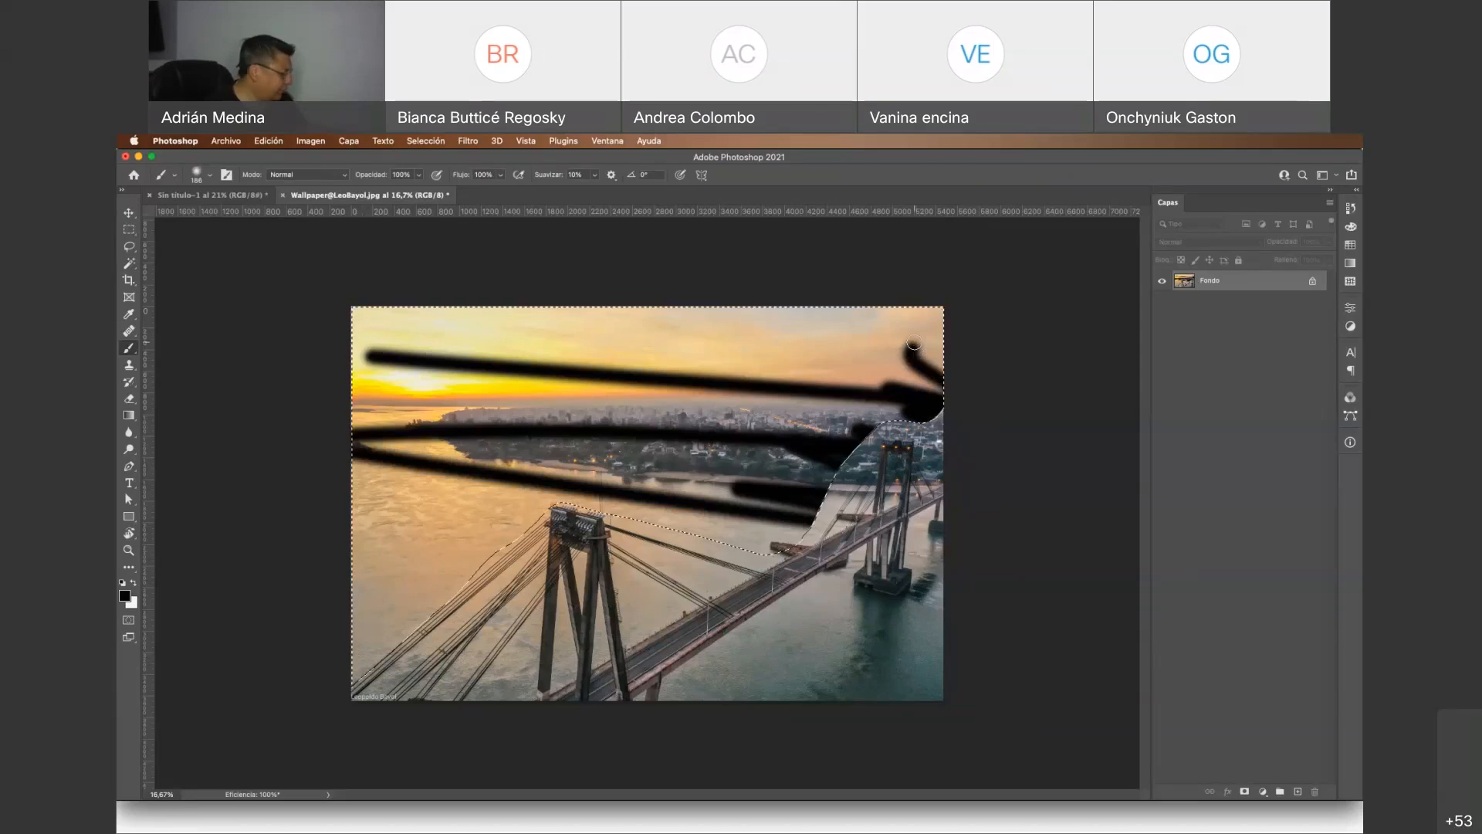
{"action": "key", "text": "super+z"}
{"action": "key", "text": "super+z"}
{"action": "key", "text": "super+z"}
{"action": "key", "text": "super+d"}
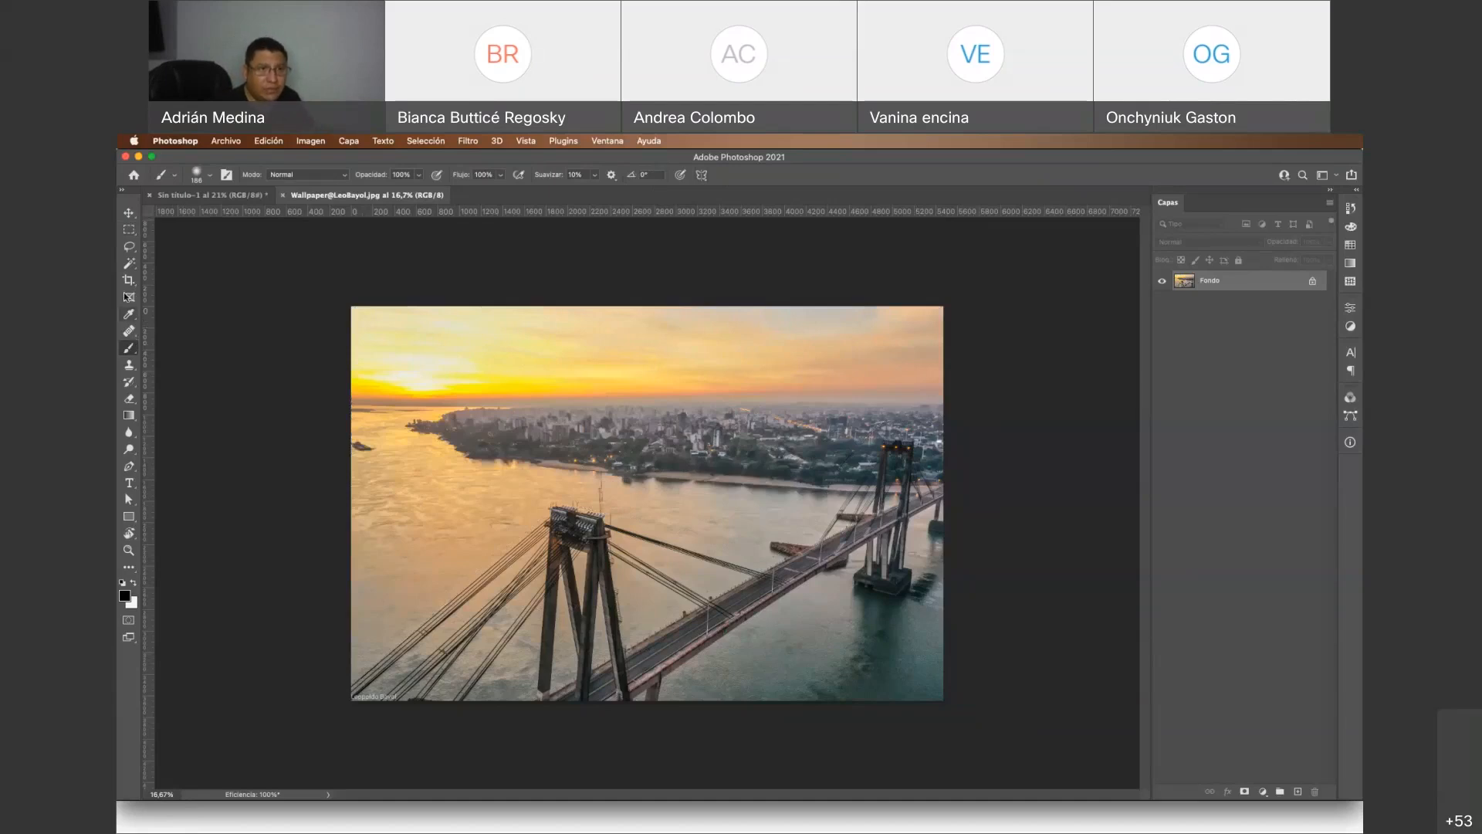
Switch to the Polygonal Lasso tool with the city's shoreline magnified to 87,5%
{"action": "left_click", "coordinate": [129, 247]}
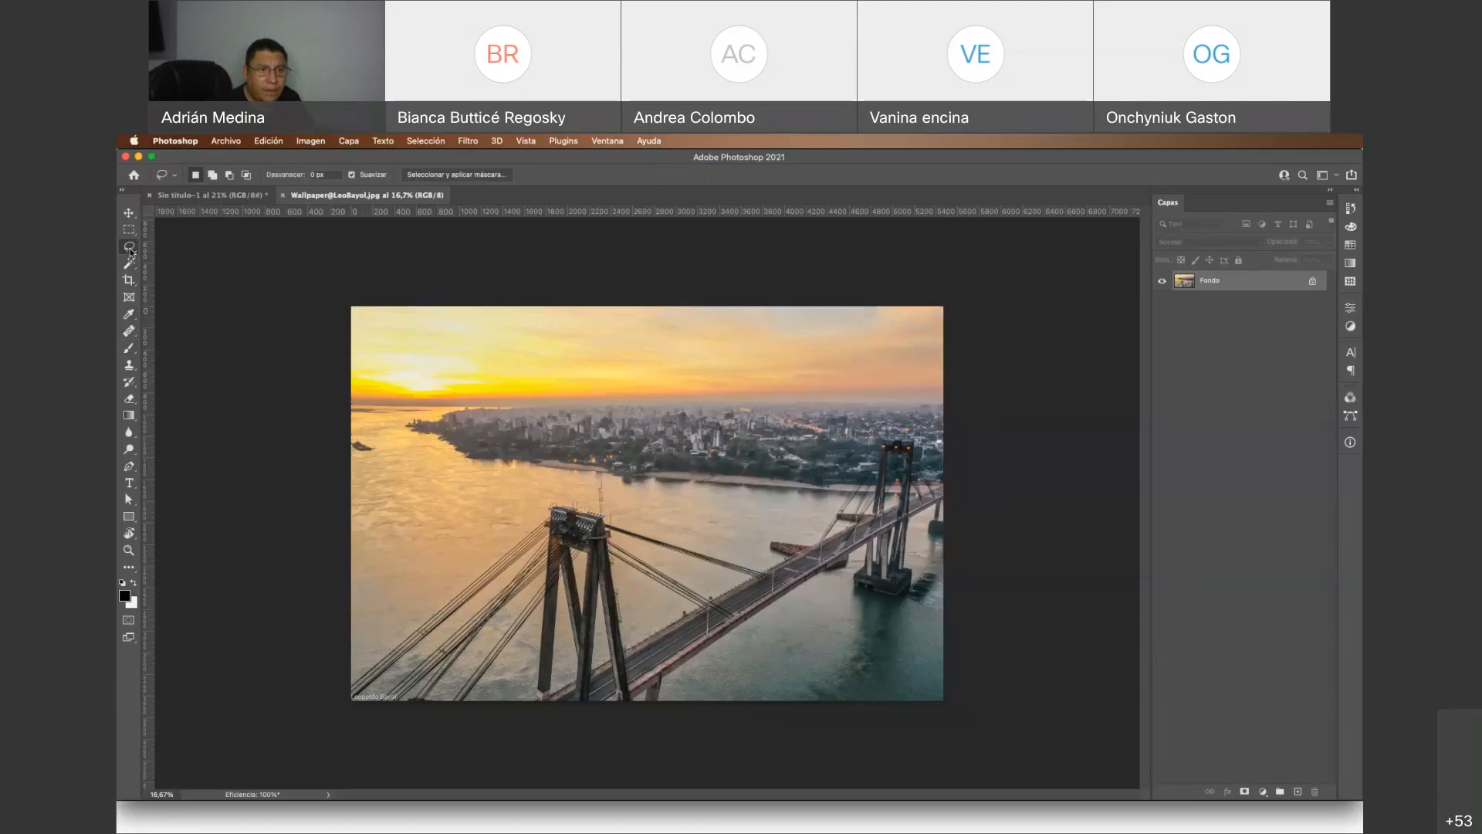
{"action": "right_click", "coordinate": [130, 251]}
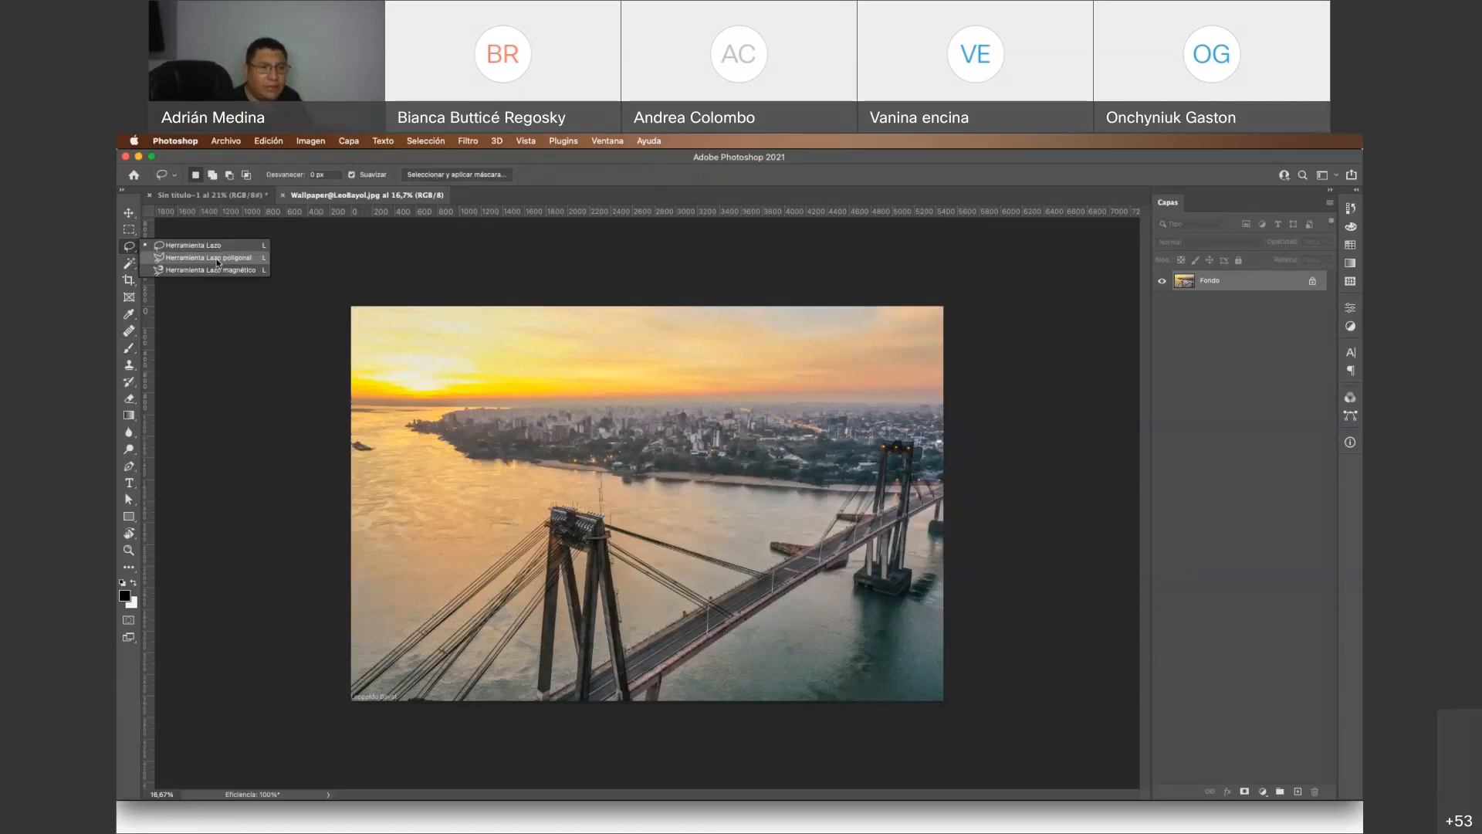
{"action": "left_click", "coordinate": [217, 257]}
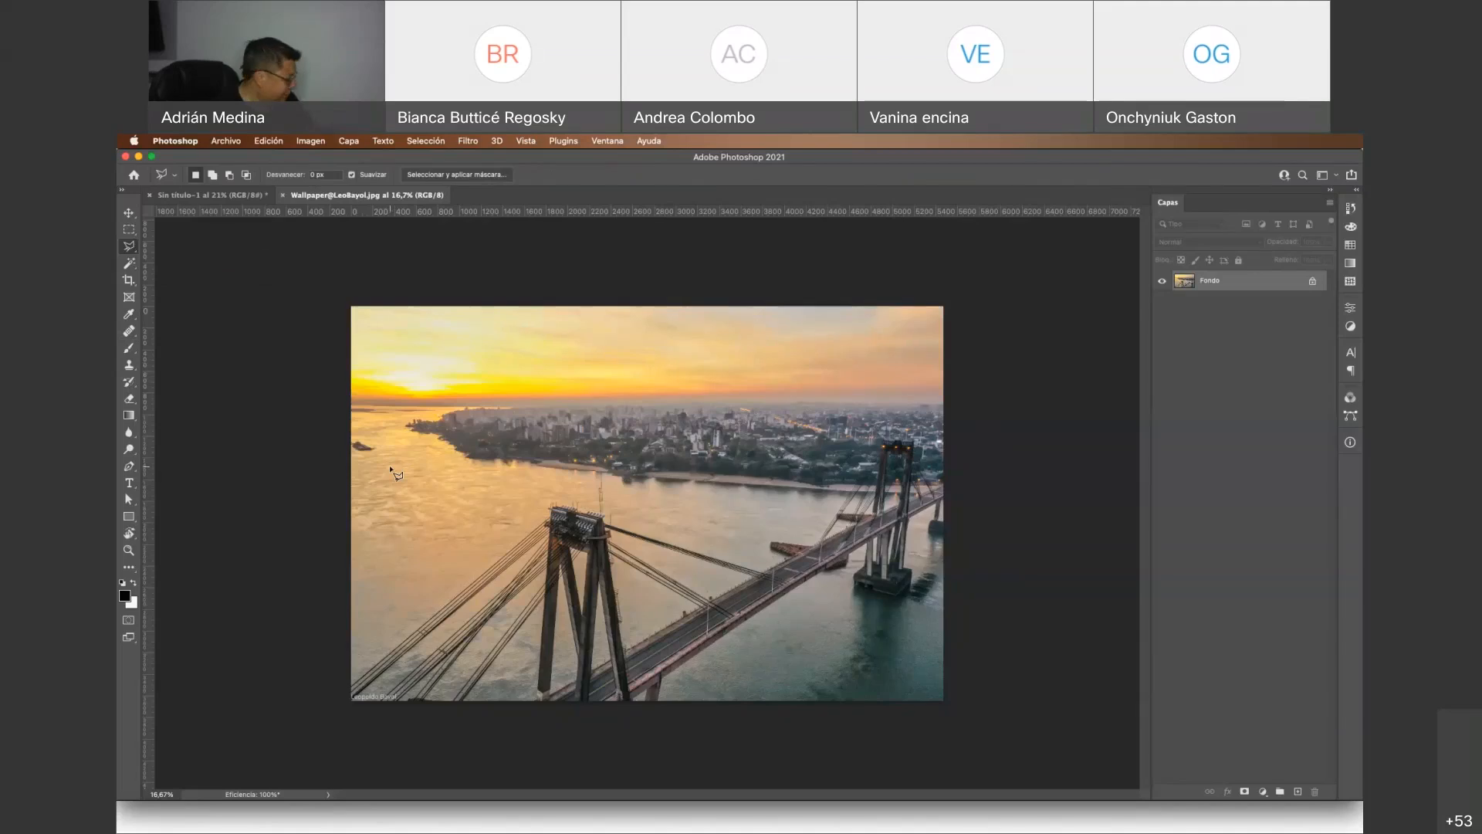
{"action": "key", "text": "z"}
{"action": "left_click_drag", "start_coordinate": [437, 448], "coordinate": [248, 494]}
{"action": "key", "text": "l"}
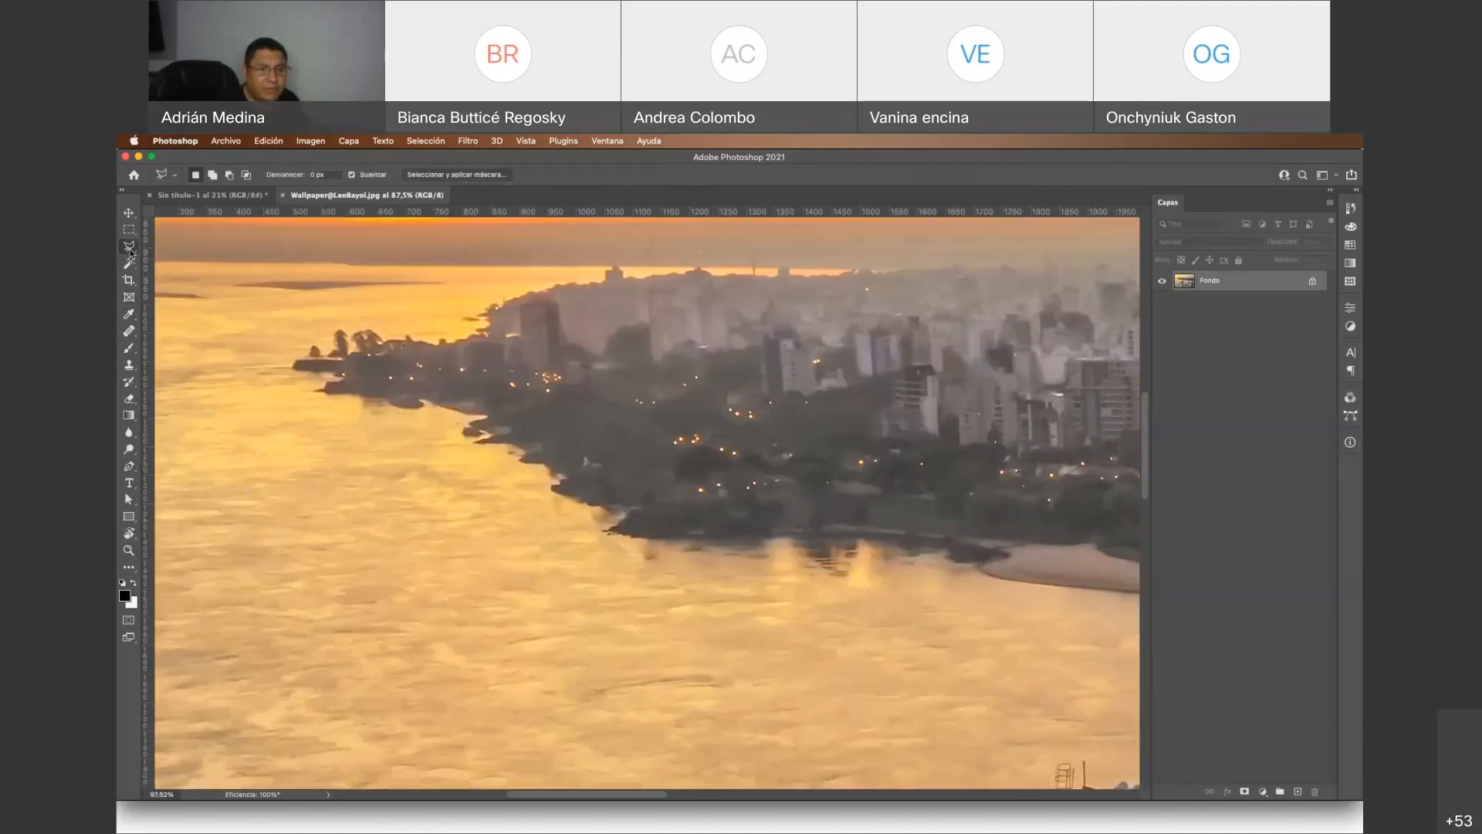
Trace straight-edged polygonal lasso segments over the water below the shoreline, ending near the dark shore, and cancel the open outline
{"action": "left_click", "coordinate": [278, 454]}
{"action": "left_click", "coordinate": [229, 565]}
{"action": "left_click", "coordinate": [355, 669]}
{"action": "left_click", "coordinate": [577, 688]}
{"action": "left_click", "coordinate": [672, 639]}
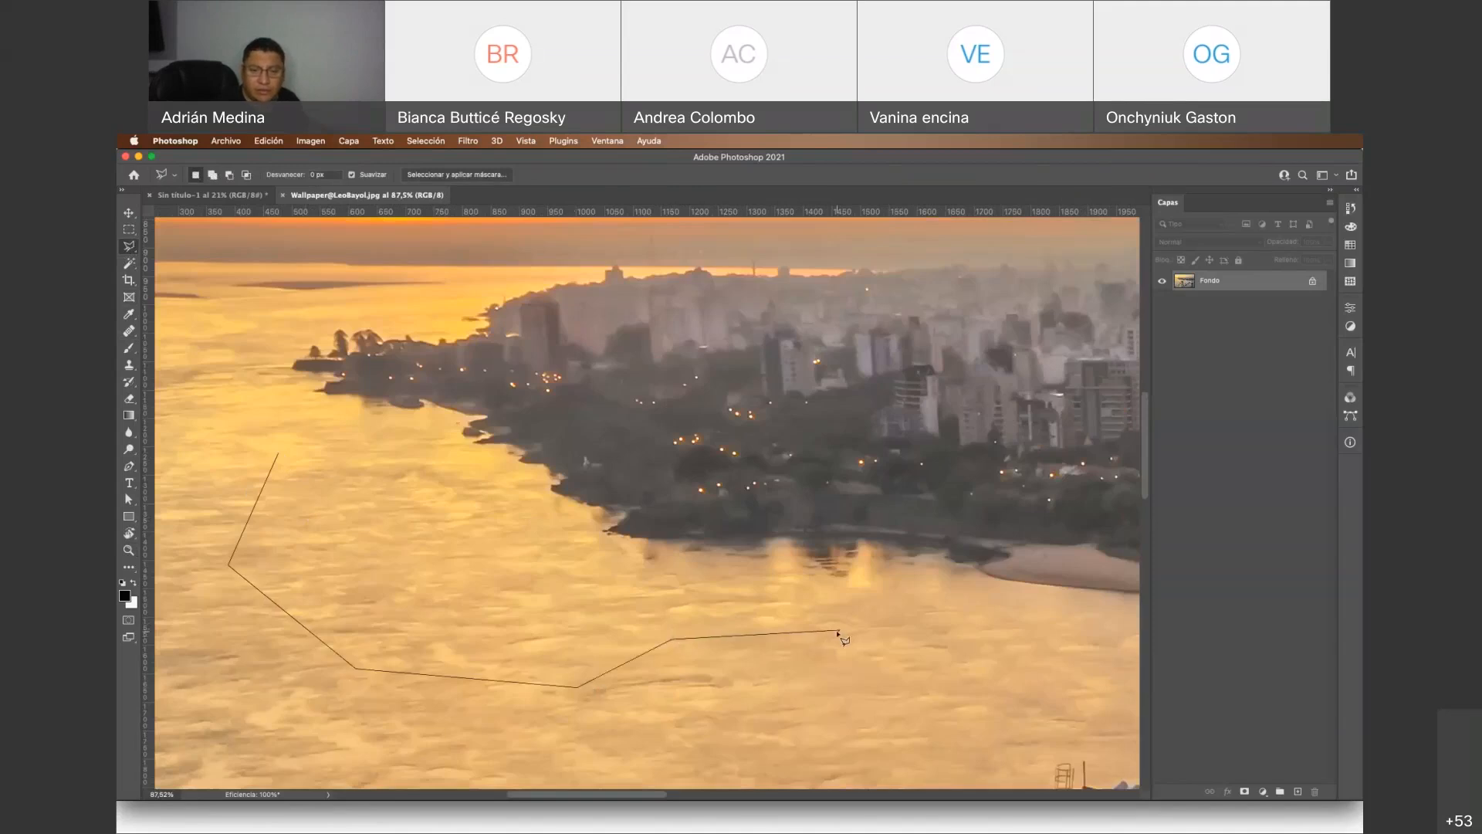
{"action": "left_click", "coordinate": [839, 630]}
{"action": "left_click", "coordinate": [783, 543]}
{"action": "left_click_drag", "start_coordinate": [764, 488], "coordinate": [719, 467]}
{"action": "key", "text": "Escape"}
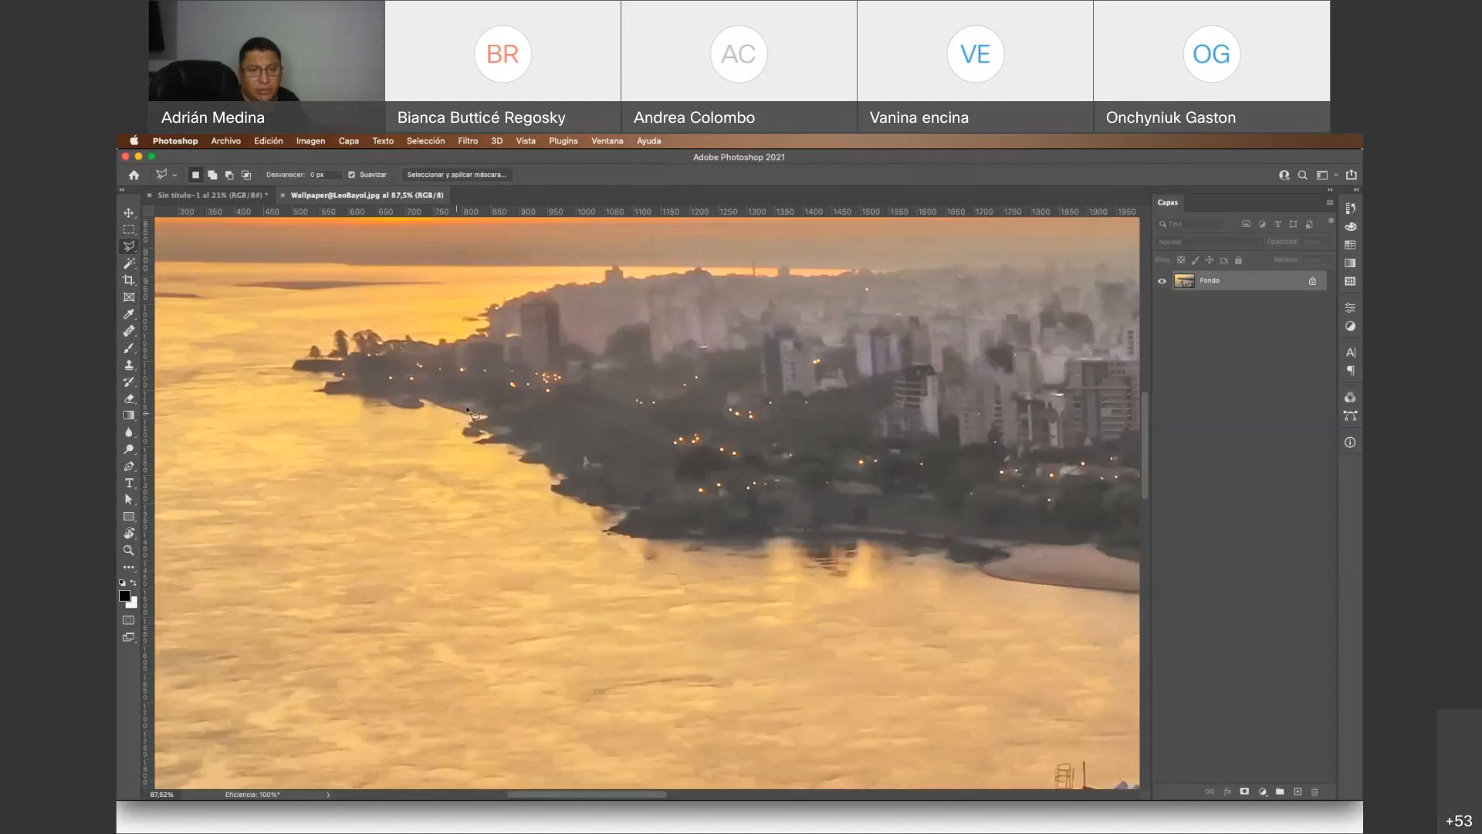
Draw a closed five-sided polygonal selection spanning the water and the dark shoreline, and deselect it
{"action": "left_click", "coordinate": [406, 671]}
{"action": "left_click", "coordinate": [822, 640]}
{"action": "left_click", "coordinate": [900, 473]}
{"action": "left_click", "coordinate": [651, 424]}
{"action": "left_click", "coordinate": [459, 486]}
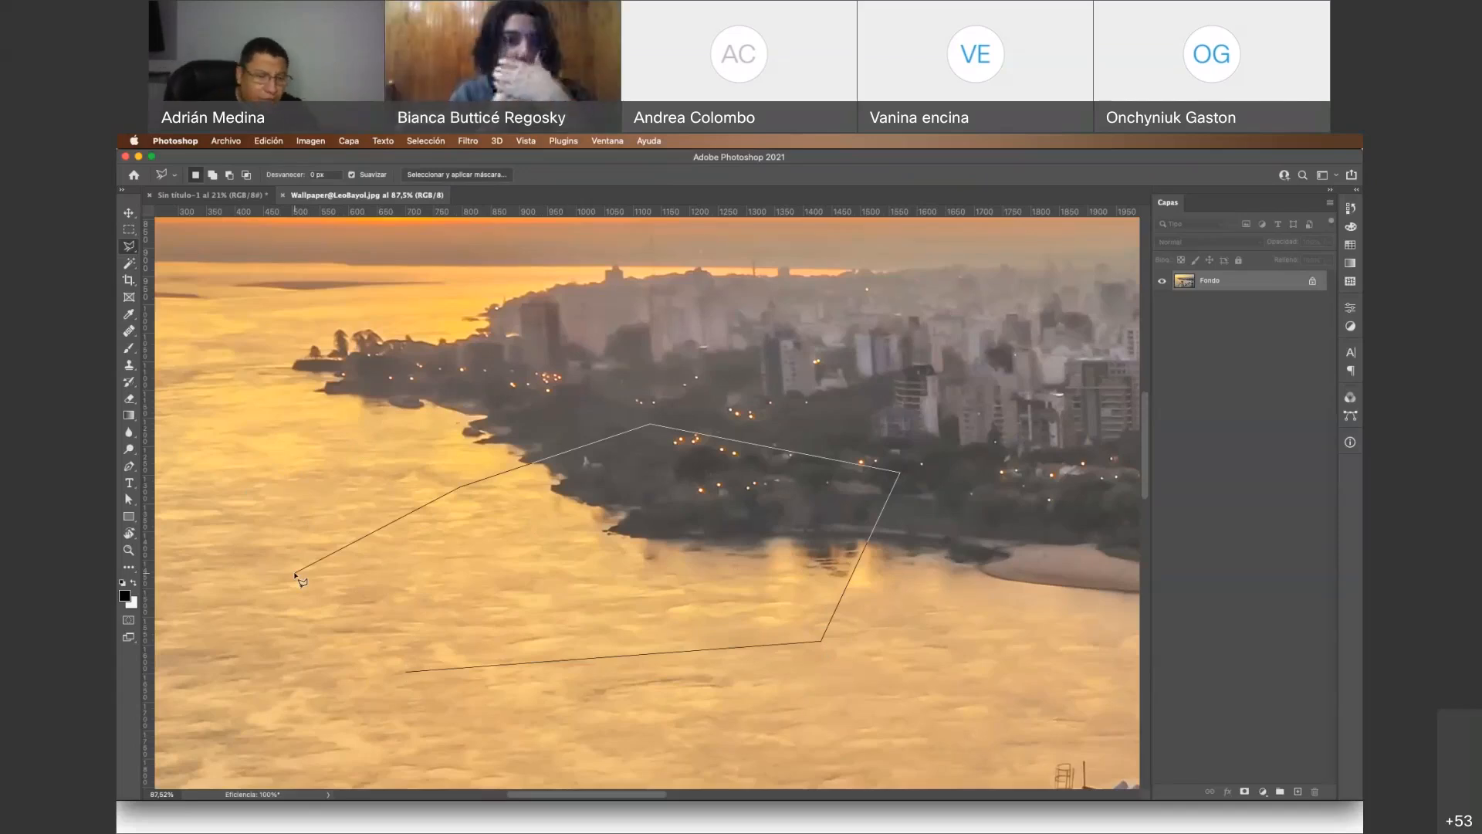
{"action": "left_click", "coordinate": [407, 674]}
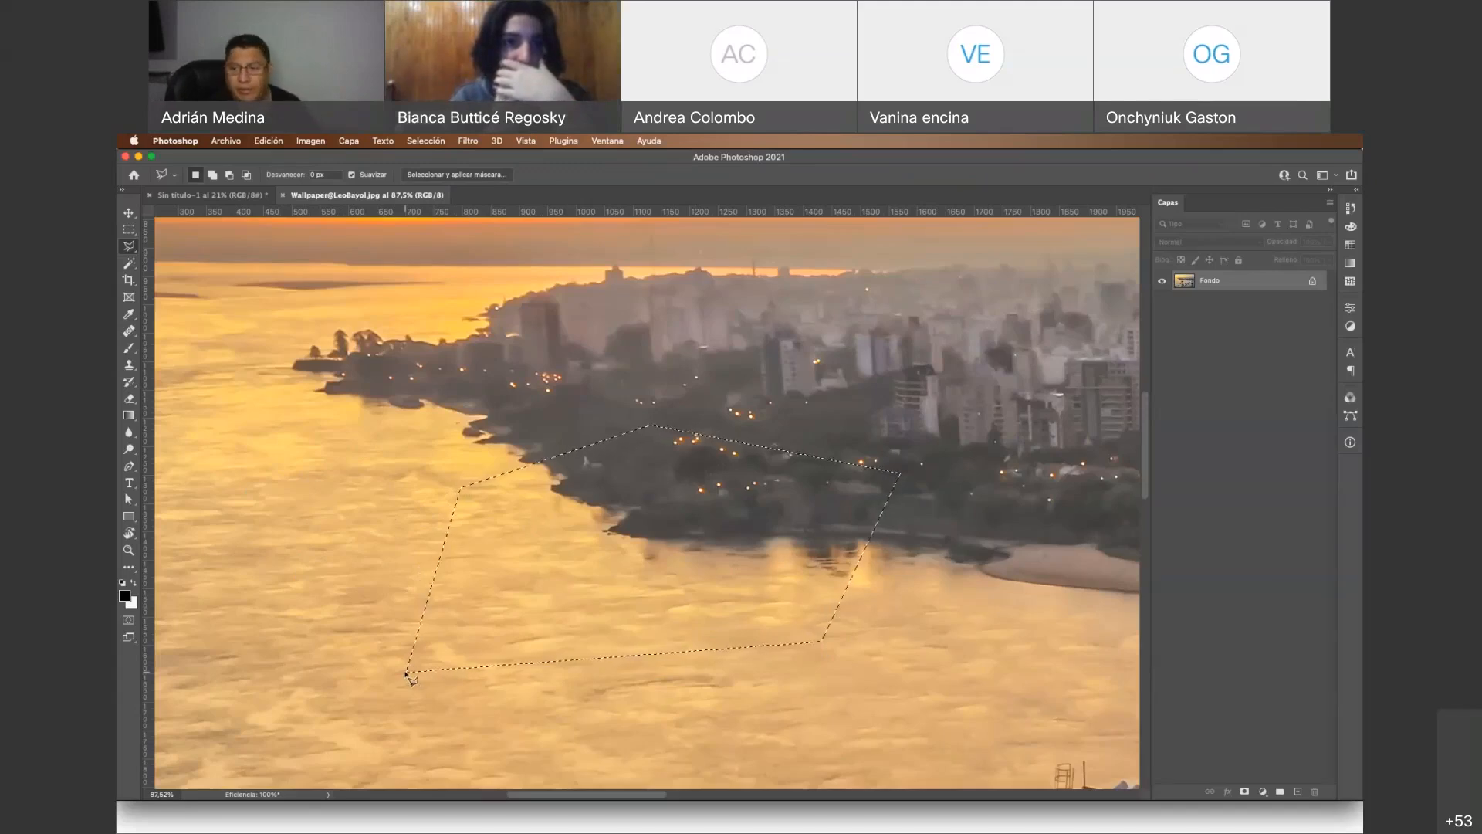
{"action": "key", "text": "super+d"}
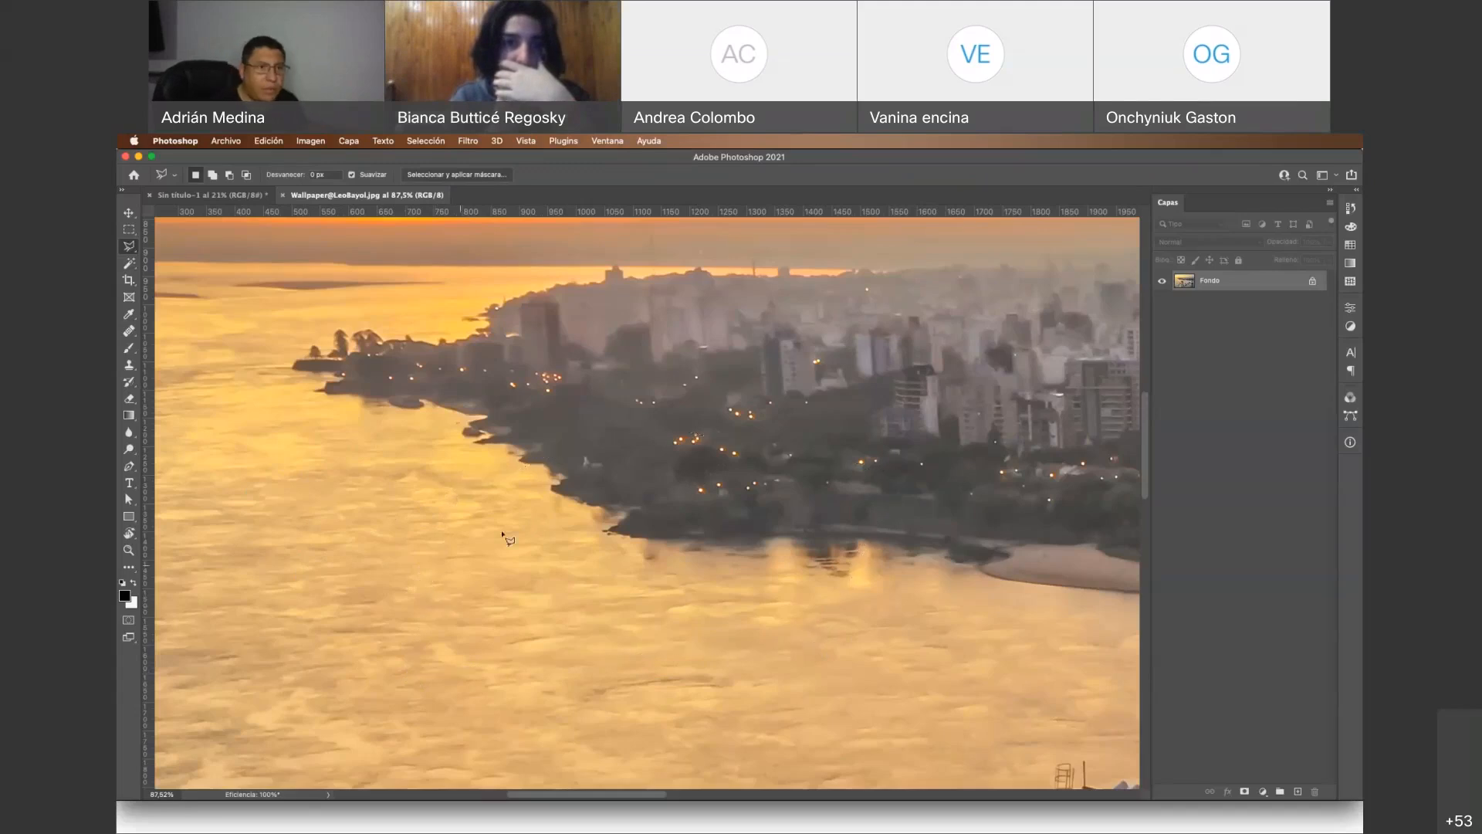
Outline the shoreline and city skyline with the Magnetic Lasso tool, close the selection and deselect it
{"action": "right_click", "coordinate": [129, 247]}
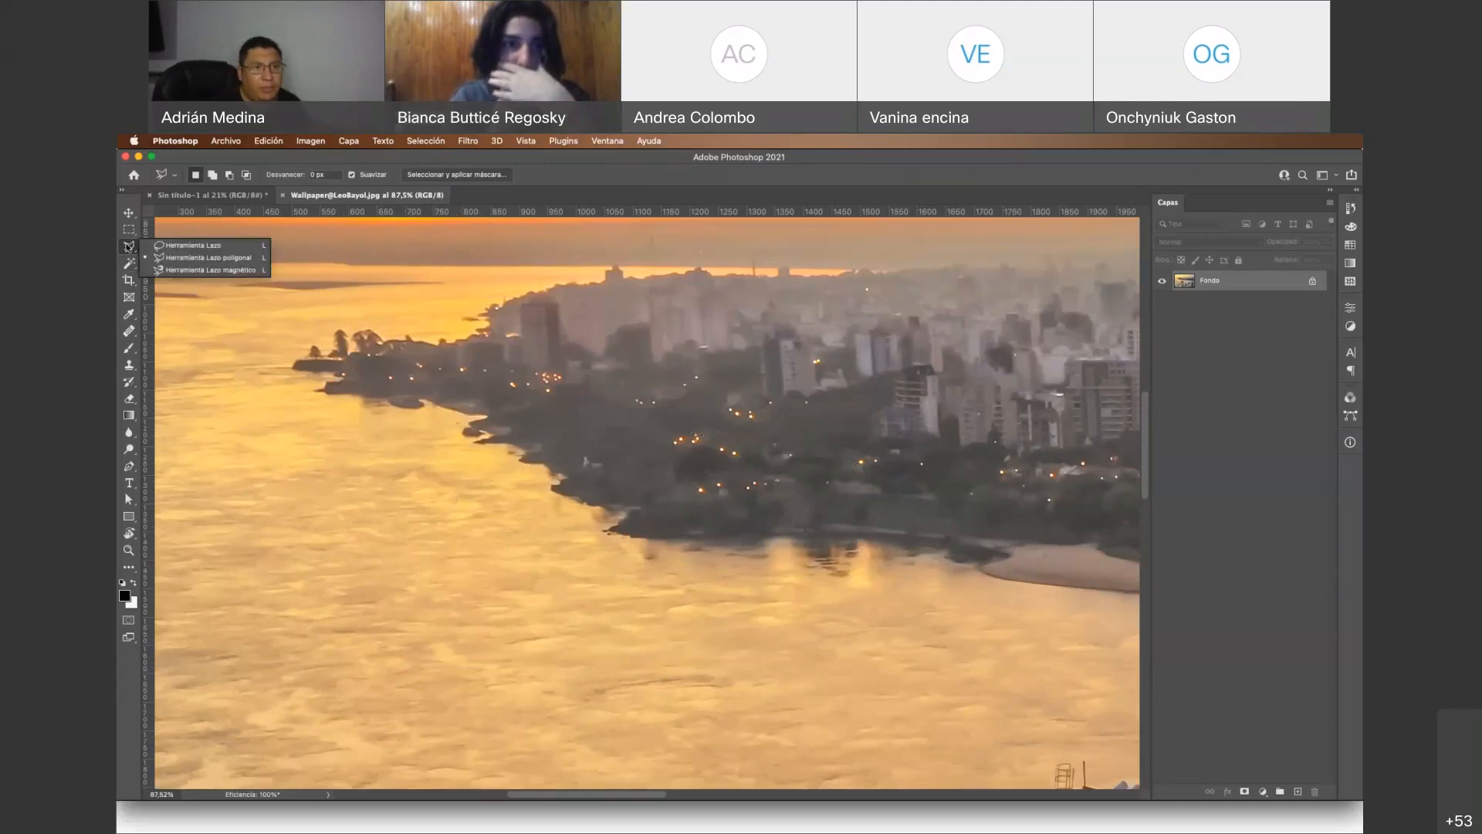
{"action": "left_click", "coordinate": [219, 270]}
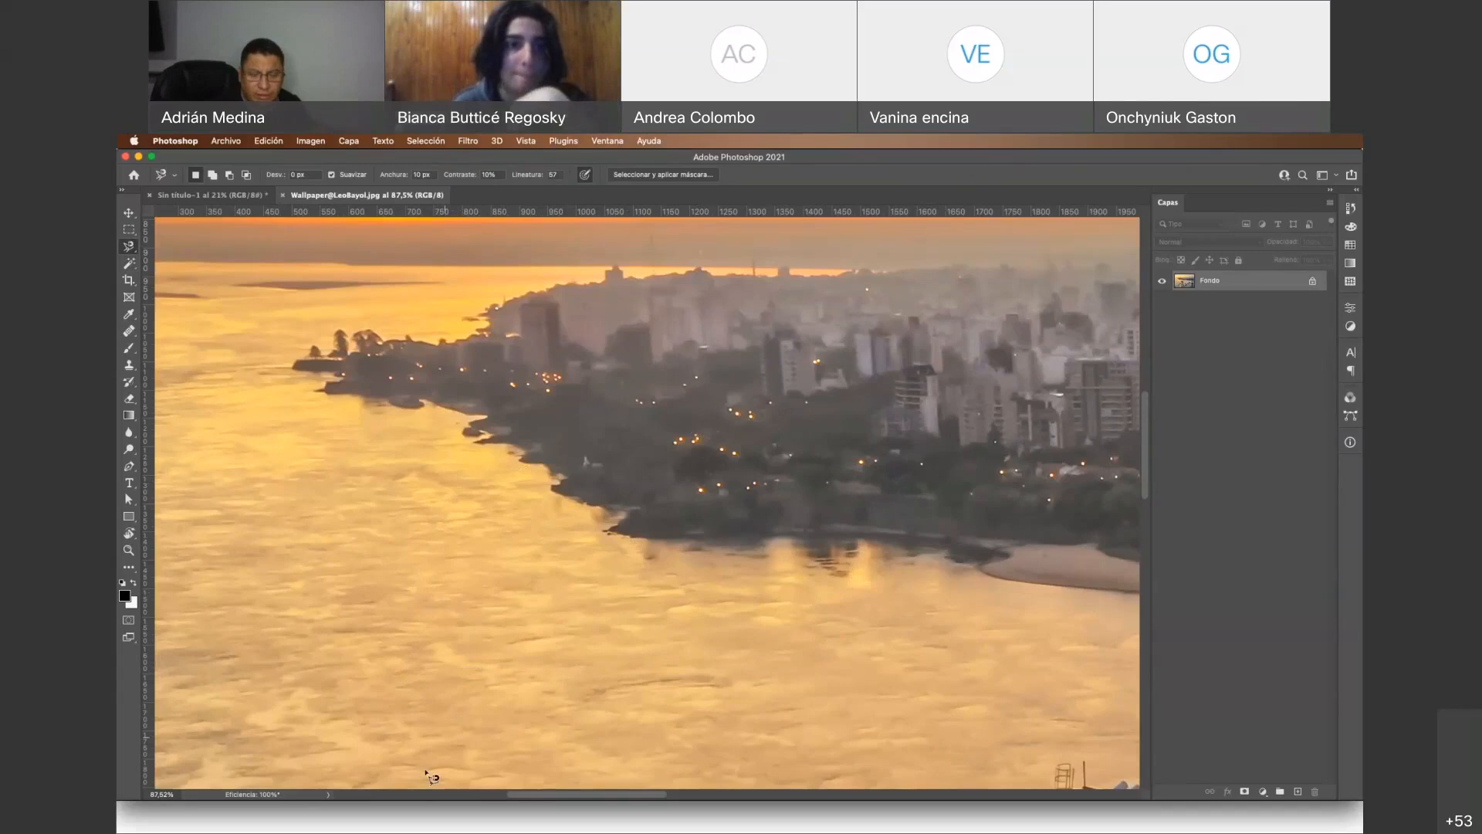
{"action": "key", "text": "F11"}
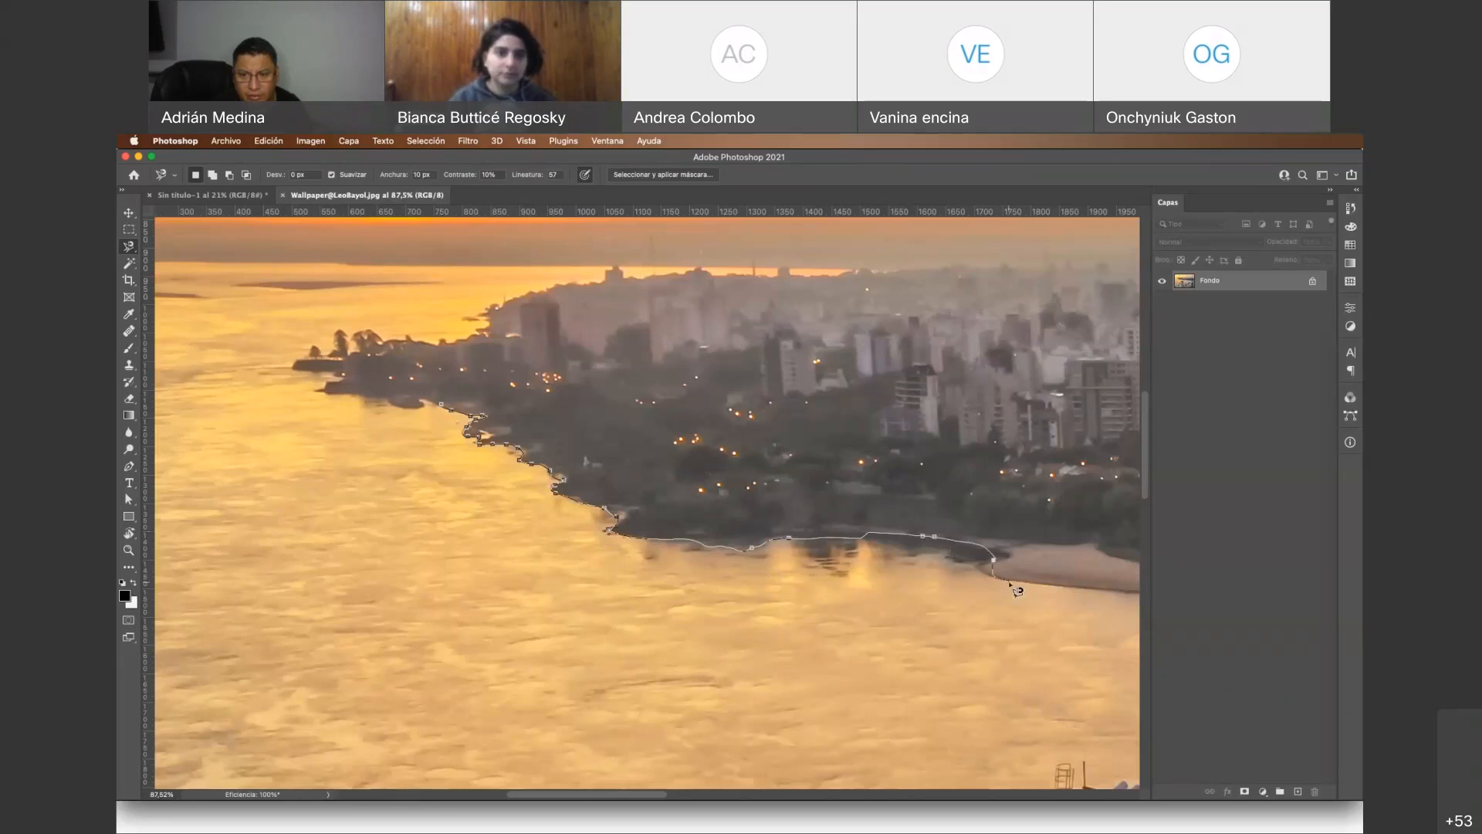
{"action": "scroll", "coordinate": [1018, 591], "scroll_direction": "right", "scroll_amount": 5}
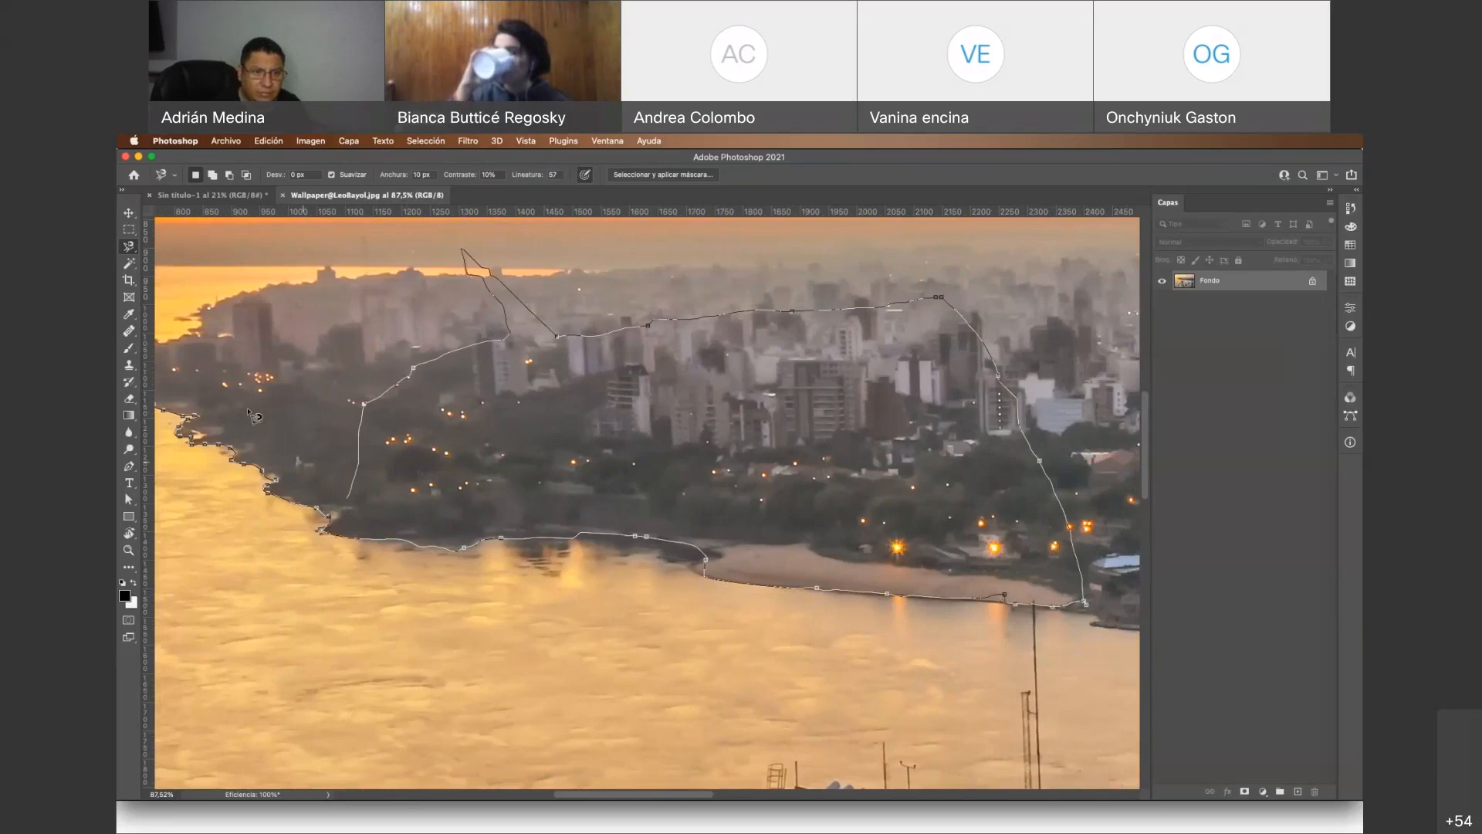
{"action": "left_click", "coordinate": [192, 337]}
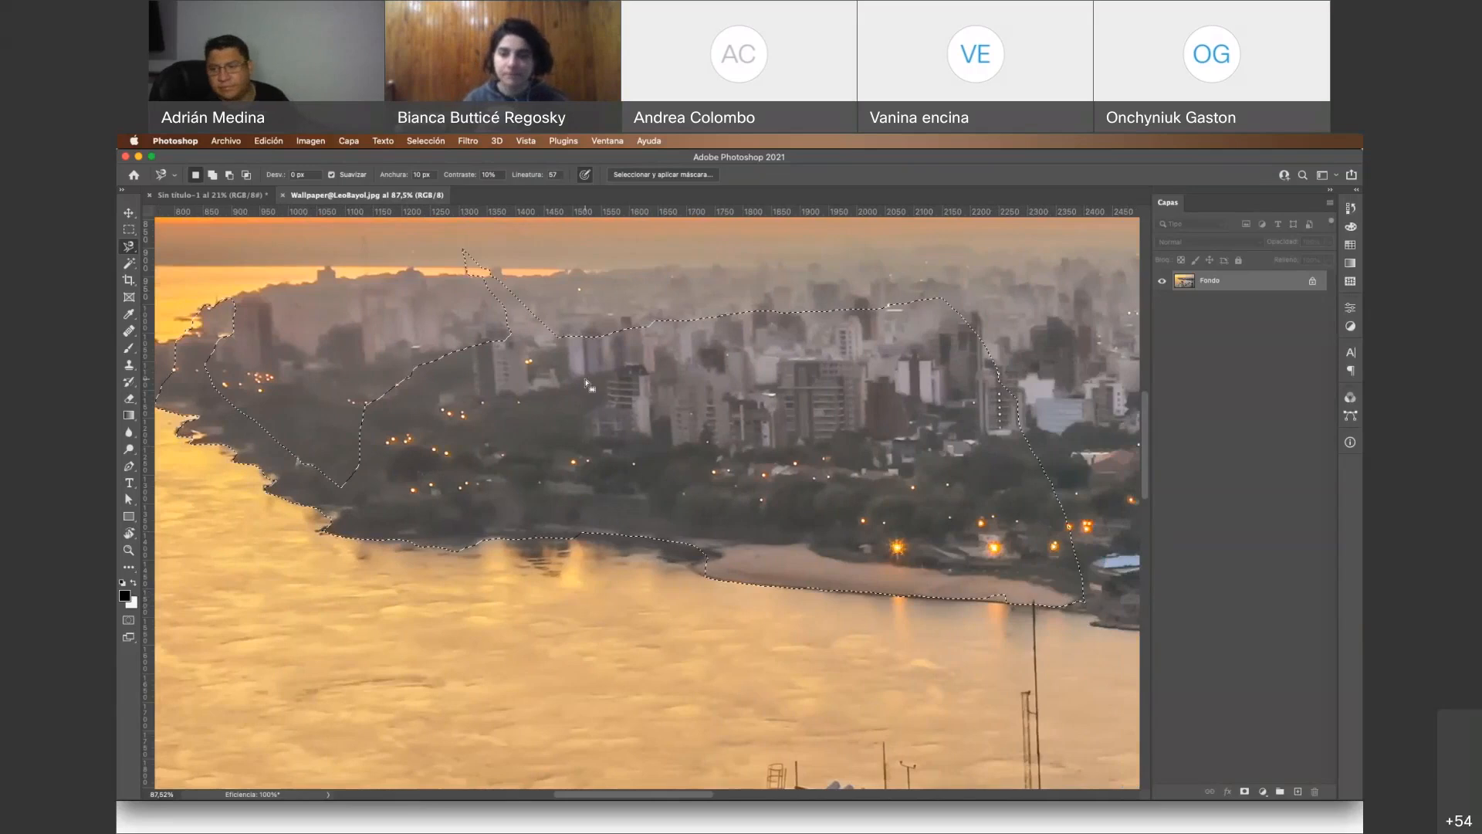
{"action": "scroll", "coordinate": [586, 382], "scroll_direction": "up", "scroll_amount": 2}
{"action": "key", "text": "z"}
{"action": "left_click", "coordinate": [622, 378], "text": "alt"}
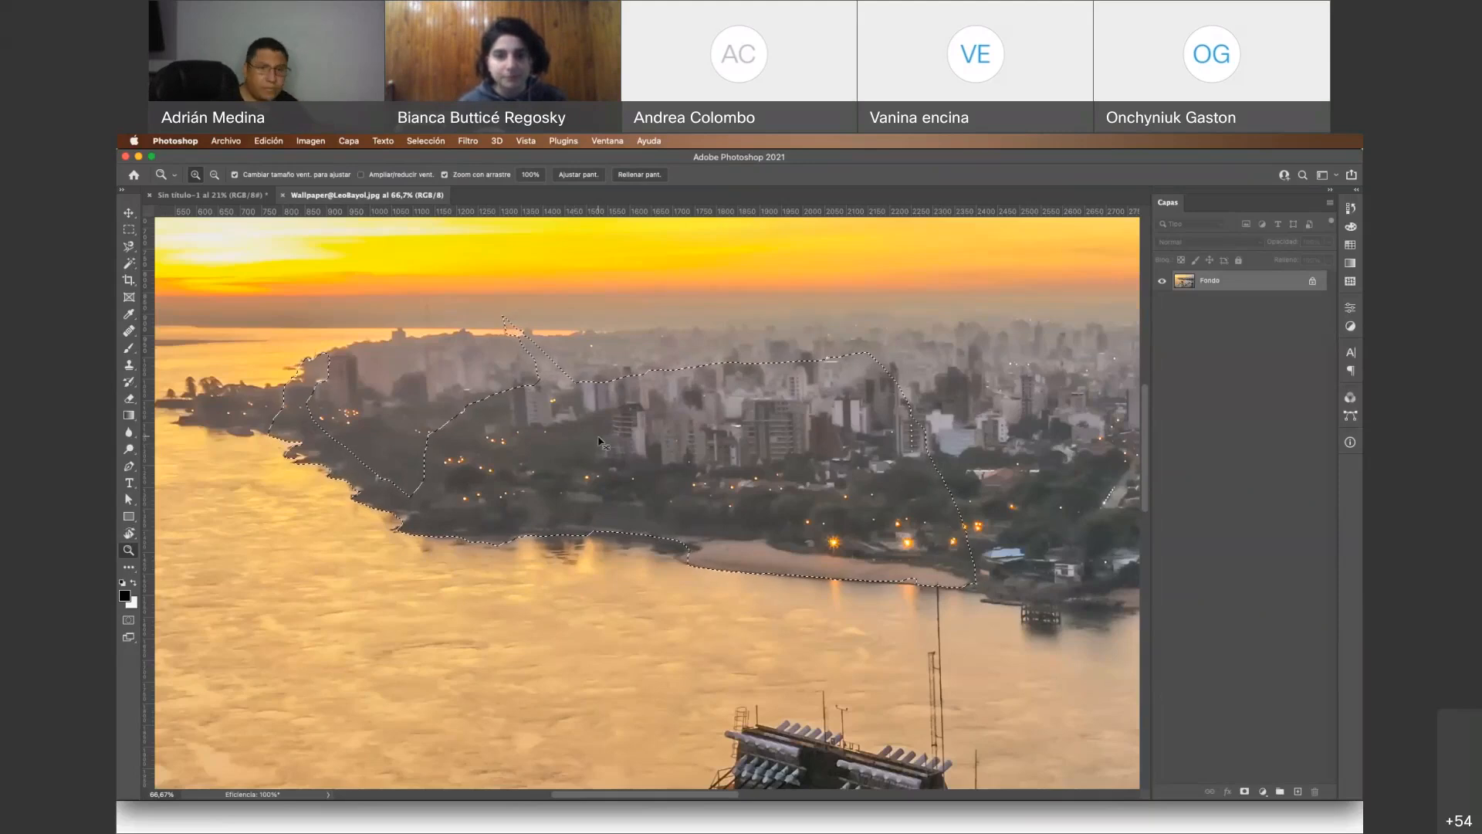
{"action": "key", "text": "super+d"}
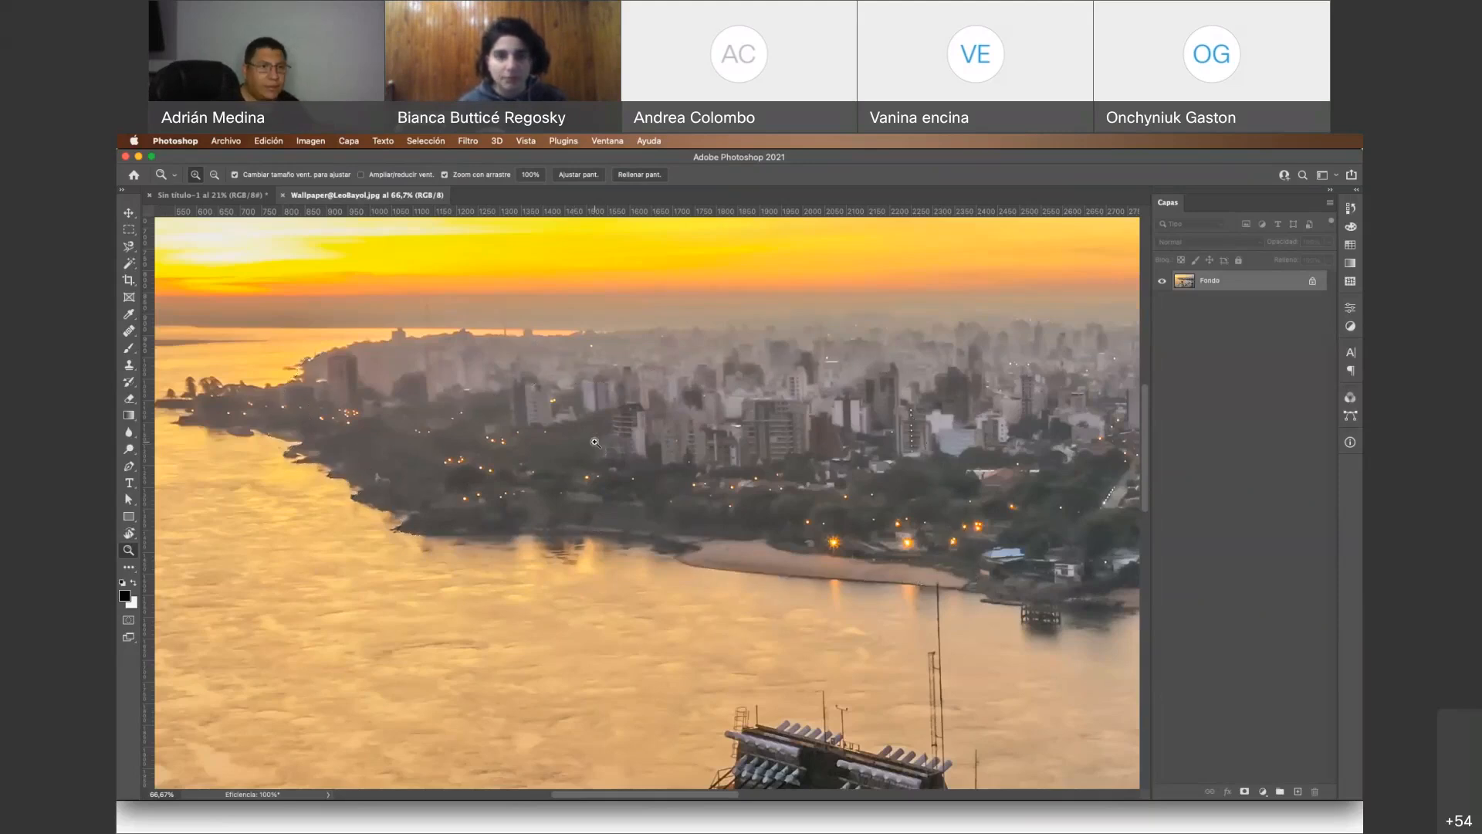
Select the river water below the shoreline with the Magic Wand tool, adding the missed golden patches to the selection
{"action": "left_click", "coordinate": [129, 264]}
{"action": "scroll", "coordinate": [408, 336], "scroll_direction": "up", "scroll_amount": 1}
{"action": "scroll", "coordinate": [409, 337], "scroll_direction": "left", "scroll_amount": 5}
{"action": "scroll", "coordinate": [408, 336], "scroll_direction": "up", "scroll_amount": 3}
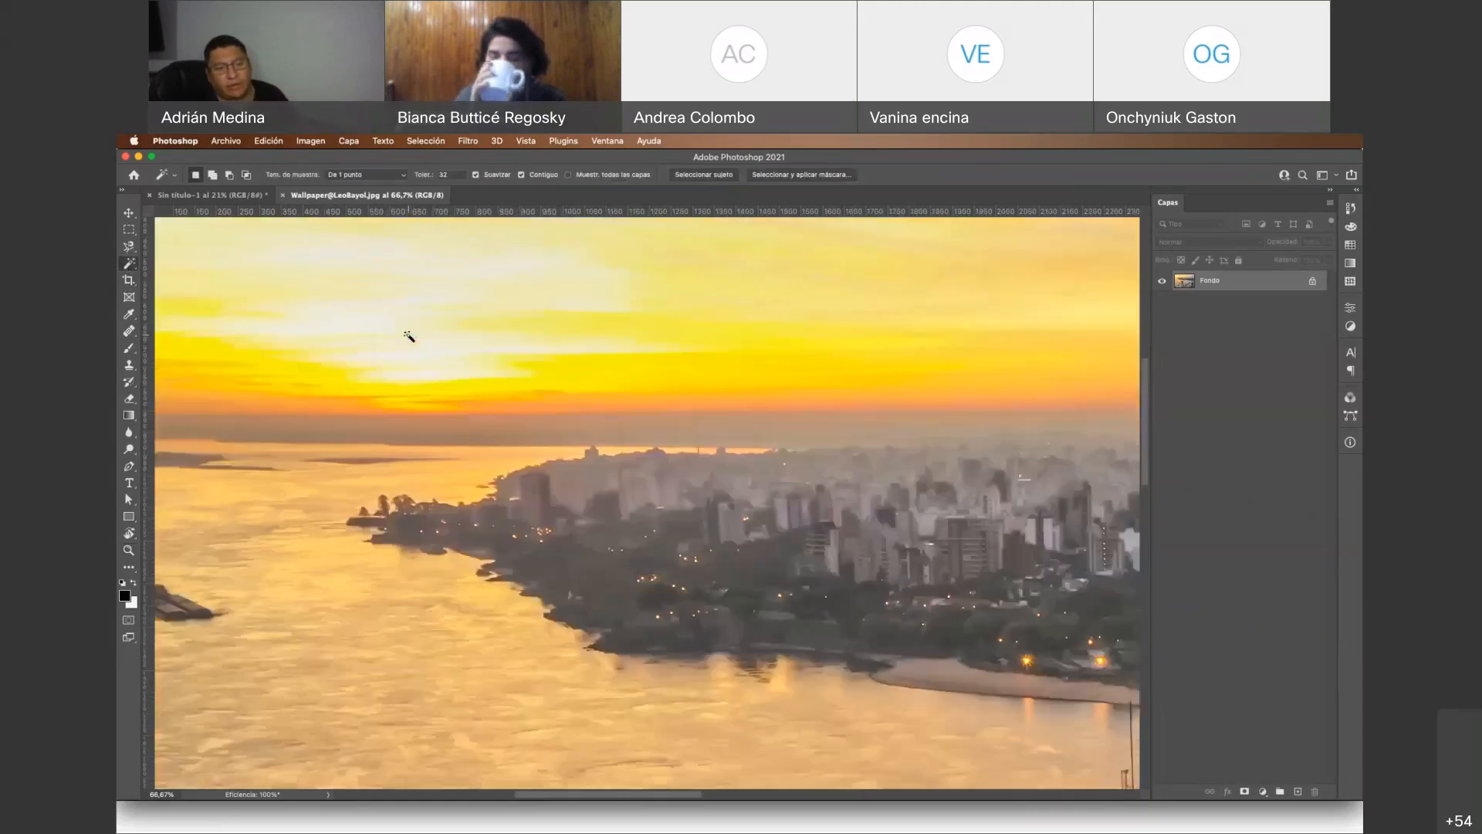
{"action": "scroll", "coordinate": [409, 336], "scroll_direction": "down", "scroll_amount": 3}
{"action": "scroll", "coordinate": [408, 336], "scroll_direction": "right", "scroll_amount": 10}
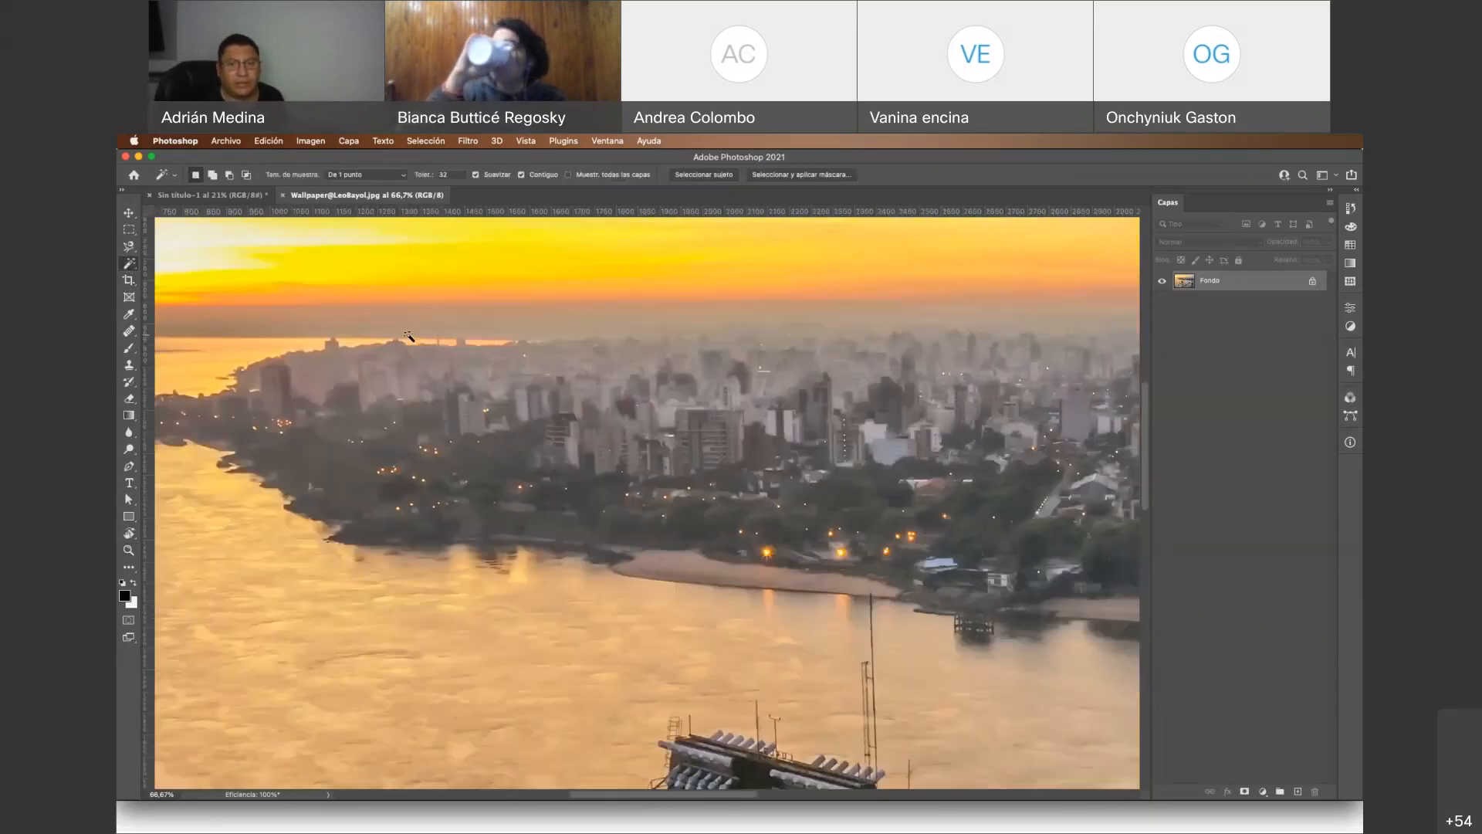
{"action": "scroll", "coordinate": [408, 336], "scroll_direction": "up", "scroll_amount": 3}
{"action": "scroll", "coordinate": [409, 336], "scroll_direction": "down", "scroll_amount": 2}
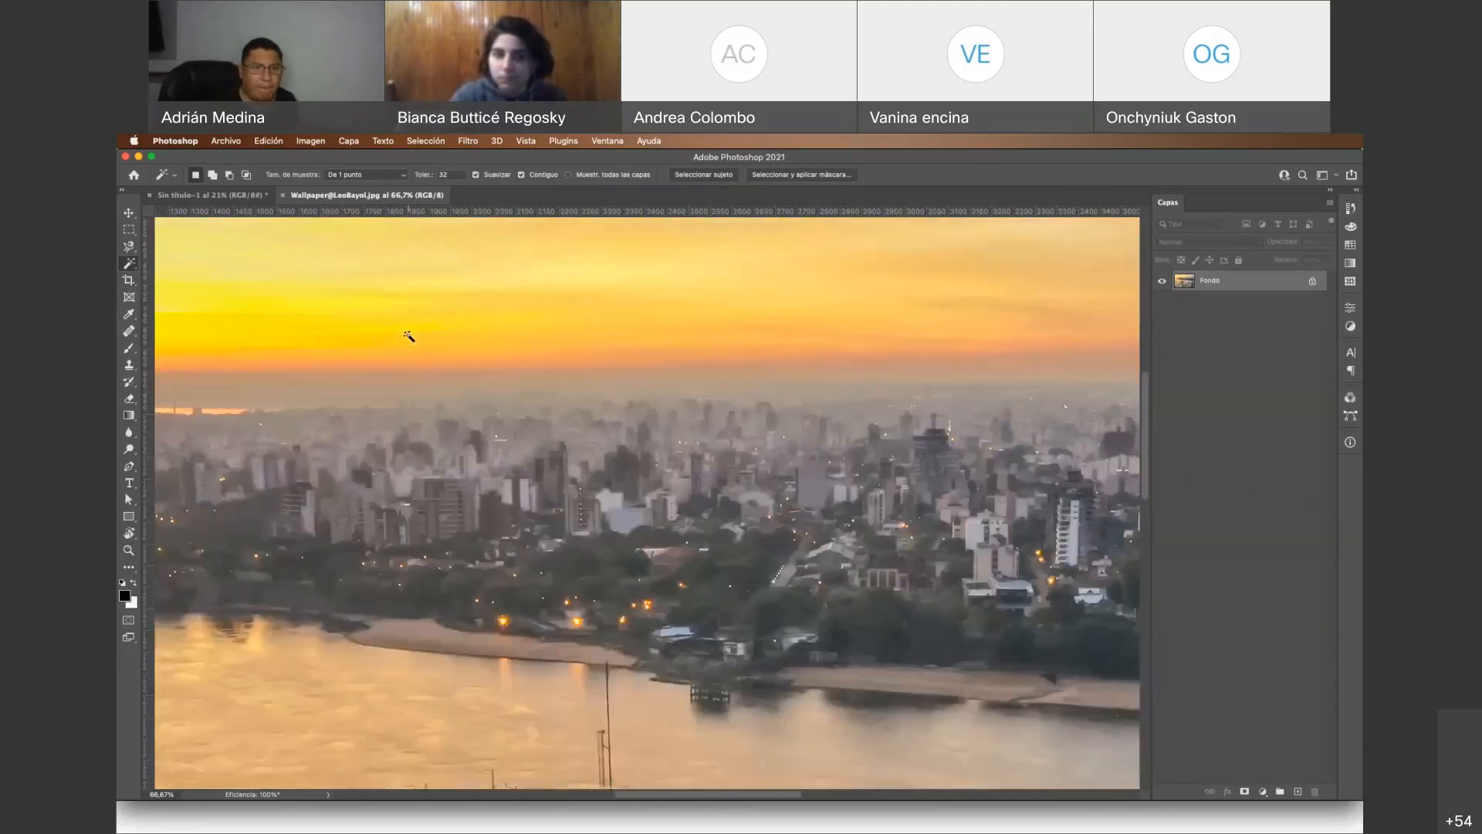
{"action": "scroll", "coordinate": [413, 344], "scroll_direction": "down", "scroll_amount": 5}
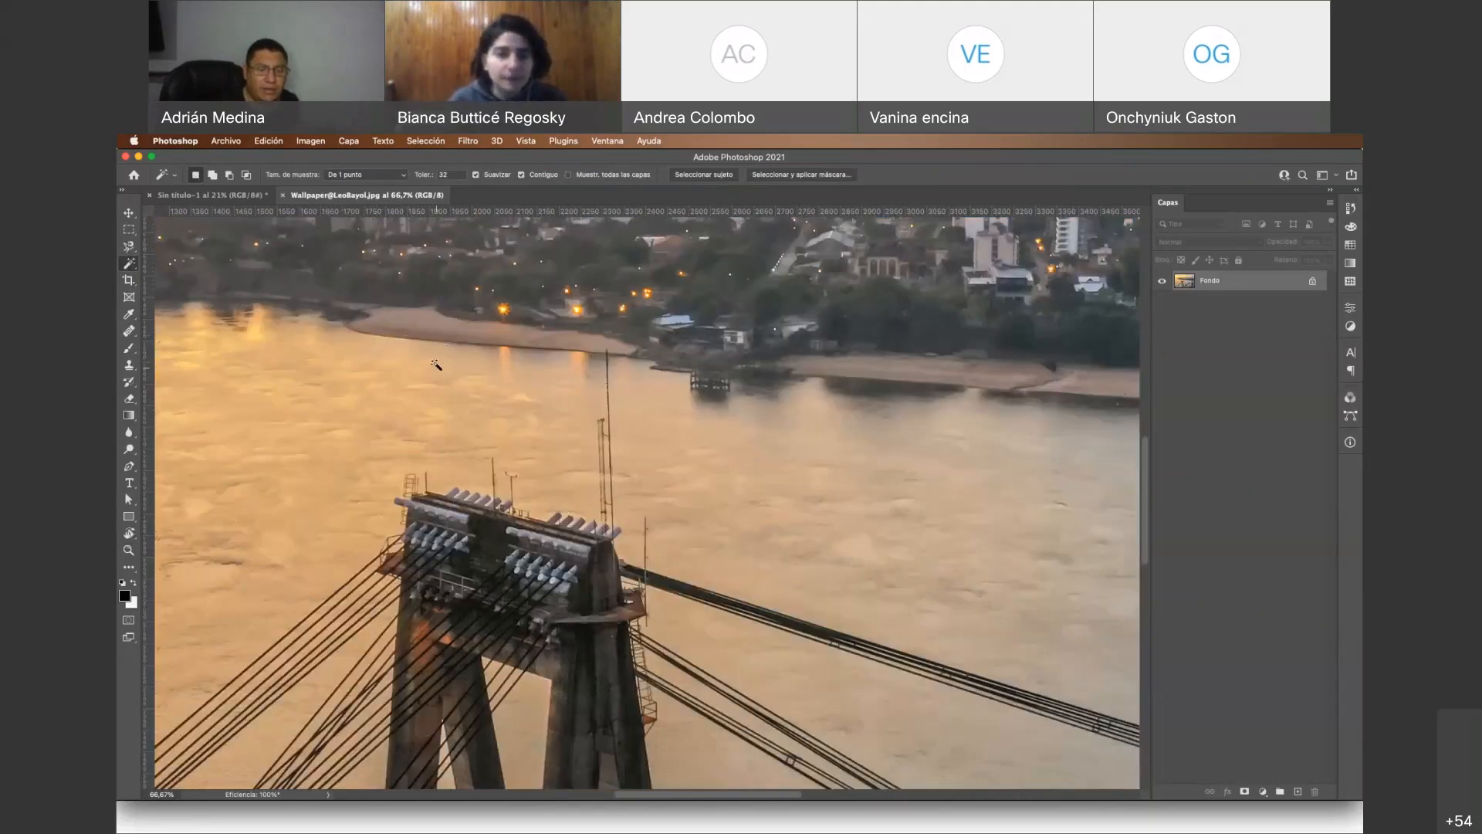
{"action": "scroll", "coordinate": [437, 365], "scroll_direction": "left", "scroll_amount": 8}
{"action": "left_click", "coordinate": [409, 423]}
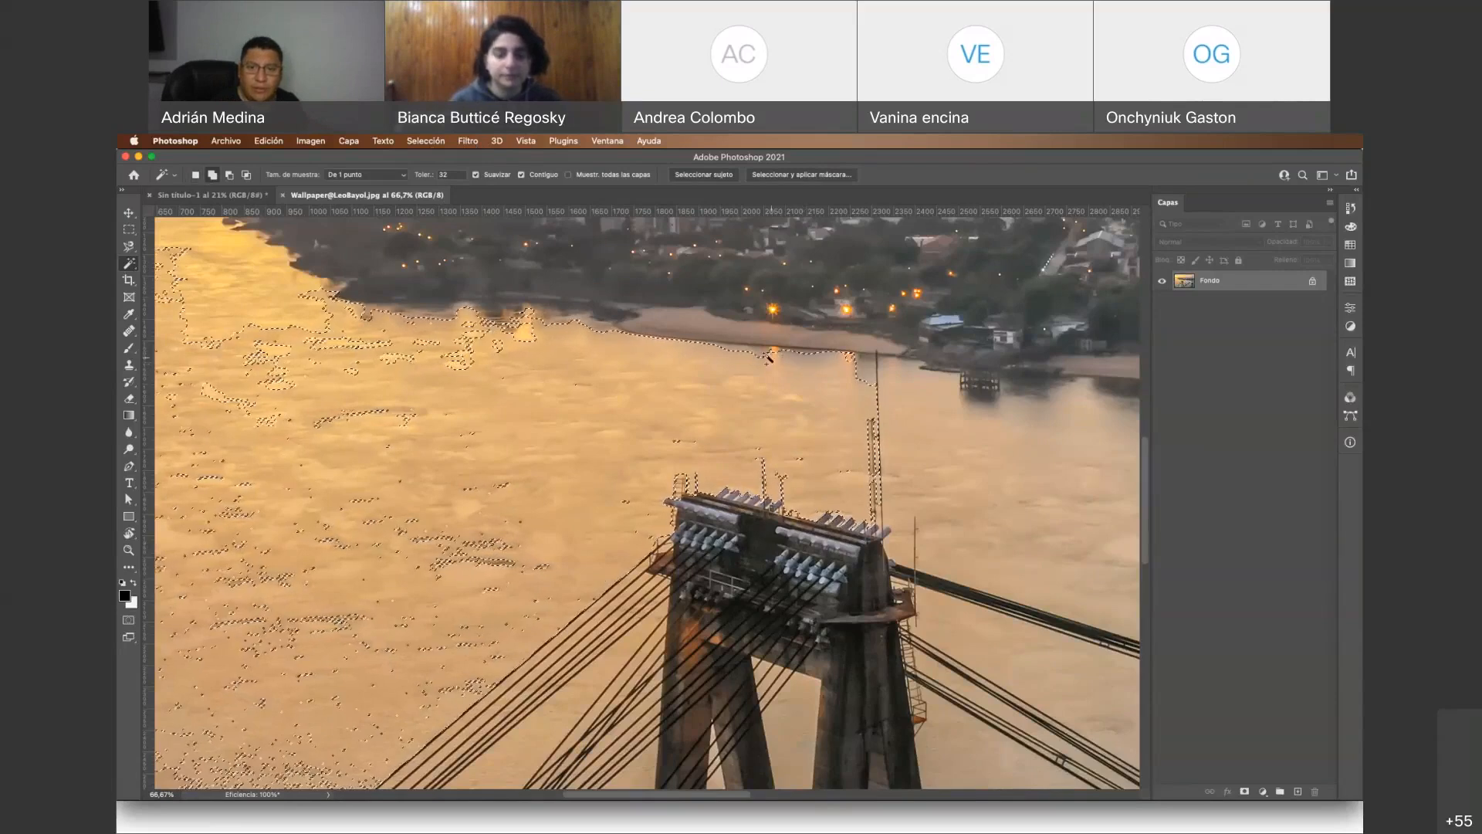
{"action": "left_click", "coordinate": [378, 422], "text": "shift"}
{"action": "left_click", "coordinate": [281, 344], "text": "shift"}
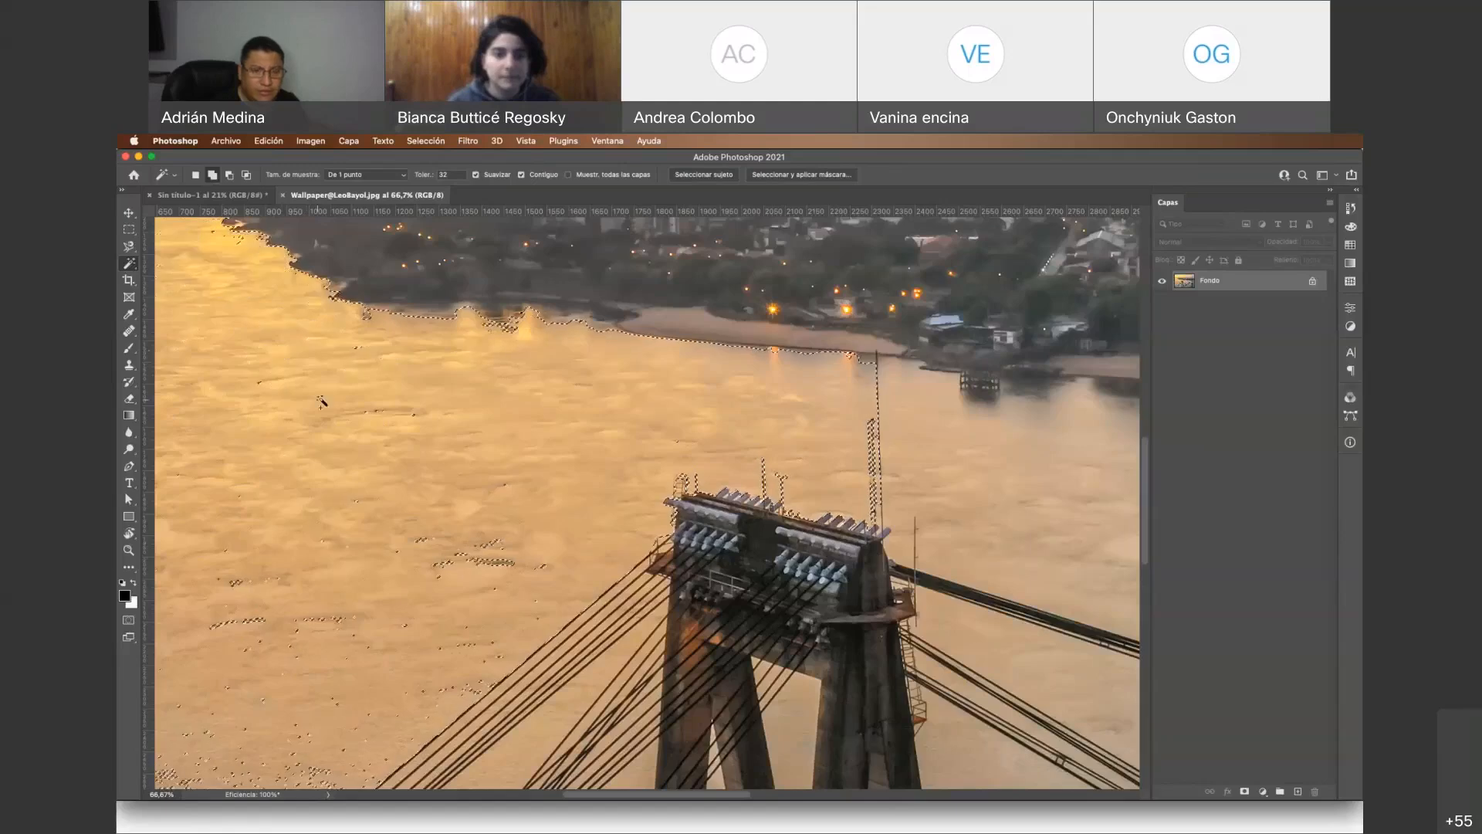
Add rectangular marquee areas over the unselected specks in the mid-river water, the last one about 820 by 436 px
{"action": "scroll", "coordinate": [322, 401], "scroll_direction": "left", "scroll_amount": 5}
{"action": "scroll", "coordinate": [395, 408], "scroll_direction": "down", "scroll_amount": 1}
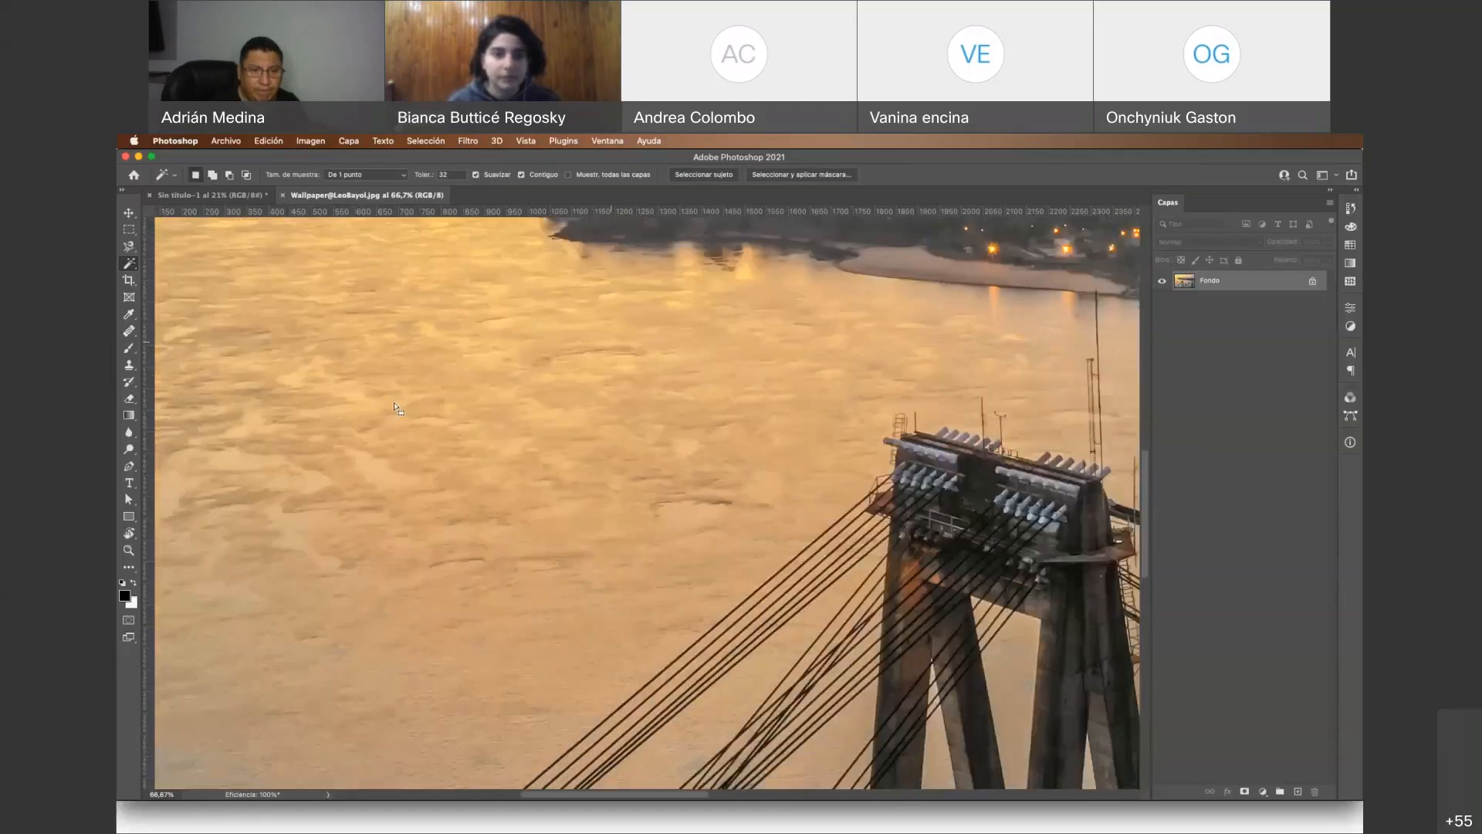
{"action": "scroll", "coordinate": [396, 408], "scroll_direction": "down", "scroll_amount": 4}
{"action": "scroll", "coordinate": [395, 408], "scroll_direction": "left", "scroll_amount": 1}
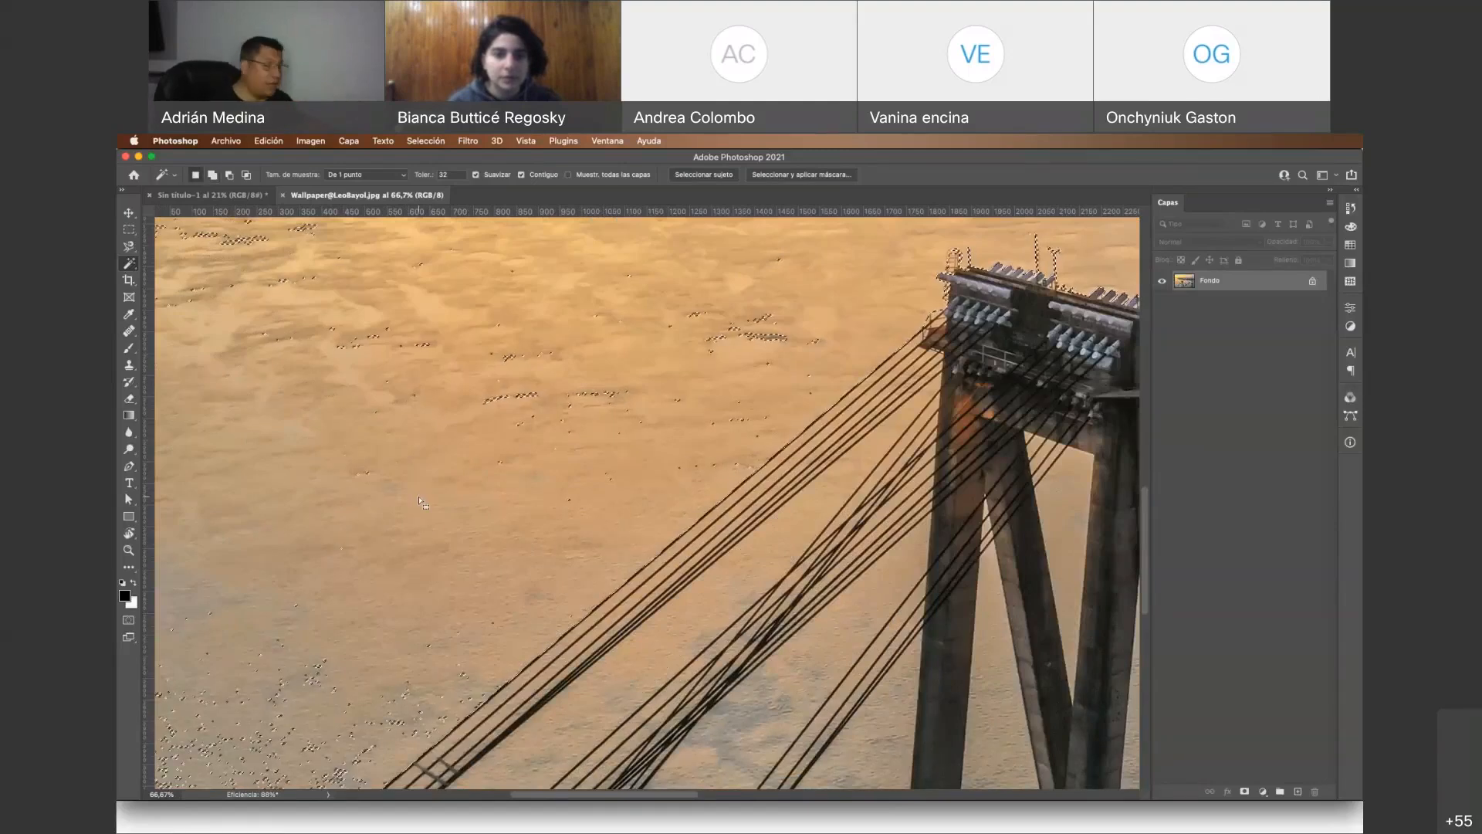
{"action": "key", "text": "z"}
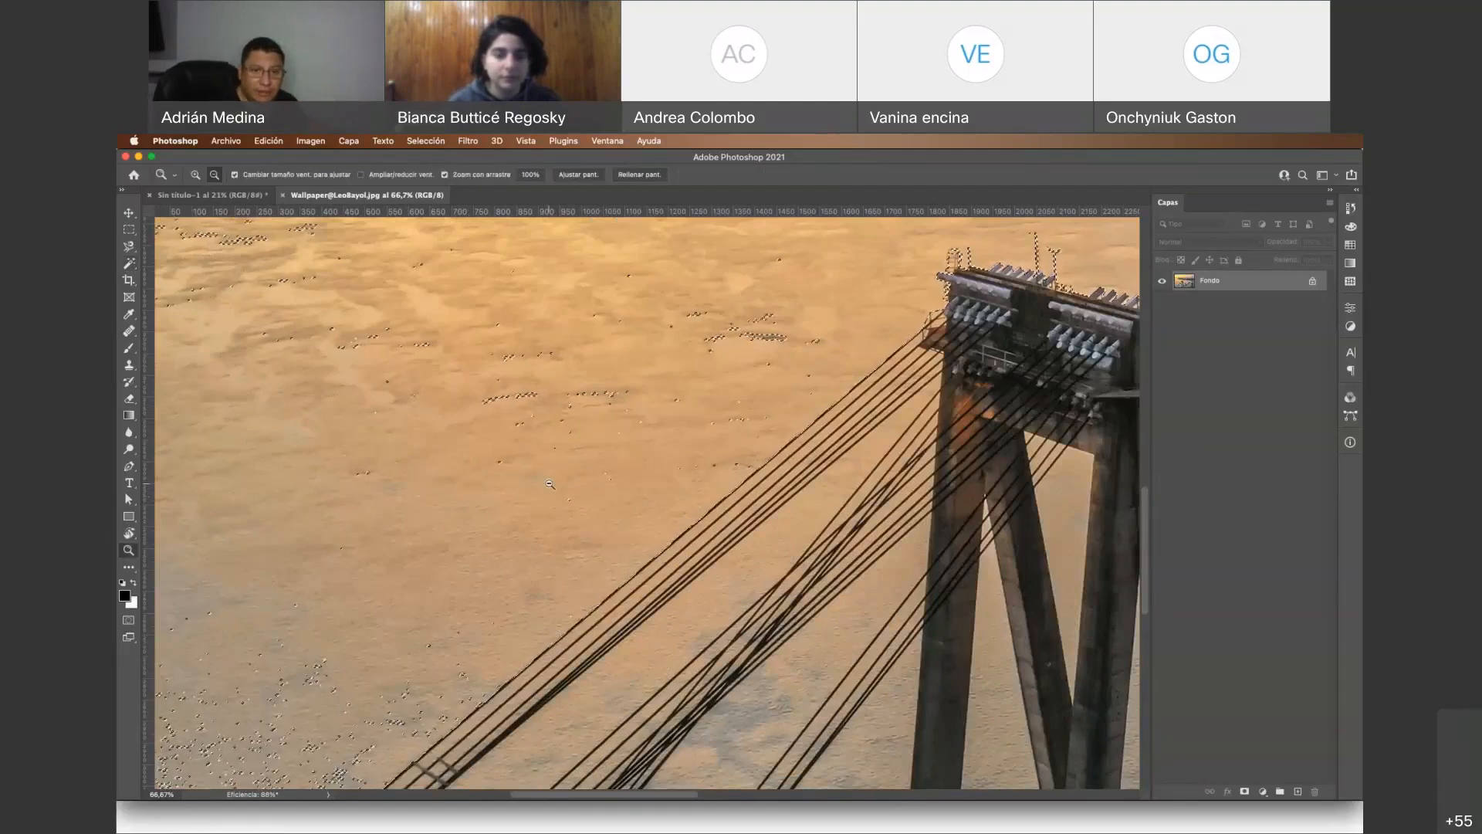
{"action": "left_click", "coordinate": [550, 484]}
{"action": "left_click", "coordinate": [544, 446]}
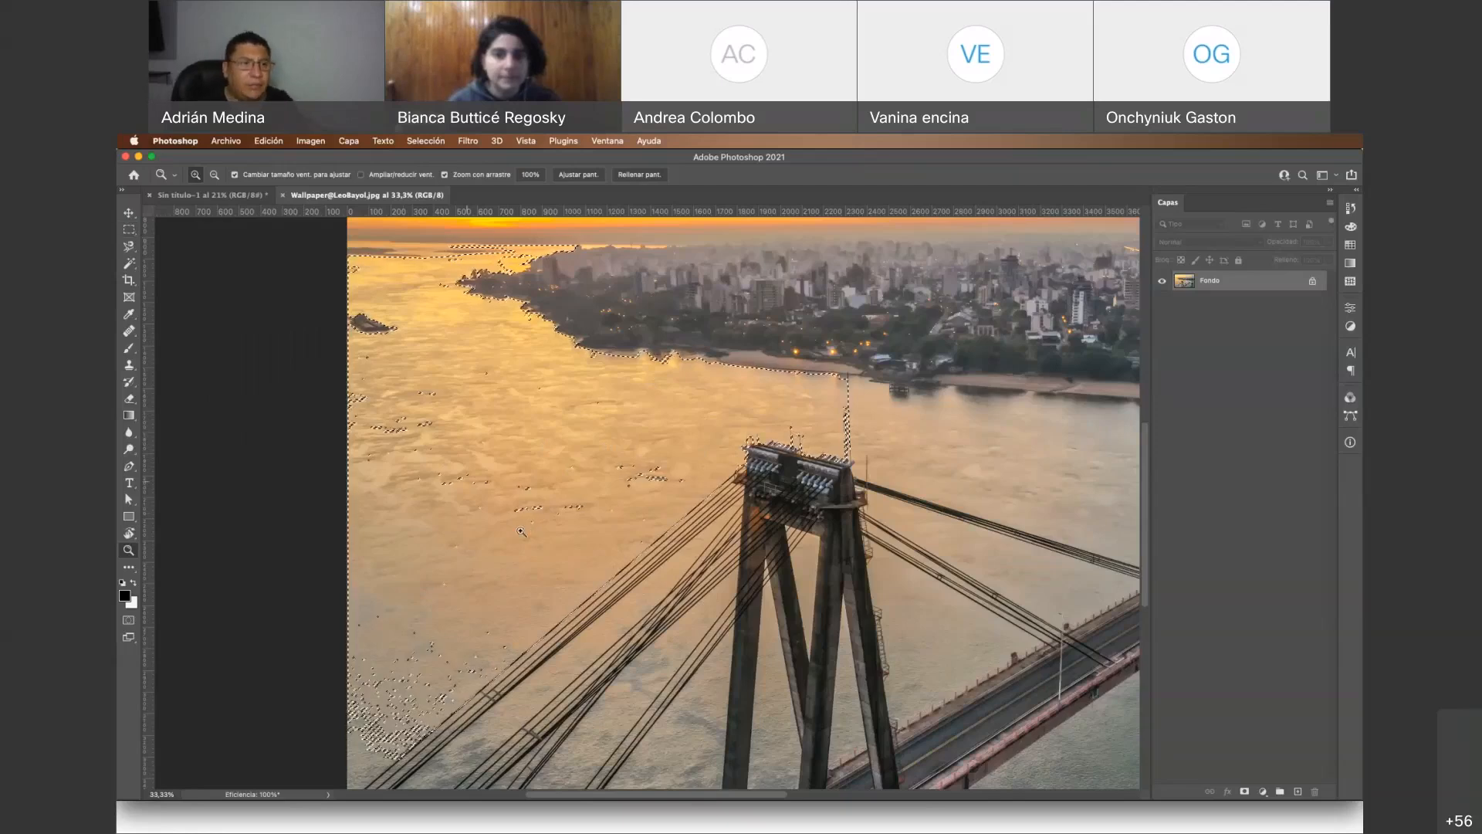
{"action": "left_click", "coordinate": [129, 230]}
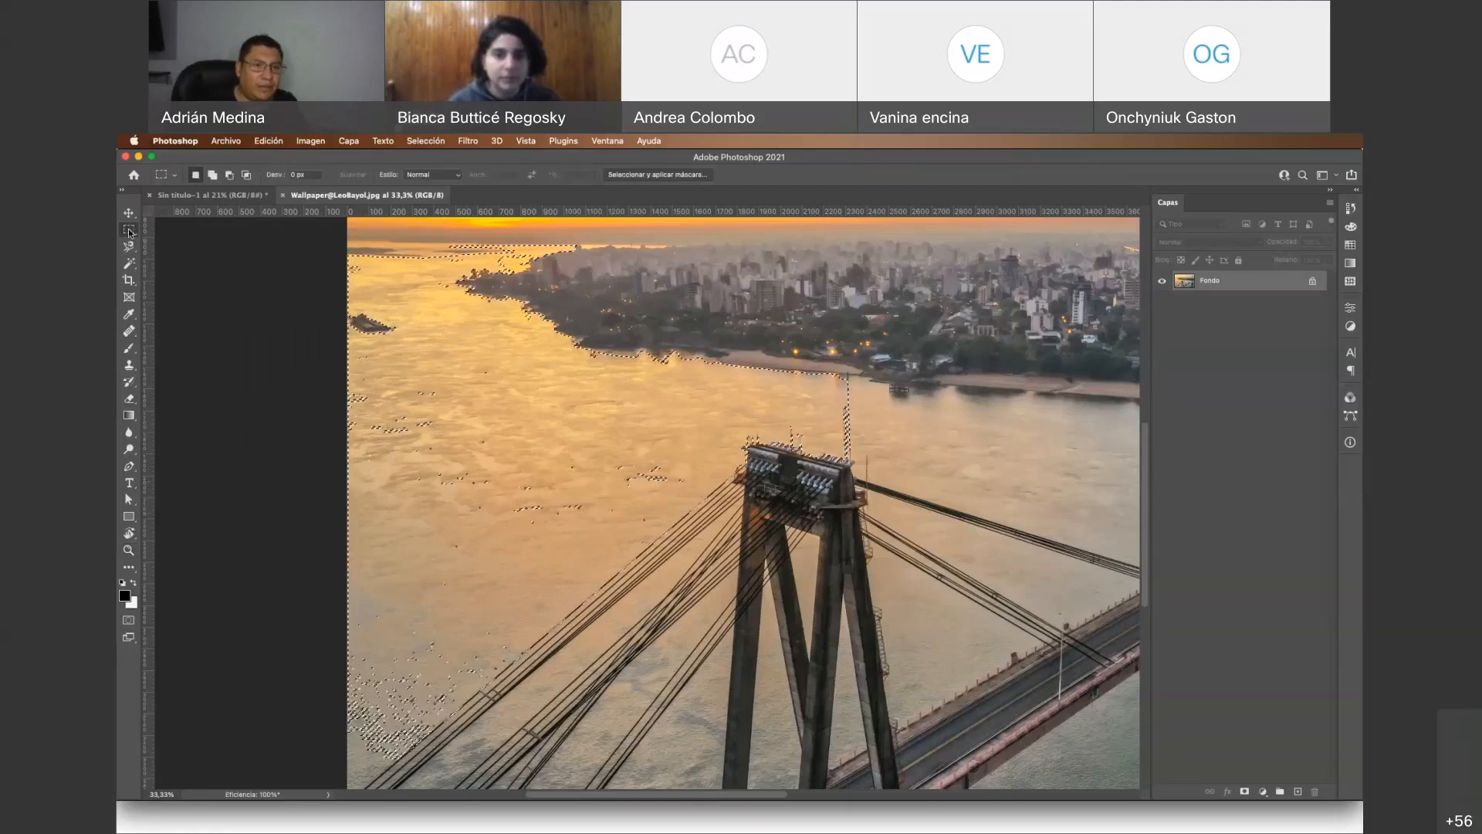
{"action": "left_click_drag", "start_coordinate": [348, 298], "coordinate": [455, 575]}
{"action": "mouse_move", "coordinate": [418, 427]}
{"action": "left_mouse_down"}
{"action": "mouse_move", "coordinate": [679, 515]}
{"action": "mouse_move", "coordinate": [677, 503]}
{"action": "left_mouse_up"}
{"action": "left_click_drag", "start_coordinate": [409, 438], "coordinate": [588, 533]}
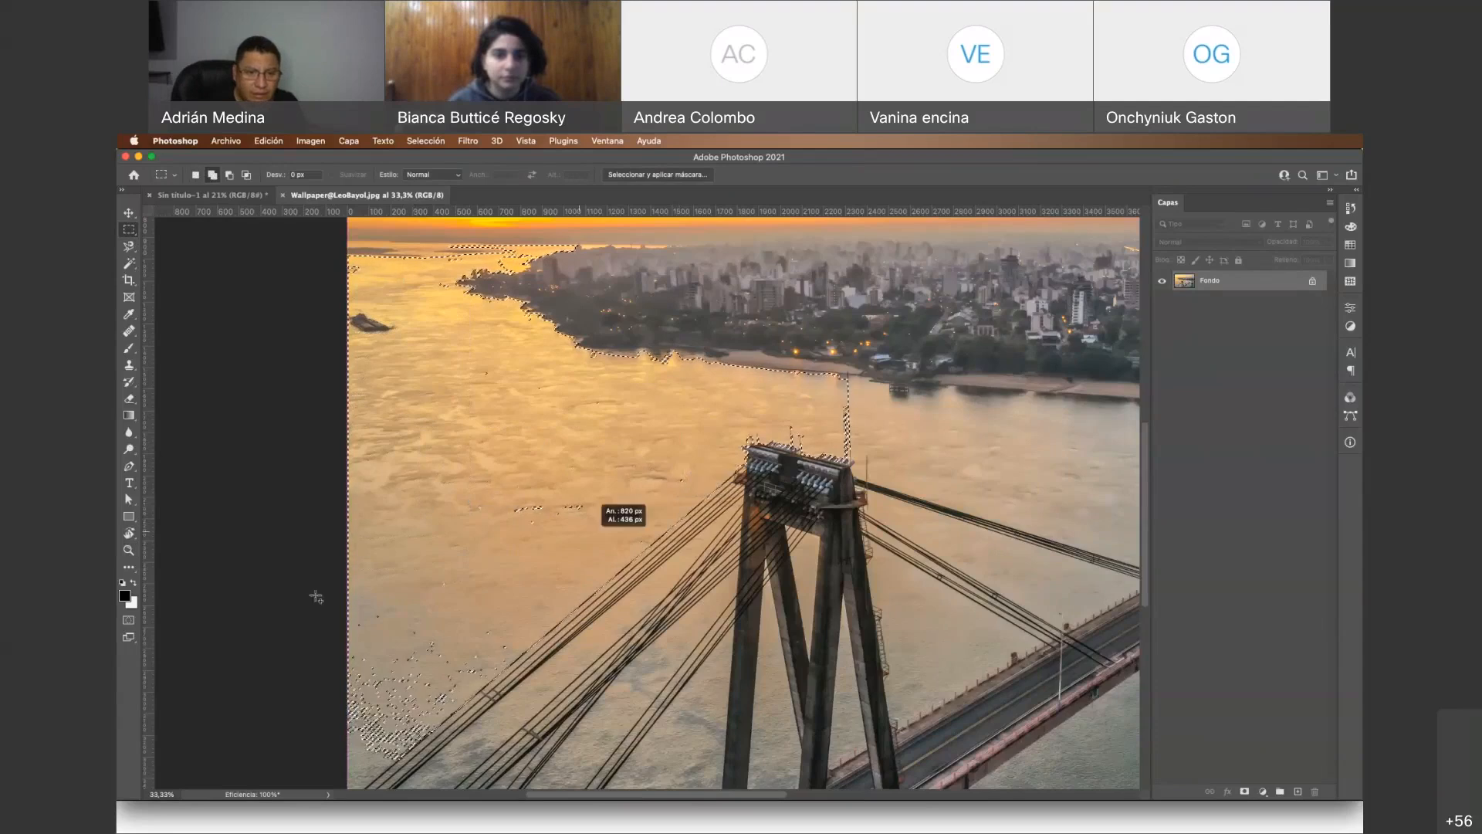
Add small rectangular marquee areas to the selection over leftover specks along the photo's edge and in the water
{"action": "left_click_drag", "start_coordinate": [316, 596], "coordinate": [381, 714]}
{"action": "scroll", "coordinate": [398, 438], "scroll_direction": "down", "scroll_amount": 5}
{"action": "left_click_drag", "start_coordinate": [398, 438], "coordinate": [444, 502]}
{"action": "scroll", "coordinate": [444, 502], "scroll_direction": "down", "scroll_amount": 1}
{"action": "scroll", "coordinate": [376, 477], "scroll_direction": "up", "scroll_amount": 5}
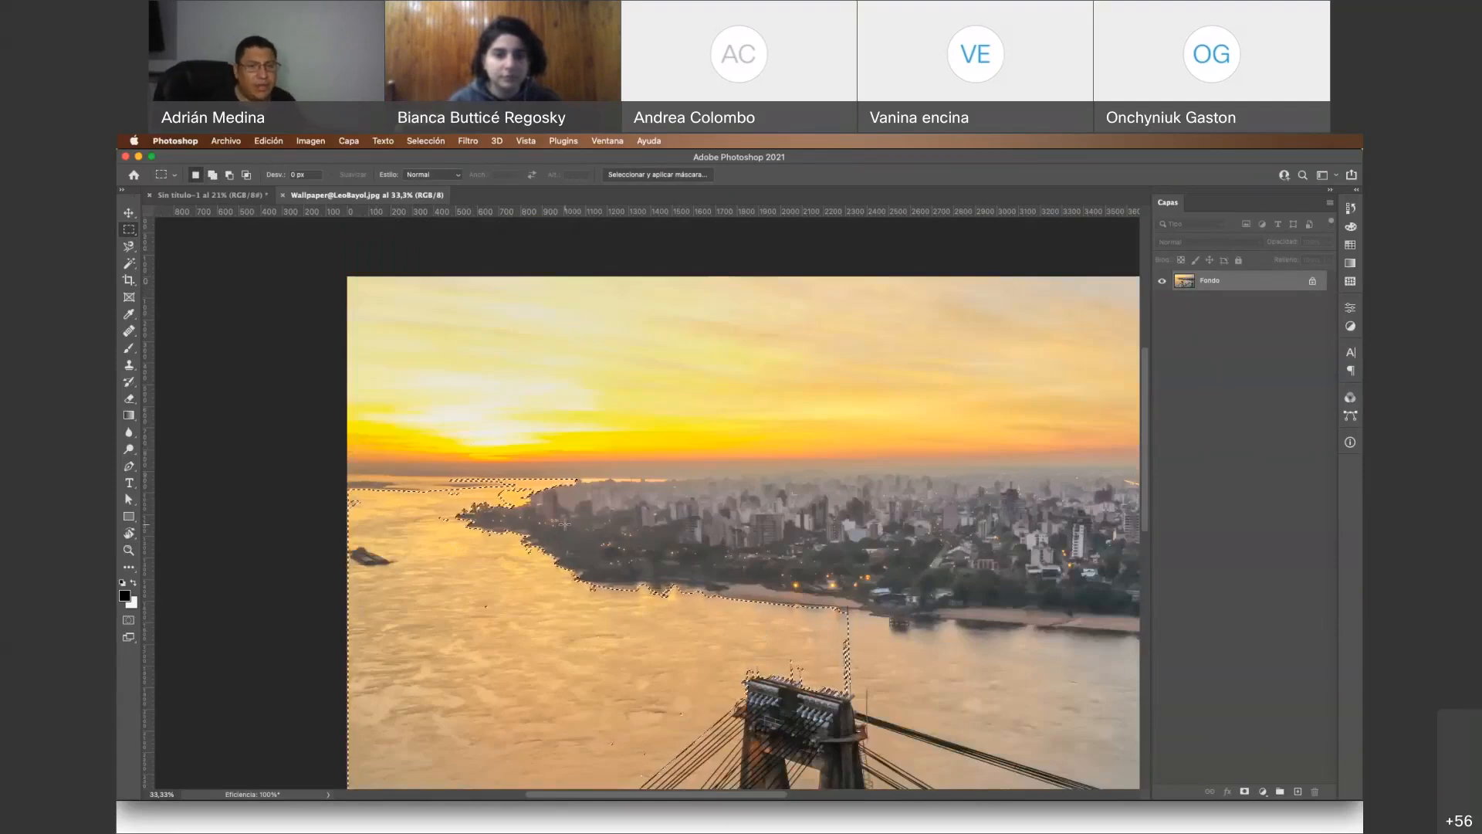
View the river selection as a Quick Mask overlay and return to standard mode
{"action": "scroll", "coordinate": [564, 524], "scroll_direction": "down", "scroll_amount": 5}
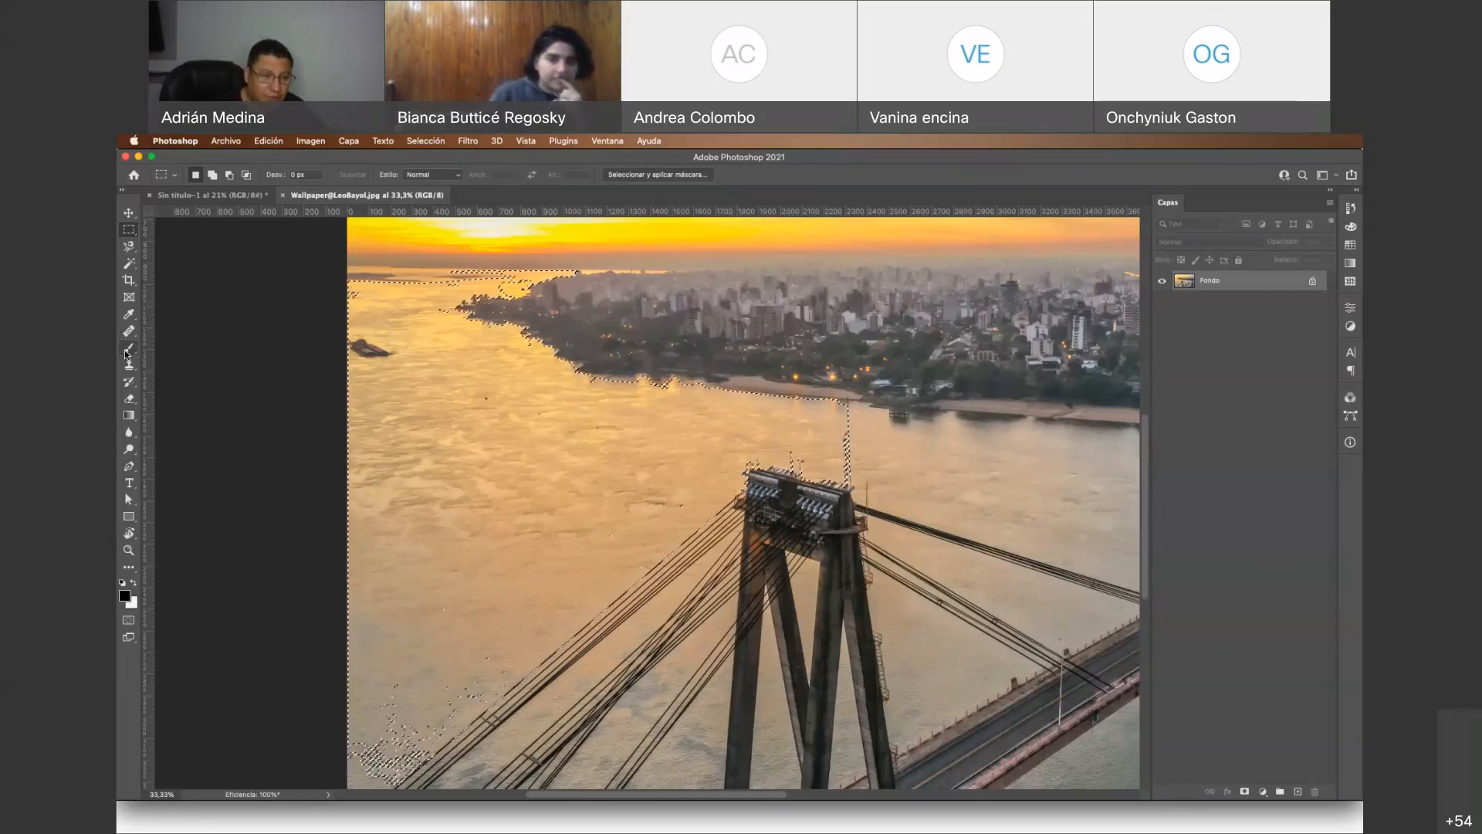
{"action": "left_click", "coordinate": [129, 621]}
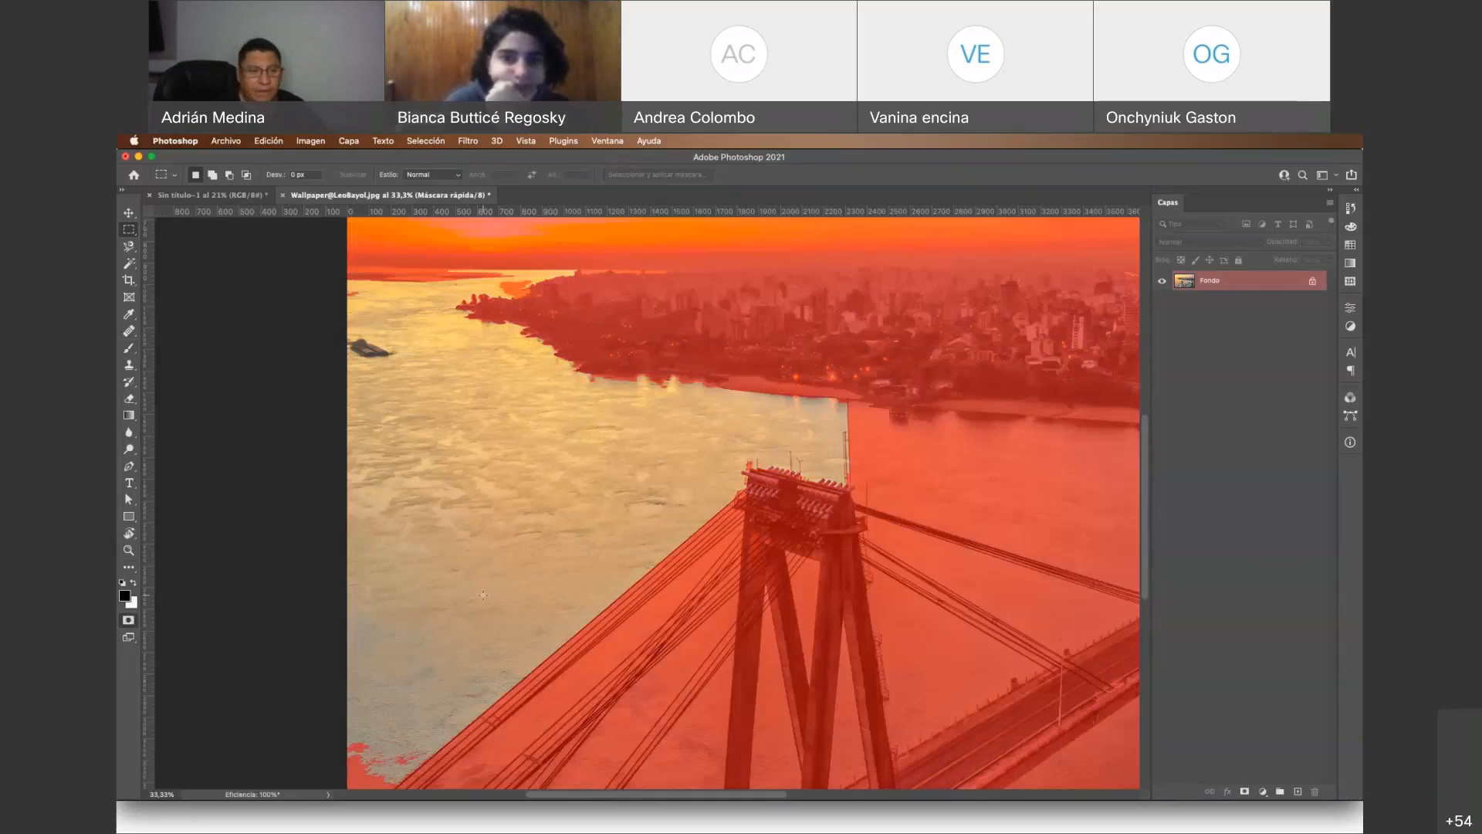
{"action": "left_click", "coordinate": [128, 622]}
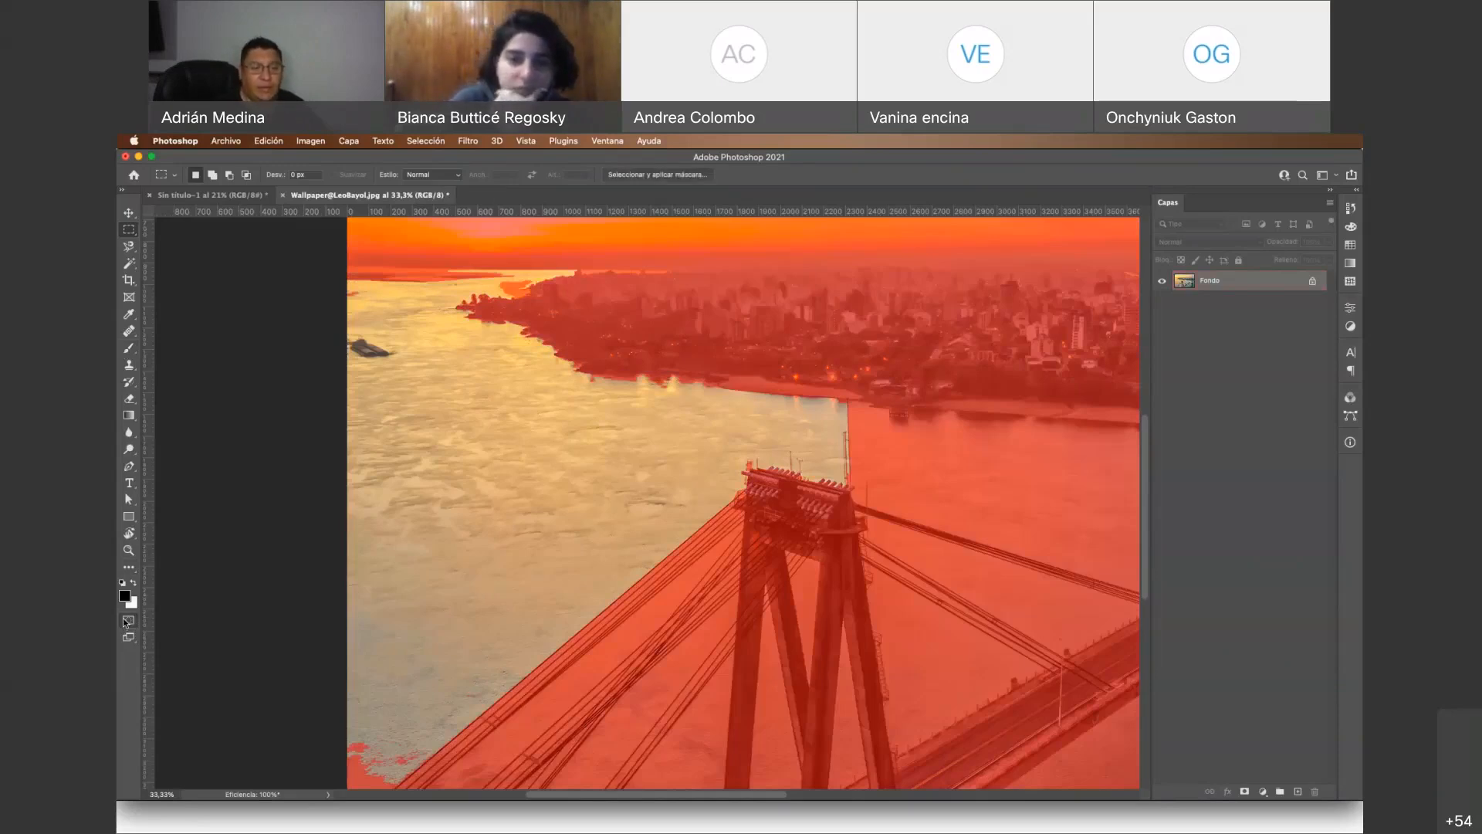
Set the Quick Mask to color the selected areas in bright green (RGB 150, 255, 0) and turn the mask on
{"action": "double_click", "coordinate": [127, 622]}
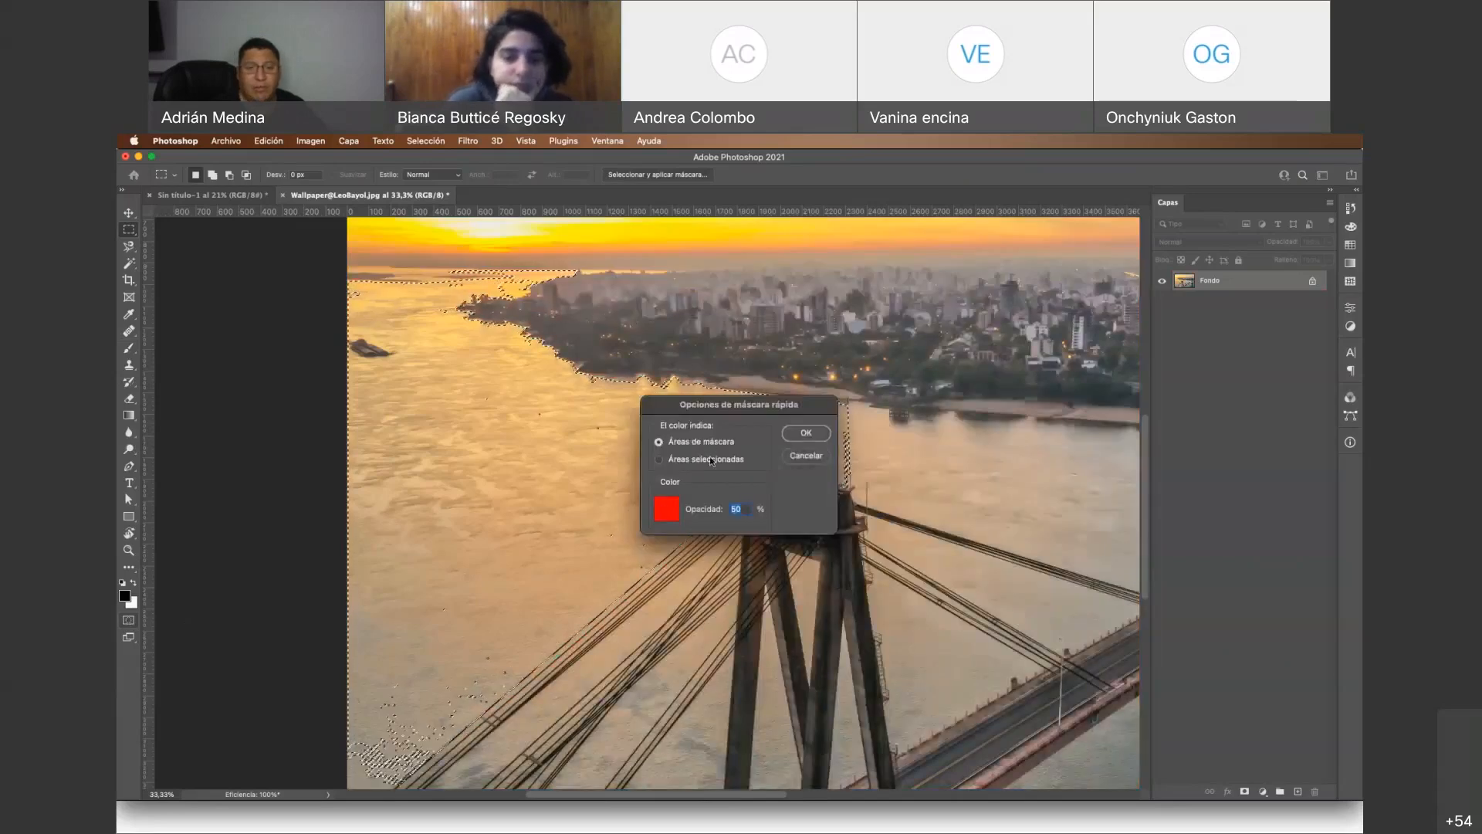
{"action": "left_click", "coordinate": [658, 460]}
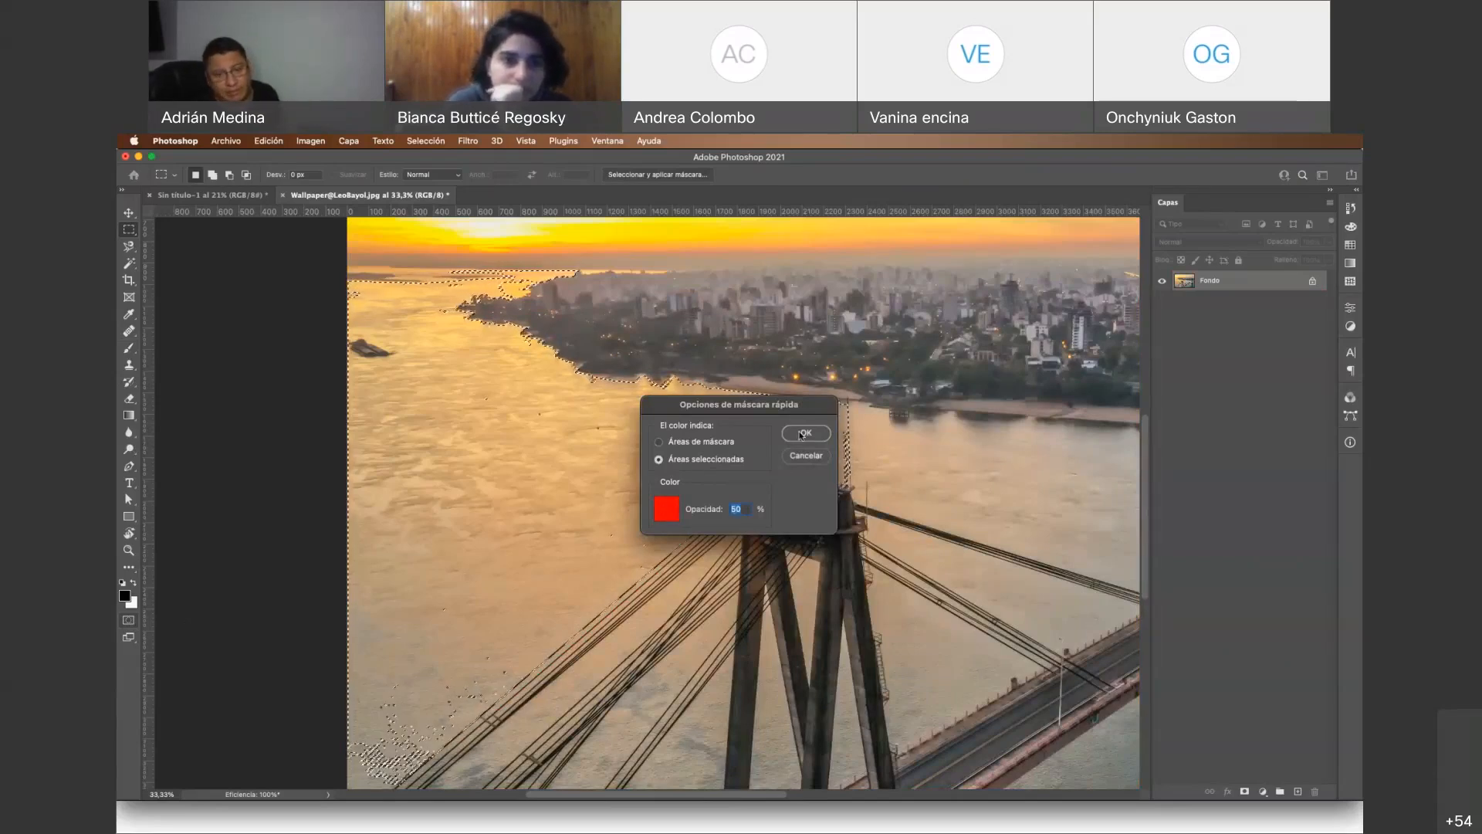
{"action": "left_click", "coordinate": [665, 508]}
{"action": "left_click", "coordinate": [800, 662]}
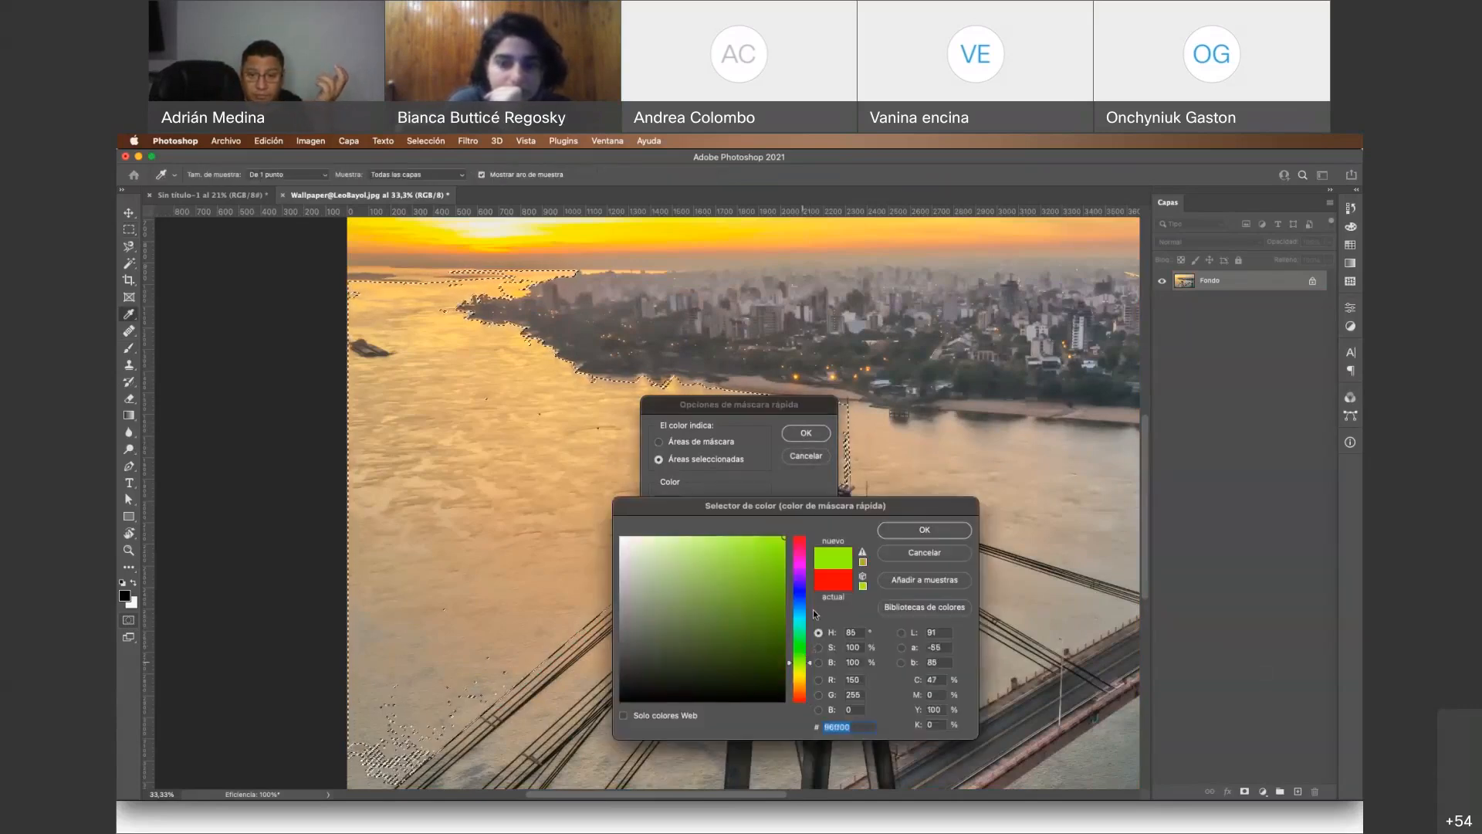
{"action": "left_click", "coordinate": [924, 529]}
{"action": "left_click", "coordinate": [806, 433]}
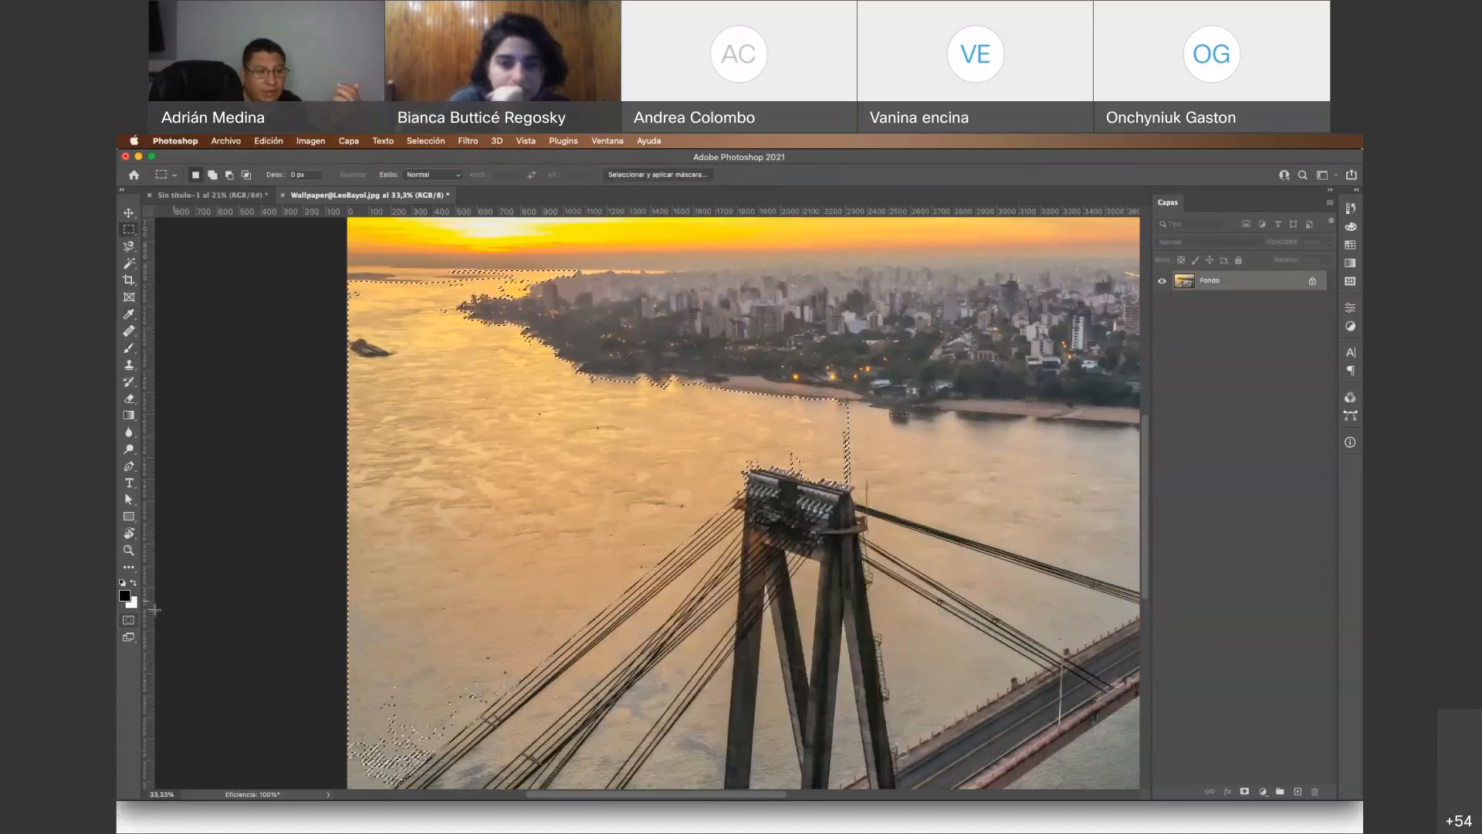
{"action": "left_click", "coordinate": [128, 620]}
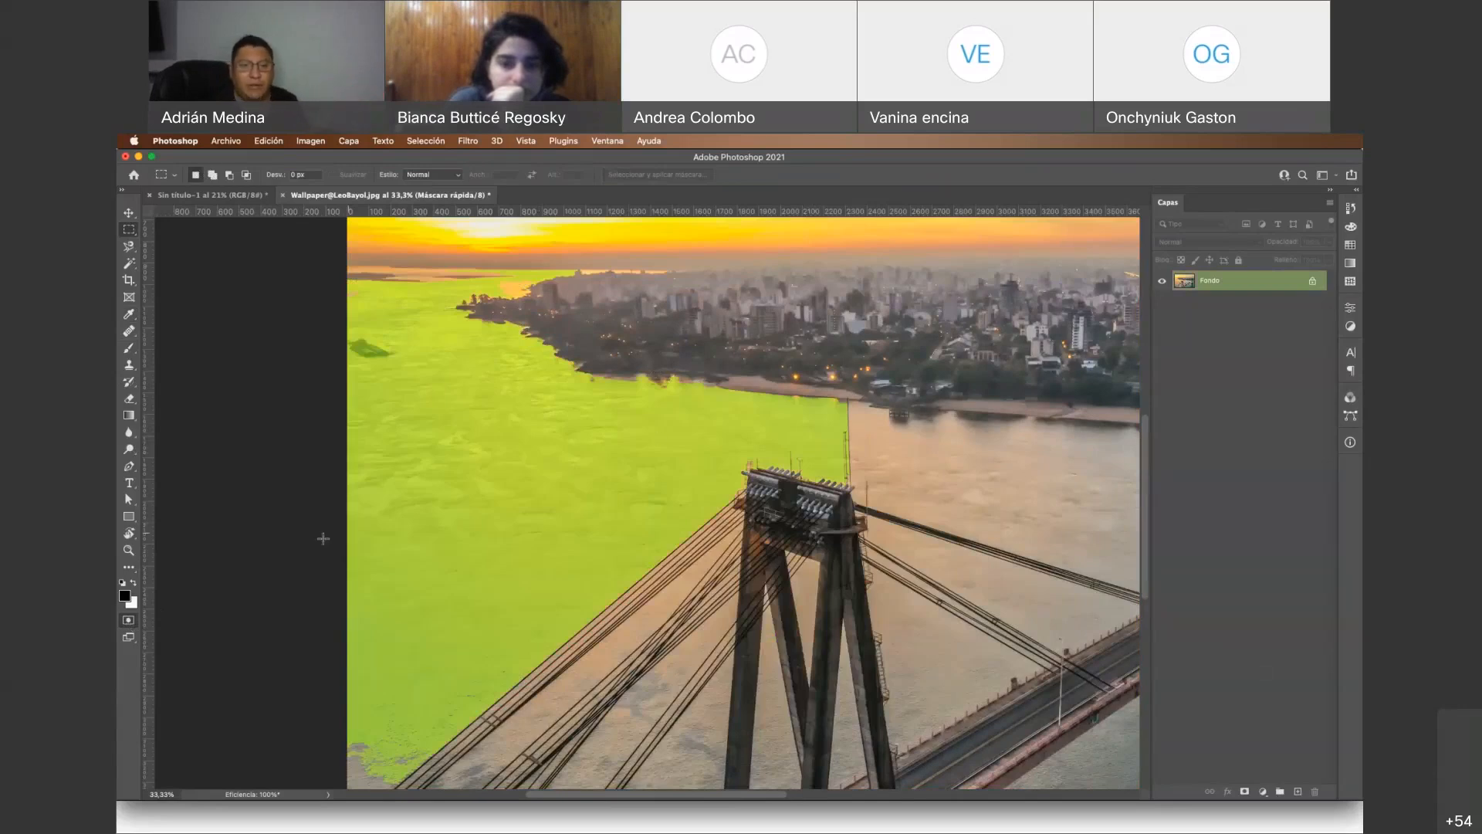
Set the Quick Mask color to red (ff0000) and turn the mask on over the river
{"action": "double_click", "coordinate": [126, 618]}
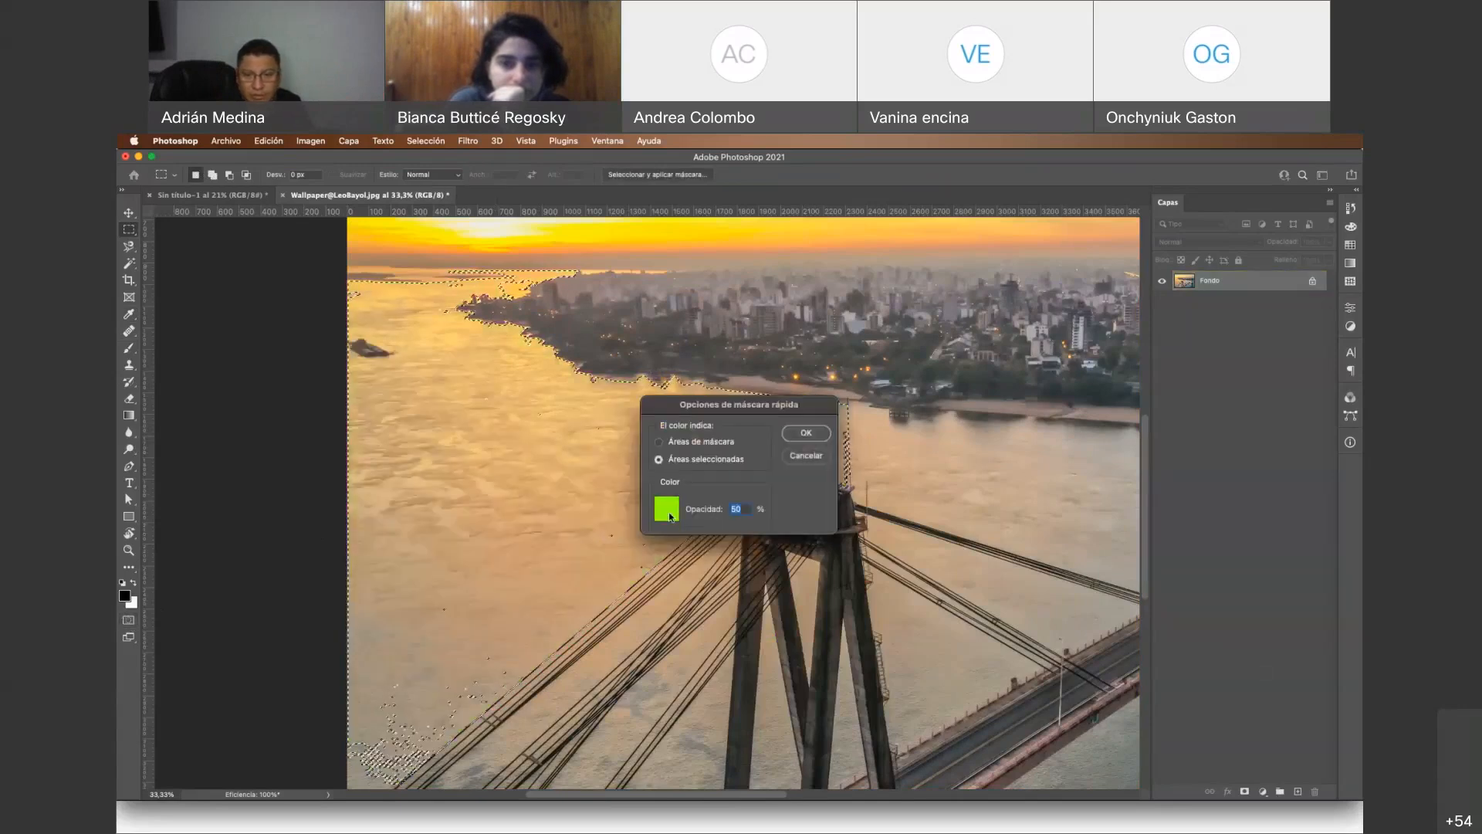
{"action": "left_click", "coordinate": [667, 509]}
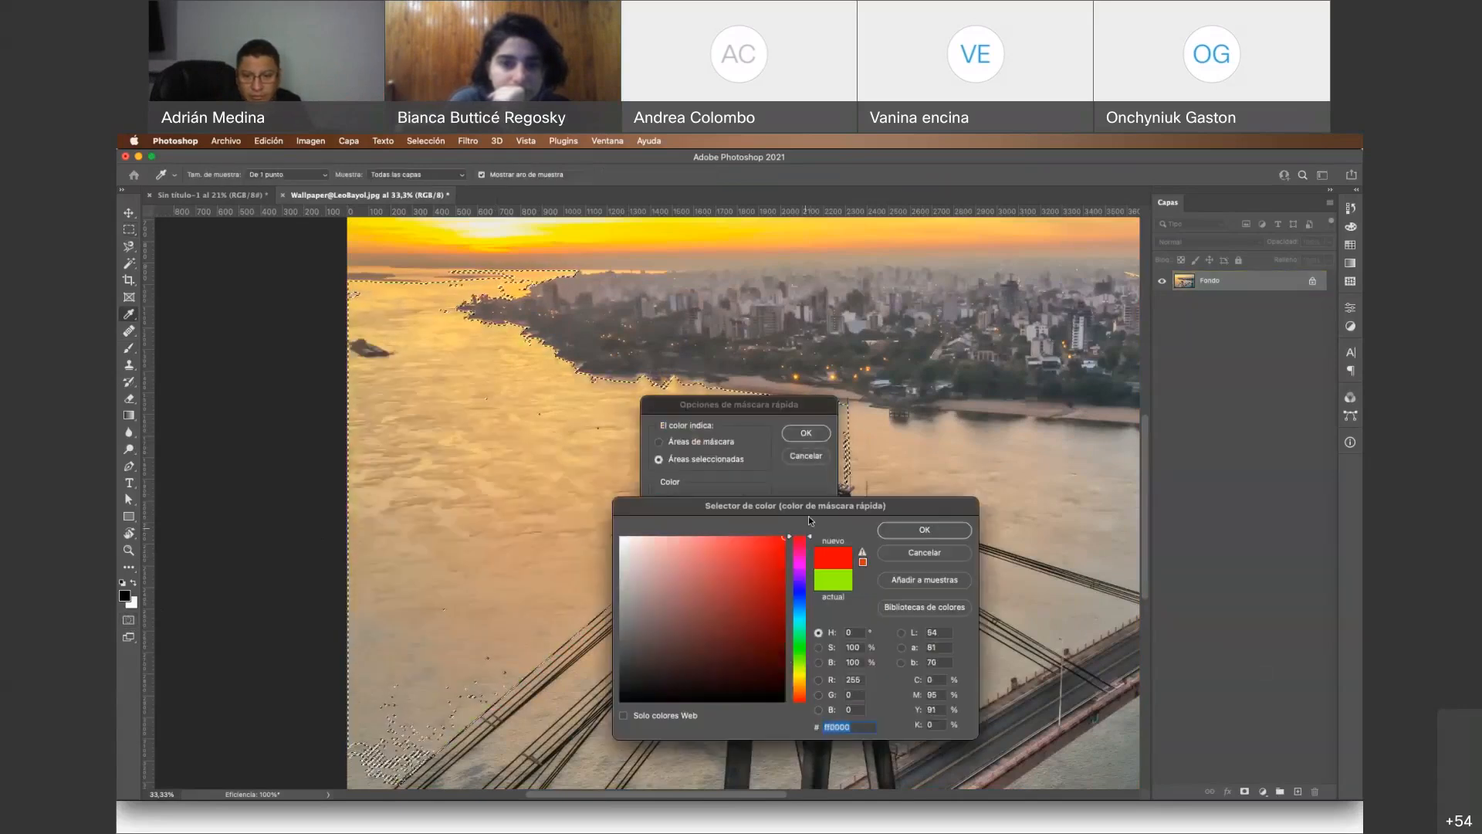
{"action": "left_click", "coordinate": [913, 538]}
{"action": "left_click", "coordinate": [806, 433]}
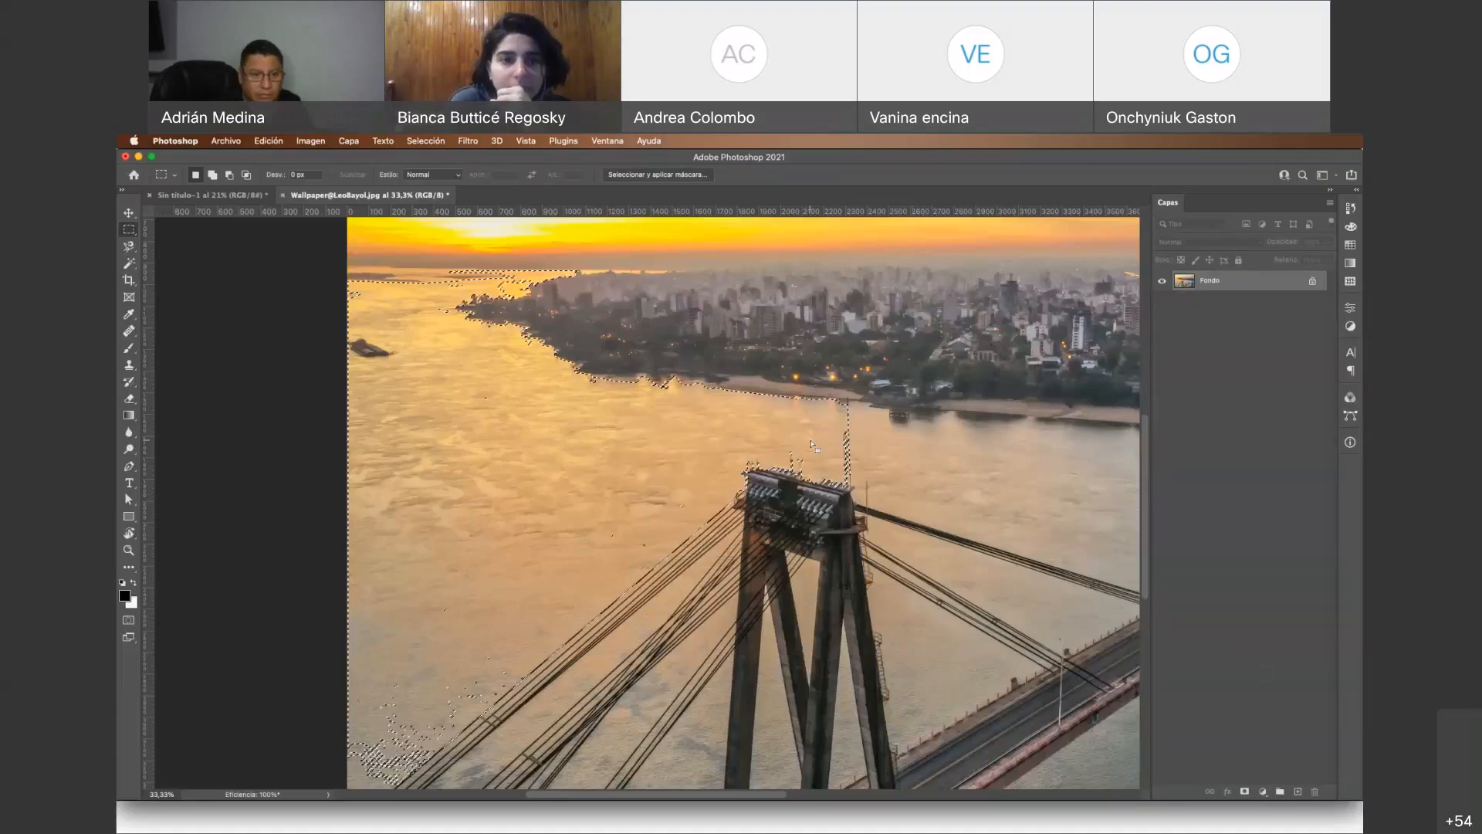
{"action": "left_click", "coordinate": [127, 620]}
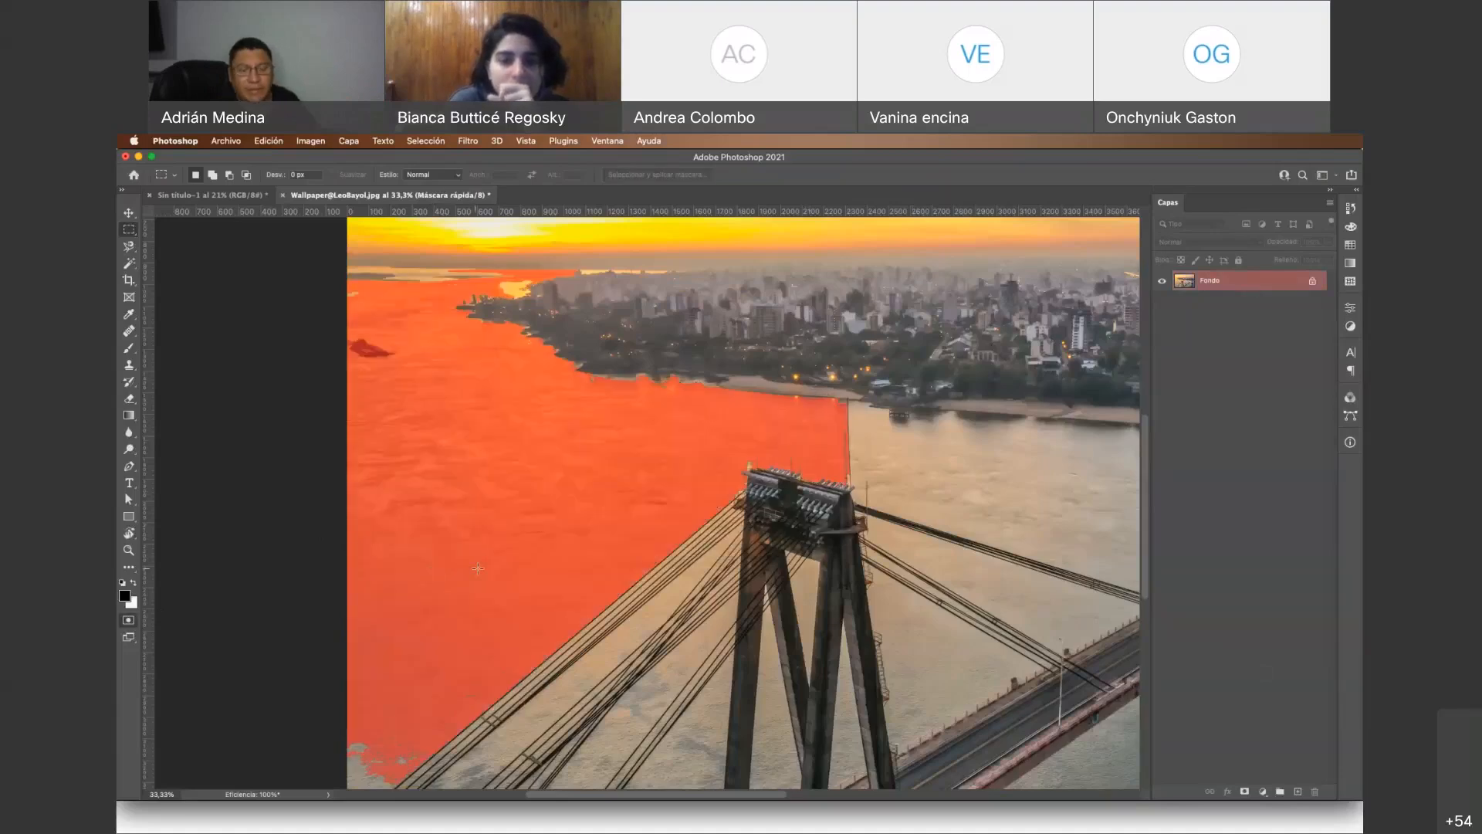
Paint a horizontal white Brush stroke across the red mask on the river to remove that strip from it
{"action": "scroll", "coordinate": [478, 568], "scroll_direction": "down", "scroll_amount": 2}
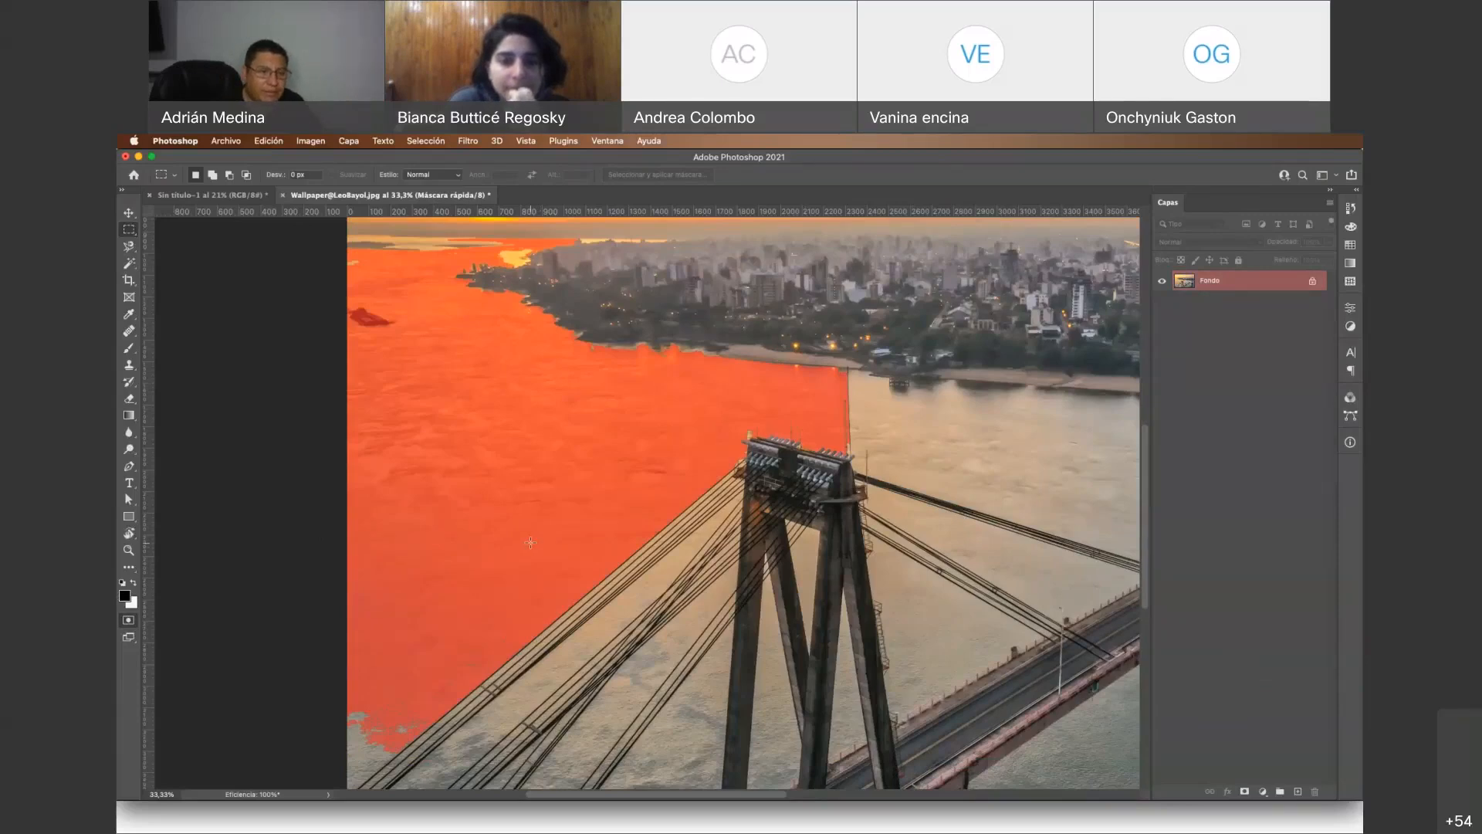
{"action": "scroll", "coordinate": [530, 542], "scroll_direction": "down", "scroll_amount": 4}
{"action": "scroll", "coordinate": [531, 542], "scroll_direction": "left", "scroll_amount": 6}
{"action": "left_click", "coordinate": [129, 350]}
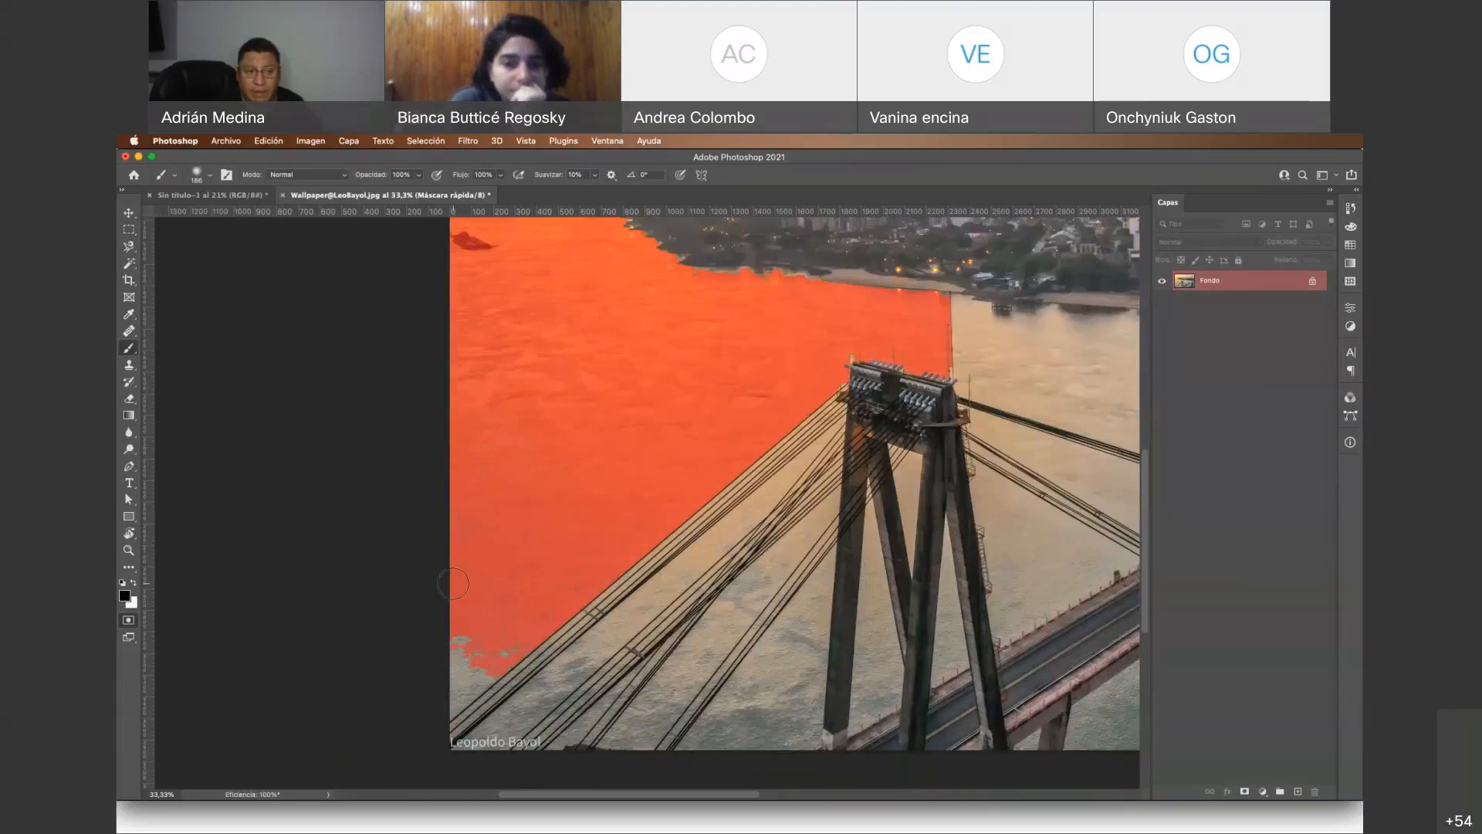
{"action": "left_click", "coordinate": [133, 584]}
{"action": "left_click_drag", "start_coordinate": [482, 369], "coordinate": [644, 373]}
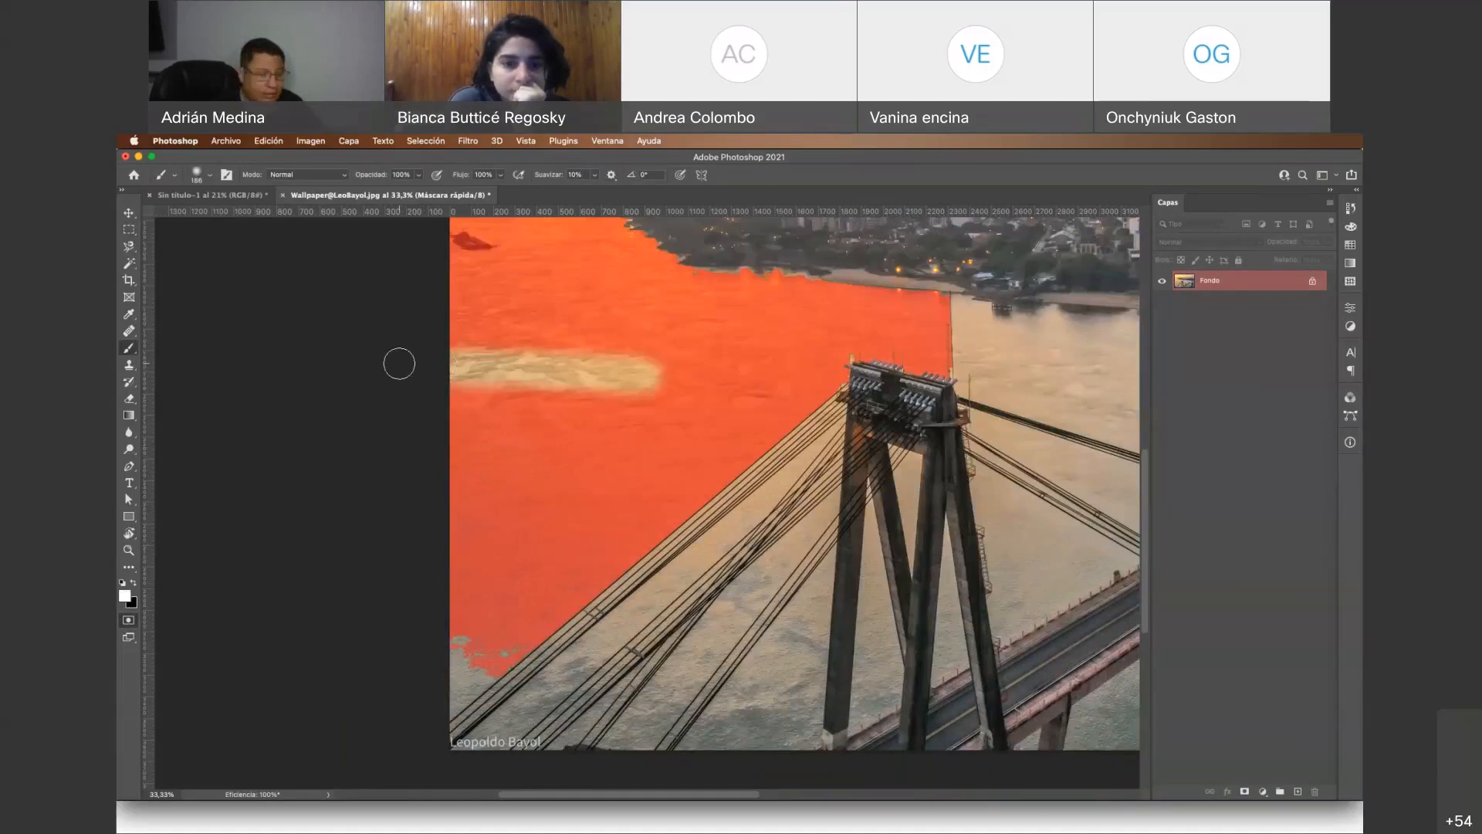
Exit Quick Mask to standard mode and convert the locked Fondo background into a regular layer named Capa 0
{"action": "key", "text": "z"}
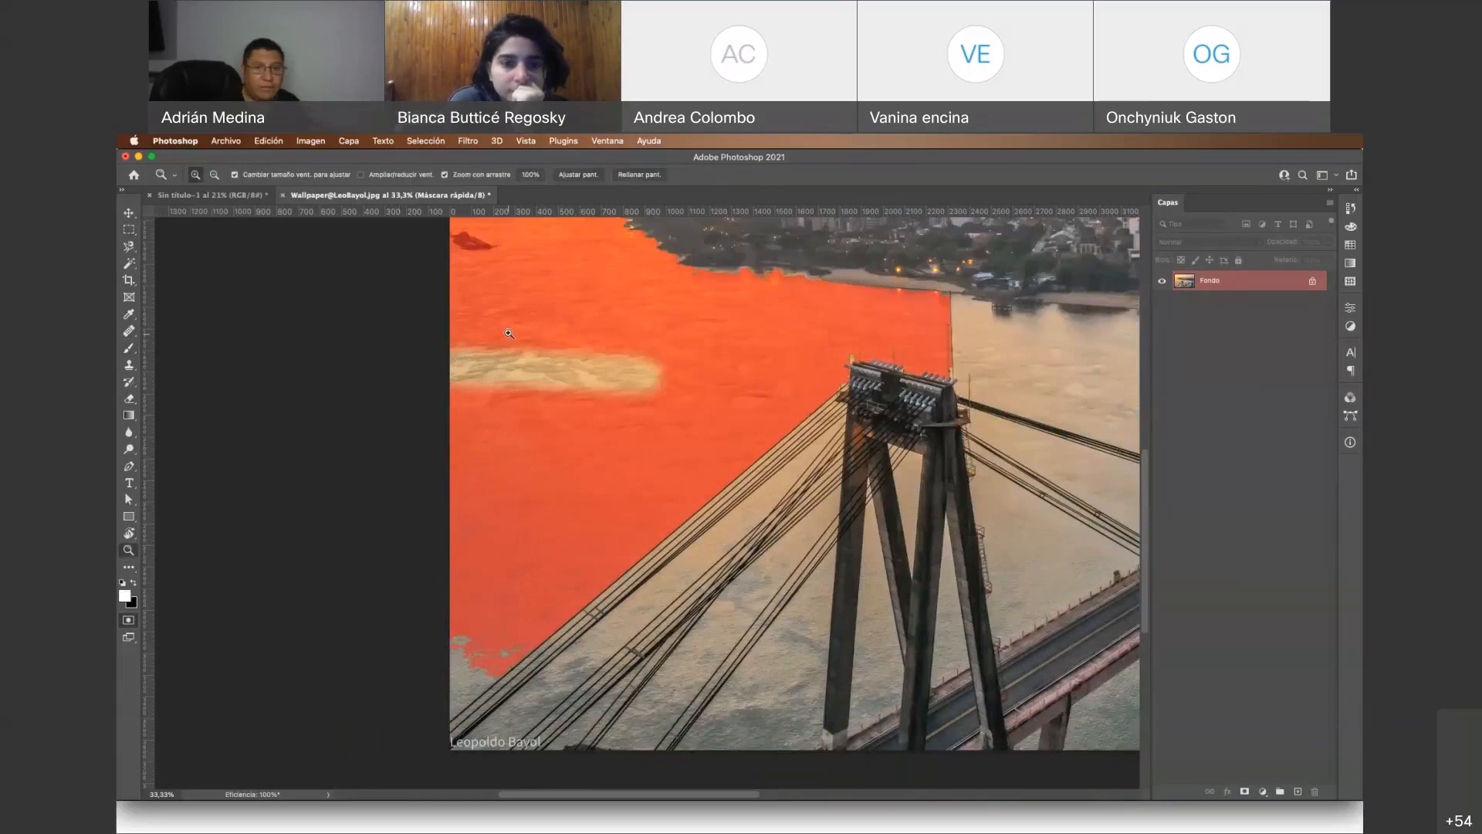
{"action": "left_click_drag", "start_coordinate": [508, 333], "coordinate": [357, 583]}
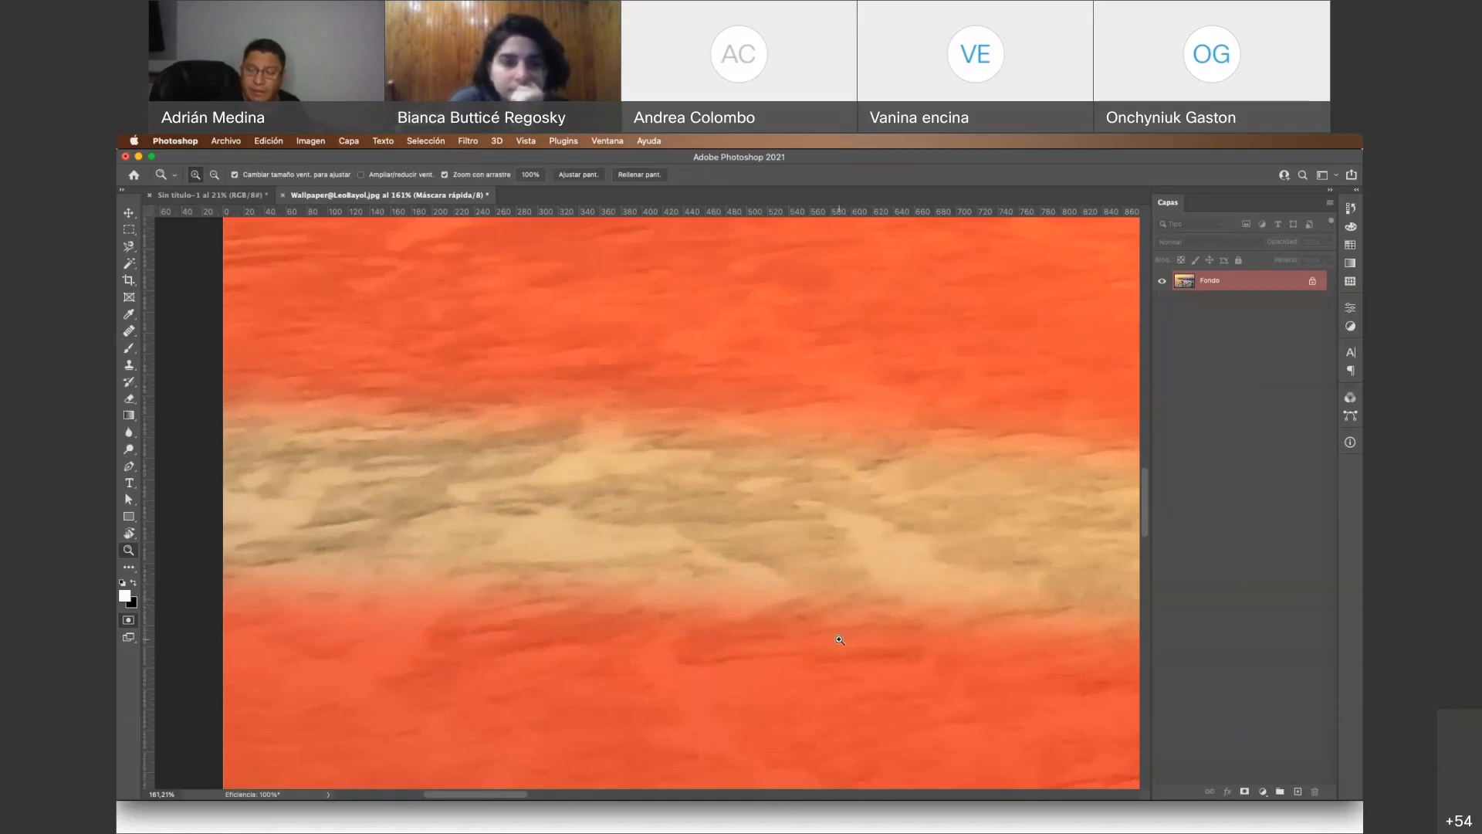
{"action": "left_click", "coordinate": [129, 620]}
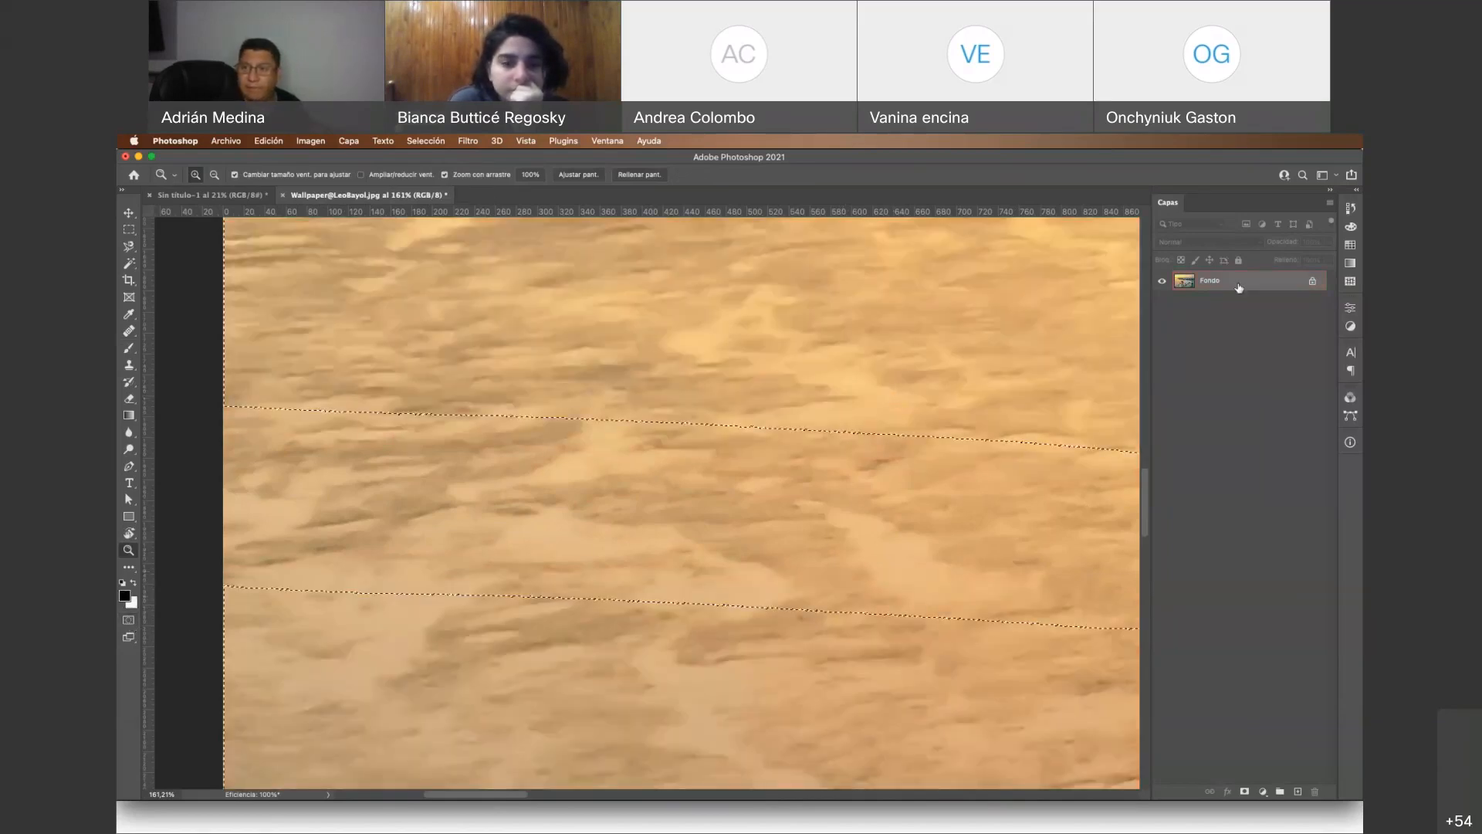
{"action": "double_click", "coordinate": [1239, 288]}
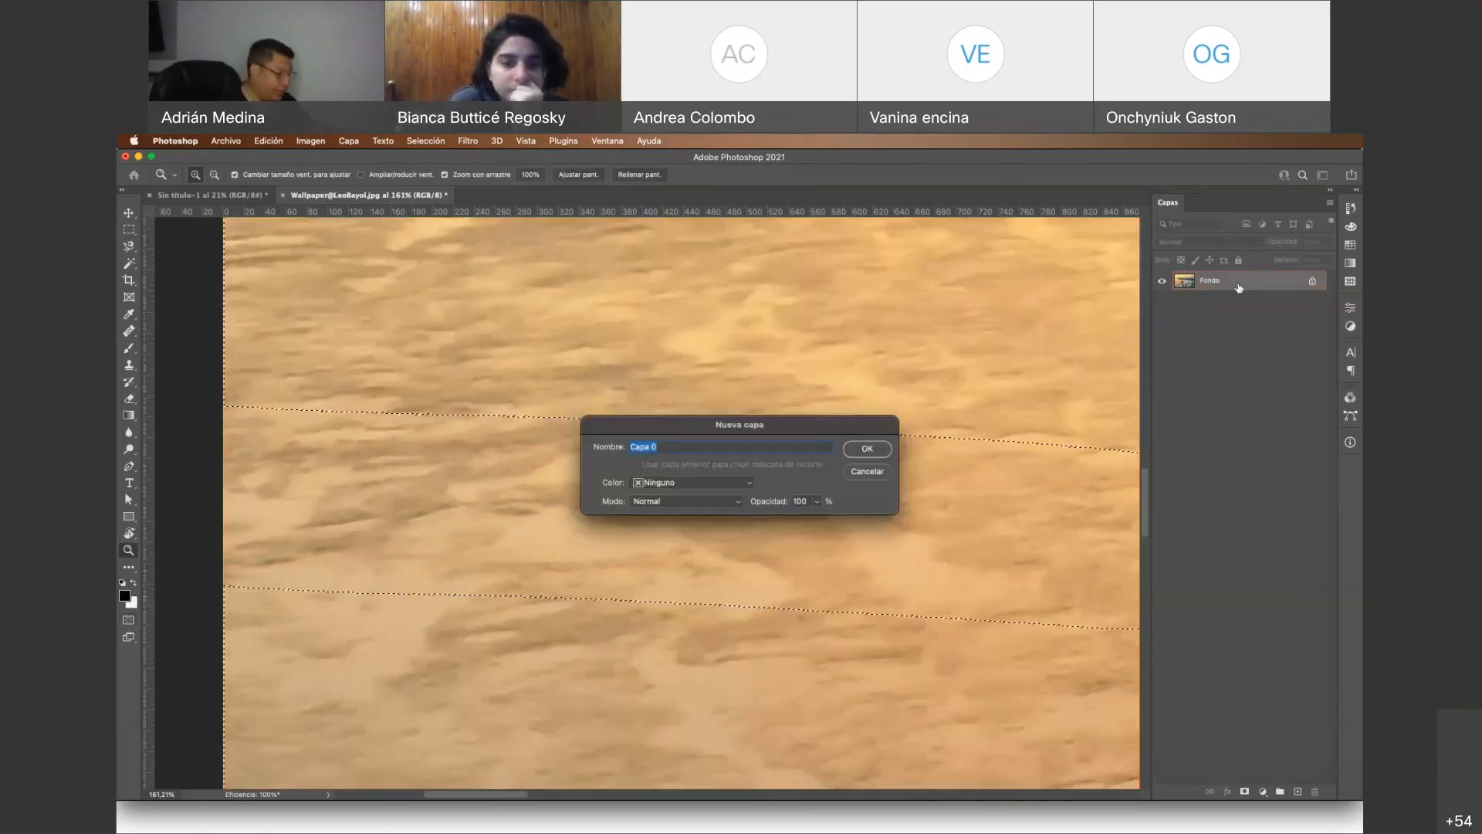
{"action": "key", "text": "Return"}
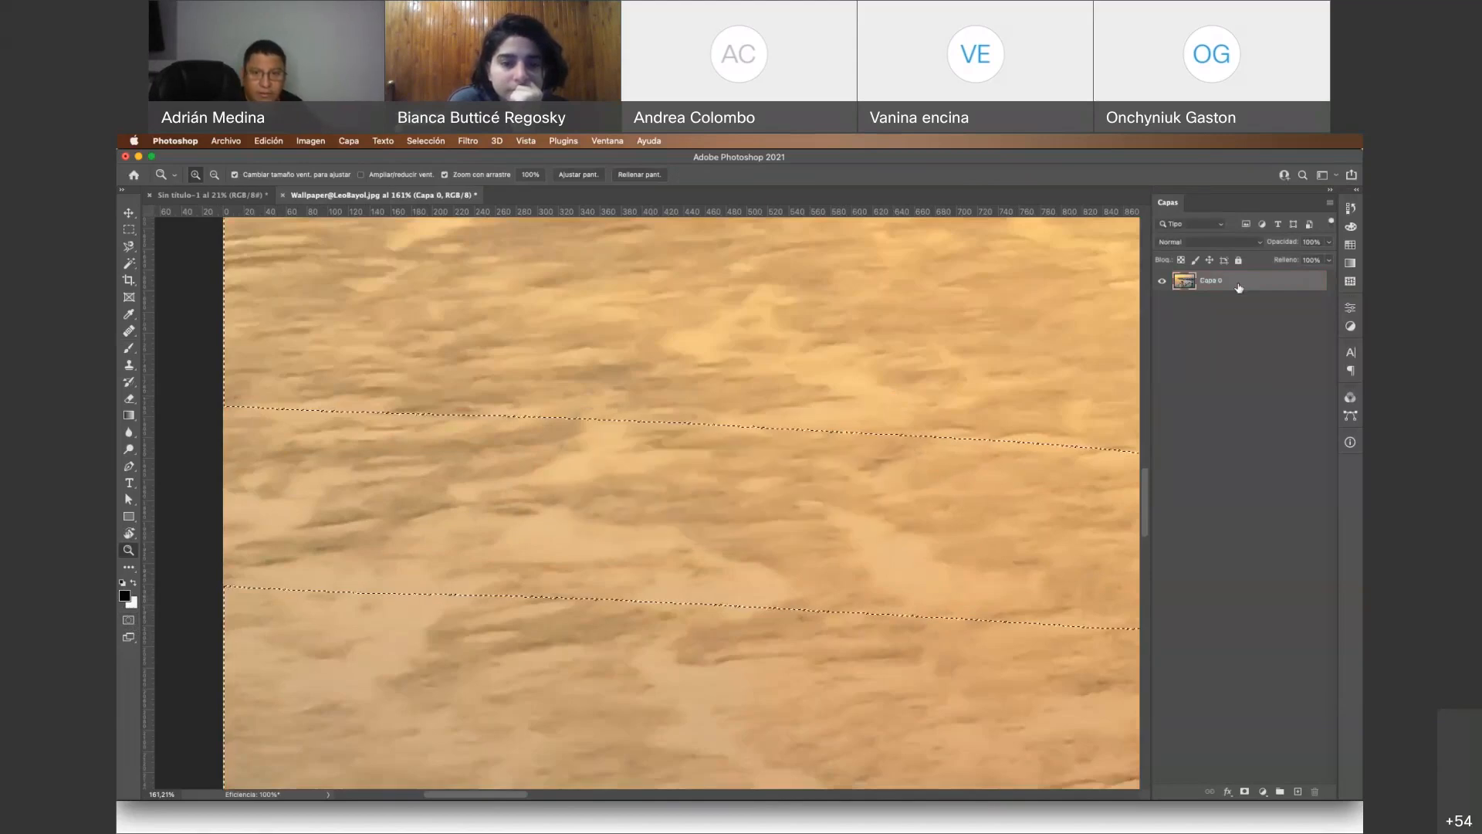
Delete the selected river pixels from Capa 0 and add an empty layer beneath it
{"action": "key", "text": "Delete"}
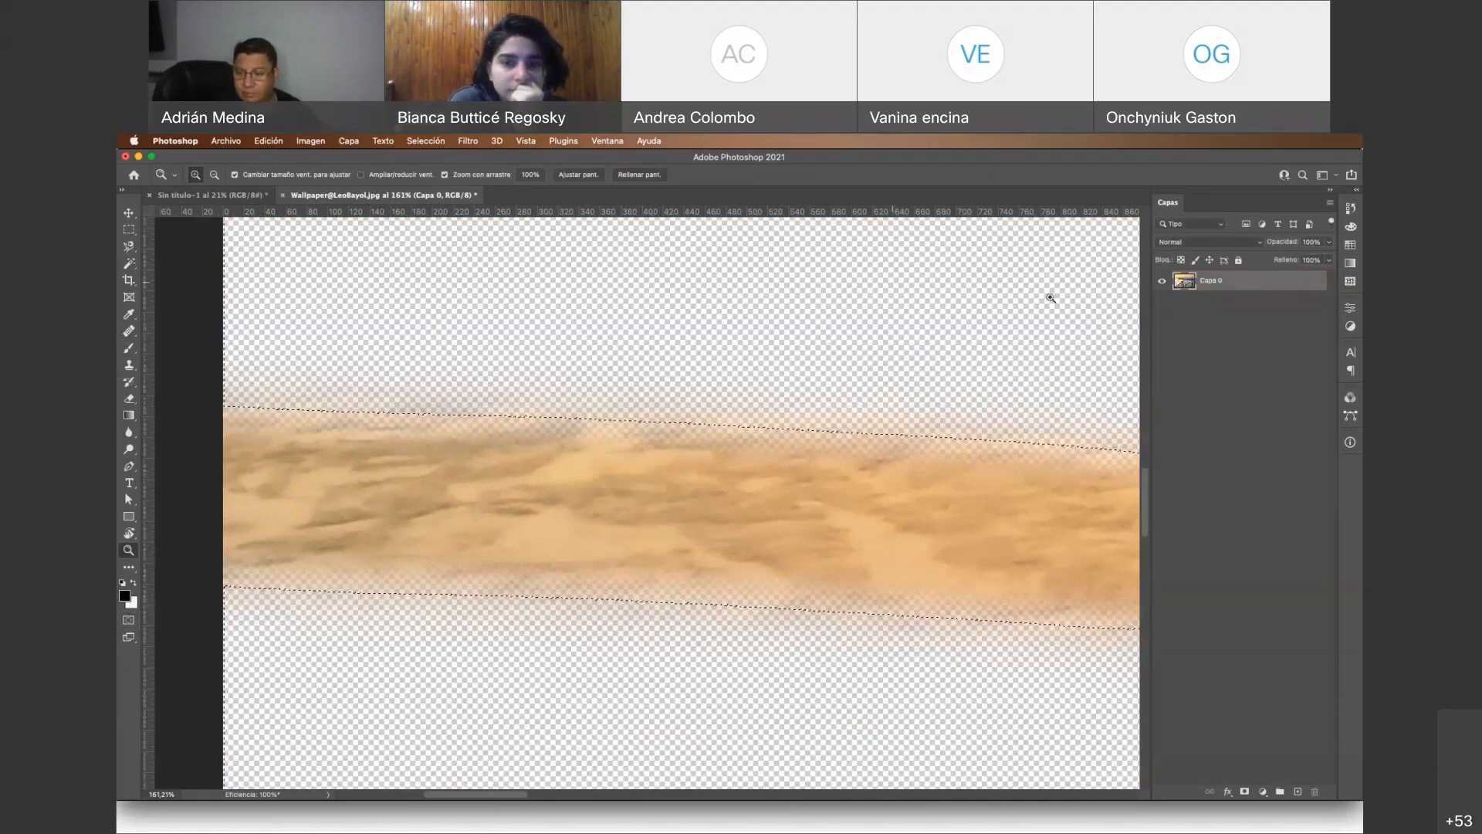
{"action": "left_click", "coordinate": [1298, 791]}
{"action": "left_click_drag", "start_coordinate": [1212, 281], "coordinate": [1178, 371]}
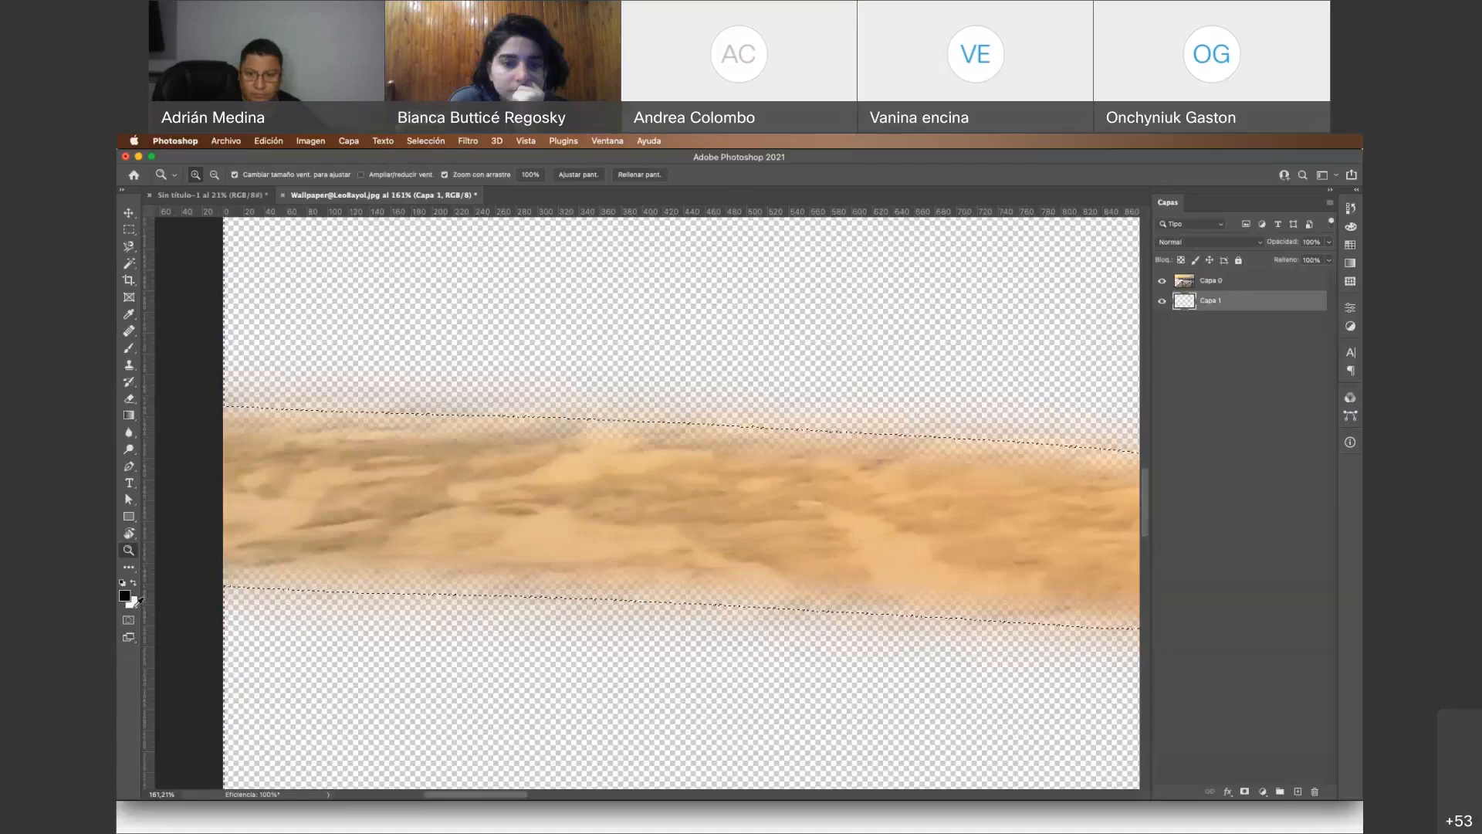
Choose a saturated blue as the background color and swap it to the foreground
{"action": "left_click", "coordinate": [138, 601]}
{"action": "left_click", "coordinate": [723, 571]}
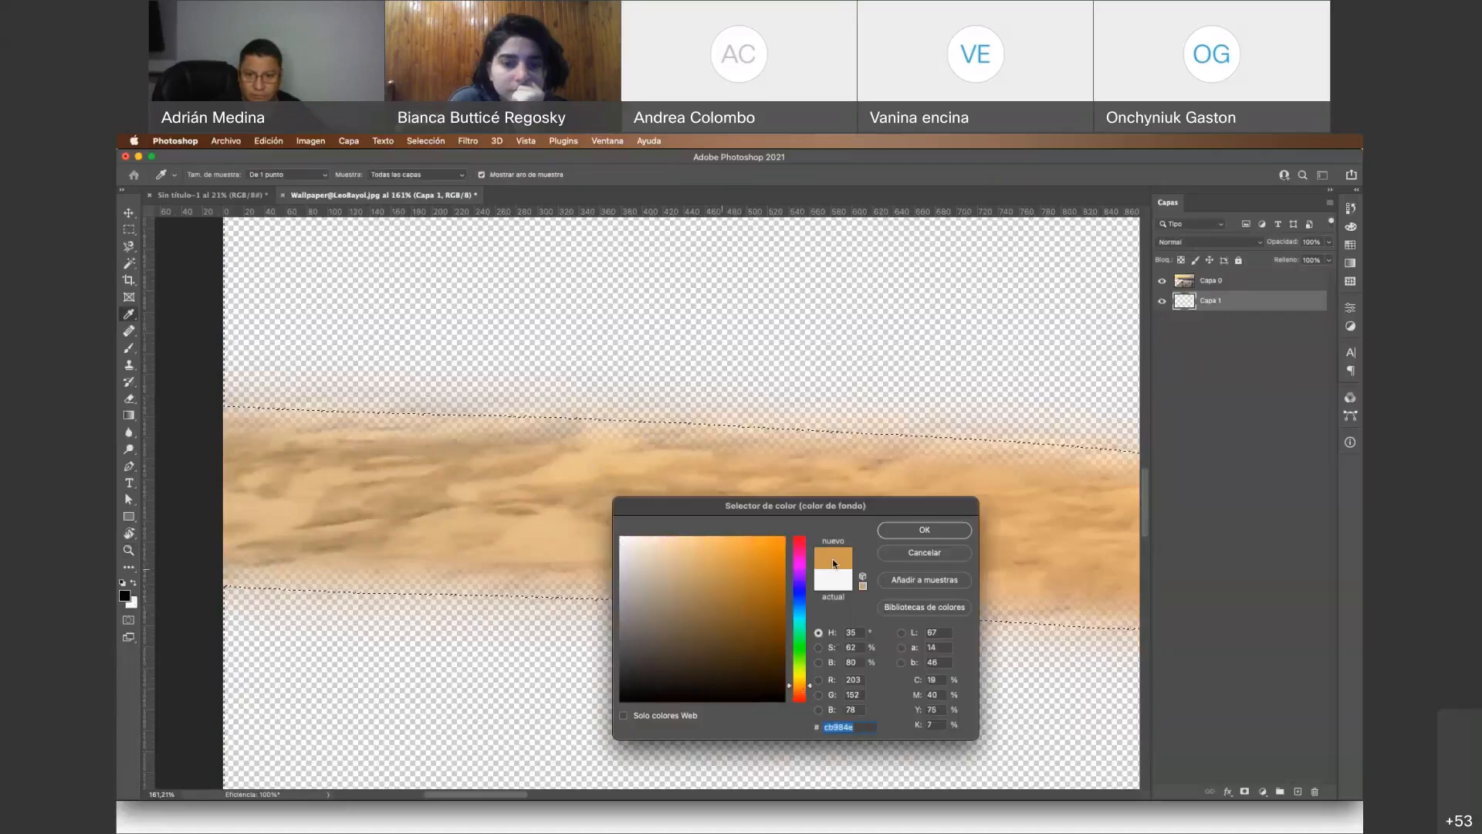
{"action": "left_click", "coordinate": [926, 531]}
{"action": "key", "text": "z"}
{"action": "left_click", "coordinate": [131, 602]}
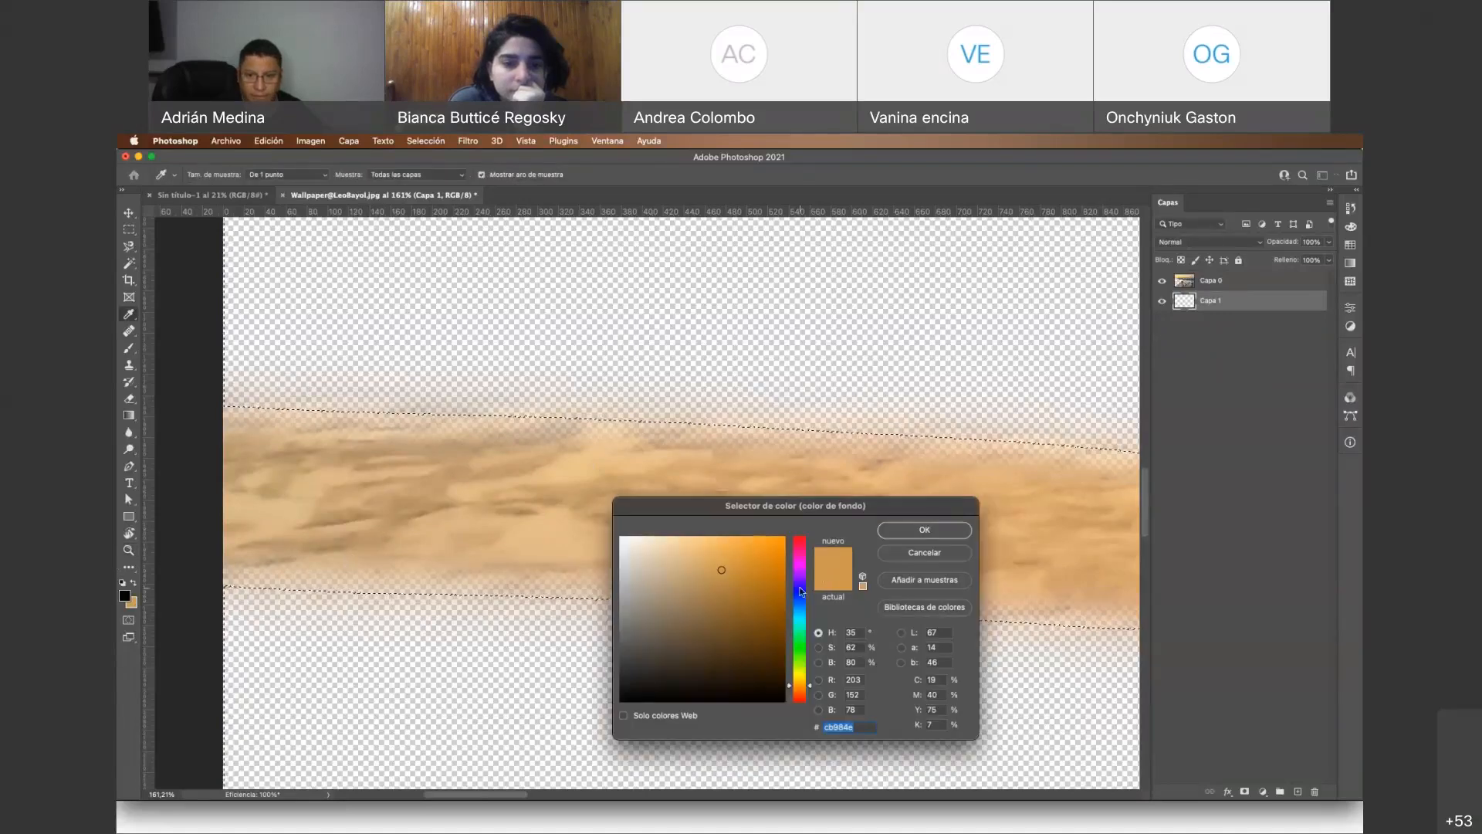
{"action": "left_click", "coordinate": [799, 589]}
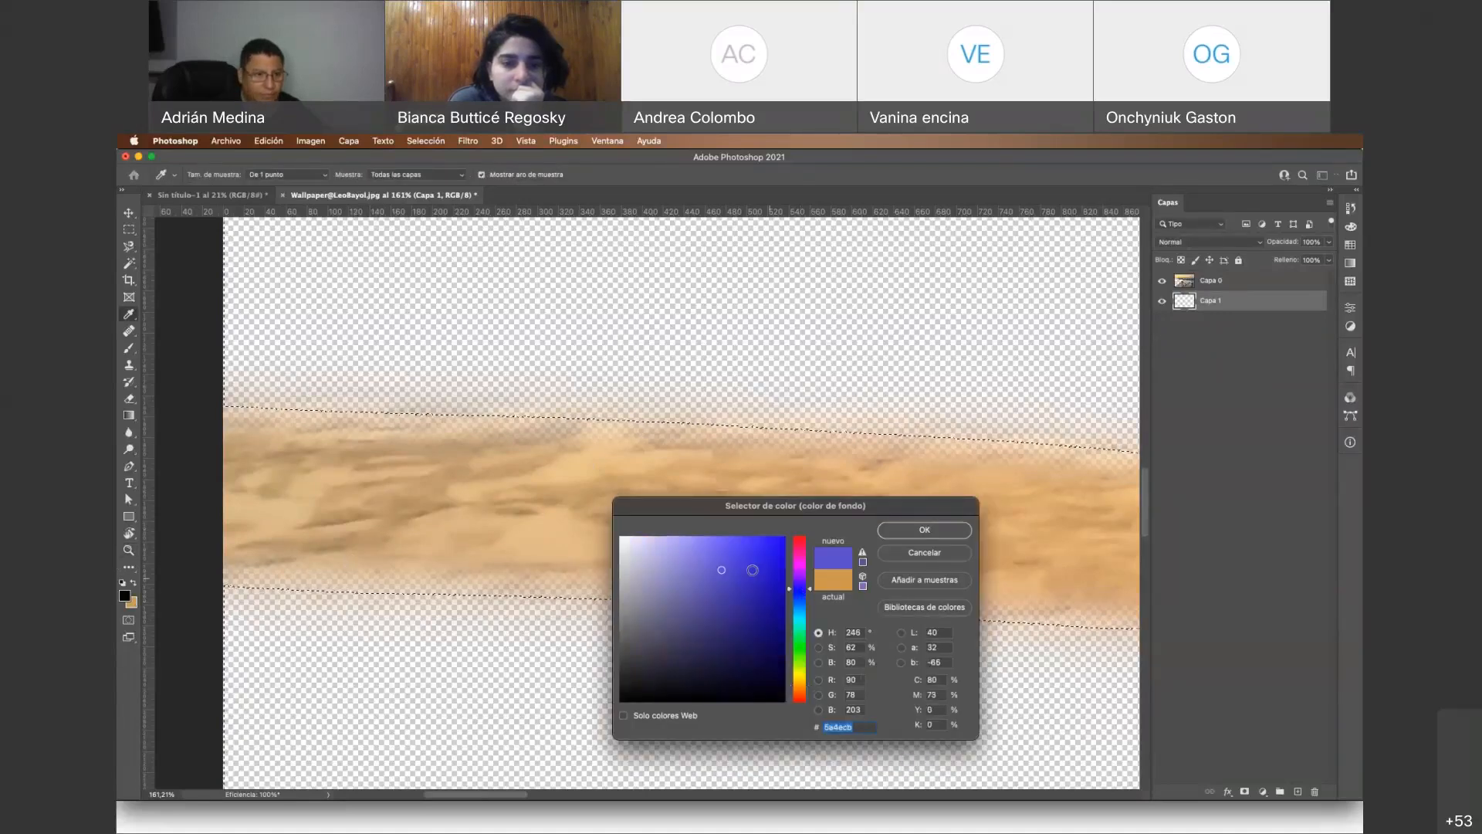
{"action": "key", "text": "Return"}
{"action": "left_click", "coordinate": [135, 585]}
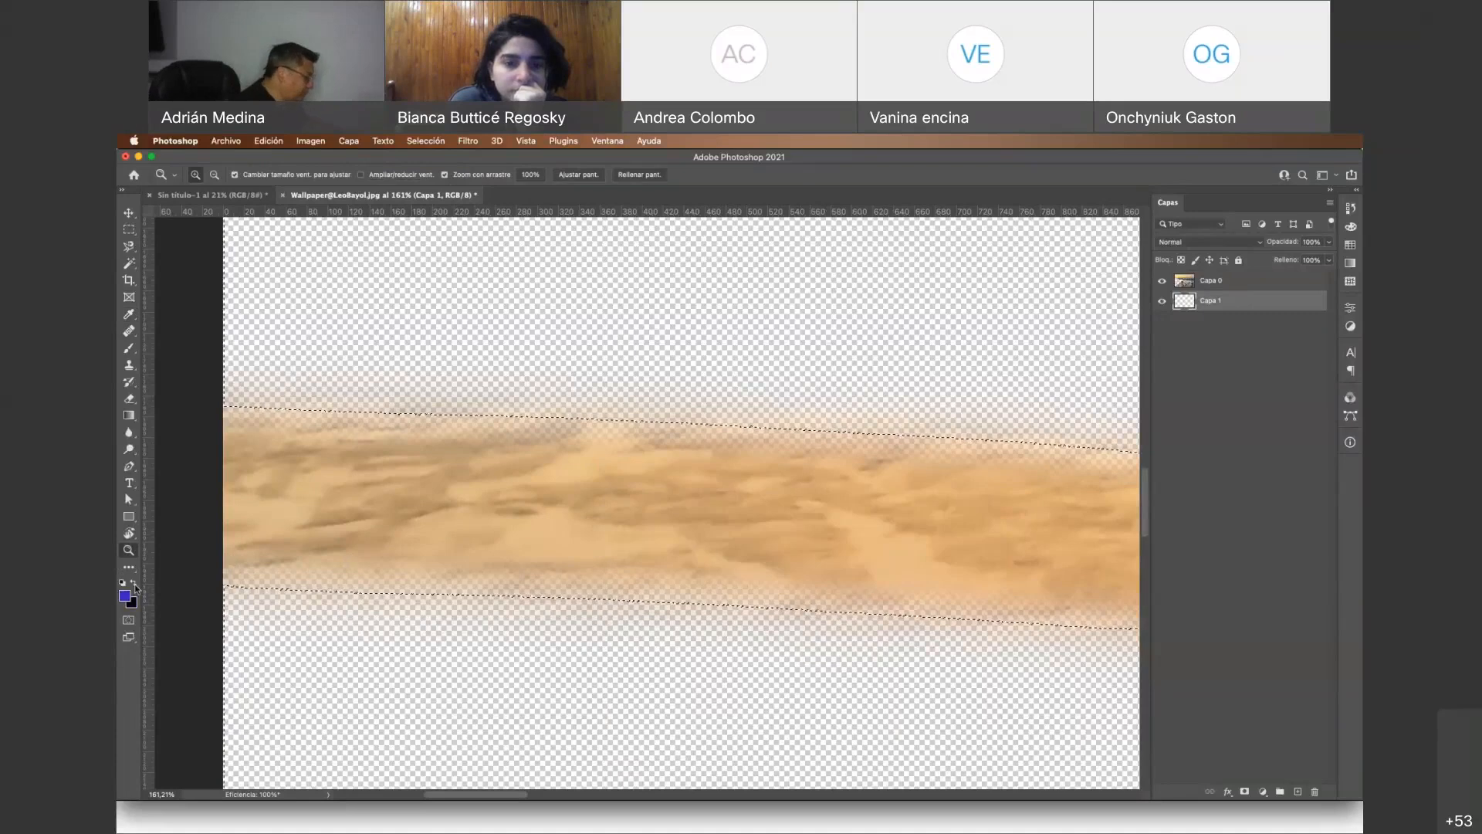
Fill the river selection on the lower layer with the blue foreground color at 100% opacity and deselect
{"action": "key", "text": "shift+BackSpace"}
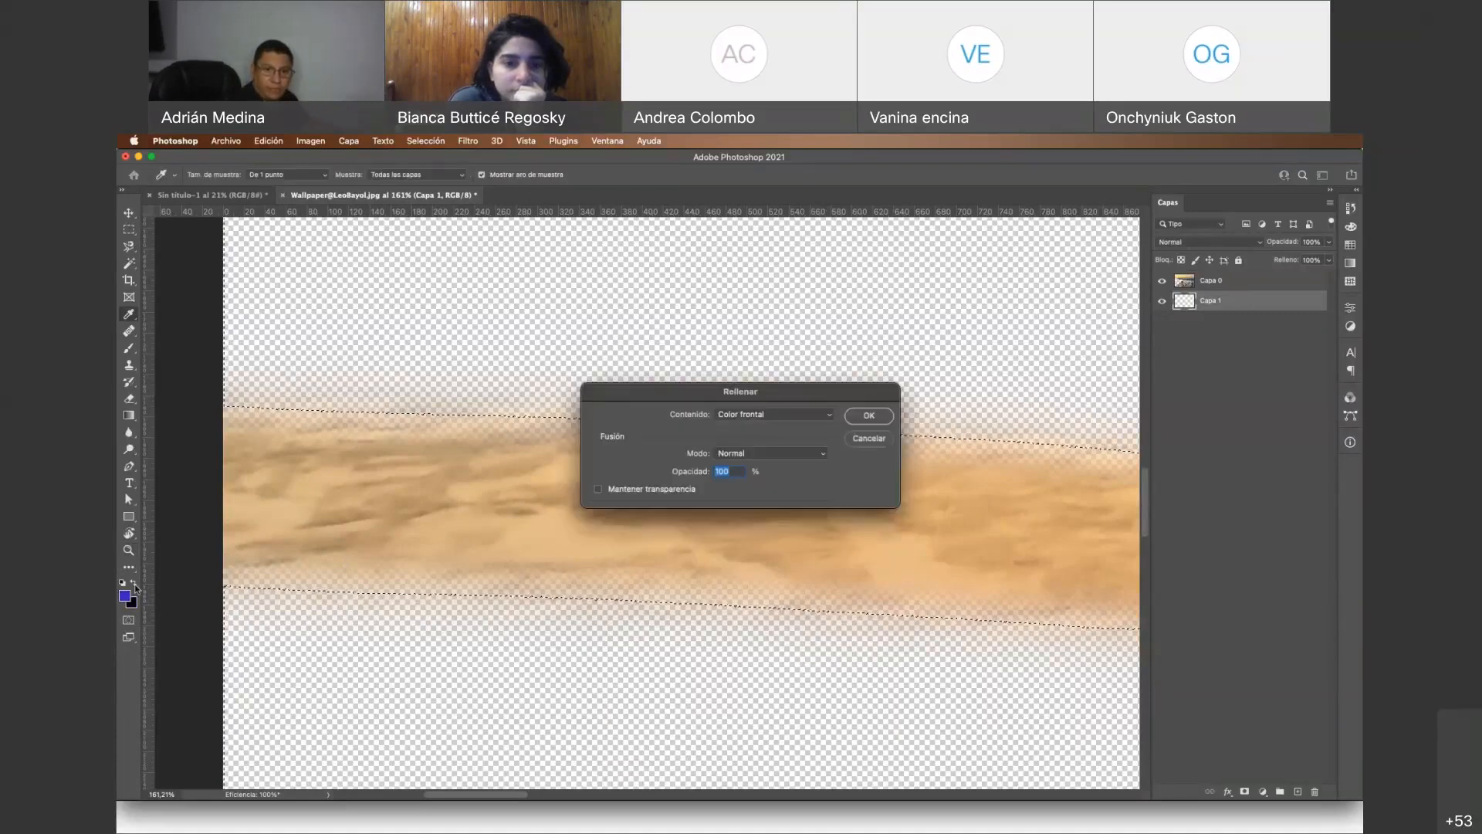
{"action": "key", "text": "Return"}
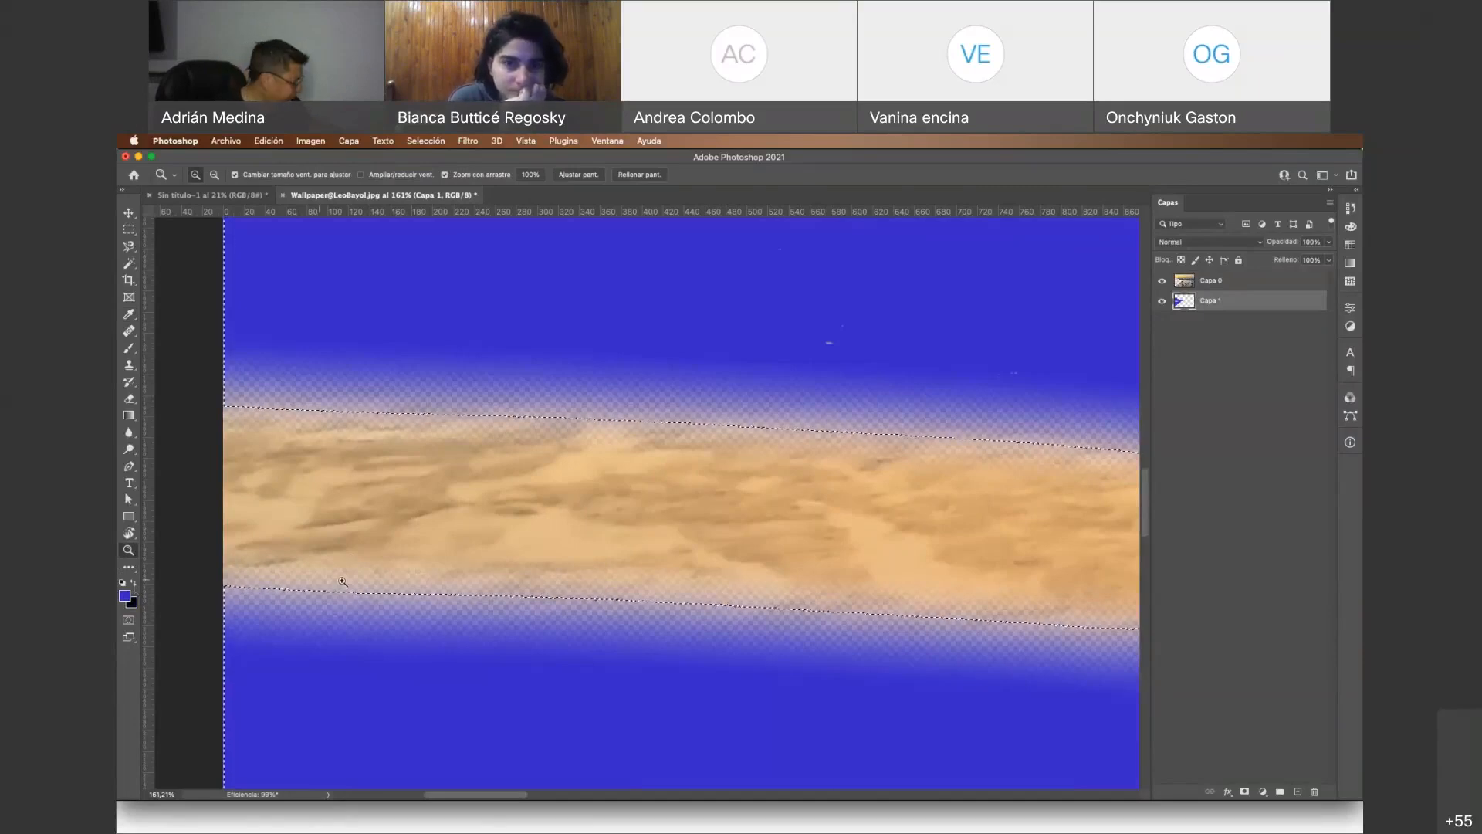
{"action": "key", "text": "super+d"}
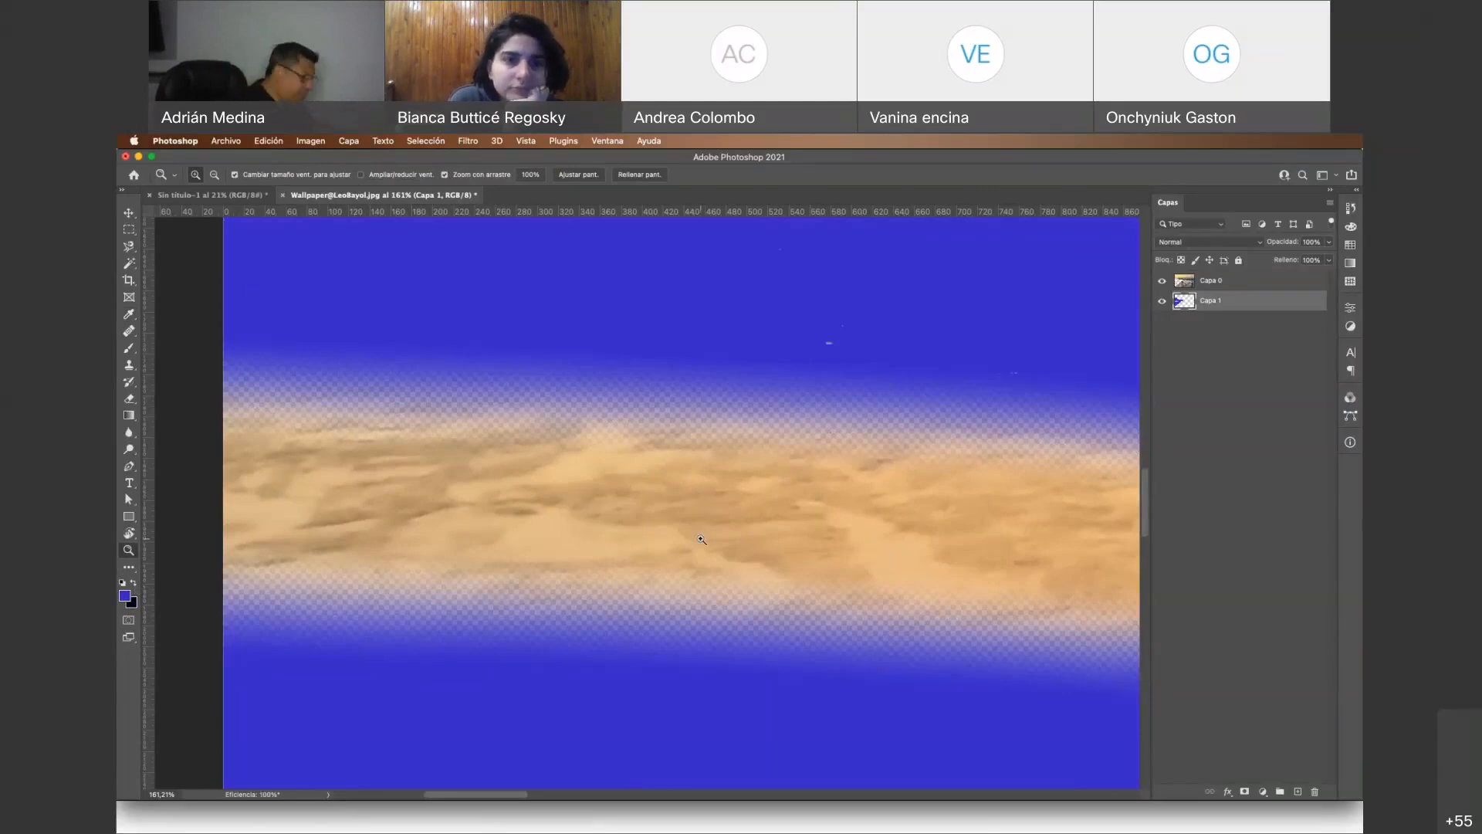
Fill the entire lower layer with the blue foreground color in Normal mode at 100% opacity
{"action": "key", "text": "shift+BackSpace"}
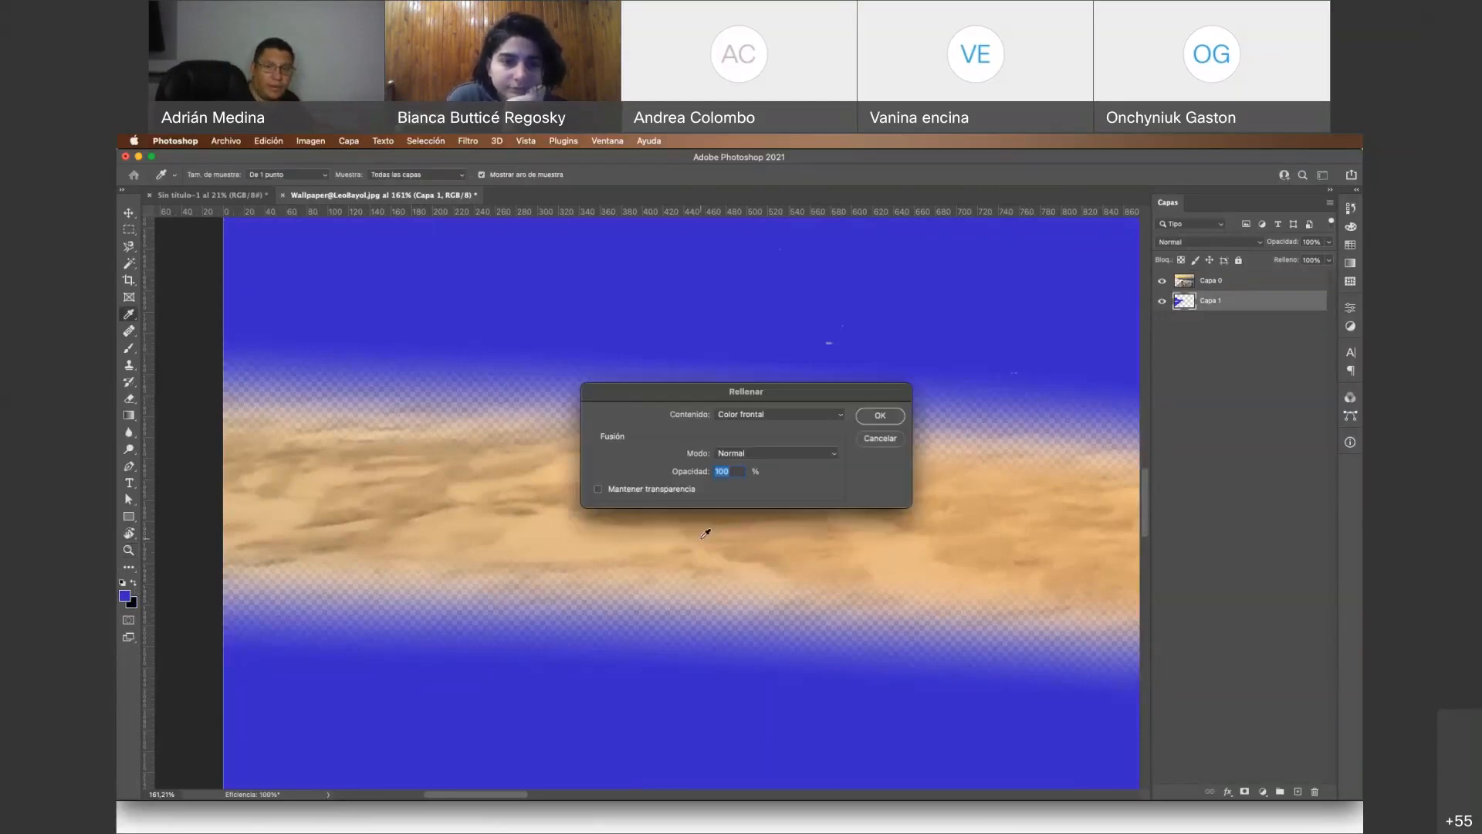
{"action": "key", "text": "Return"}
{"action": "key", "text": "v"}
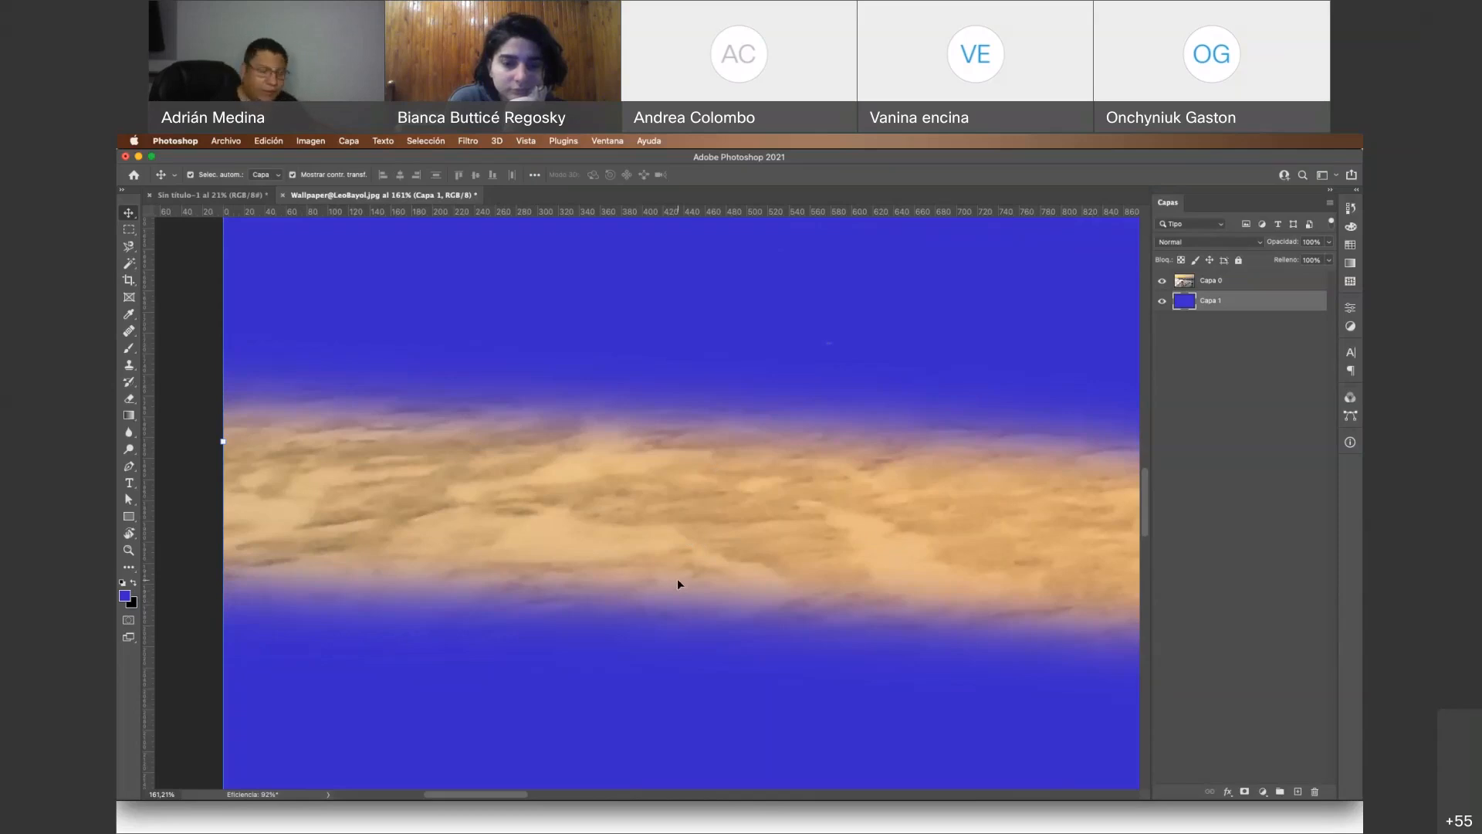
Undo the blue fills, the added layer and the deletion of the river pixels, keeping the river selection
{"action": "key", "text": "super+z"}
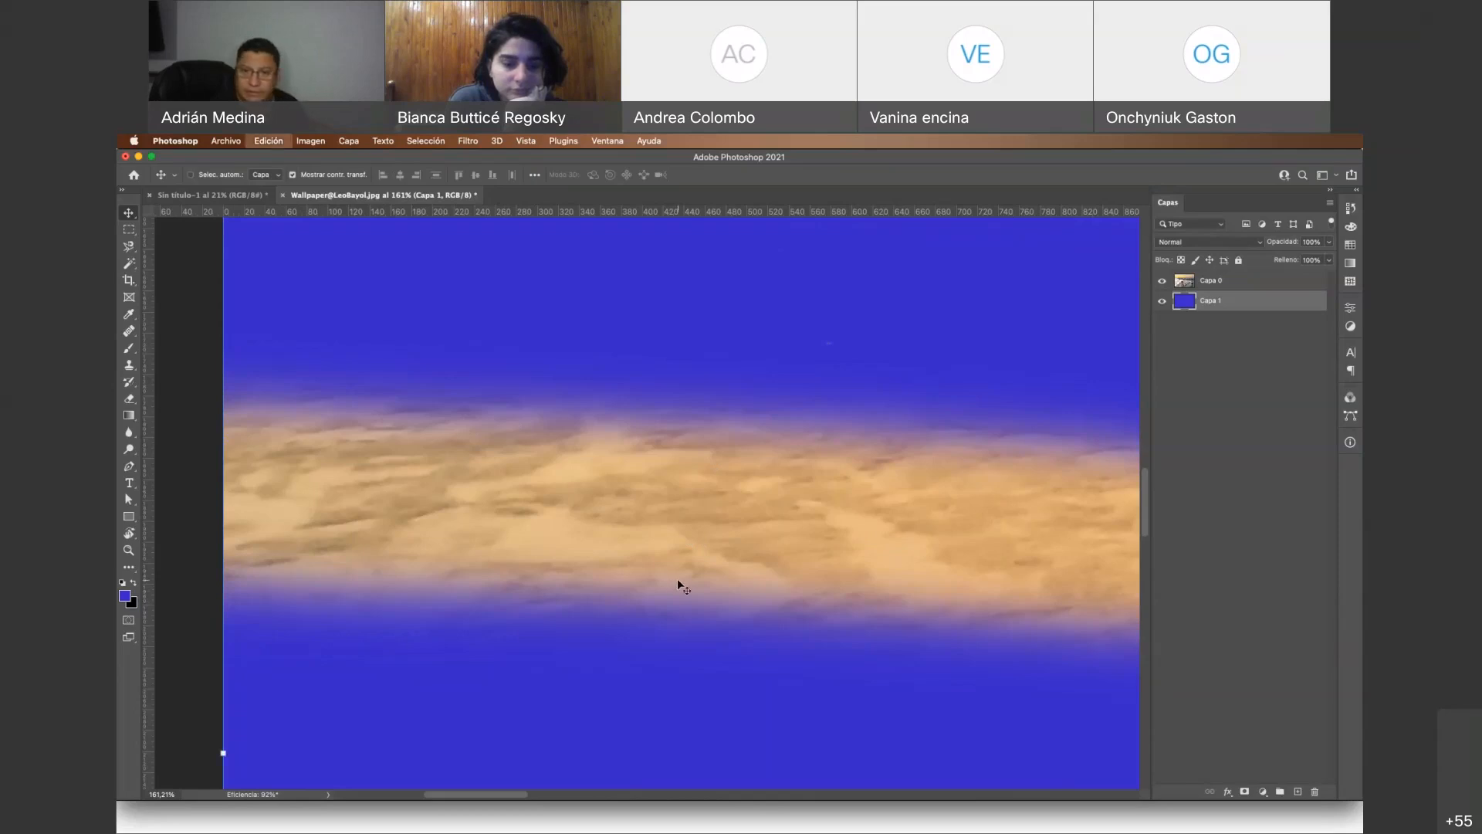
{"action": "key", "text": "super+z"}
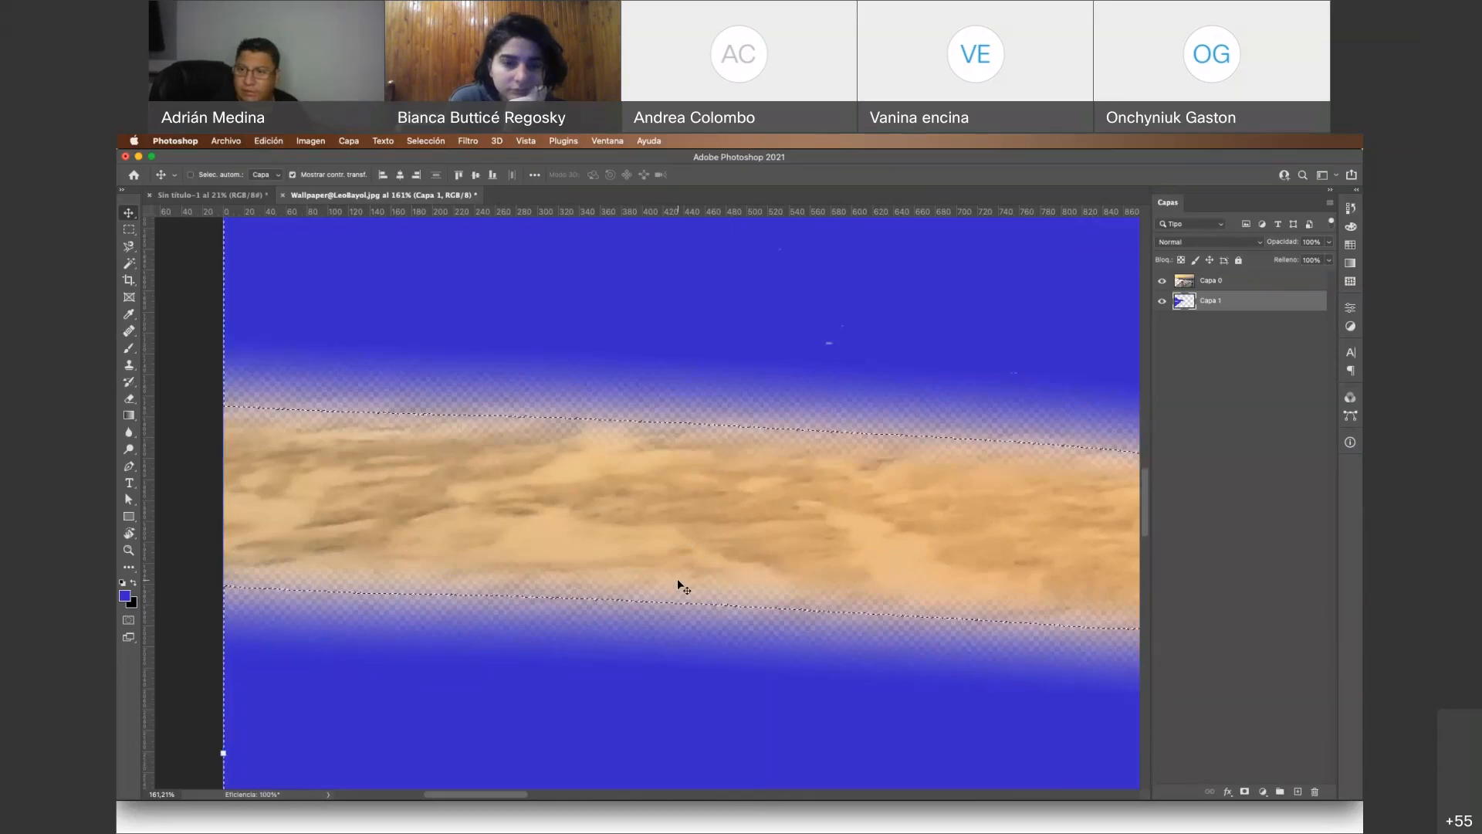
{"action": "key", "text": "super+z"}
{"action": "key", "text": "super+z"}
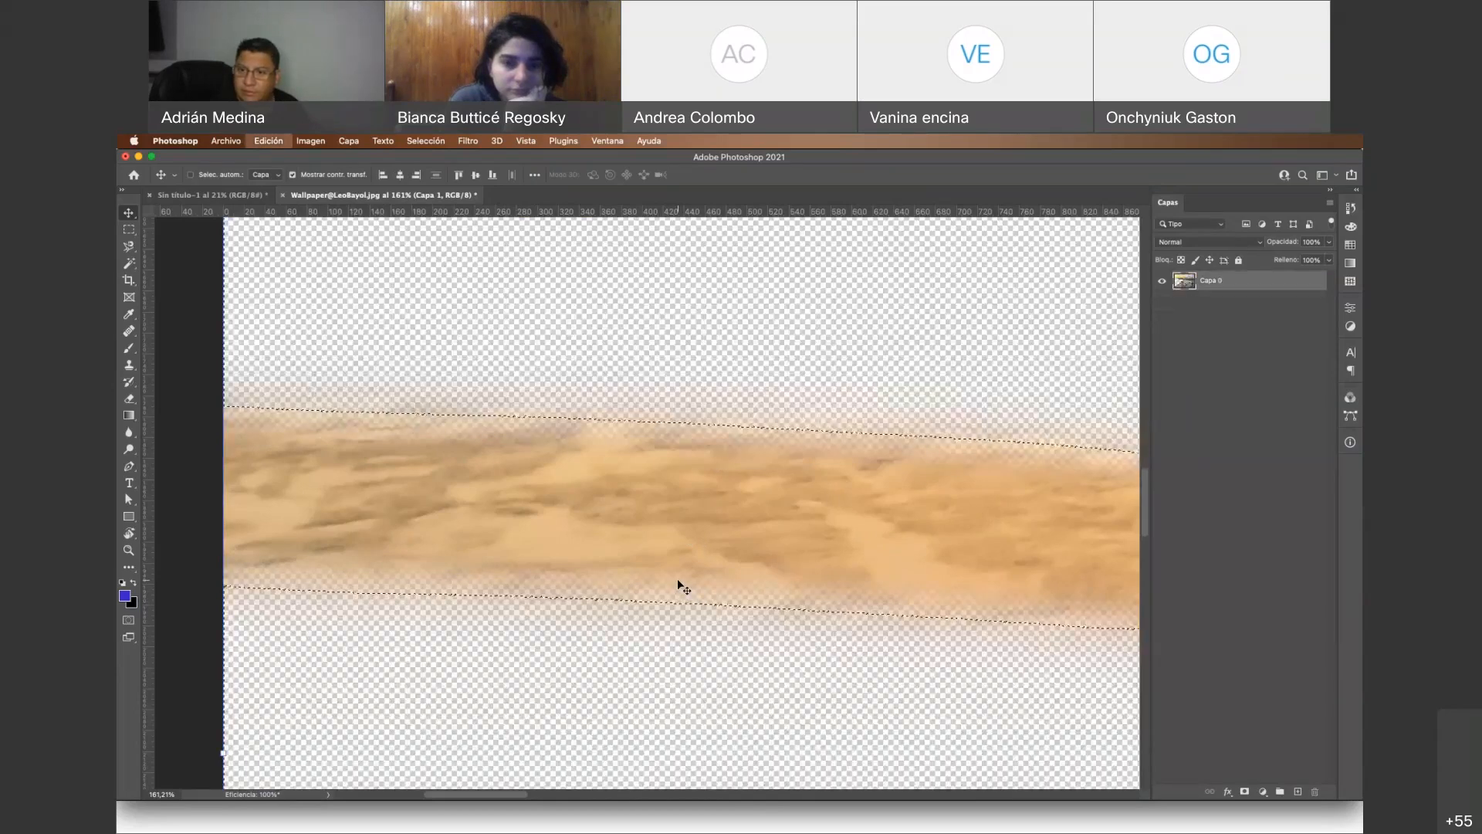
{"action": "key", "text": "super+z"}
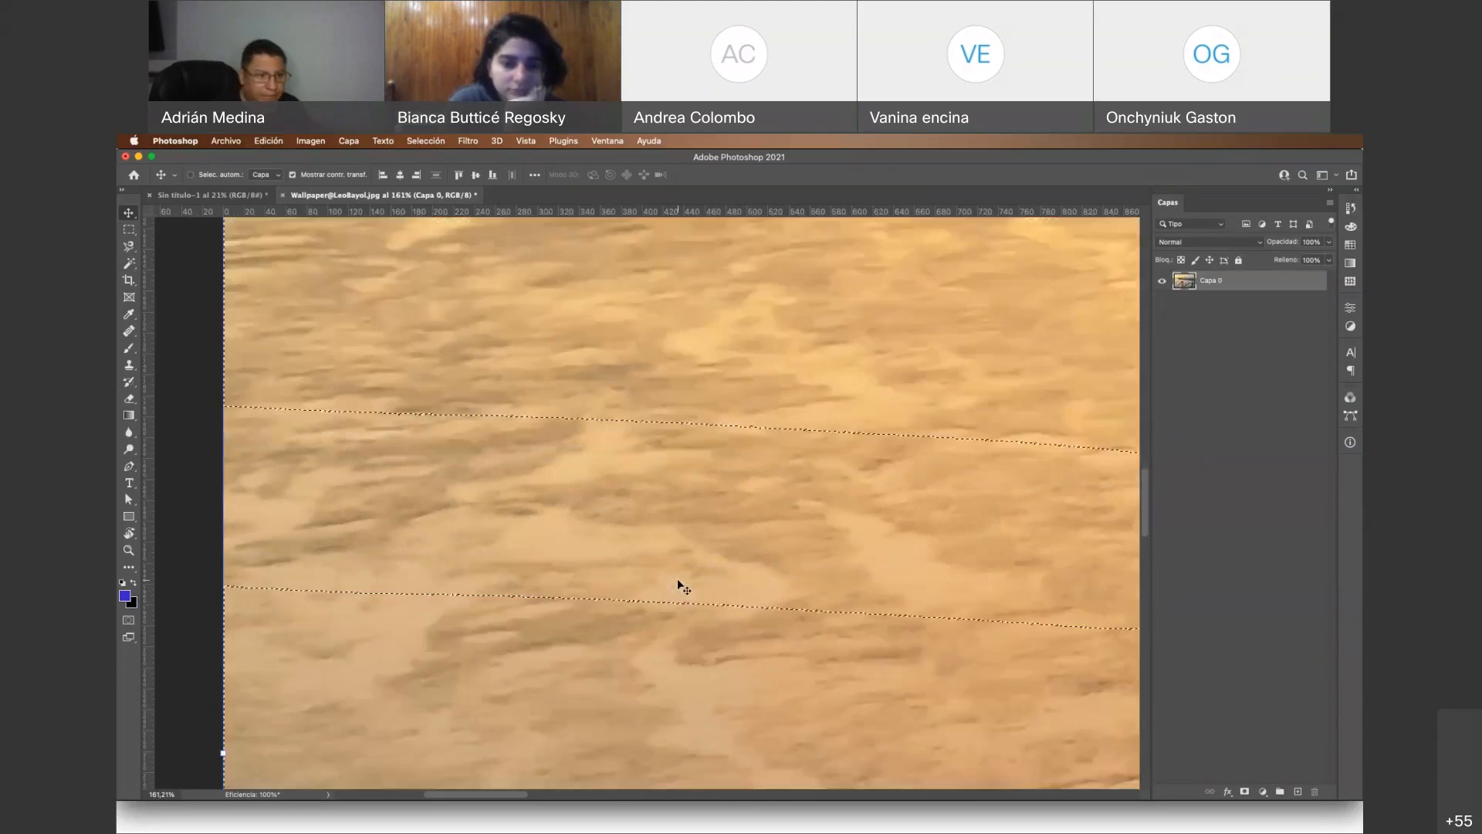
Turn Quick Mask on over the river and set the Brush to 97 px with 100% hardness
{"action": "left_click", "coordinate": [131, 619]}
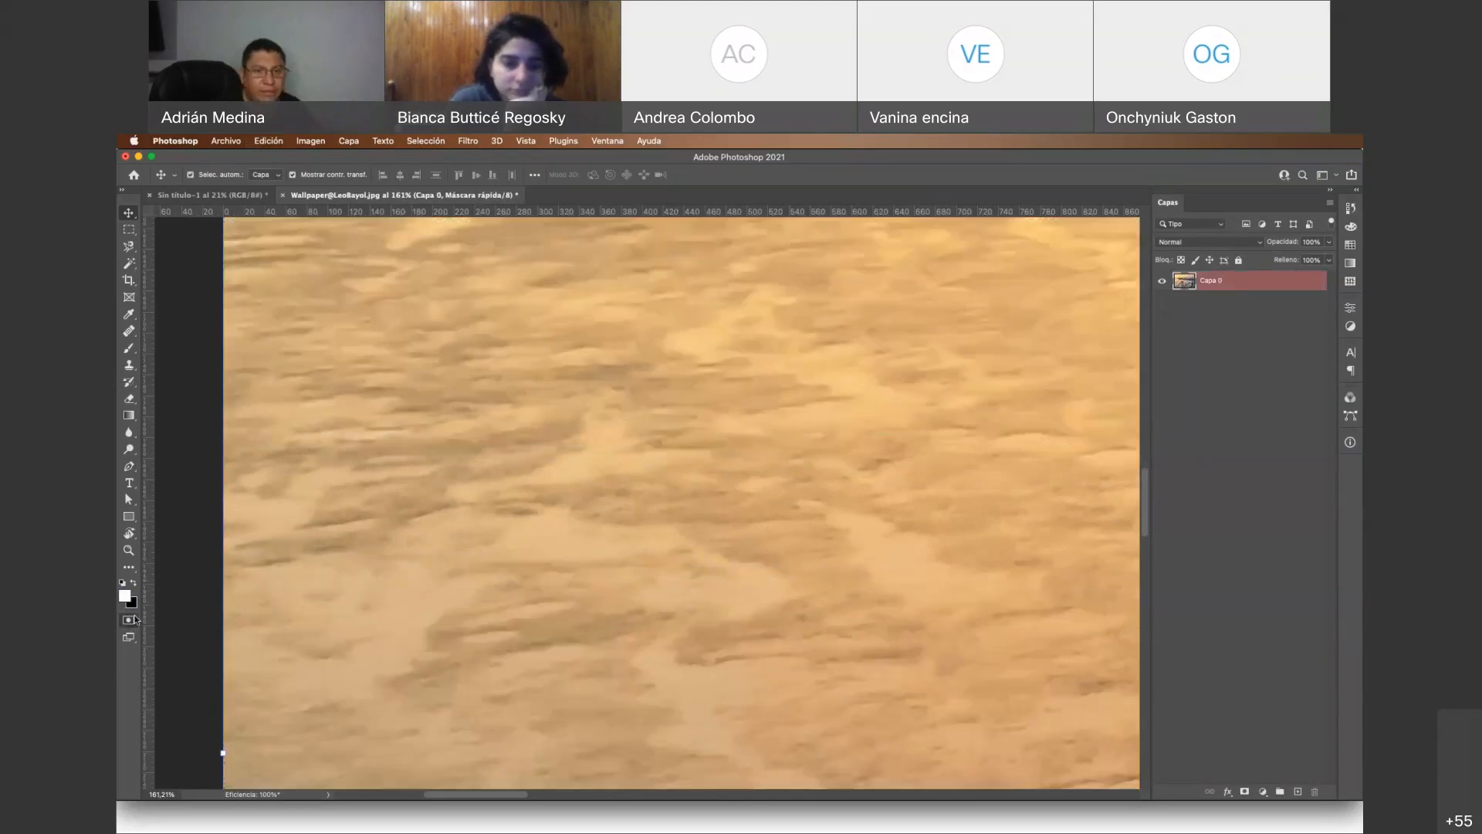
{"action": "scroll", "coordinate": [410, 366], "scroll_direction": "down", "scroll_amount": 3}
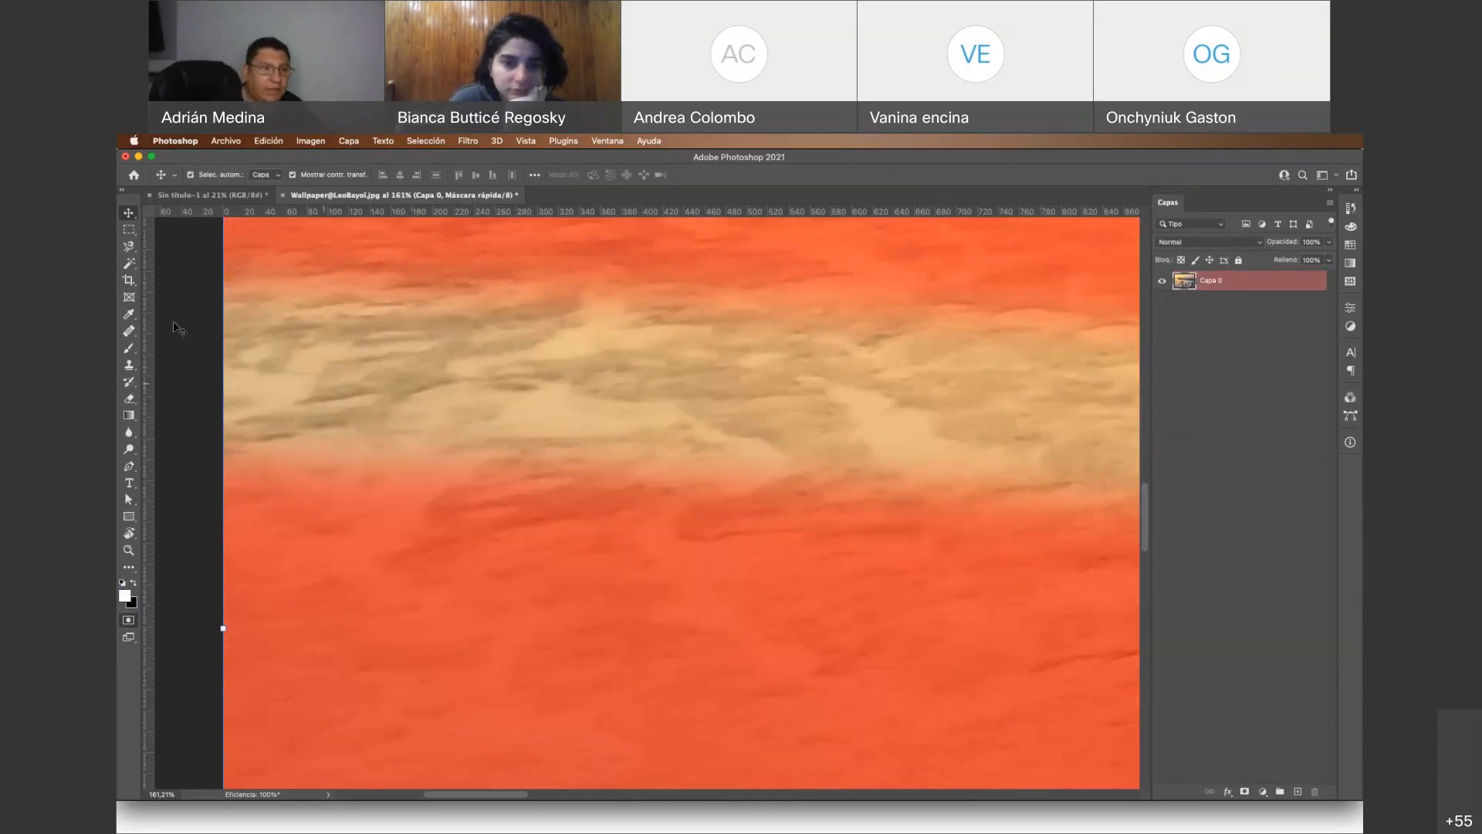
{"action": "left_click", "coordinate": [129, 349]}
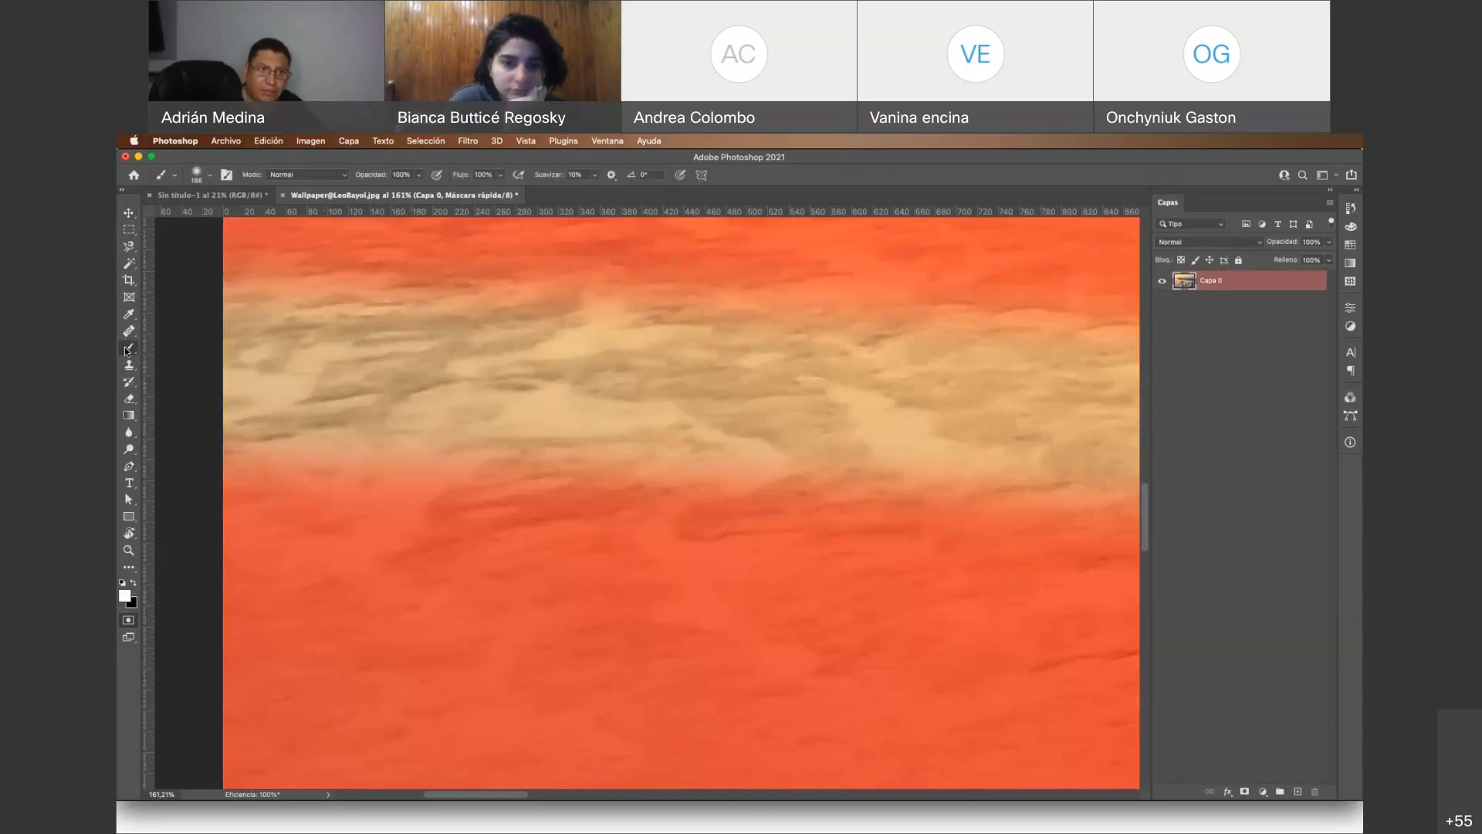
{"action": "left_click", "coordinate": [198, 174]}
{"action": "mouse_move", "coordinate": [208, 243]}
{"action": "left_mouse_down"}
{"action": "mouse_move", "coordinate": [291, 246]}
{"action": "mouse_move", "coordinate": [230, 215]}
{"action": "left_mouse_up"}
{"action": "scroll", "coordinate": [346, 622], "scroll_direction": "down", "scroll_amount": 2}
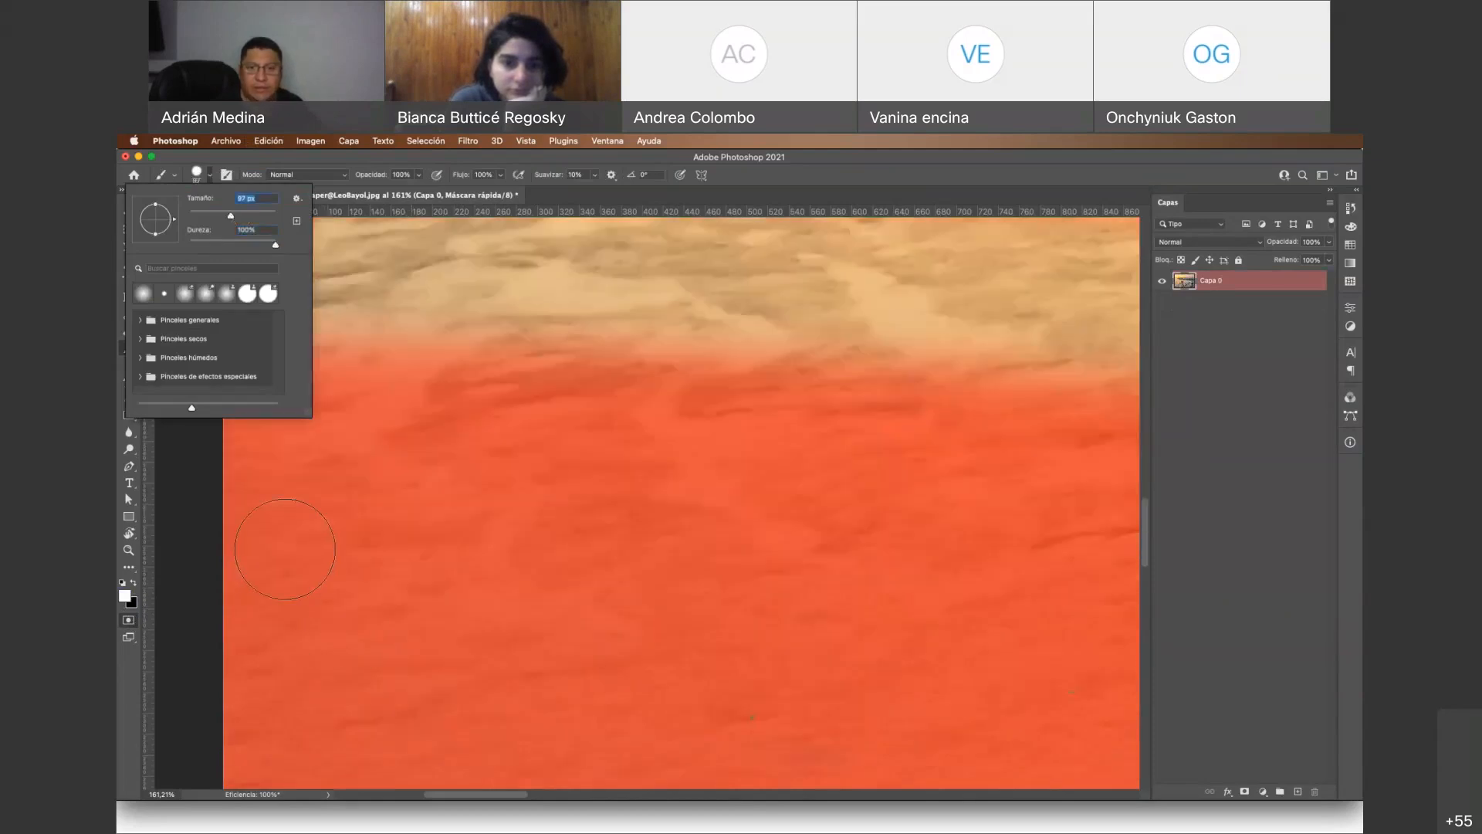
Paint a hard-edged horizontal white stroke below the soft strip on the river mask and view the selection in standard mode
{"action": "left_click_drag", "start_coordinate": [285, 549], "coordinate": [936, 549]}
{"action": "scroll", "coordinate": [740, 560], "scroll_direction": "up", "scroll_amount": 2}
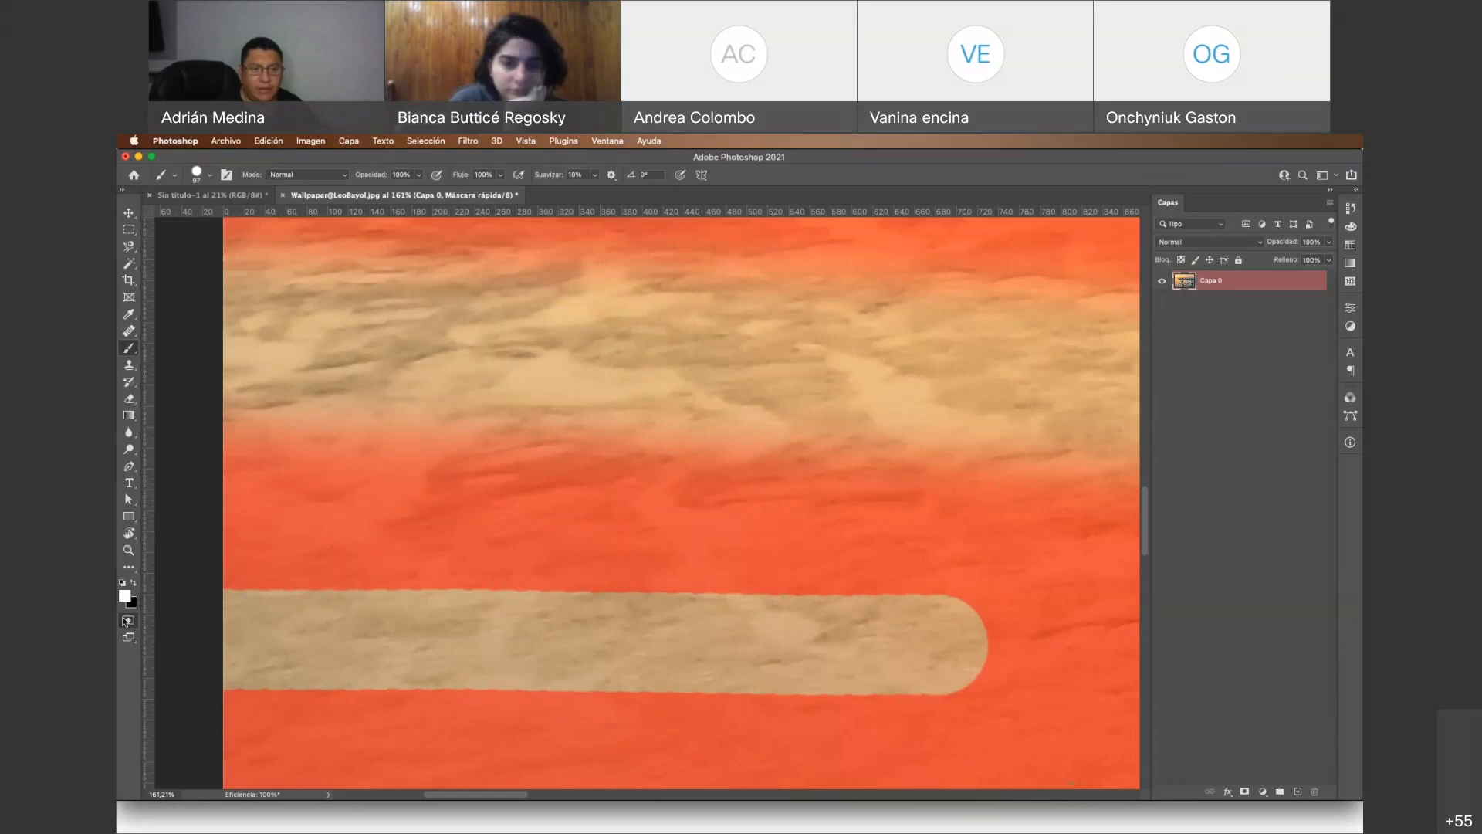
{"action": "left_click", "coordinate": [128, 620]}
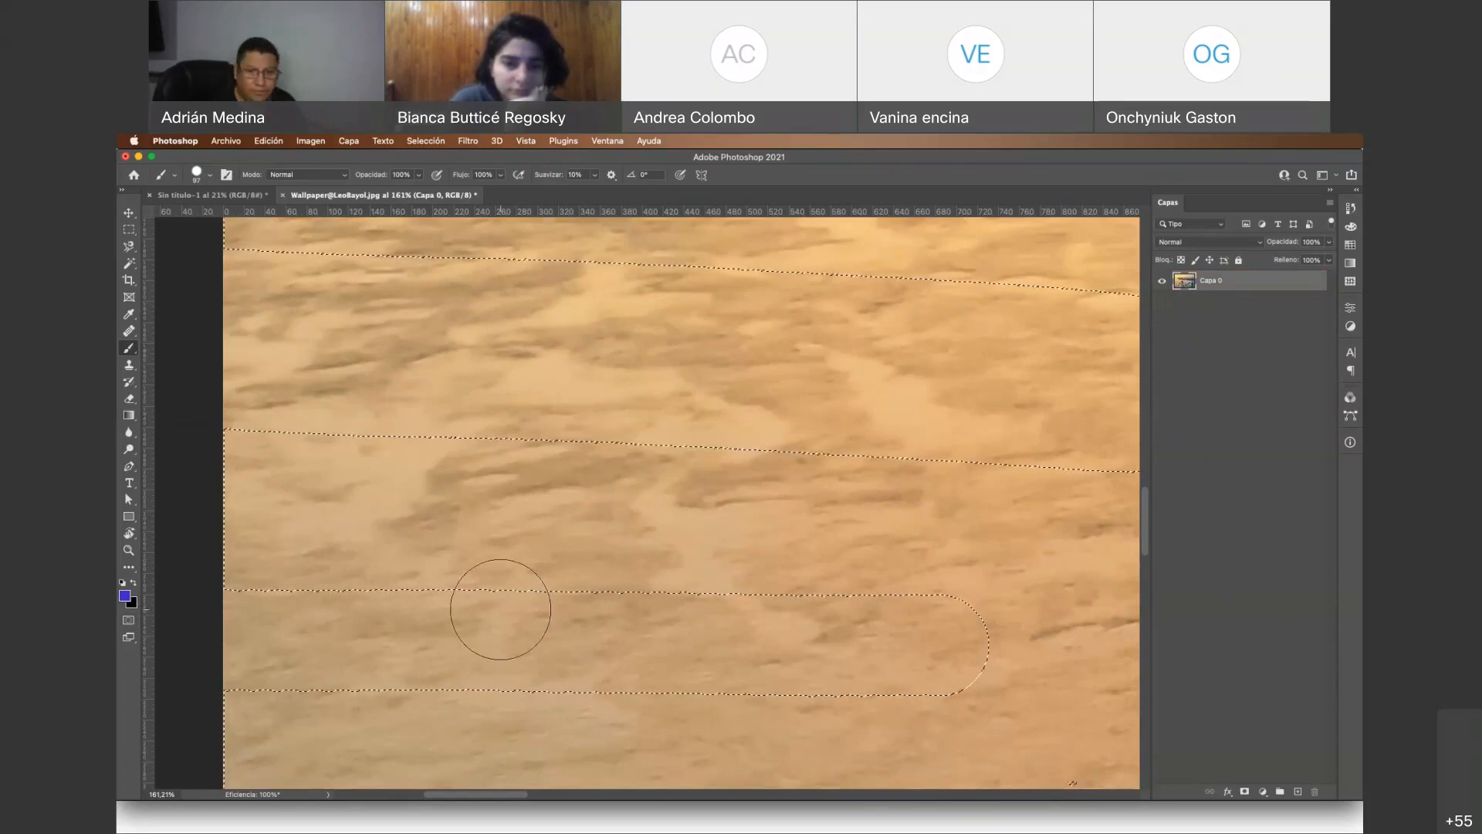
{"action": "key", "text": "z"}
{"action": "left_click", "coordinate": [589, 515], "text": "alt"}
{"action": "left_click", "coordinate": [589, 515], "text": "alt"}
{"action": "left_click", "coordinate": [591, 514], "text": "alt"}
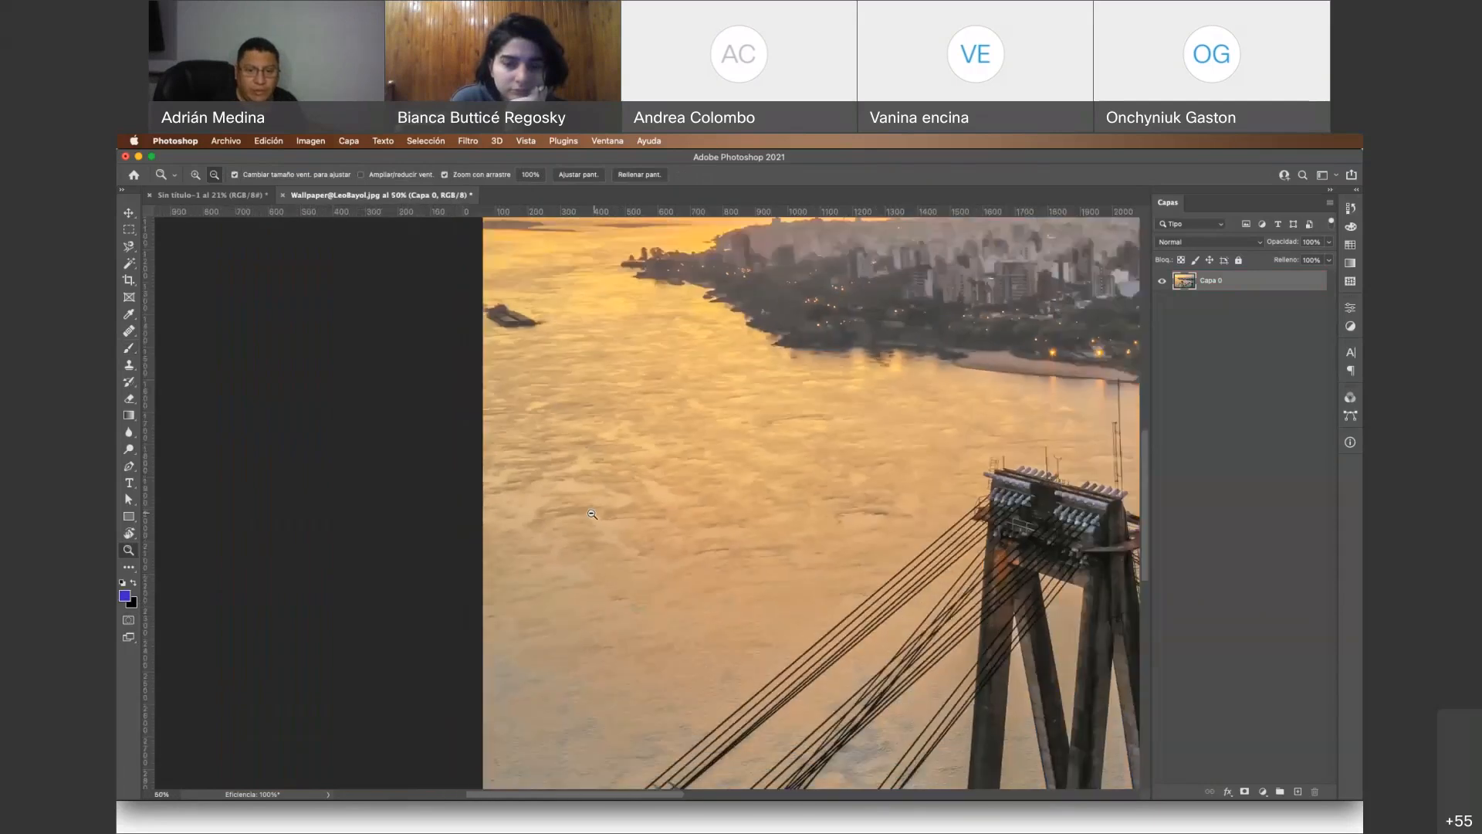
{"action": "left_click", "coordinate": [592, 515], "text": "alt"}
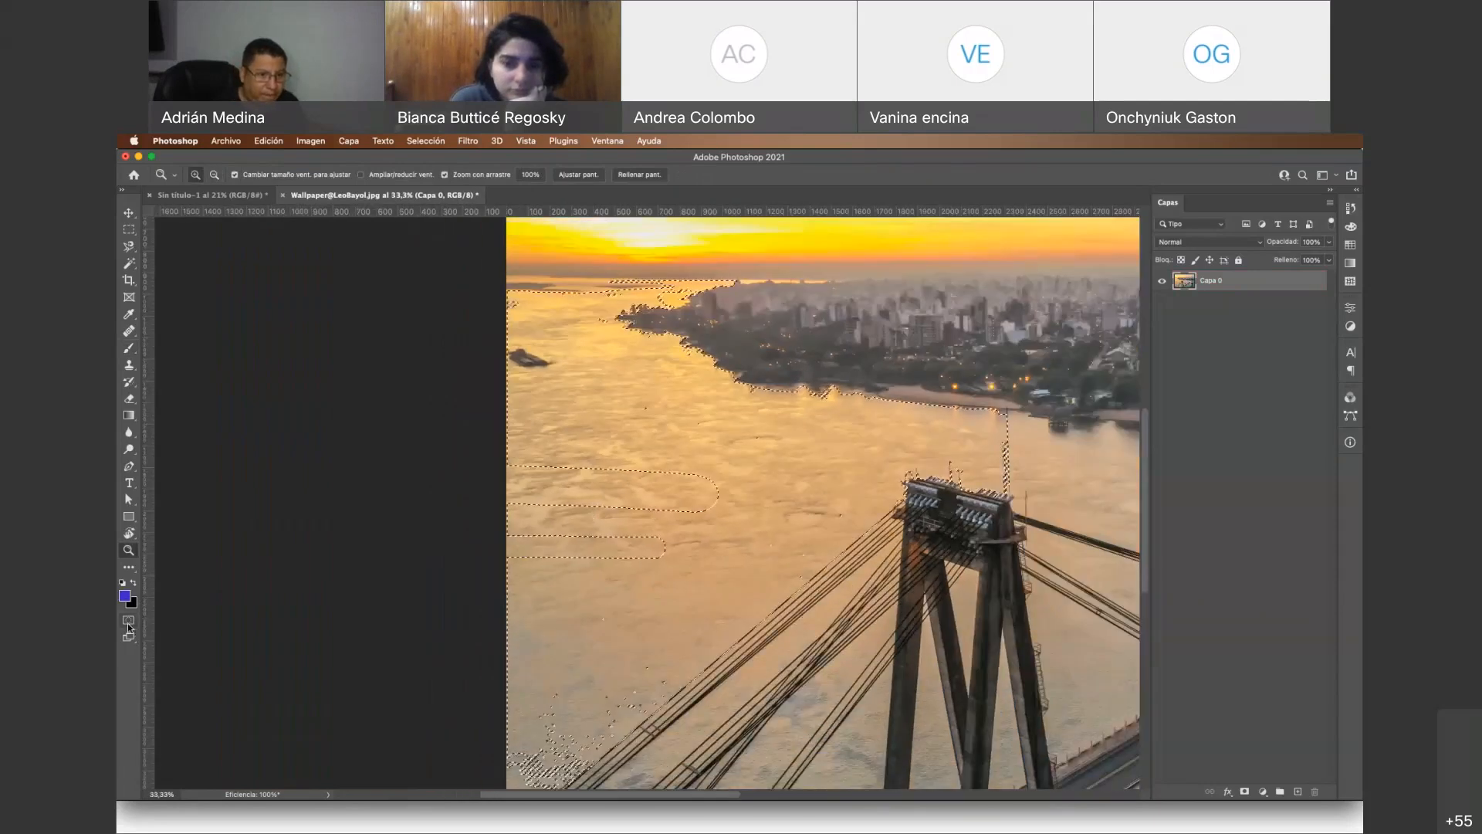
Turn Quick Mask on and paint with black over both cleared strips to restore the red mask on the river
{"action": "key", "text": "q"}
{"action": "left_click", "coordinate": [135, 585]}
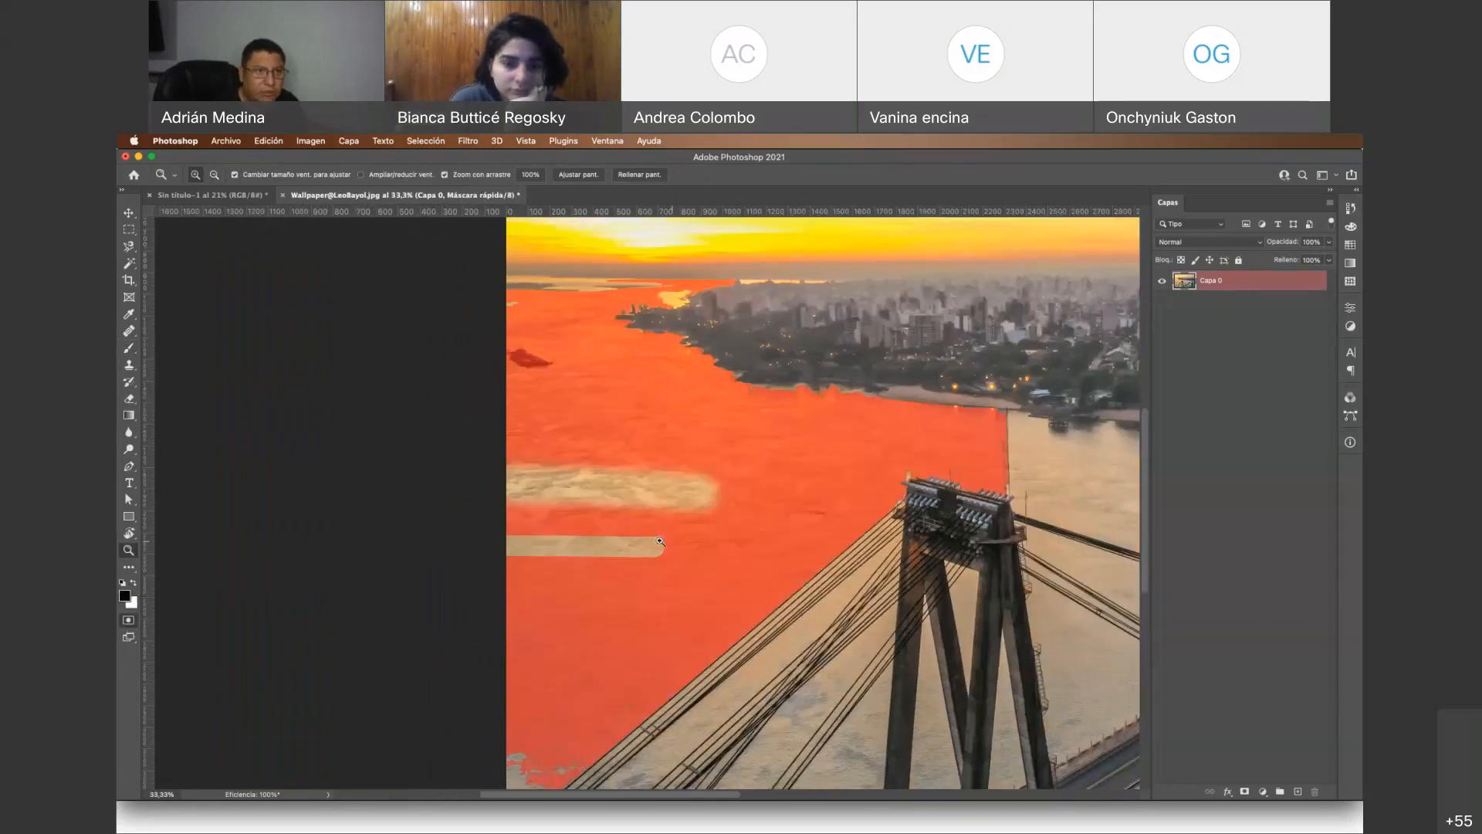
{"action": "key", "text": "b"}
{"action": "mouse_move", "coordinate": [706, 482]}
{"action": "left_mouse_down"}
{"action": "mouse_move", "coordinate": [636, 547]}
{"action": "mouse_move", "coordinate": [475, 545]}
{"action": "mouse_move", "coordinate": [471, 530]}
{"action": "left_mouse_up"}
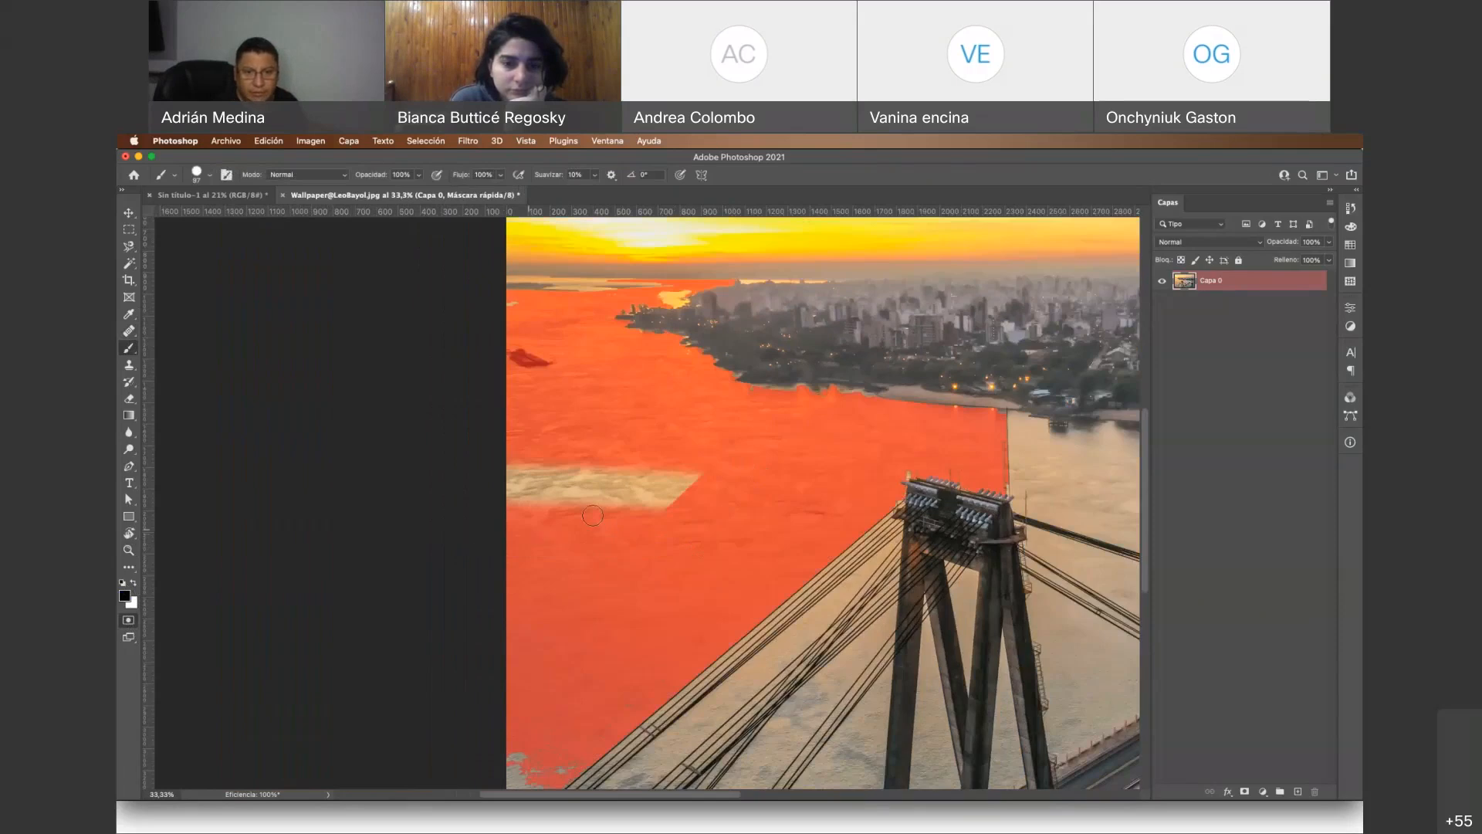
{"action": "mouse_move", "coordinate": [593, 515]}
{"action": "left_mouse_down"}
{"action": "mouse_move", "coordinate": [578, 484]}
{"action": "mouse_move", "coordinate": [677, 484]}
{"action": "mouse_move", "coordinate": [542, 461]}
{"action": "mouse_move", "coordinate": [526, 486]}
{"action": "left_mouse_up"}
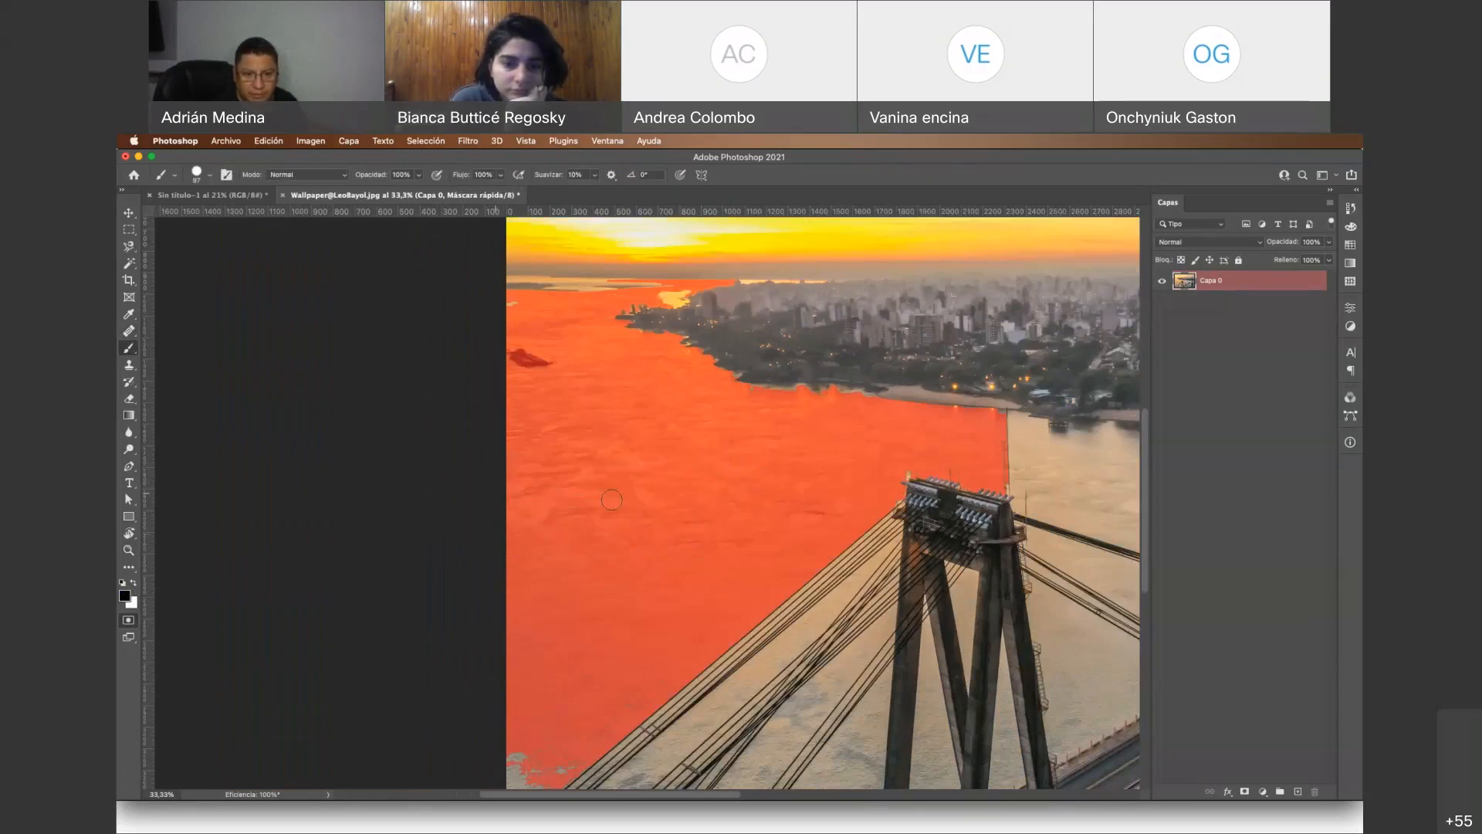
Extend the red river mask down the photo's lower-left edge to the bridge cables by painting with black
{"action": "scroll", "coordinate": [611, 499], "scroll_direction": "down", "scroll_amount": 5}
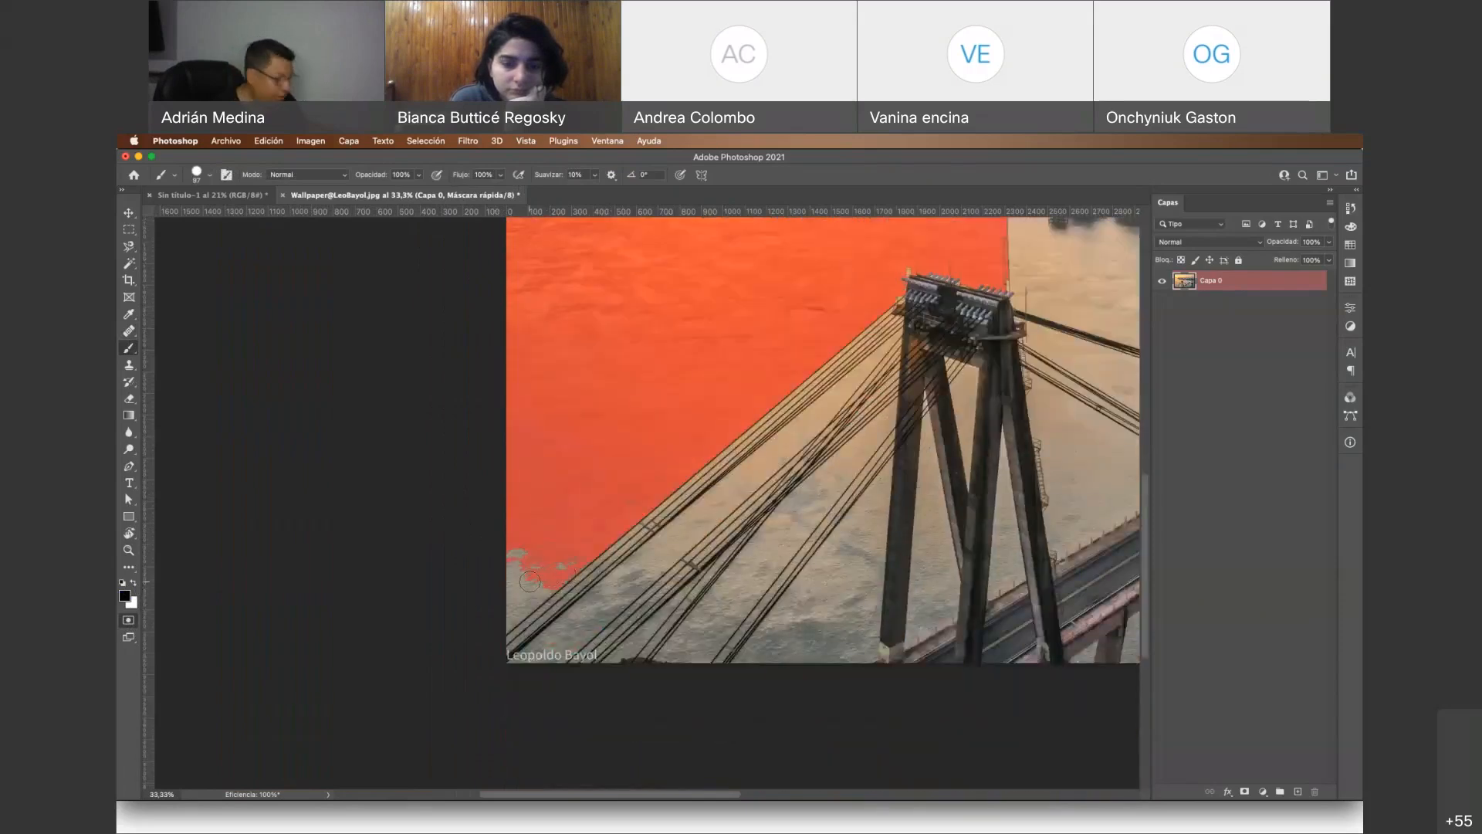
{"action": "key", "text": "z"}
{"action": "left_click_drag", "start_coordinate": [530, 582], "coordinate": [703, 618]}
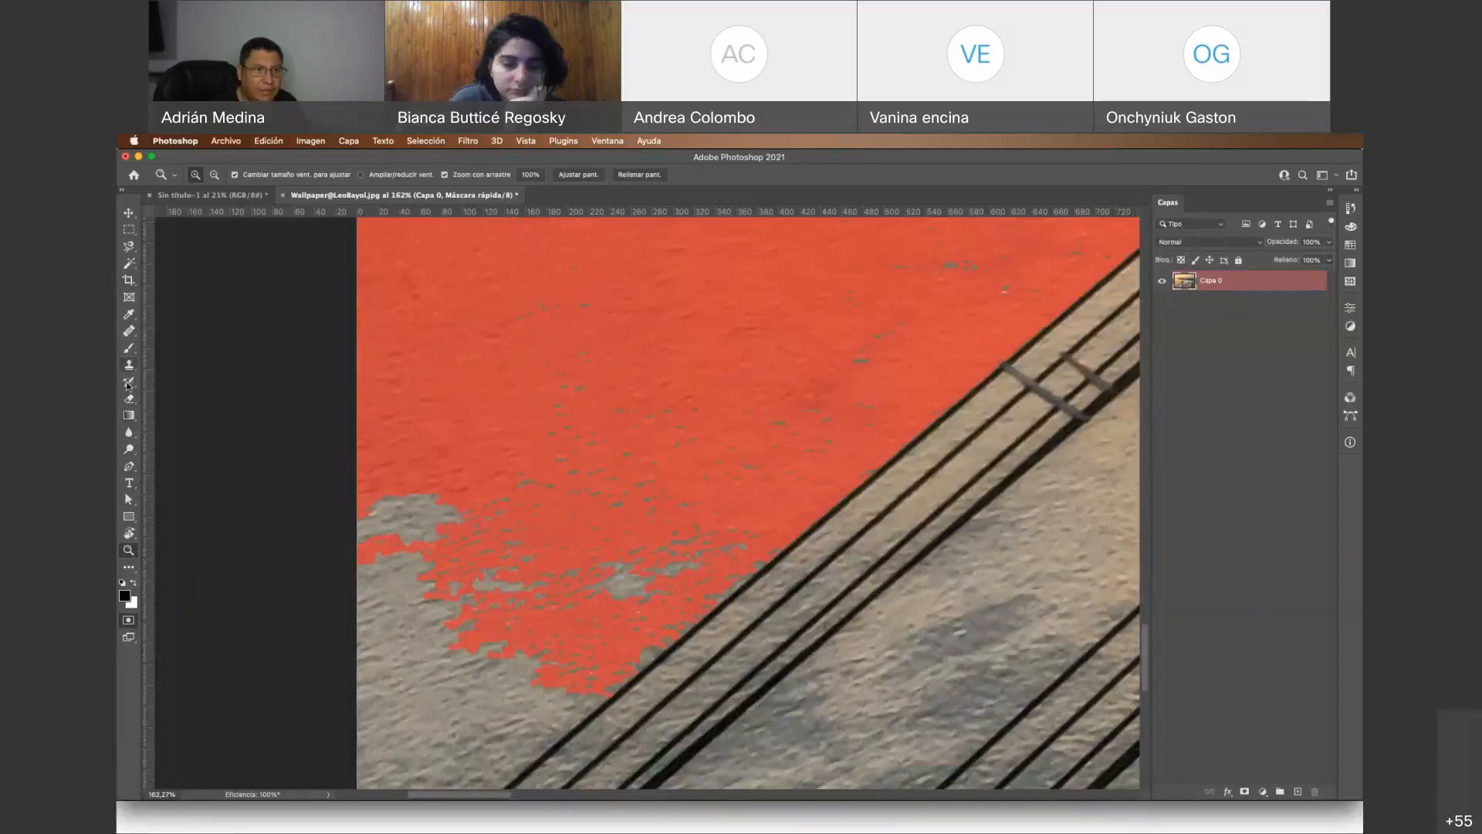
{"action": "left_click", "coordinate": [129, 350]}
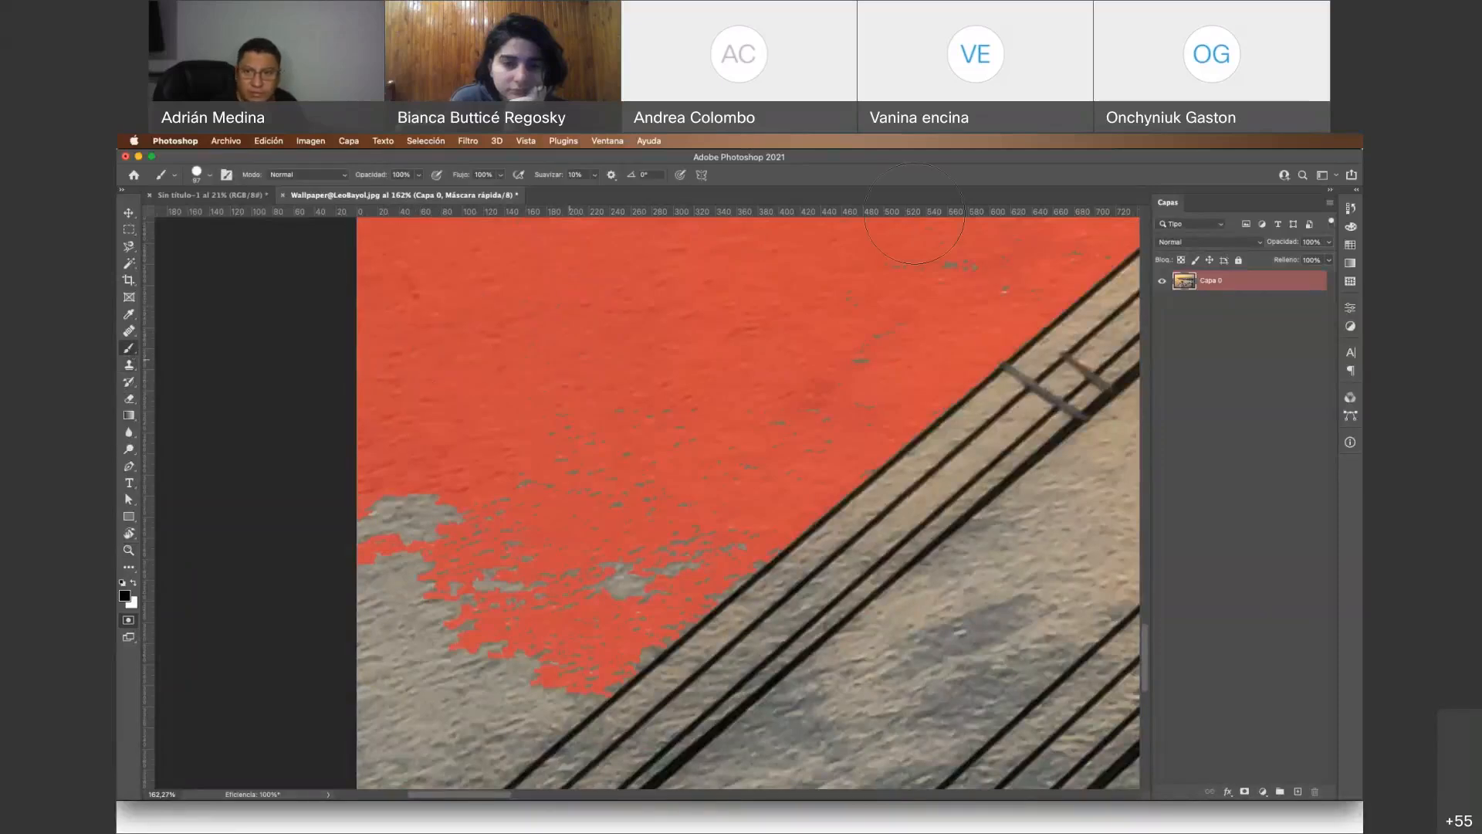
{"action": "scroll", "coordinate": [430, 495], "scroll_direction": "down", "scroll_amount": 3}
{"action": "scroll", "coordinate": [407, 522], "scroll_direction": "down", "scroll_amount": 8}
{"action": "mouse_move", "coordinate": [371, 325]}
{"action": "left_mouse_down"}
{"action": "mouse_move", "coordinate": [337, 579]}
{"action": "mouse_move", "coordinate": [306, 605]}
{"action": "left_mouse_up"}
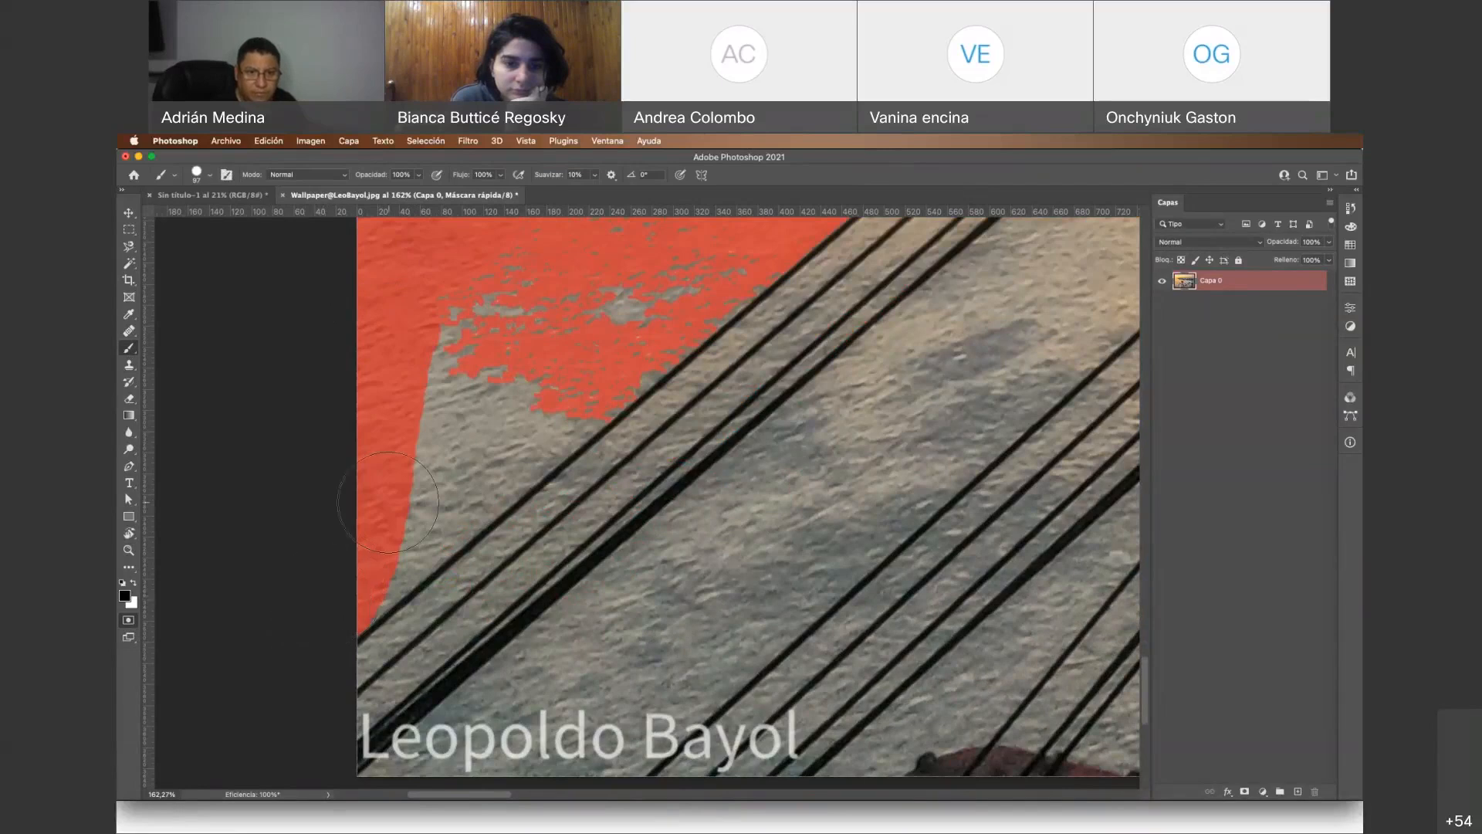
Paint black over the remaining gaps and specks in the lower river mask, up to the uppermost bridge cable
{"action": "scroll", "coordinate": [389, 502], "scroll_direction": "up", "scroll_amount": 10}
{"action": "scroll", "coordinate": [389, 503], "scroll_direction": "right", "scroll_amount": 5}
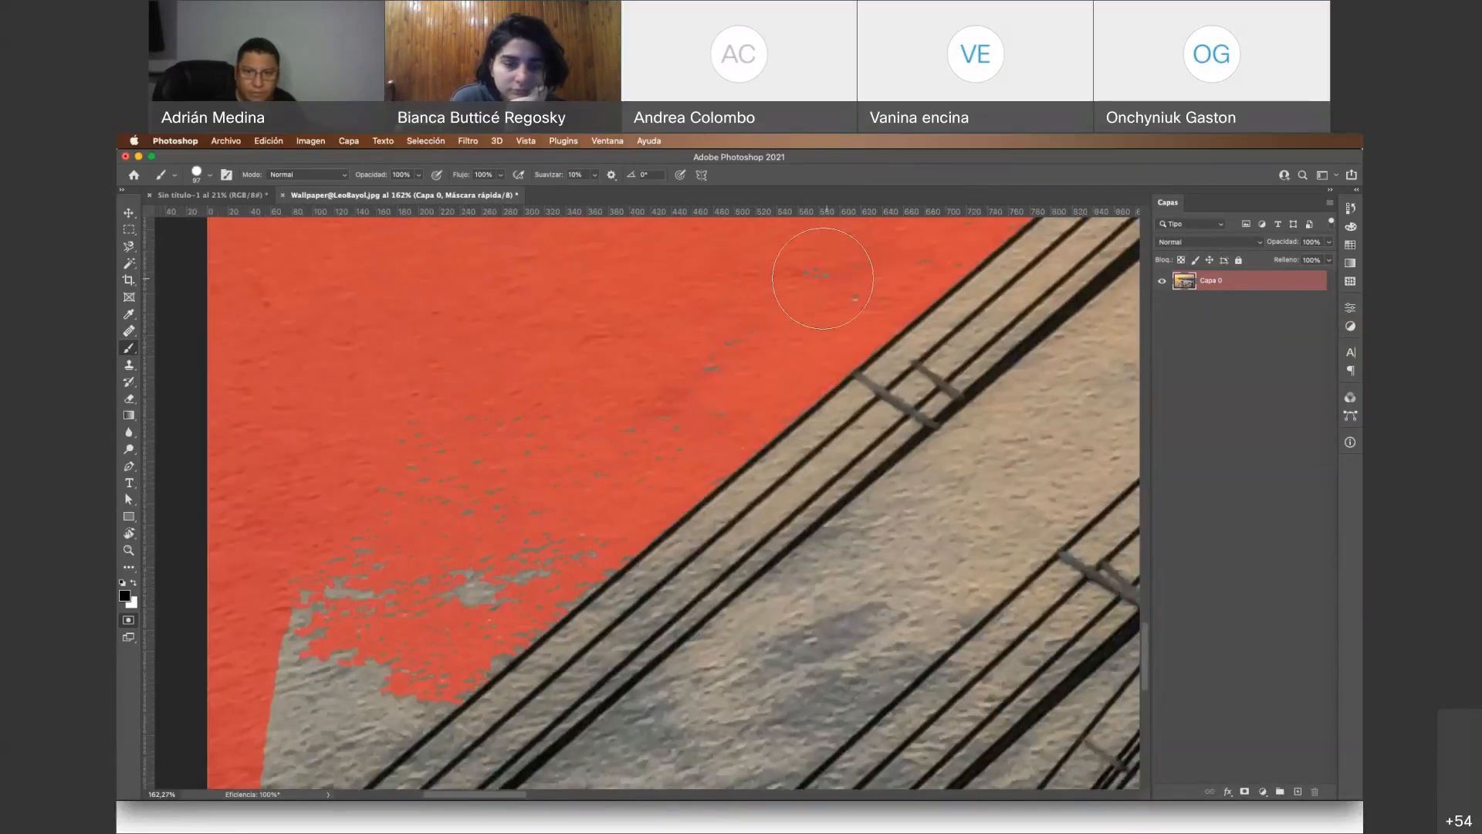
{"action": "mouse_move", "coordinate": [332, 594]}
{"action": "left_mouse_down"}
{"action": "mouse_move", "coordinate": [271, 705]}
{"action": "mouse_move", "coordinate": [305, 691]}
{"action": "left_mouse_up"}
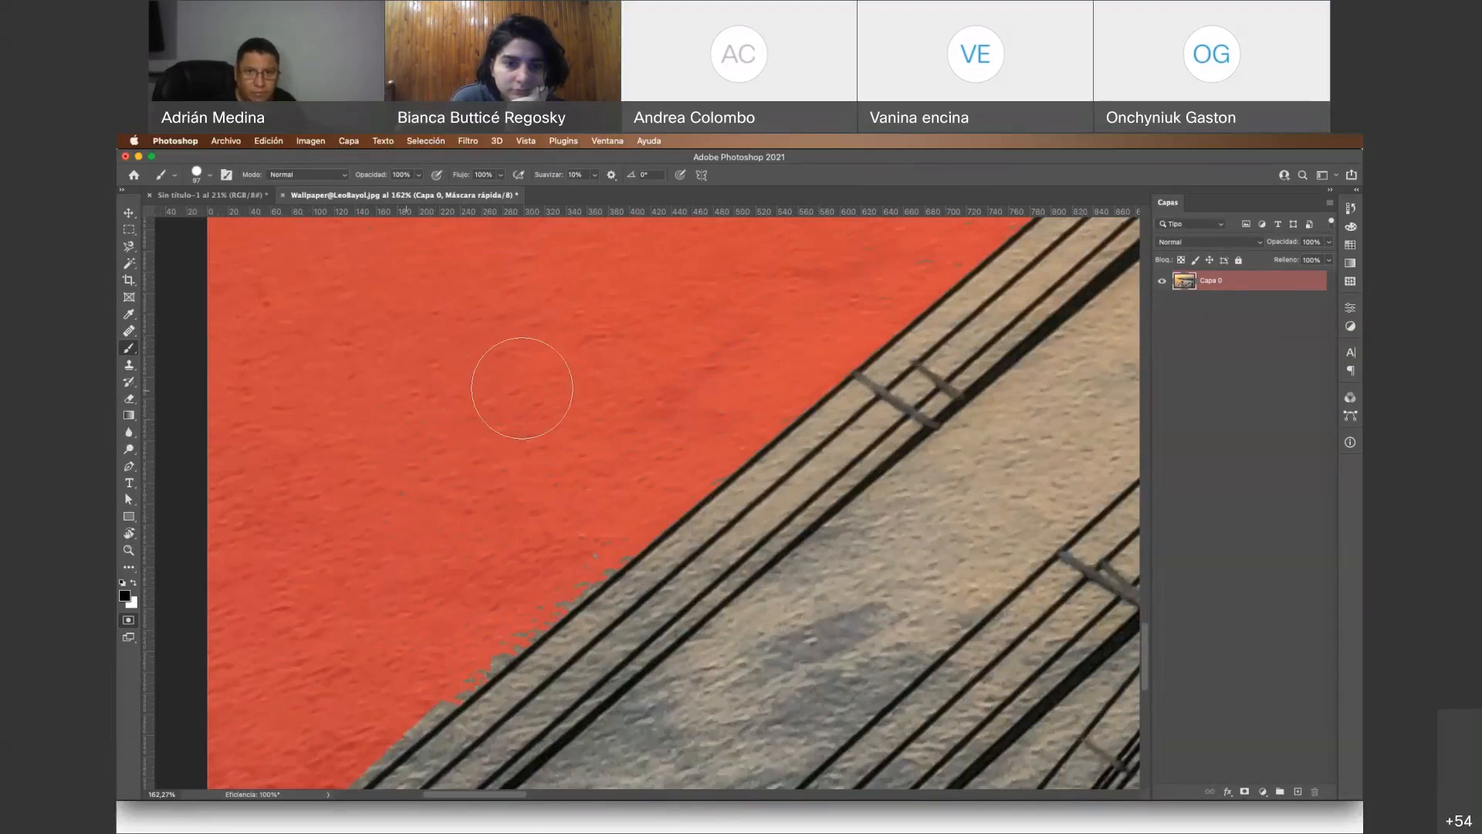
{"action": "scroll", "coordinate": [512, 388], "scroll_direction": "up", "scroll_amount": 8}
{"action": "scroll", "coordinate": [512, 389], "scroll_direction": "right", "scroll_amount": 2}
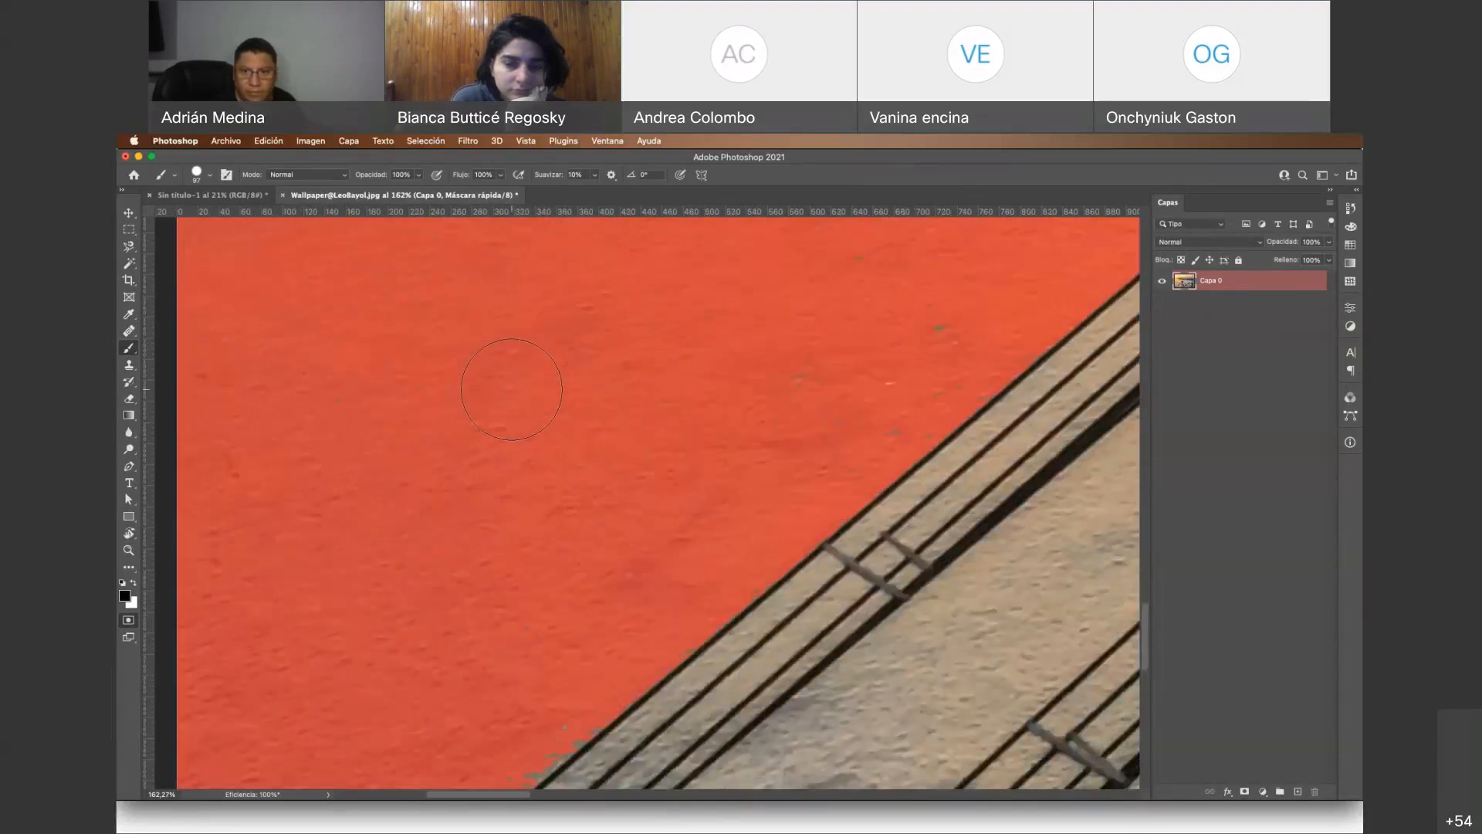
{"action": "scroll", "coordinate": [512, 389], "scroll_direction": "up", "scroll_amount": 2}
{"action": "scroll", "coordinate": [511, 389], "scroll_direction": "right", "scroll_amount": 1}
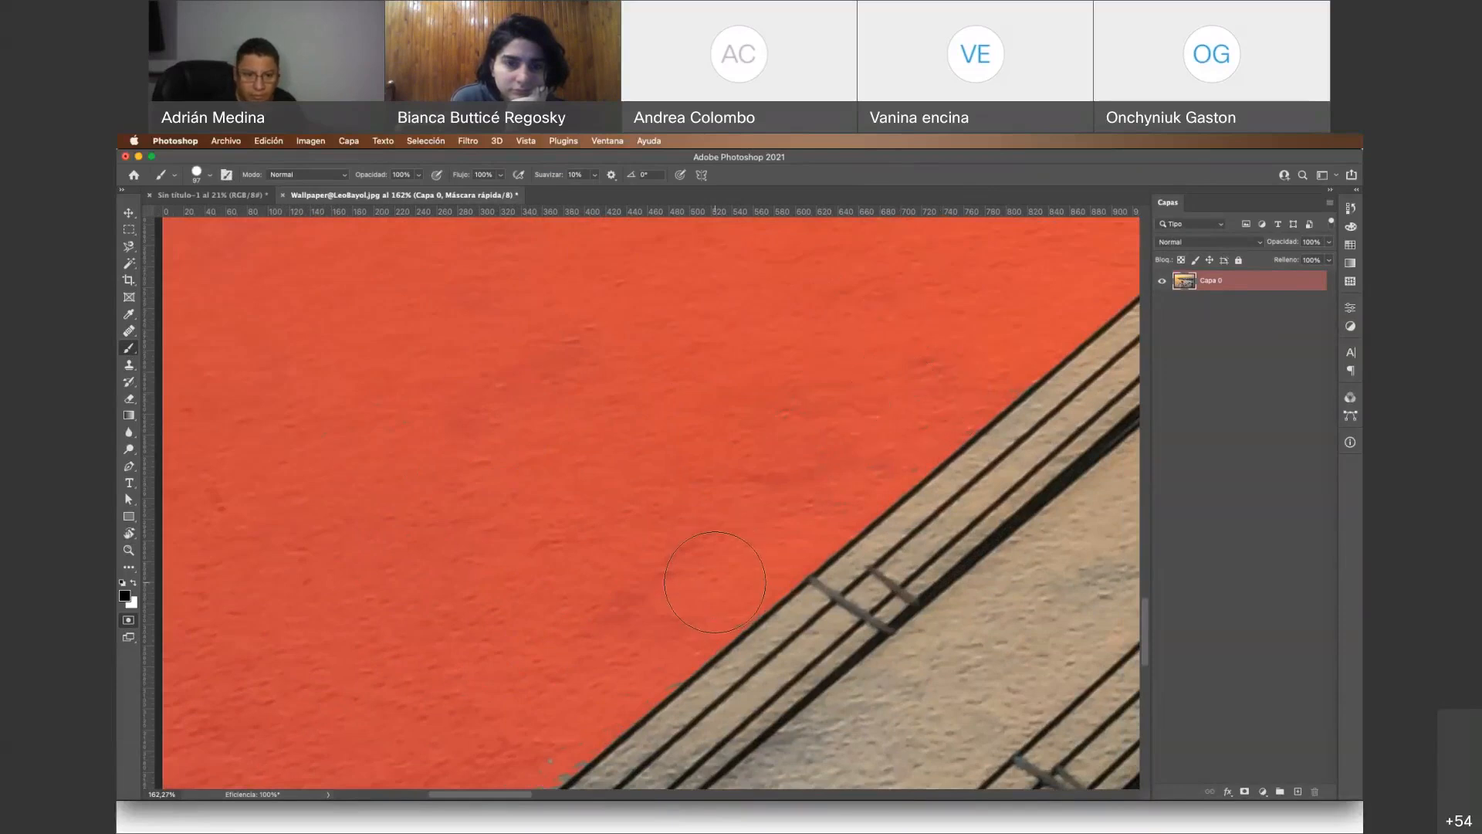
{"action": "scroll", "coordinate": [705, 569], "scroll_direction": "down", "scroll_amount": 5}
{"action": "scroll", "coordinate": [705, 569], "scroll_direction": "left", "scroll_amount": 1}
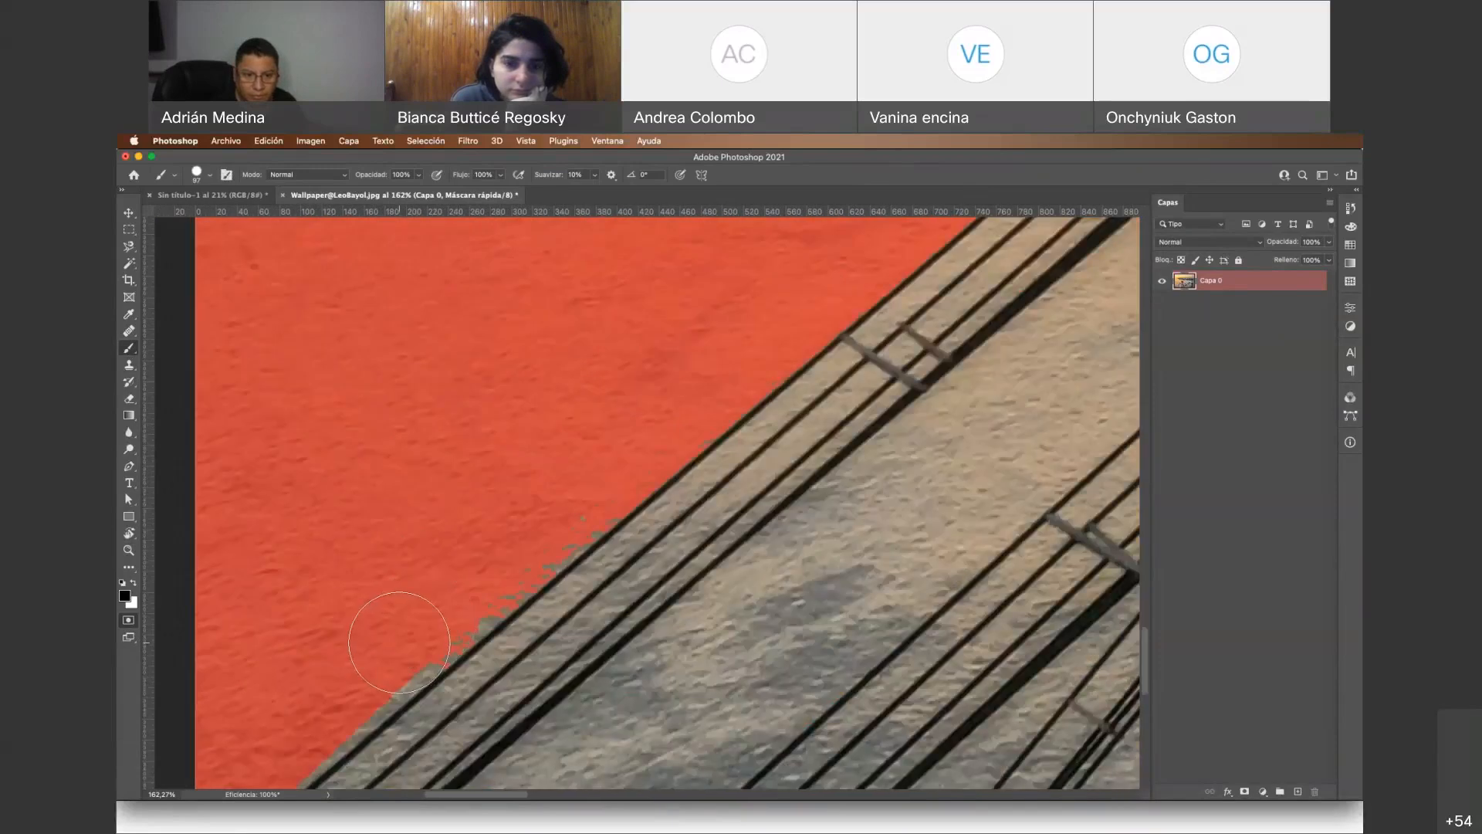
{"action": "scroll", "coordinate": [399, 643], "scroll_direction": "left", "scroll_amount": 15}
{"action": "scroll", "coordinate": [400, 642], "scroll_direction": "down", "scroll_amount": 4}
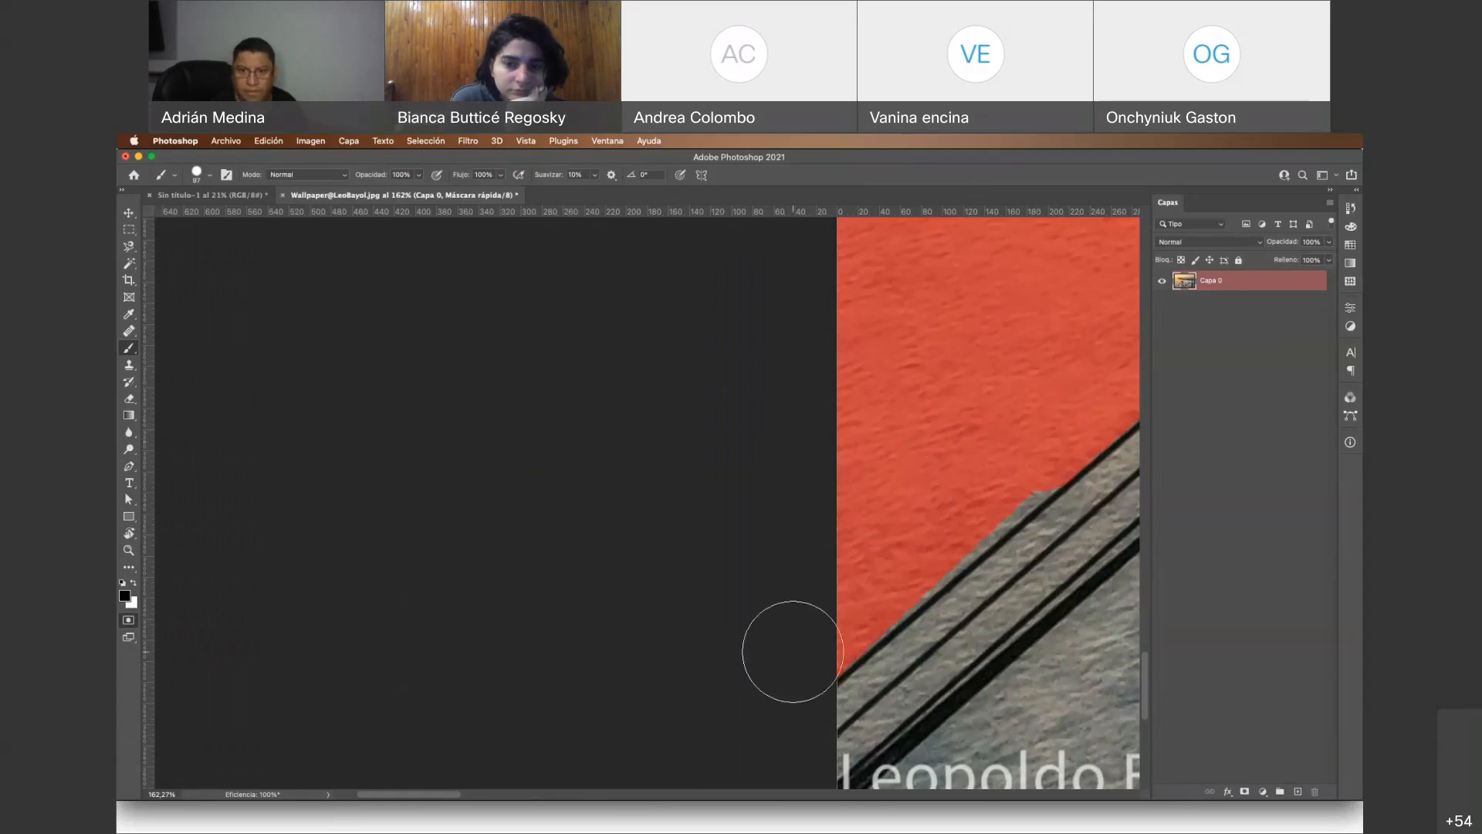
{"action": "scroll", "coordinate": [793, 651], "scroll_direction": "right", "scroll_amount": 6}
{"action": "scroll", "coordinate": [793, 653], "scroll_direction": "up", "scroll_amount": 2}
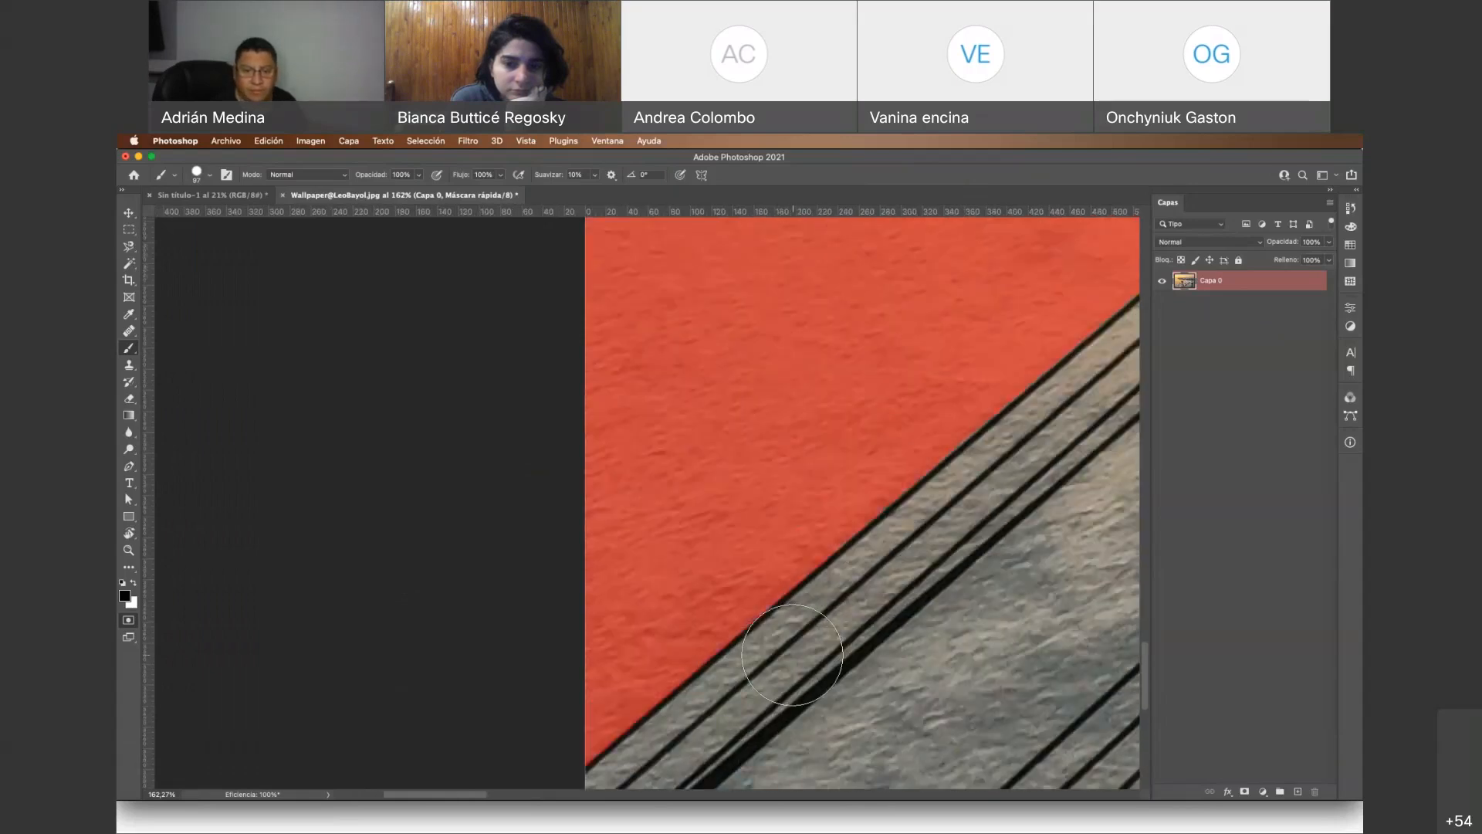
Fill the unmasked patch at the river's left edge, between the horizon and the boat, with black paint
{"action": "scroll", "coordinate": [793, 655], "scroll_direction": "right", "scroll_amount": 15}
{"action": "scroll", "coordinate": [793, 654], "scroll_direction": "up", "scroll_amount": 10}
{"action": "scroll", "coordinate": [793, 655], "scroll_direction": "left", "scroll_amount": 7}
{"action": "scroll", "coordinate": [793, 655], "scroll_direction": "down", "scroll_amount": 8}
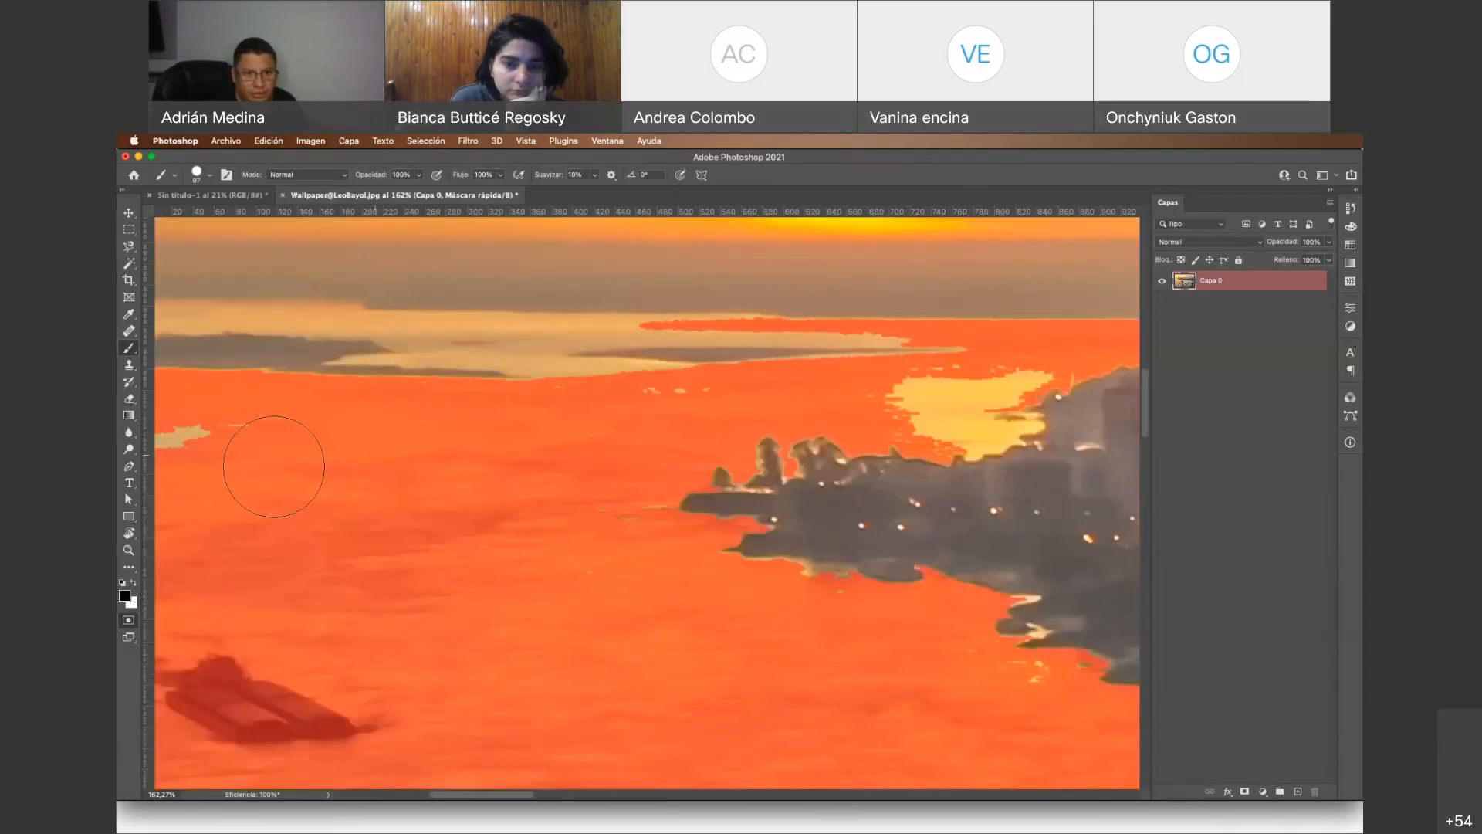
{"action": "scroll", "coordinate": [546, 456], "scroll_direction": "left", "scroll_amount": 5}
{"action": "scroll", "coordinate": [529, 569], "scroll_direction": "down", "scroll_amount": 3}
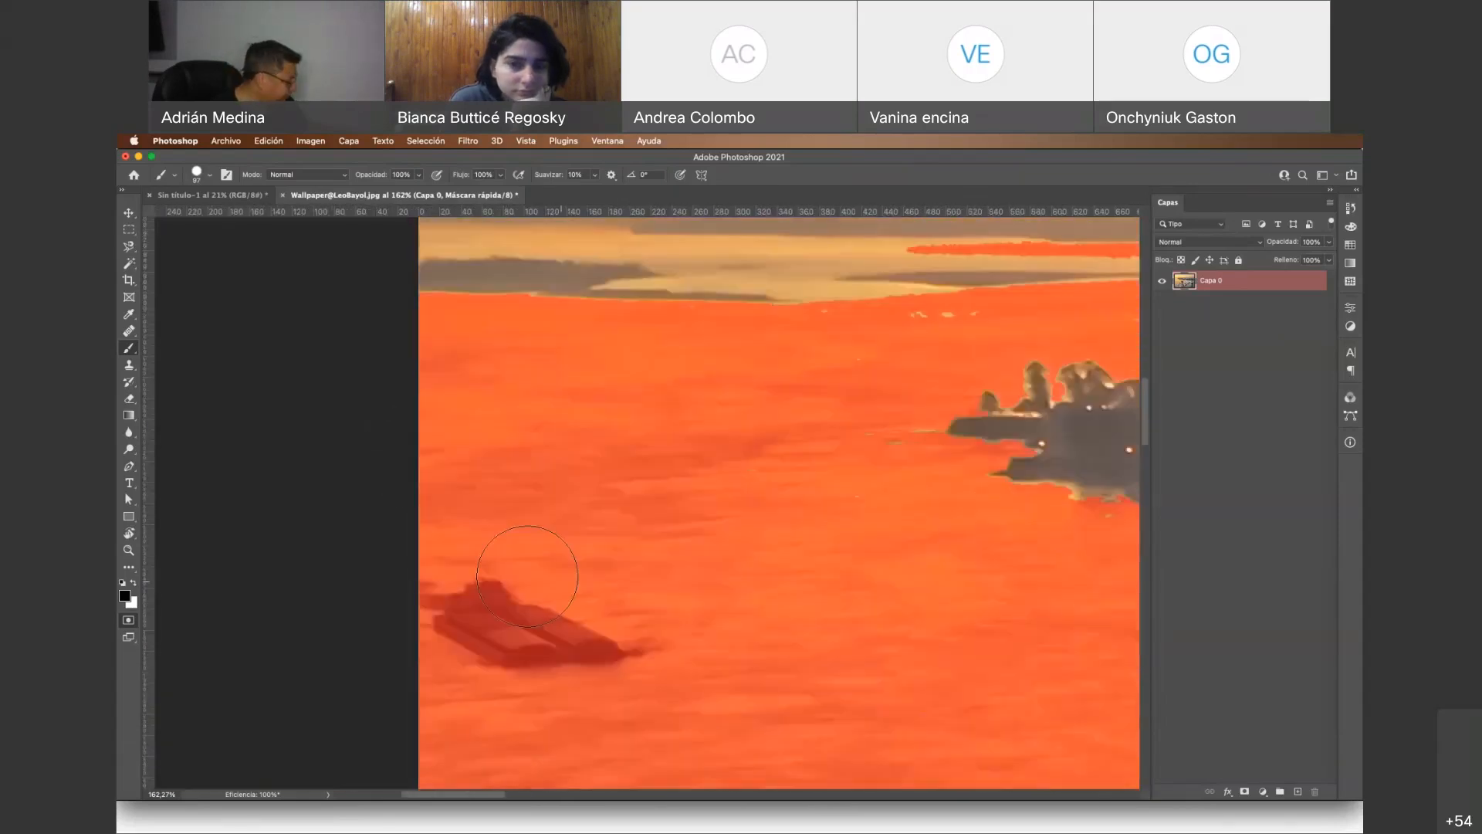
Turn Quick Mask off and view the corrected river selection over the whole photo
{"action": "key", "text": "z"}
{"action": "left_click", "coordinate": [586, 502], "text": "alt"}
{"action": "left_click", "coordinate": [657, 516], "text": "alt"}
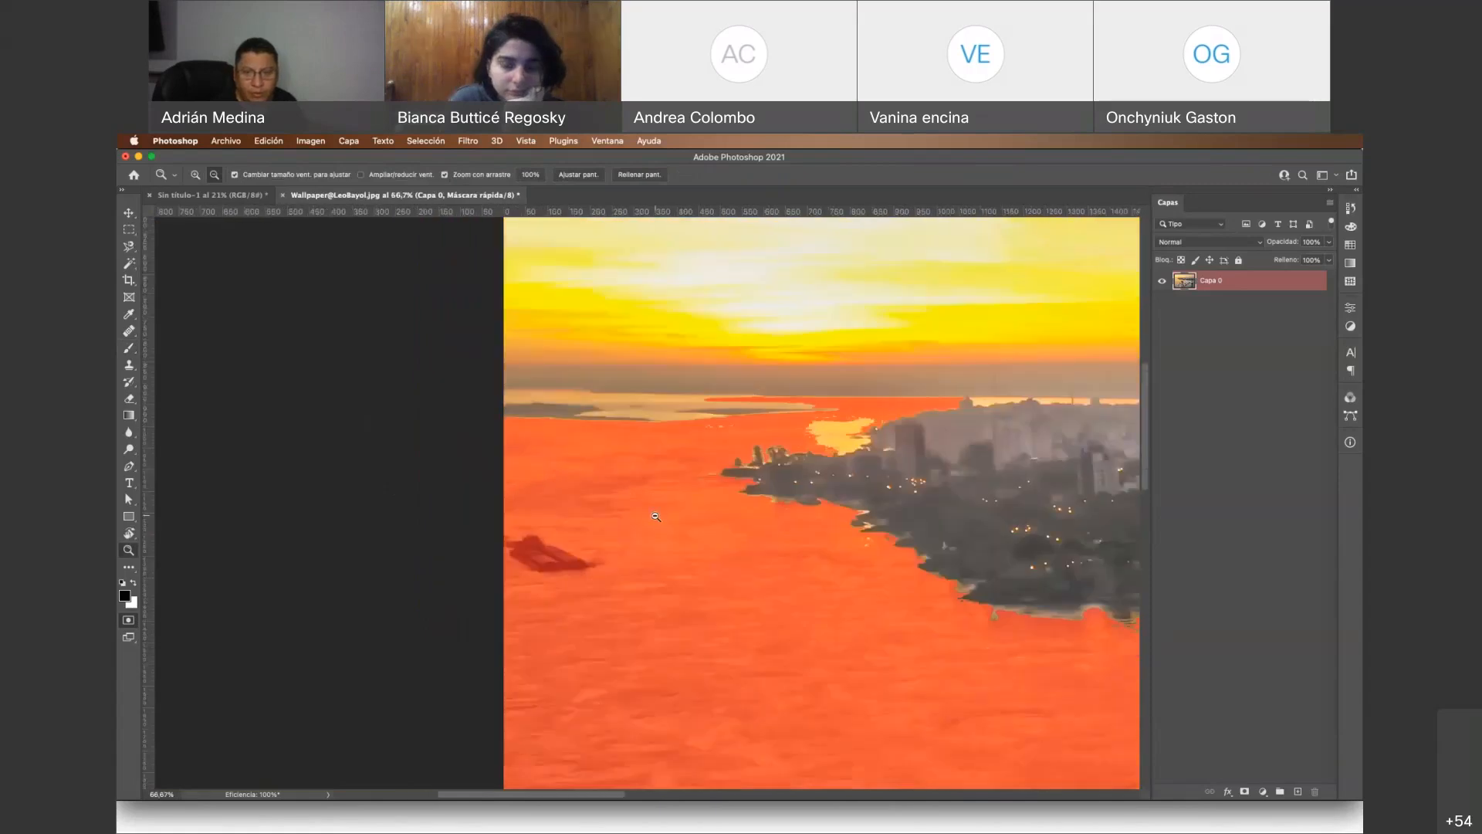
{"action": "left_click", "coordinate": [656, 517], "text": "alt"}
{"action": "left_click", "coordinate": [702, 563], "text": "alt"}
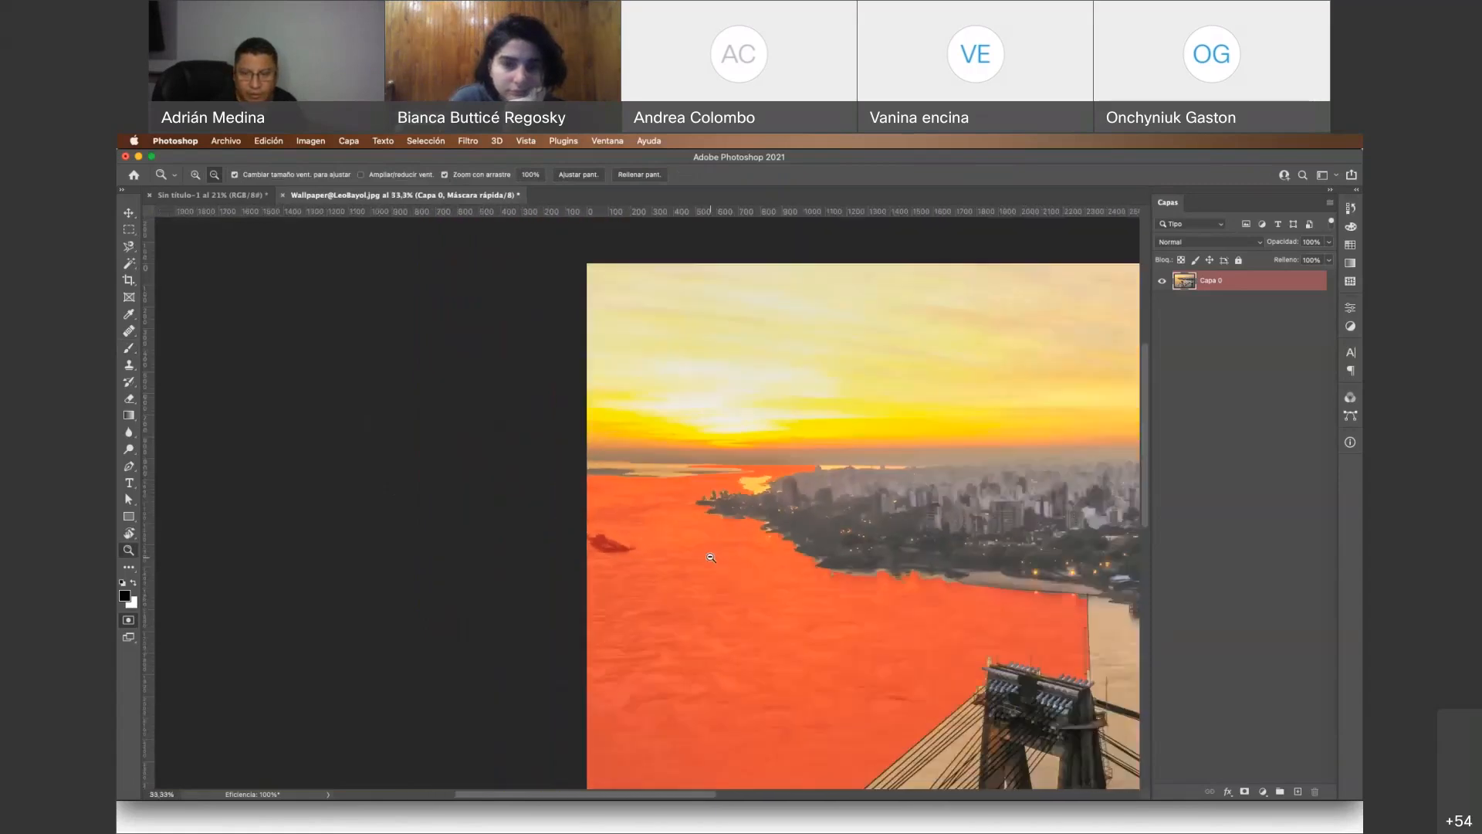
{"action": "left_click", "coordinate": [720, 557], "text": "alt"}
{"action": "left_click", "coordinate": [721, 556], "text": "alt"}
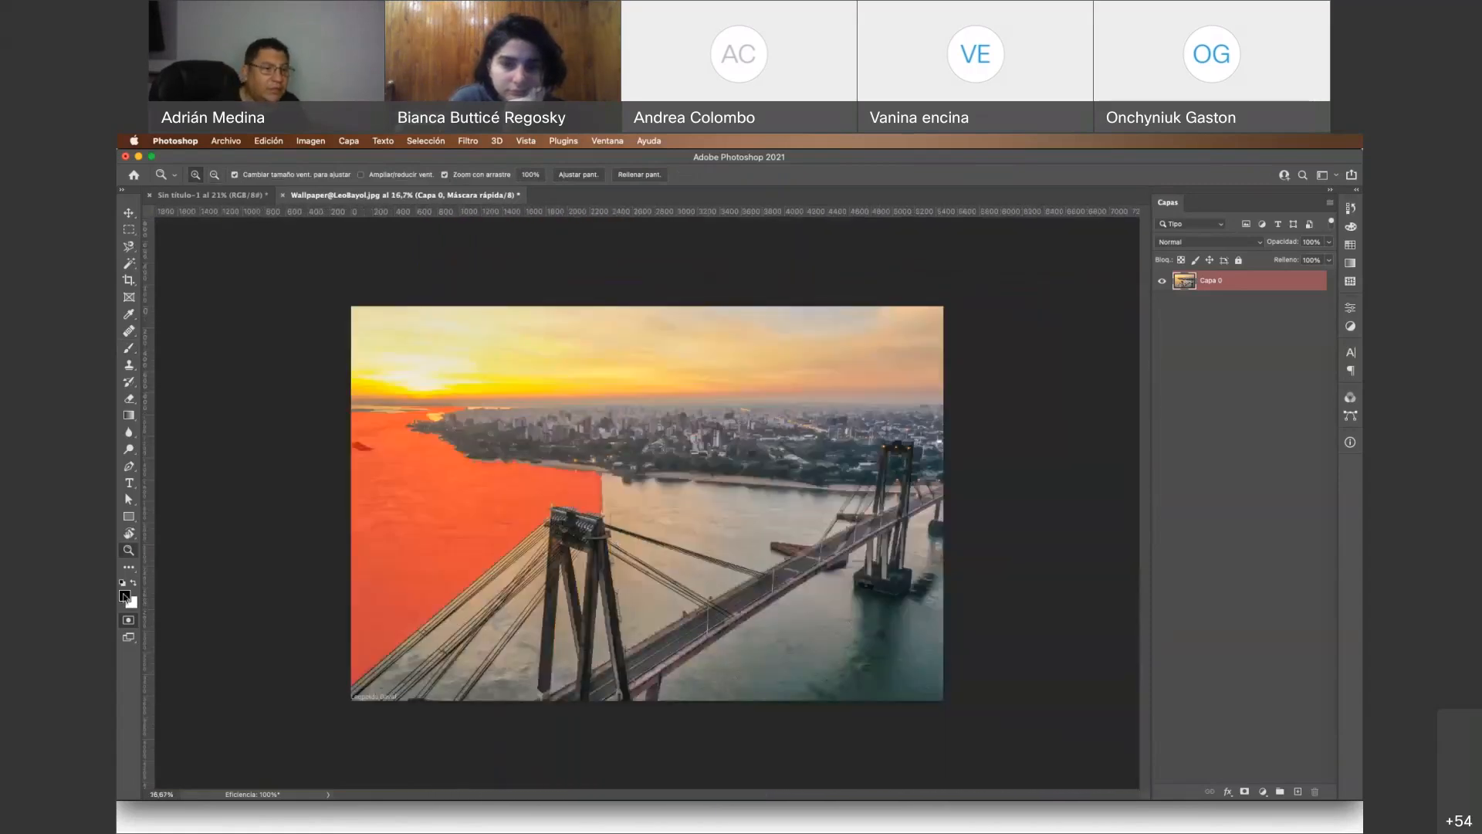
{"action": "left_click", "coordinate": [128, 623]}
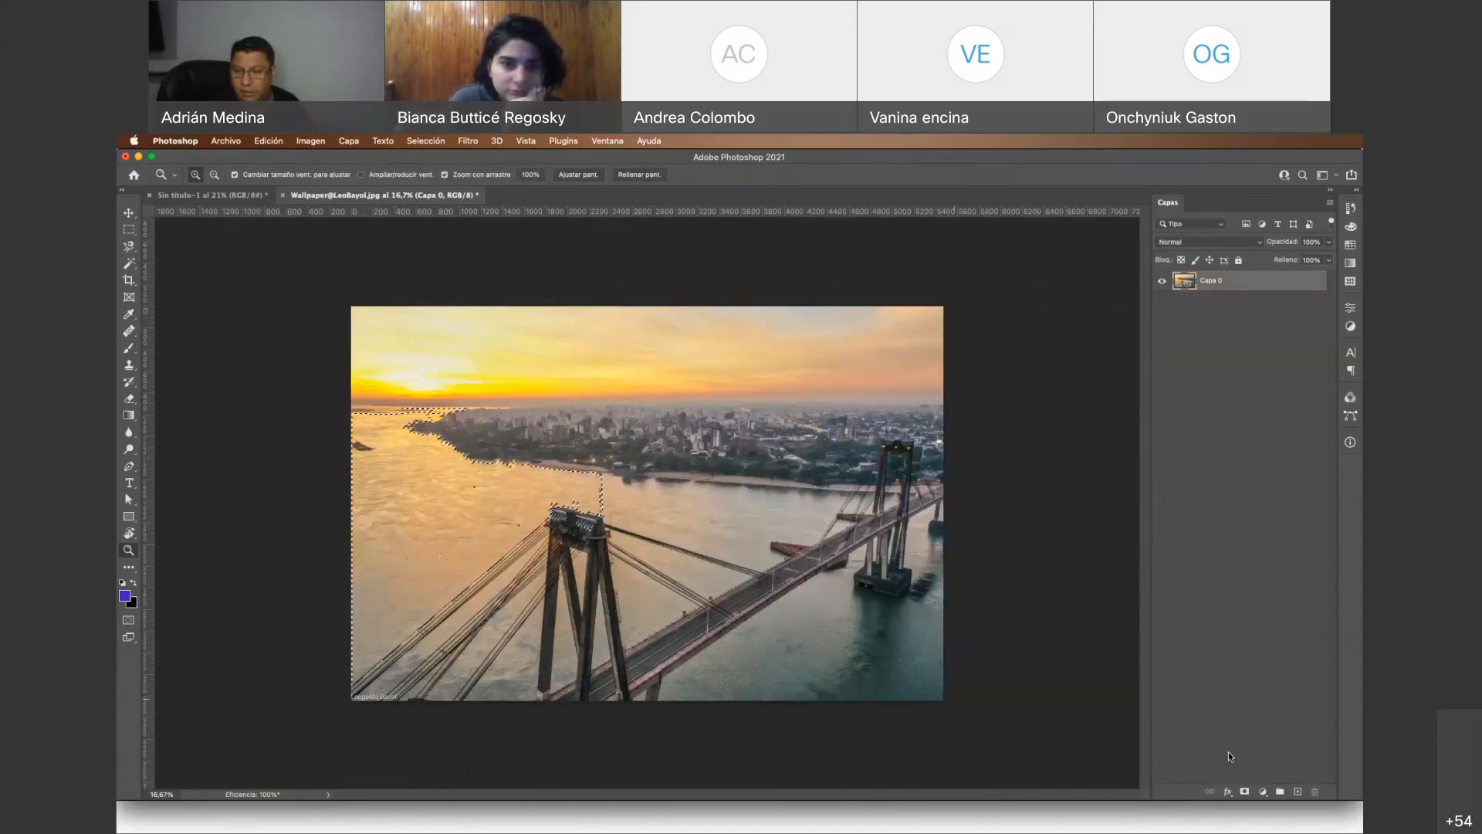
Copy the selected river onto a new layer and set that layer's blend mode to Trama
{"action": "left_click", "coordinate": [1298, 791]}
{"action": "key", "text": "super+d"}
{"action": "key", "text": "v"}
{"action": "mouse_move", "coordinate": [403, 517]}
{"action": "left_mouse_down"}
{"action": "mouse_move", "coordinate": [559, 516]}
{"action": "mouse_move", "coordinate": [765, 580]}
{"action": "mouse_move", "coordinate": [583, 495]}
{"action": "mouse_move", "coordinate": [405, 479]}
{"action": "mouse_move", "coordinate": [419, 517]}
{"action": "left_mouse_up"}
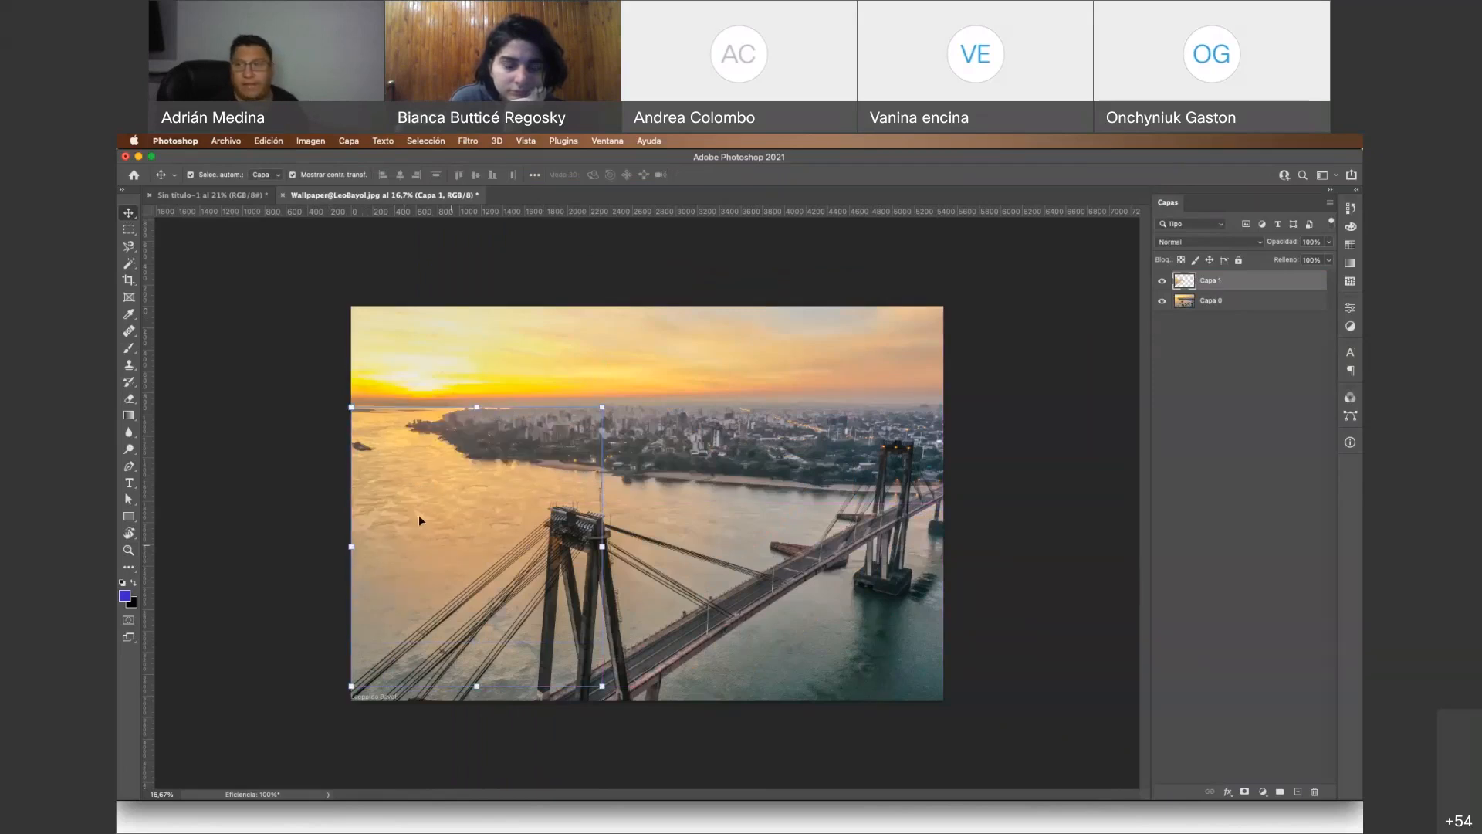
{"action": "left_click", "coordinate": [1218, 244]}
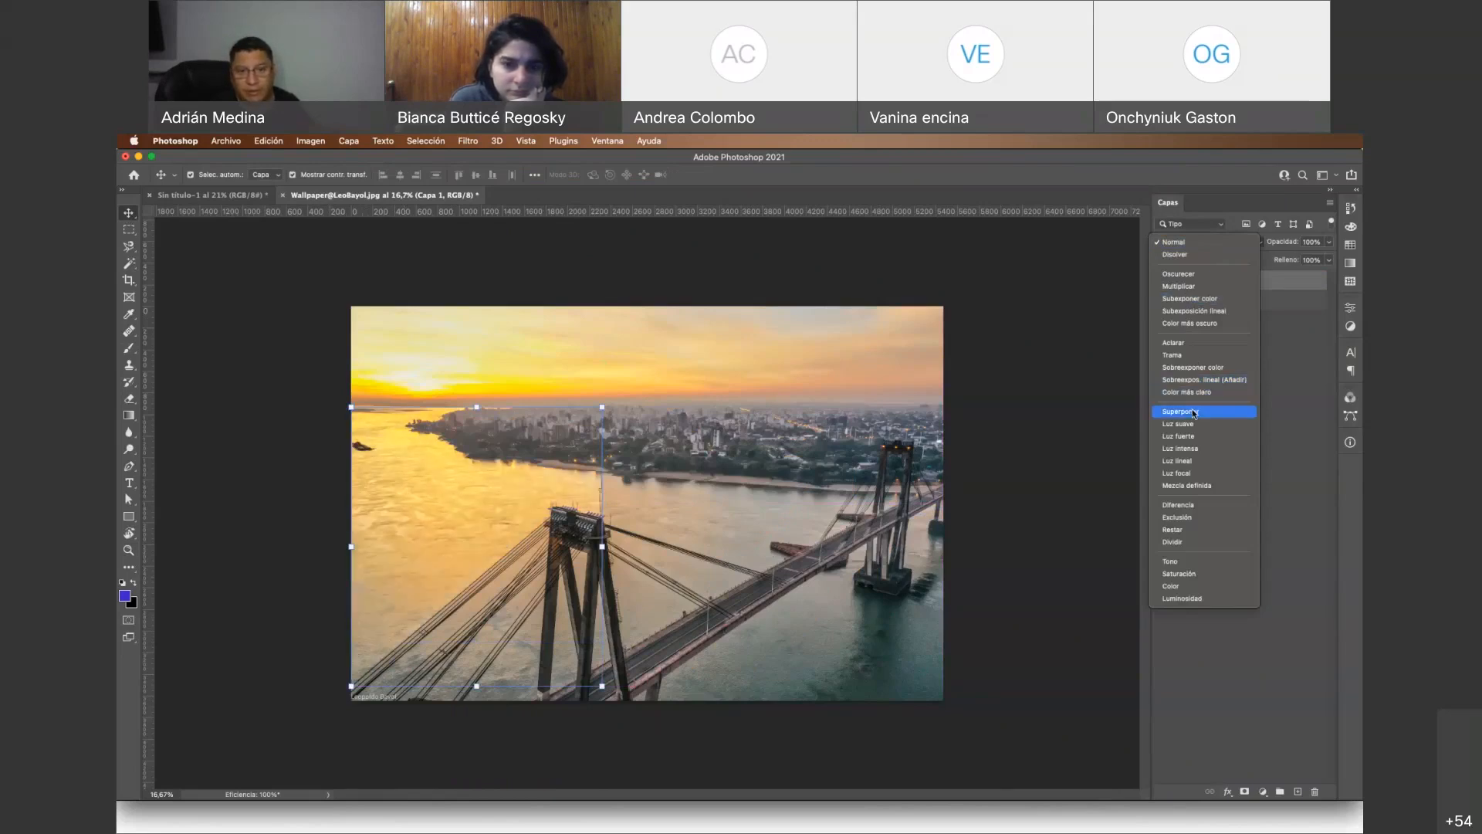
{"action": "left_click", "coordinate": [1207, 353]}
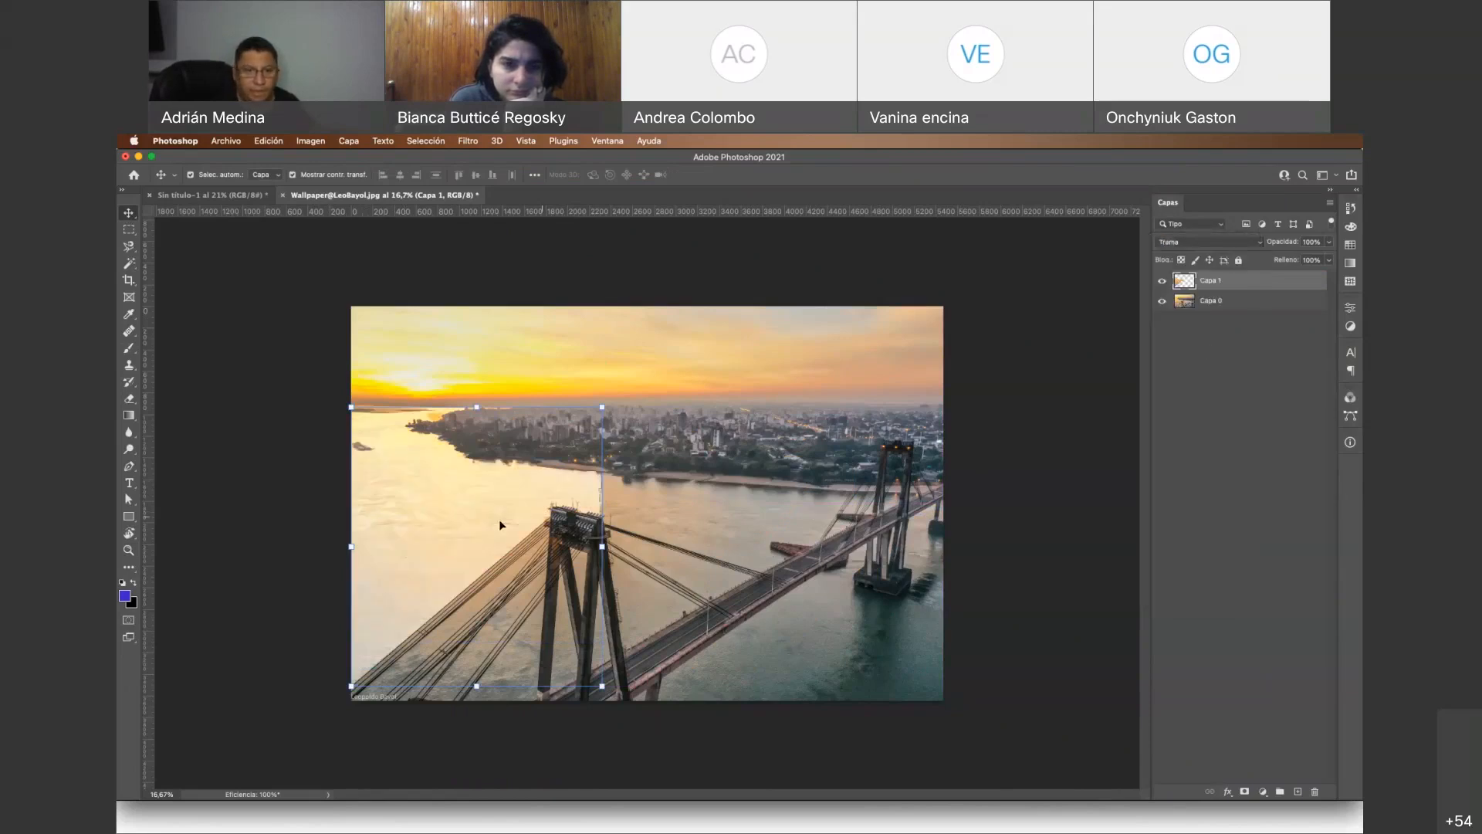
Add a layer mask to the river layer and set up a larger Brush with 0% hardness
{"action": "left_click", "coordinate": [1244, 791]}
{"action": "left_click", "coordinate": [129, 347]}
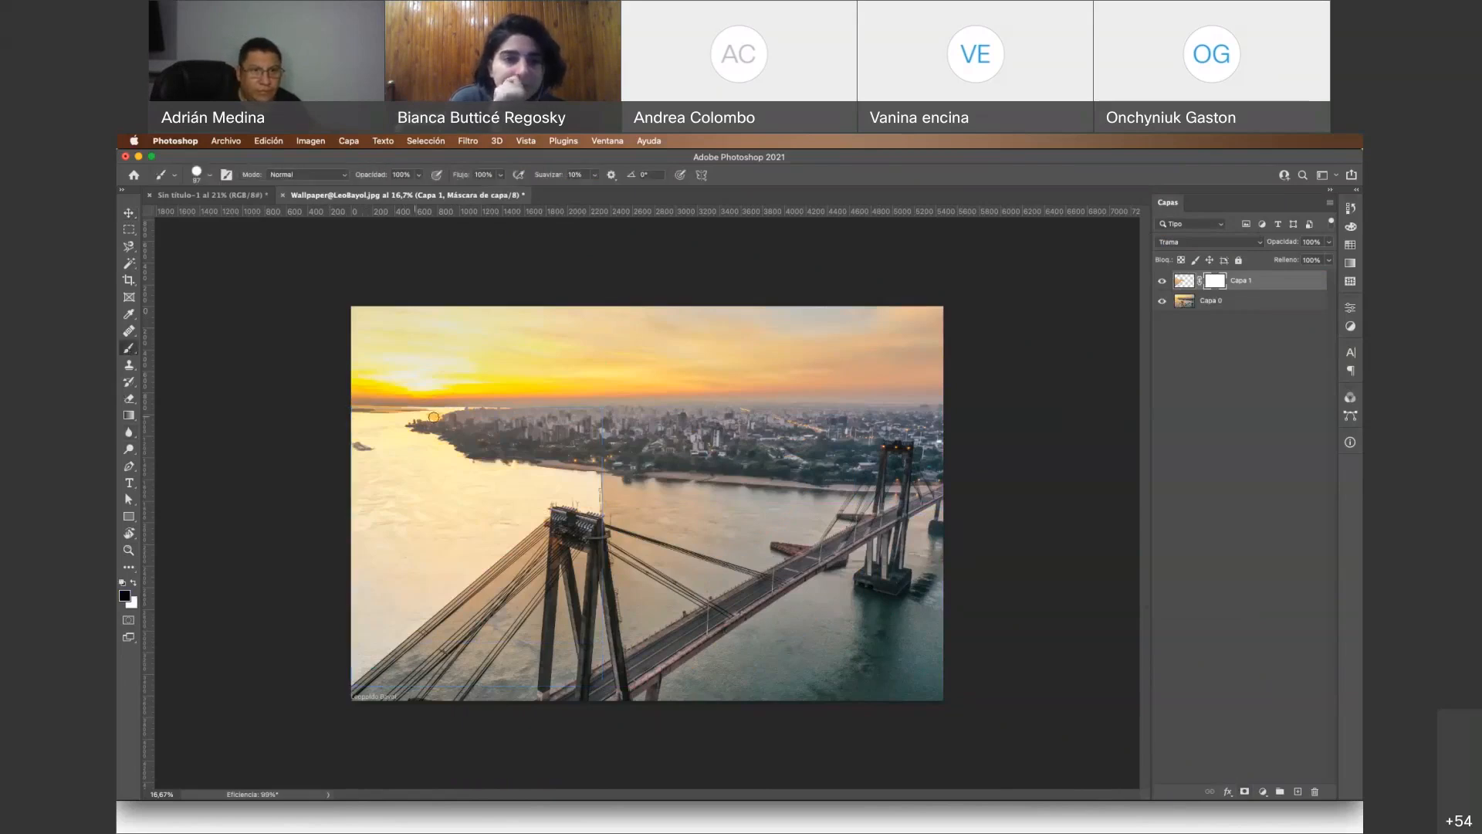
{"action": "left_click", "coordinate": [198, 171]}
{"action": "left_click_drag", "start_coordinate": [239, 216], "coordinate": [267, 215]}
{"action": "key", "text": "Tab"}
{"action": "type", "text": "0"}
{"action": "key", "text": "Return"}
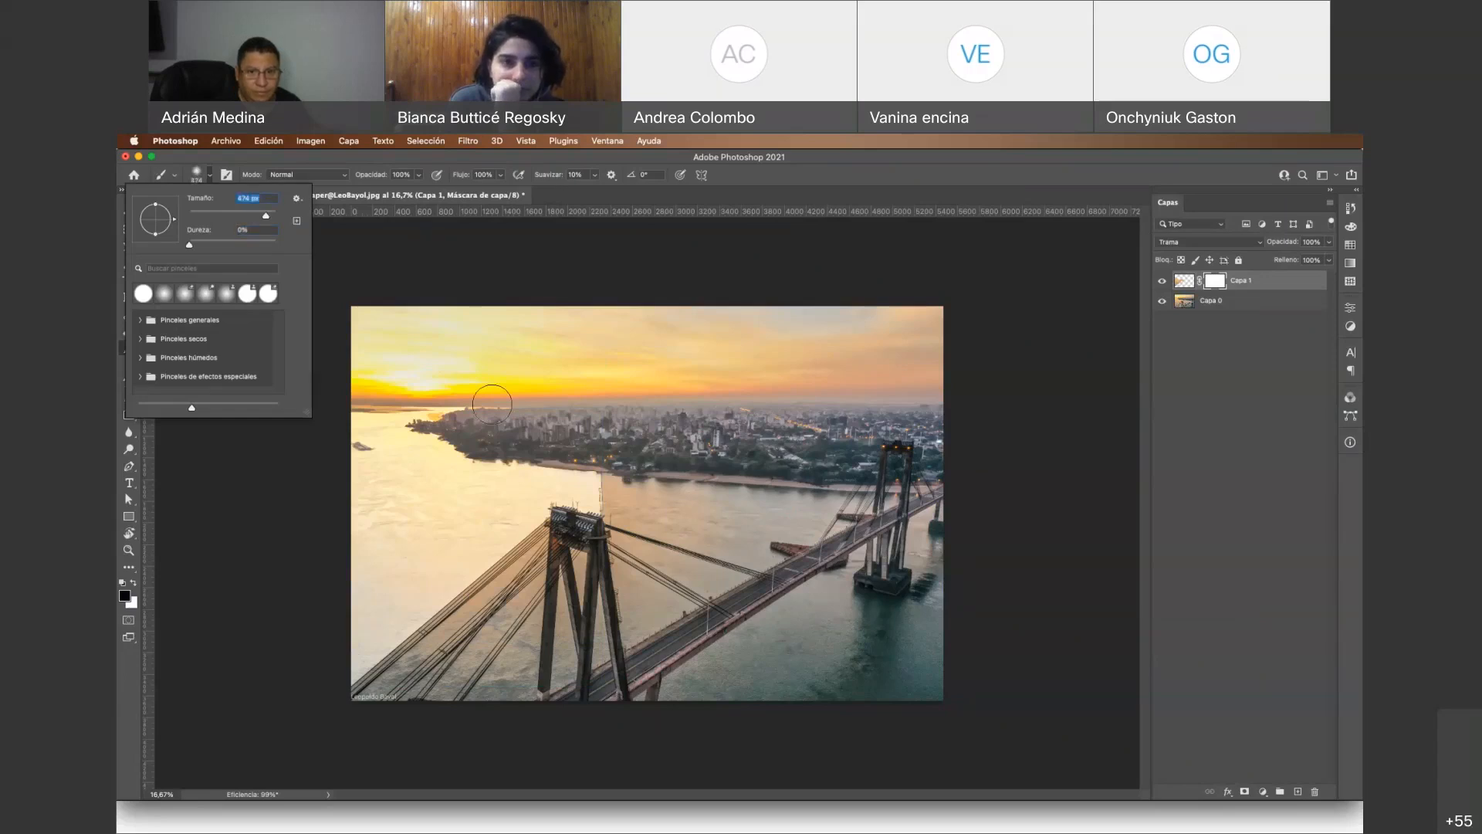
{"action": "key", "text": "Return"}
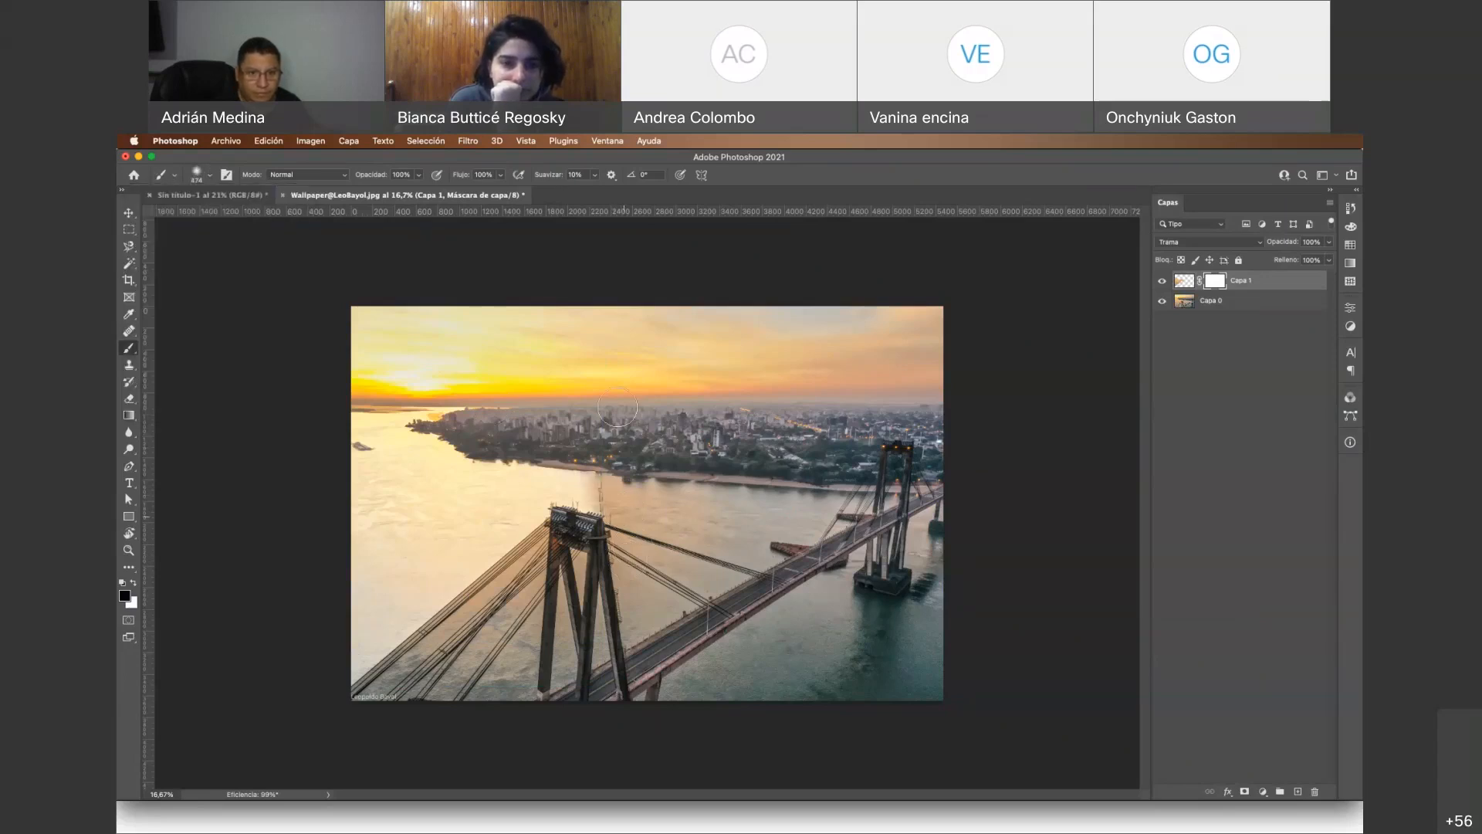
Paint black on the layer mask along the river copy's hard vertical edge above the bridge tower to soften it
{"action": "mouse_move", "coordinate": [471, 400]}
{"action": "left_mouse_down"}
{"action": "mouse_move", "coordinate": [361, 384]}
{"action": "mouse_move", "coordinate": [485, 397]}
{"action": "left_mouse_up"}
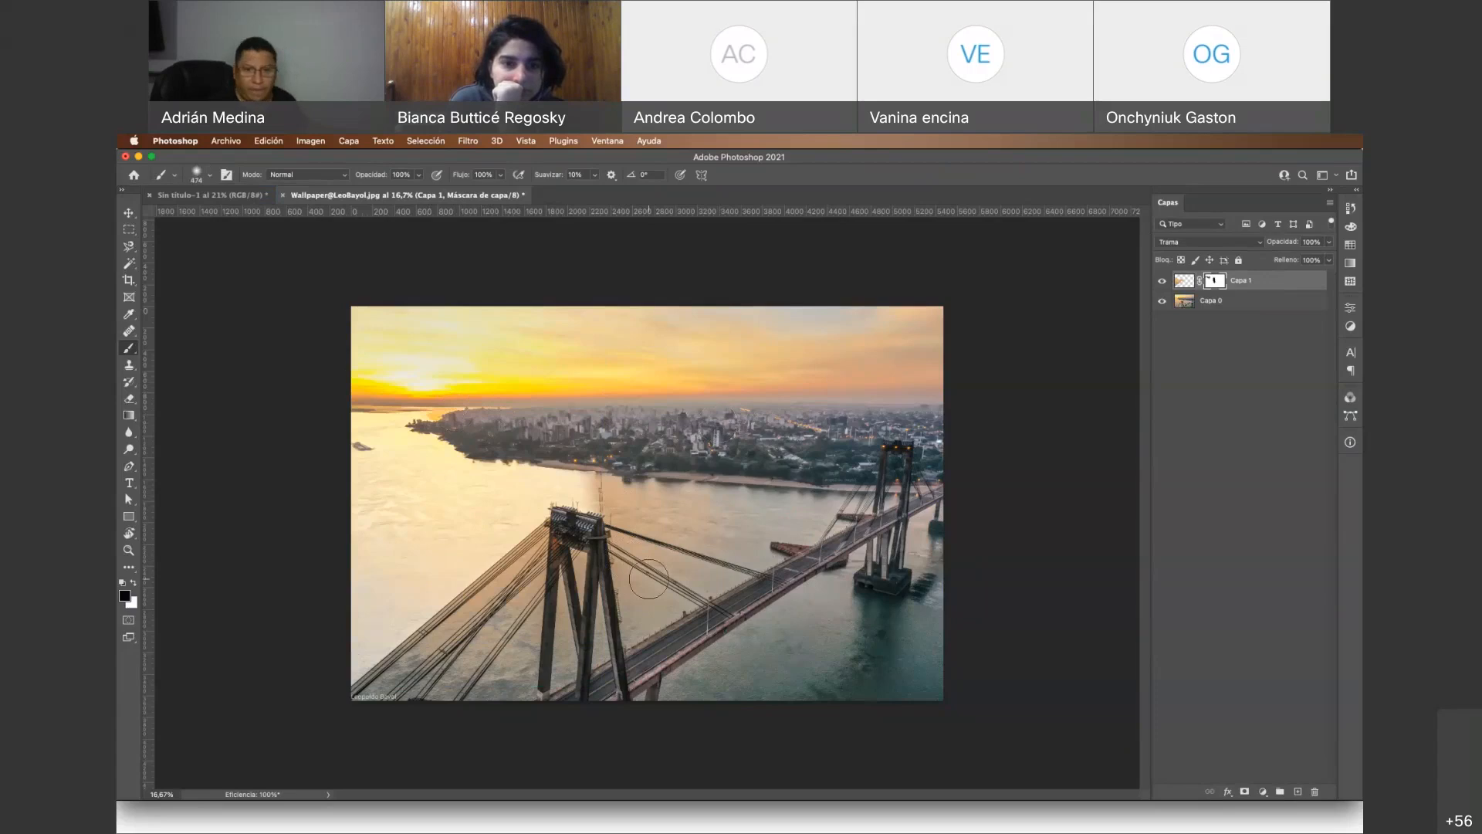
{"action": "key", "text": "z"}
{"action": "left_click_drag", "start_coordinate": [630, 559], "coordinate": [695, 559]}
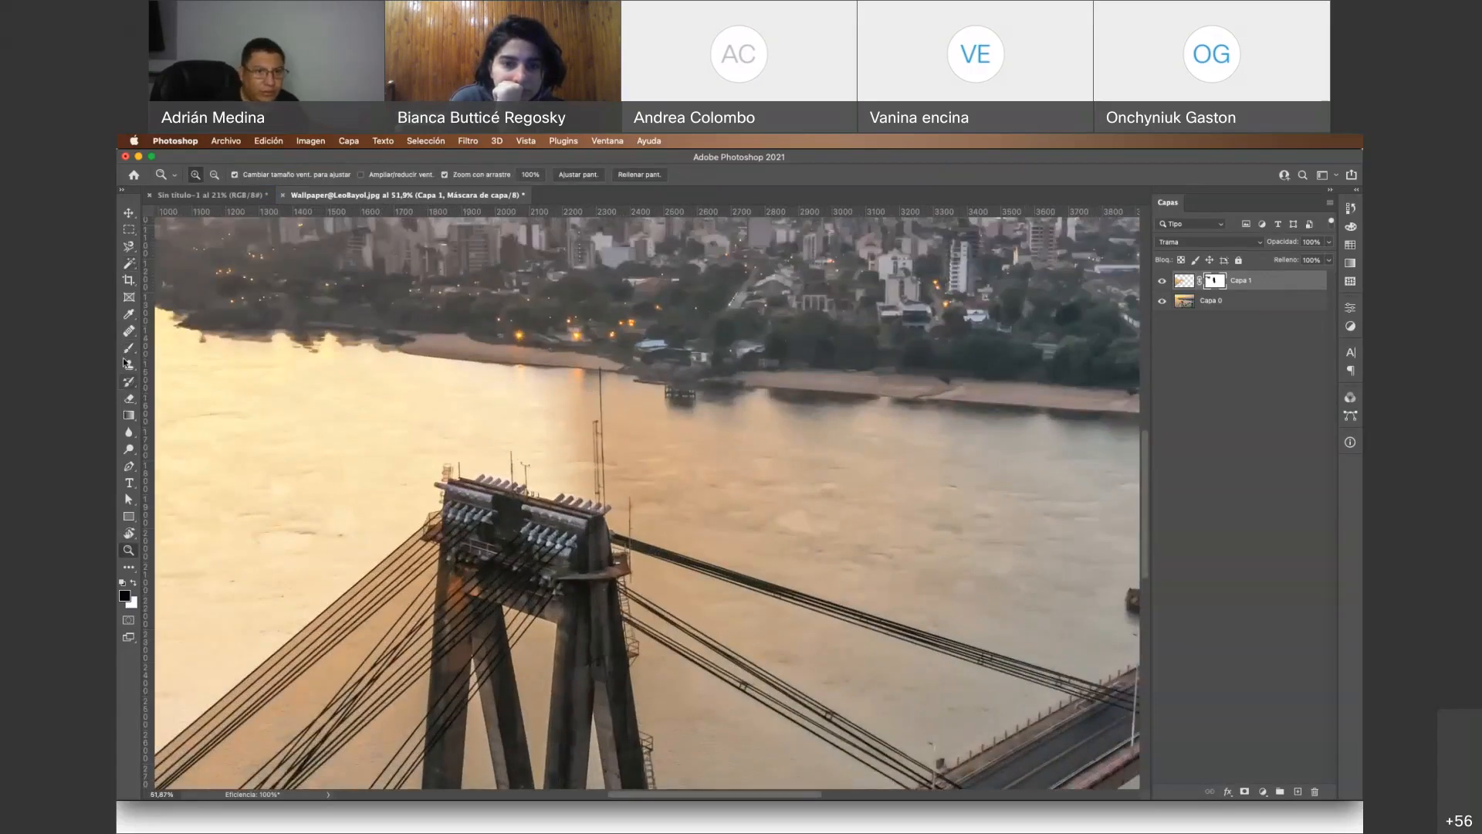
{"action": "left_click", "coordinate": [126, 347]}
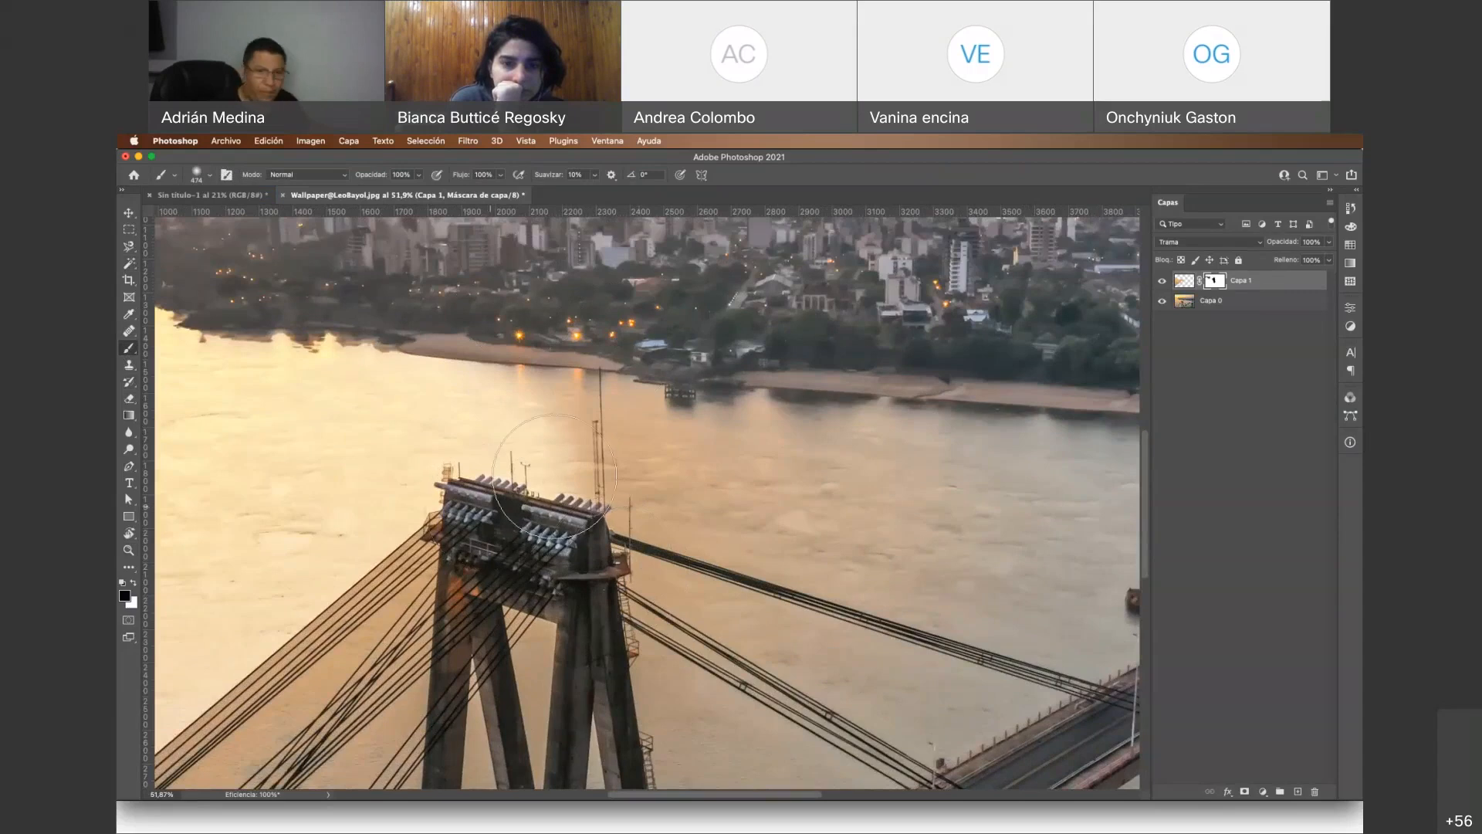
Compare the river with the Trama layer hidden and shown, then deselect the layer
{"action": "key", "text": "z"}
{"action": "left_click", "coordinate": [452, 381], "text": "alt"}
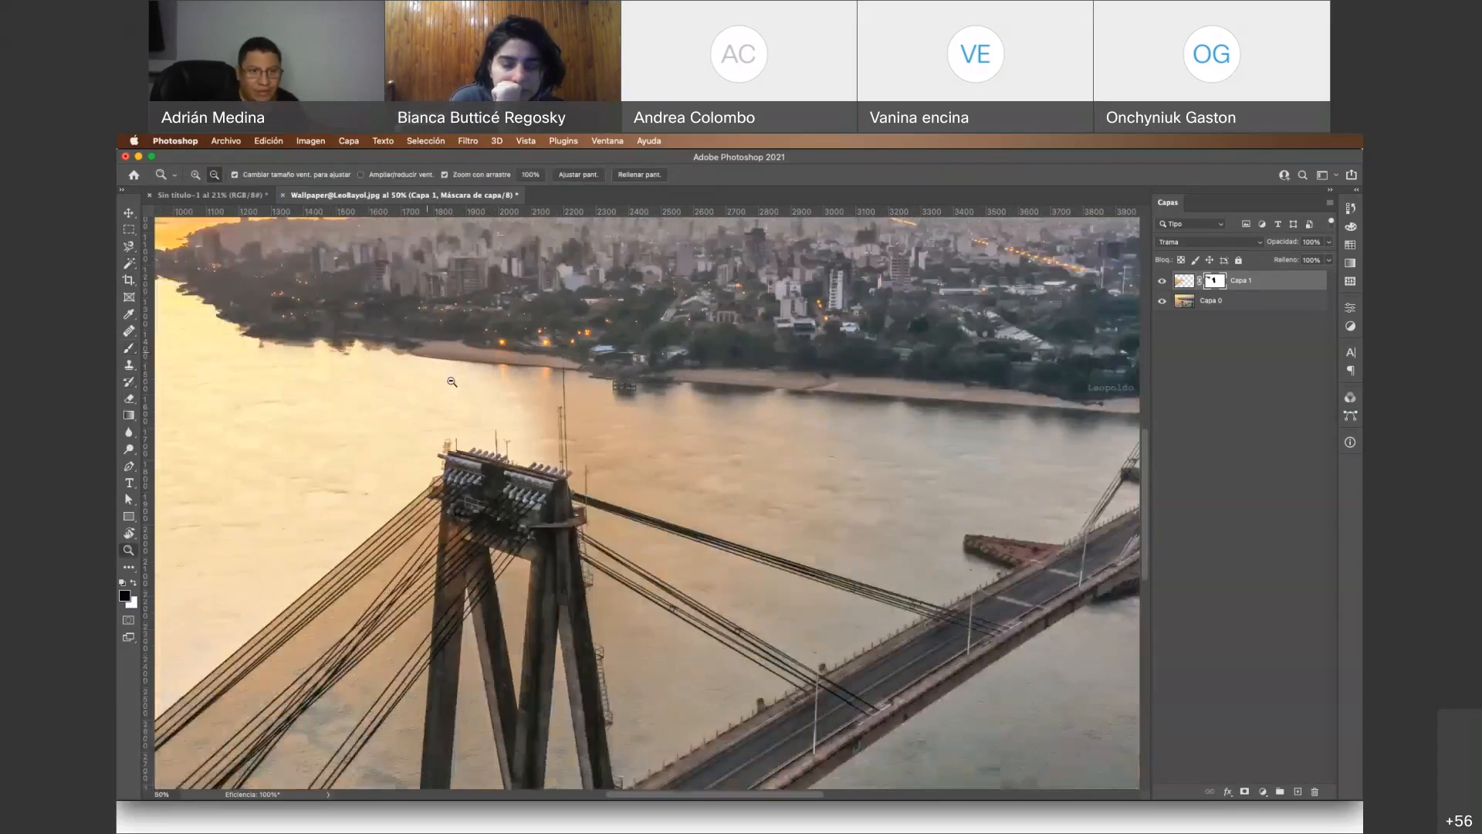
{"action": "left_click", "coordinate": [452, 382], "text": "alt"}
{"action": "left_click", "coordinate": [452, 381], "text": "alt"}
{"action": "left_click_drag", "start_coordinate": [221, 406], "coordinate": [433, 533]}
{"action": "key", "text": "v"}
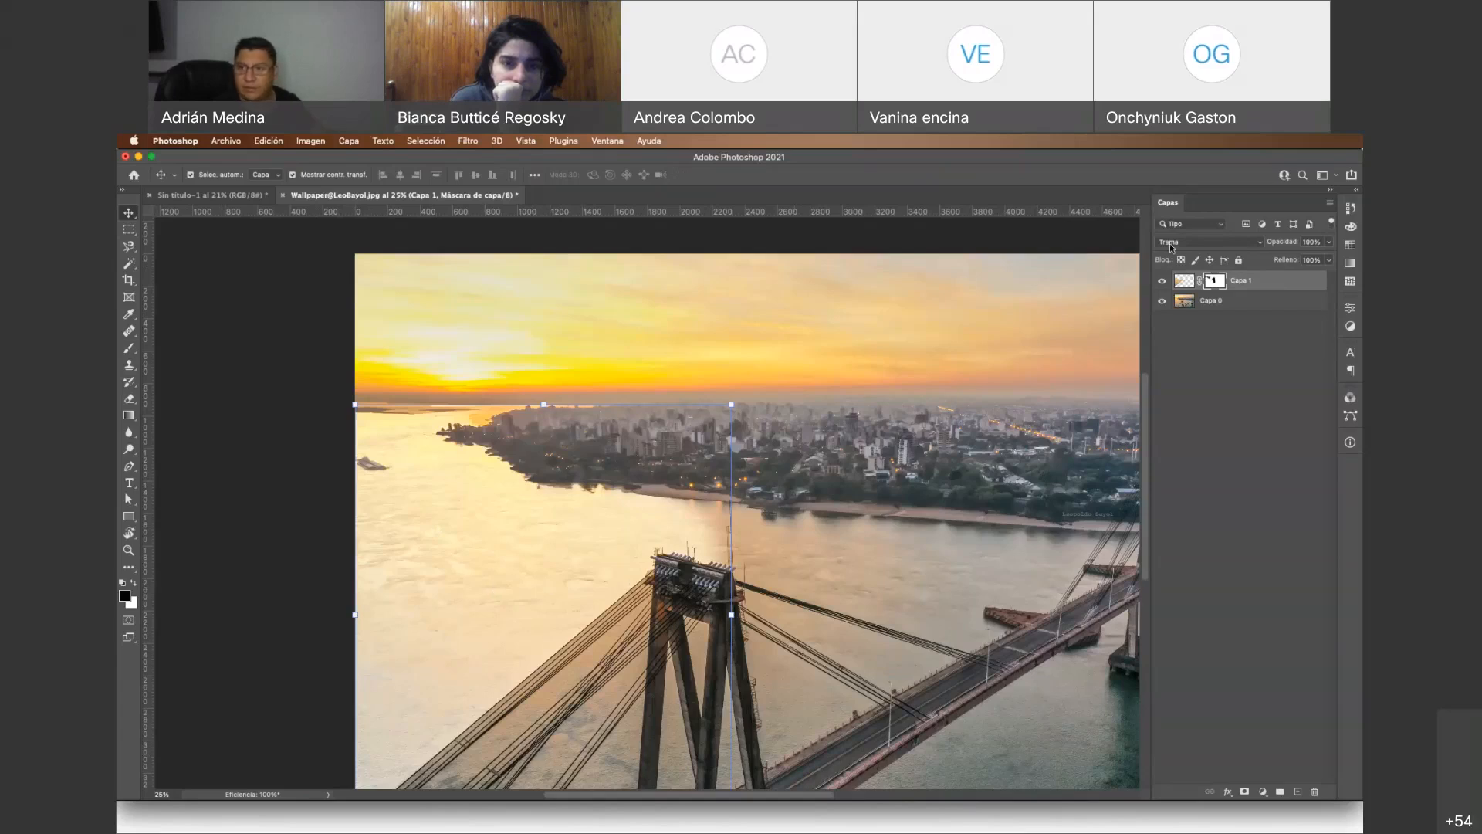
{"action": "left_click", "coordinate": [1163, 283]}
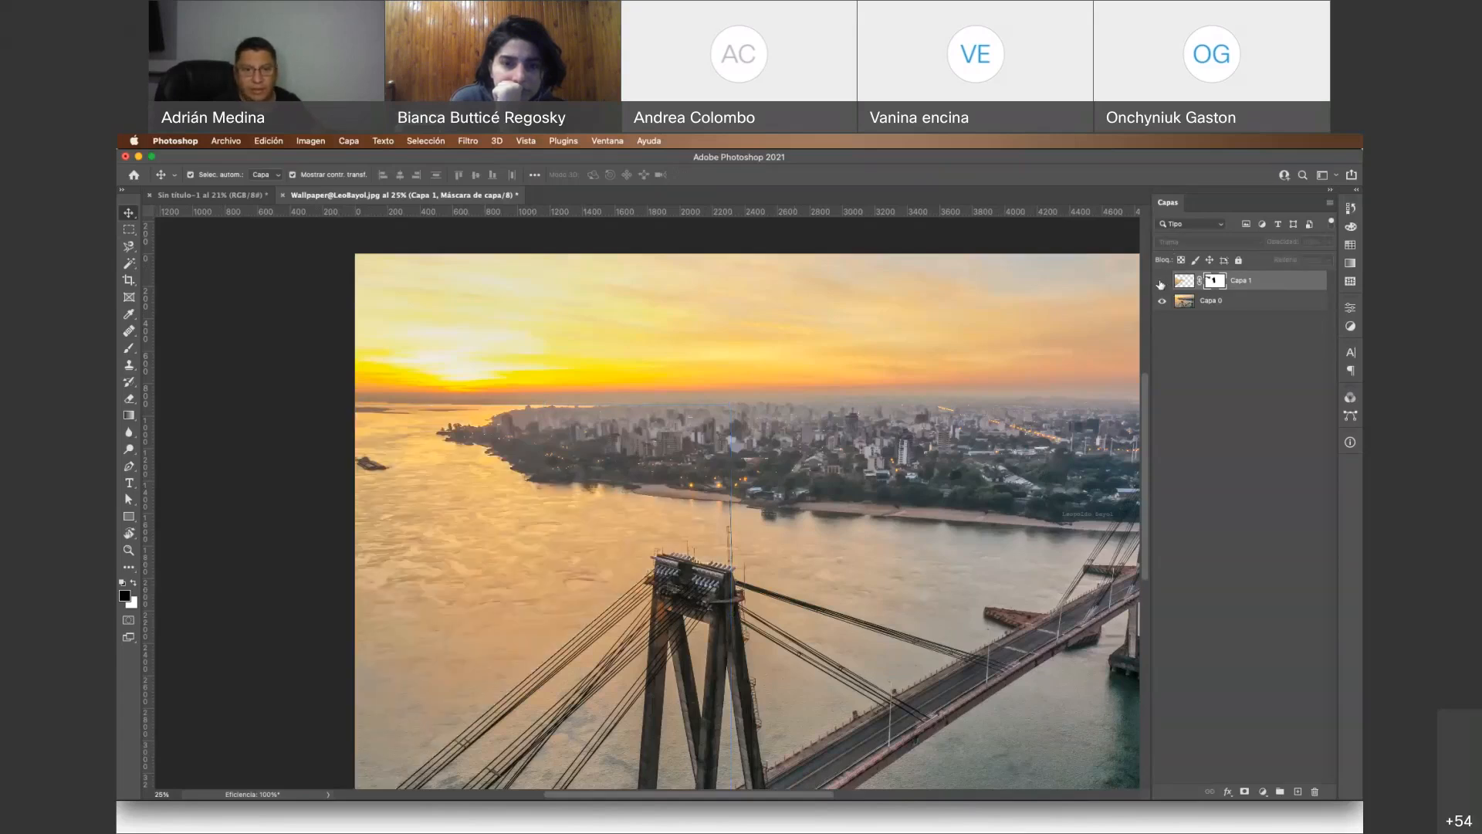
{"action": "left_click", "coordinate": [1161, 282]}
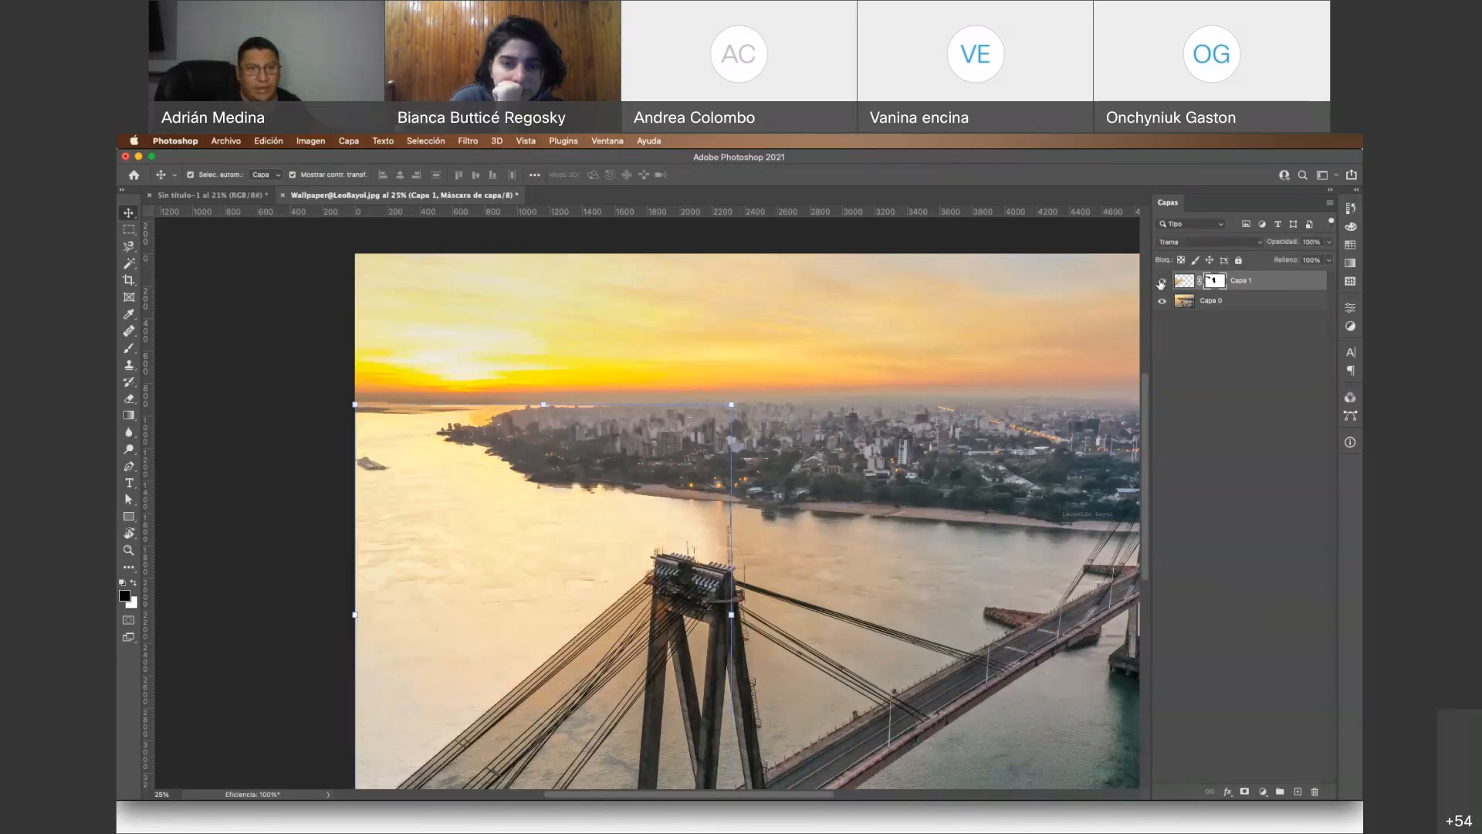
{"action": "left_click", "coordinate": [303, 332]}
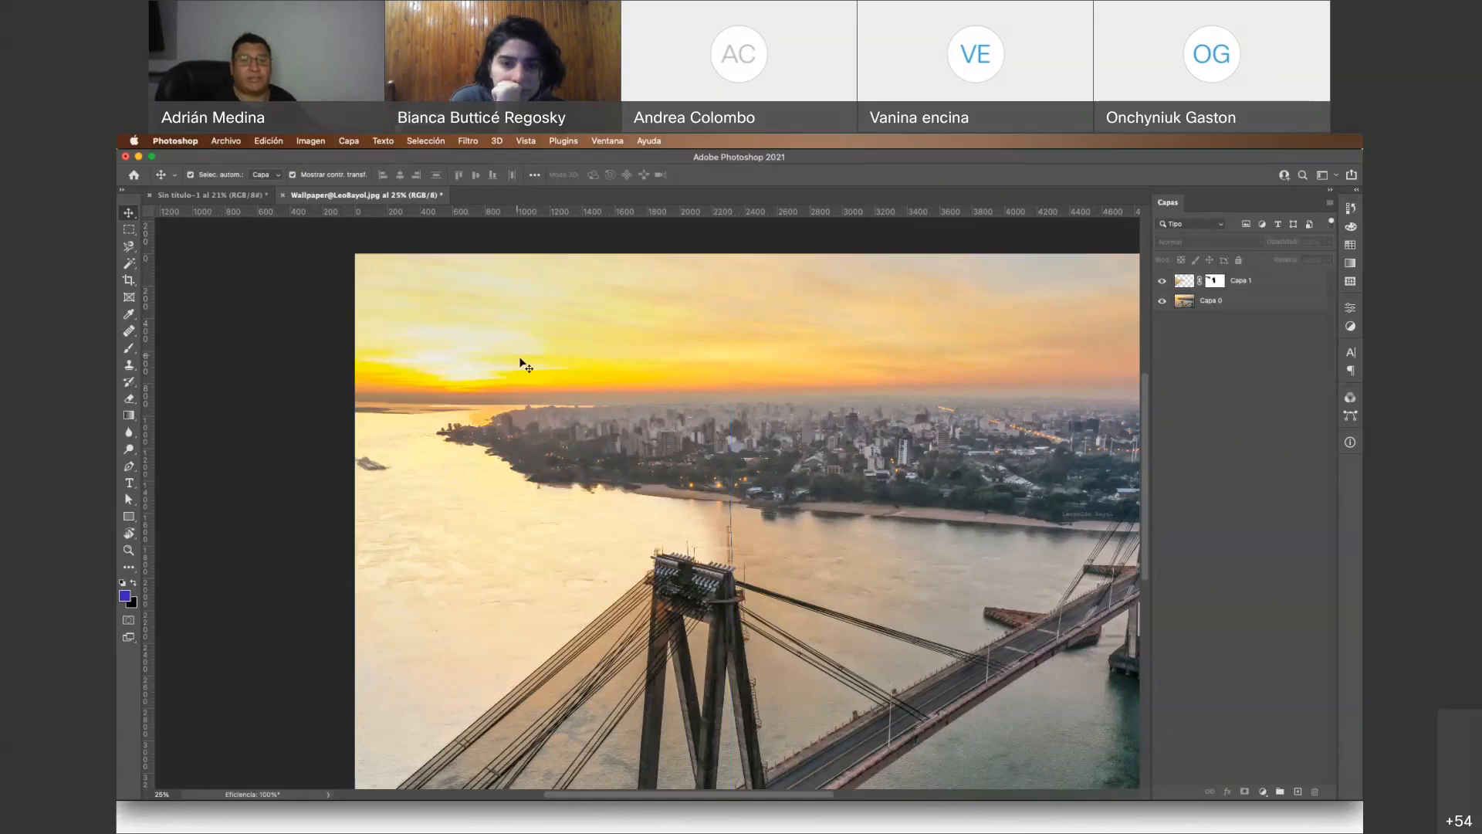
Select the whole sky above the horizon with the Polygonal Lasso and add a new empty layer above Capa 1
{"action": "scroll", "coordinate": [520, 363], "scroll_direction": "up", "scroll_amount": 2}
{"action": "scroll", "coordinate": [520, 363], "scroll_direction": "right", "scroll_amount": 3}
{"action": "scroll", "coordinate": [520, 364], "scroll_direction": "right", "scroll_amount": 1}
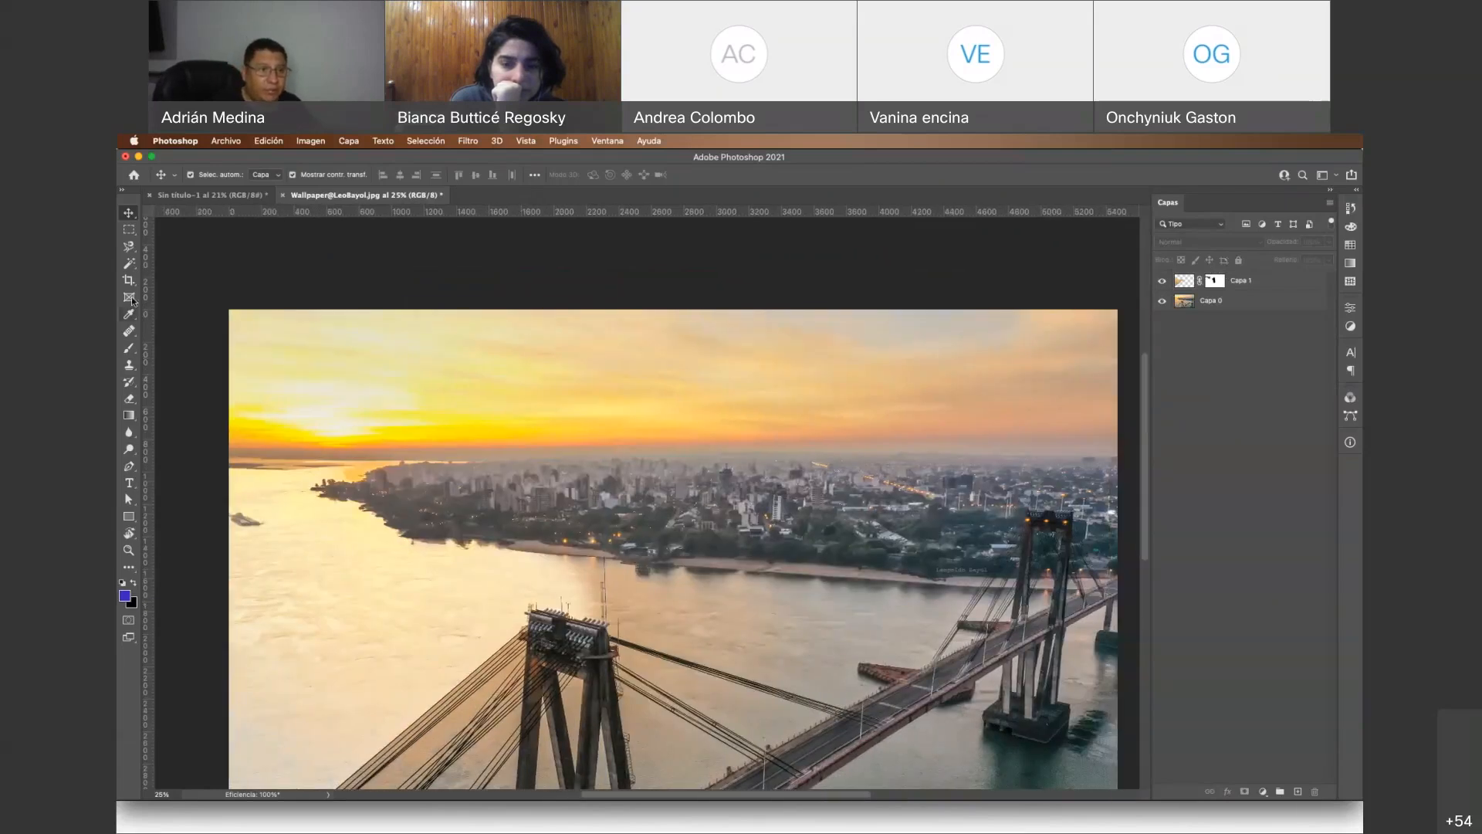
{"action": "left_click", "coordinate": [130, 248]}
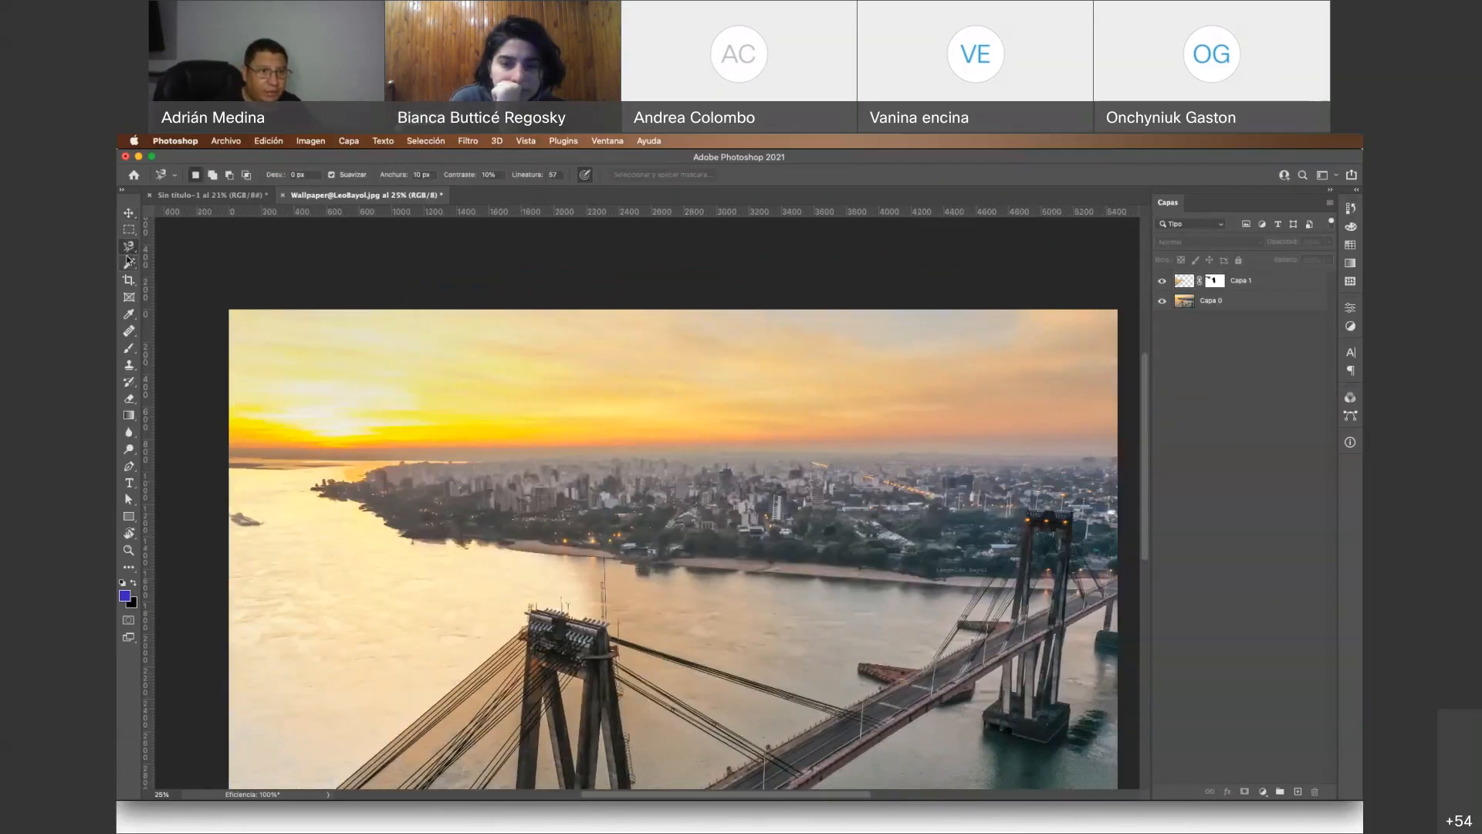
{"action": "right_click", "coordinate": [129, 247]}
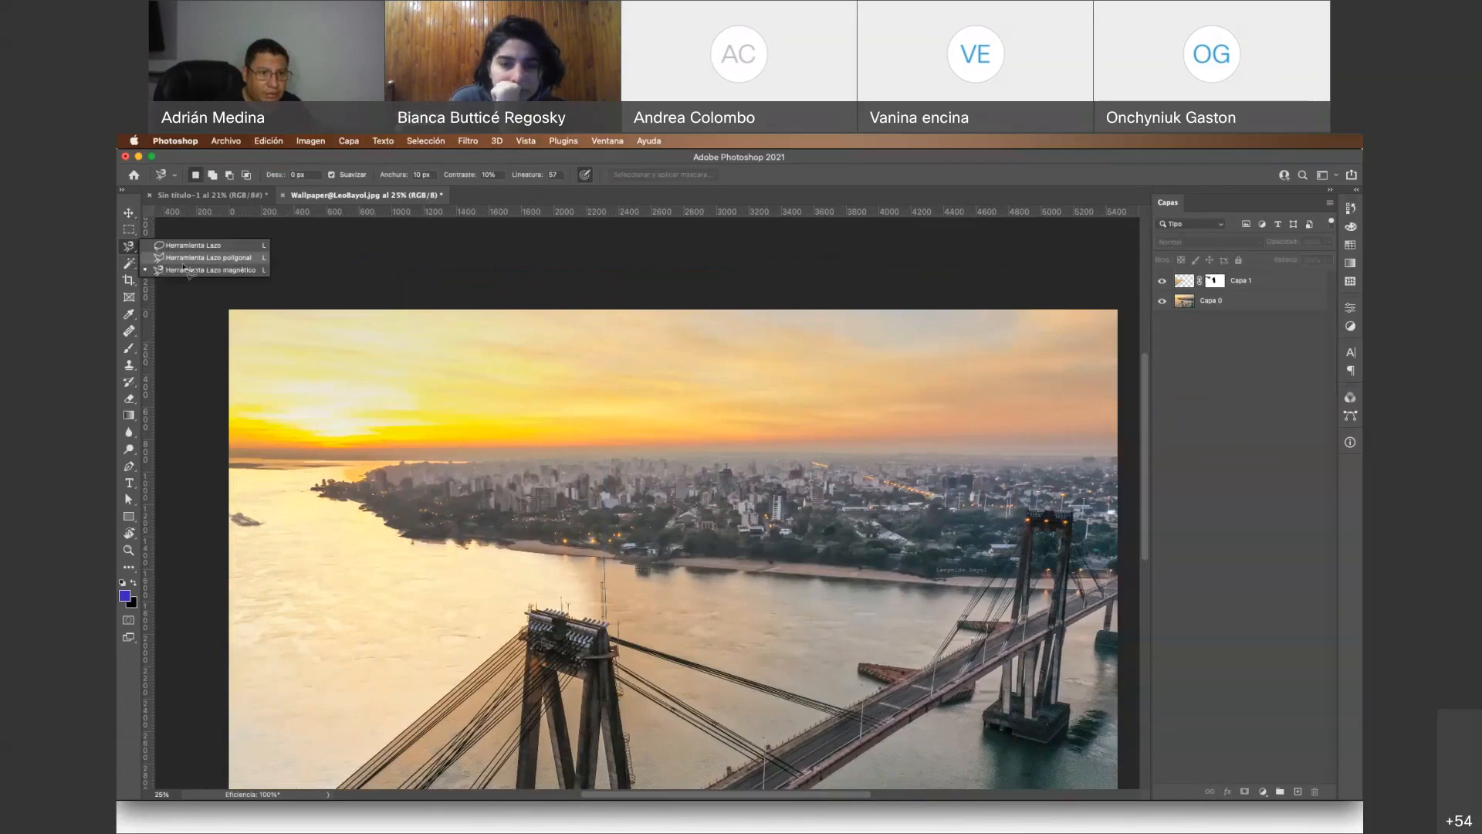
{"action": "left_click", "coordinate": [185, 259]}
{"action": "left_click", "coordinate": [211, 293]}
{"action": "left_click", "coordinate": [224, 466]}
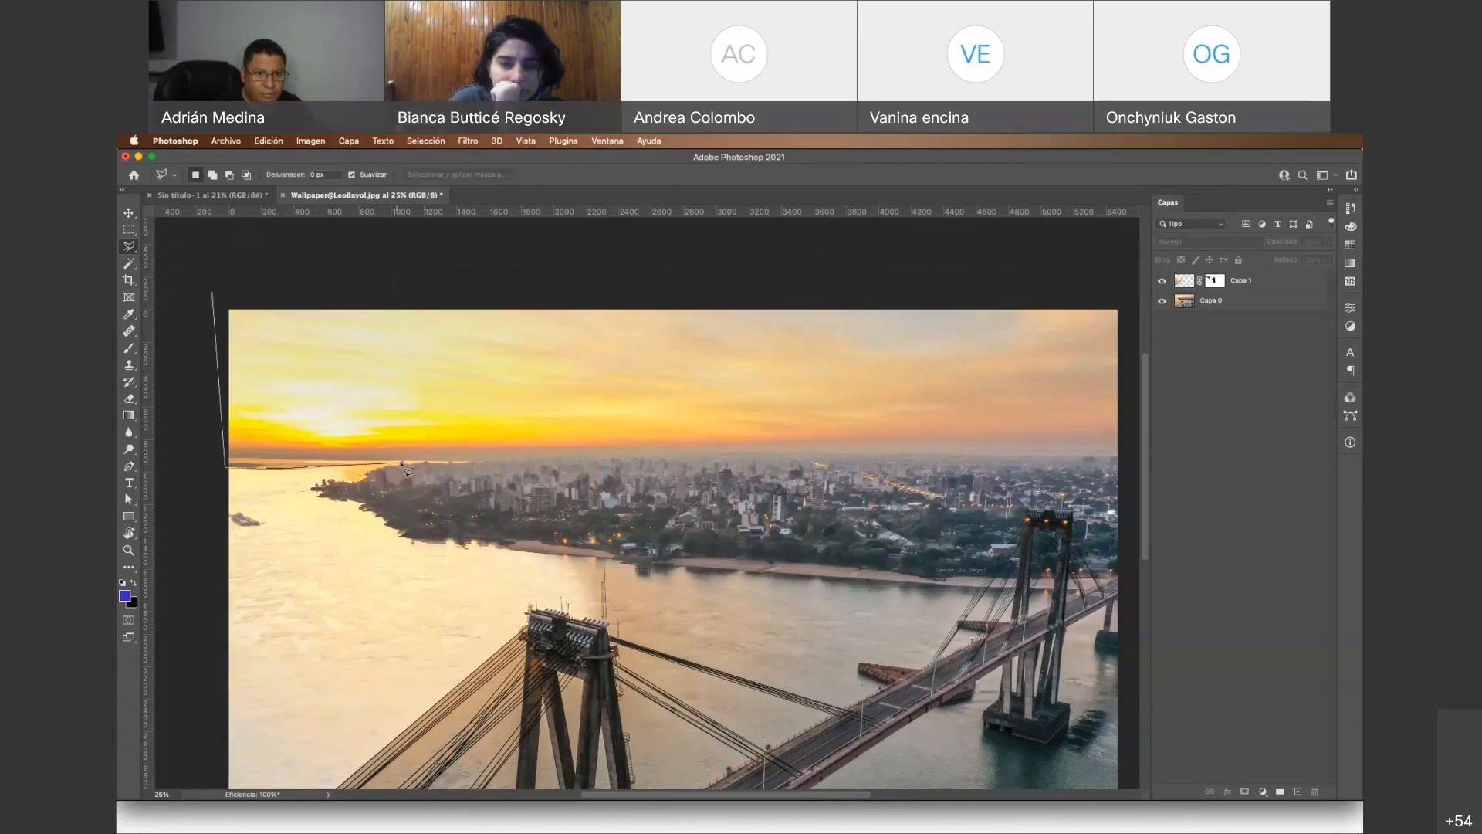
{"action": "left_click", "coordinate": [742, 453]}
{"action": "scroll", "coordinate": [745, 455], "scroll_direction": "right", "scroll_amount": 5}
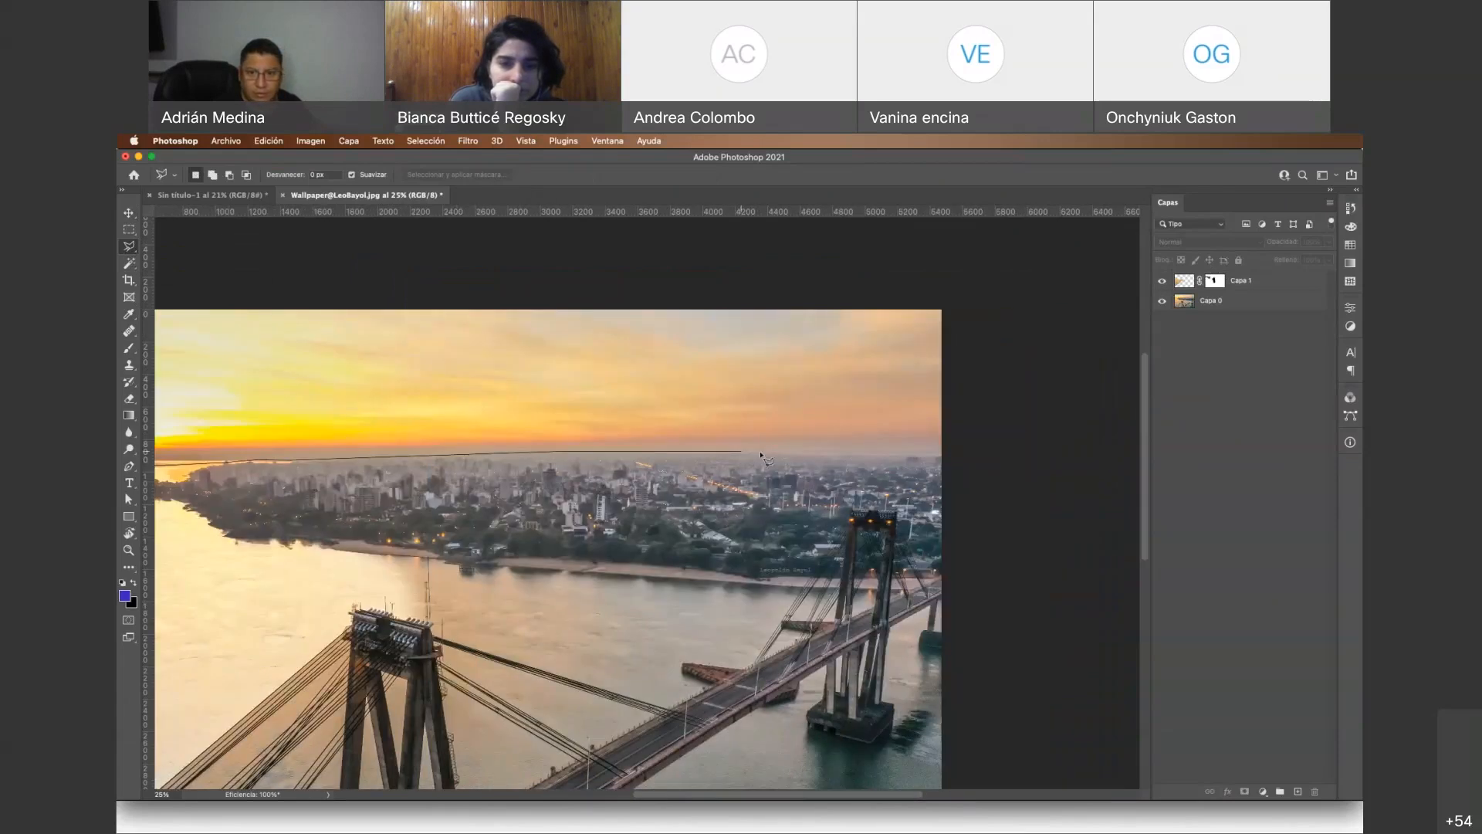
{"action": "left_click", "coordinate": [965, 453]}
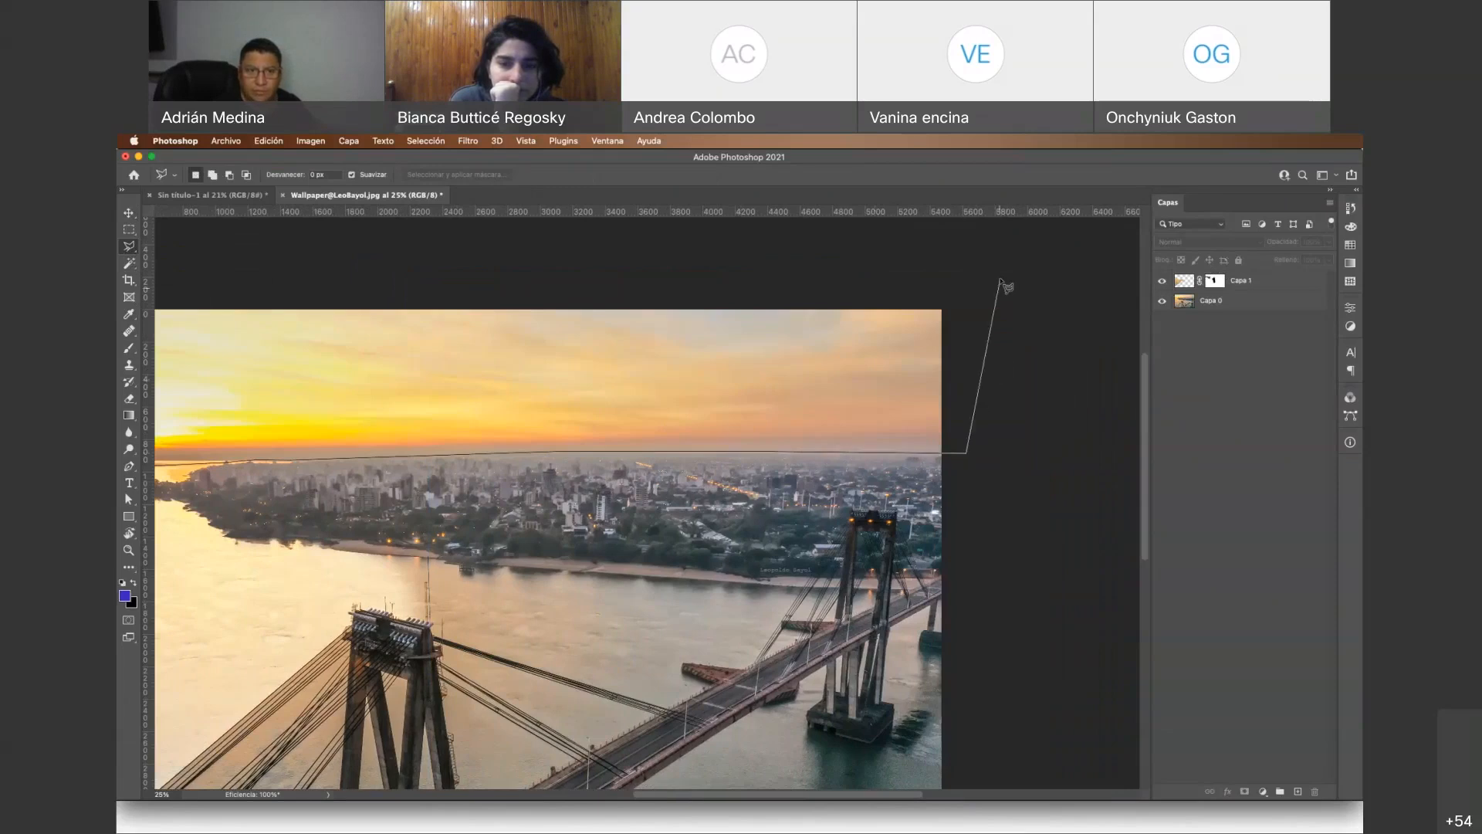
{"action": "left_click", "coordinate": [1002, 281]}
{"action": "scroll", "coordinate": [965, 294], "scroll_direction": "left", "scroll_amount": 6}
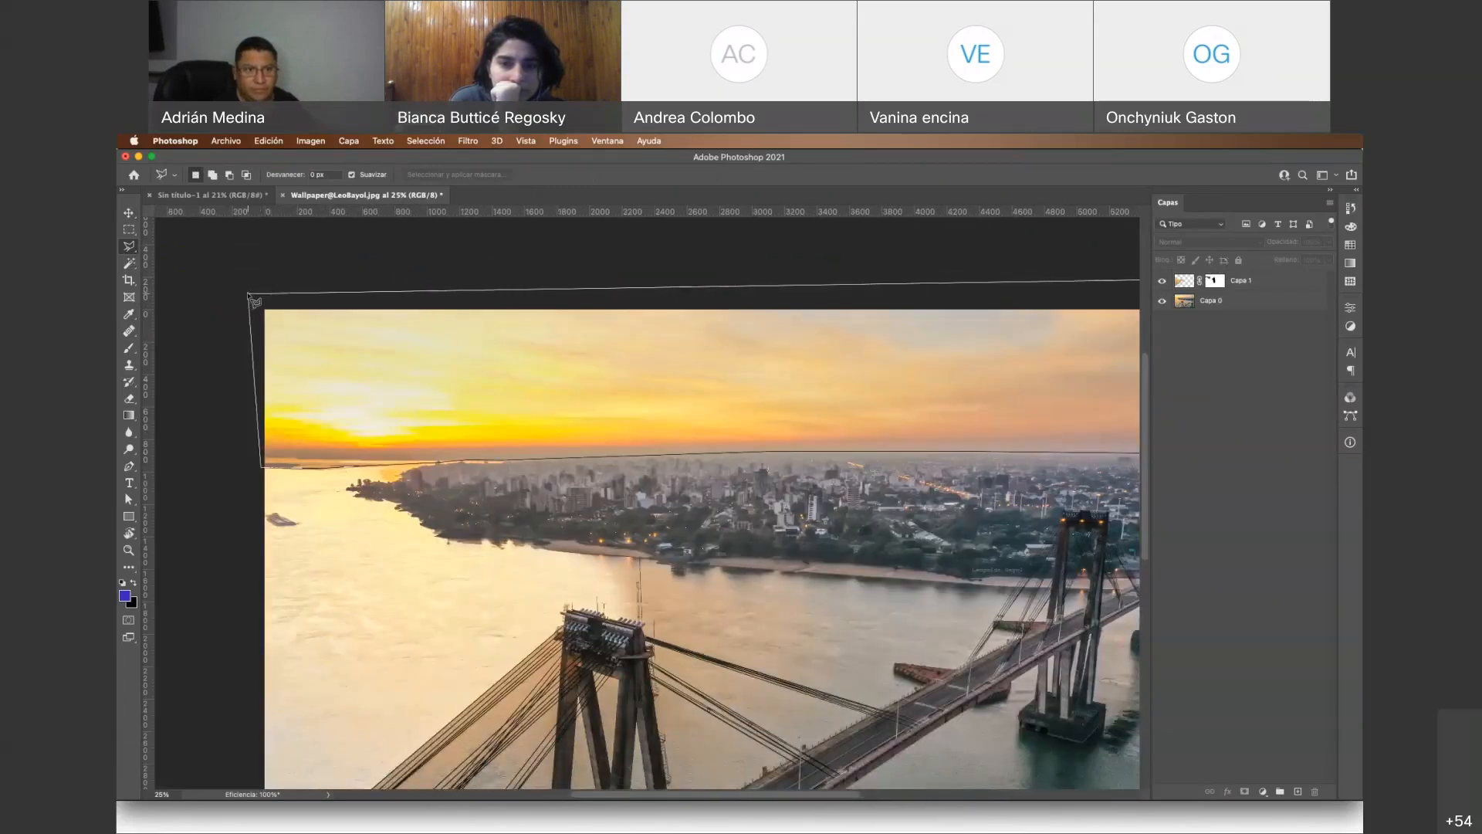
{"action": "left_click", "coordinate": [250, 297]}
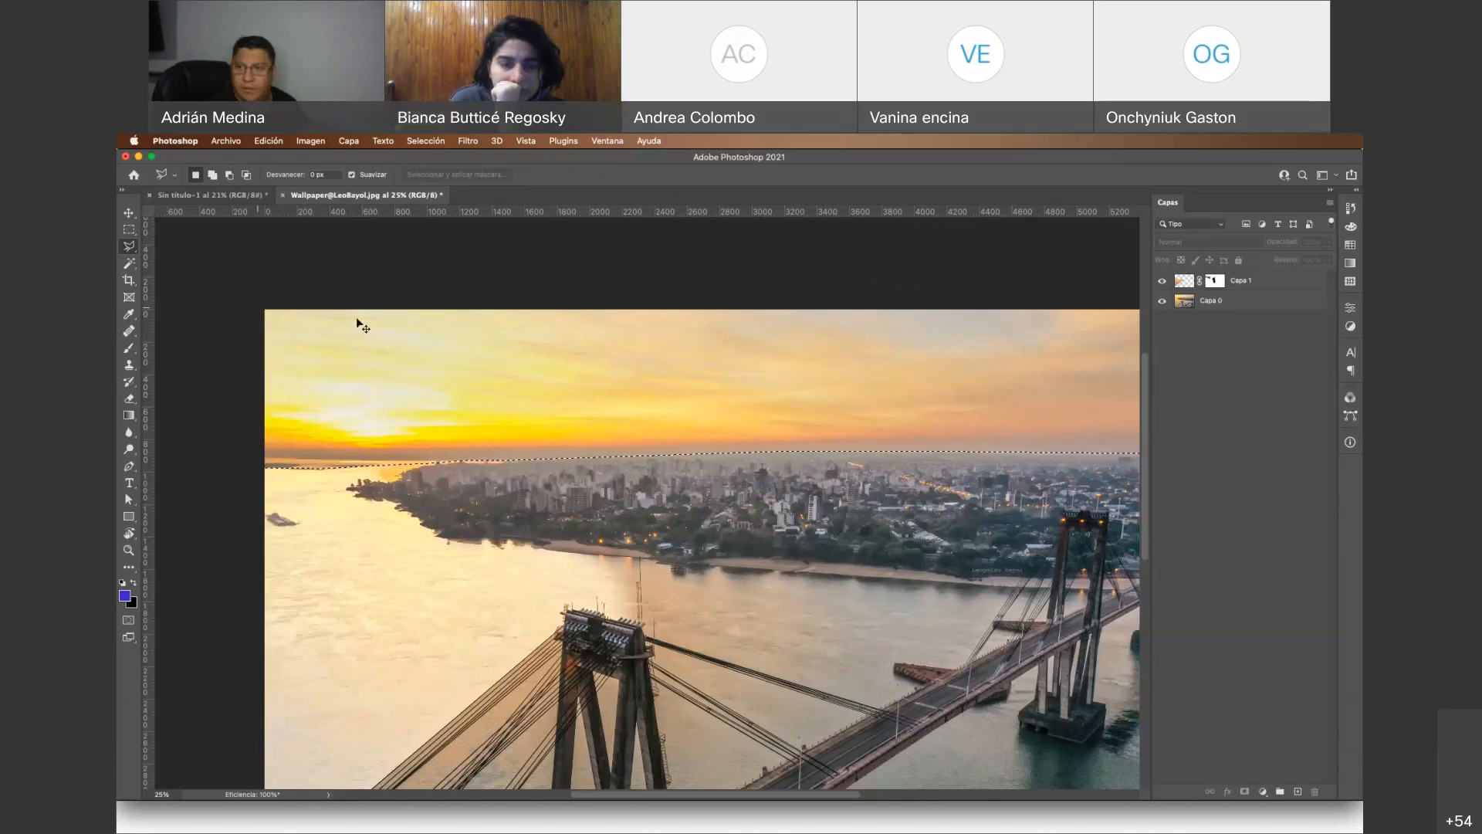
{"action": "left_click", "coordinate": [1298, 791]}
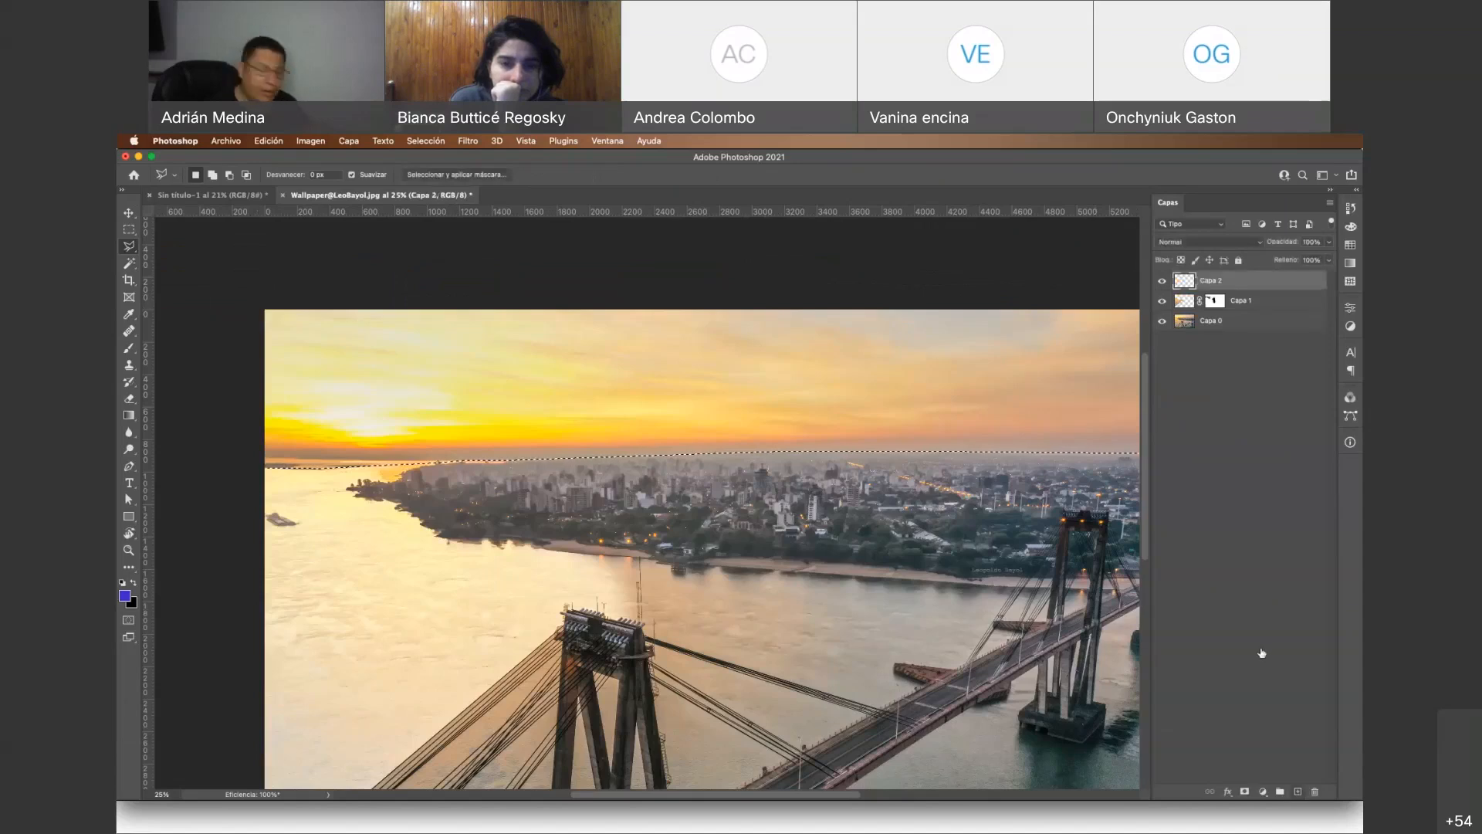
{"action": "key", "text": "super+d"}
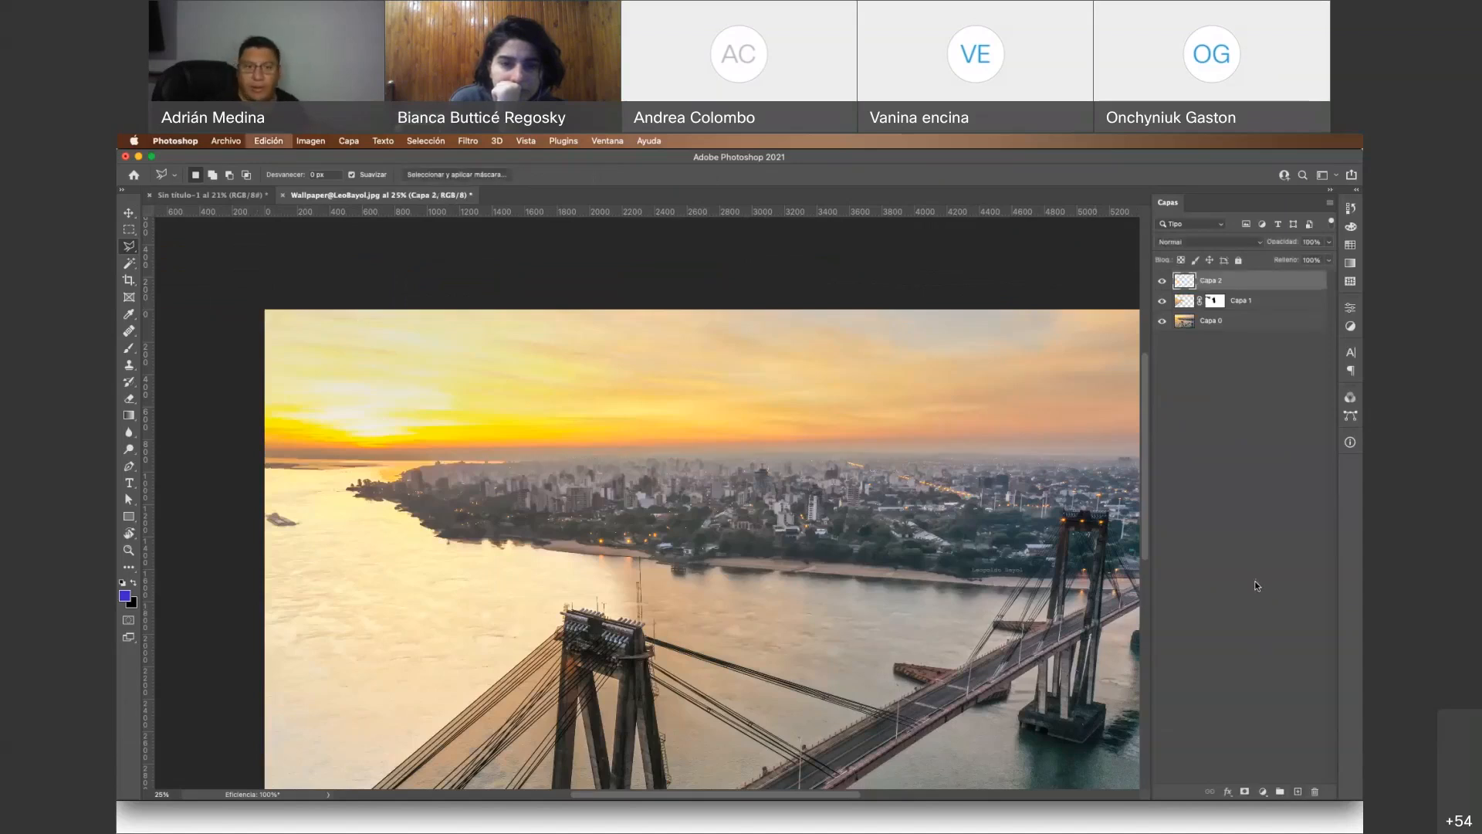
{"action": "key", "text": "super+v"}
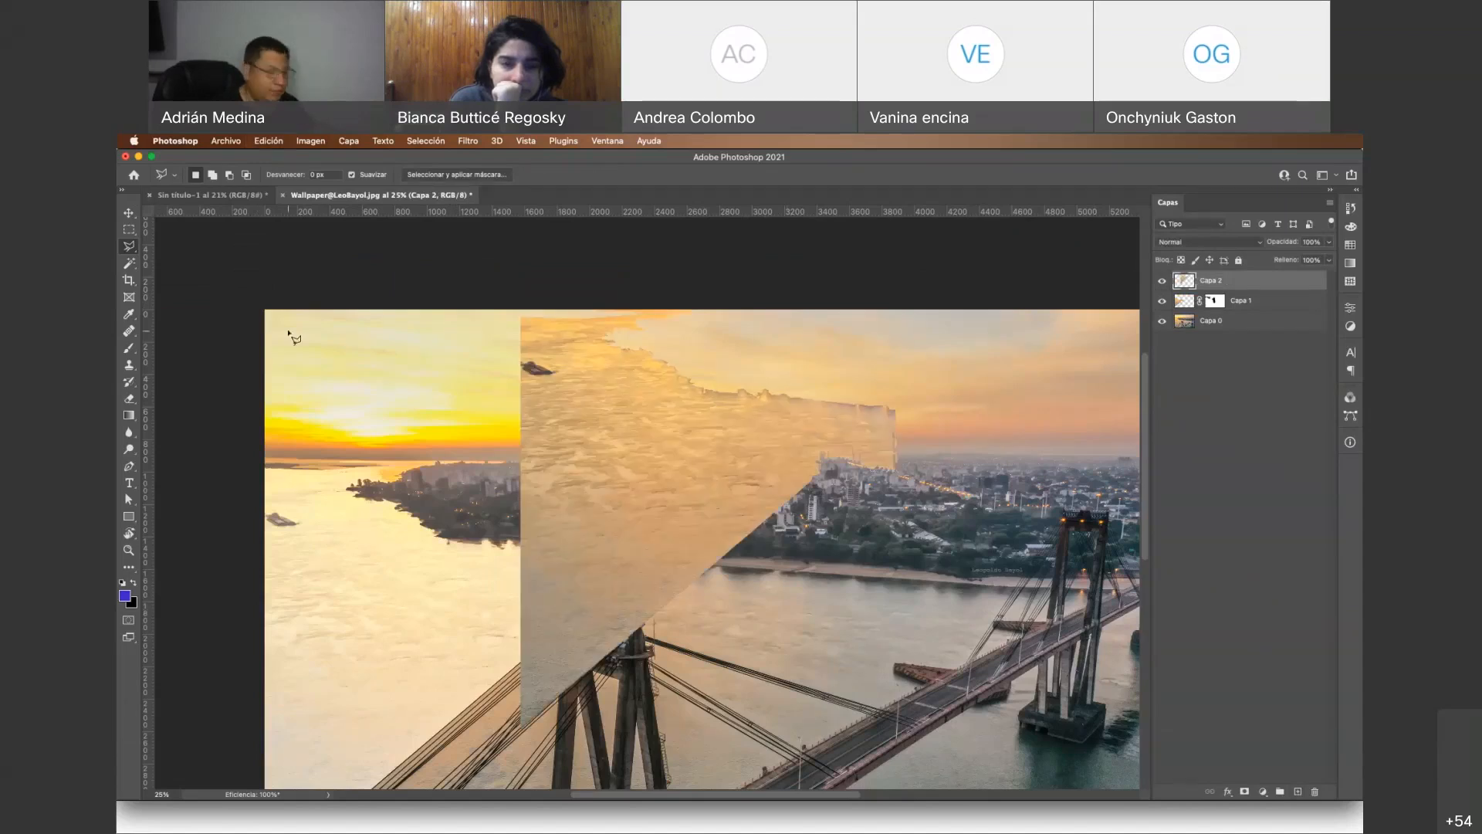
{"action": "key", "text": "super+z"}
{"action": "key", "text": "super+z"}
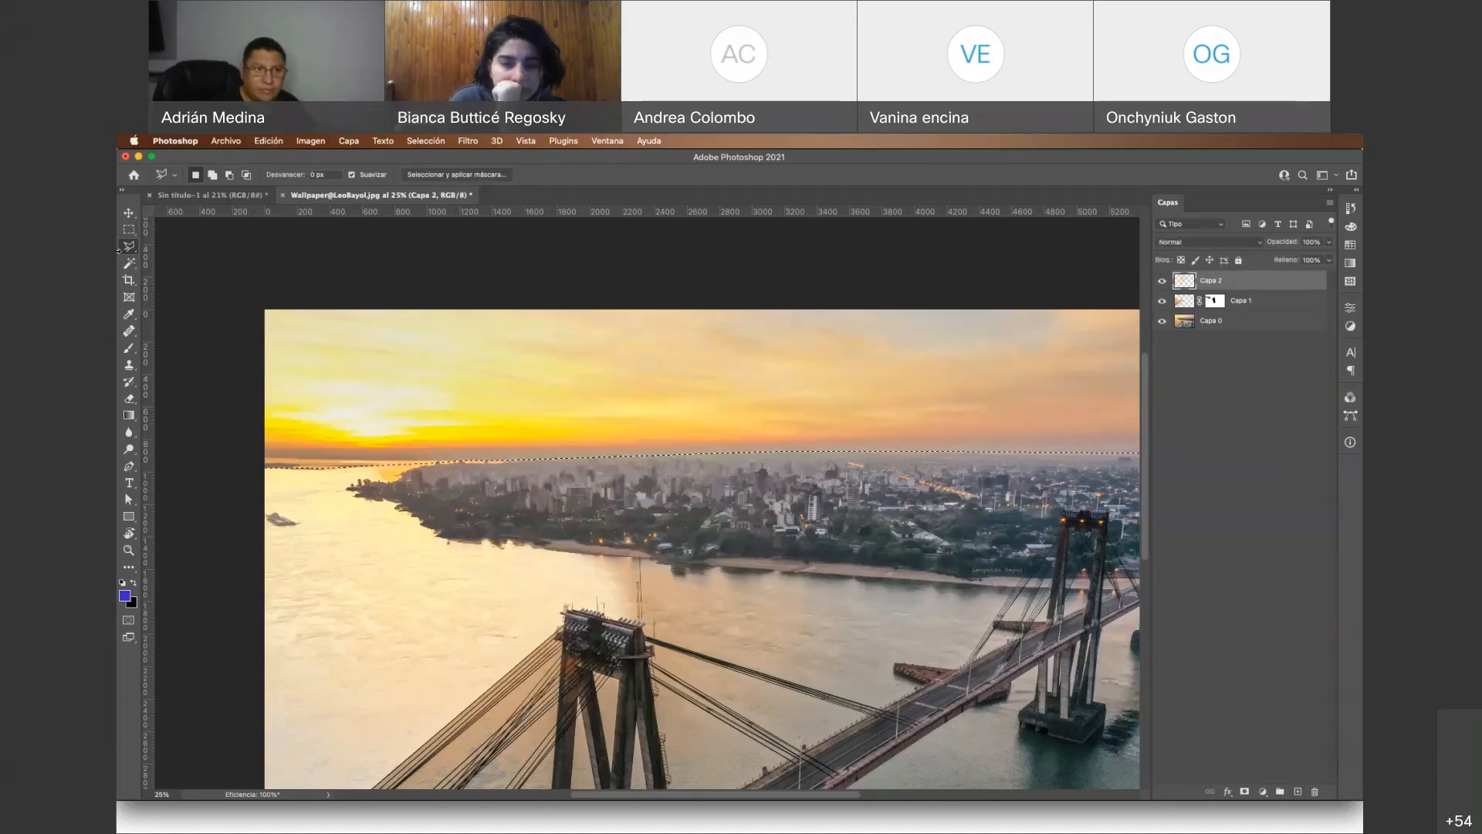
Try to copy the selected sky from the empty Capa 2 layer, and make the photo layer Capa 0 active
{"action": "key", "text": "v"}
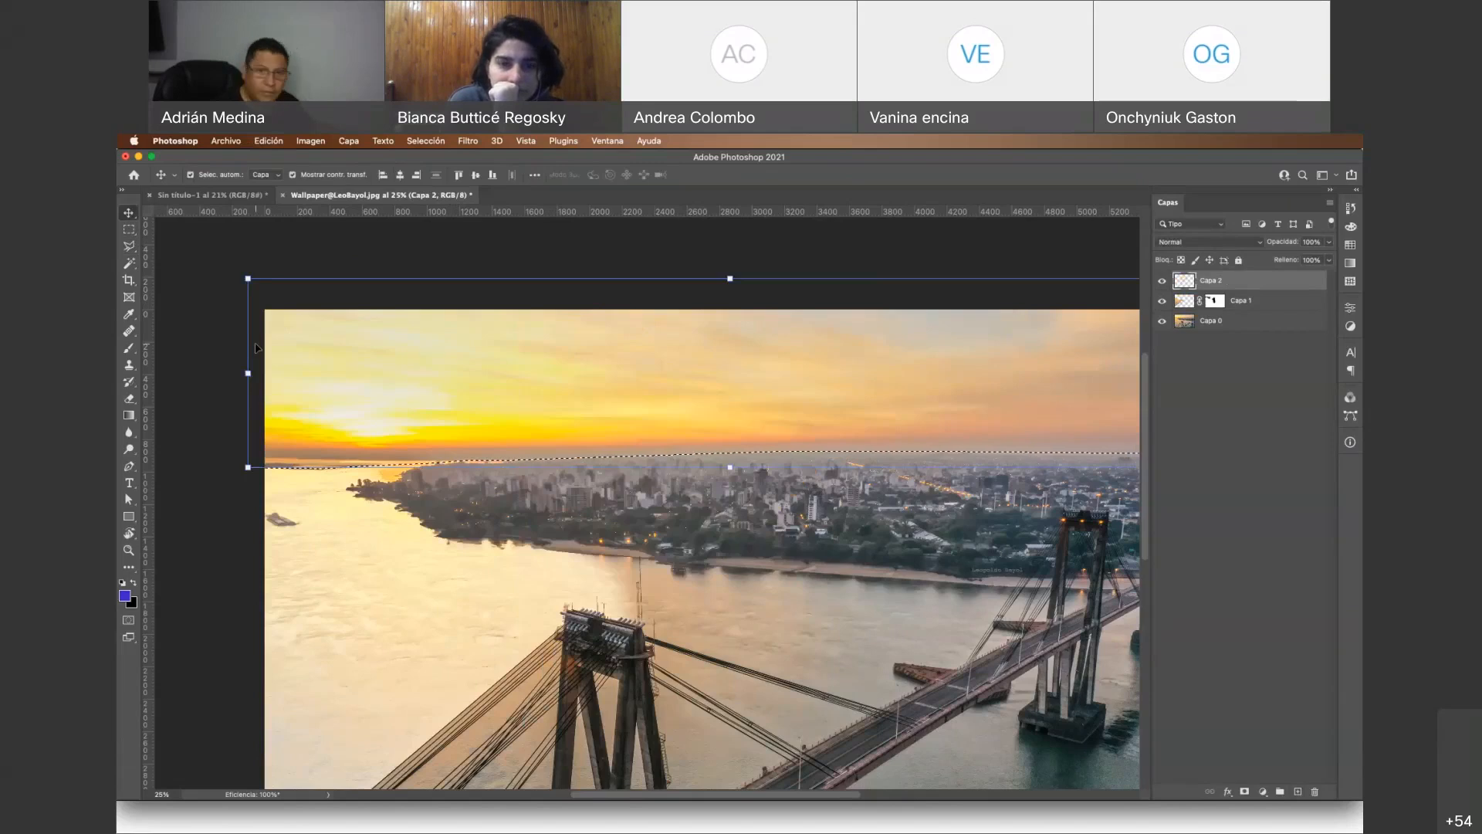
{"action": "key", "text": "super+c"}
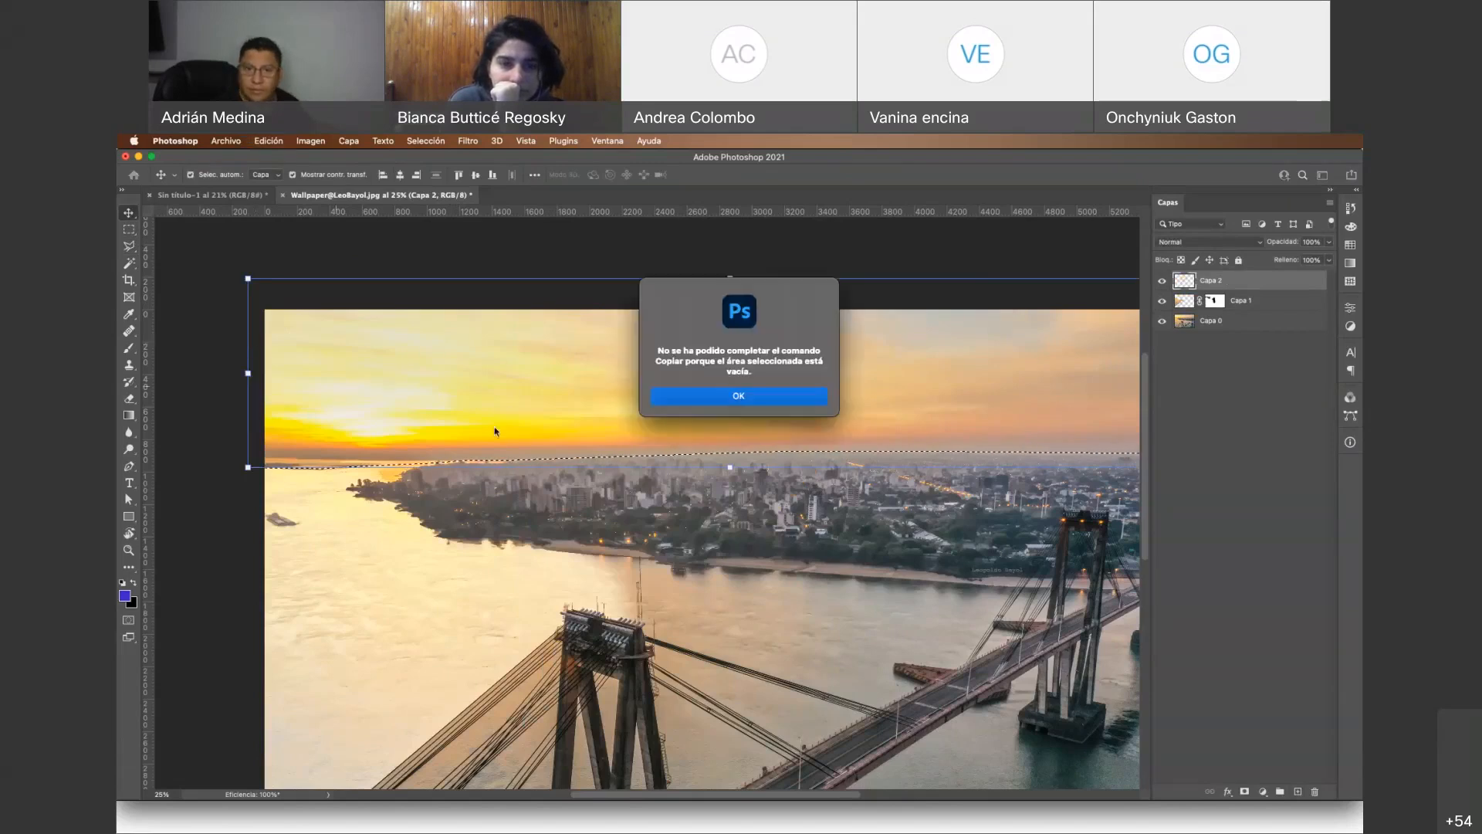
{"action": "left_click", "coordinate": [764, 404]}
{"action": "left_click", "coordinate": [1241, 321]}
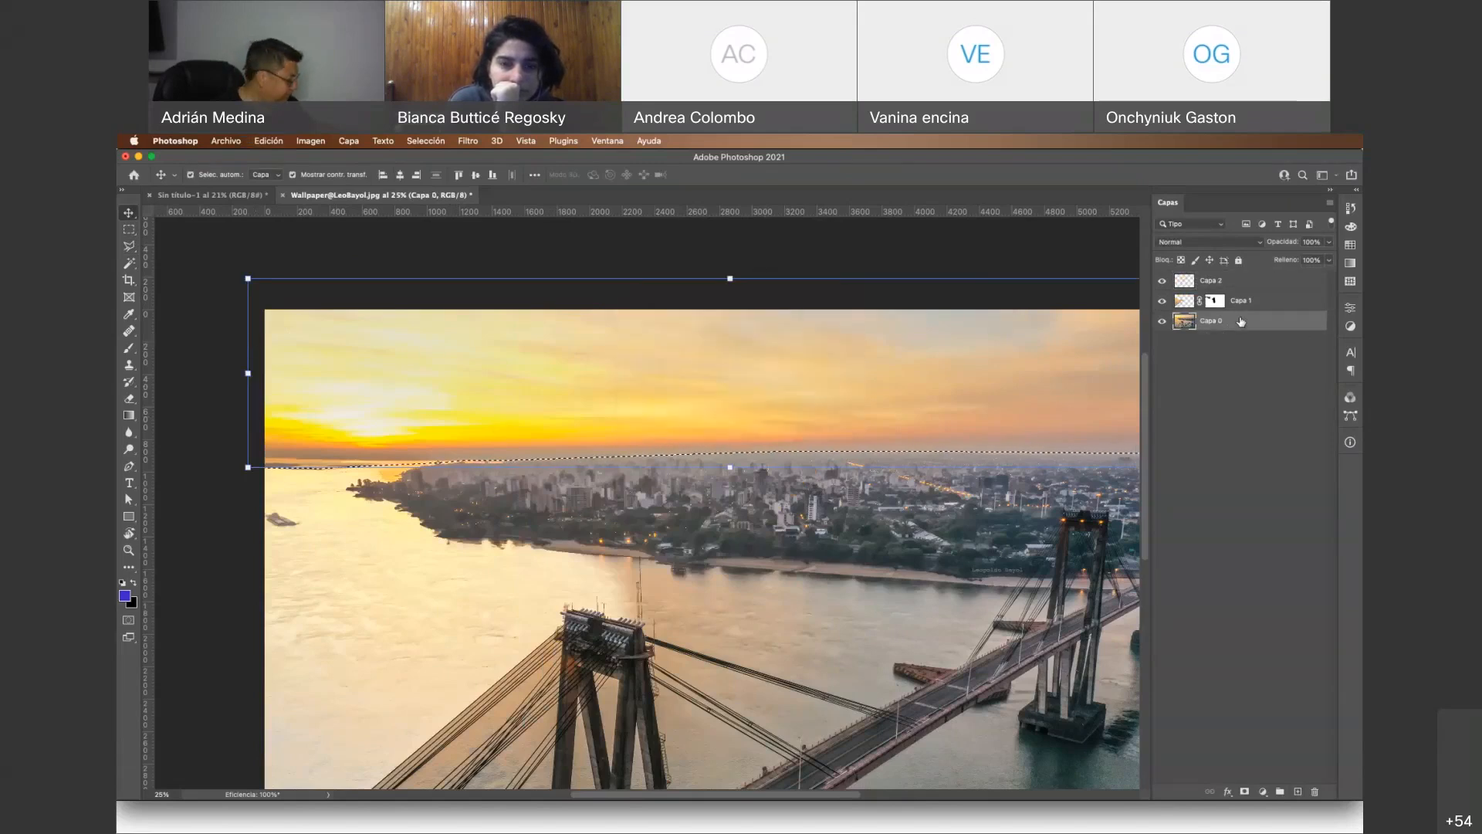
Set the blending mode of the sky layer Capa 2 to Exclusión
{"action": "left_click", "coordinate": [1232, 283]}
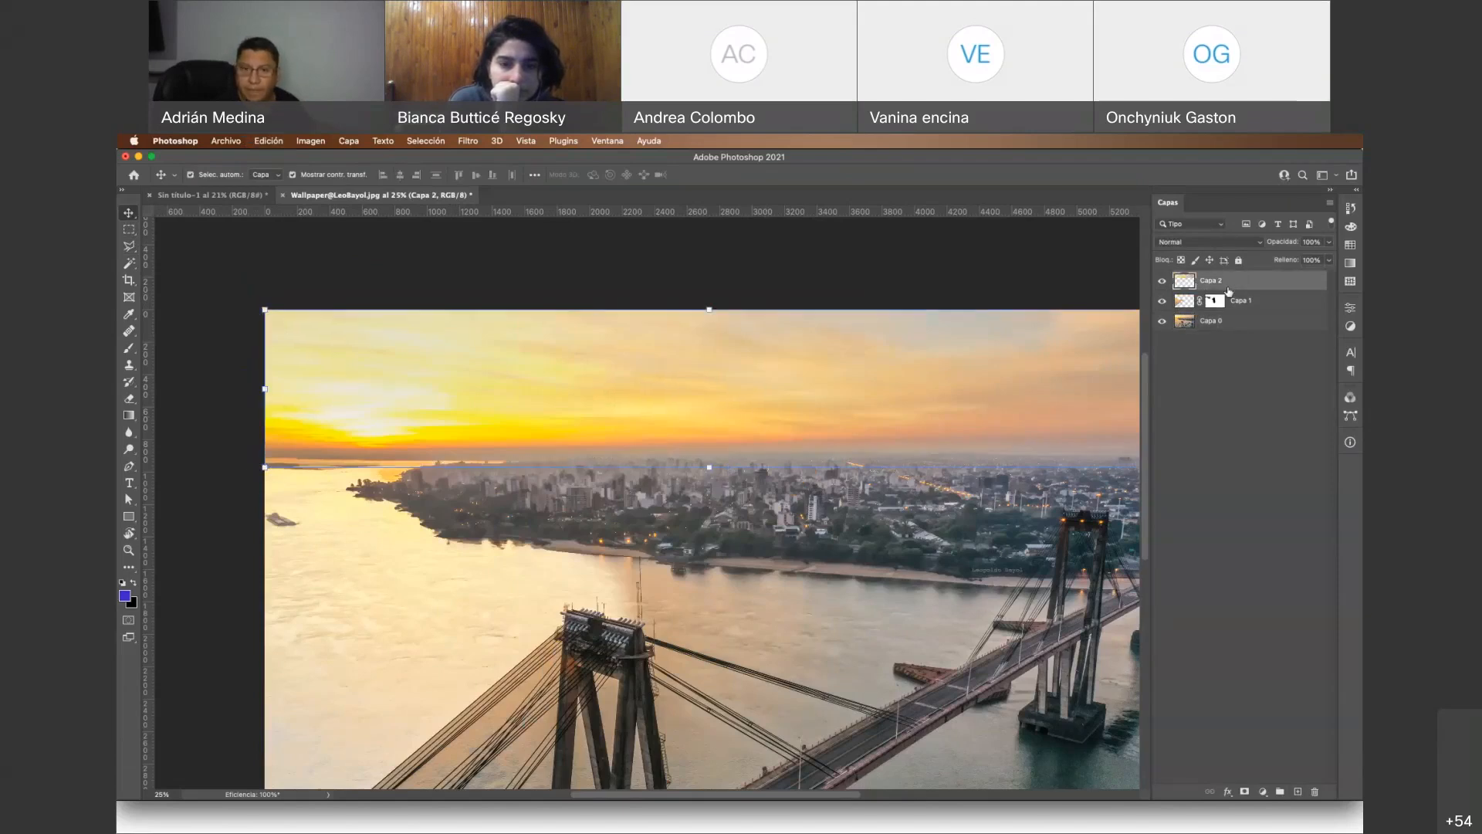
{"action": "left_click", "coordinate": [1196, 248]}
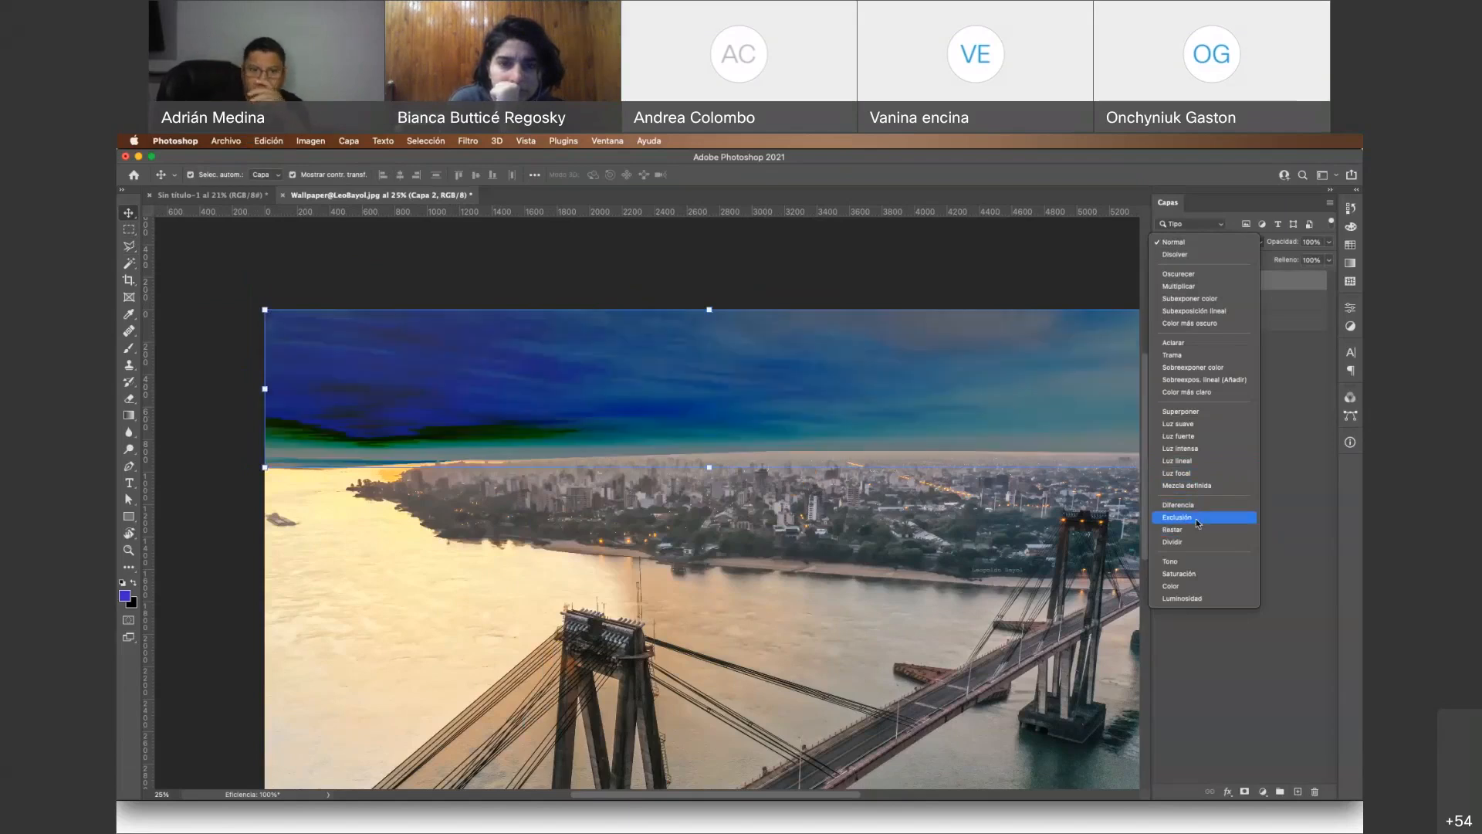
{"action": "left_click", "coordinate": [1197, 519]}
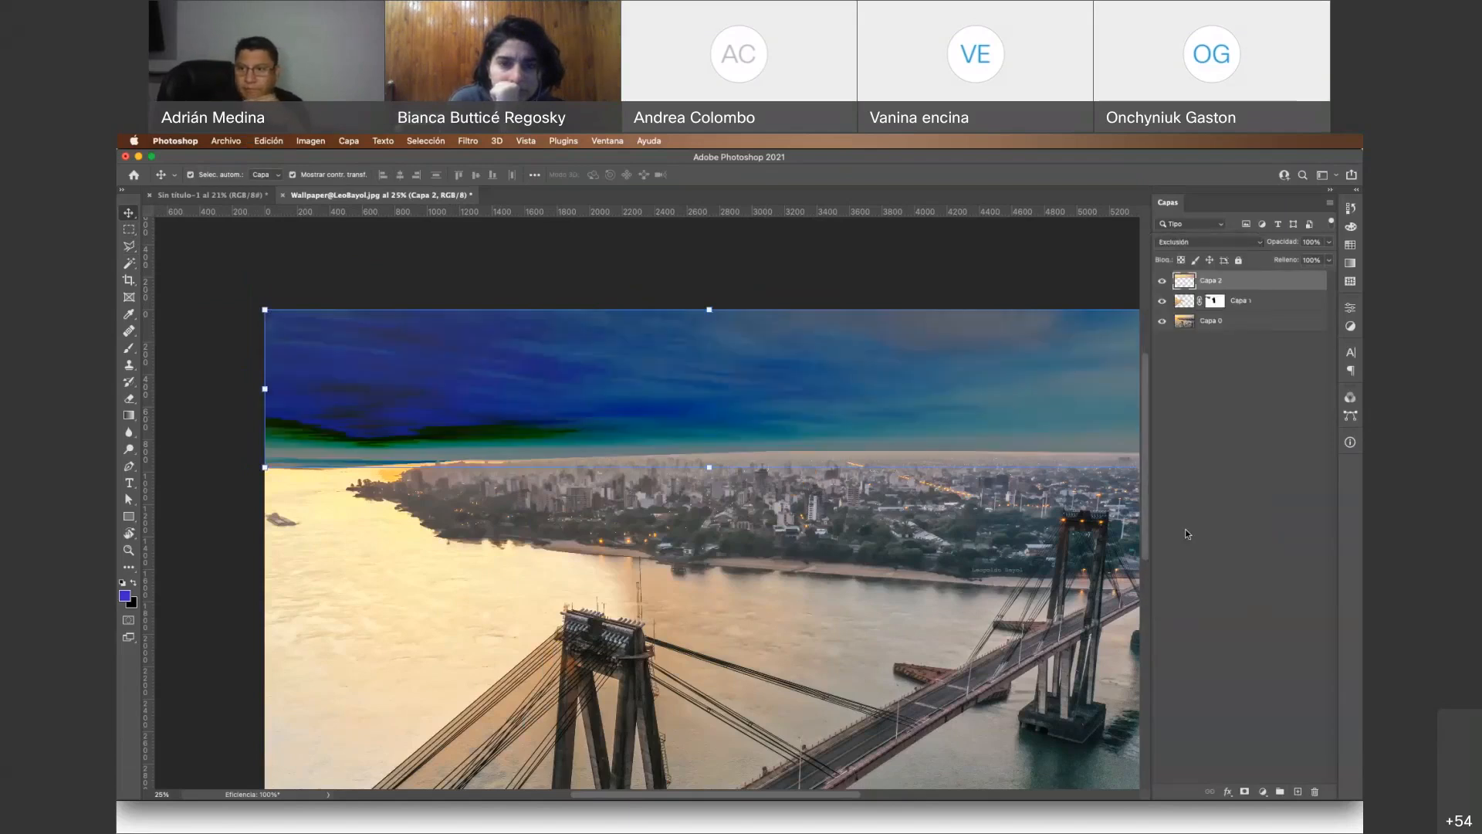
Add a layer mask to Capa 2 and paint it black along the horizon to blend the sky's lower edge
{"action": "left_click", "coordinate": [1245, 792]}
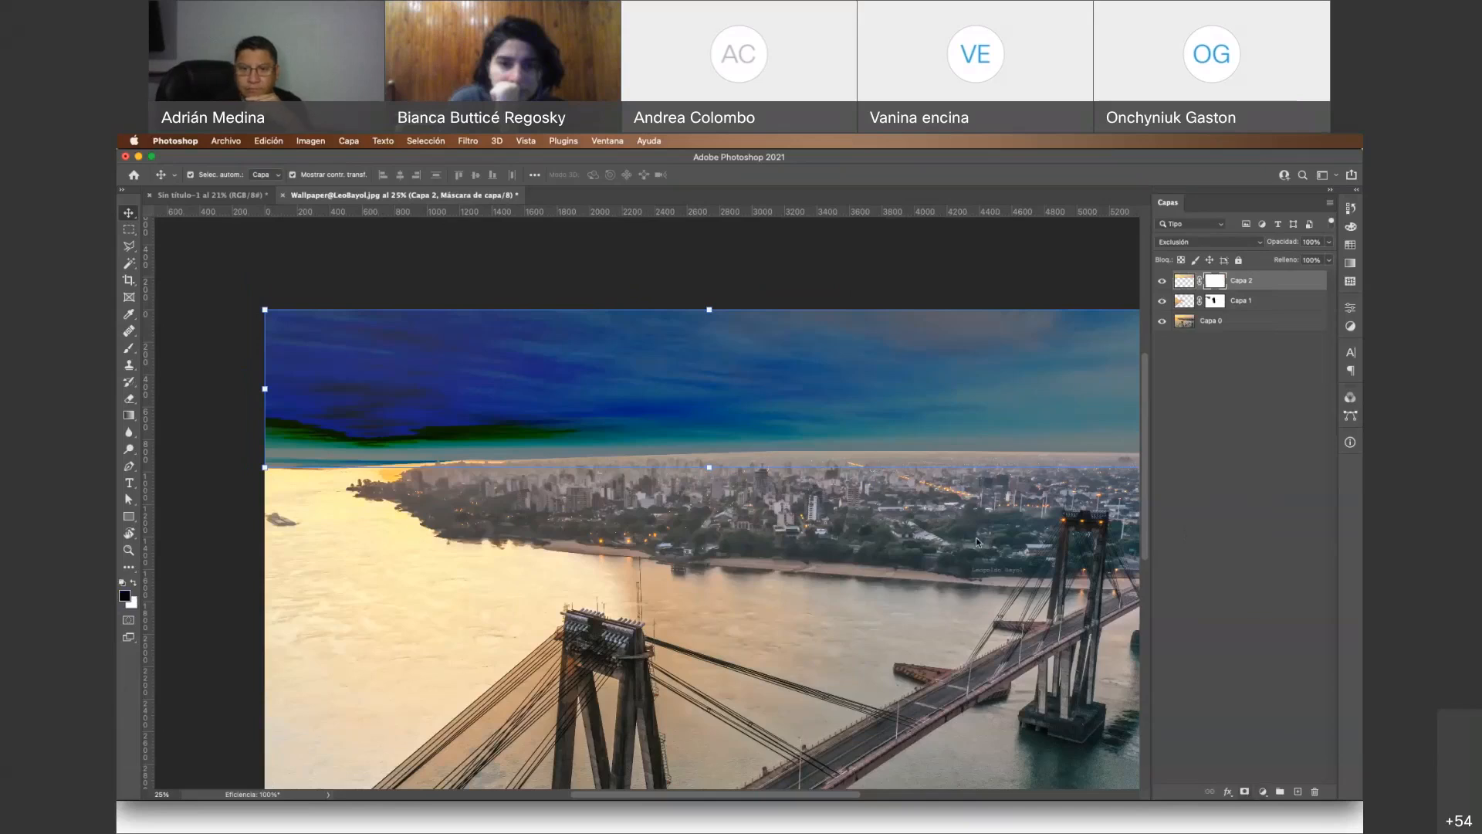
{"action": "scroll", "coordinate": [974, 538], "scroll_direction": "right", "scroll_amount": 3}
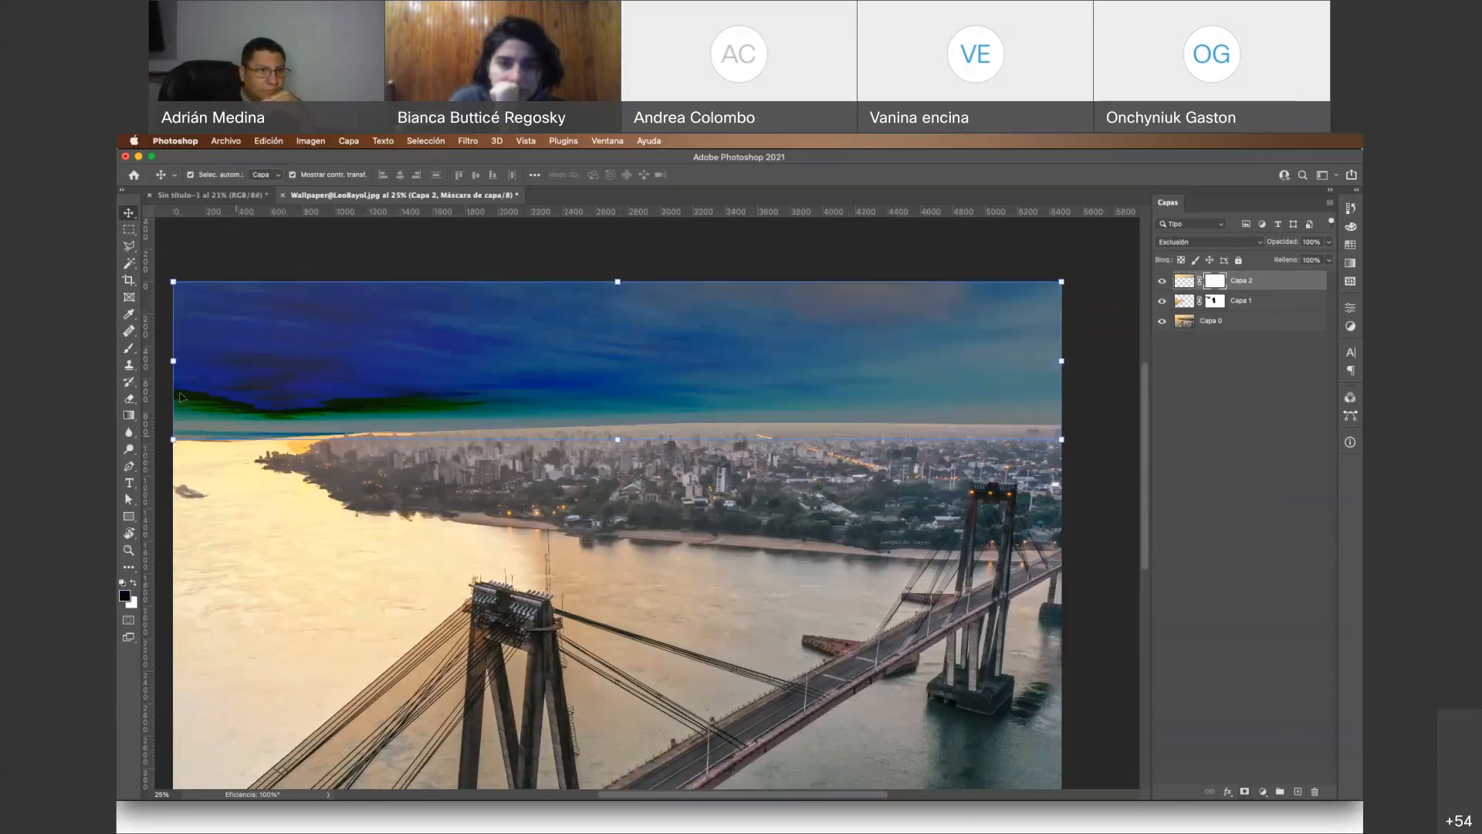
{"action": "left_click", "coordinate": [129, 348]}
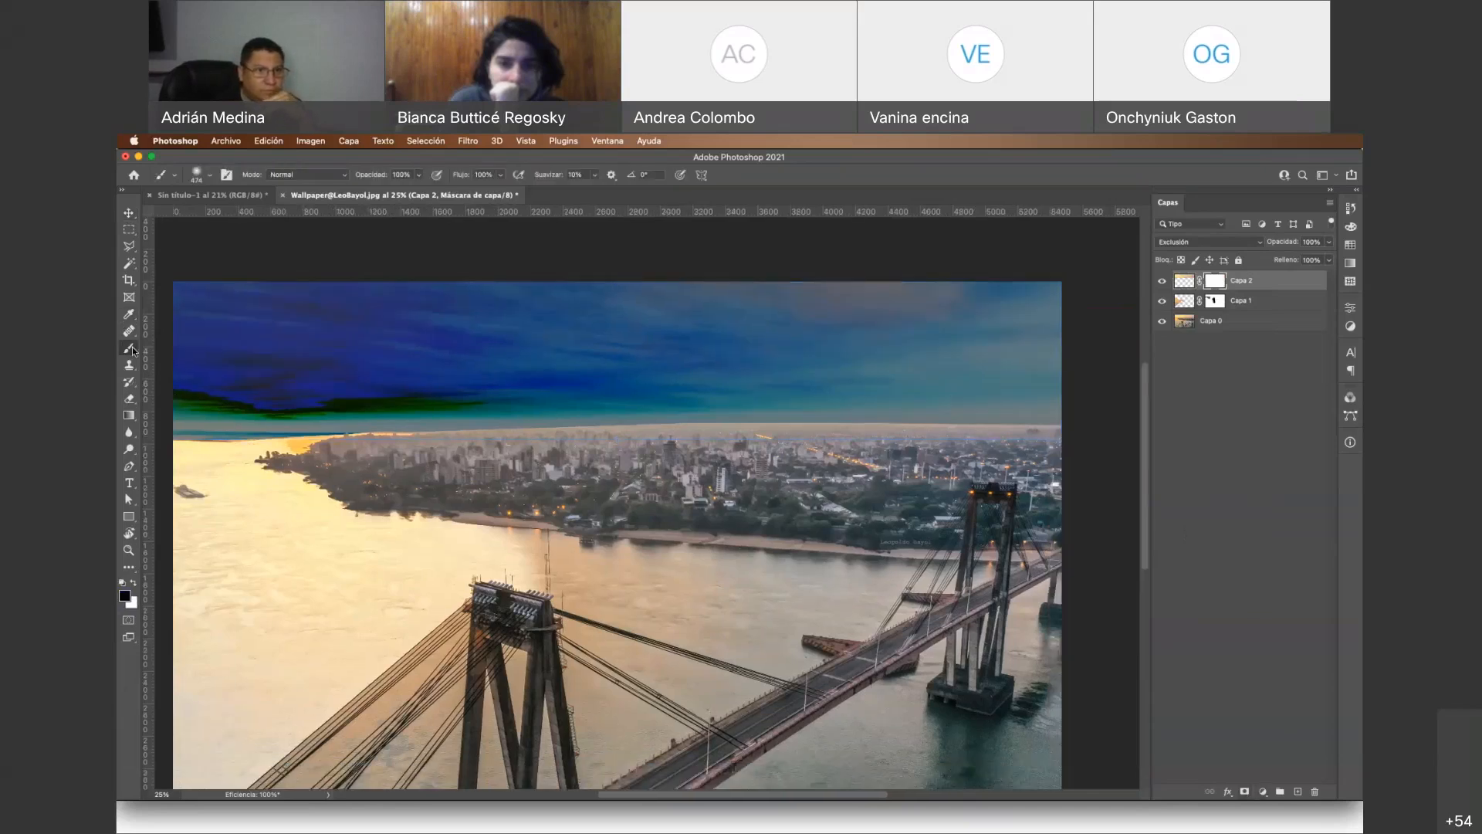
{"action": "mouse_move", "coordinate": [204, 456]}
{"action": "left_mouse_down"}
{"action": "mouse_move", "coordinate": [275, 462]}
{"action": "mouse_move", "coordinate": [432, 429]}
{"action": "mouse_move", "coordinate": [669, 463]}
{"action": "mouse_move", "coordinate": [996, 444]}
{"action": "mouse_move", "coordinate": [679, 440]}
{"action": "left_mouse_up"}
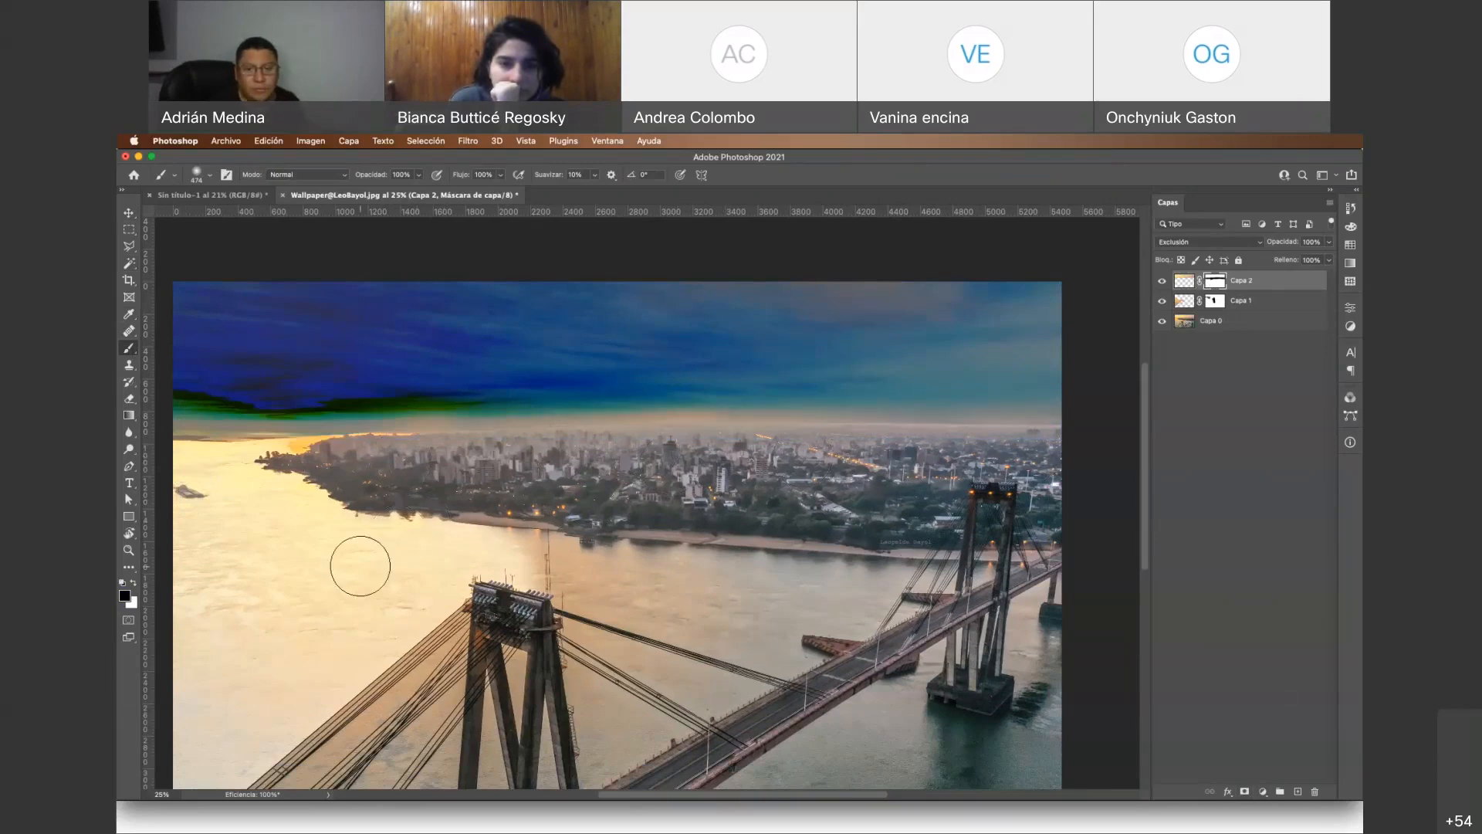
{"action": "key", "text": "z"}
{"action": "left_click", "coordinate": [622, 507], "text": "alt"}
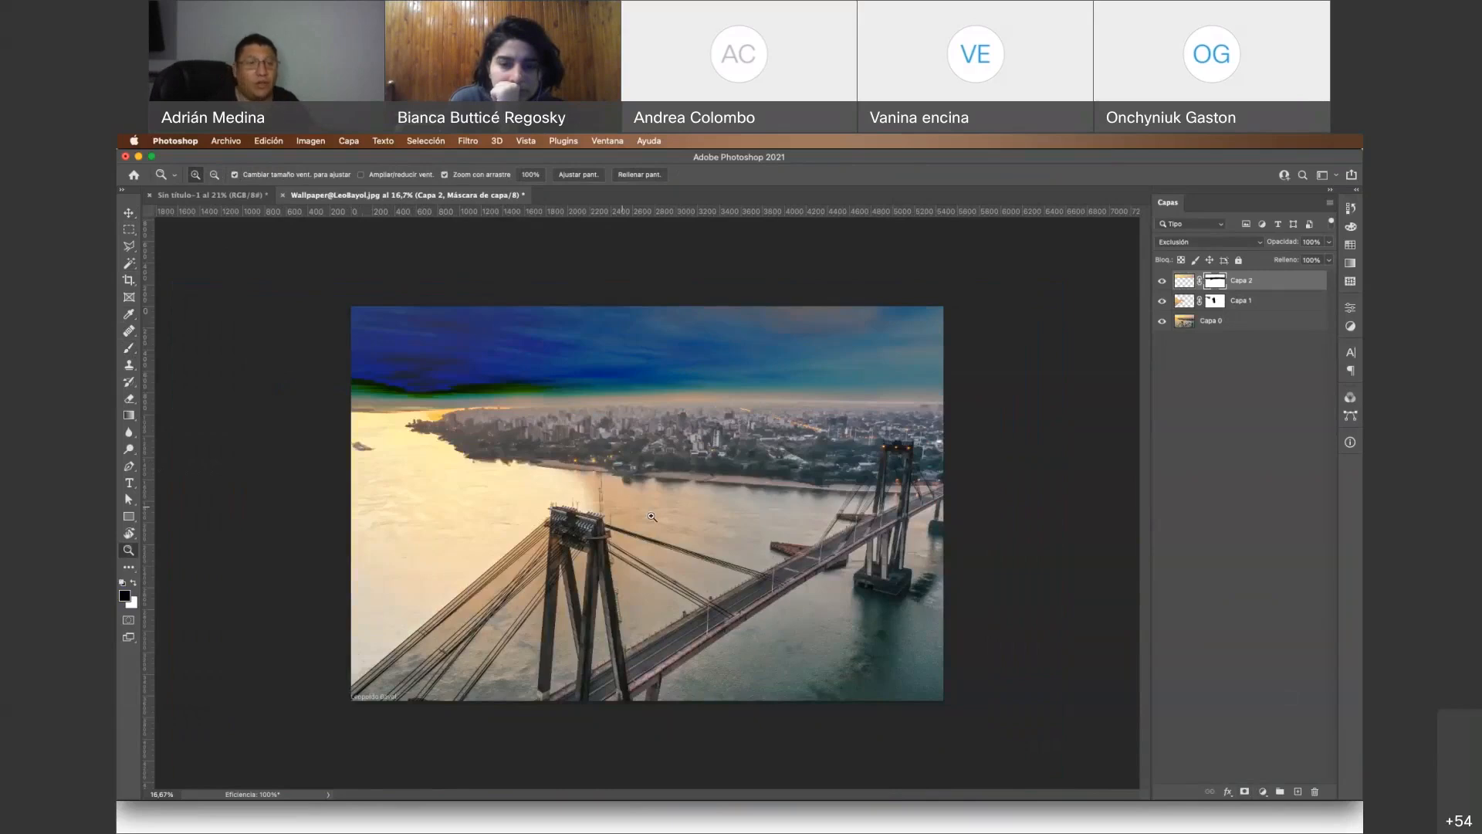
Select the water layer Capa 1 and scale it up proportionally to about 141%
{"action": "left_click", "coordinate": [129, 213]}
{"action": "left_click", "coordinate": [399, 496]}
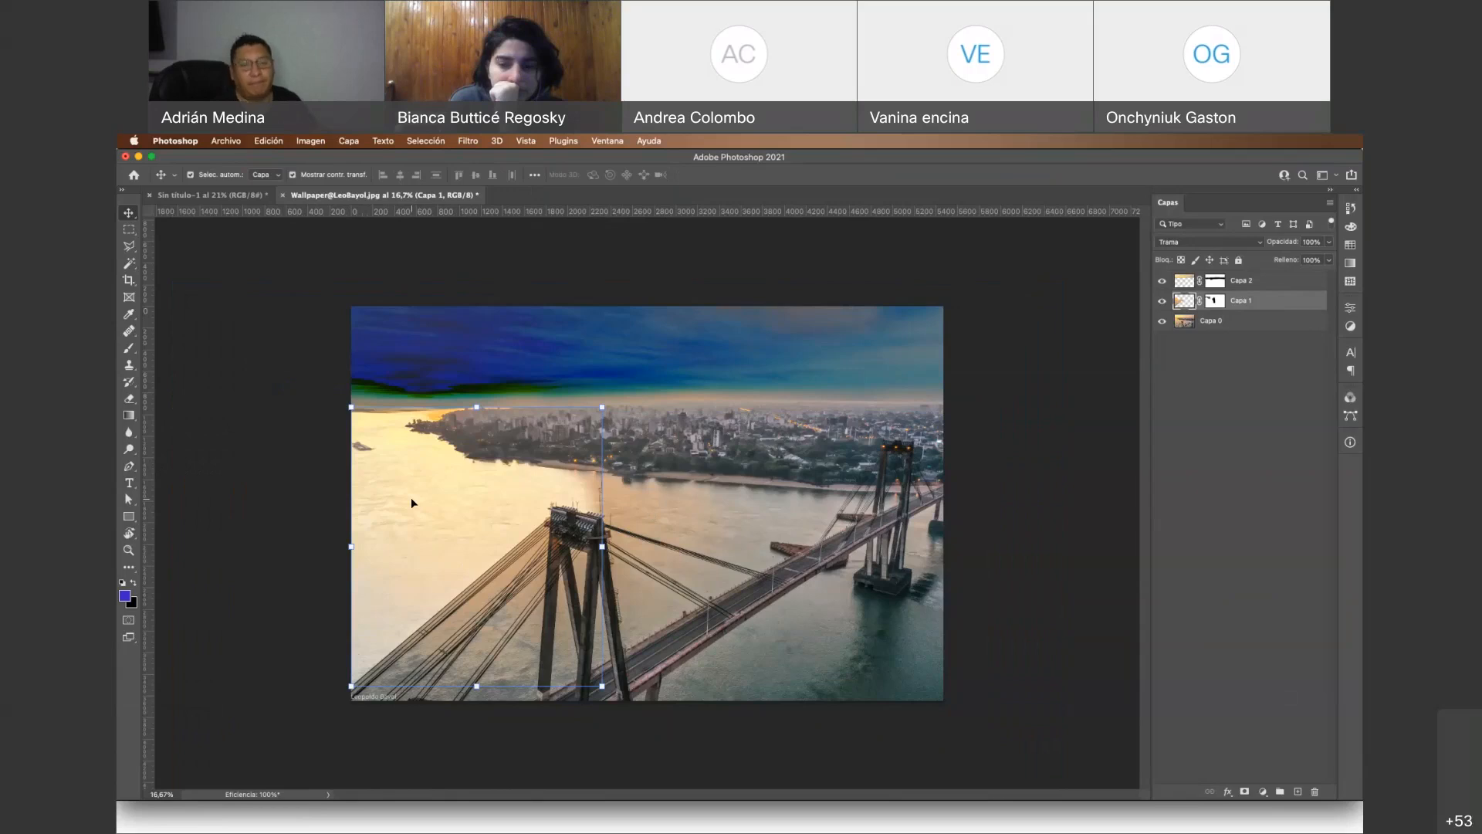
{"action": "left_click", "coordinate": [1214, 356]}
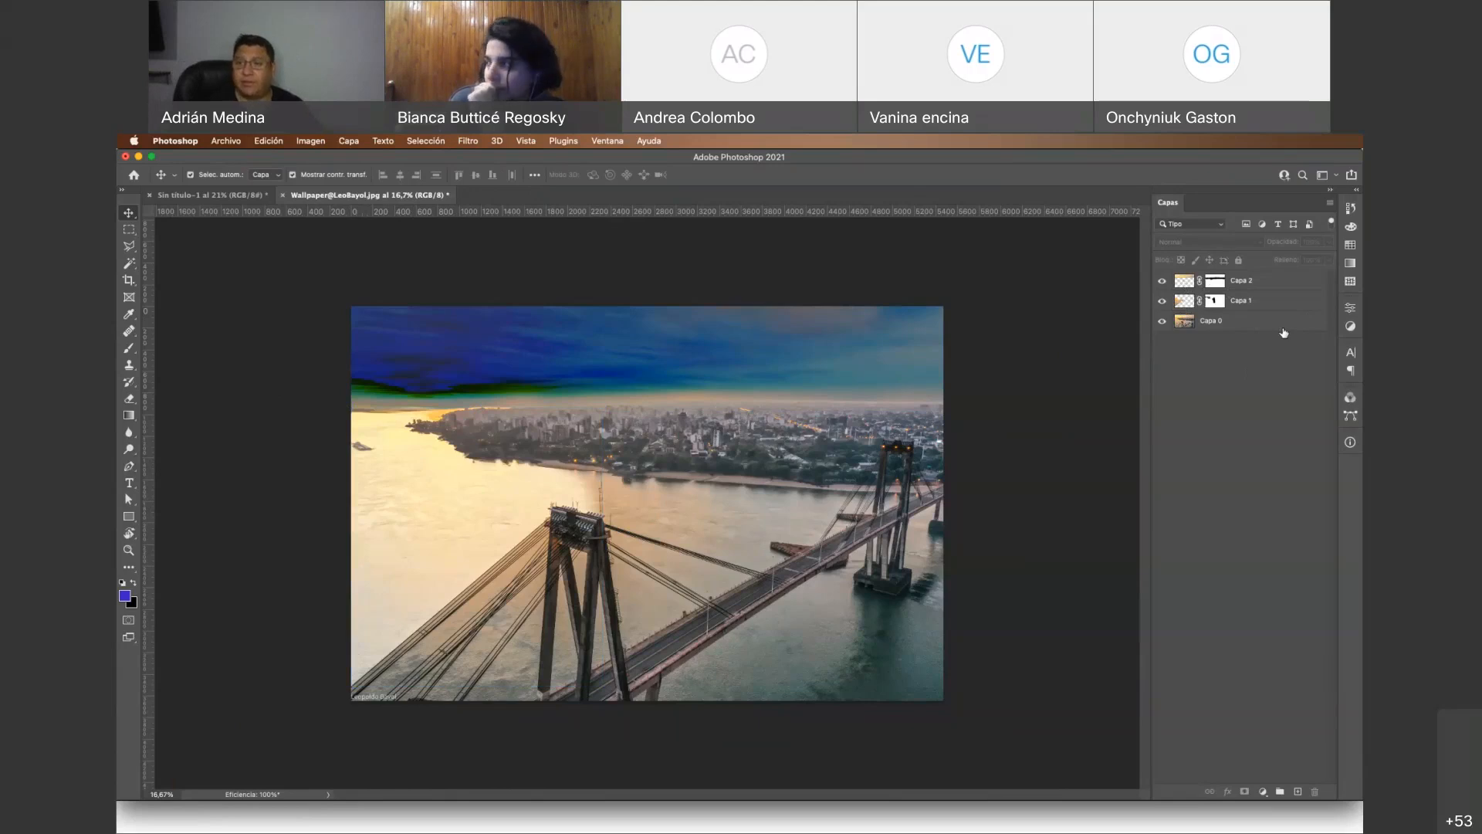
{"action": "left_click", "coordinate": [398, 503]}
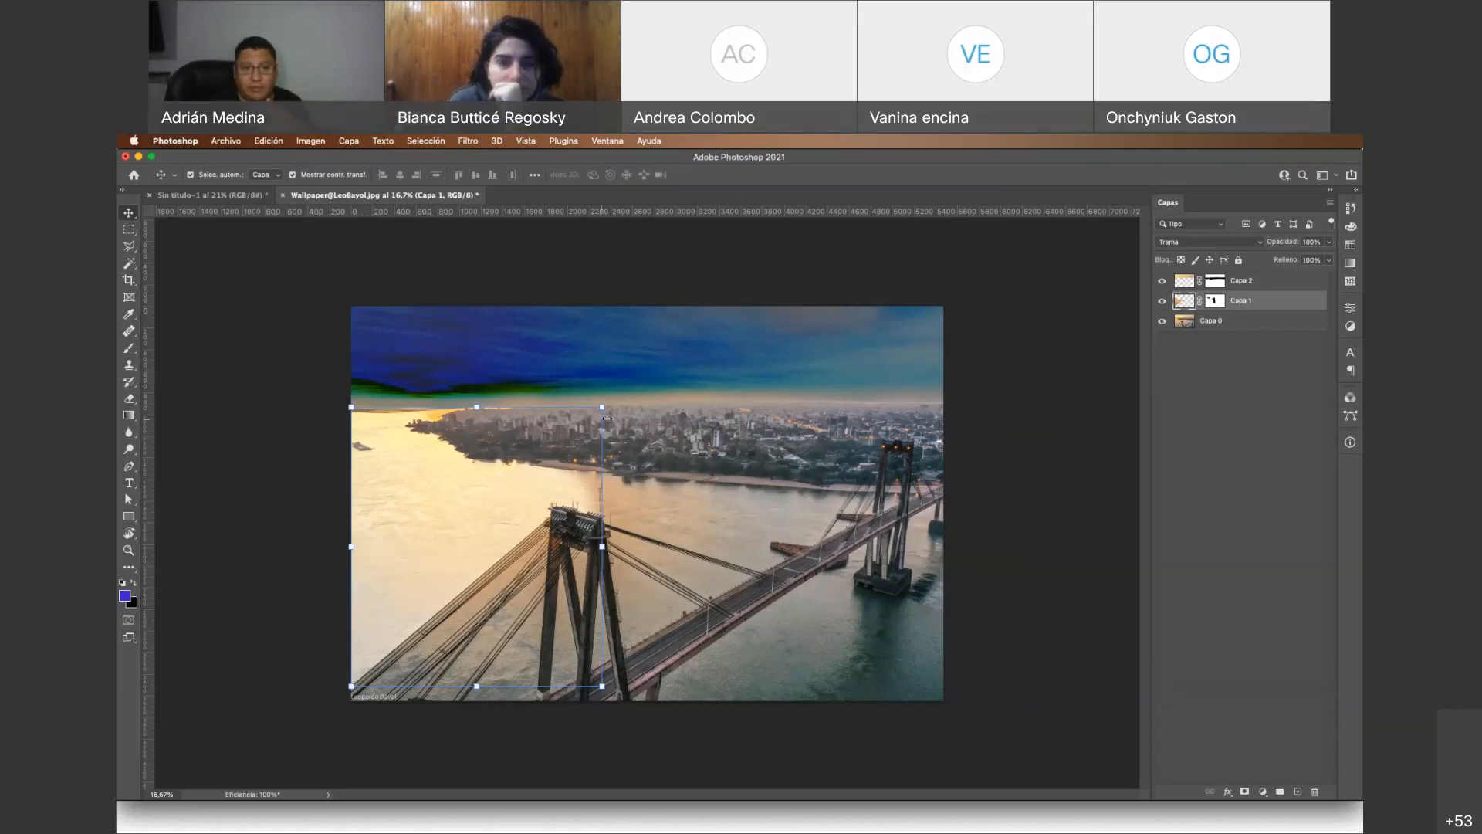
{"action": "left_click_drag", "start_coordinate": [603, 406], "coordinate": [760, 297]}
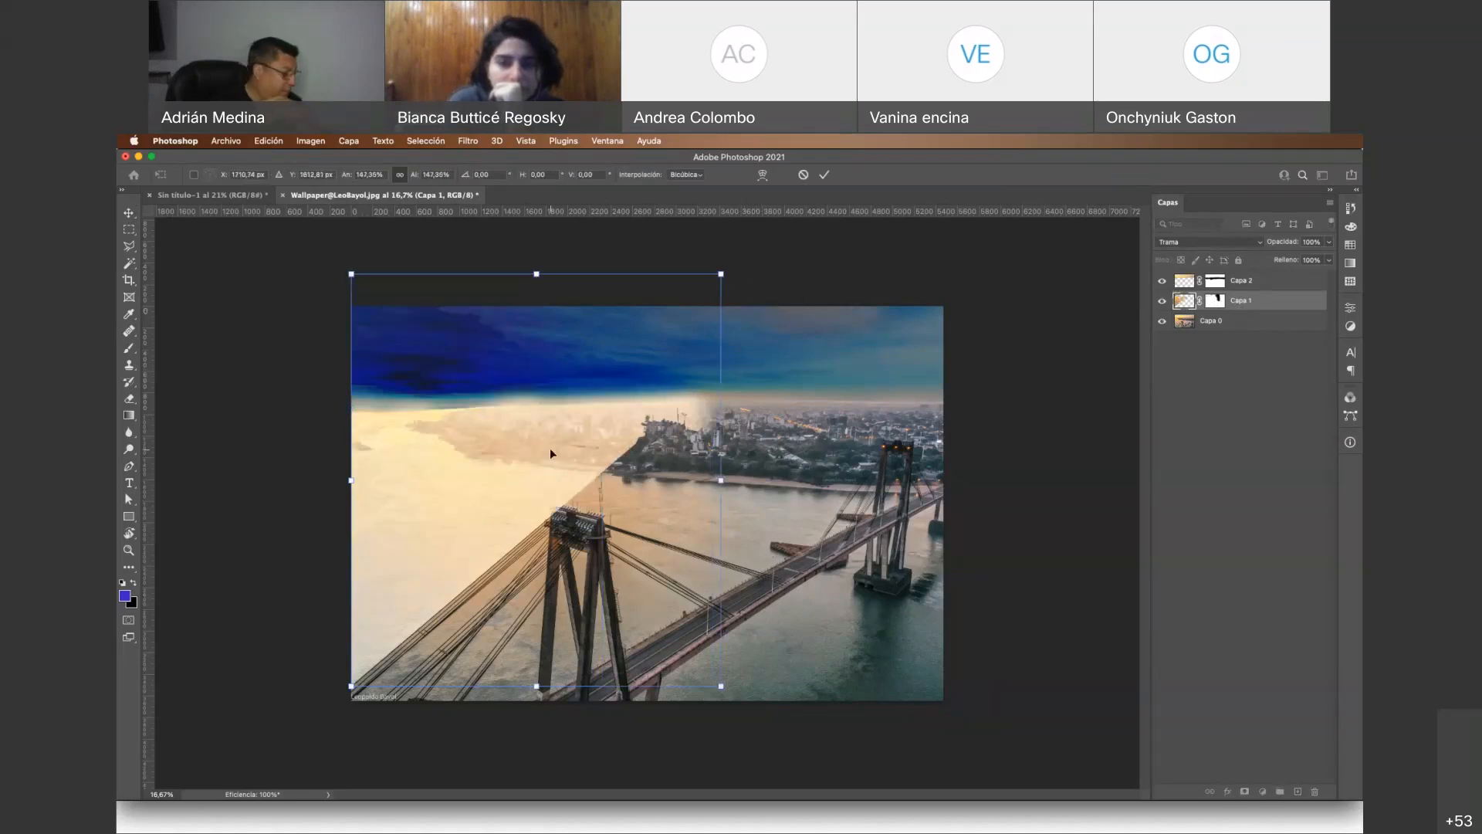
{"action": "key", "text": "Return"}
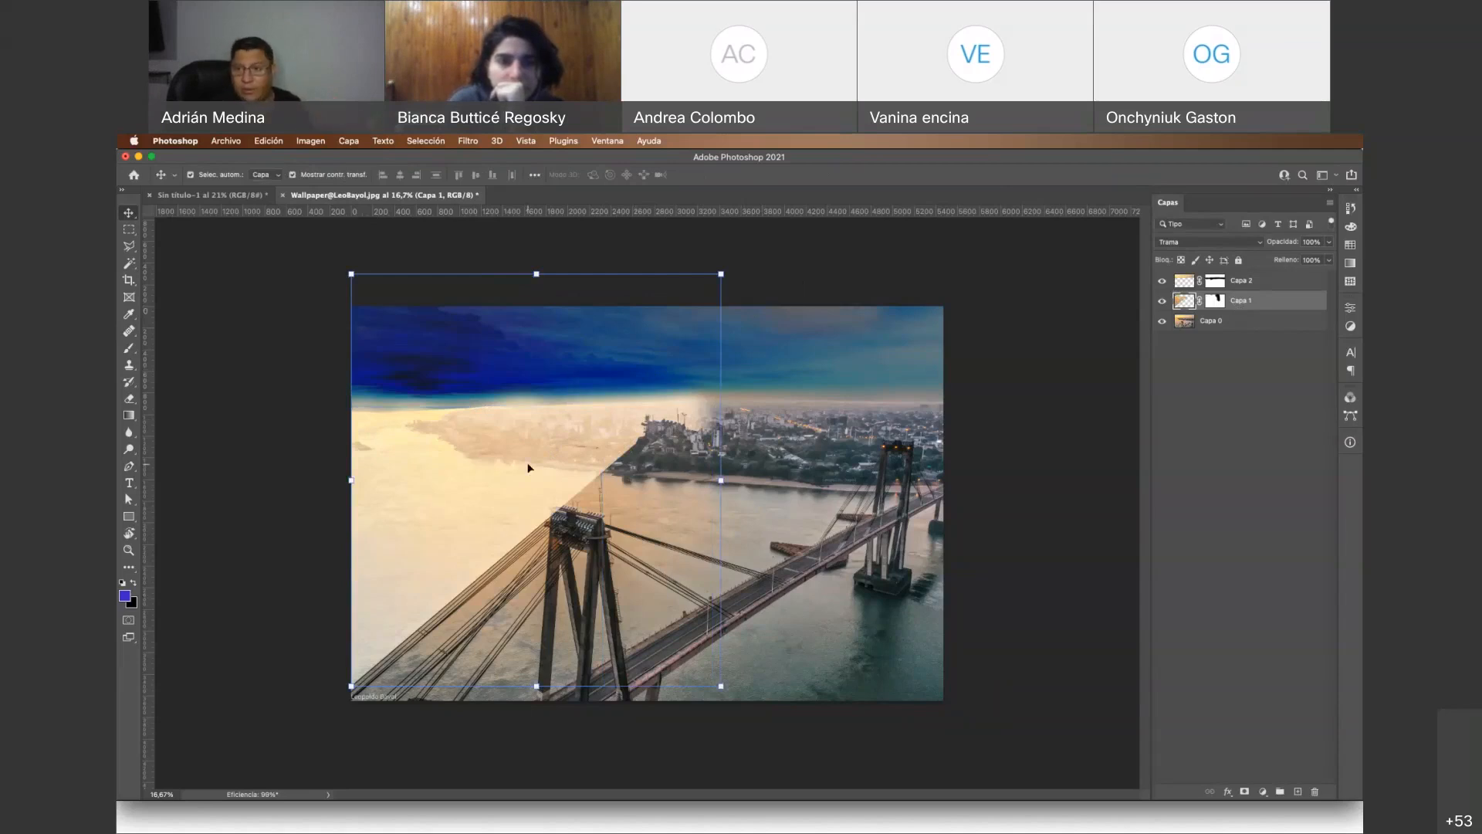
Move Capa 1 above Capa 2 in the layer stack, and undo both the reordering and the enlargement
{"action": "left_click_drag", "start_coordinate": [1242, 300], "coordinate": [1257, 283]}
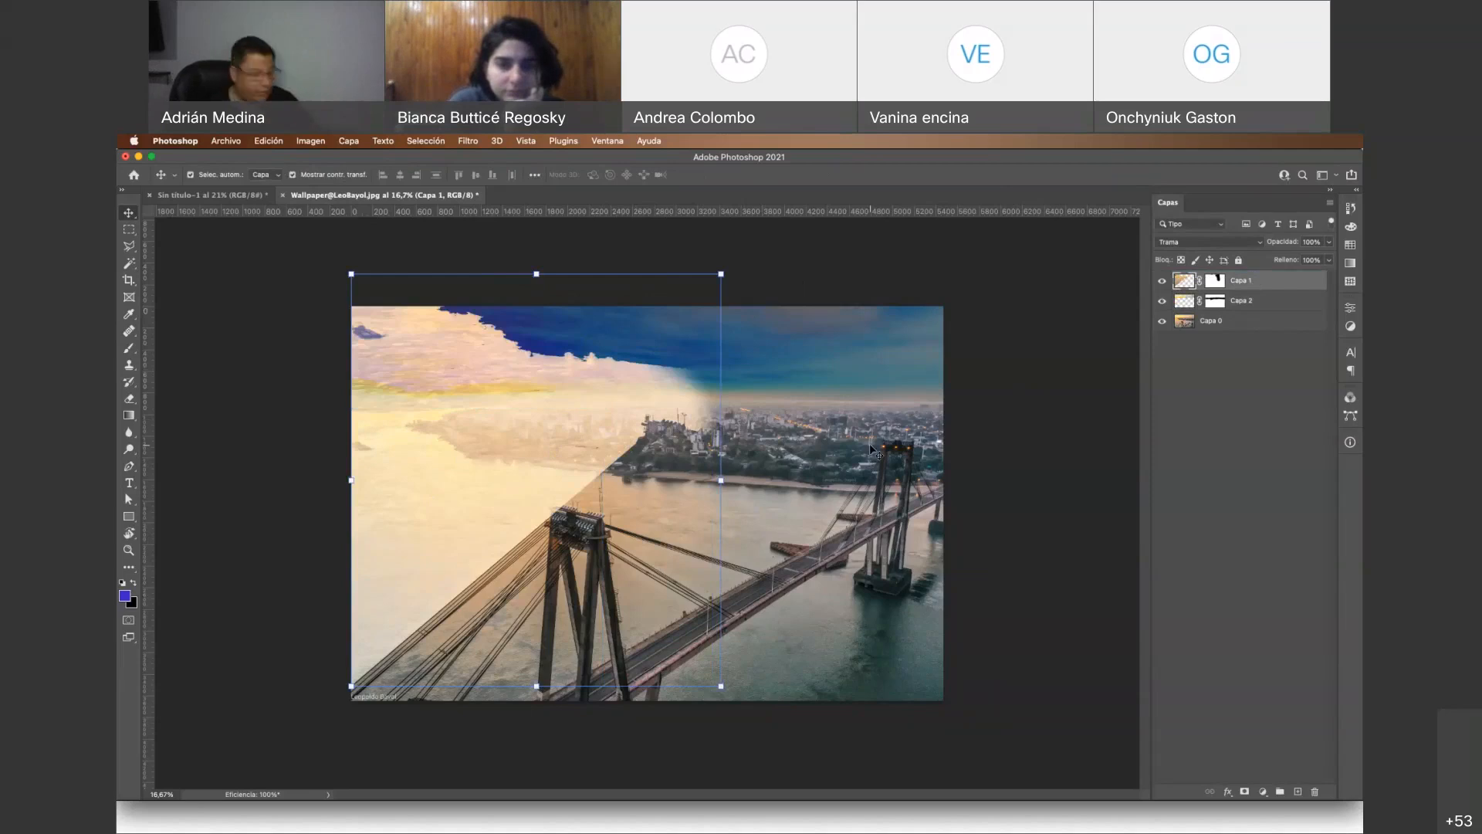
{"action": "key", "text": "super+t"}
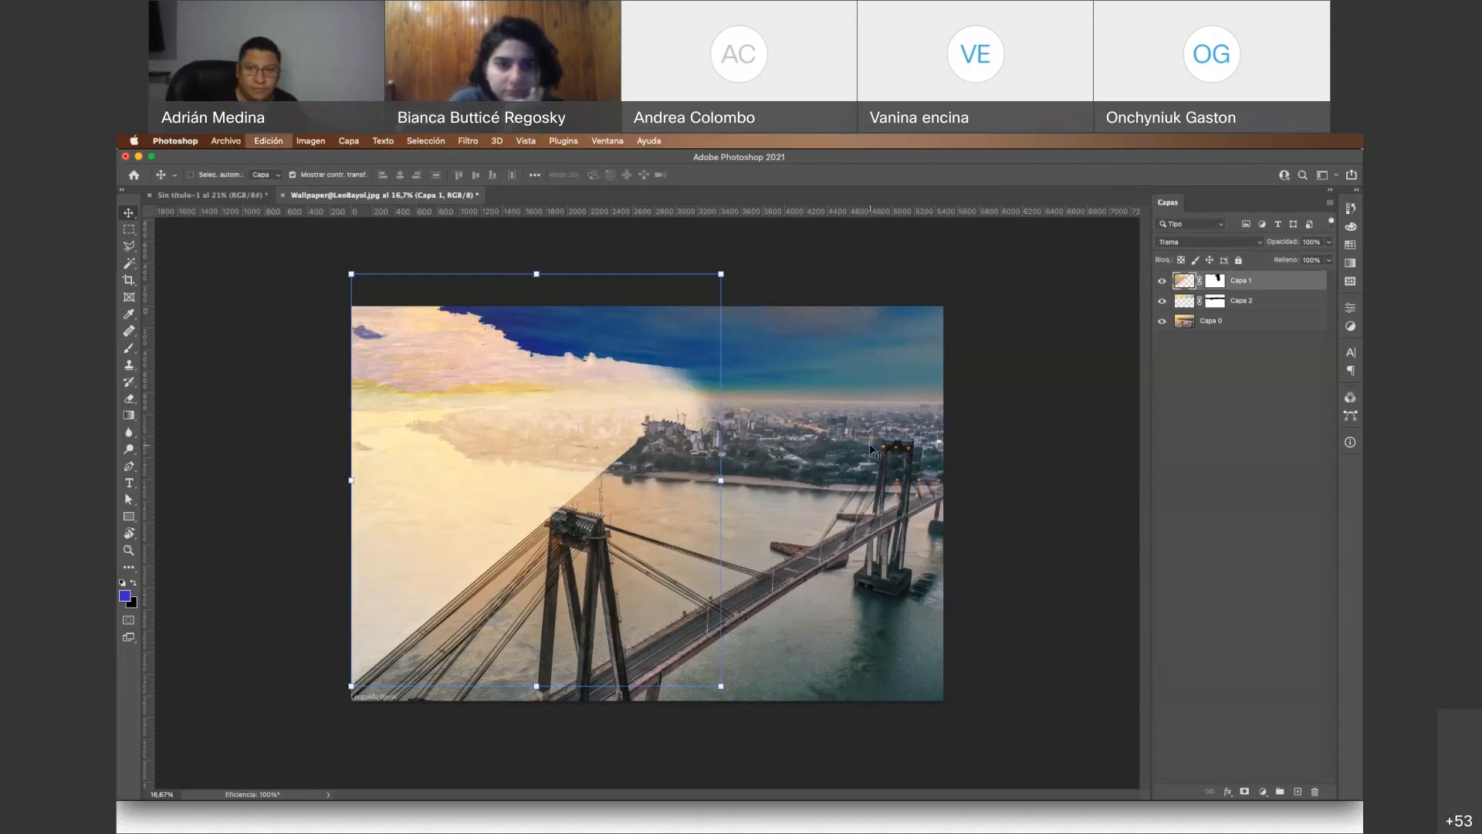
{"action": "key", "text": "super+["}
{"action": "key", "text": "super+t"}
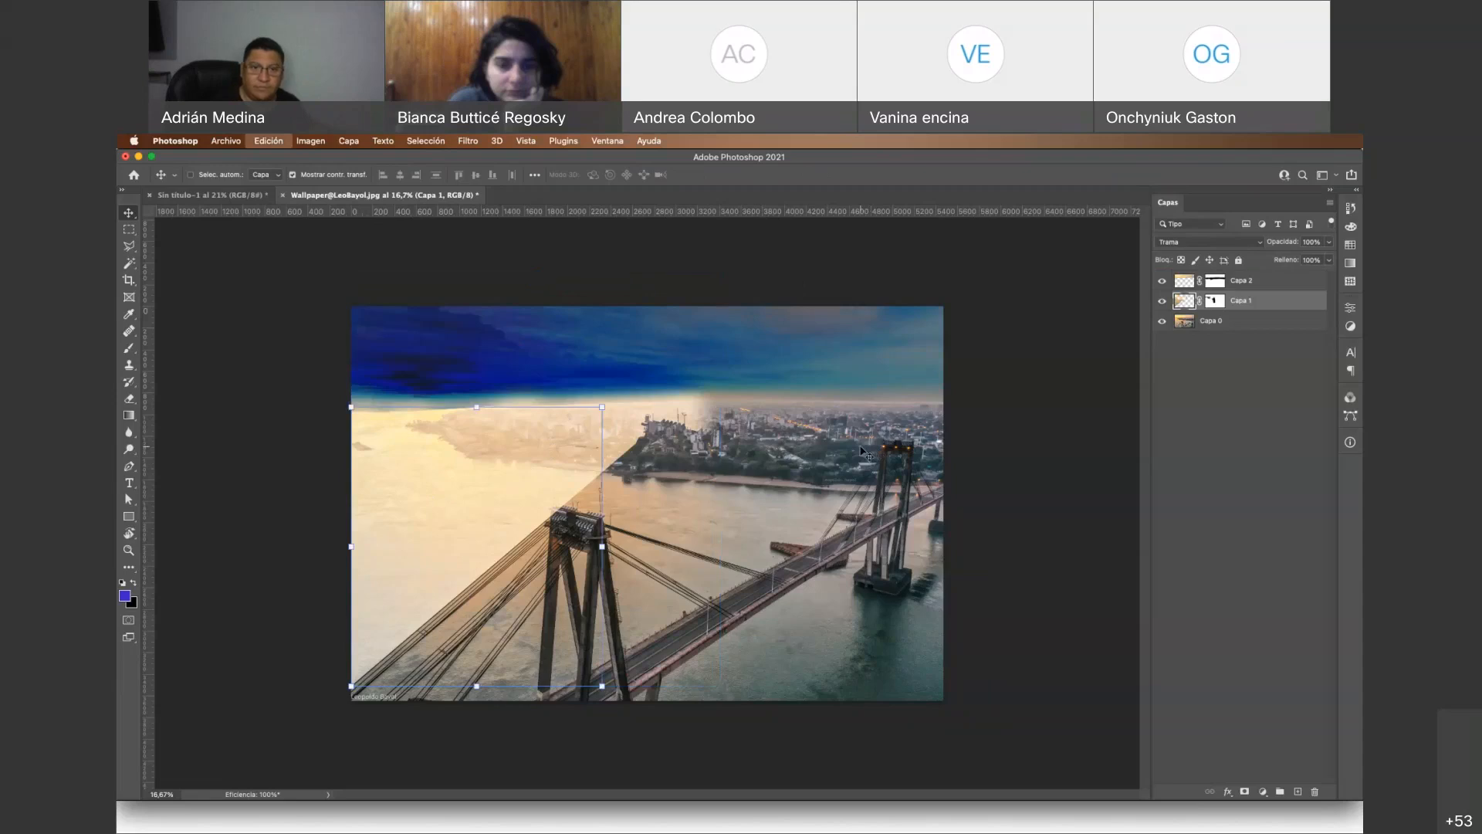
{"action": "key", "text": "super+z"}
{"action": "left_click", "coordinate": [965, 297]}
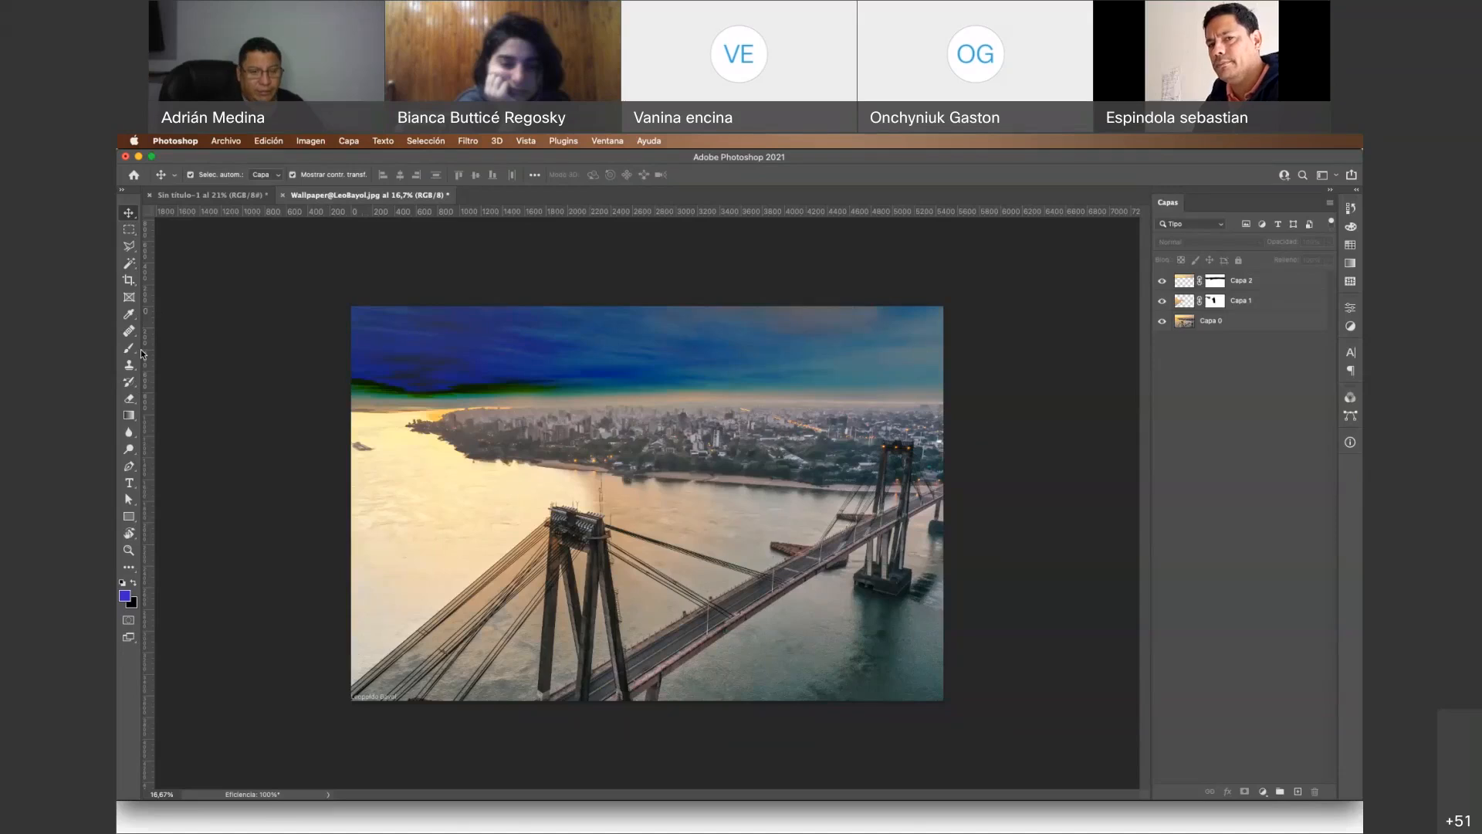
Crop the image to a narrow vertical section around the near bridge tower, and undo the crop
{"action": "left_click", "coordinate": [128, 281]}
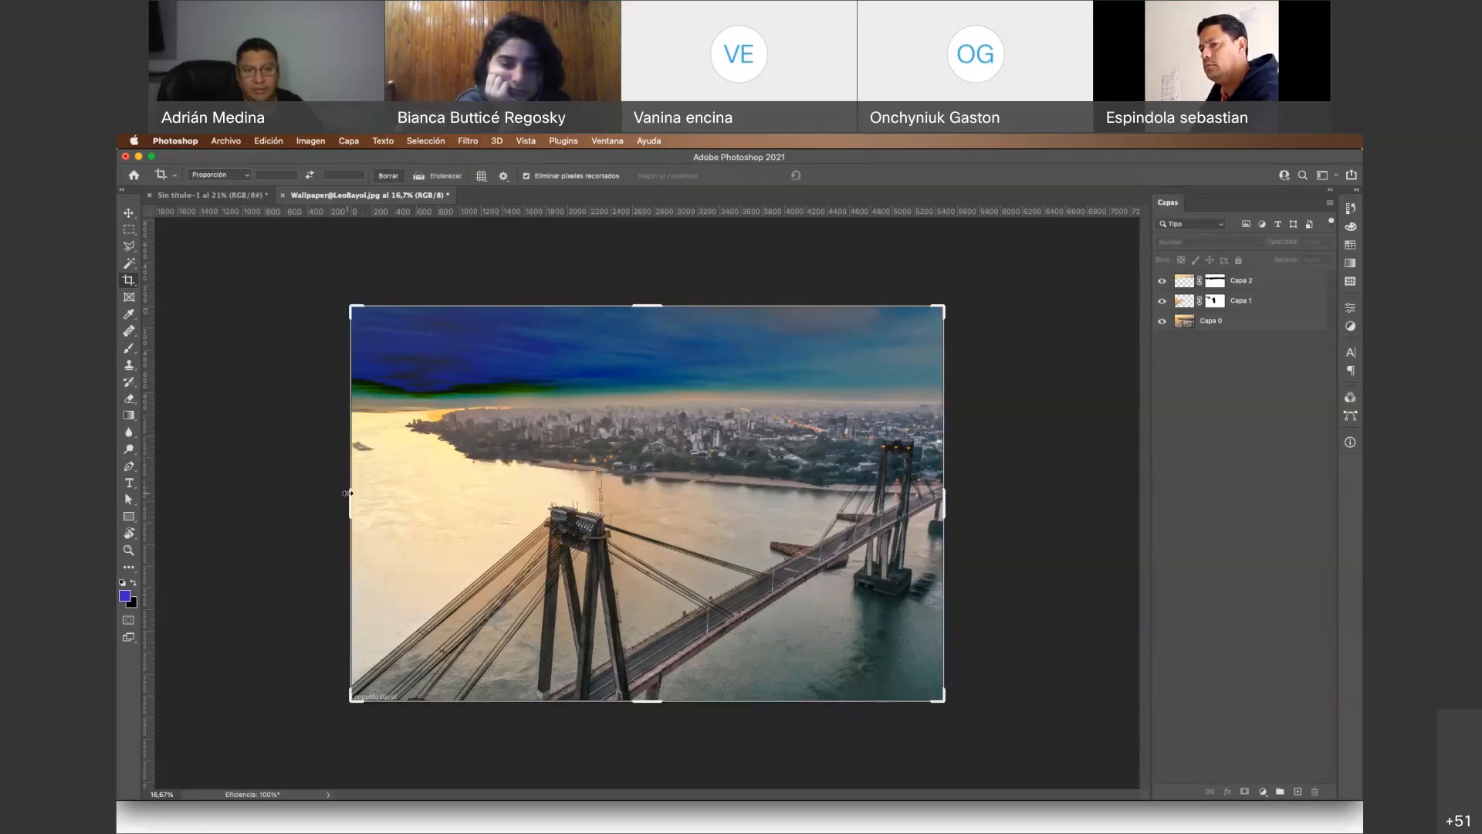
{"action": "left_click_drag", "start_coordinate": [349, 492], "coordinate": [464, 496]}
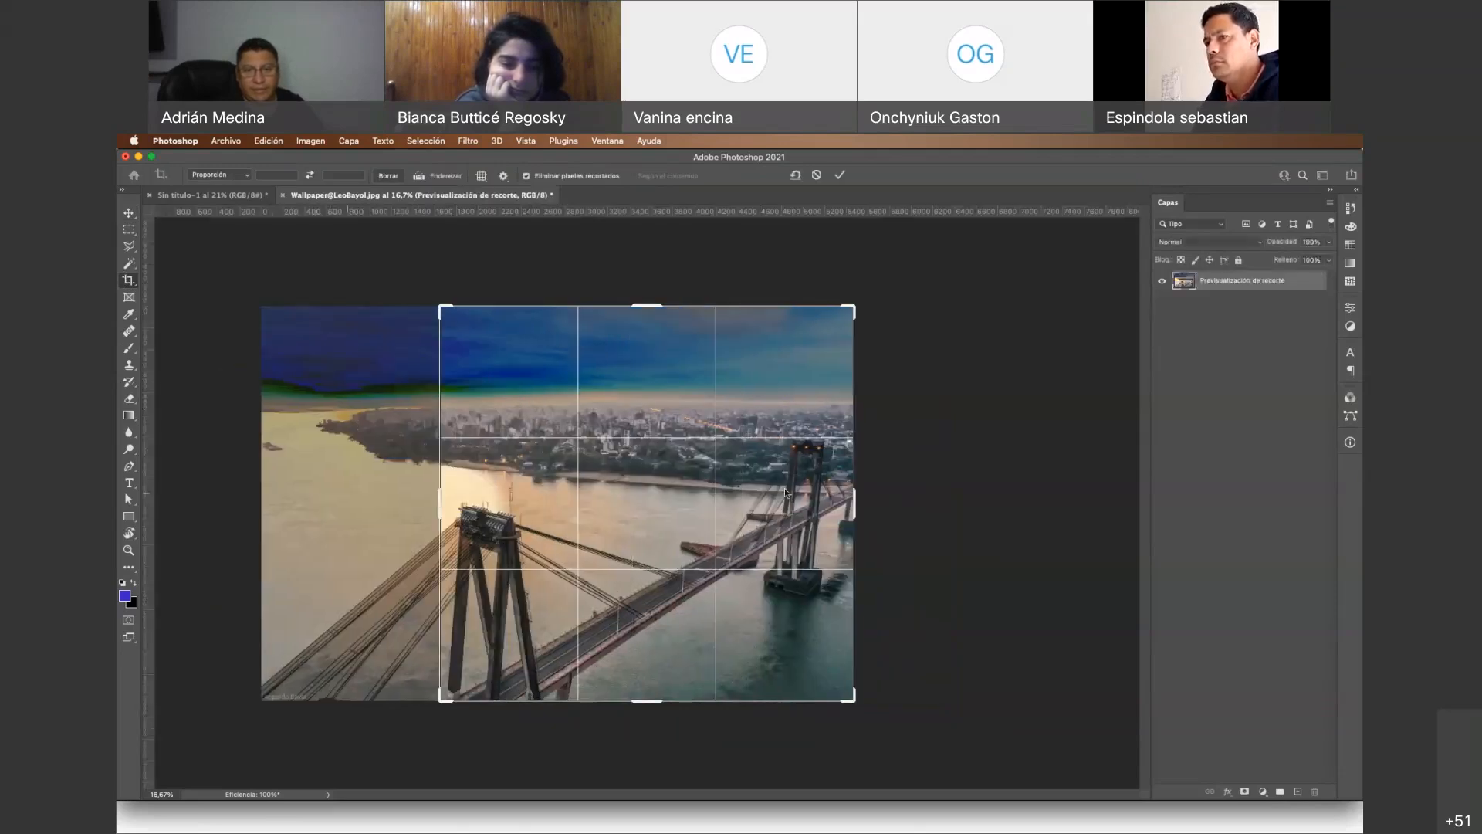
{"action": "left_click_drag", "start_coordinate": [854, 503], "coordinate": [758, 515]}
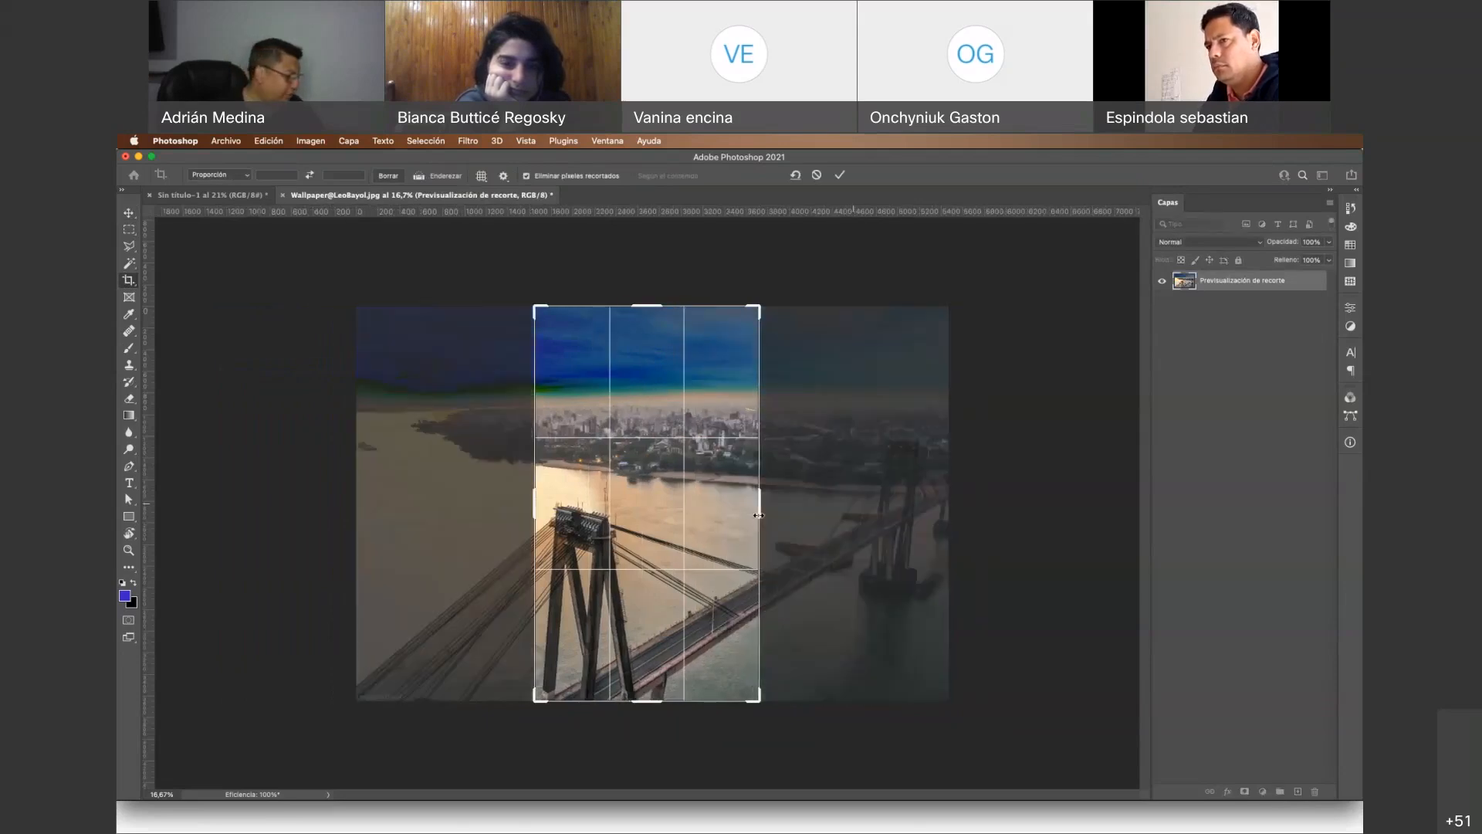
{"action": "key", "text": "Return"}
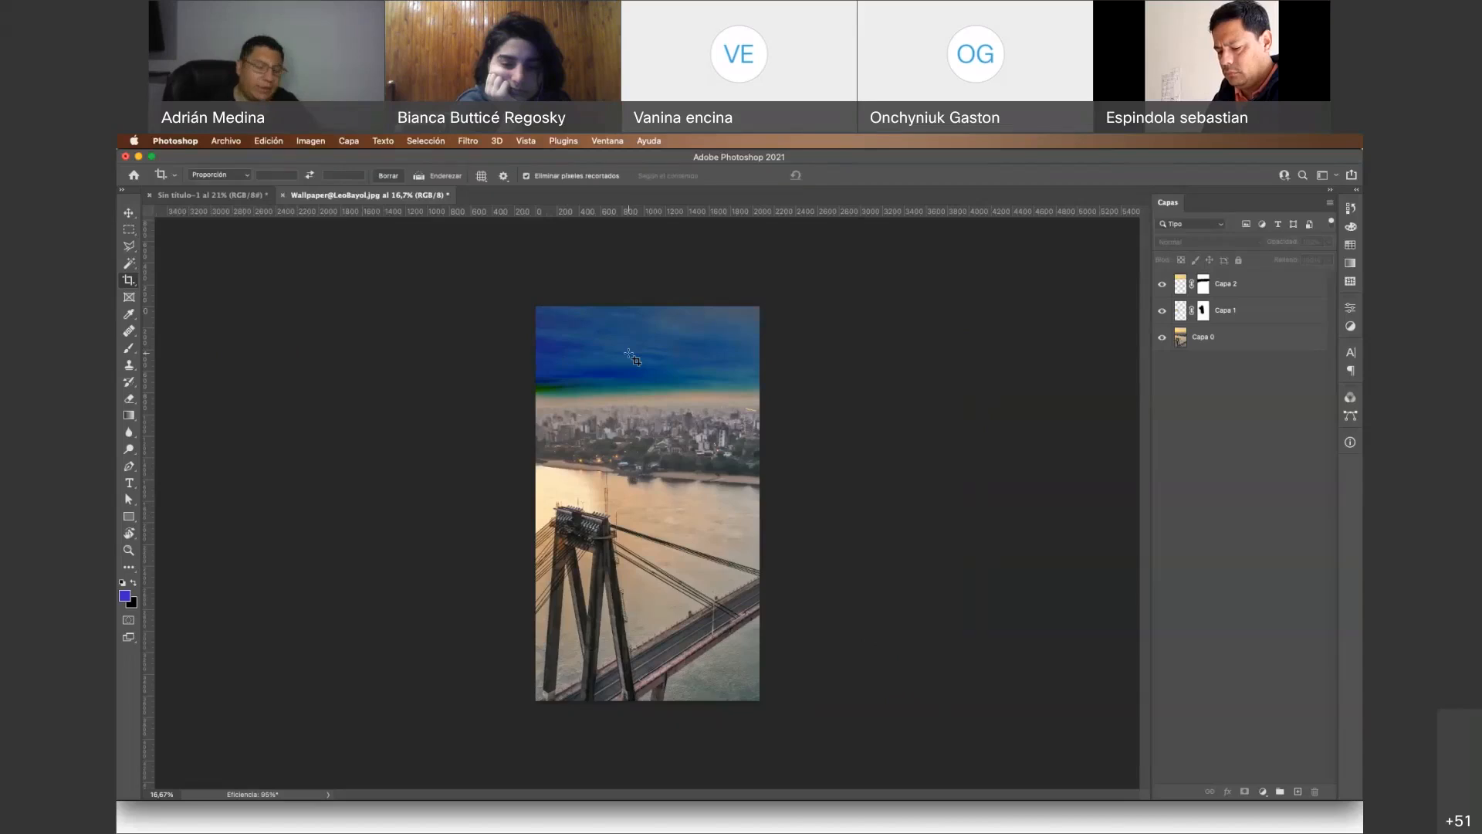
{"action": "key", "text": "super+z"}
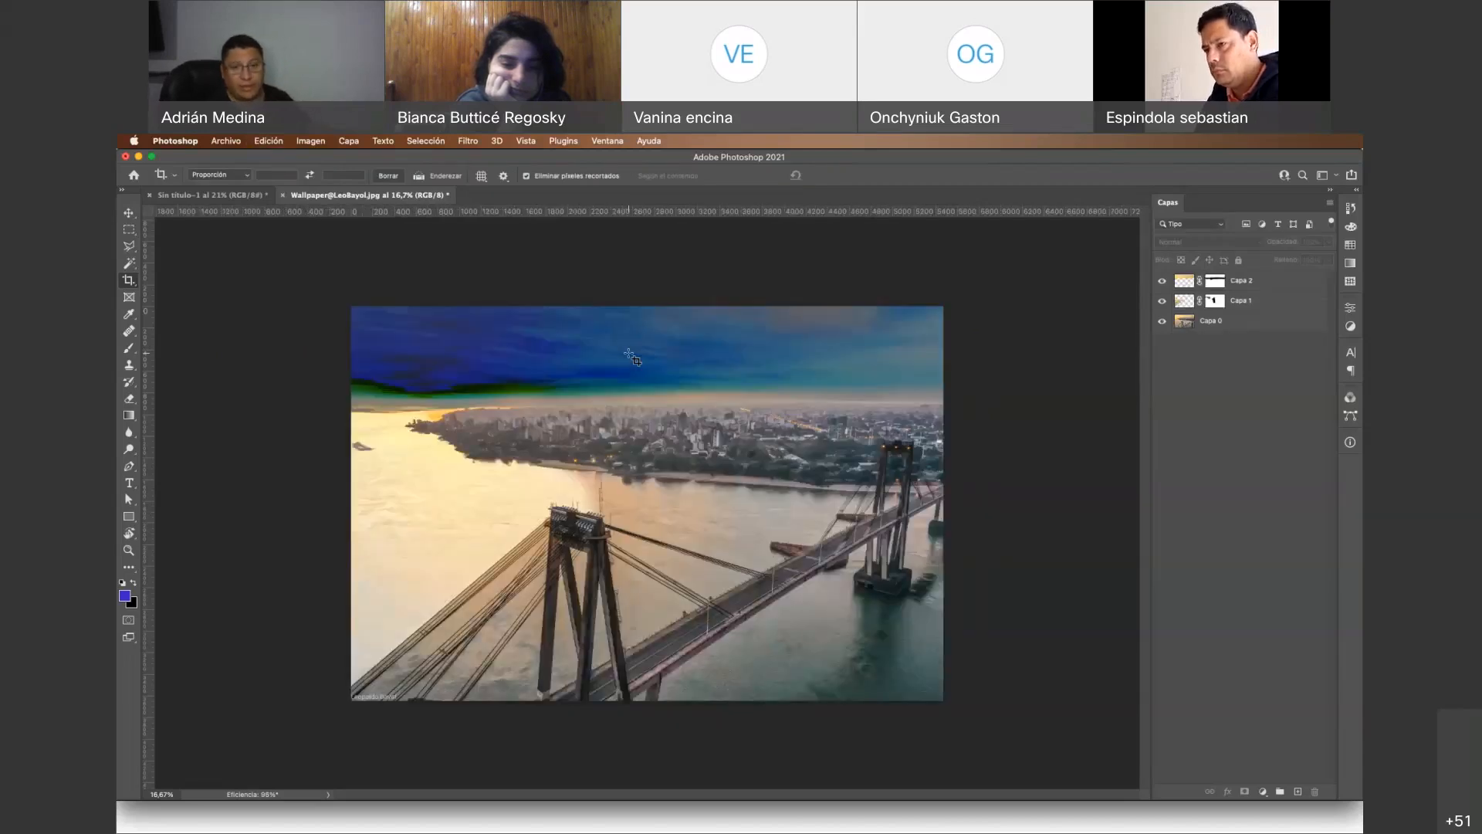
Enclose Capa 2 in a rectangular frame over the shoreline, and move the frame and its content up into the sky
{"action": "left_click", "coordinate": [129, 300]}
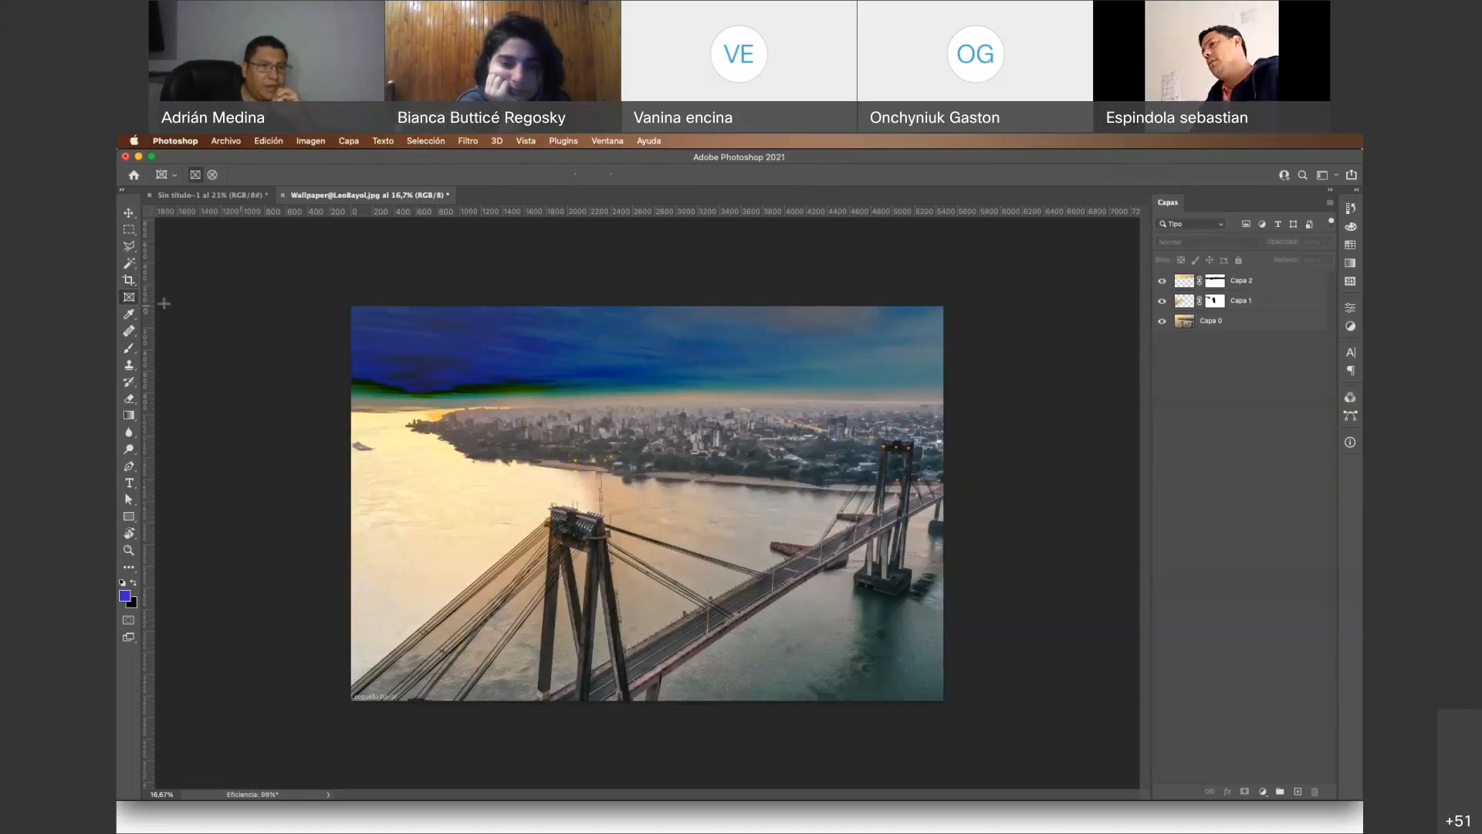
{"action": "left_click_drag", "start_coordinate": [430, 390], "coordinate": [649, 545]}
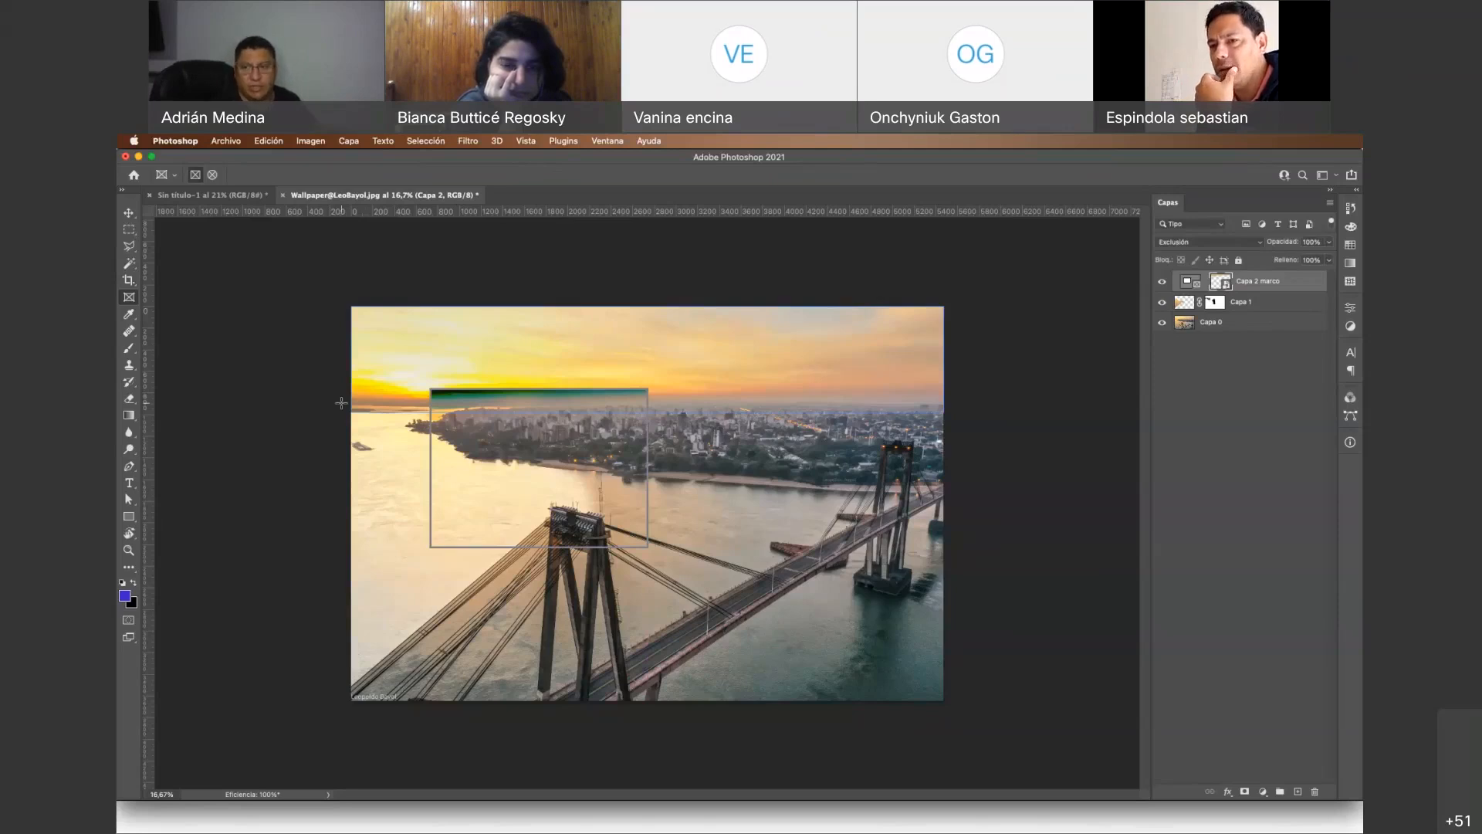
{"action": "left_click", "coordinate": [129, 213]}
{"action": "left_click_drag", "start_coordinate": [450, 400], "coordinate": [522, 348]}
{"action": "left_click_drag", "start_coordinate": [530, 468], "coordinate": [602, 357]}
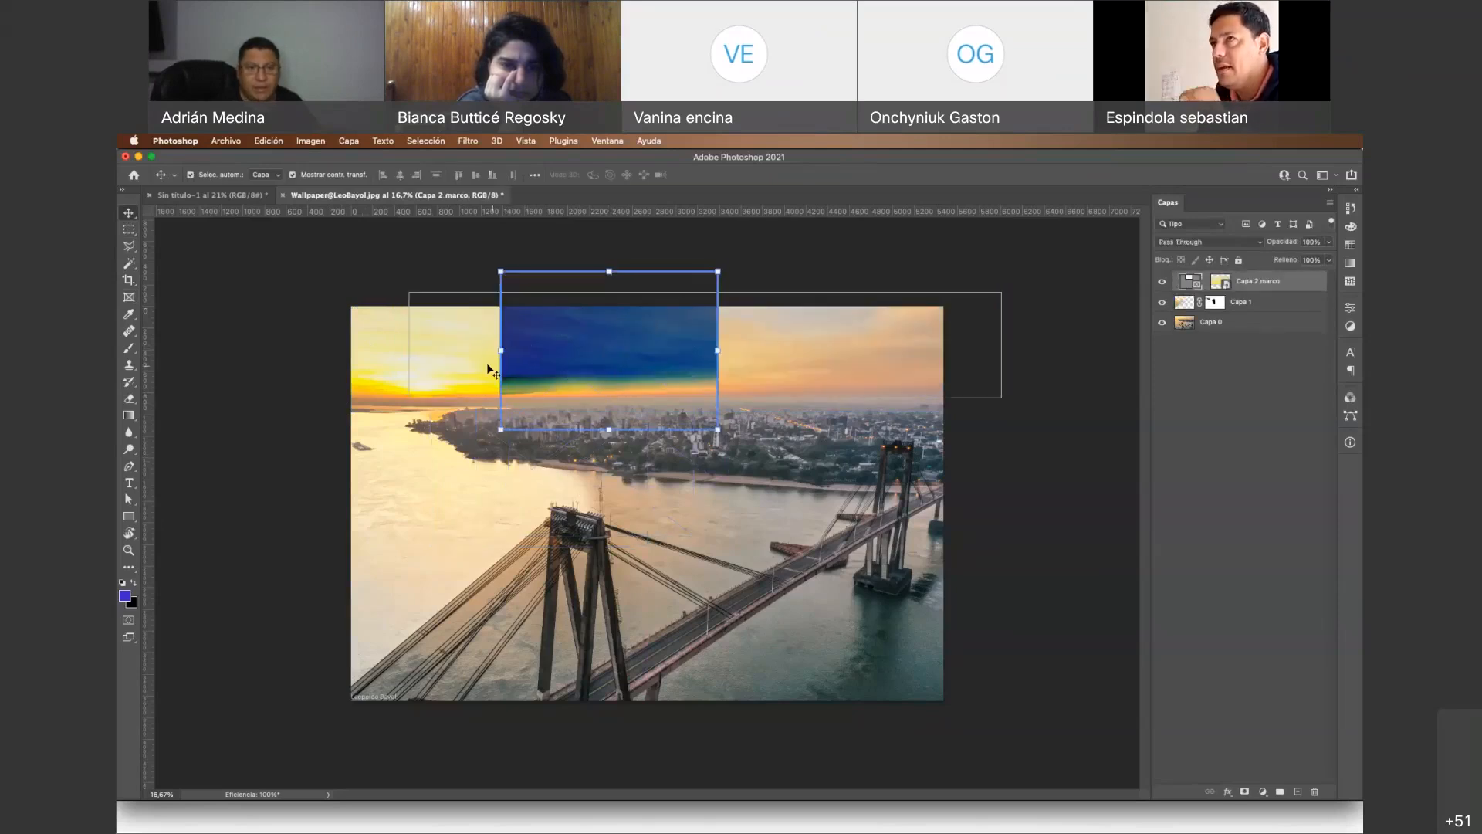
Shift the background layer Capa 0 slightly left, and undo the recent layer and frame changes
{"action": "left_click_drag", "start_coordinate": [488, 369], "coordinate": [412, 358]}
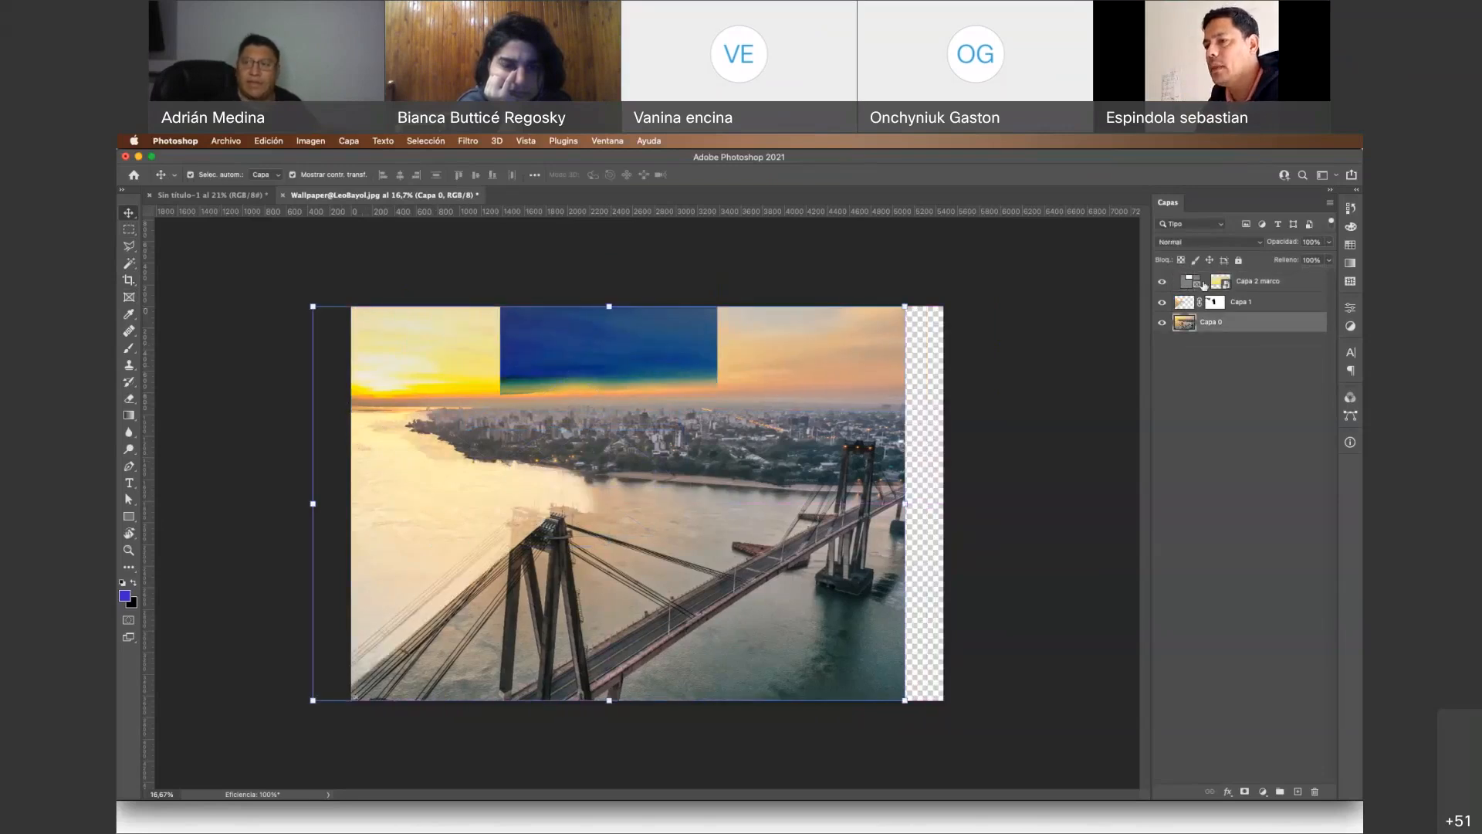
{"action": "left_click", "coordinate": [1250, 286]}
{"action": "key", "text": "super+z"}
{"action": "key", "text": "super+z"}
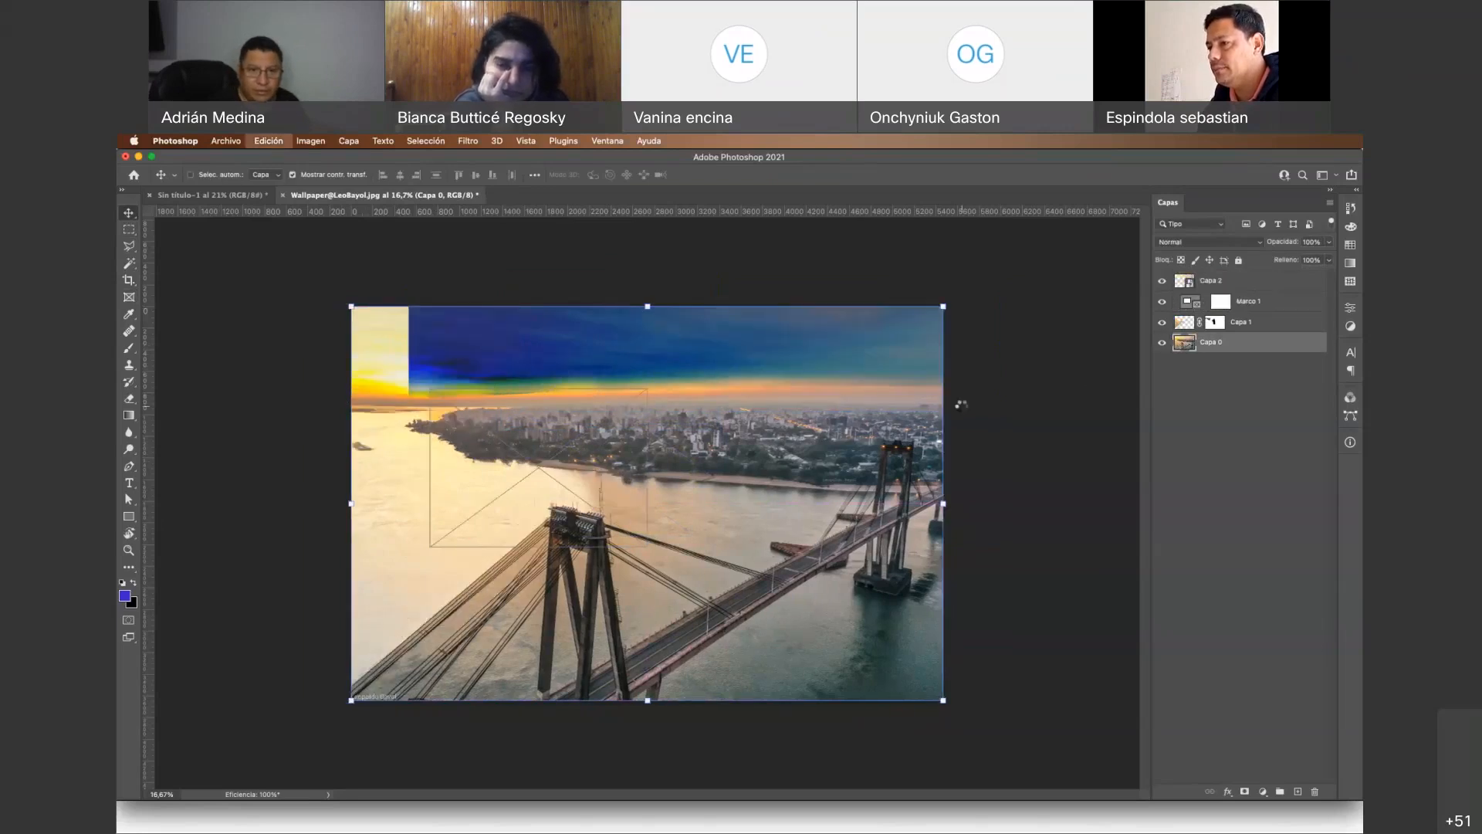
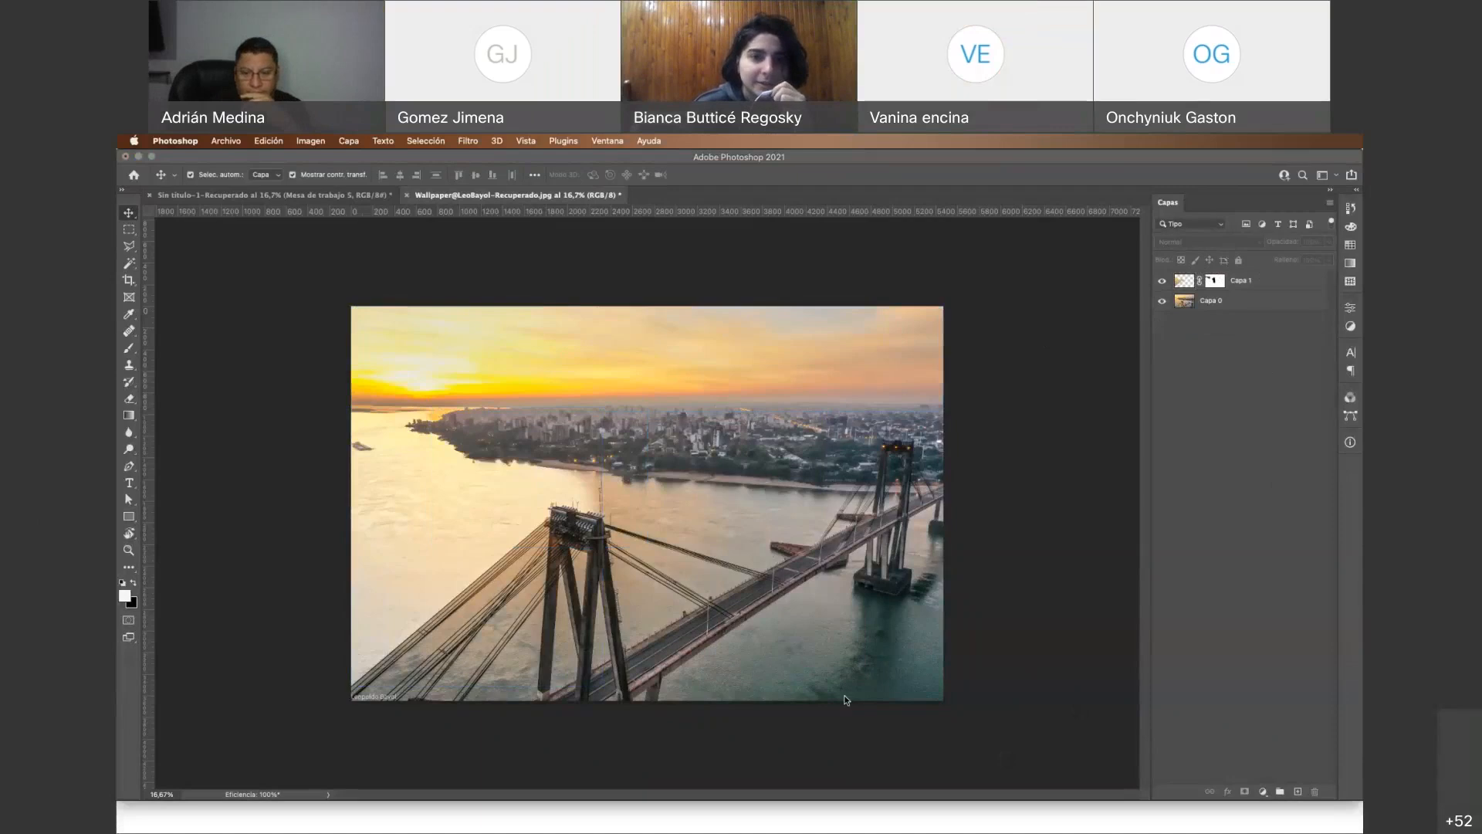
{"action": "left_click", "coordinate": [853, 705]}
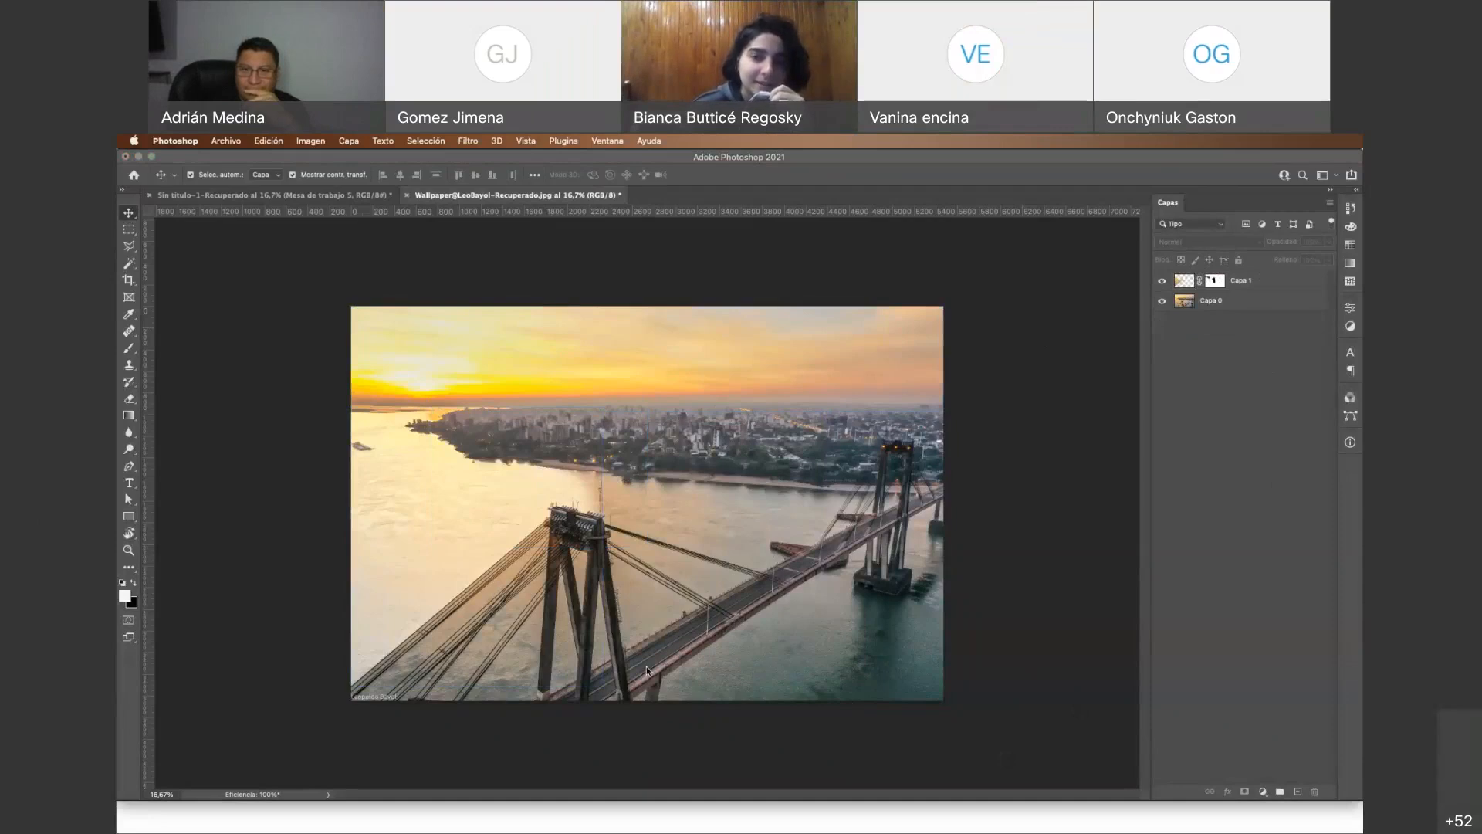
{"action": "left_click", "coordinate": [613, 302]}
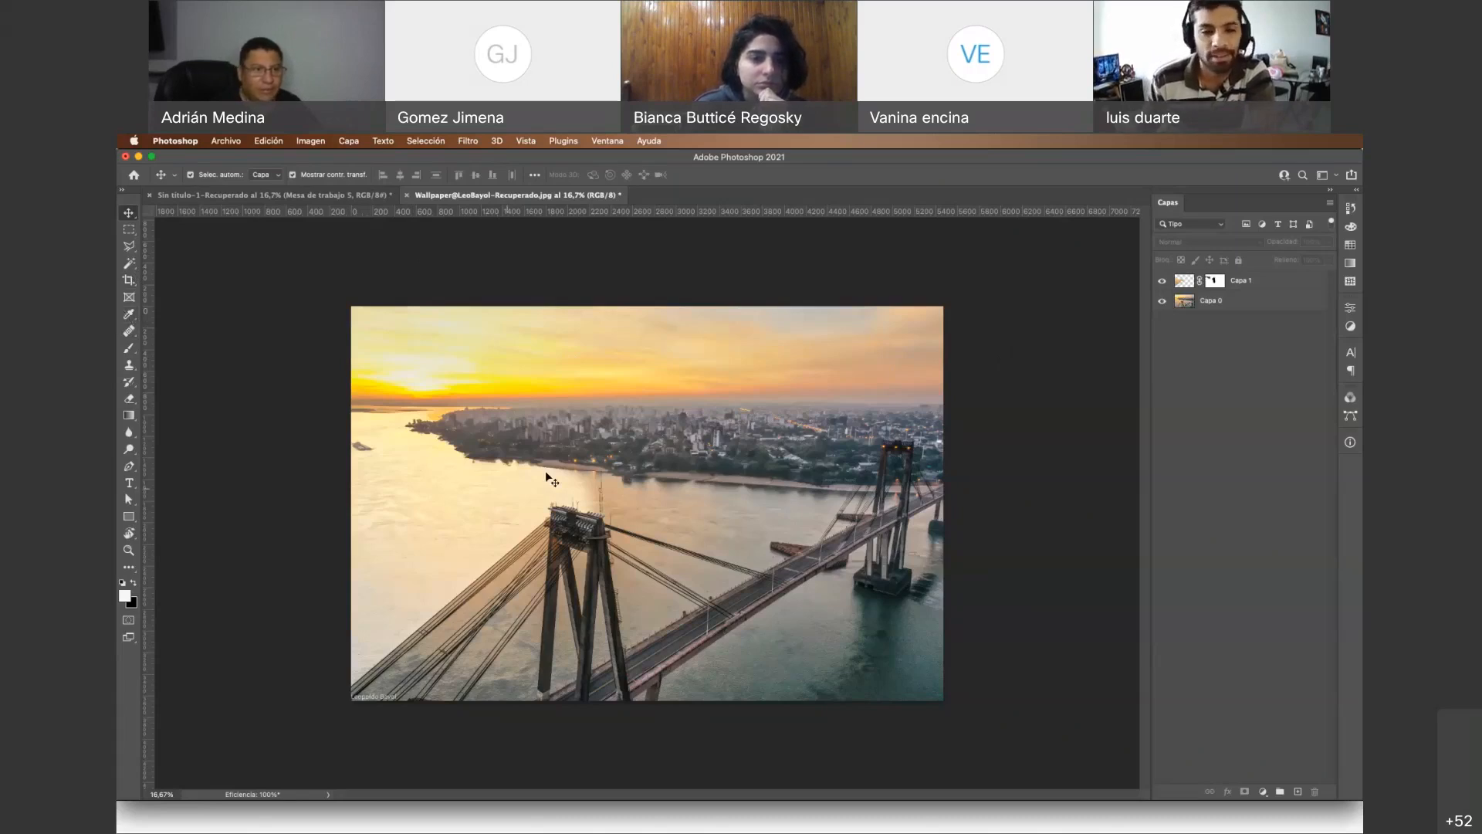
Activate the Healing Brush (Pincel corrector) and display the other retouching tools in its group
{"action": "left_click", "coordinate": [129, 331]}
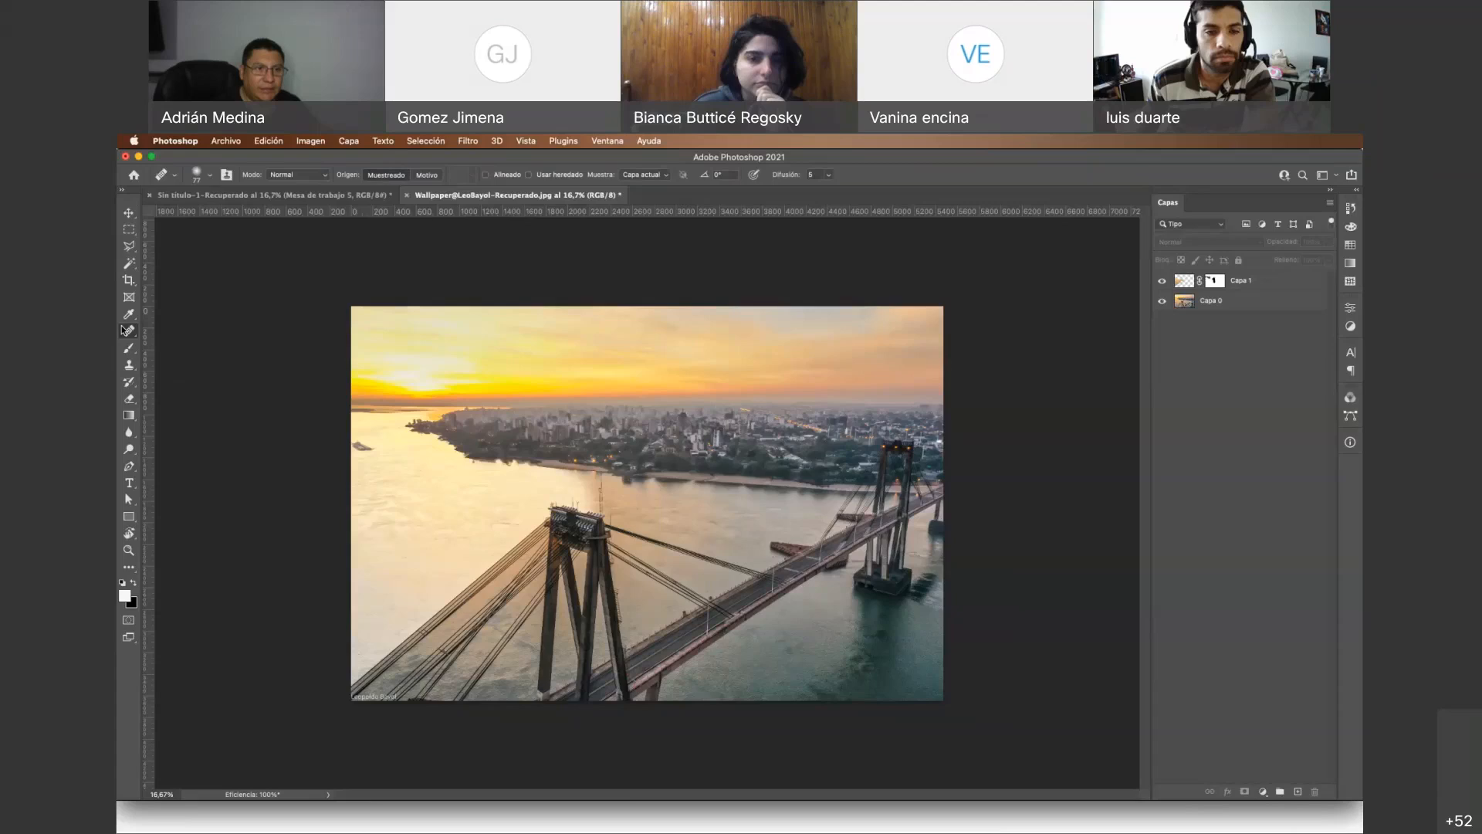
{"action": "right_click", "coordinate": [133, 334]}
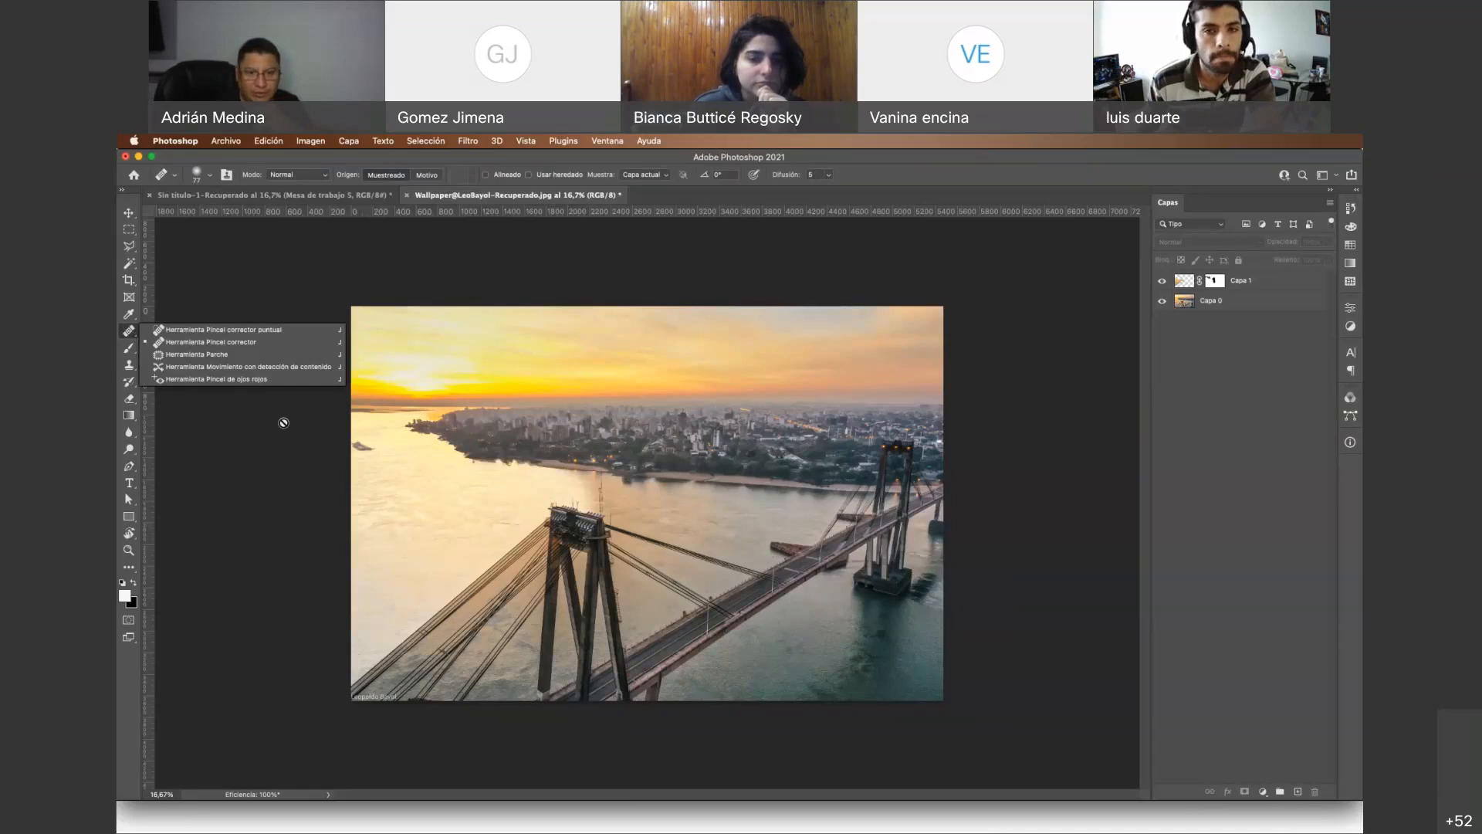
{"action": "left_click", "coordinate": [608, 487]}
{"action": "left_click", "coordinate": [243, 687]}
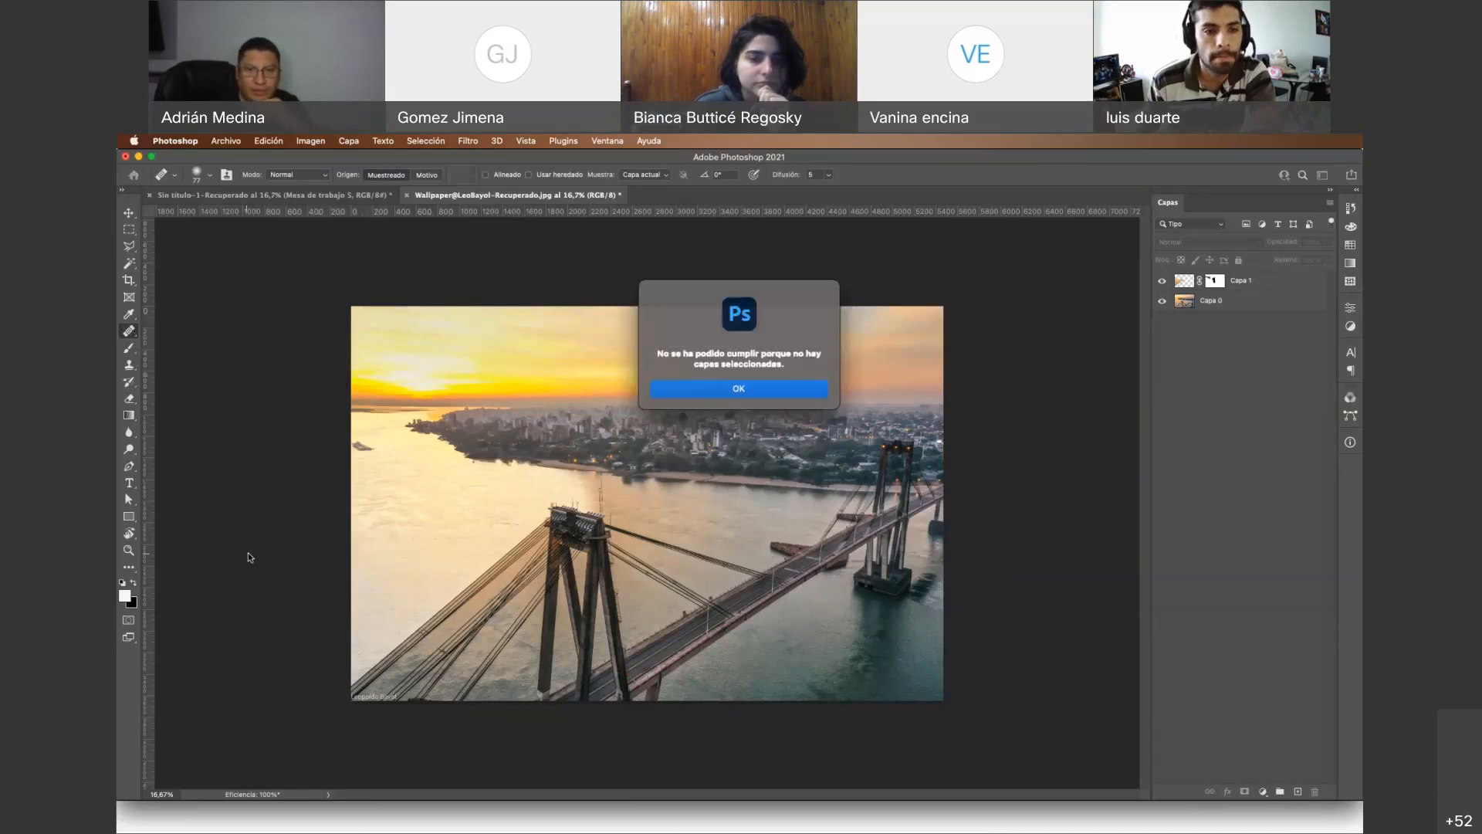
{"action": "left_click", "coordinate": [704, 395]}
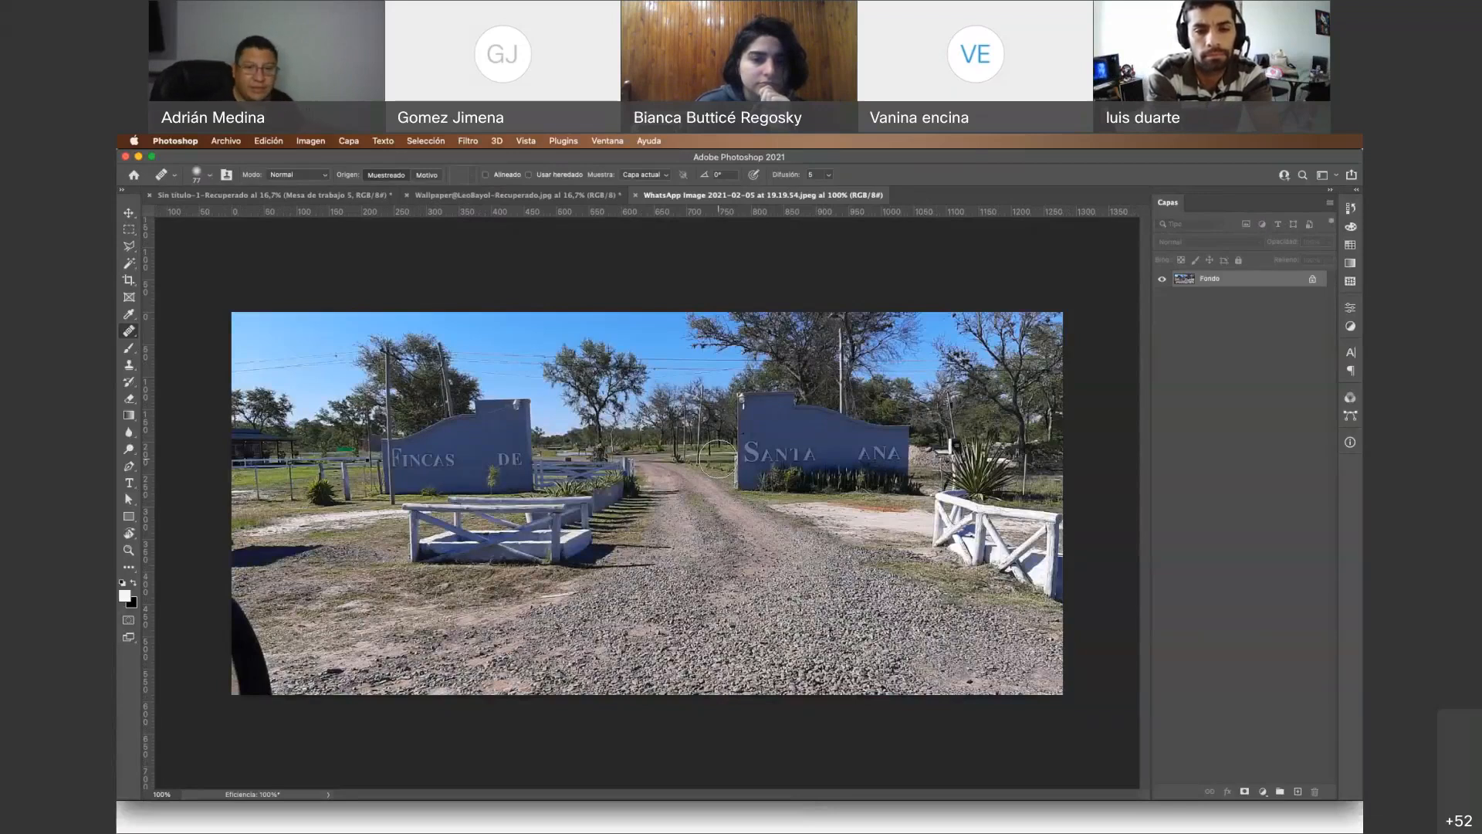
Set the Healing Brush (Pincel corrector) size to 15 px for close retouching of the FINCAS DE wall
{"action": "key", "text": "z"}
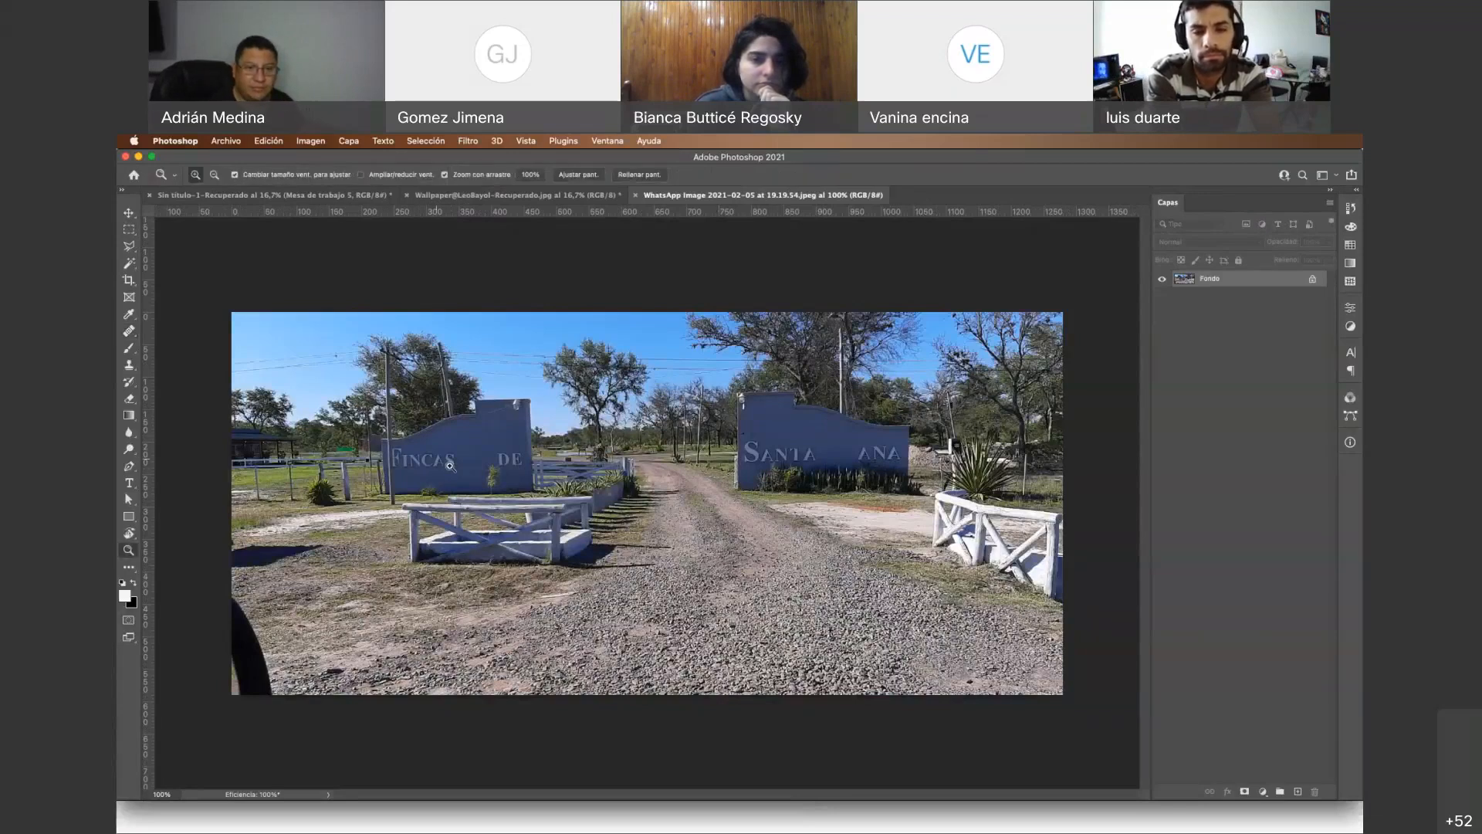
{"action": "left_click_drag", "start_coordinate": [450, 466], "coordinate": [532, 509]}
{"action": "scroll", "coordinate": [532, 510], "scroll_direction": "left", "scroll_amount": 2}
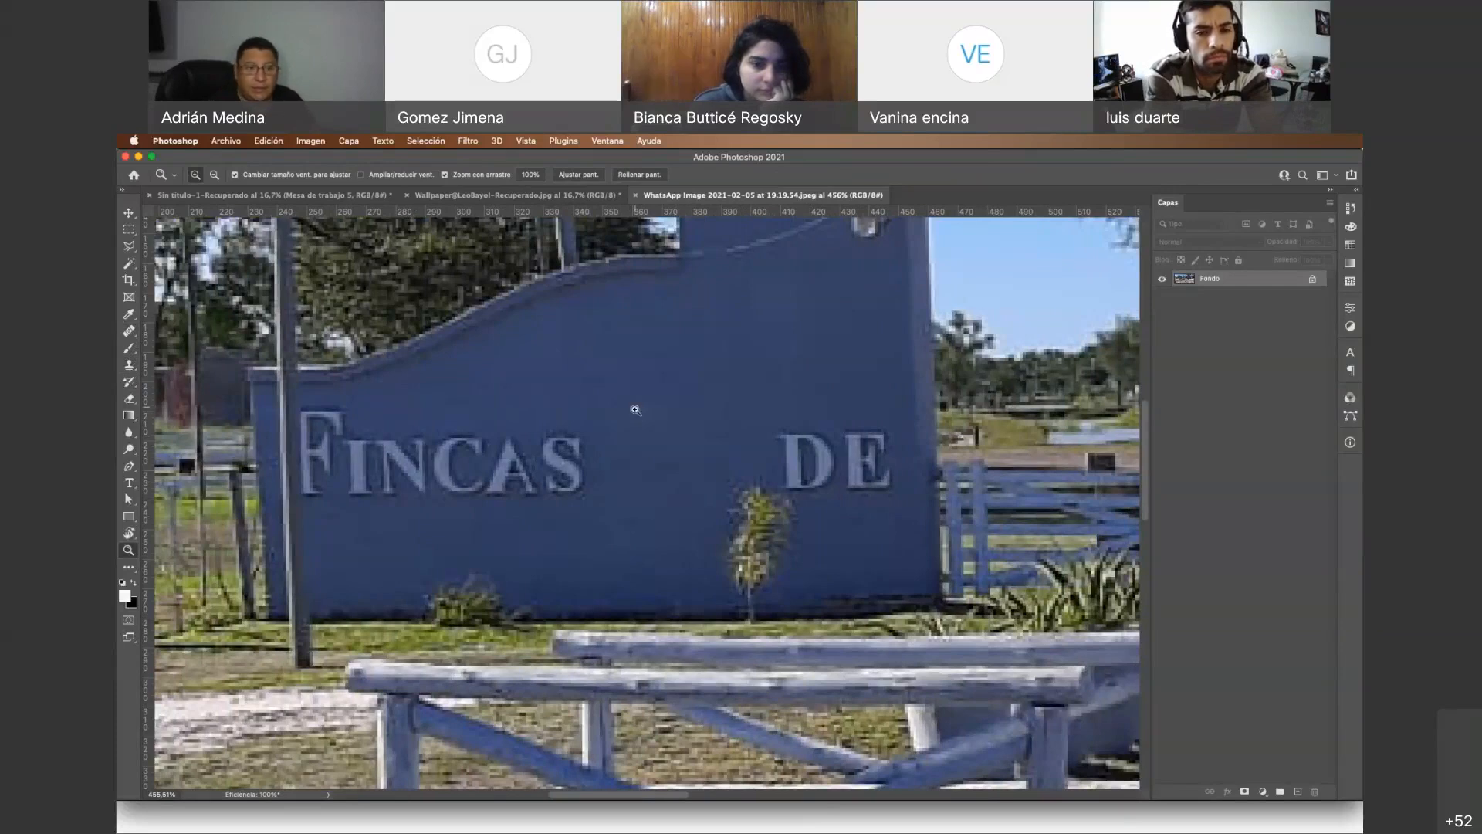
{"action": "left_click", "coordinate": [129, 330]}
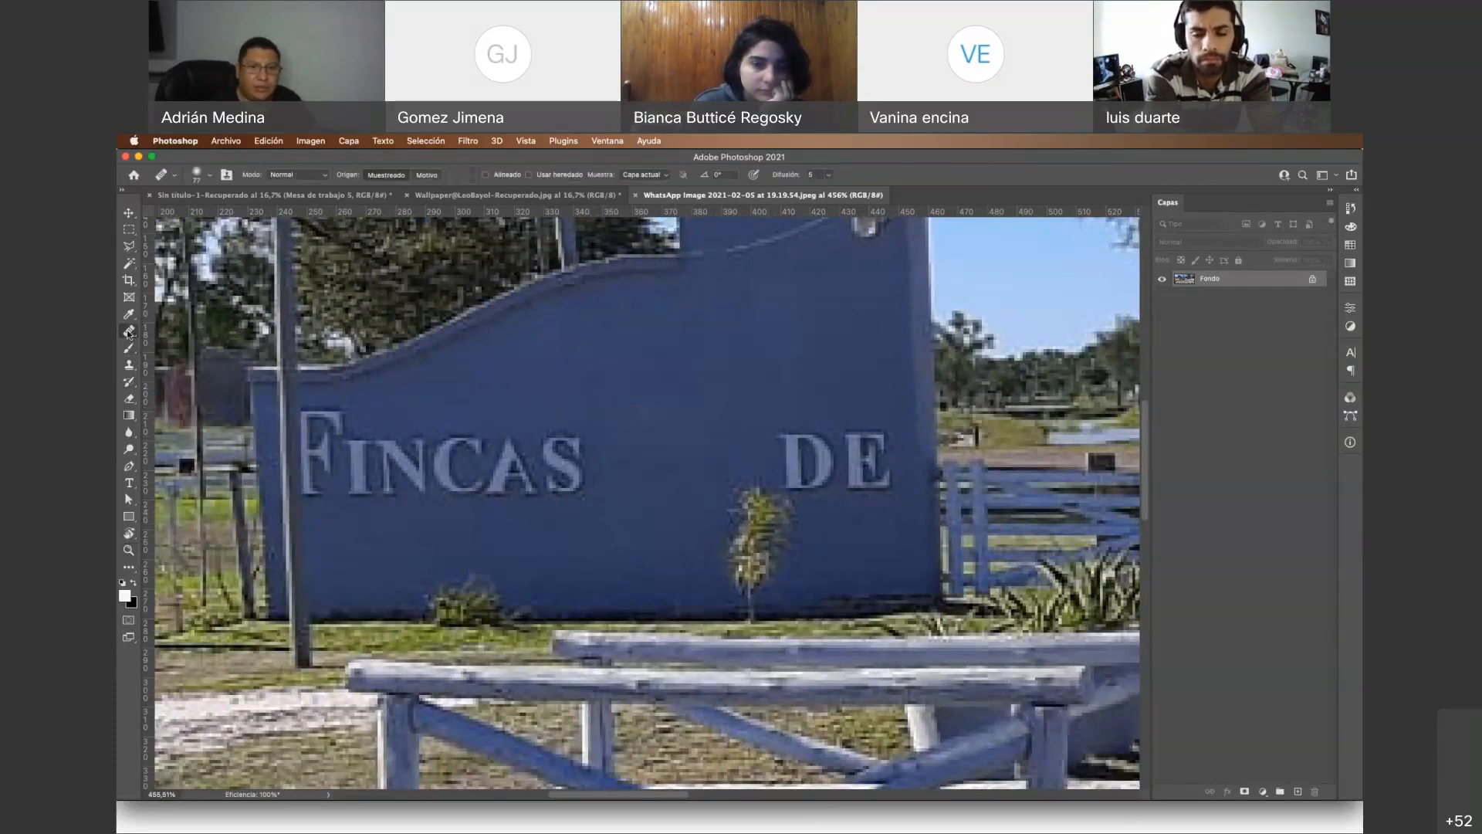
{"action": "left_click", "coordinate": [198, 178]}
{"action": "left_click", "coordinate": [161, 207]}
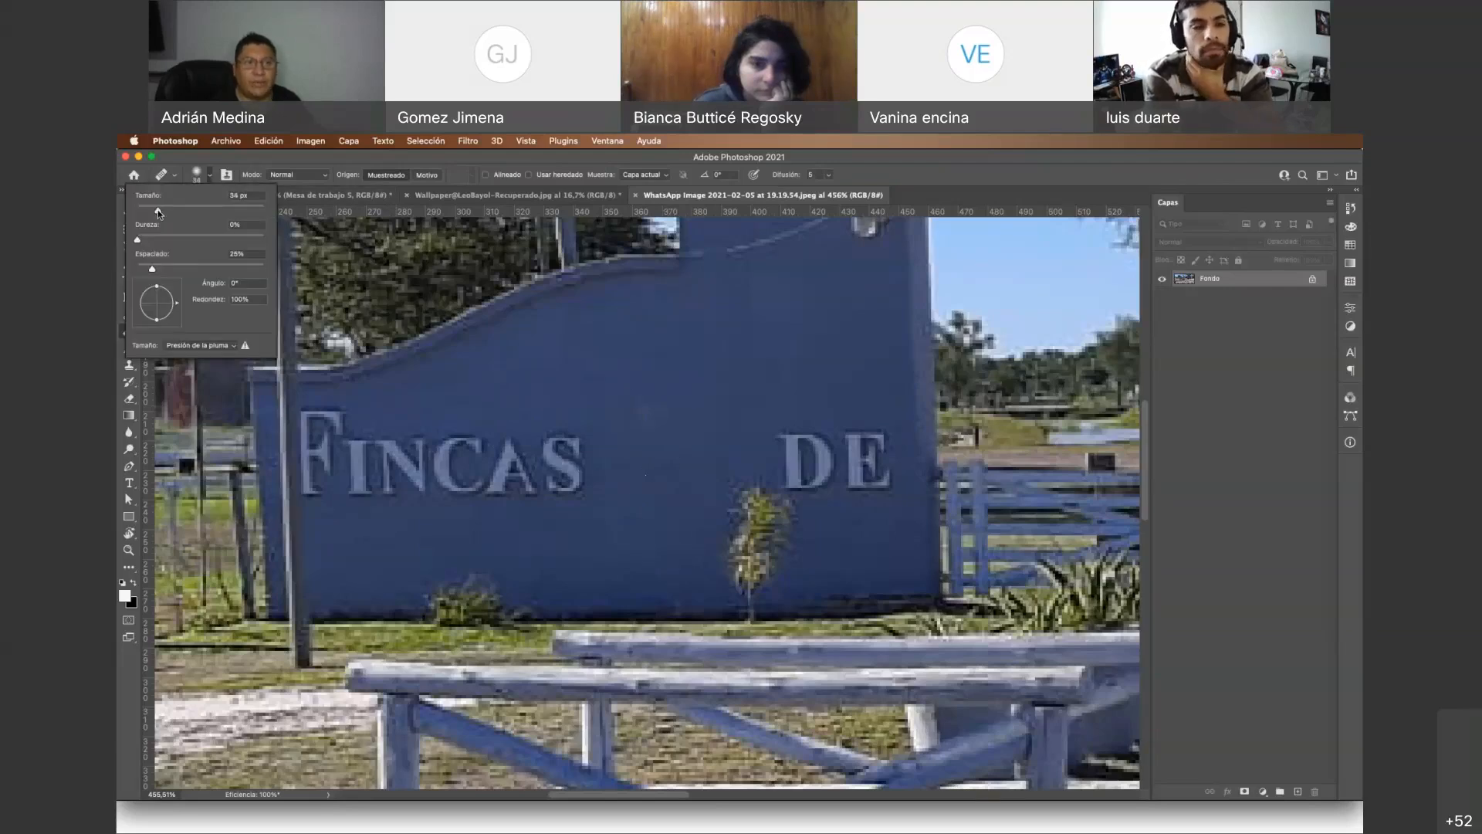
{"action": "left_click", "coordinate": [159, 213]}
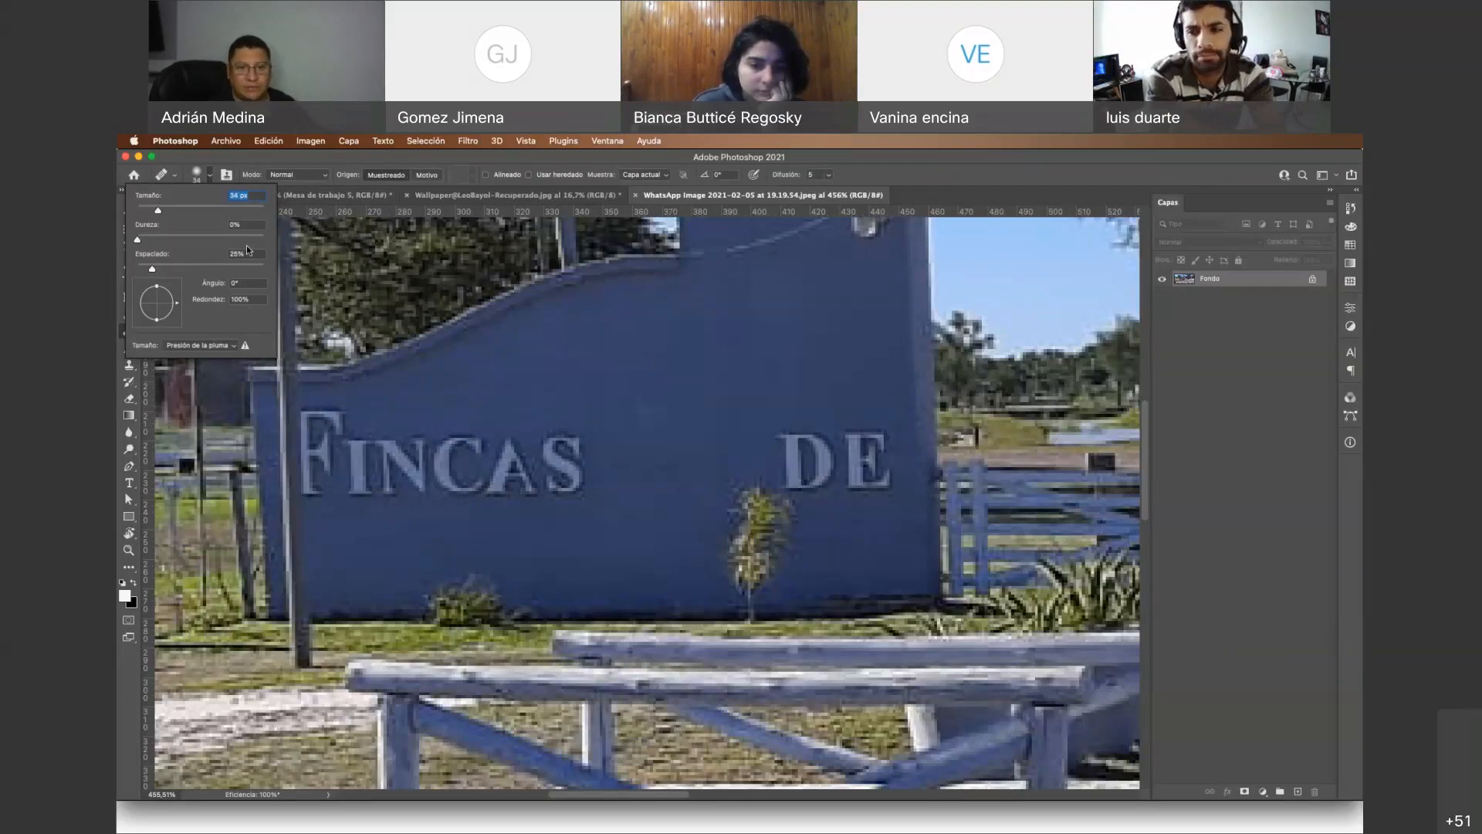
{"action": "left_click_drag", "start_coordinate": [153, 210], "coordinate": [146, 210]}
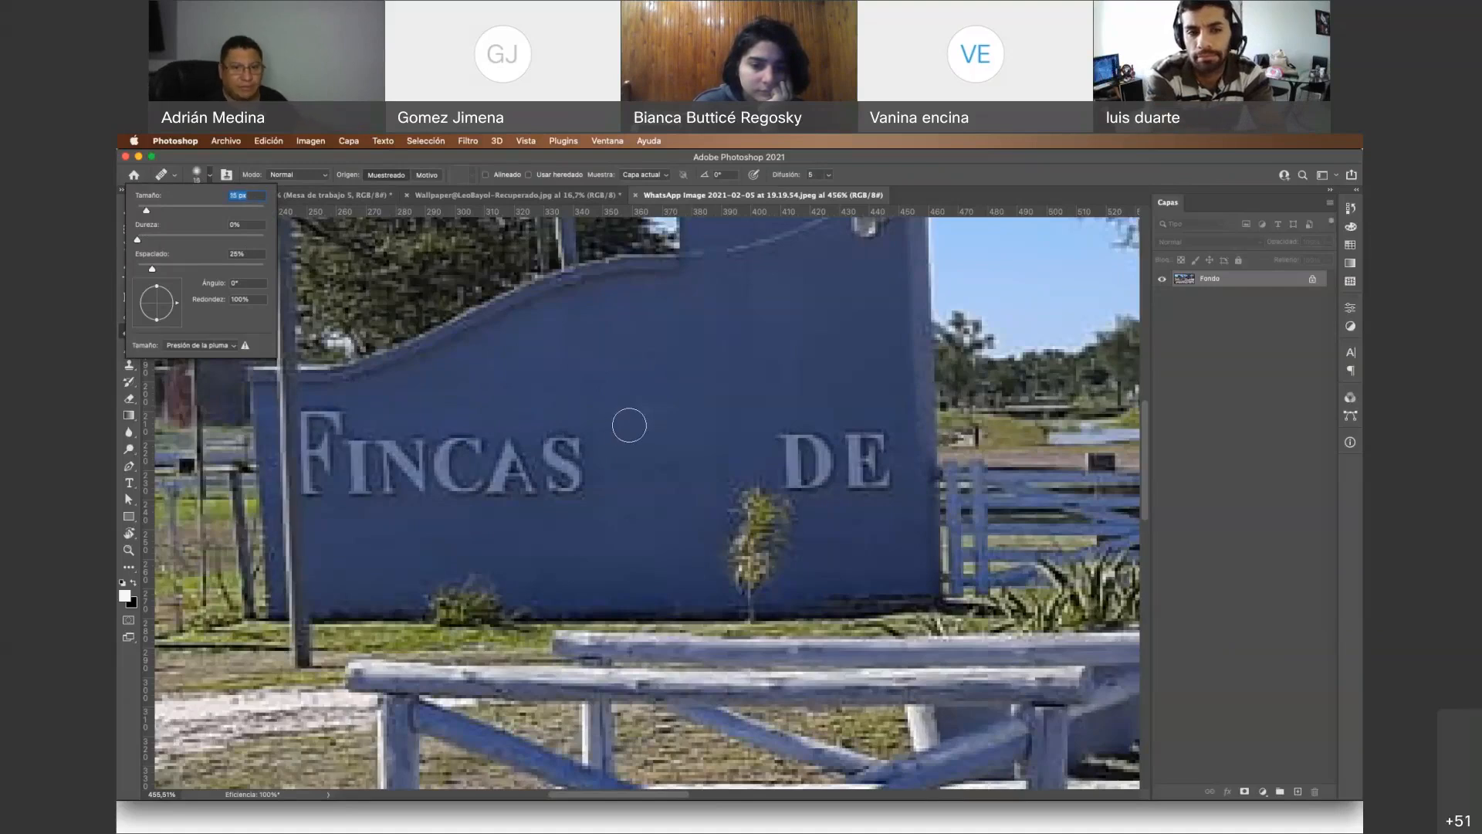
Sample clean blue wall with the Healing Brush and paint over the letters NCAS of FINCAS
{"action": "left_click", "coordinate": [627, 424]}
{"action": "left_click", "coordinate": [699, 388]}
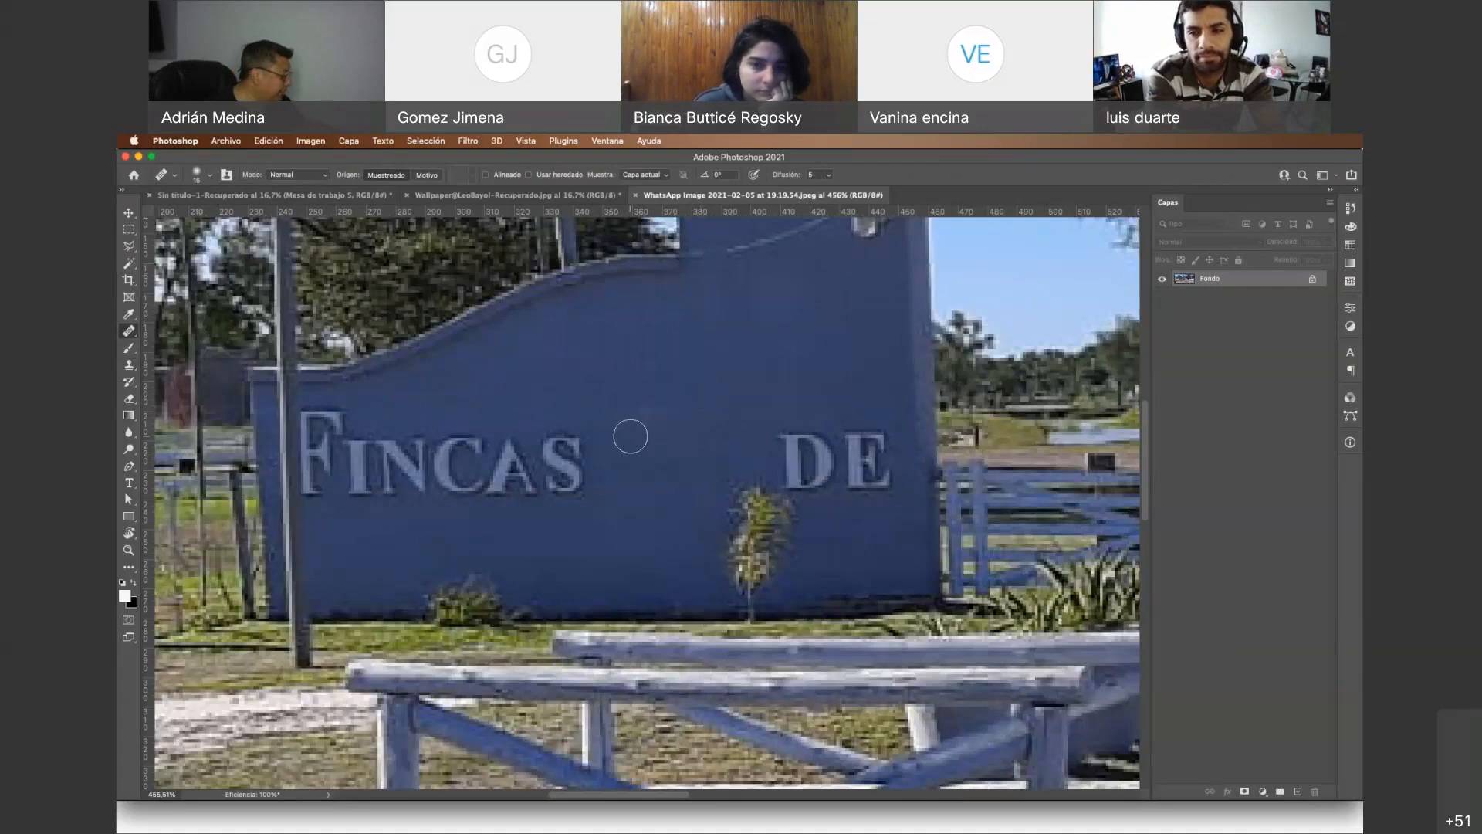
{"action": "key", "text": "alt"}
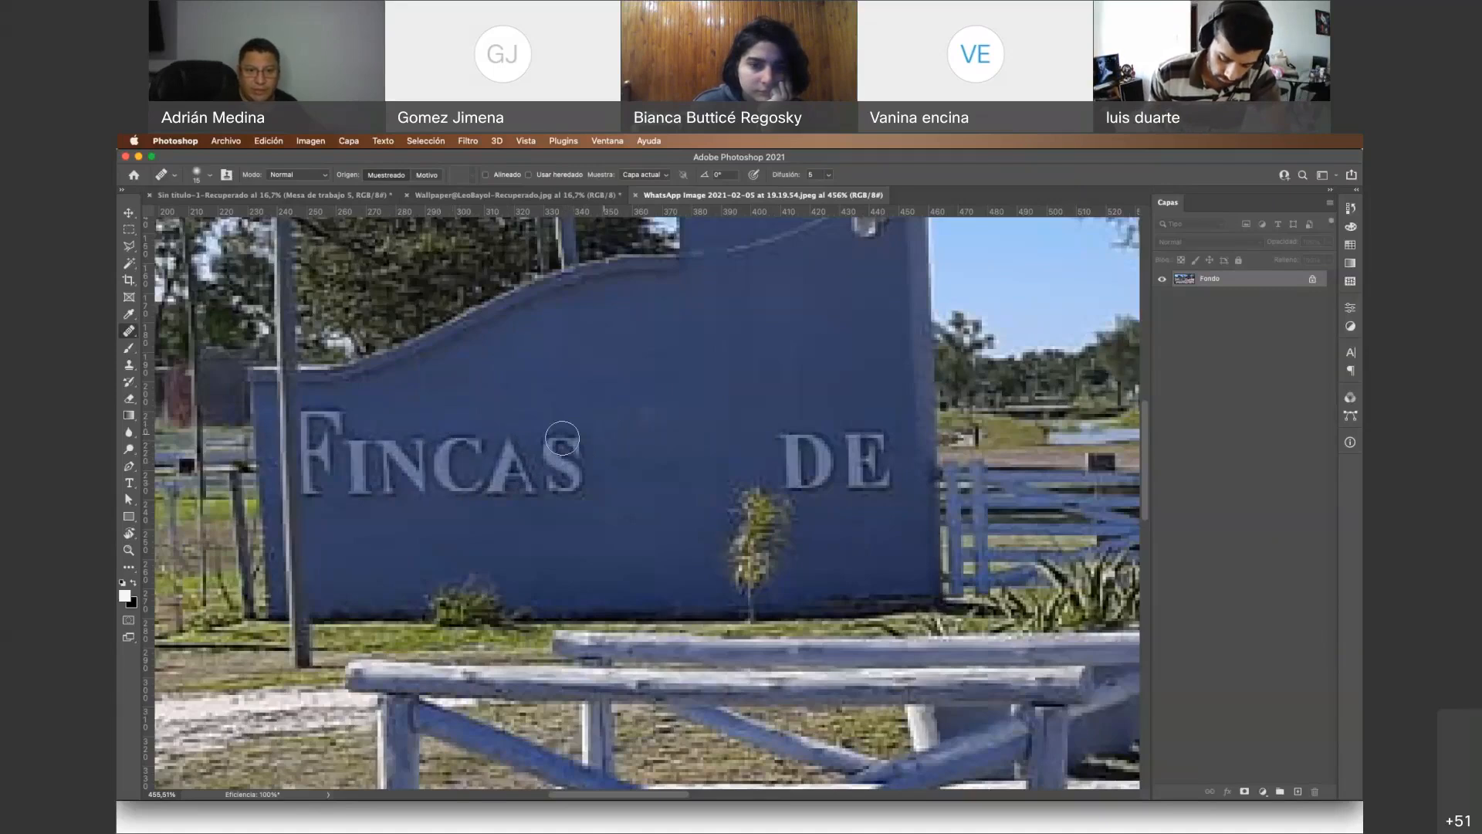
{"action": "mouse_move", "coordinate": [575, 487]}
{"action": "left_mouse_down"}
{"action": "mouse_move", "coordinate": [569, 460]}
{"action": "mouse_move", "coordinate": [566, 517]}
{"action": "mouse_move", "coordinate": [590, 450]}
{"action": "left_mouse_up"}
{"action": "mouse_move", "coordinate": [577, 470]}
{"action": "left_mouse_down"}
{"action": "mouse_move", "coordinate": [556, 451]}
{"action": "mouse_move", "coordinate": [513, 454]}
{"action": "mouse_move", "coordinate": [513, 430]}
{"action": "mouse_move", "coordinate": [512, 504]}
{"action": "mouse_move", "coordinate": [503, 480]}
{"action": "mouse_move", "coordinate": [533, 474]}
{"action": "mouse_move", "coordinate": [573, 493]}
{"action": "left_mouse_up"}
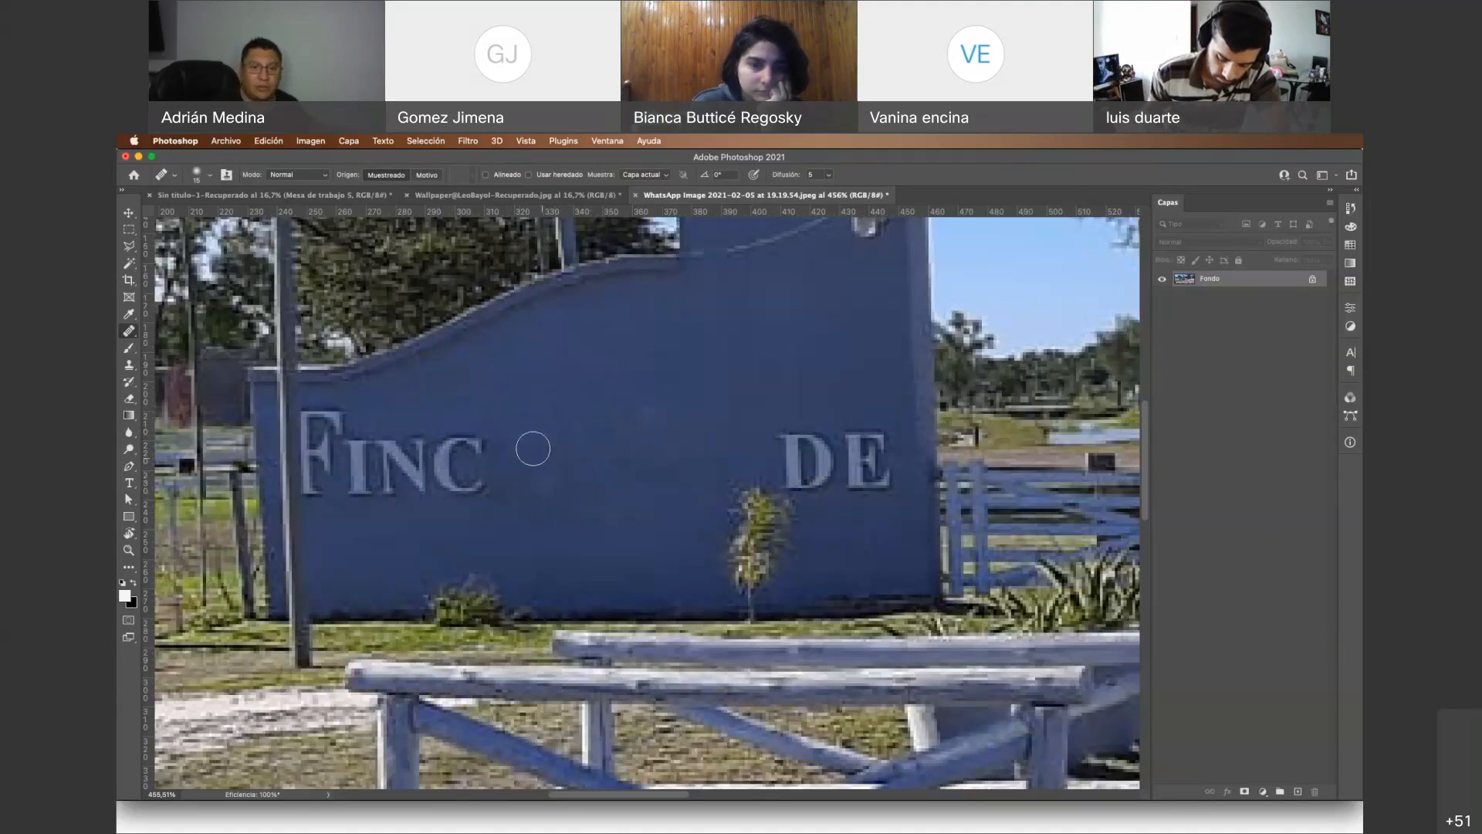
{"action": "mouse_move", "coordinate": [477, 444]}
{"action": "left_mouse_down"}
{"action": "mouse_move", "coordinate": [496, 479]}
{"action": "mouse_move", "coordinate": [451, 468]}
{"action": "mouse_move", "coordinate": [484, 485]}
{"action": "mouse_move", "coordinate": [508, 453]}
{"action": "mouse_move", "coordinate": [387, 451]}
{"action": "mouse_move", "coordinate": [396, 488]}
{"action": "left_mouse_up"}
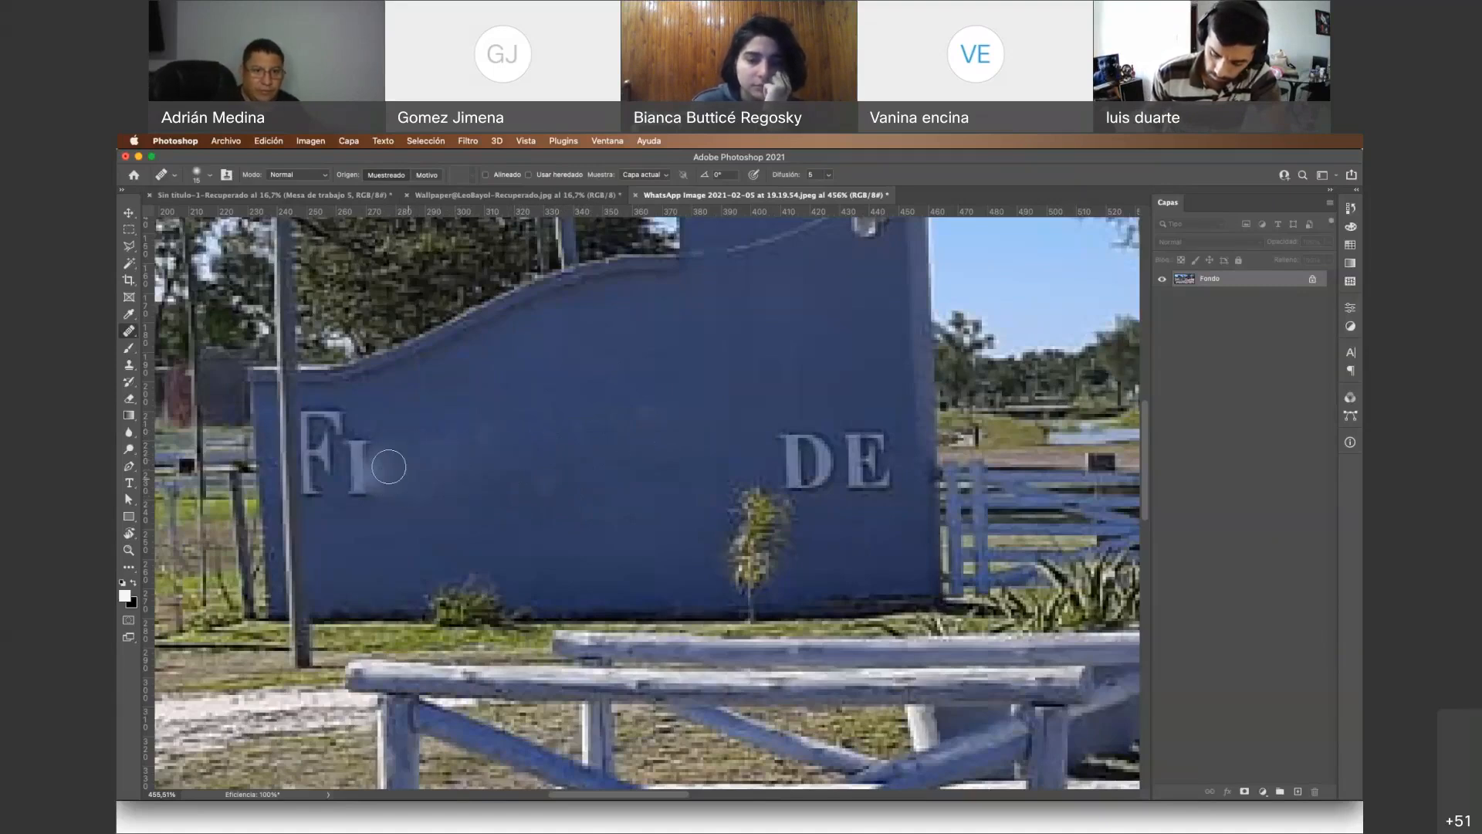
Heal away the letter I and the outer part of the F beside the pole
{"action": "scroll", "coordinate": [362, 401], "scroll_direction": "down", "scroll_amount": 3}
{"action": "left_click_drag", "start_coordinate": [355, 381], "coordinate": [360, 370]}
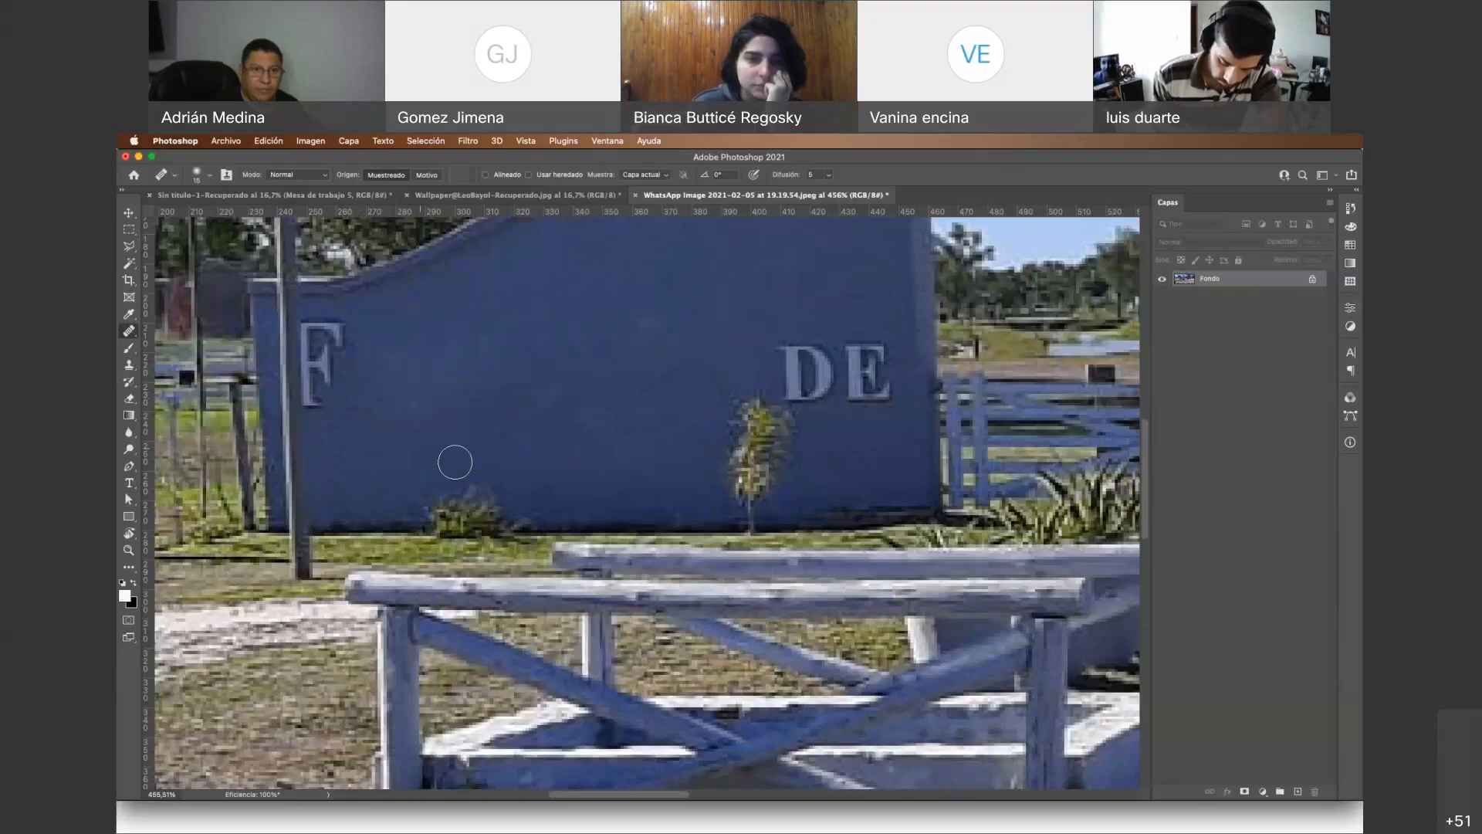
{"action": "scroll", "coordinate": [378, 357], "scroll_direction": "down", "scroll_amount": 2}
{"action": "scroll", "coordinate": [373, 378], "scroll_direction": "up", "scroll_amount": 5}
{"action": "left_click_drag", "start_coordinate": [338, 421], "coordinate": [338, 469]}
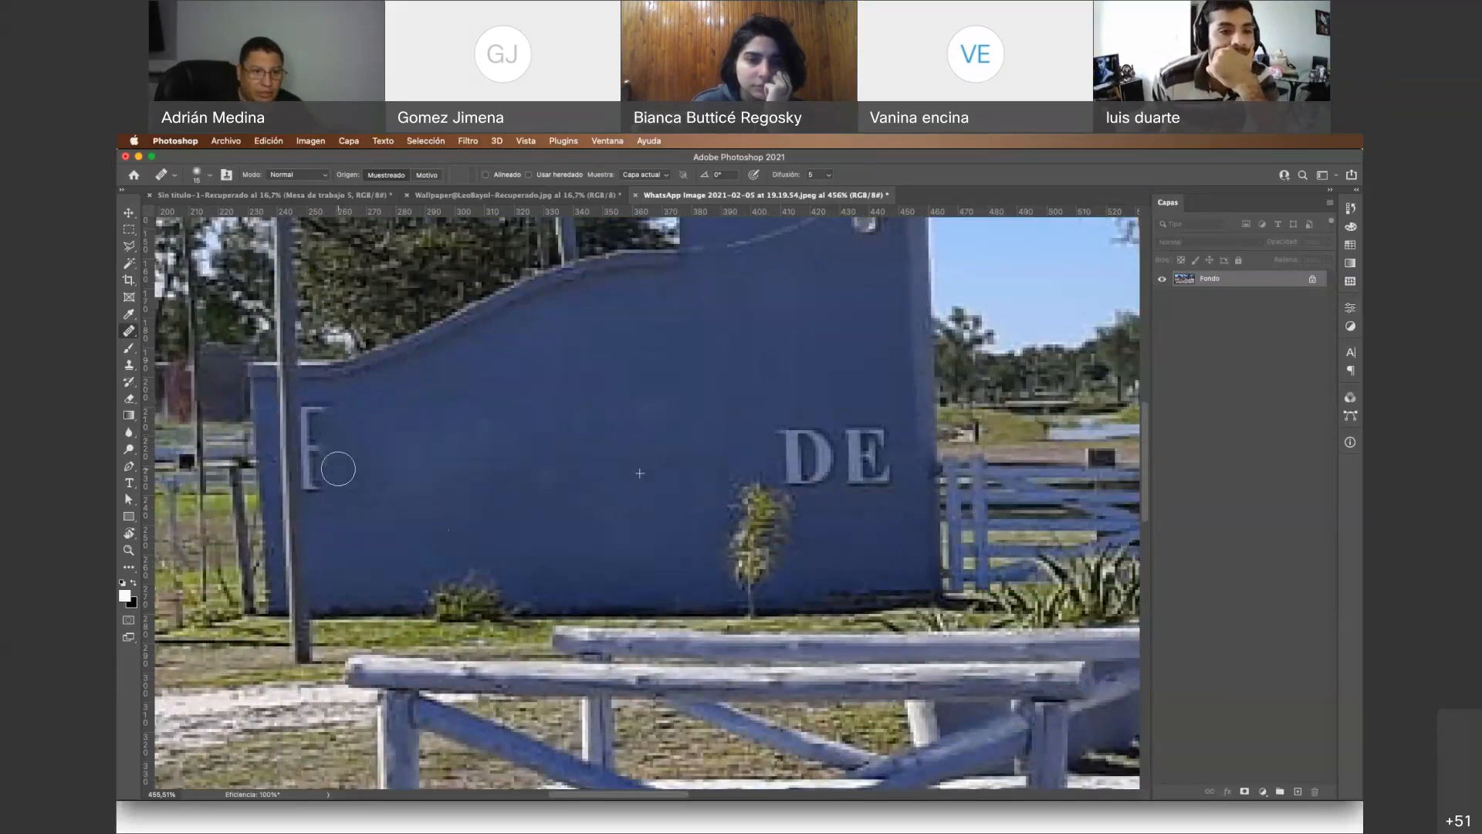
Clone the word DE onto the cleared part of the wall using a 24 px Clone Stamp
{"action": "left_click", "coordinate": [129, 364]}
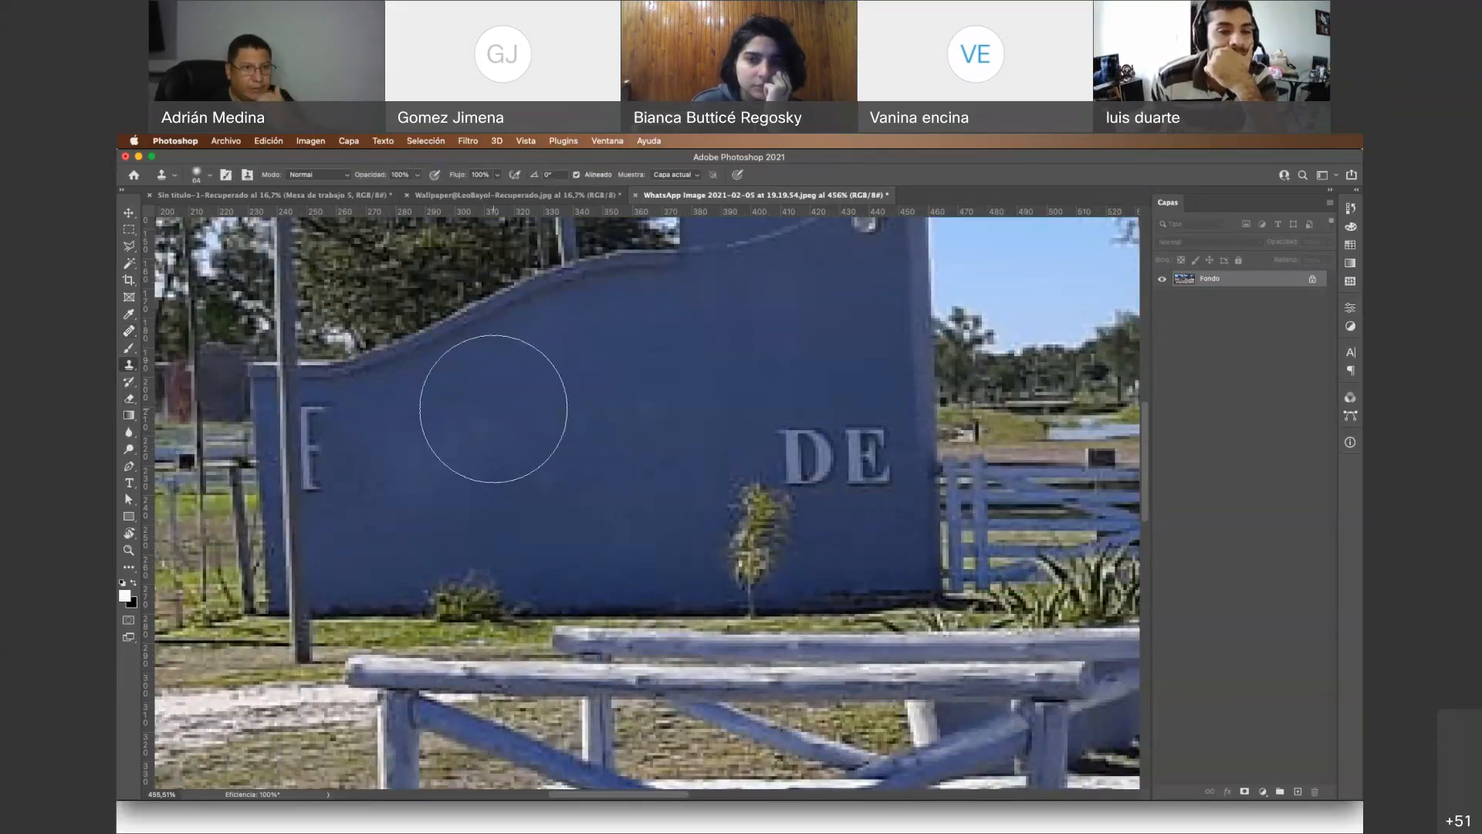
{"action": "left_click", "coordinate": [196, 175]}
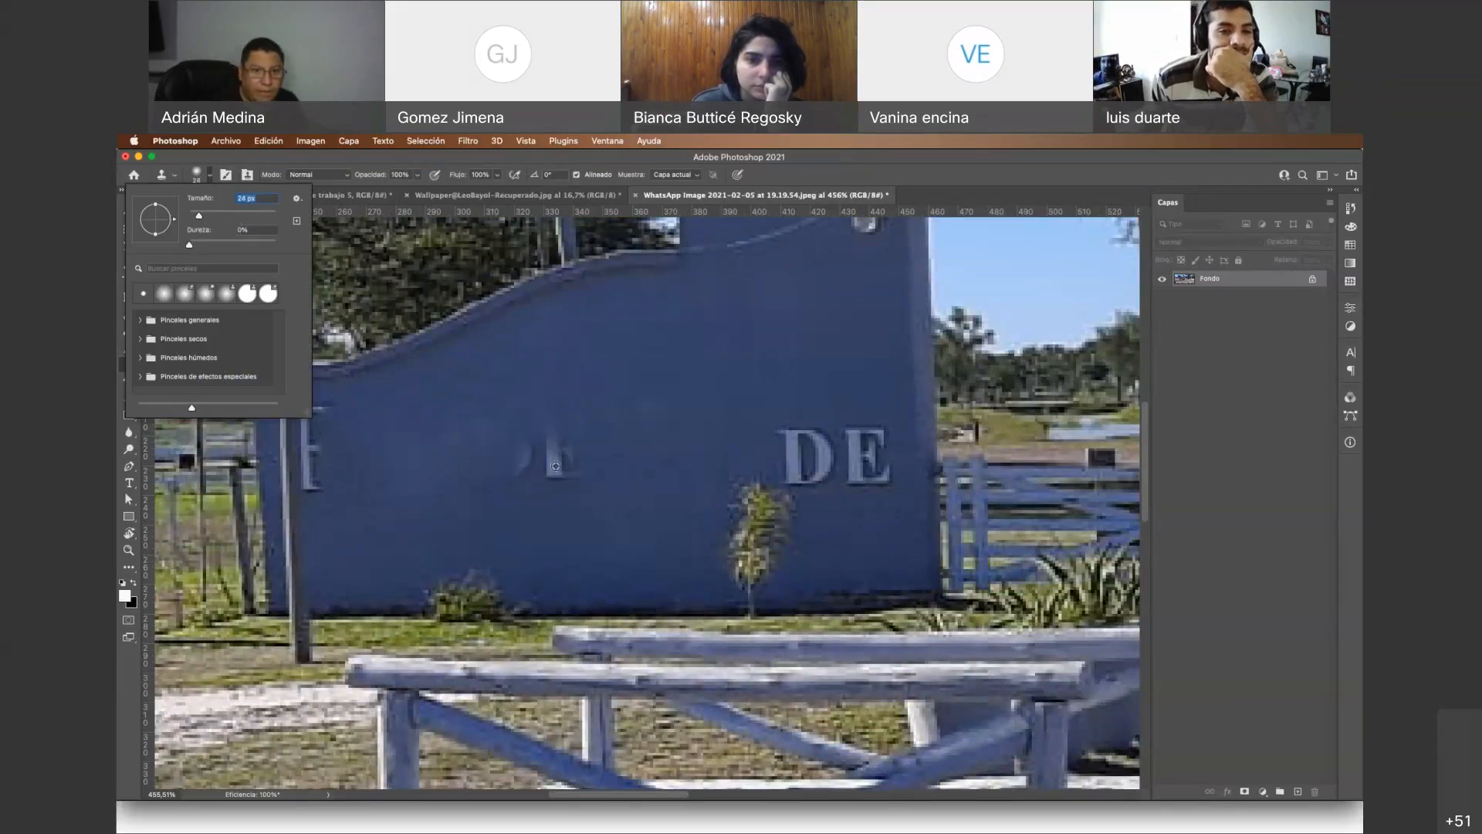
{"action": "left_click", "coordinate": [519, 456]}
{"action": "left_click", "coordinate": [558, 444]}
{"action": "left_click_drag", "start_coordinate": [557, 444], "coordinate": [572, 463]}
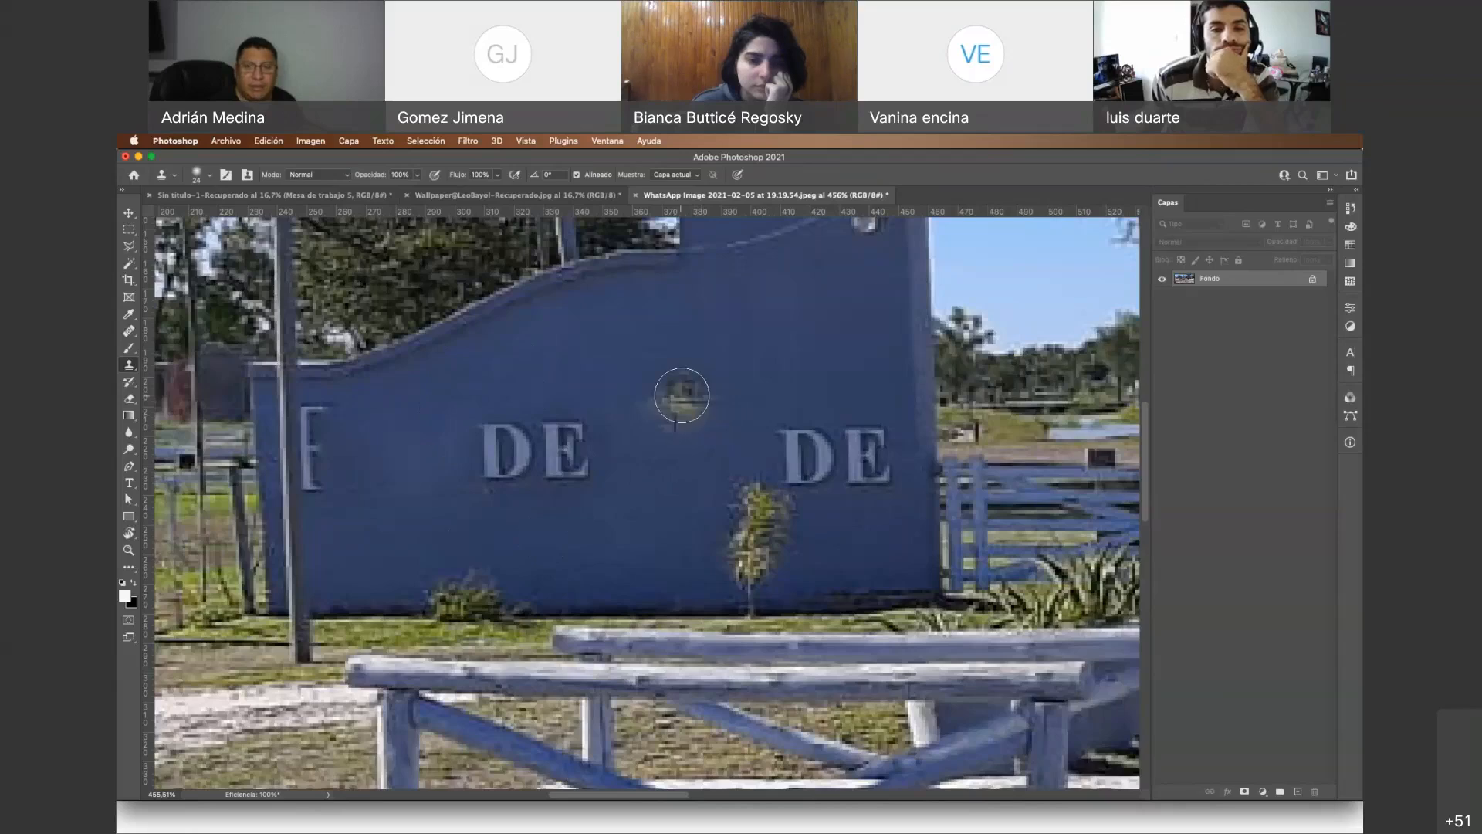
Clone the small plant in front of the wall to a spot between the two DE words
{"action": "scroll", "coordinate": [636, 404], "scroll_direction": "right", "scroll_amount": 1}
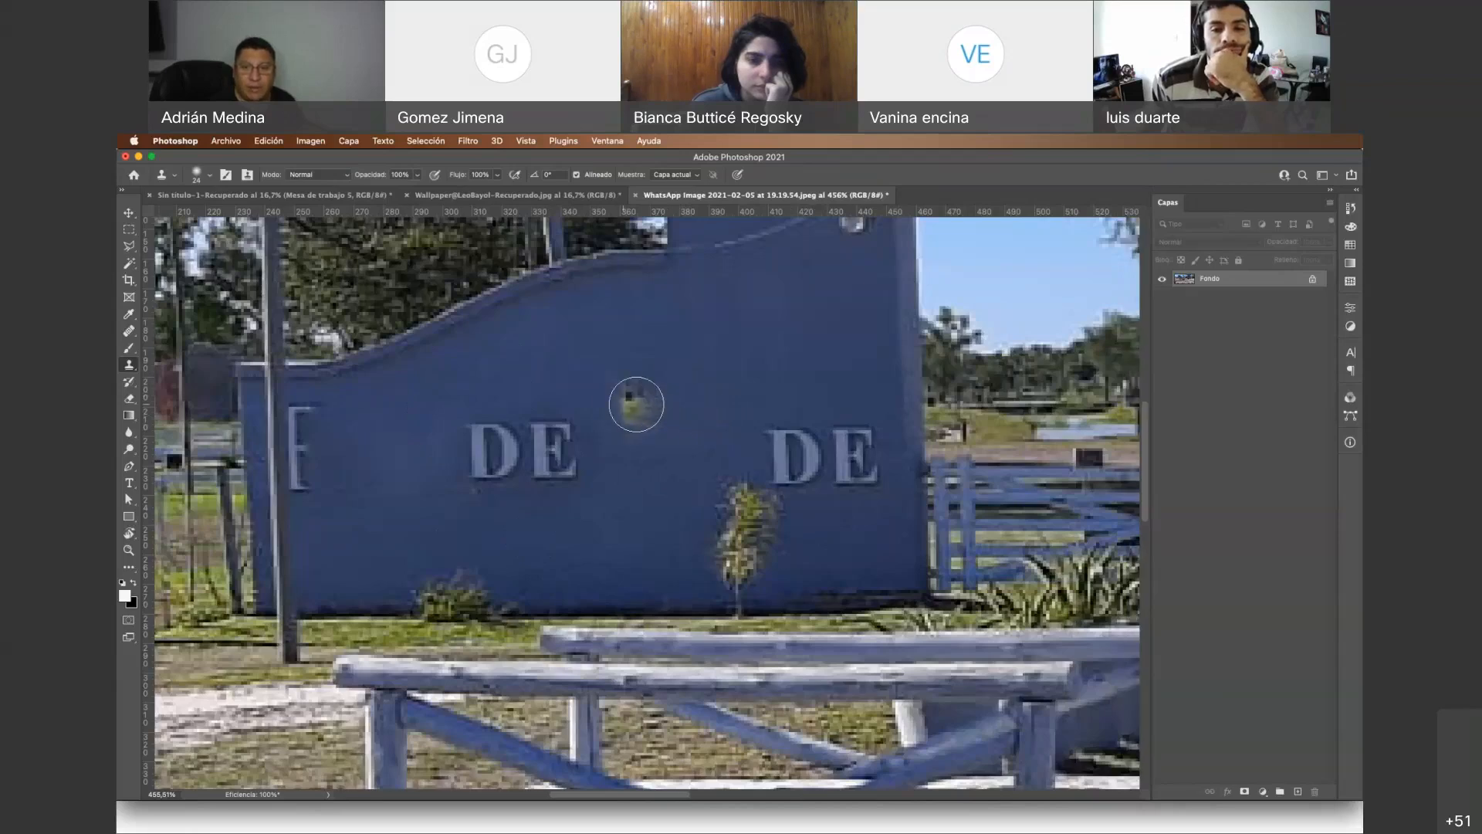
{"action": "scroll", "coordinate": [636, 403], "scroll_direction": "right", "scroll_amount": 5}
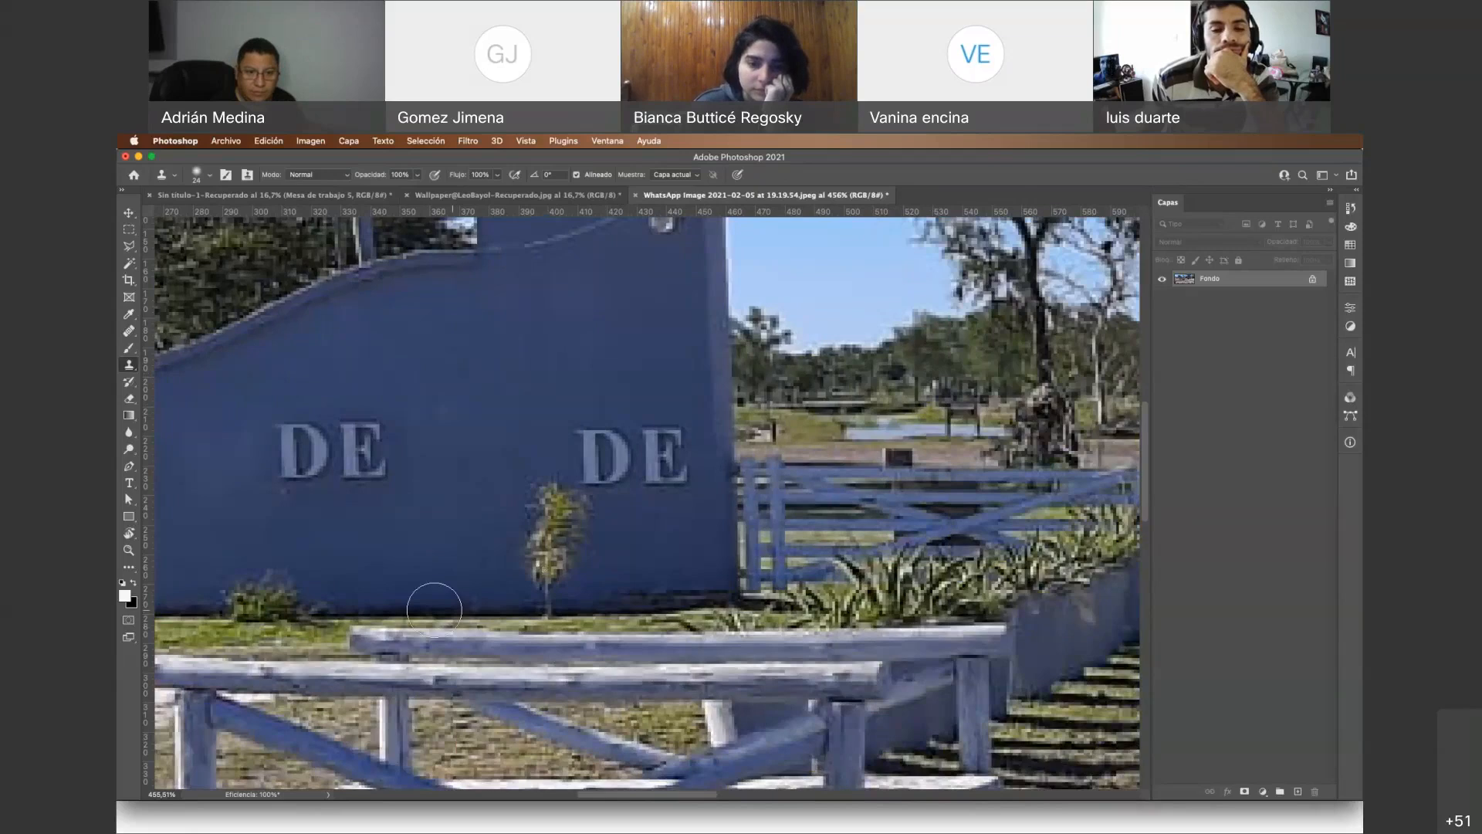
{"action": "mouse_move", "coordinate": [420, 609]}
{"action": "left_mouse_down"}
{"action": "mouse_move", "coordinate": [424, 488]}
{"action": "mouse_move", "coordinate": [425, 559]}
{"action": "mouse_move", "coordinate": [435, 506]}
{"action": "mouse_move", "coordinate": [451, 504]}
{"action": "mouse_move", "coordinate": [423, 598]}
{"action": "mouse_move", "coordinate": [422, 556]}
{"action": "left_mouse_up"}
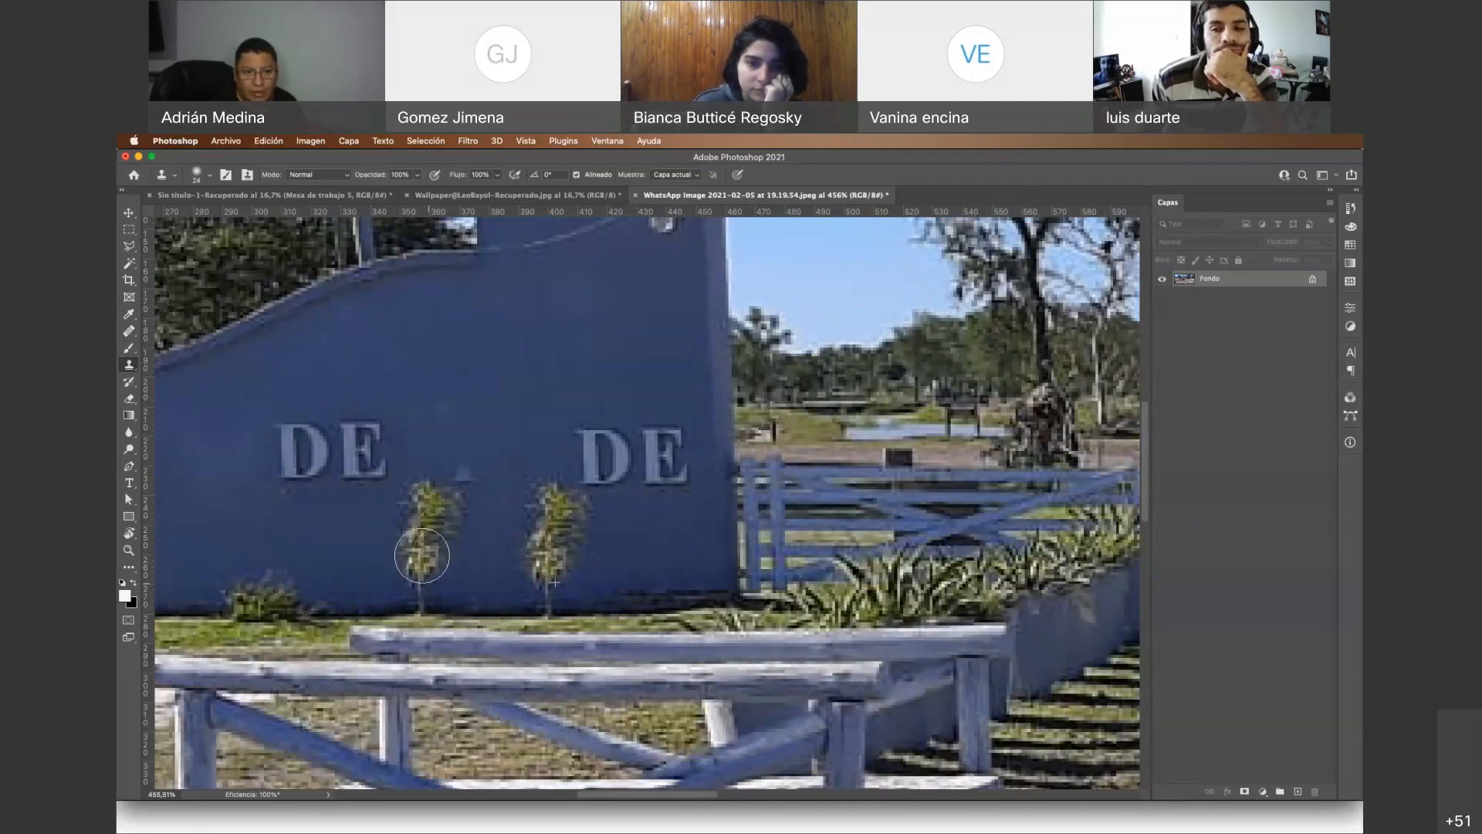
Paint sampled tree foliage onto the blue wall with the Healing Brush, above the two small plants
{"action": "scroll", "coordinate": [421, 556], "scroll_direction": "left", "scroll_amount": 2}
{"action": "scroll", "coordinate": [421, 555], "scroll_direction": "down", "scroll_amount": 1}
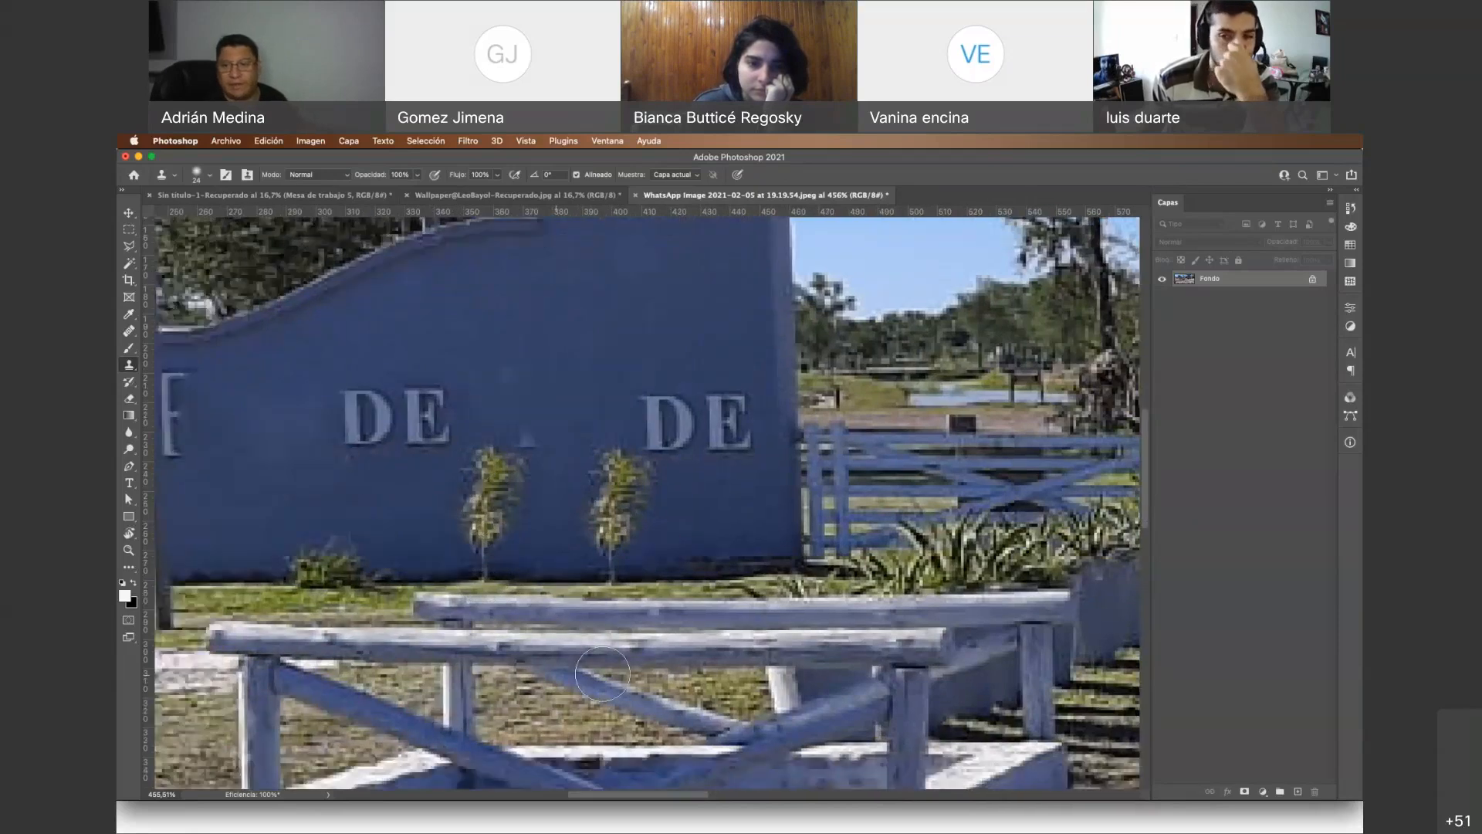
{"action": "scroll", "coordinate": [603, 674], "scroll_direction": "left", "scroll_amount": 2}
{"action": "scroll", "coordinate": [602, 674], "scroll_direction": "down", "scroll_amount": 2}
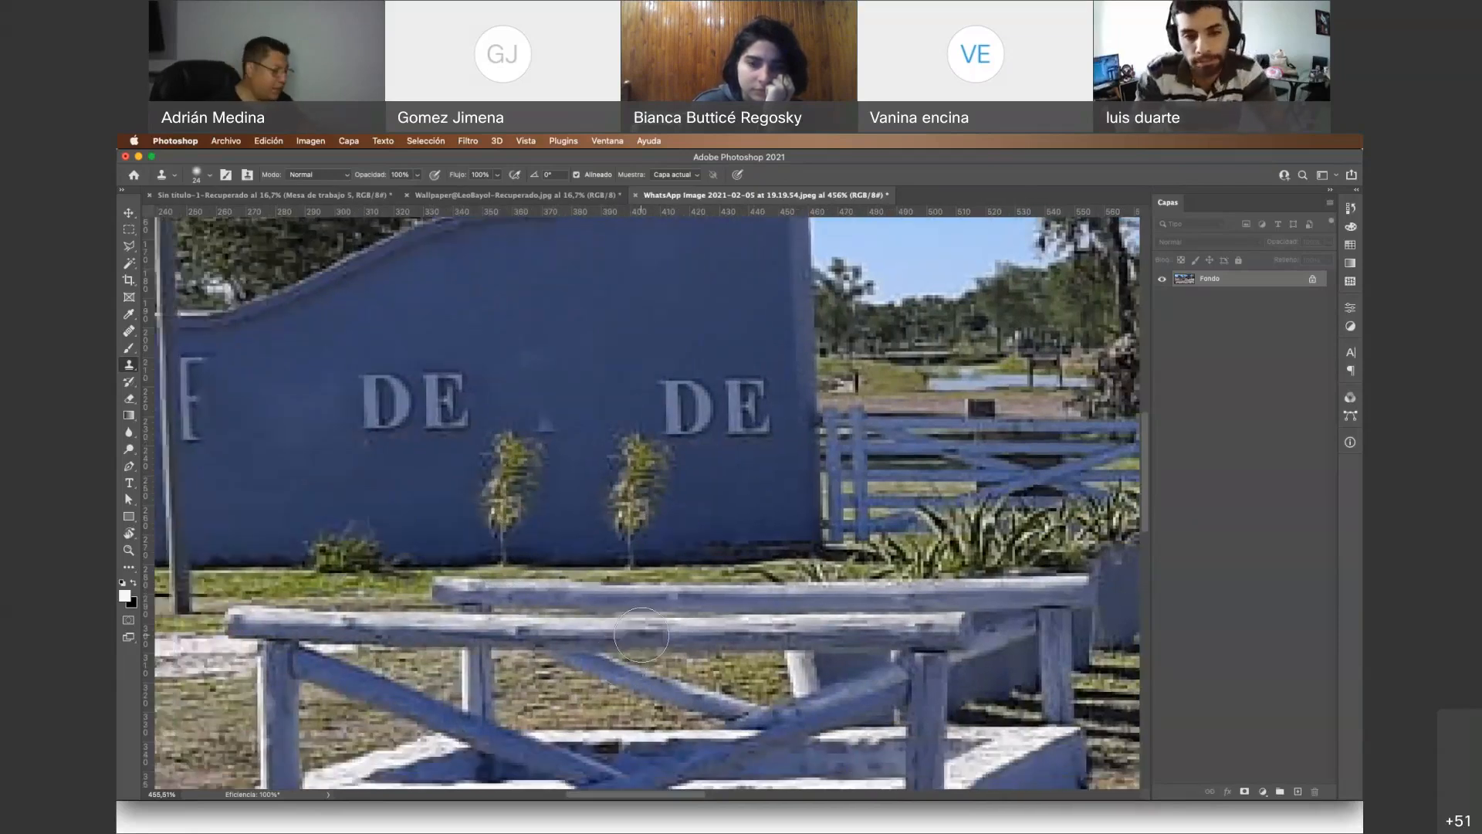
{"action": "scroll", "coordinate": [322, 498], "scroll_direction": "up", "scroll_amount": 5}
{"action": "scroll", "coordinate": [322, 498], "scroll_direction": "left", "scroll_amount": 2}
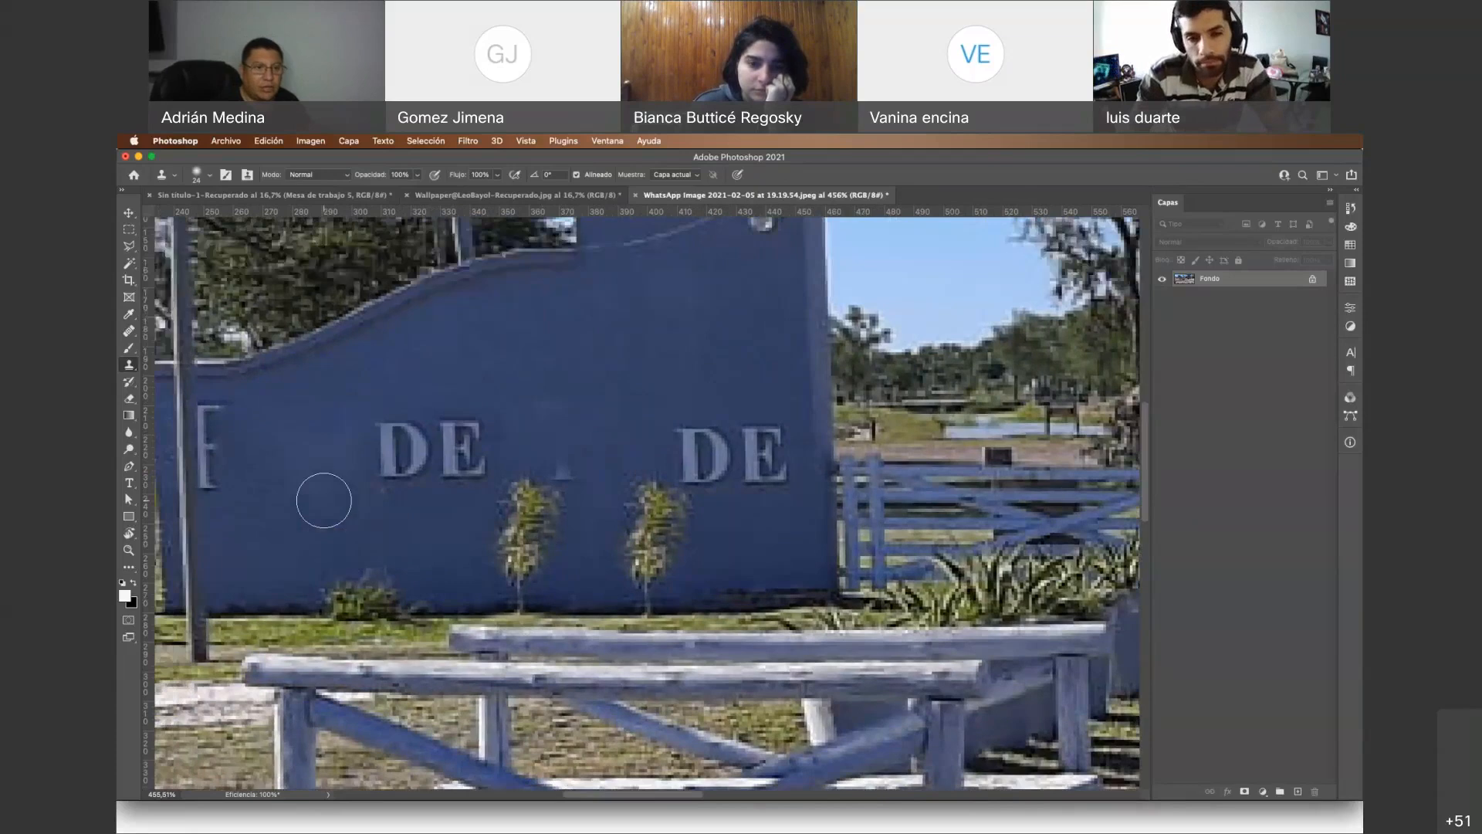
{"action": "left_click", "coordinate": [129, 347]}
{"action": "left_click", "coordinate": [126, 331]}
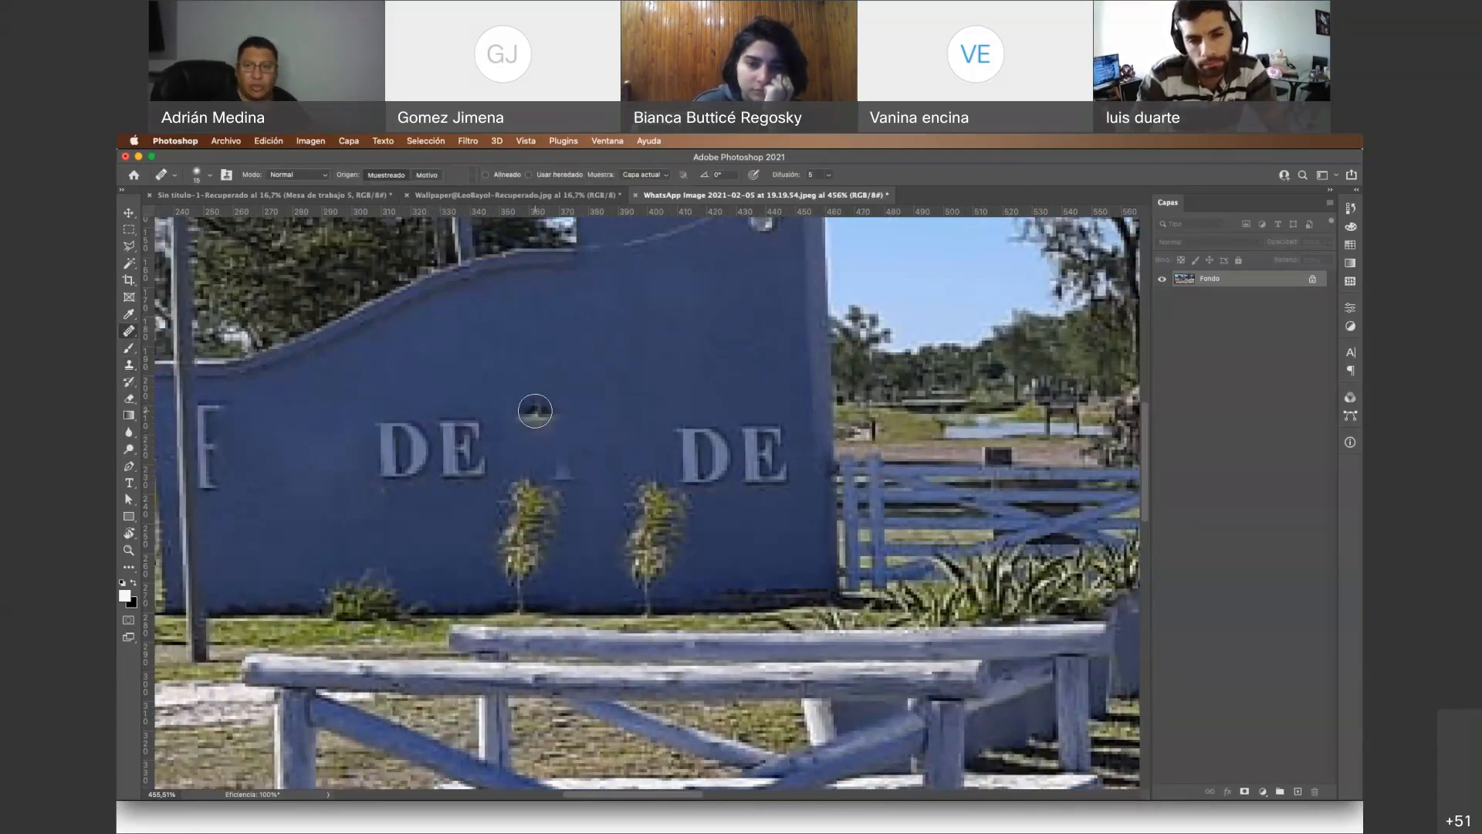
{"action": "scroll", "coordinate": [954, 430], "scroll_direction": "up", "scroll_amount": 10}
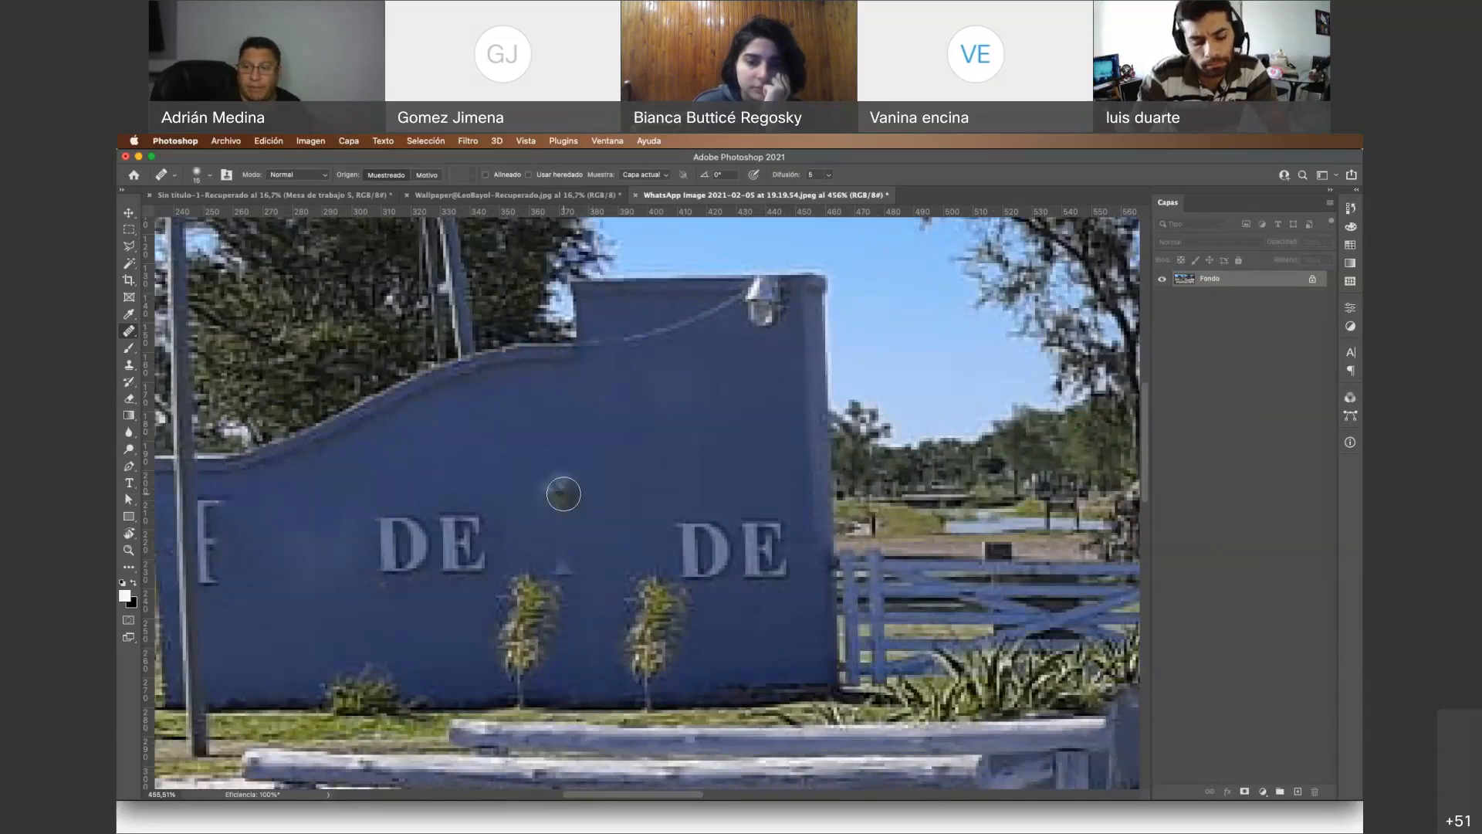
{"action": "mouse_move", "coordinate": [543, 497]}
{"action": "left_mouse_down"}
{"action": "mouse_move", "coordinate": [498, 526]}
{"action": "mouse_move", "coordinate": [503, 507]}
{"action": "mouse_move", "coordinate": [536, 512]}
{"action": "mouse_move", "coordinate": [569, 467]}
{"action": "mouse_move", "coordinate": [576, 490]}
{"action": "mouse_move", "coordinate": [464, 478]}
{"action": "mouse_move", "coordinate": [556, 432]}
{"action": "left_mouse_up"}
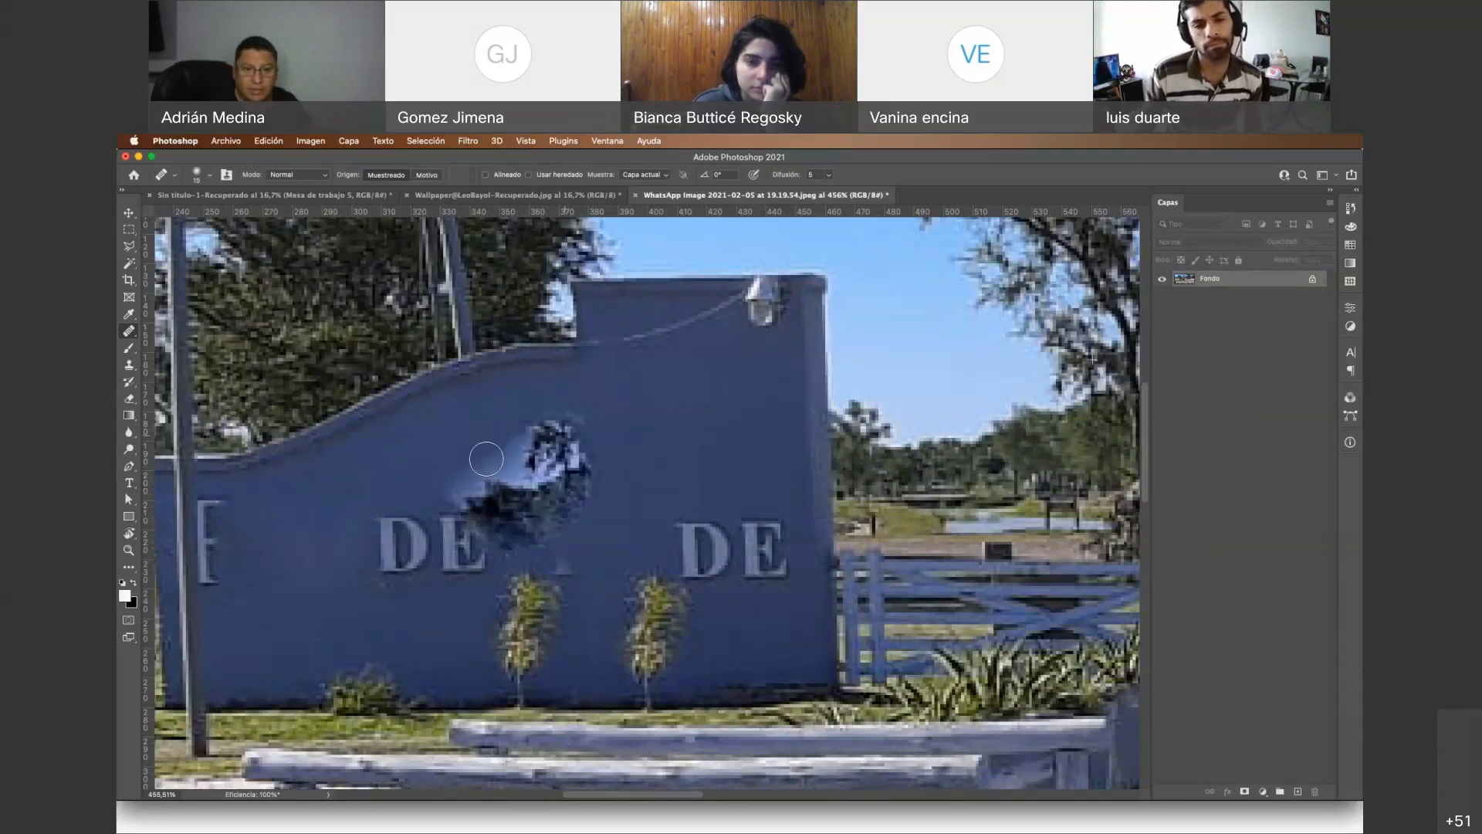
{"action": "left_click_drag", "start_coordinate": [563, 520], "coordinate": [602, 497]}
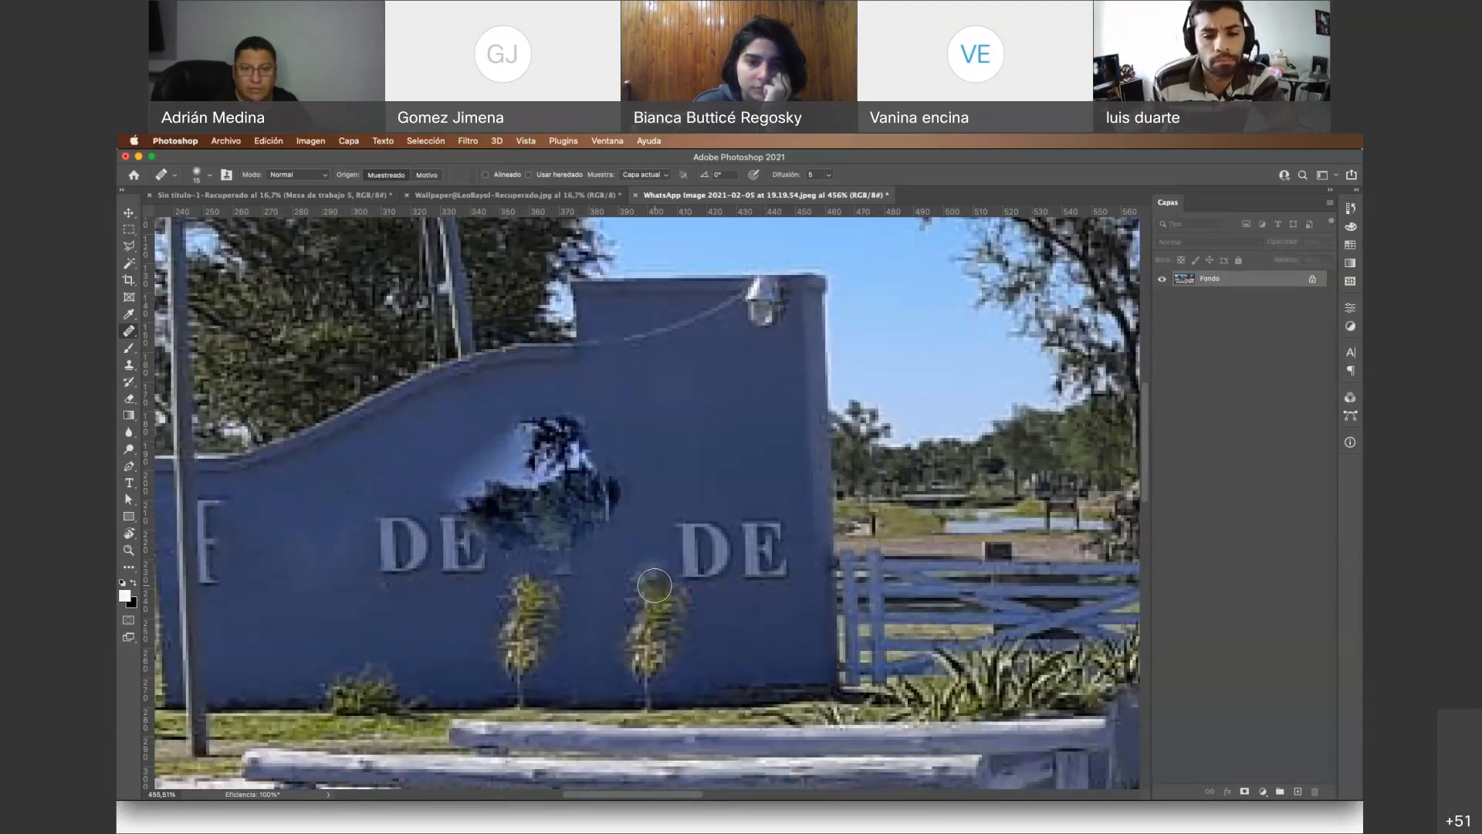
Paint over the wall's upper outer edge next to the lamp with the Healing Brush
{"action": "scroll", "coordinate": [657, 585], "scroll_direction": "right", "scroll_amount": 3}
{"action": "left_click", "coordinate": [555, 437]}
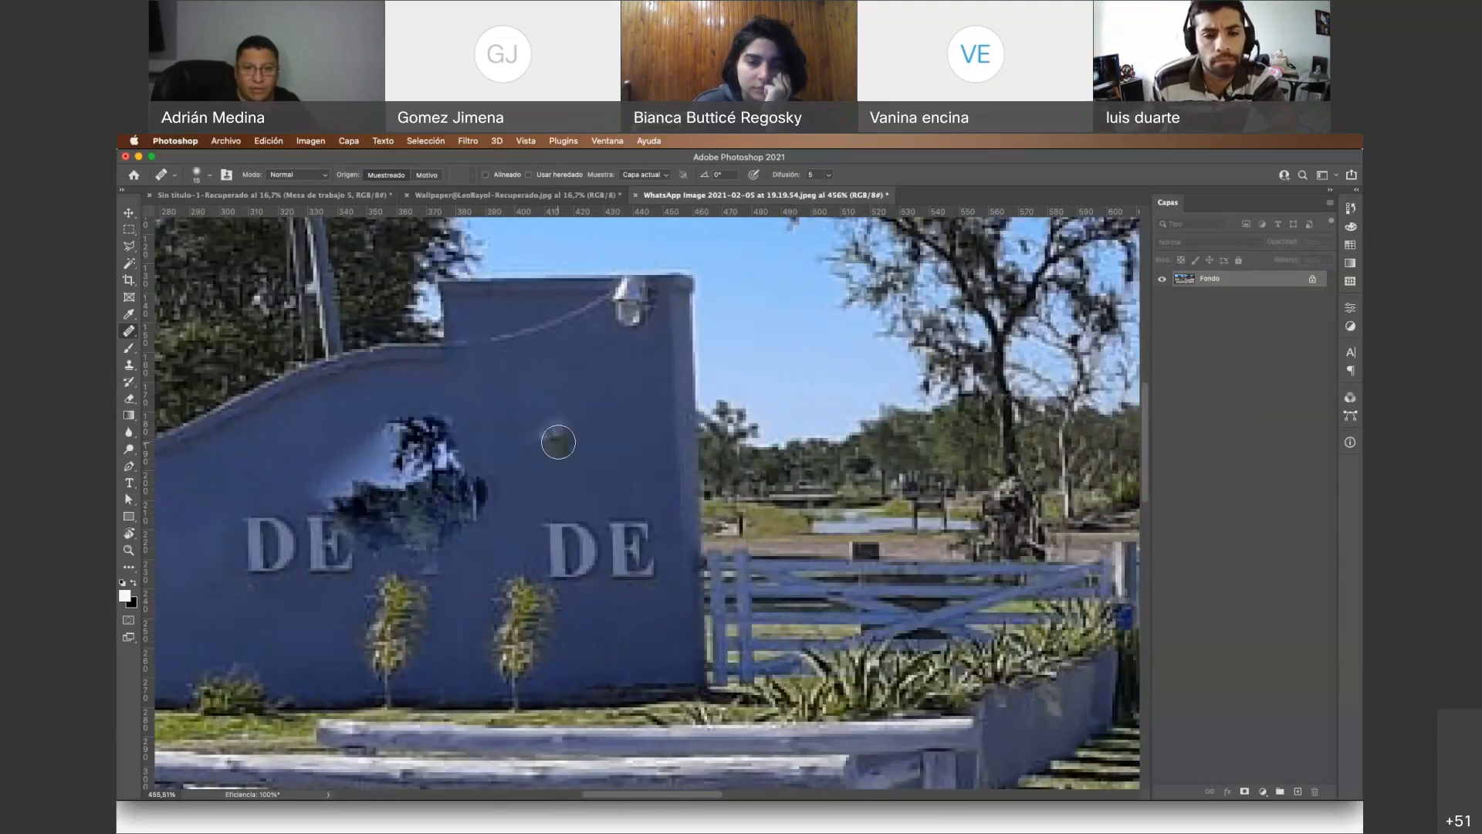
{"action": "left_click_drag", "start_coordinate": [700, 279], "coordinate": [695, 377]}
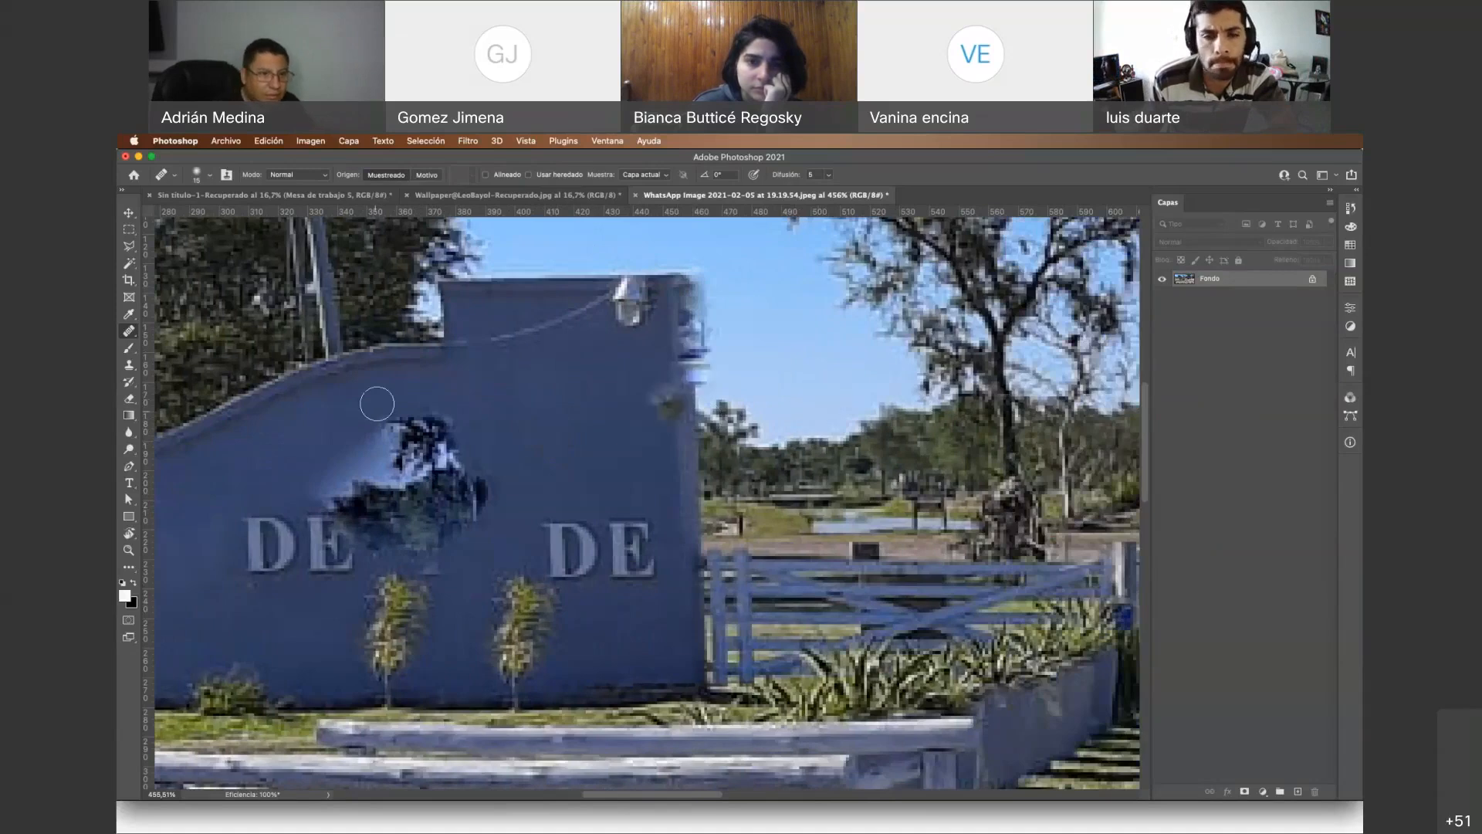
Try the Spot Healing Brush (Pincel corrector puntual) on the sky beside the wall
{"action": "right_click", "coordinate": [128, 333]}
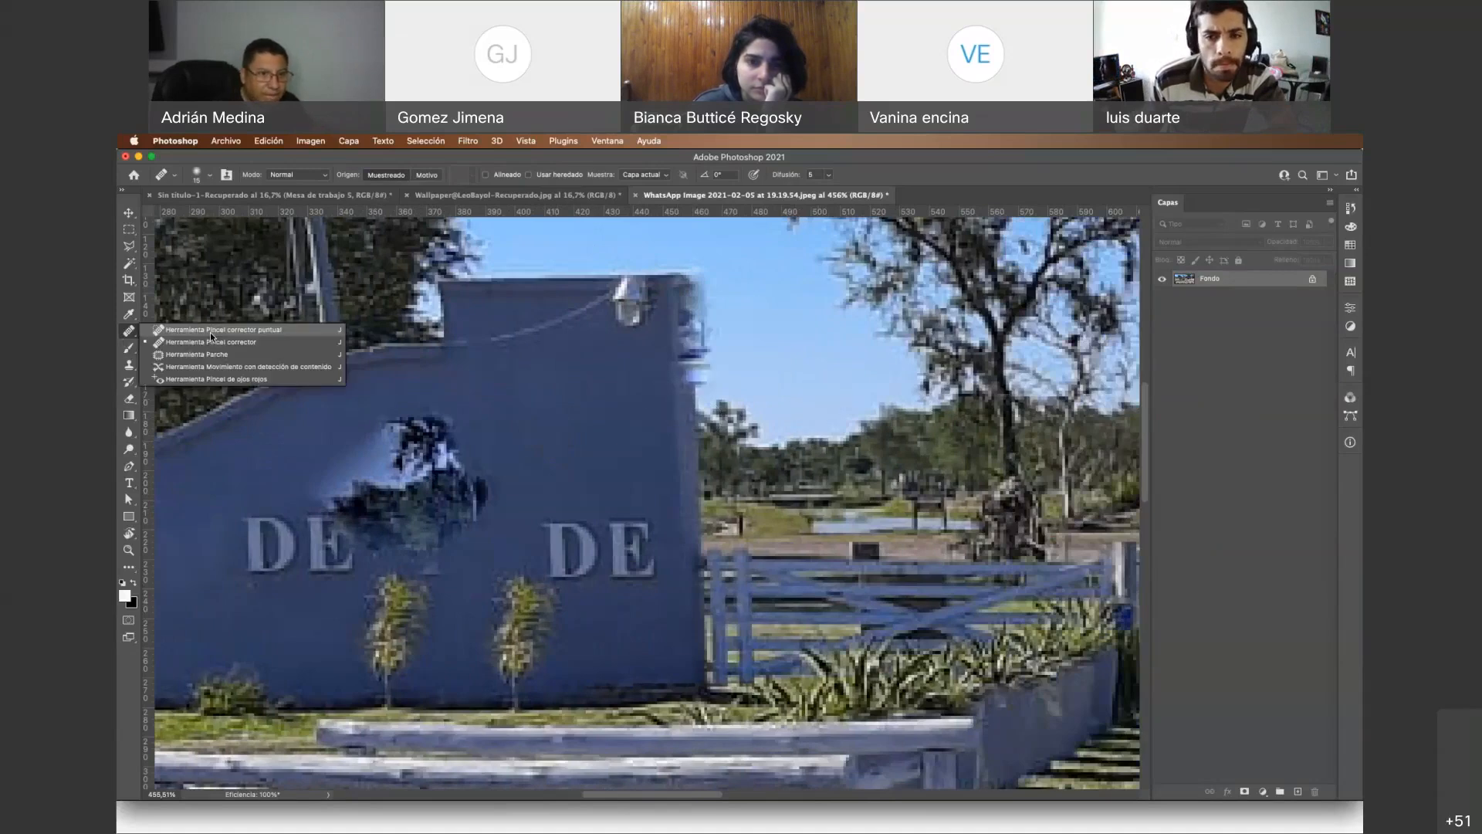
{"action": "left_click", "coordinate": [213, 332]}
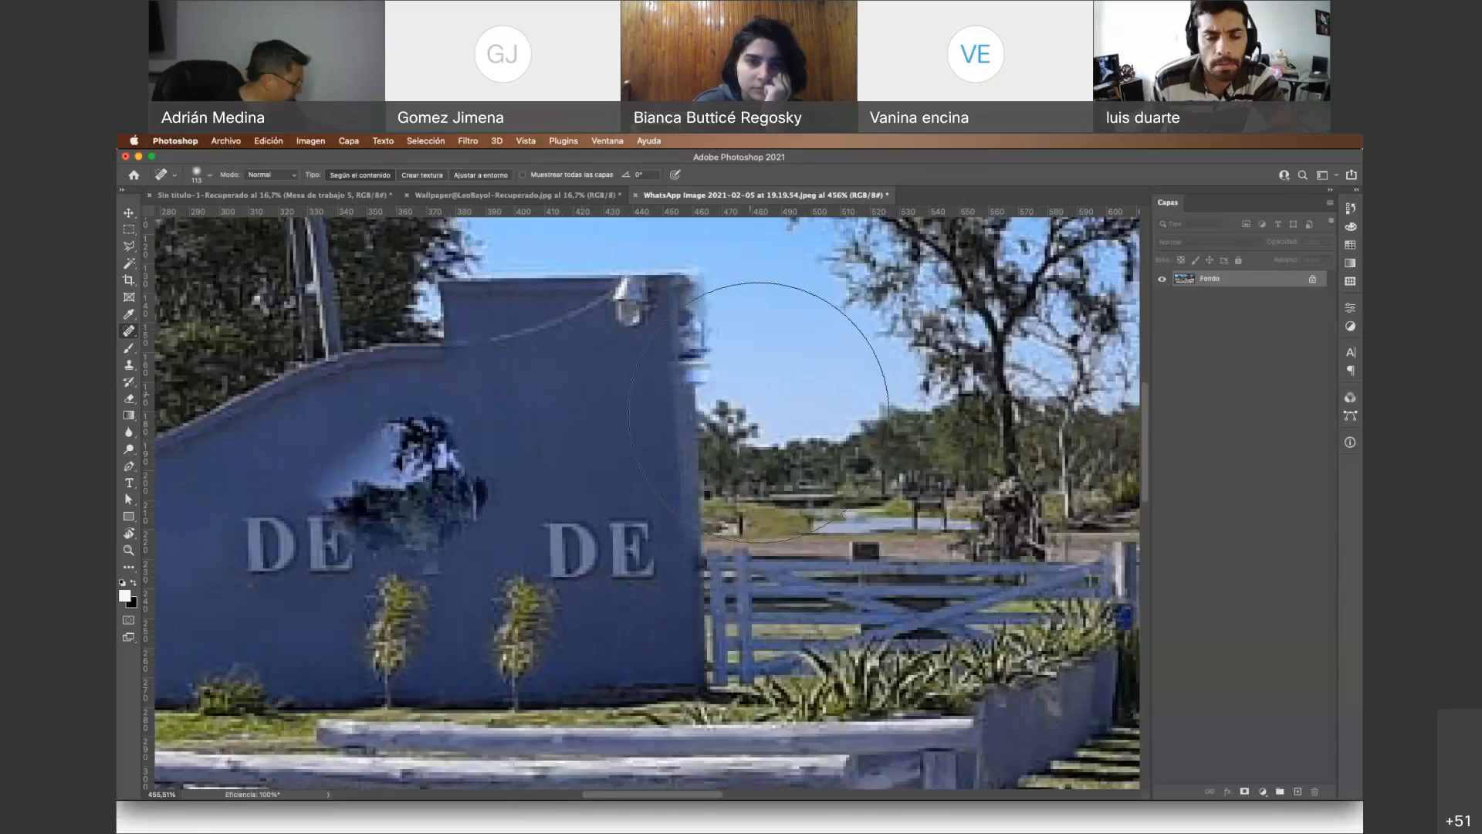
{"action": "key", "text": "z"}
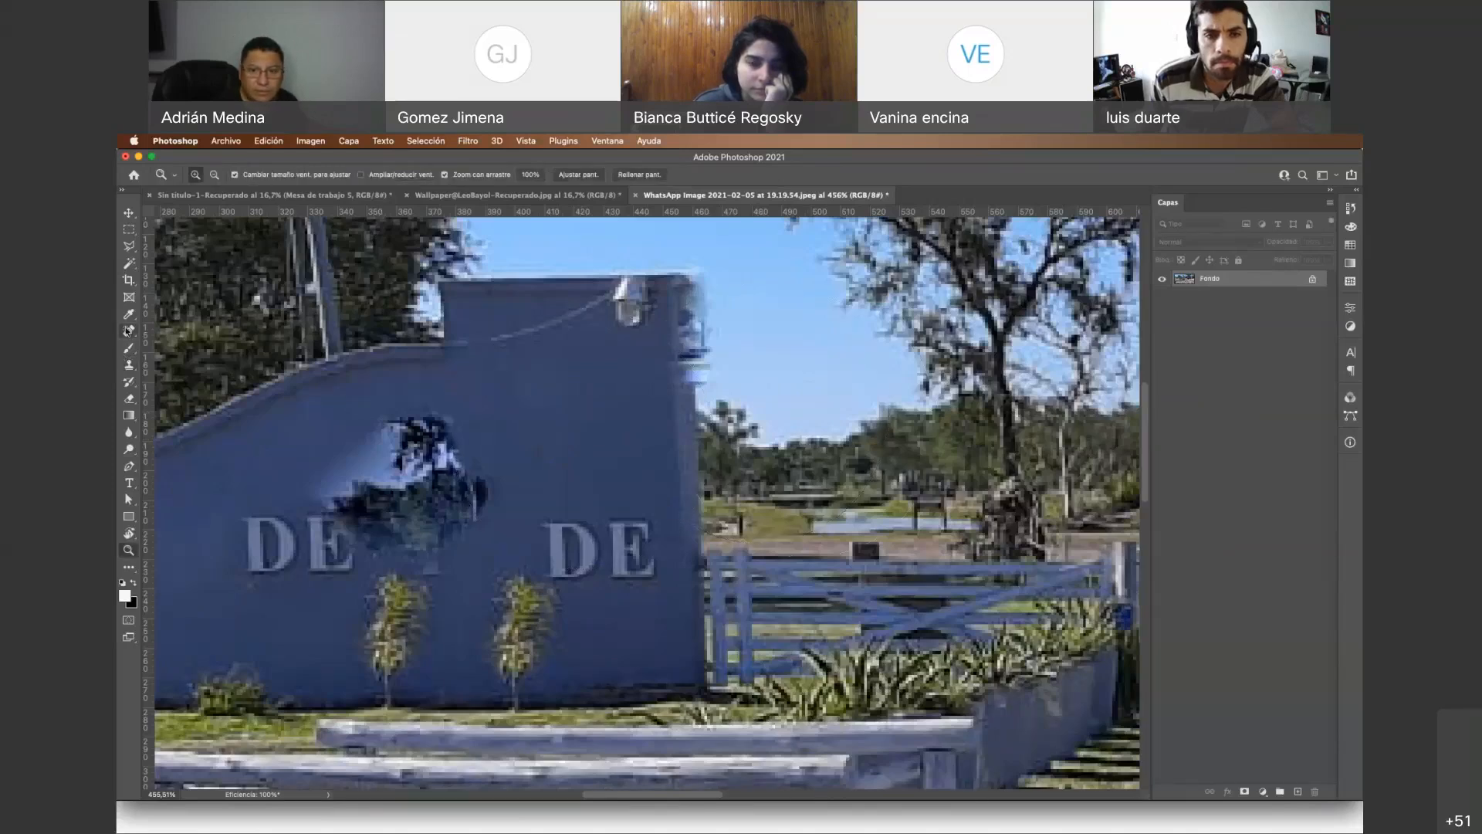
{"action": "key", "text": "j"}
{"action": "left_click_drag", "start_coordinate": [808, 427], "coordinate": [803, 408]}
{"action": "scroll", "coordinate": [695, 430], "scroll_direction": "right", "scroll_amount": 10}
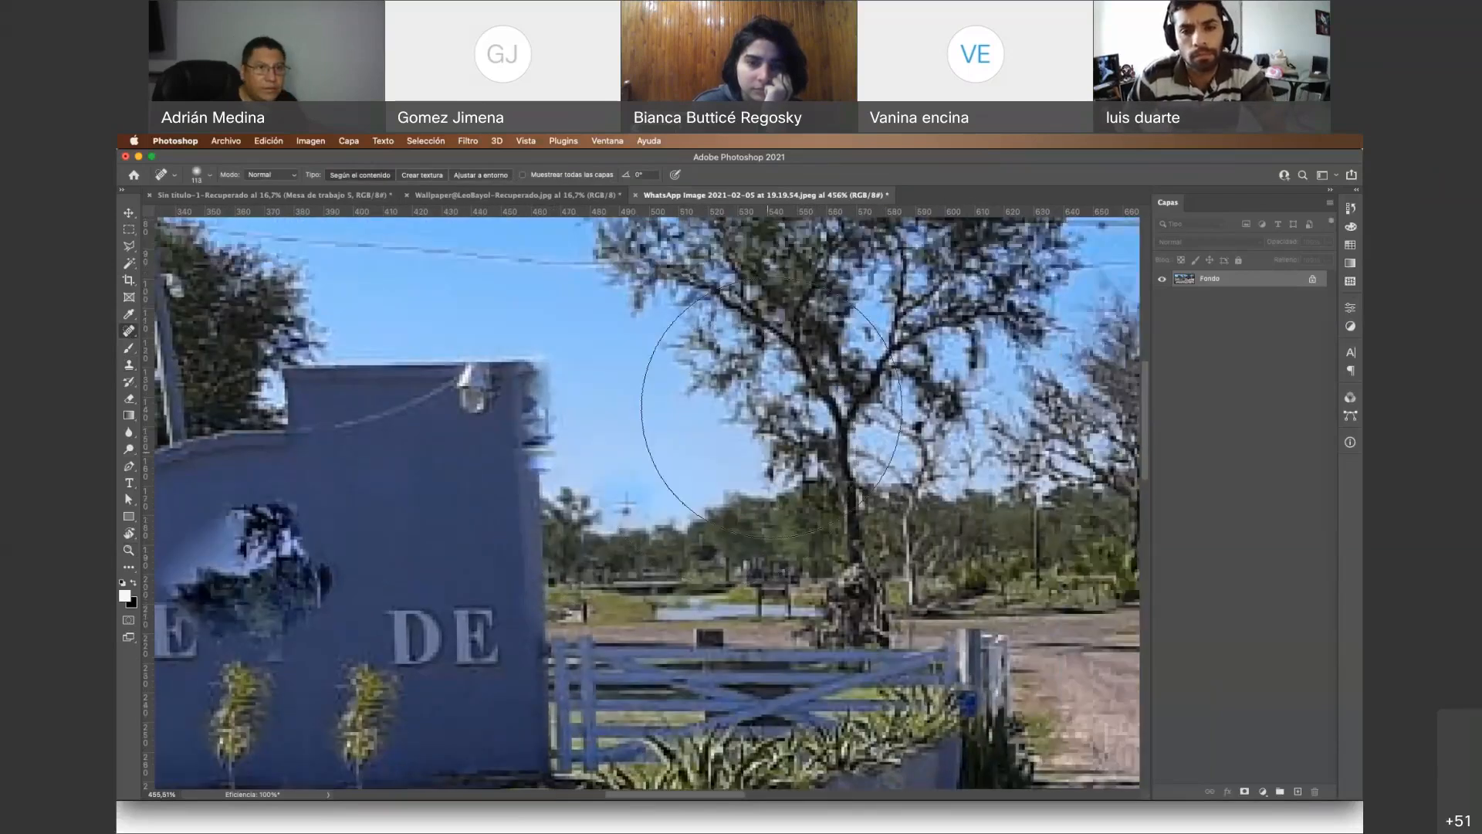
Set the Spot Healing Brush size to 17 px and paint away the lamp and the wall's tall upper section
{"action": "left_click", "coordinate": [203, 175]}
{"action": "left_click_drag", "start_coordinate": [166, 207], "coordinate": [146, 209]}
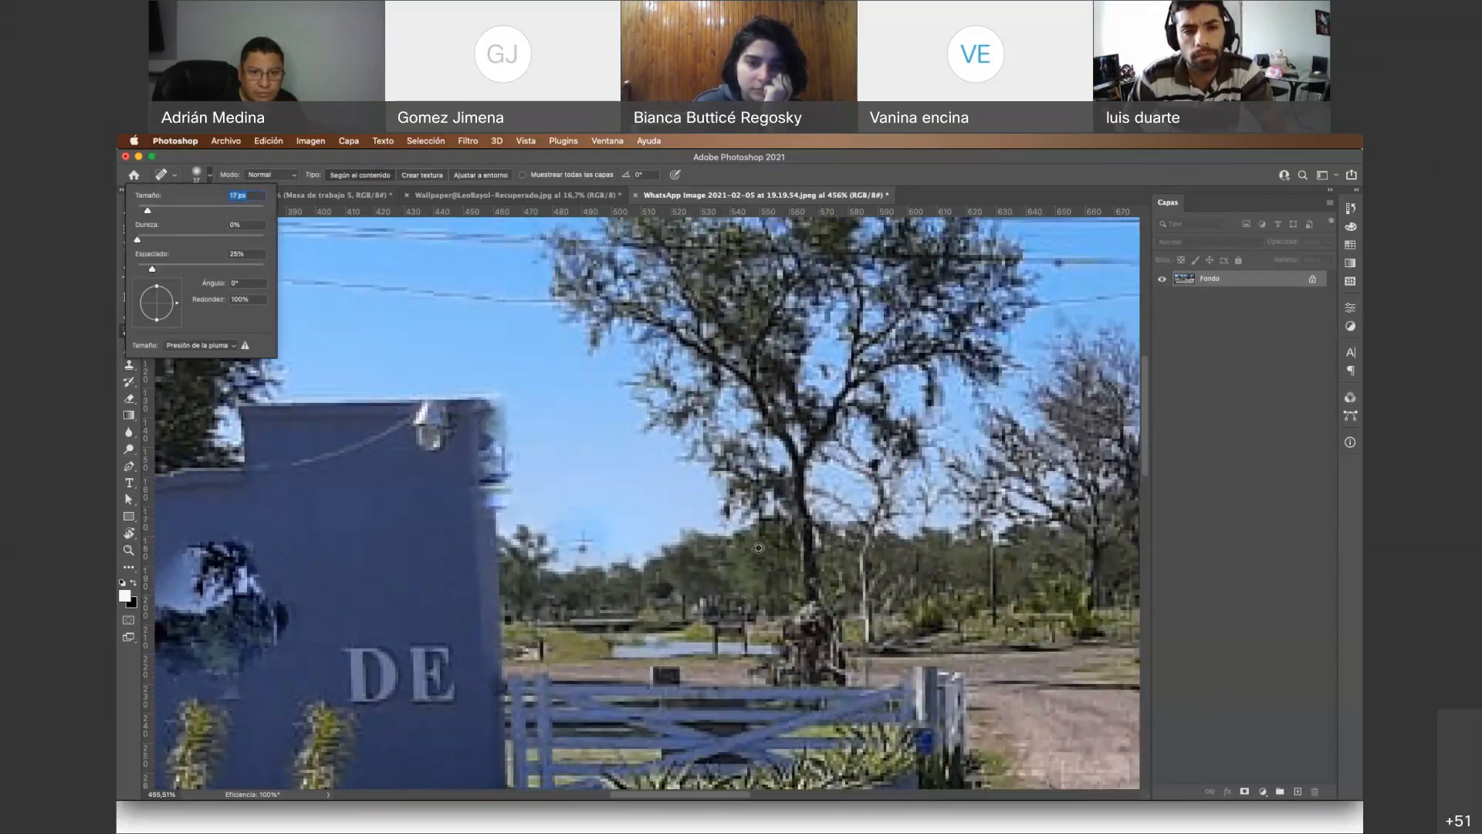
{"action": "key", "text": "Return"}
{"action": "left_click", "coordinate": [572, 489], "text": "alt"}
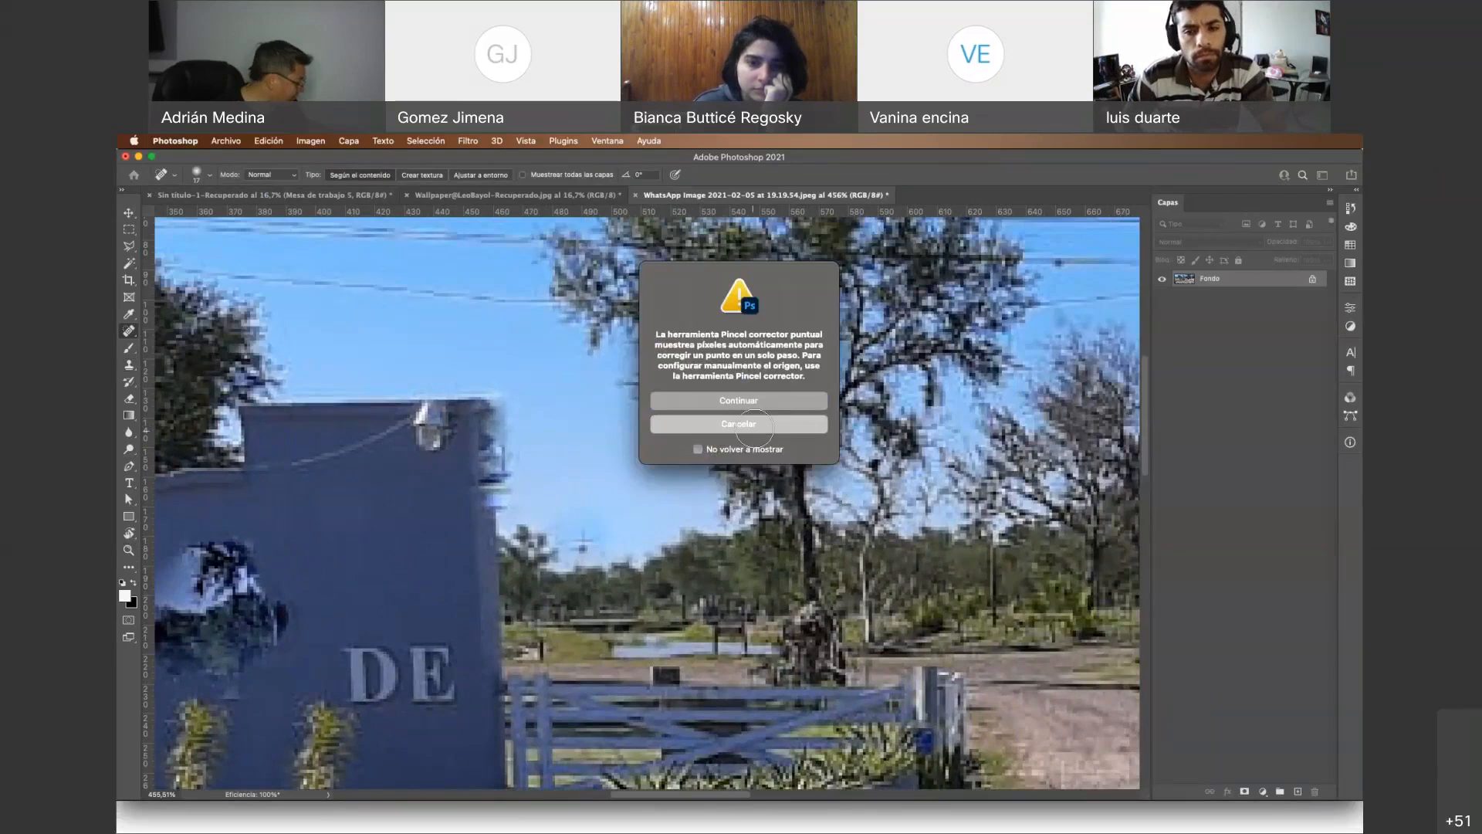
{"action": "left_click", "coordinate": [739, 426]}
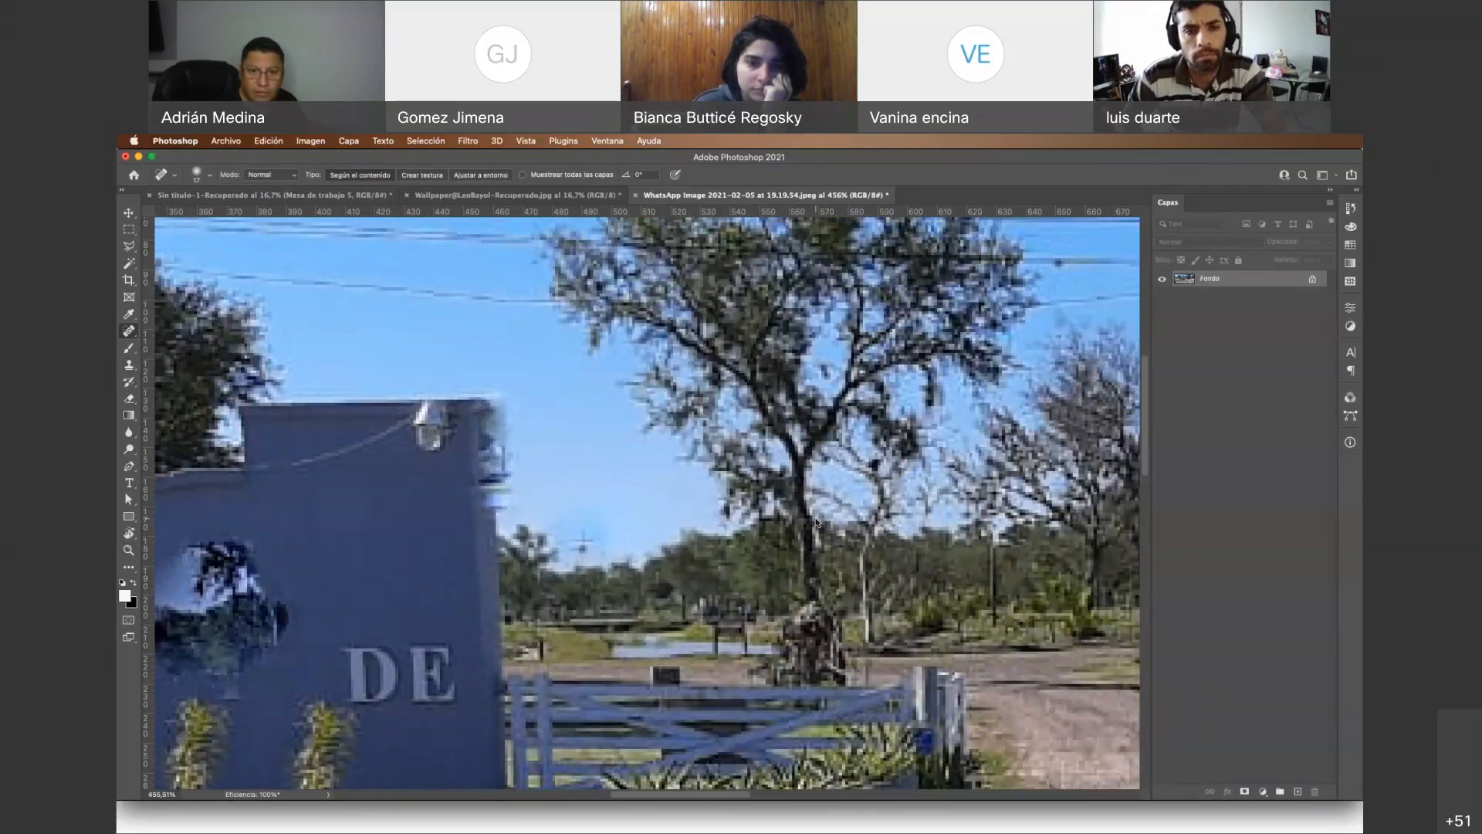
{"action": "left_click", "coordinate": [530, 465], "text": "alt"}
{"action": "left_click", "coordinate": [740, 401]}
{"action": "mouse_move", "coordinate": [495, 407]}
{"action": "left_mouse_down"}
{"action": "mouse_move", "coordinate": [500, 451]}
{"action": "mouse_move", "coordinate": [477, 491]}
{"action": "mouse_move", "coordinate": [413, 376]}
{"action": "mouse_move", "coordinate": [375, 421]}
{"action": "mouse_move", "coordinate": [305, 397]}
{"action": "mouse_move", "coordinate": [234, 420]}
{"action": "mouse_move", "coordinate": [232, 445]}
{"action": "mouse_move", "coordinate": [466, 480]}
{"action": "mouse_move", "coordinate": [469, 522]}
{"action": "mouse_move", "coordinate": [453, 540]}
{"action": "mouse_move", "coordinate": [513, 554]}
{"action": "left_mouse_up"}
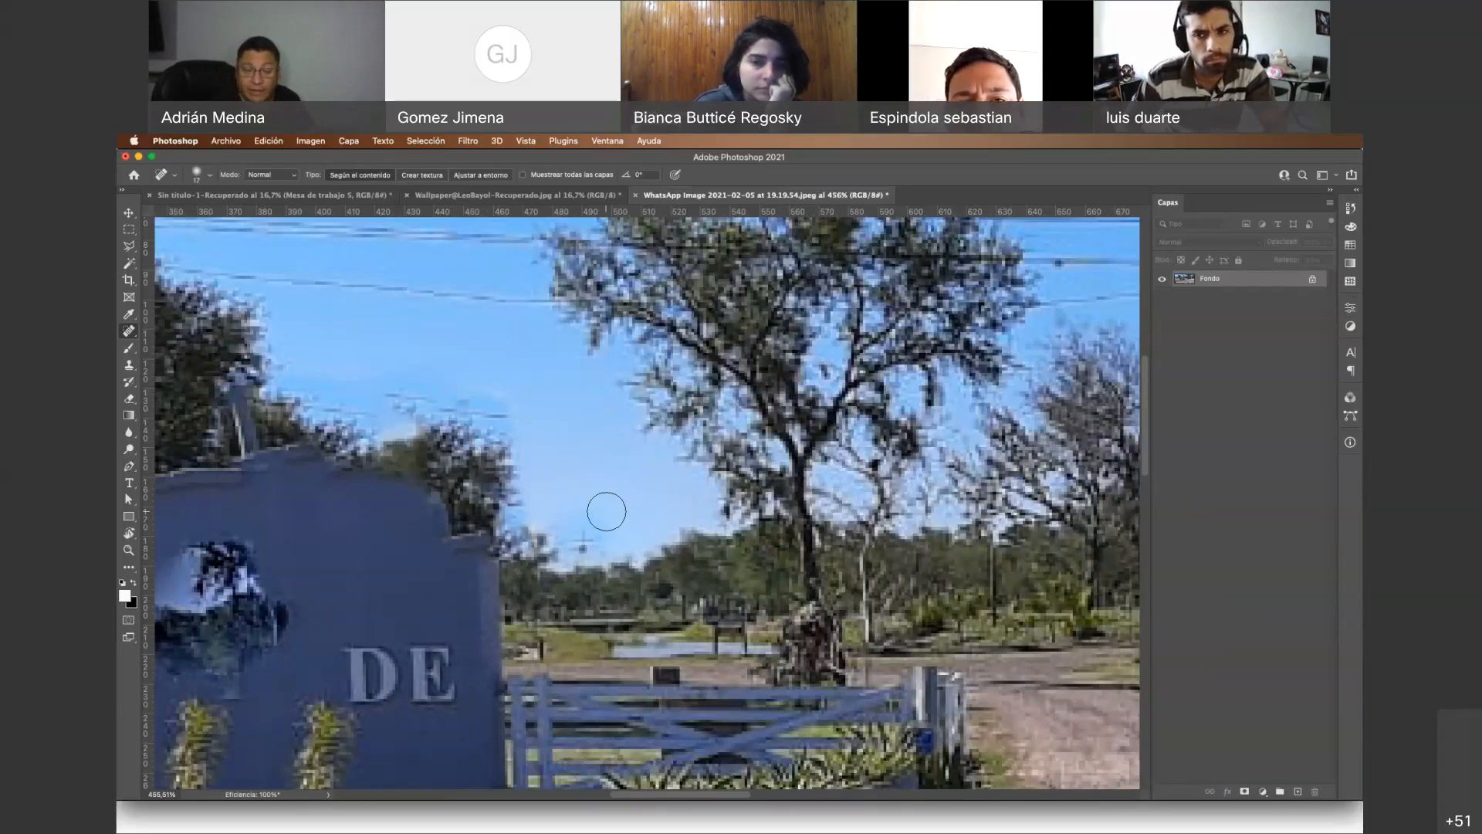
Remove the dark spot and the letter F from the blue wall with the Healing Brush (Pincel corrector)
{"action": "scroll", "coordinate": [607, 511], "scroll_direction": "down", "scroll_amount": 5}
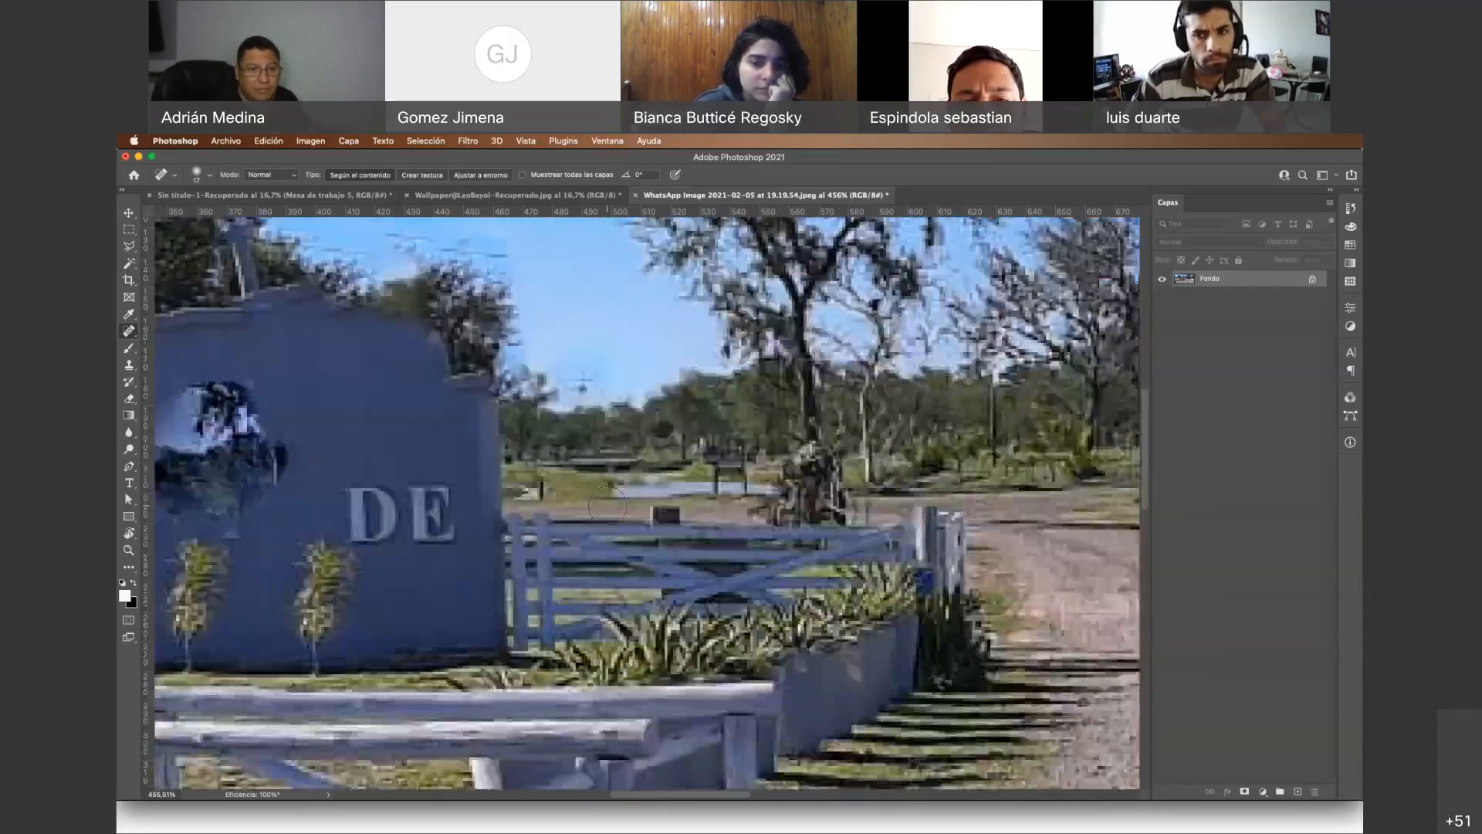
{"action": "scroll", "coordinate": [607, 511], "scroll_direction": "left", "scroll_amount": 5}
{"action": "scroll", "coordinate": [608, 506], "scroll_direction": "left", "scroll_amount": 5}
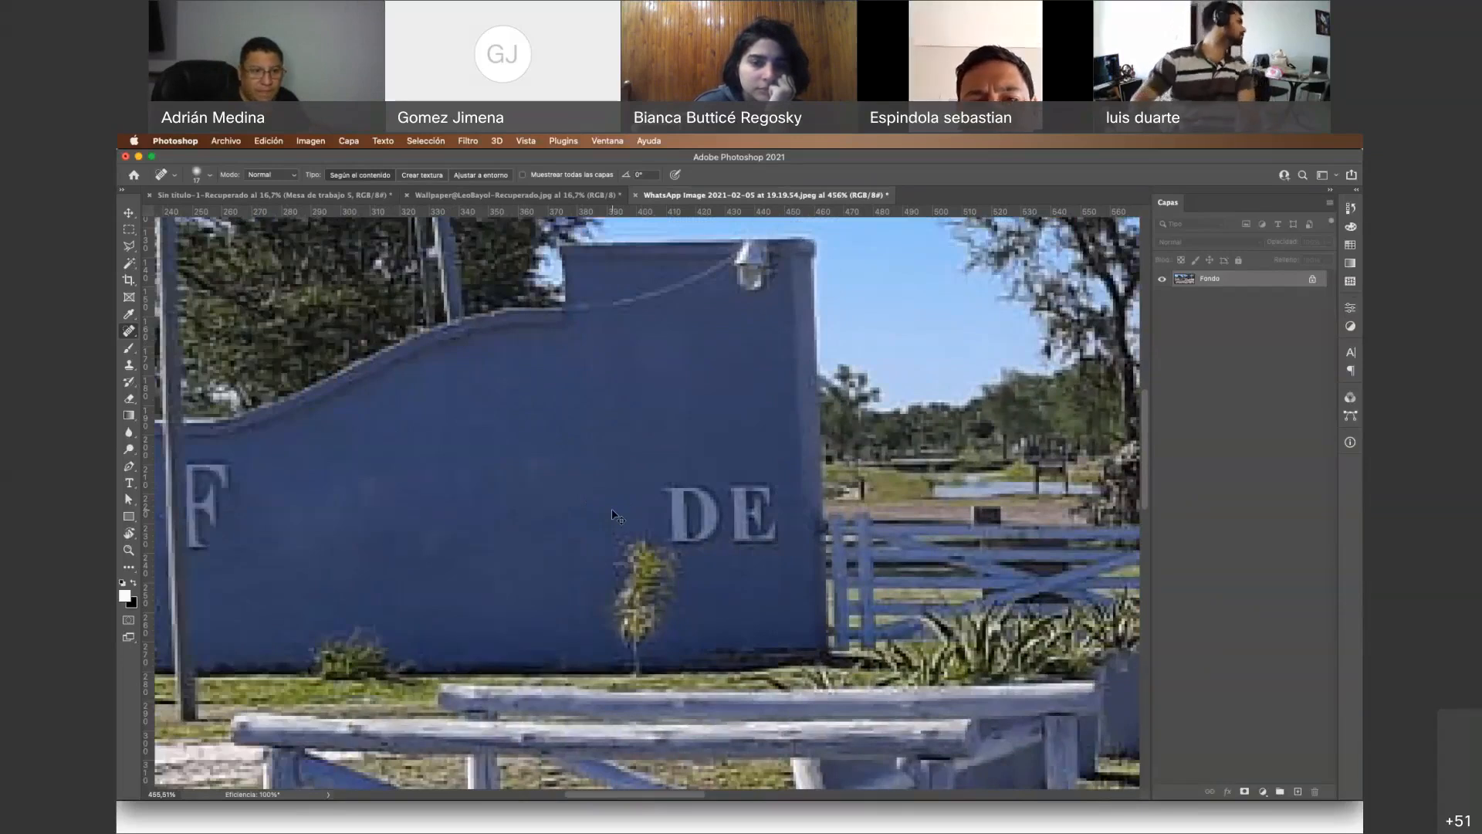
{"action": "left_click", "coordinate": [124, 333]}
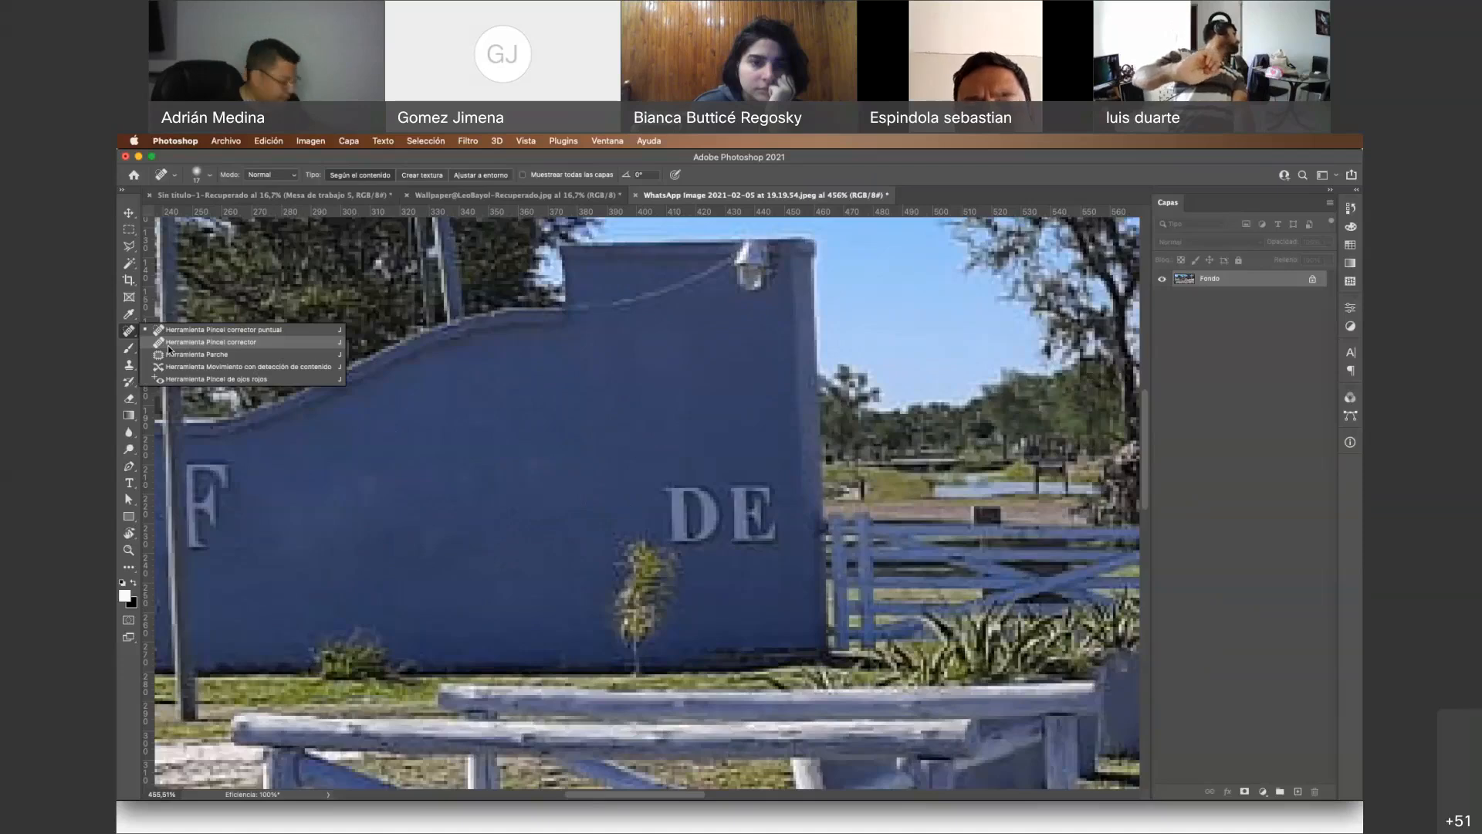
{"action": "left_click", "coordinate": [208, 344]}
{"action": "scroll", "coordinate": [319, 529], "scroll_direction": "left", "scroll_amount": 3}
{"action": "key", "text": "z"}
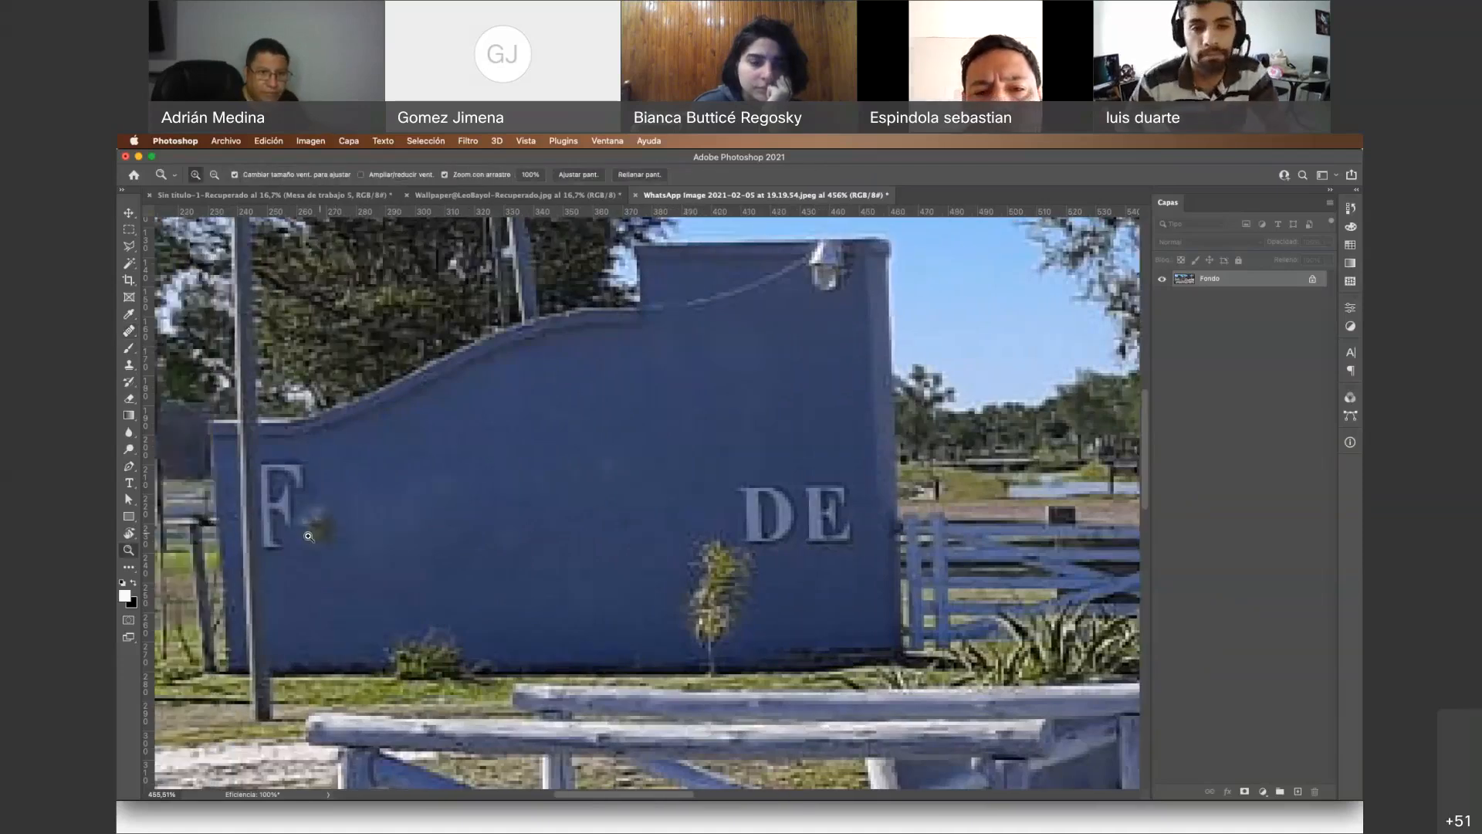
{"action": "left_click_drag", "start_coordinate": [308, 536], "coordinate": [313, 529]}
{"action": "left_click", "coordinate": [136, 335]}
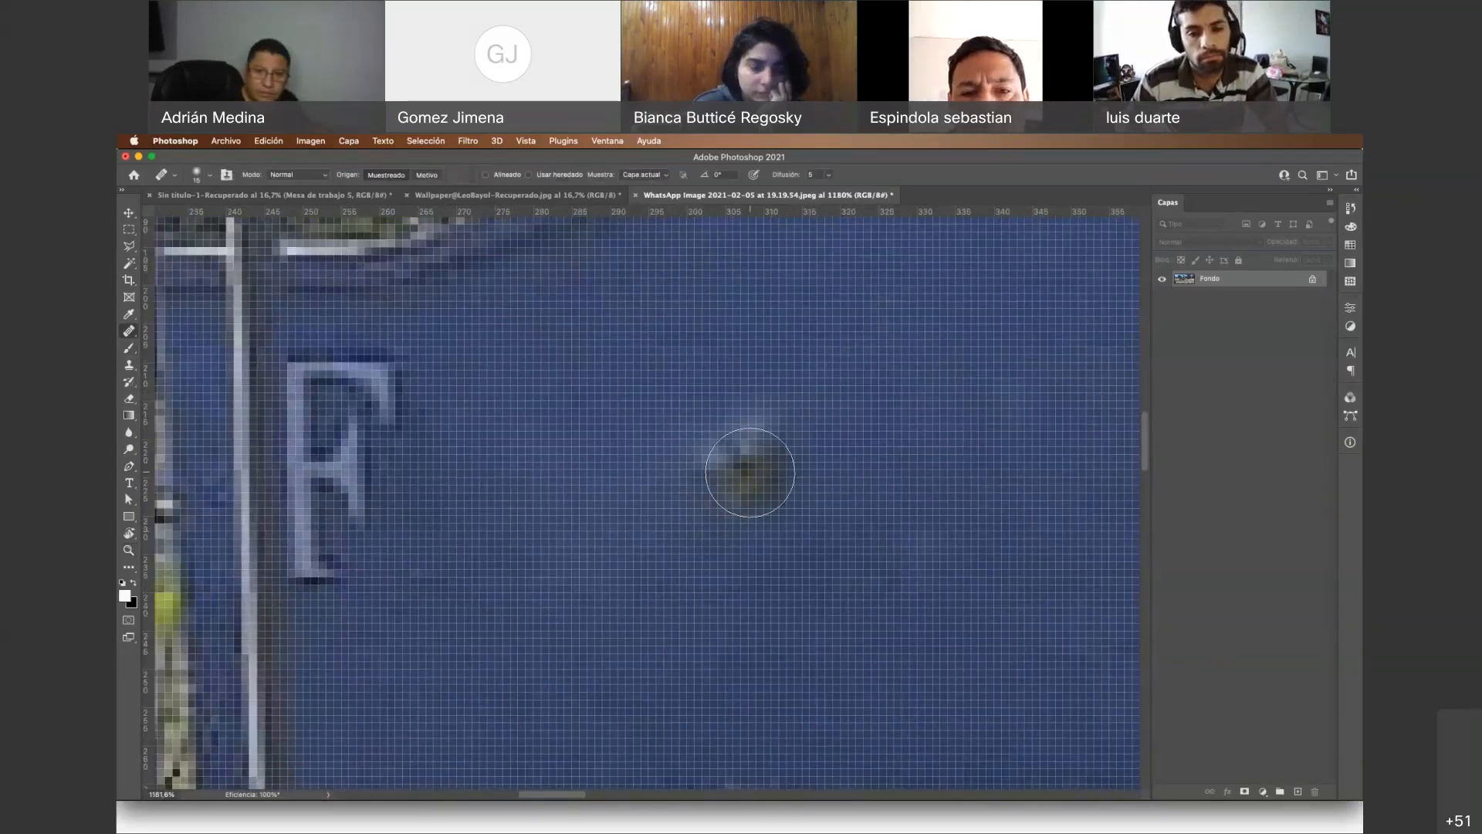
{"action": "left_click", "coordinate": [750, 473]}
{"action": "left_click", "coordinate": [765, 454], "text": "alt"}
{"action": "mouse_move", "coordinate": [378, 386]}
{"action": "left_mouse_down"}
{"action": "mouse_move", "coordinate": [391, 490]}
{"action": "mouse_move", "coordinate": [357, 503]}
{"action": "mouse_move", "coordinate": [344, 565]}
{"action": "mouse_move", "coordinate": [338, 390]}
{"action": "mouse_move", "coordinate": [331, 569]}
{"action": "mouse_move", "coordinate": [345, 380]}
{"action": "left_mouse_up"}
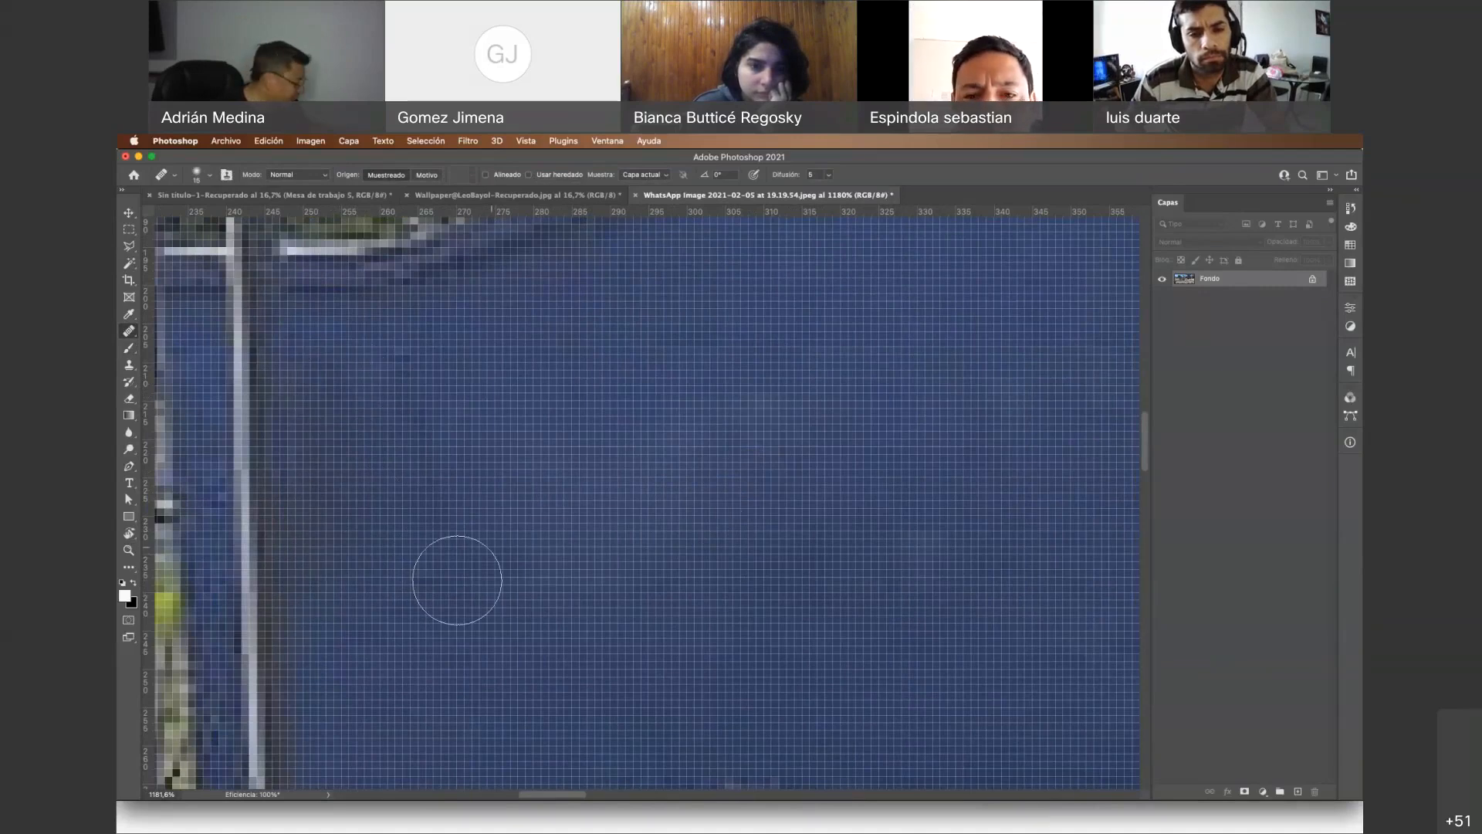
Try to paint out the pole in front of the blue wall with the Healing Brush
{"action": "key", "text": "z"}
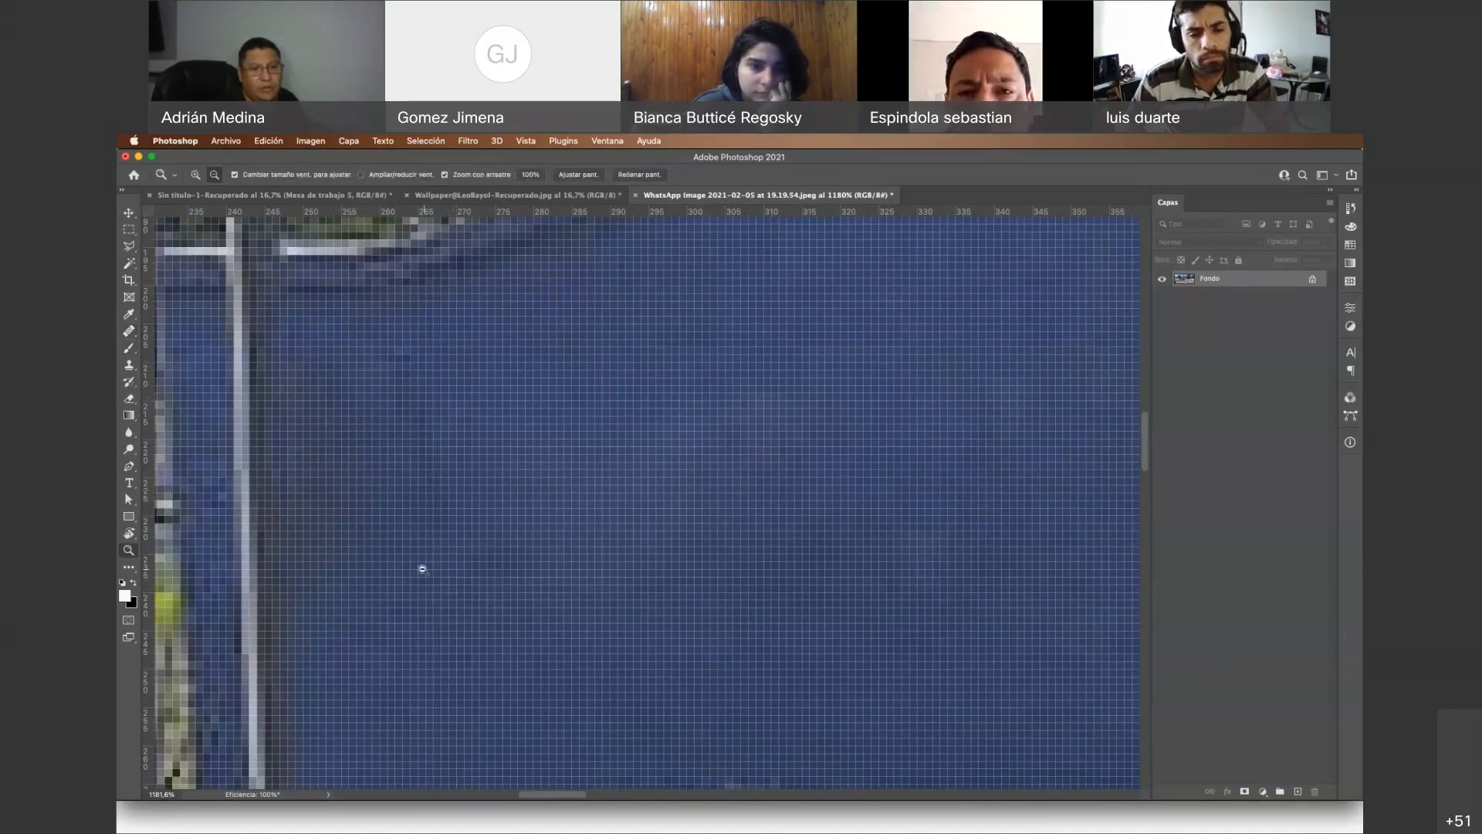
{"action": "left_click", "coordinate": [351, 540], "text": "alt"}
{"action": "left_click", "coordinate": [364, 556], "text": "alt"}
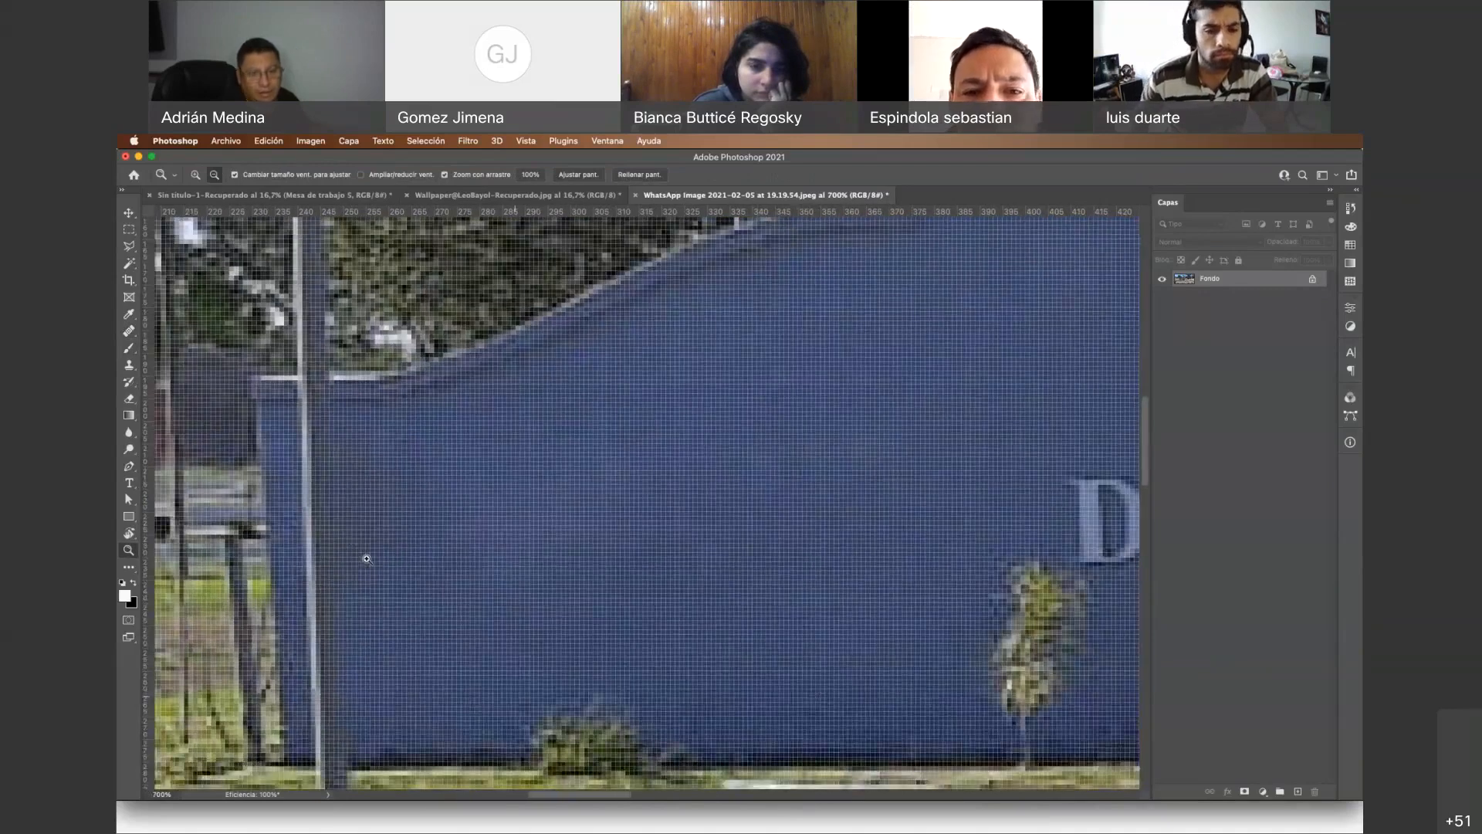
{"action": "left_click", "coordinate": [367, 559], "text": "alt"}
{"action": "left_click", "coordinate": [337, 549], "text": "alt"}
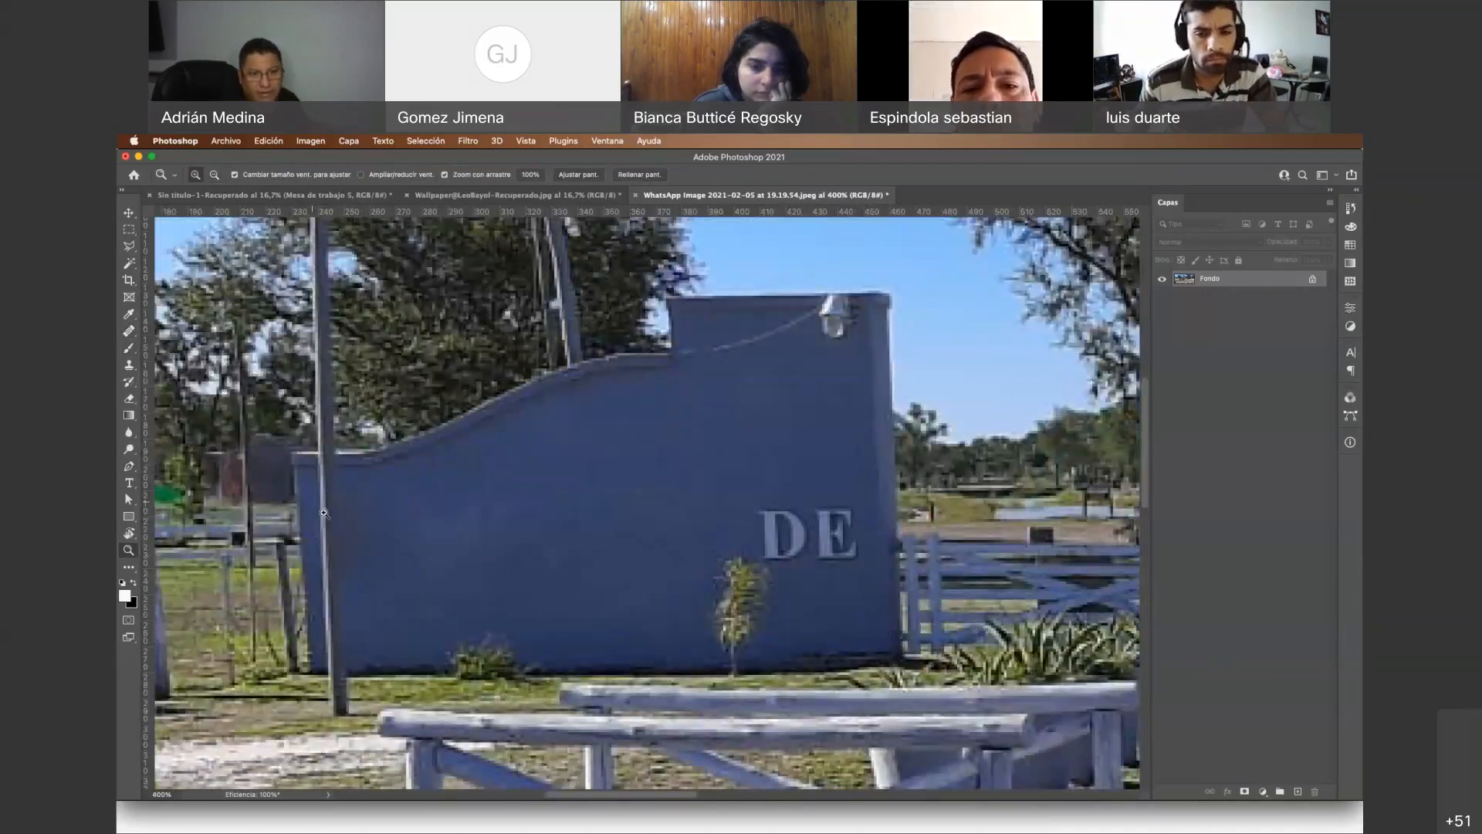
{"action": "left_click_drag", "start_coordinate": [323, 513], "coordinate": [366, 443]}
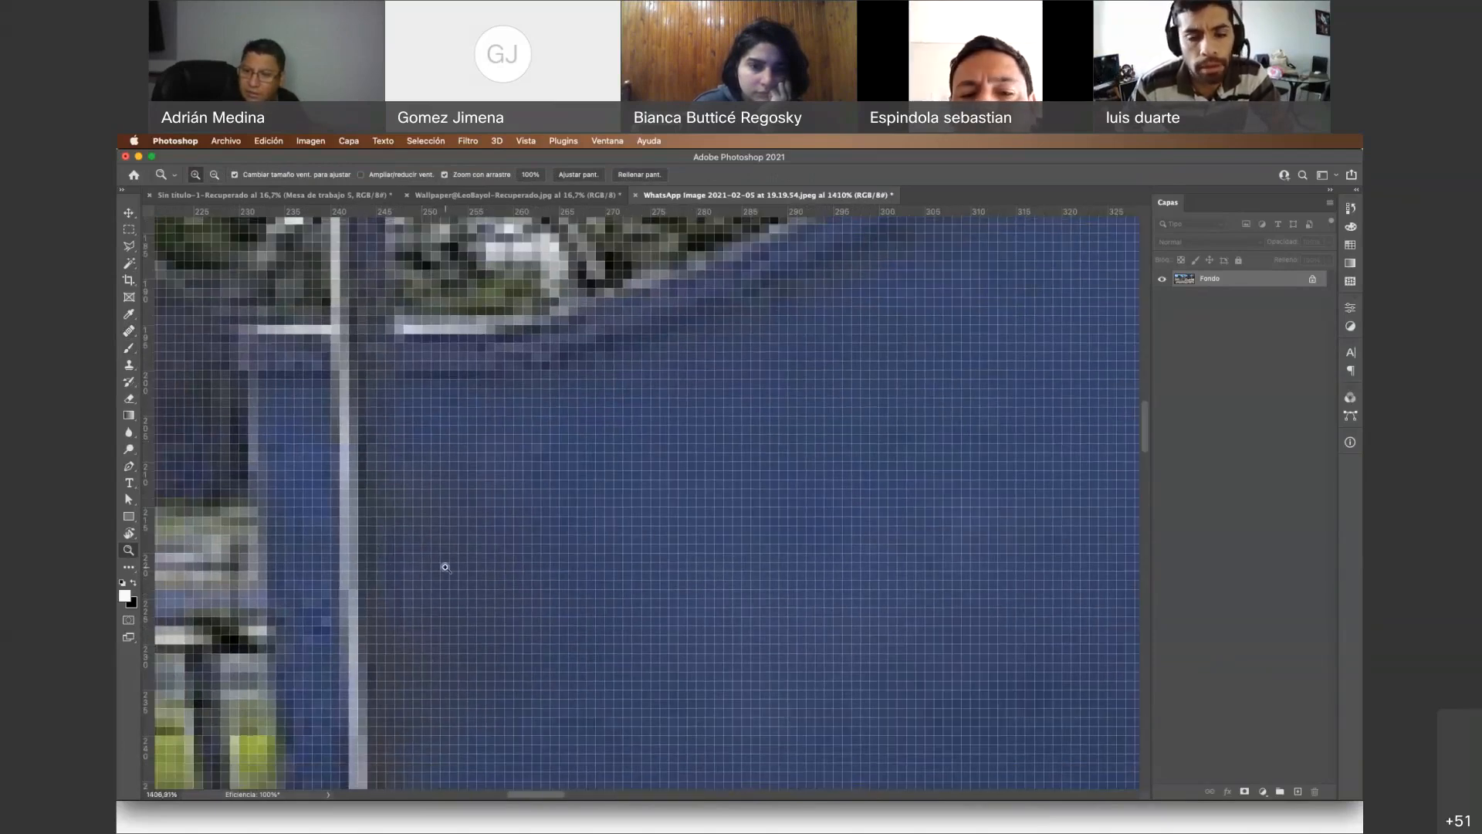
{"action": "scroll", "coordinate": [445, 567], "scroll_direction": "down", "scroll_amount": 2}
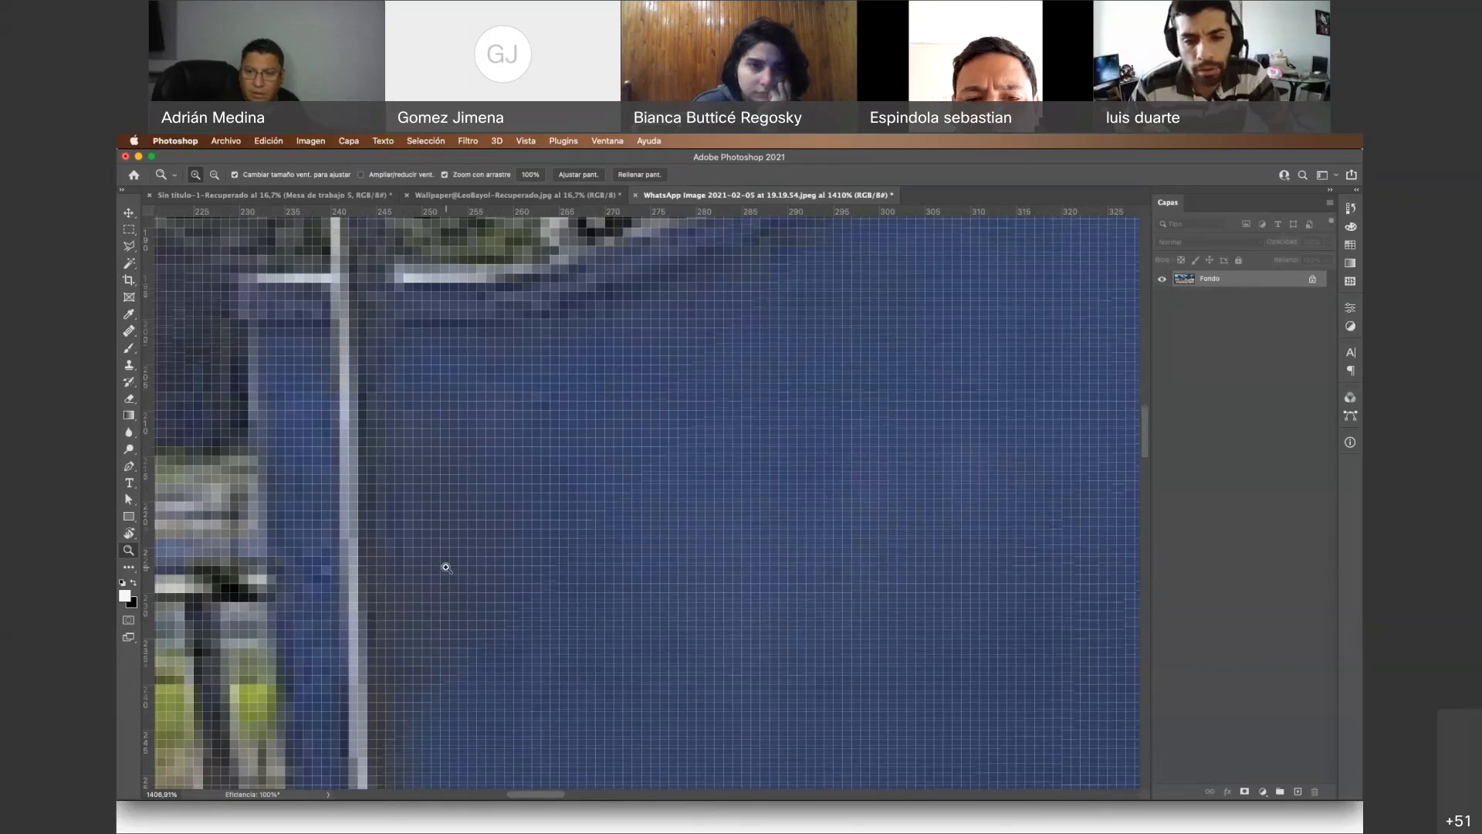
{"action": "scroll", "coordinate": [446, 567], "scroll_direction": "down", "scroll_amount": 3}
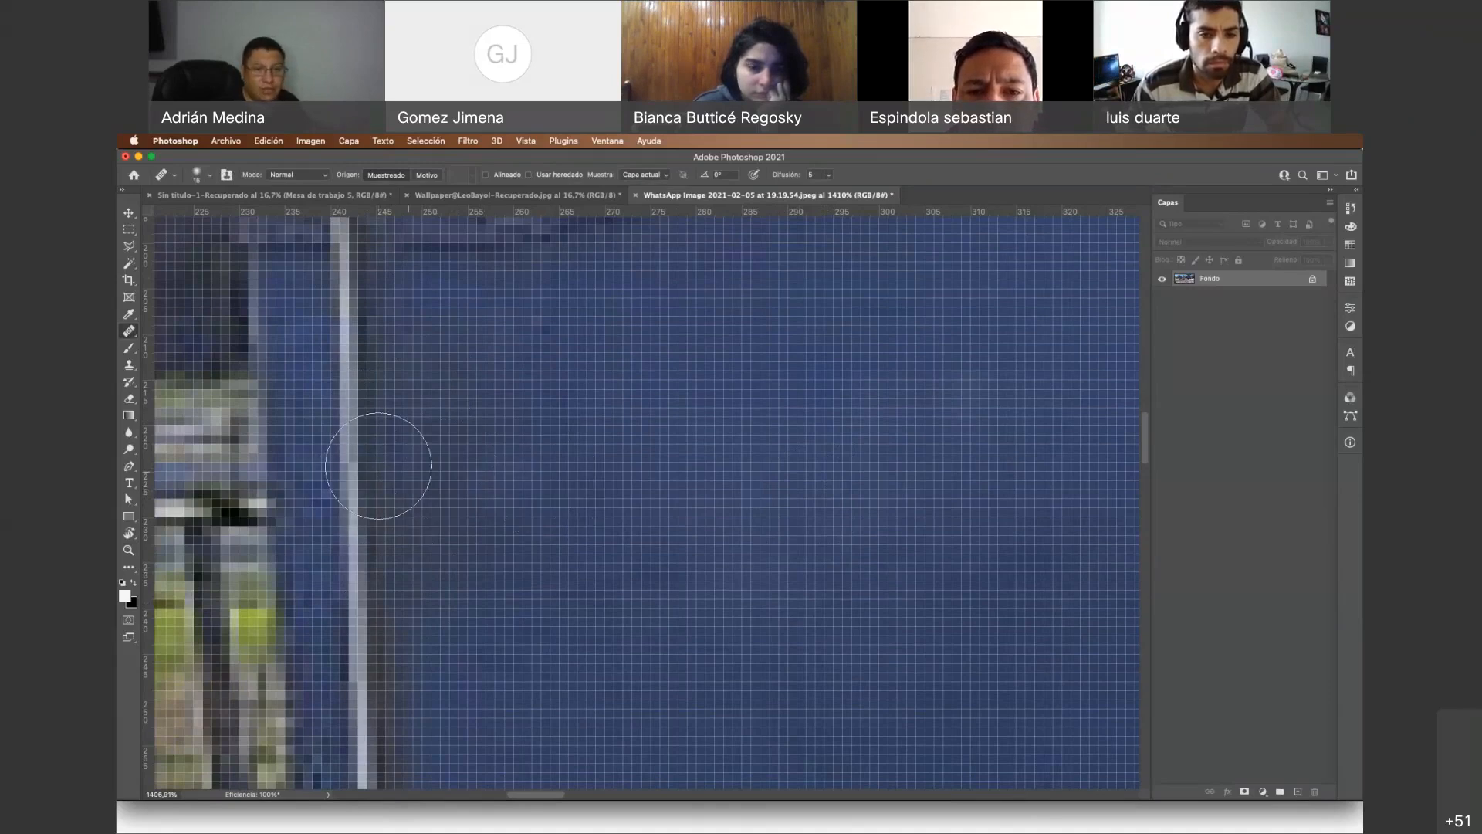
{"action": "left_click", "coordinate": [365, 456]}
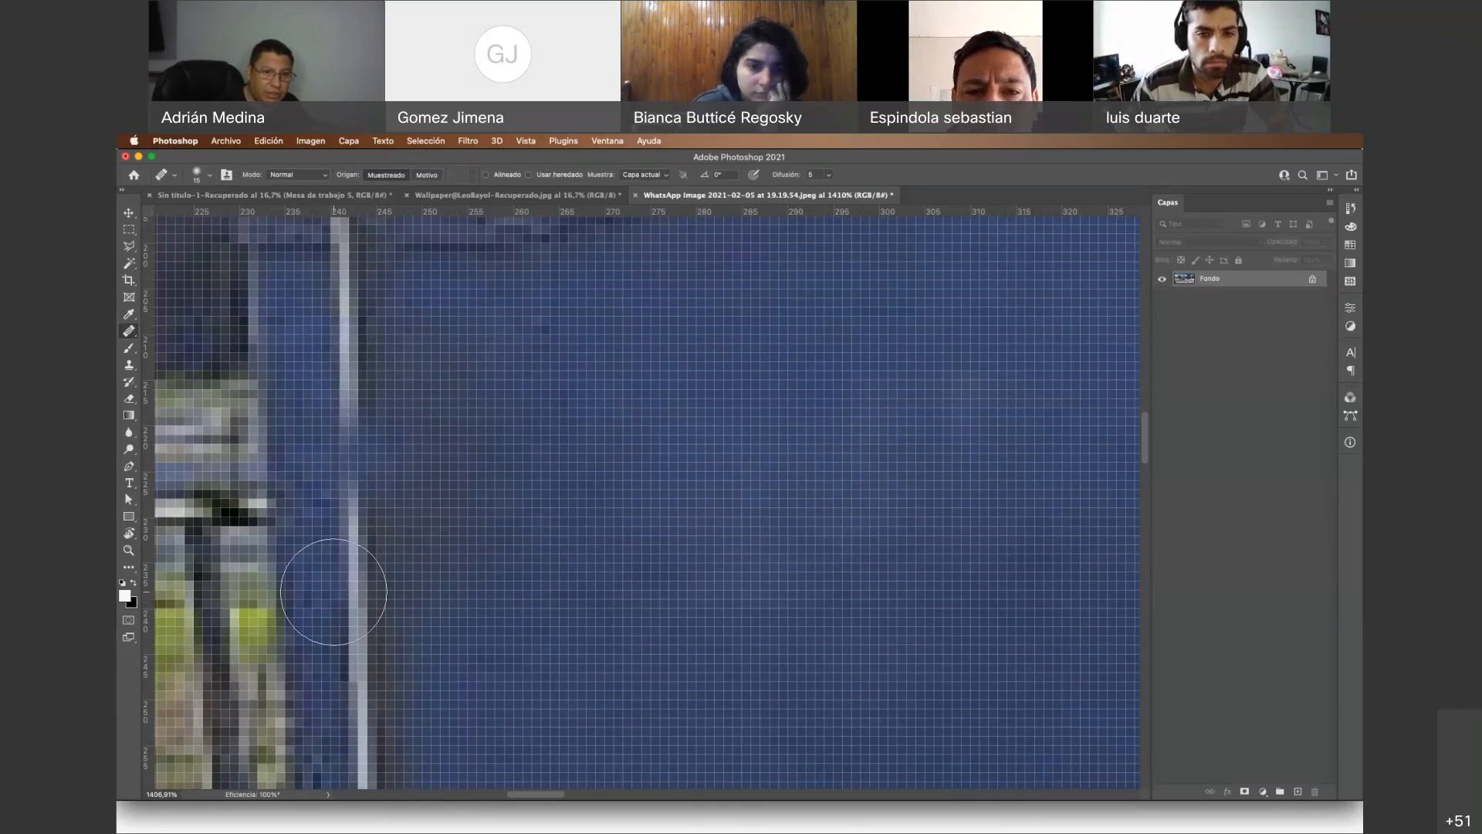
{"action": "left_click", "coordinate": [332, 595]}
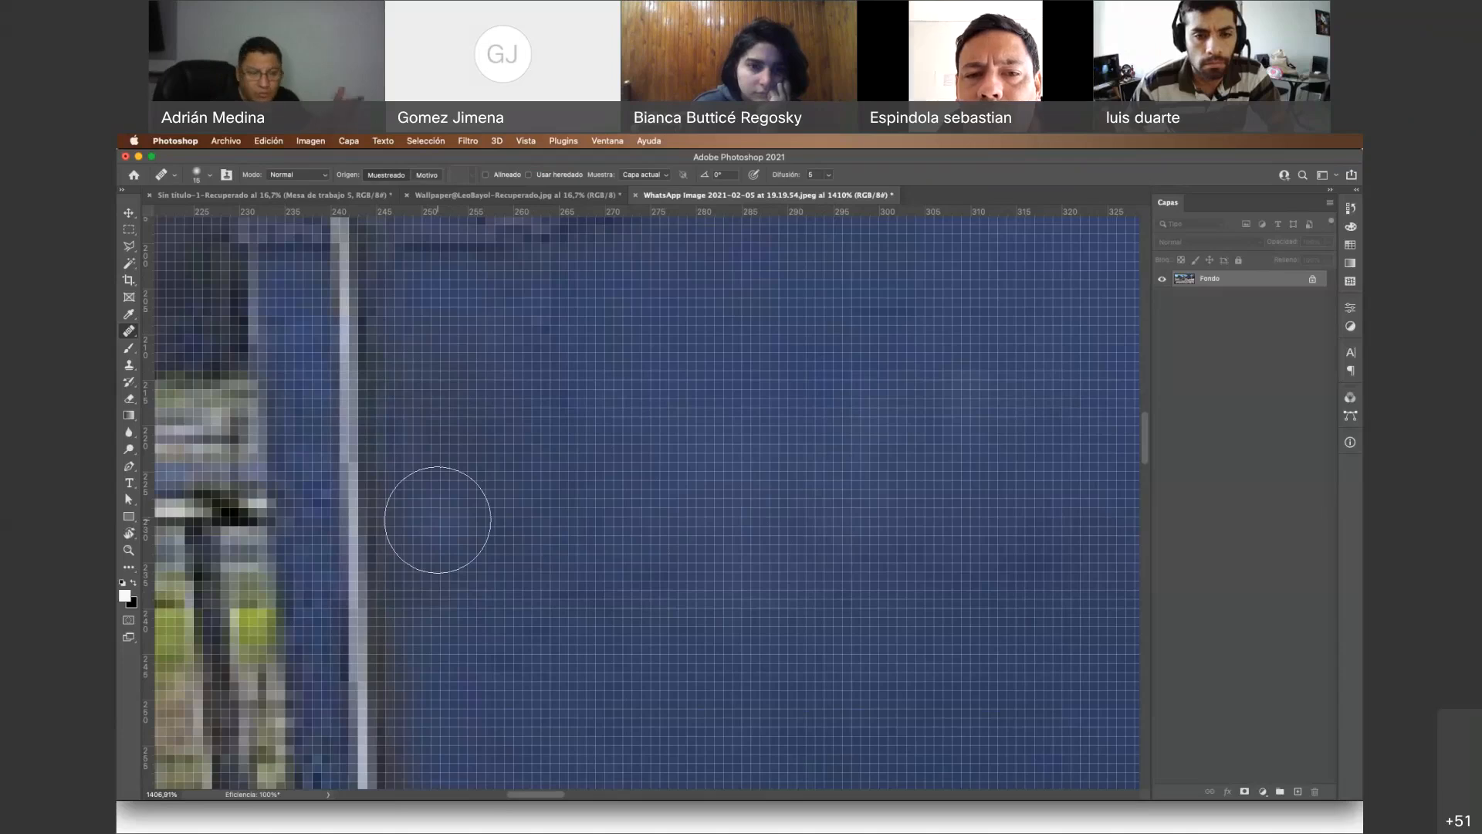
Reduce the Clone Stamp brush size and paint clean wall texture over the dark smudges beside the pole
{"action": "left_click", "coordinate": [129, 366]}
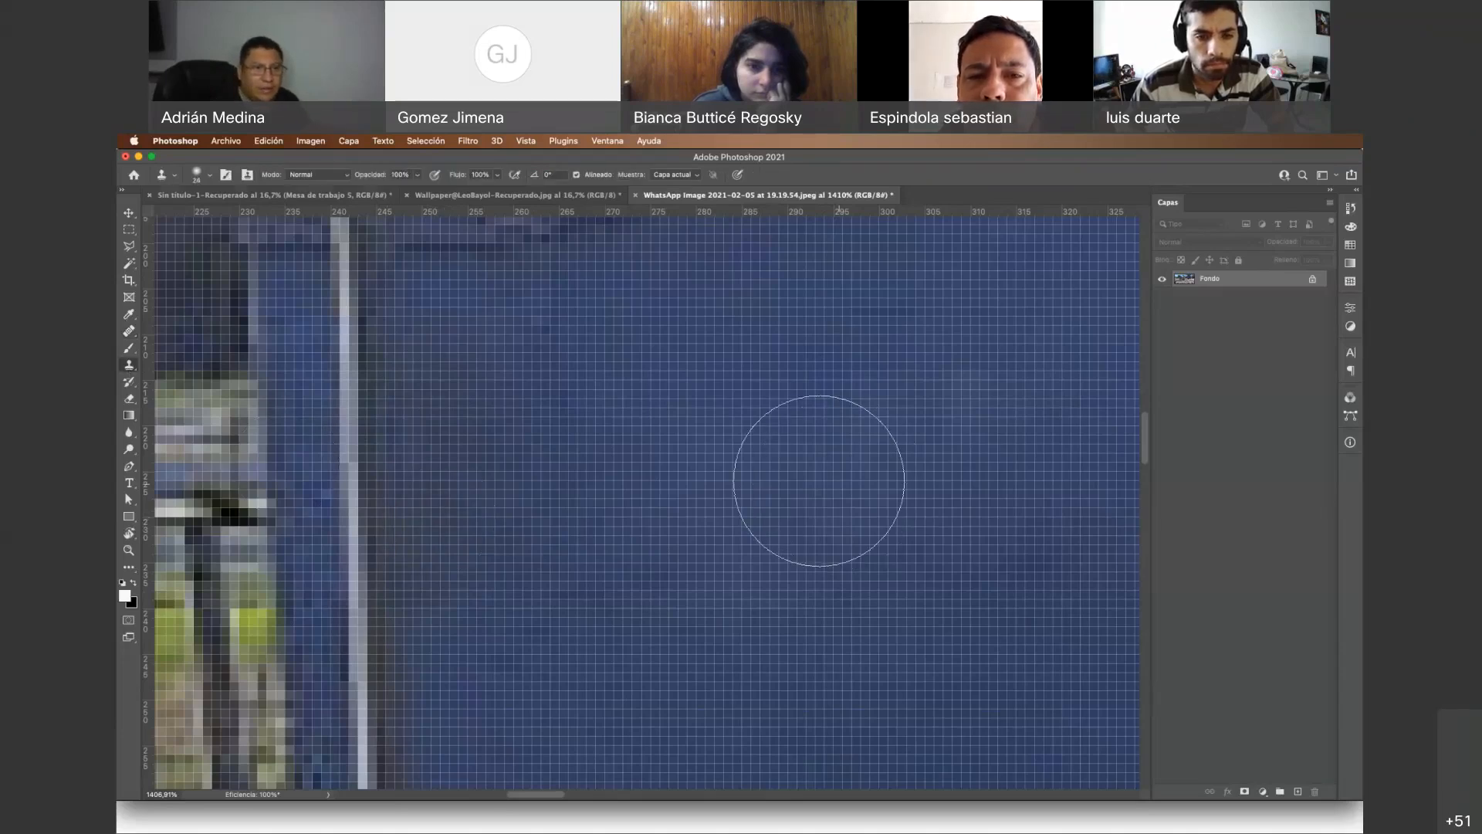
{"action": "left_click", "coordinate": [199, 178]}
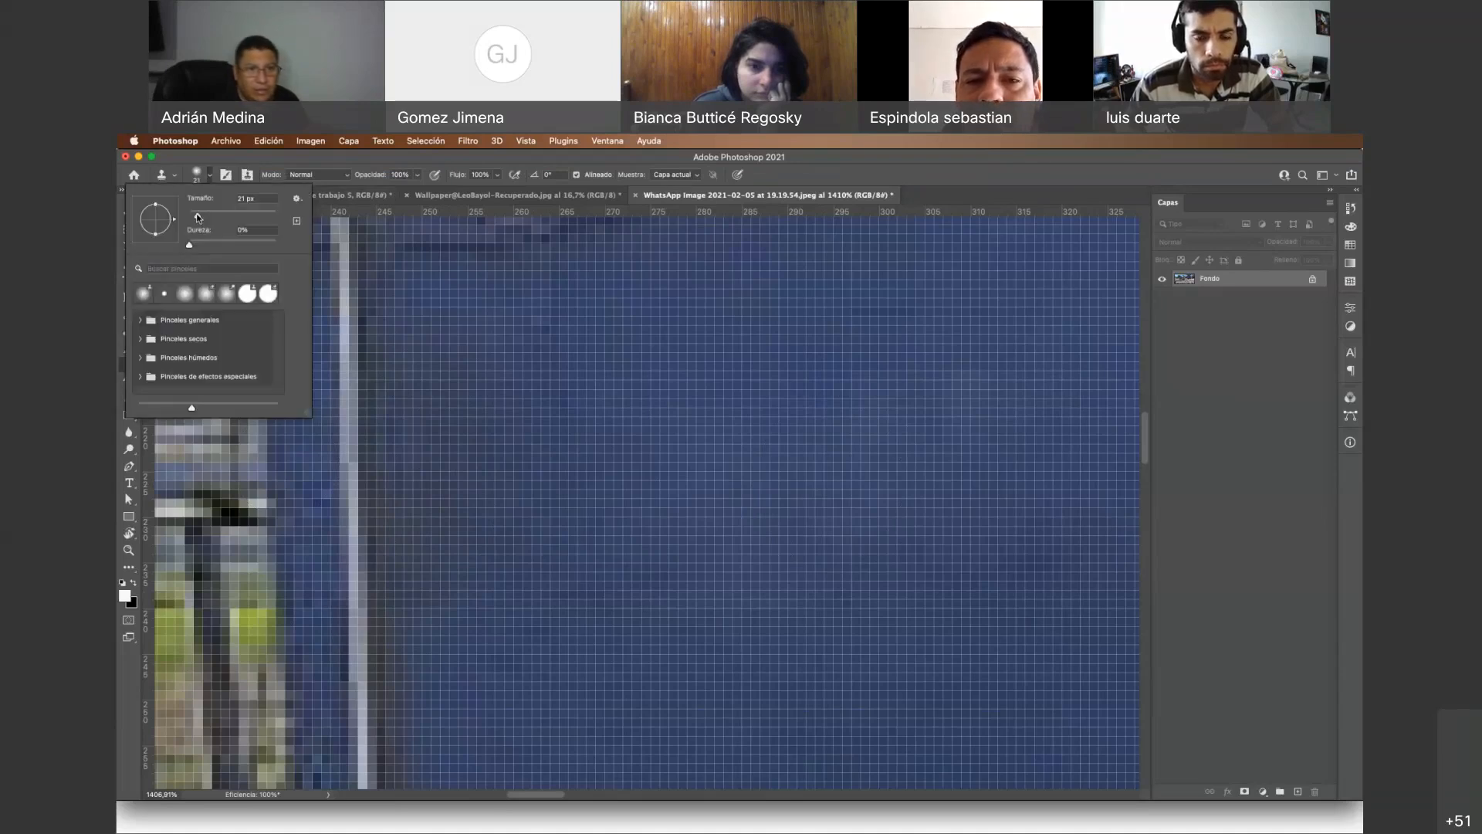
{"action": "left_click_drag", "start_coordinate": [197, 219], "coordinate": [193, 217]}
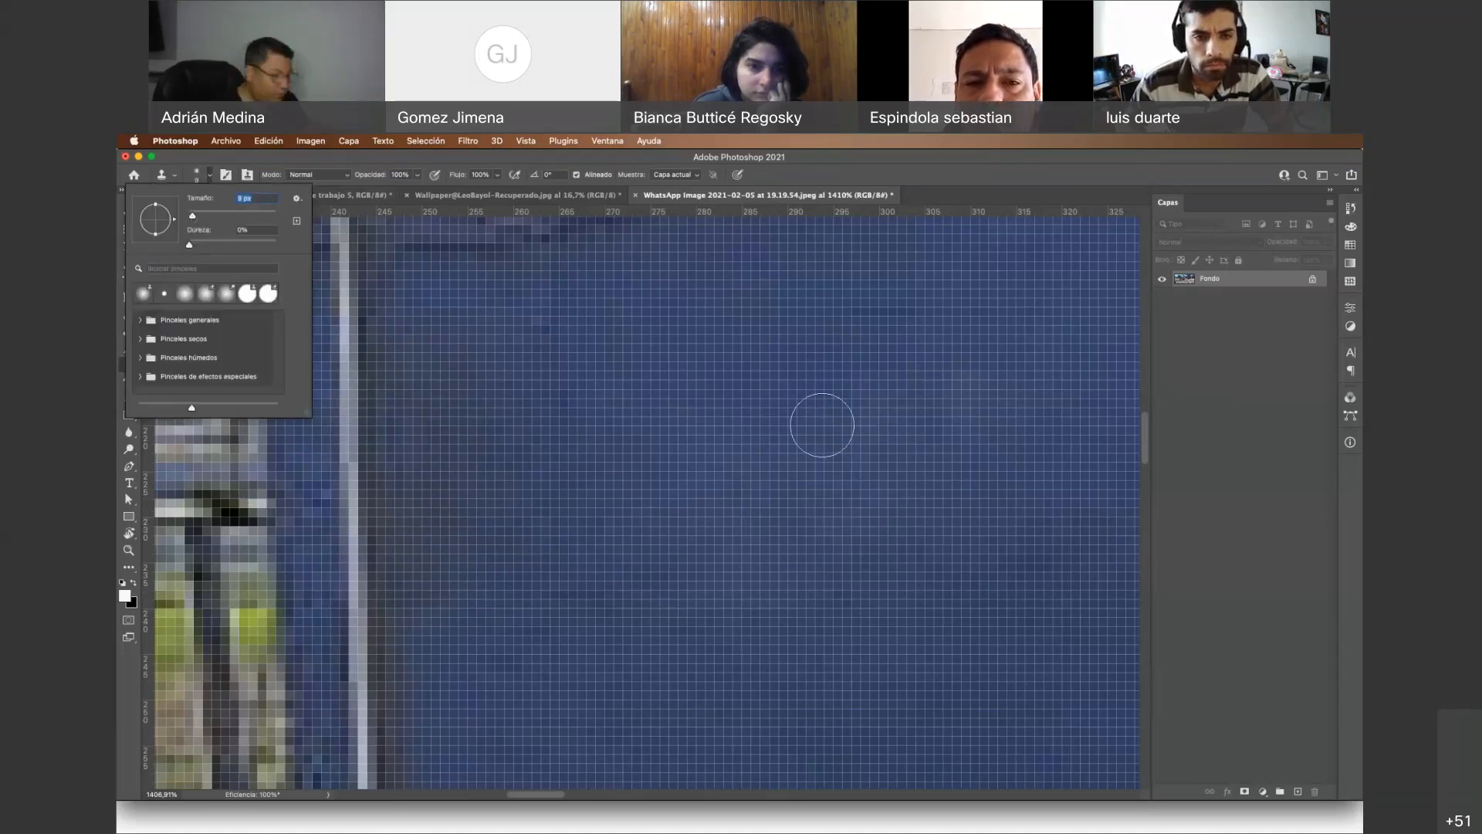
{"action": "left_click", "coordinate": [897, 428]}
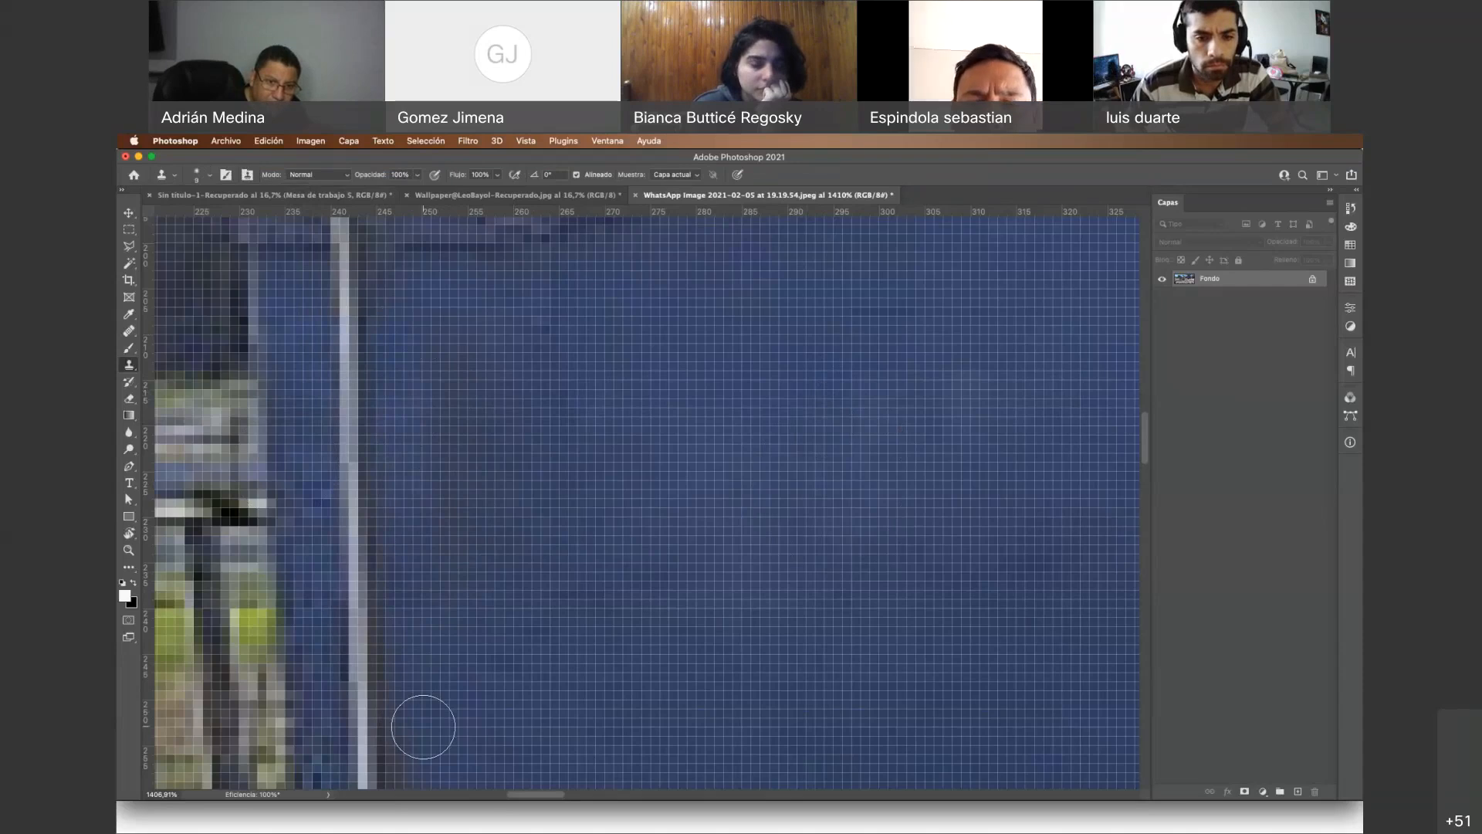
{"action": "left_click_drag", "start_coordinate": [462, 358], "coordinate": [503, 445]}
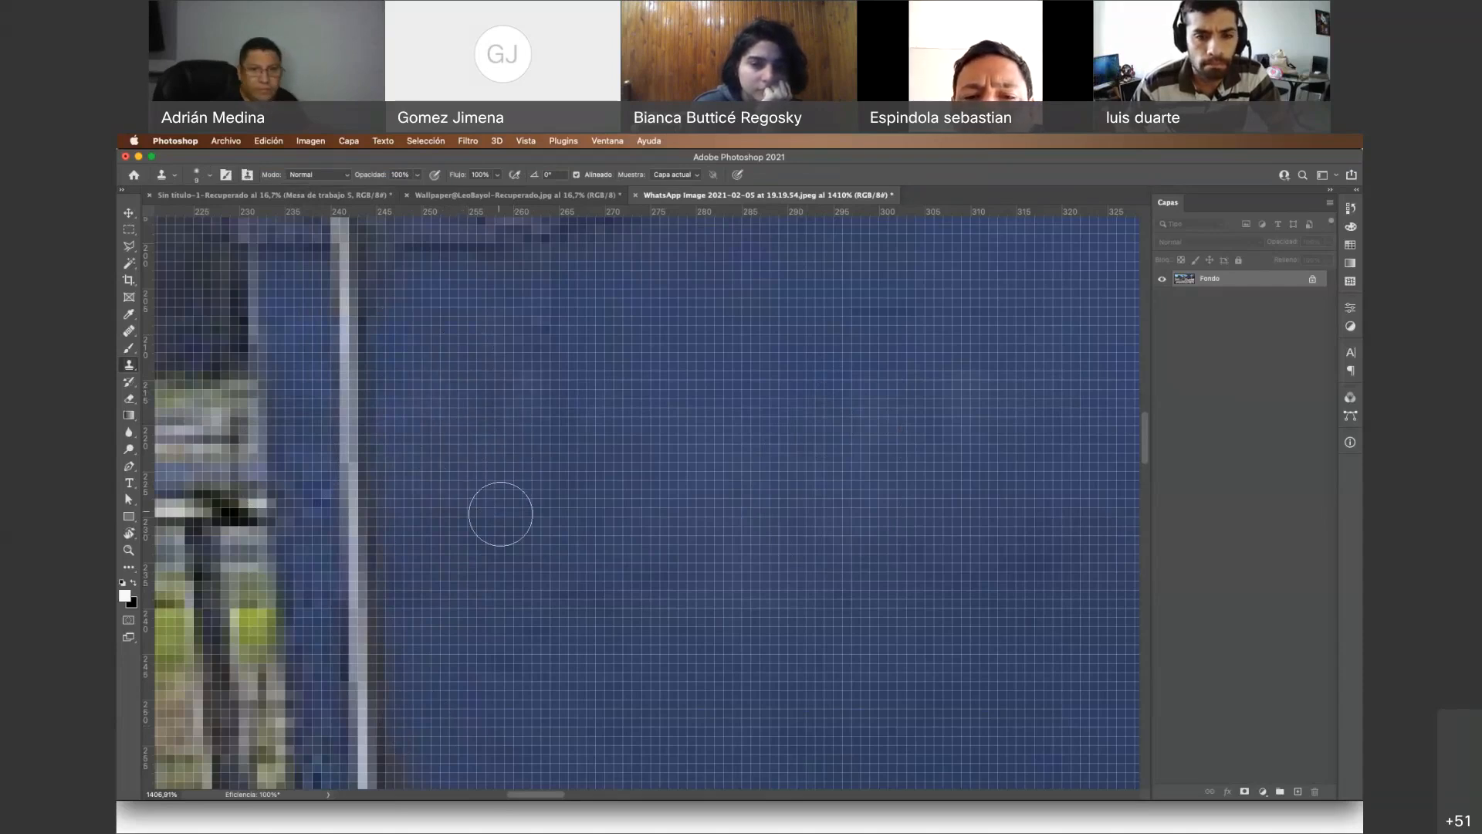
Clone wall colour along the pole's dark edge with the Clone Stamp, from the wall's base upward
{"action": "key", "text": "z"}
{"action": "left_click", "coordinate": [514, 494]}
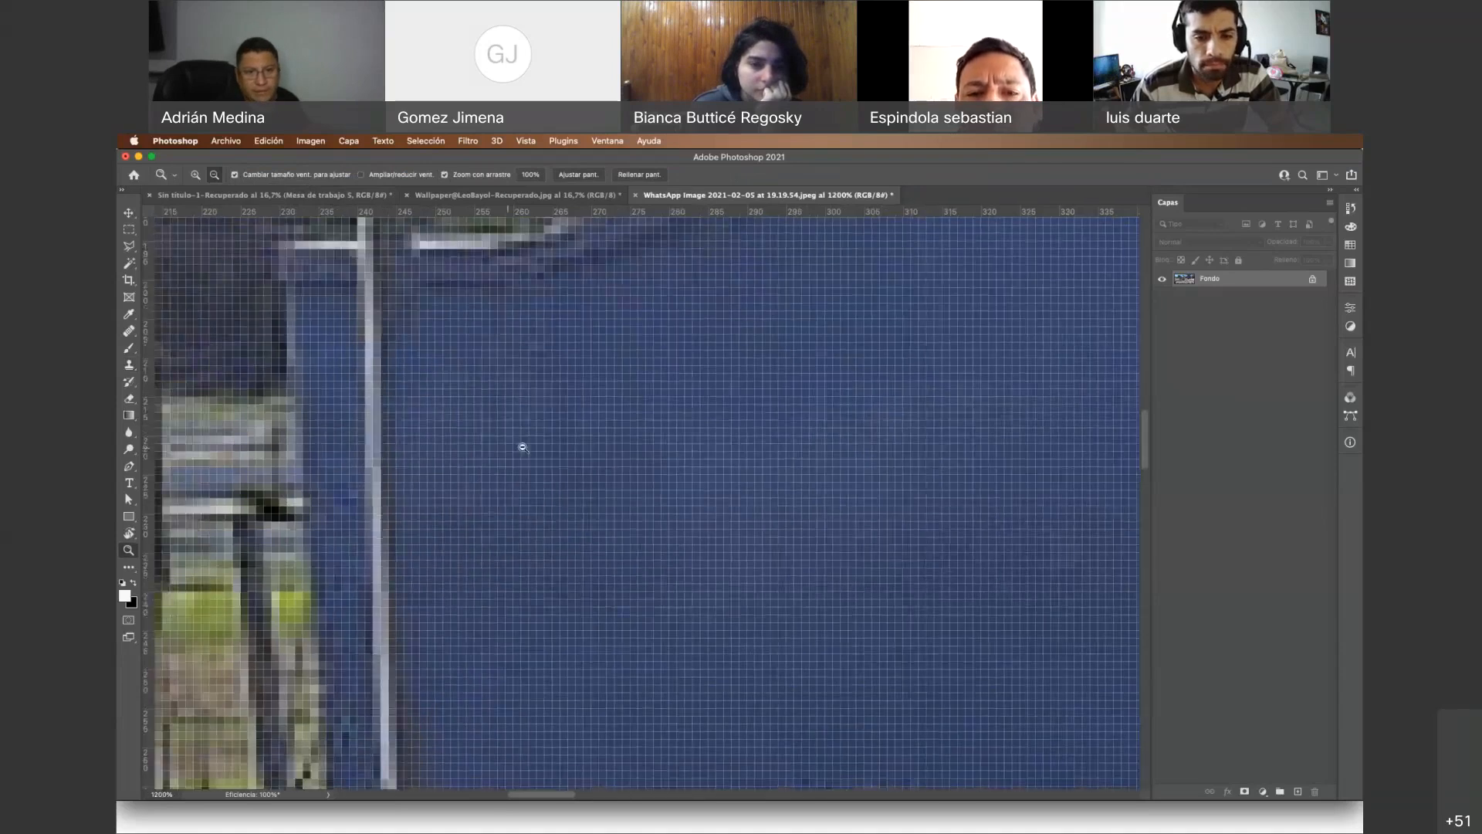
{"action": "left_click_drag", "start_coordinate": [523, 447], "coordinate": [466, 479]}
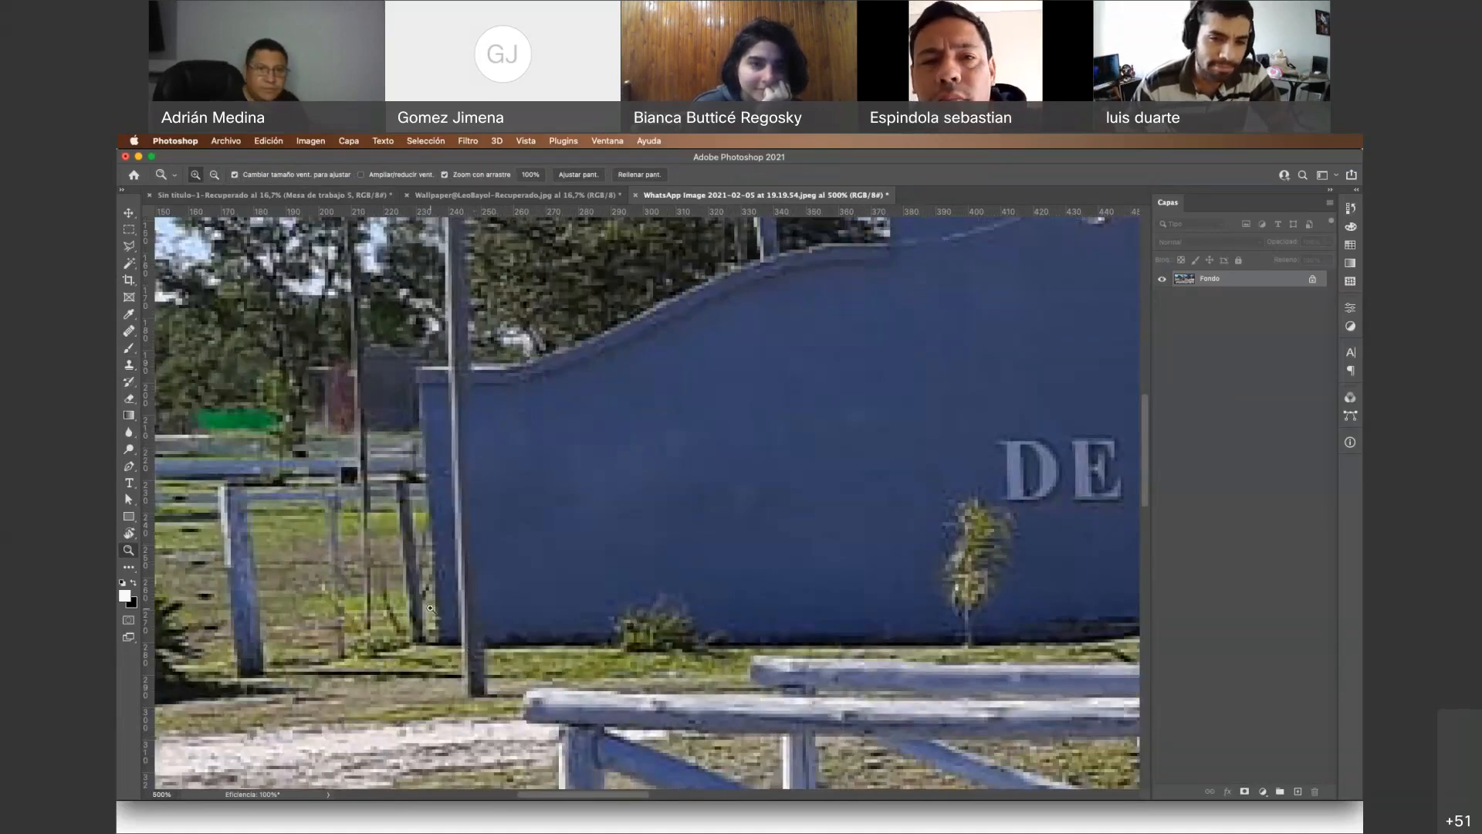
{"action": "scroll", "coordinate": [475, 450], "scroll_direction": "up", "scroll_amount": 3}
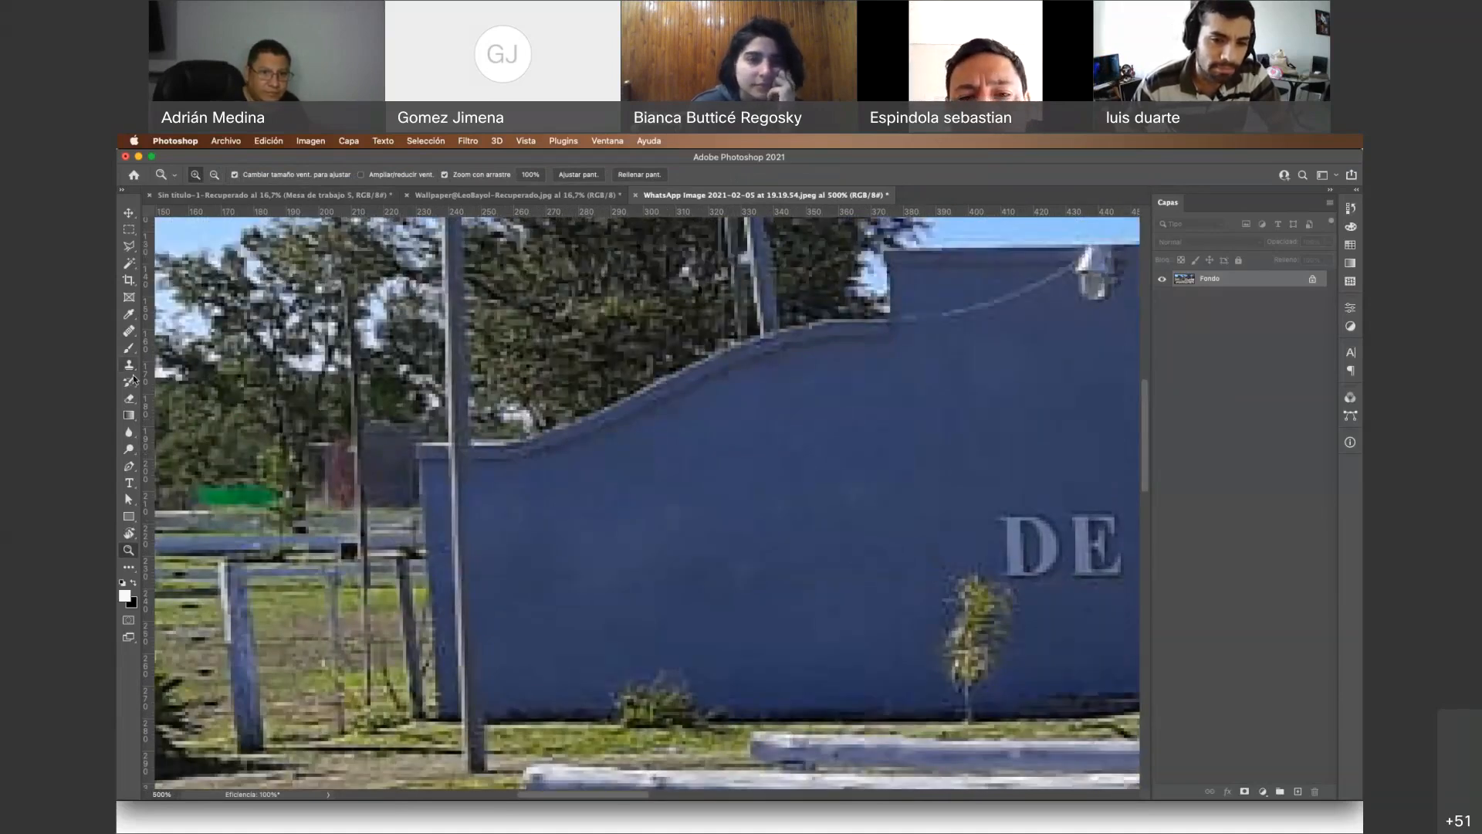
{"action": "key", "text": "s"}
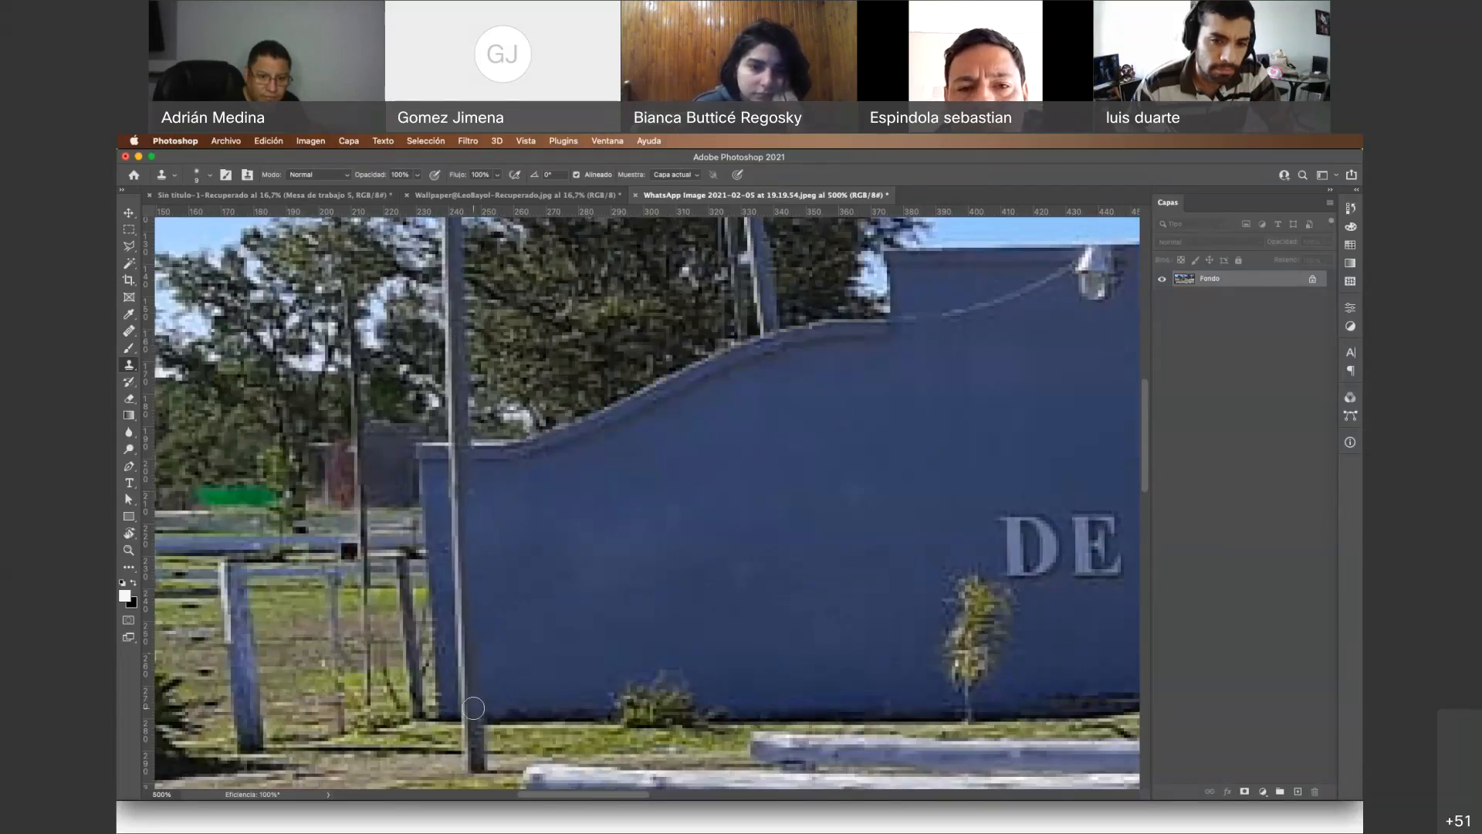
{"action": "left_click_drag", "start_coordinate": [473, 707], "coordinate": [471, 502]}
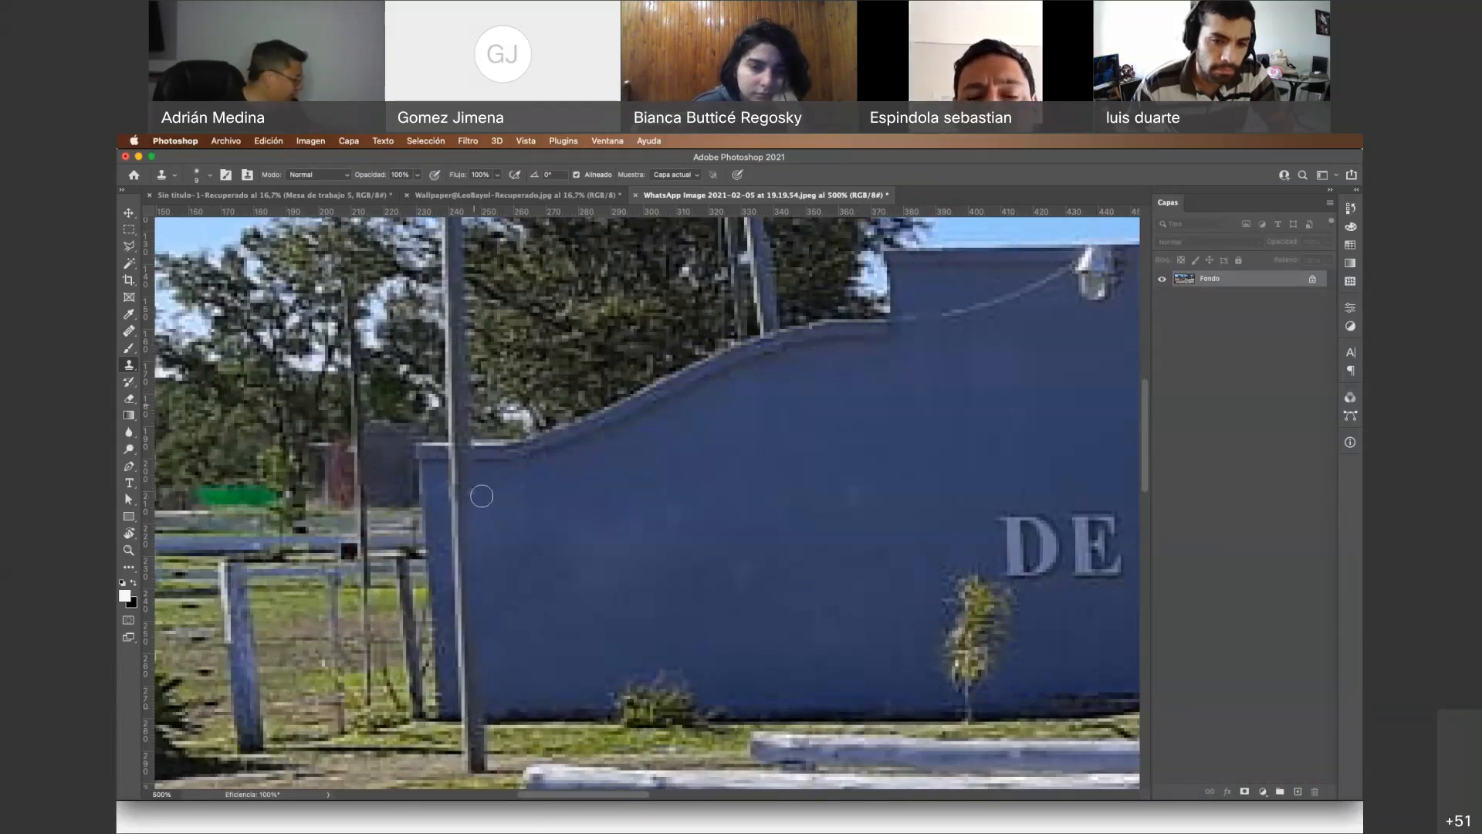
Even out the lighter patches on the blue wall beside the pole with the Healing Brush
{"action": "key", "text": "z"}
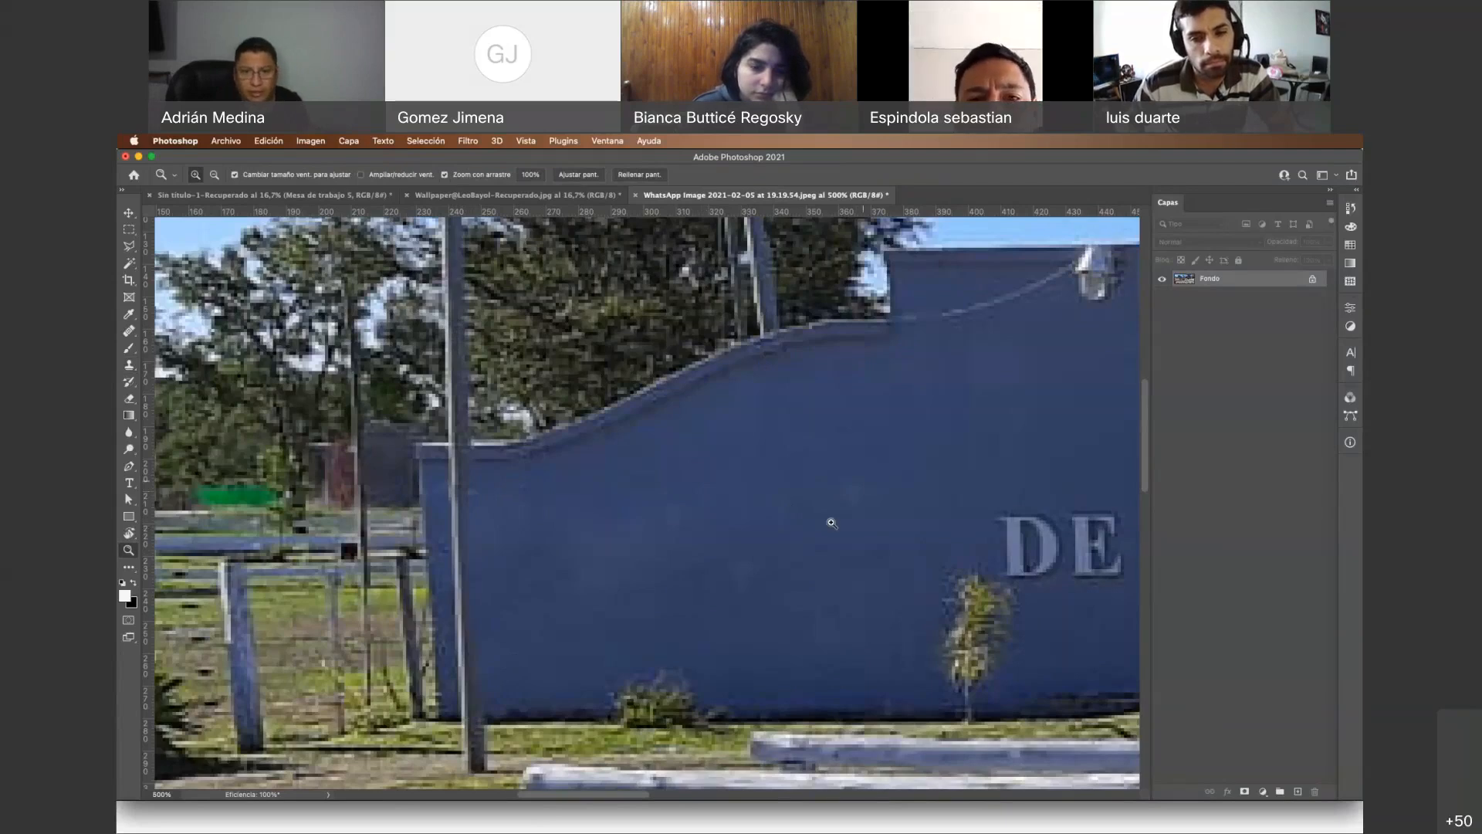
{"action": "scroll", "coordinate": [720, 462], "scroll_direction": "right", "scroll_amount": 5}
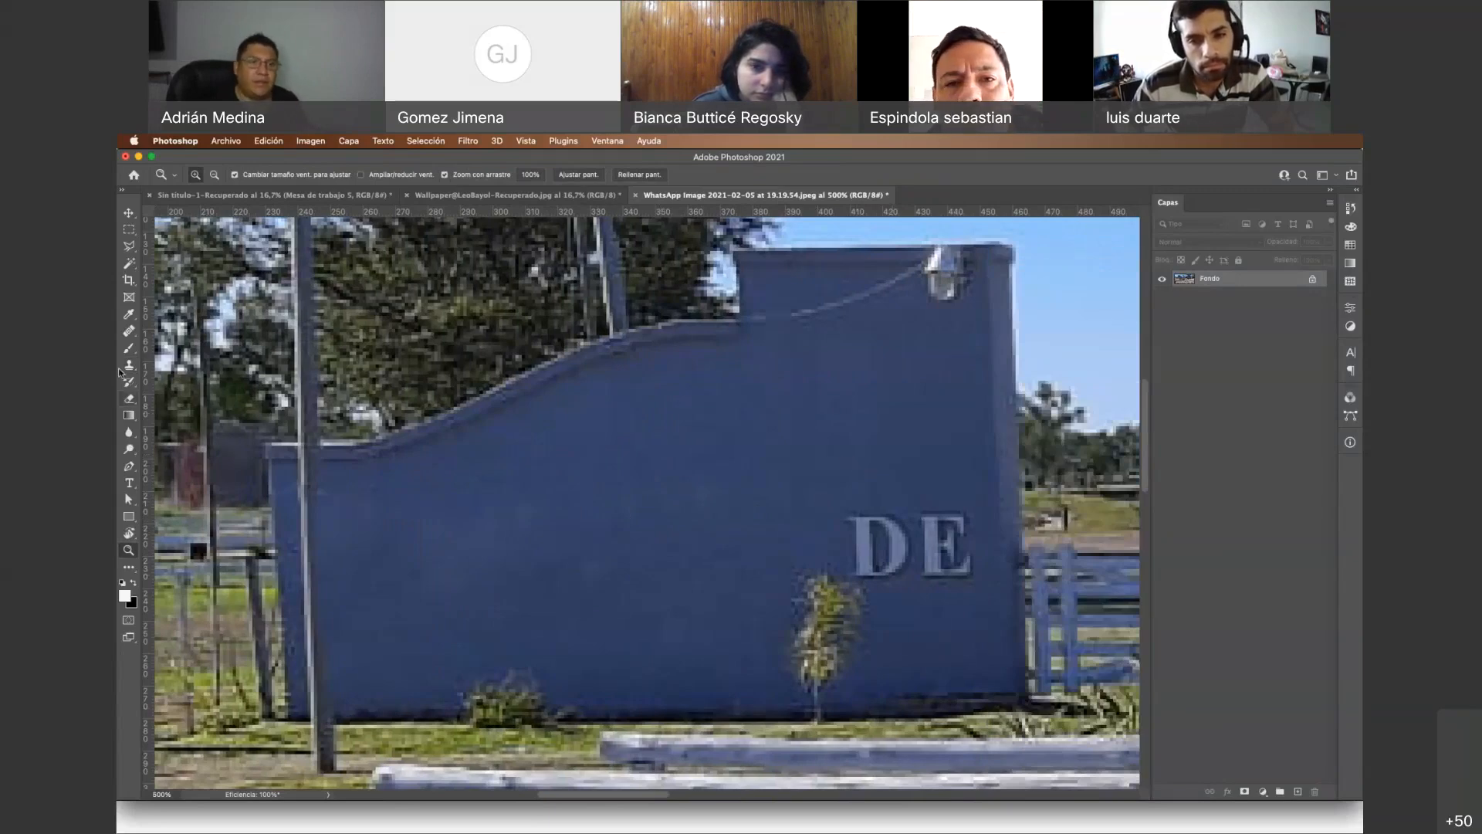
{"action": "left_click", "coordinate": [129, 331]}
{"action": "left_click", "coordinate": [840, 423]}
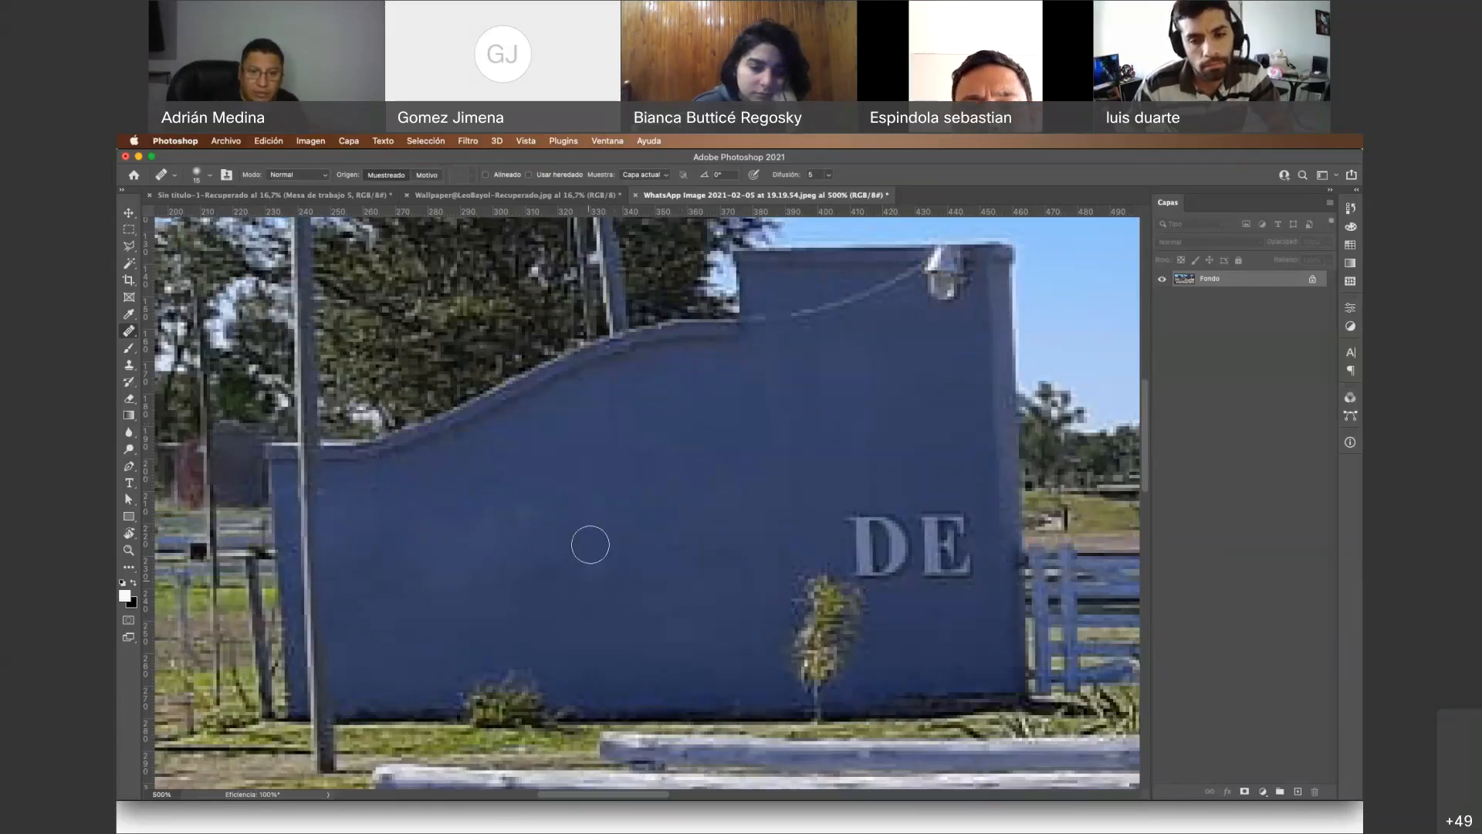
{"action": "left_click", "coordinate": [510, 534]}
{"action": "mouse_move", "coordinate": [510, 534]}
{"action": "left_mouse_down"}
{"action": "mouse_move", "coordinate": [473, 574]}
{"action": "mouse_move", "coordinate": [469, 560]}
{"action": "left_mouse_up"}
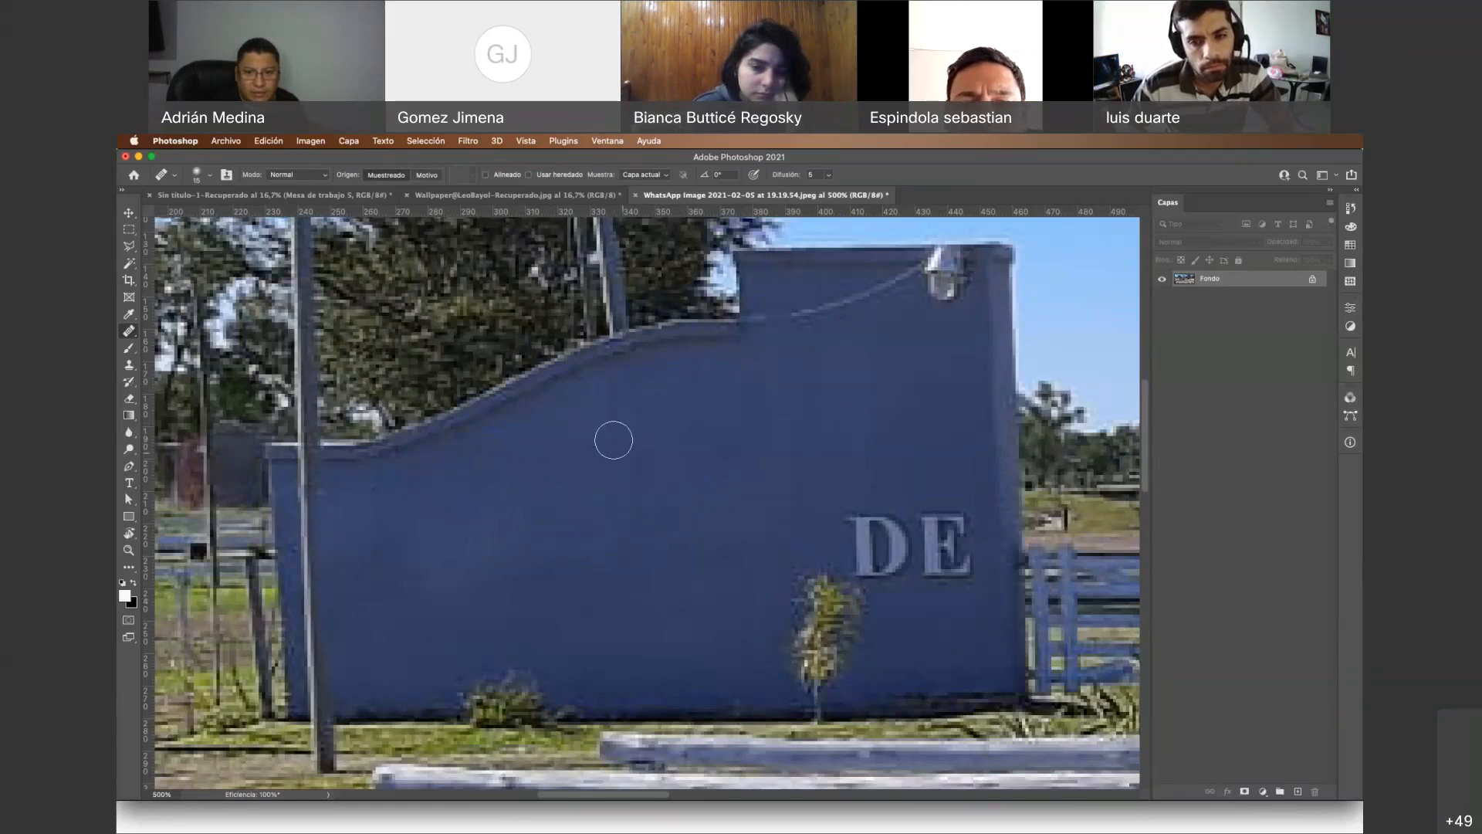
Sample a clean area of the blue wall and paint away the letters DE with the Healing Brush
{"action": "left_click", "coordinate": [660, 445], "text": "alt"}
{"action": "mouse_move", "coordinate": [956, 540]}
{"action": "left_mouse_down"}
{"action": "mouse_move", "coordinate": [960, 579]}
{"action": "mouse_move", "coordinate": [942, 522]}
{"action": "mouse_move", "coordinate": [936, 589]}
{"action": "left_mouse_up"}
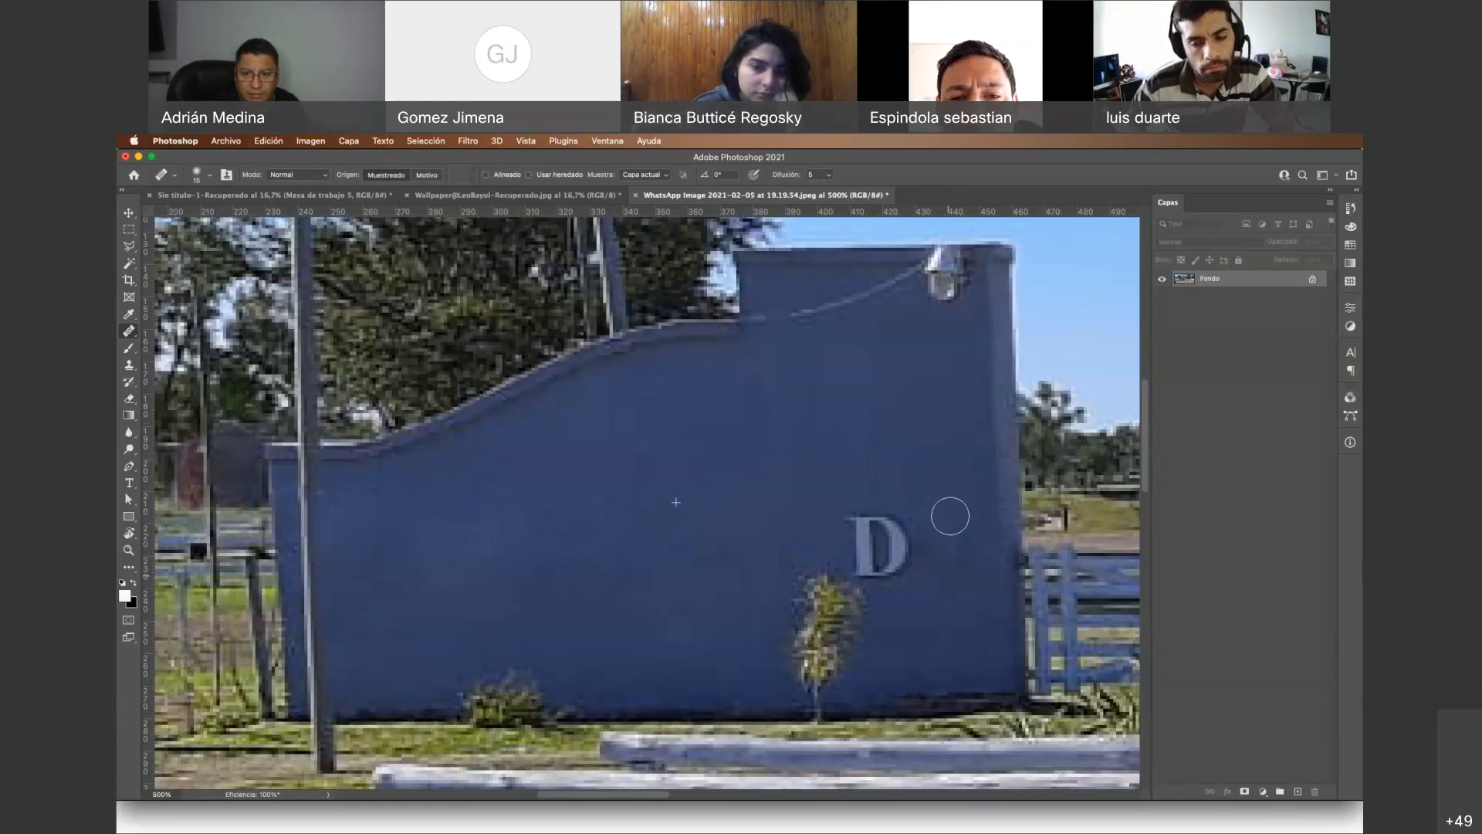
{"action": "mouse_move", "coordinate": [863, 532]}
{"action": "left_mouse_down"}
{"action": "mouse_move", "coordinate": [887, 540]}
{"action": "mouse_move", "coordinate": [883, 569]}
{"action": "mouse_move", "coordinate": [870, 560]}
{"action": "mouse_move", "coordinate": [962, 516]}
{"action": "left_mouse_up"}
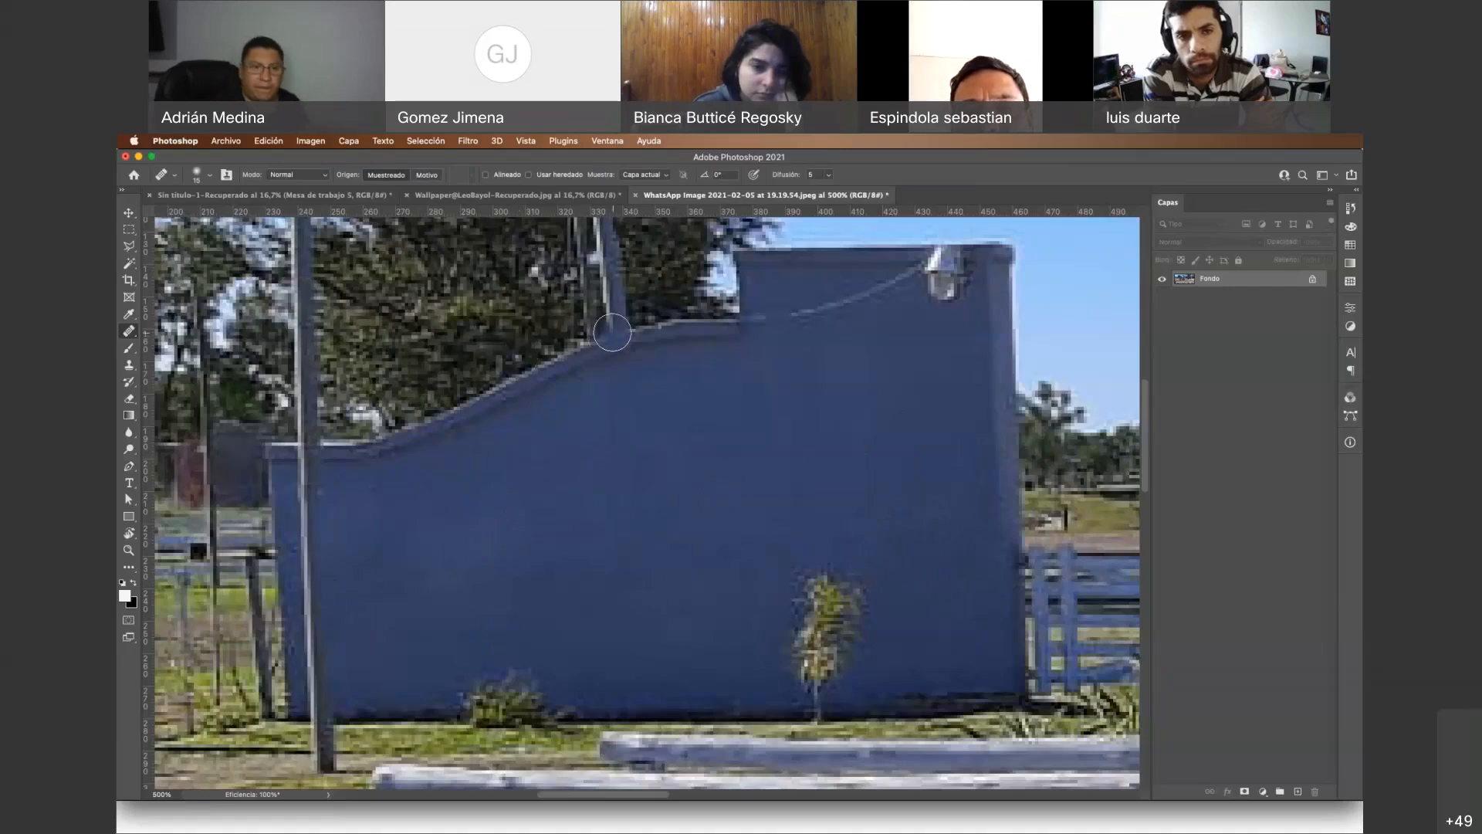
Show the Red Eye tool (Pincel de ojos rojos), return to the Healing Brush, and switch to the Brush tool
{"action": "left_click", "coordinate": [129, 330]}
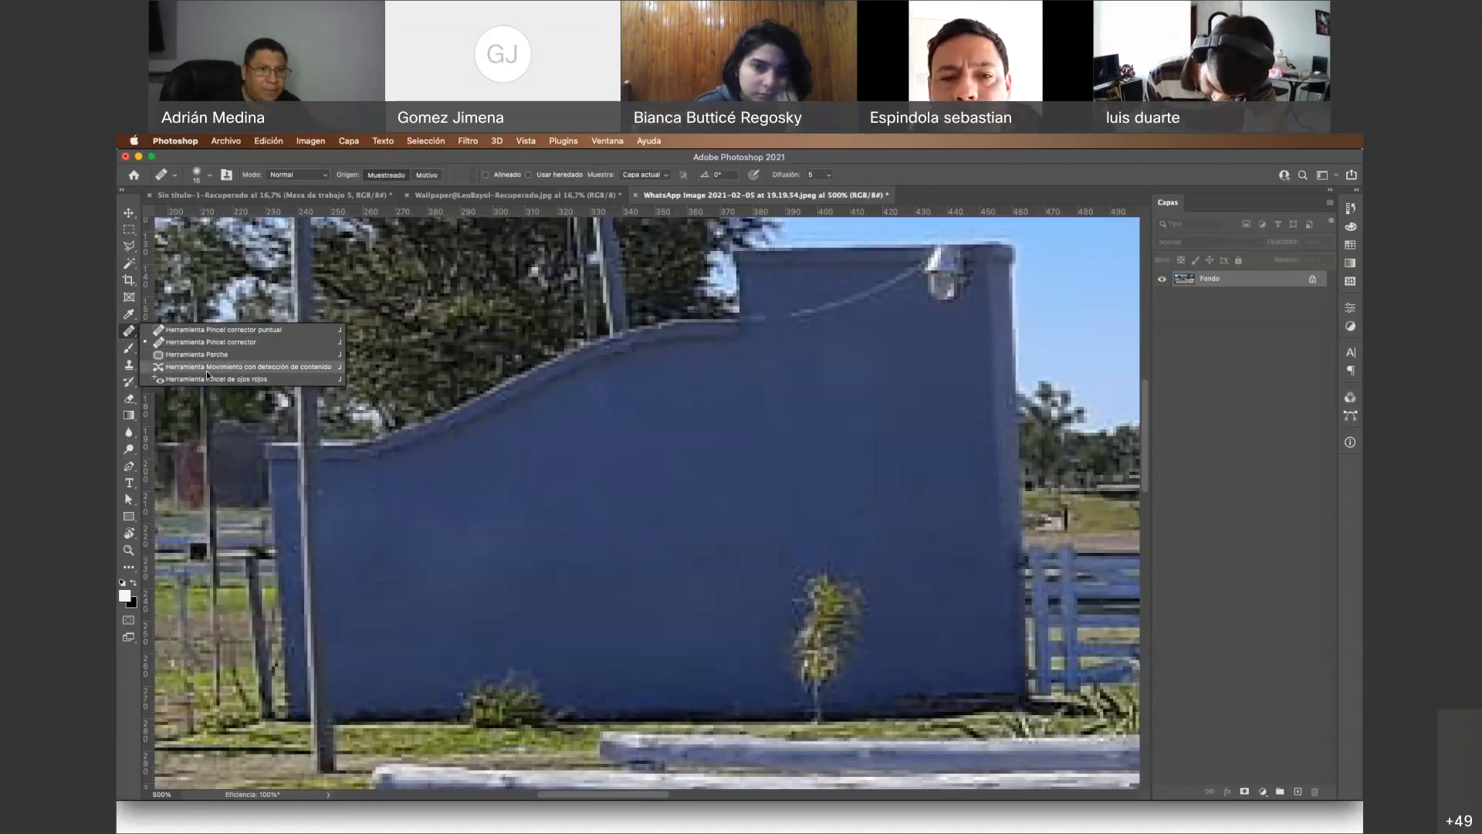
{"action": "left_click", "coordinate": [248, 378]}
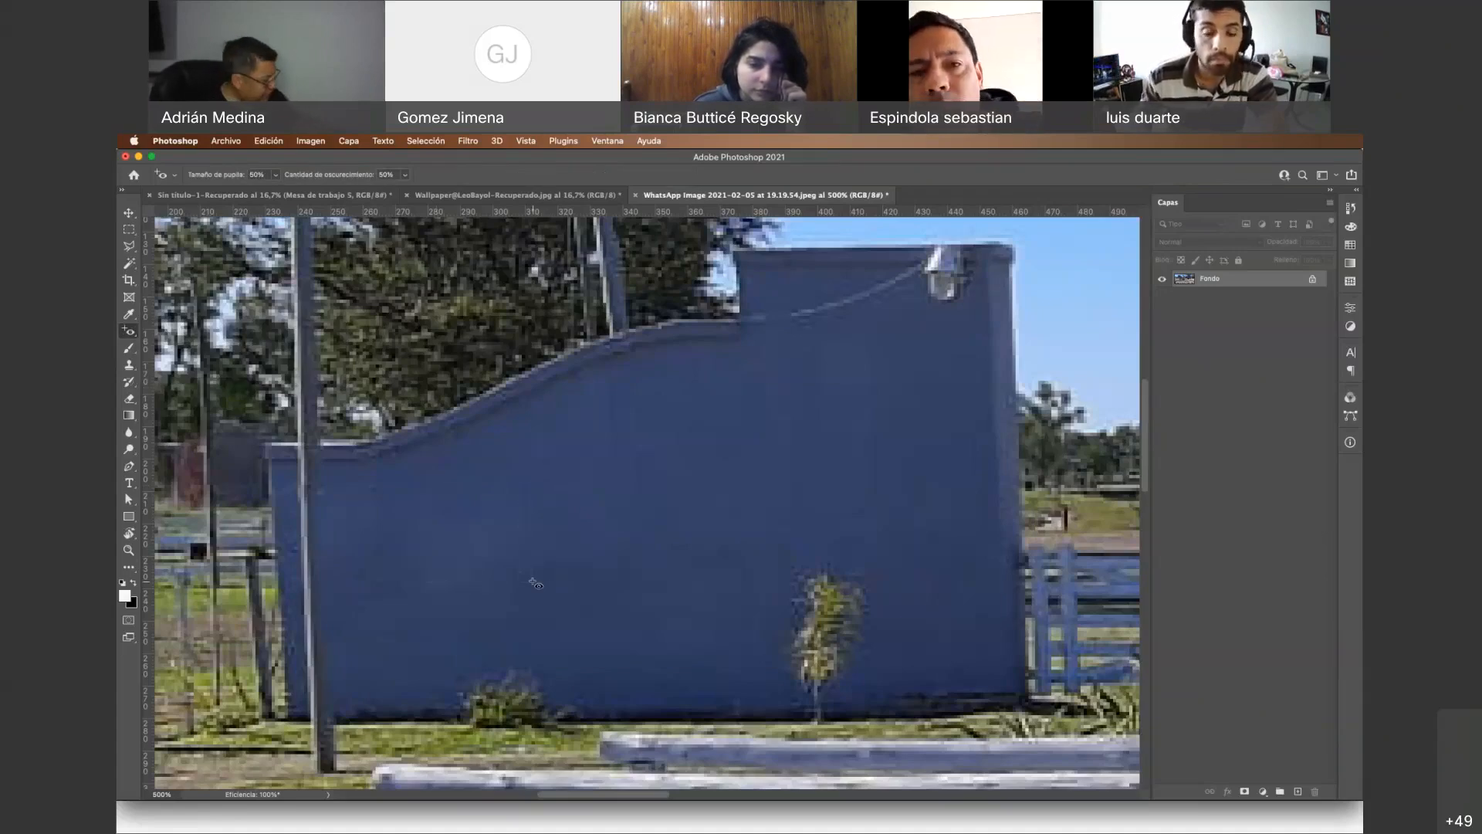
{"action": "right_click", "coordinate": [128, 331]}
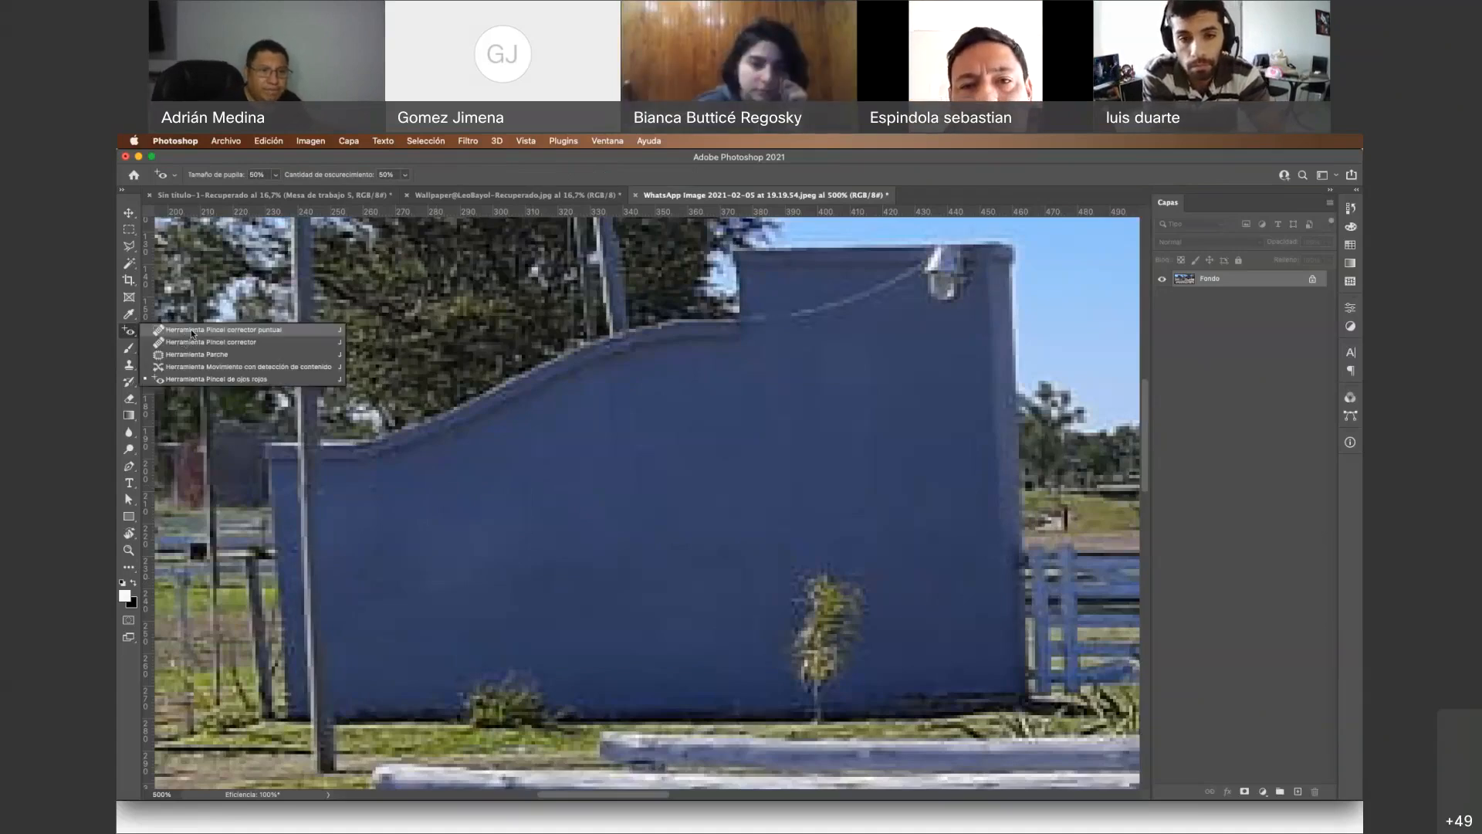
{"action": "left_click", "coordinate": [190, 342]}
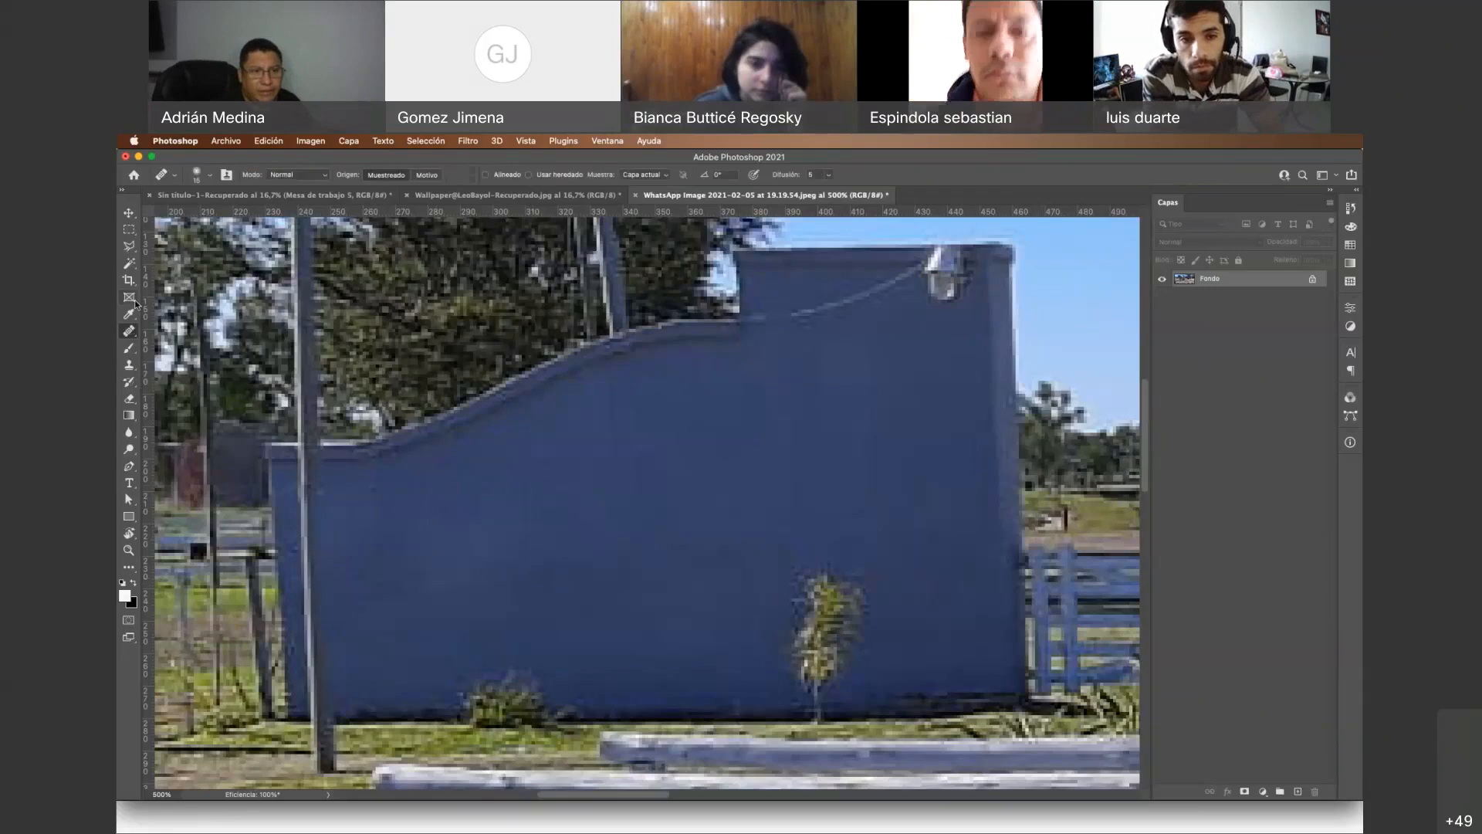
{"action": "left_click", "coordinate": [129, 349]}
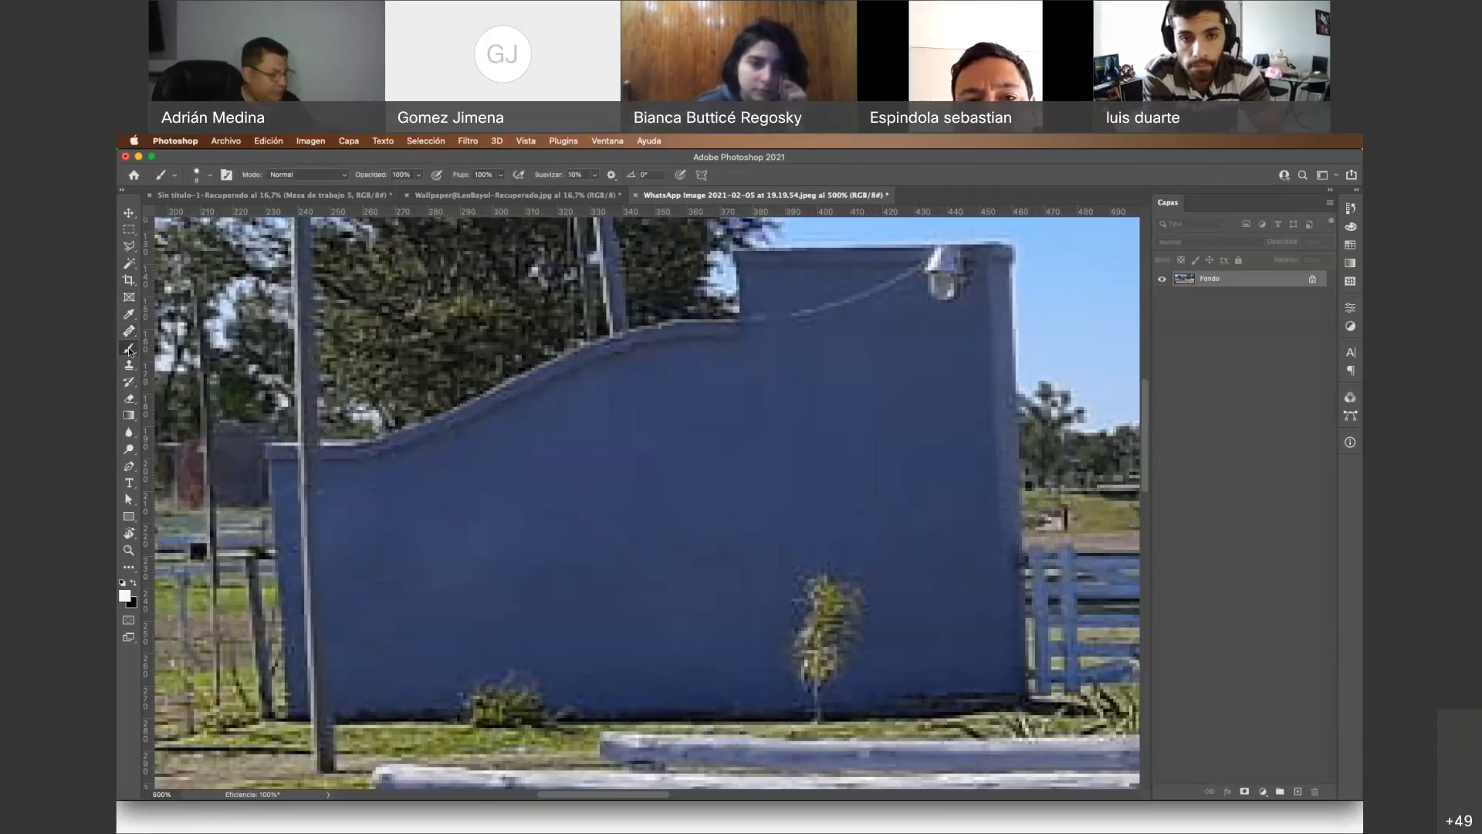
Switch to the Pencil tool (Herramienta Lápiz) to show its options, and return to the Brush tool
{"action": "right_click", "coordinate": [129, 349]}
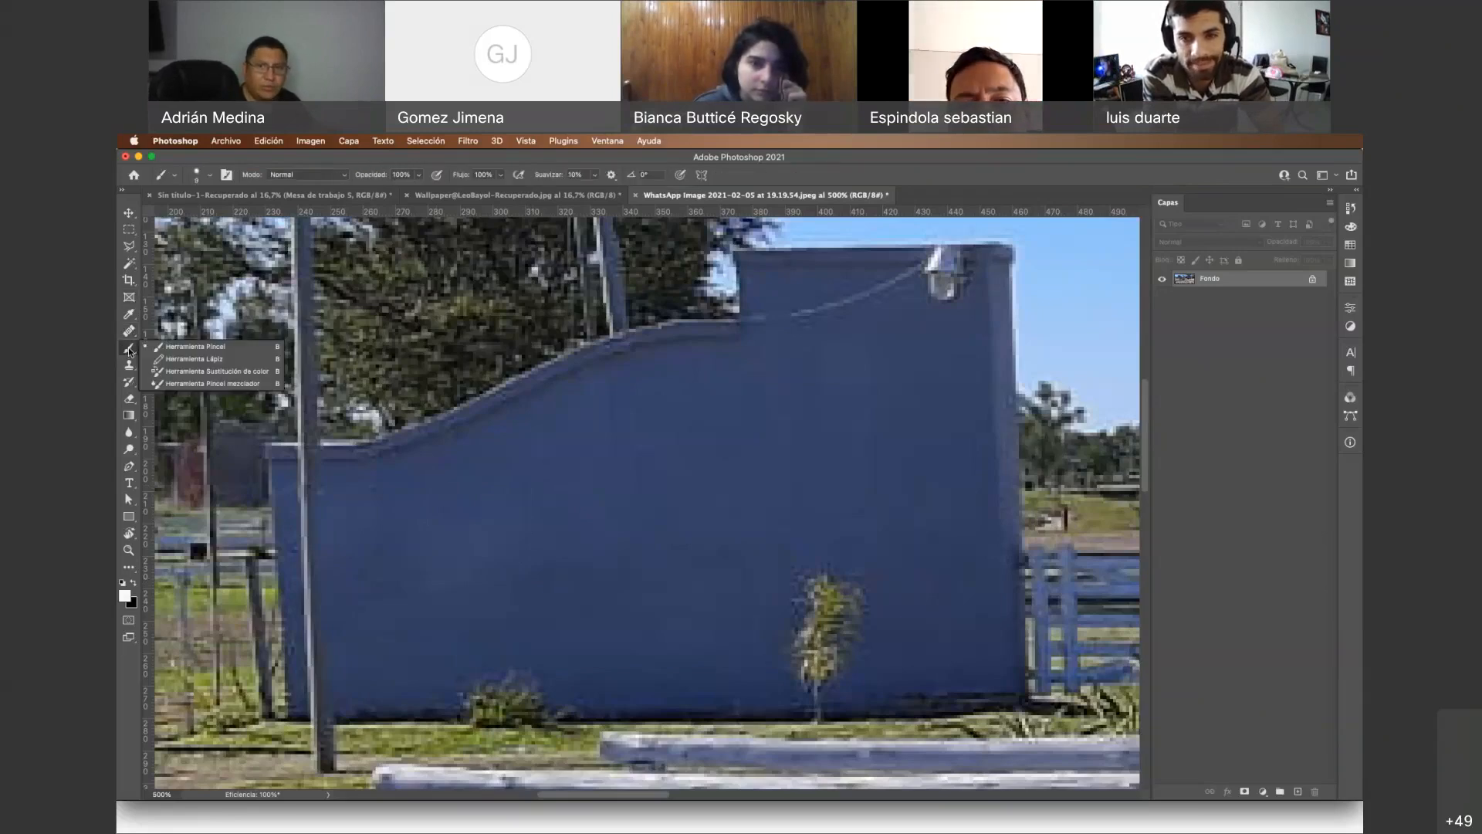
{"action": "left_click", "coordinate": [179, 357]}
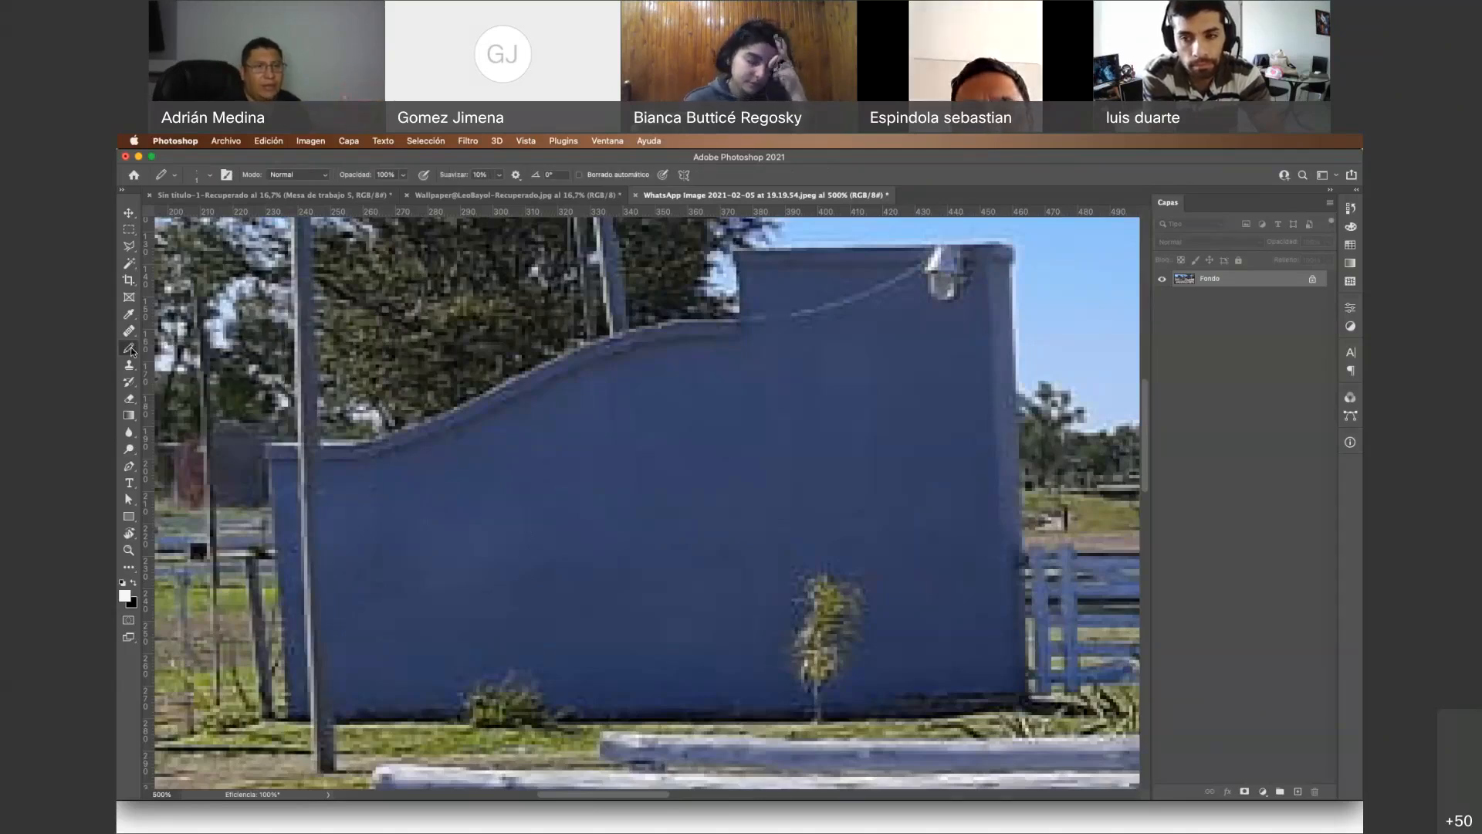
{"action": "right_click", "coordinate": [131, 351]}
{"action": "left_click", "coordinate": [177, 343]}
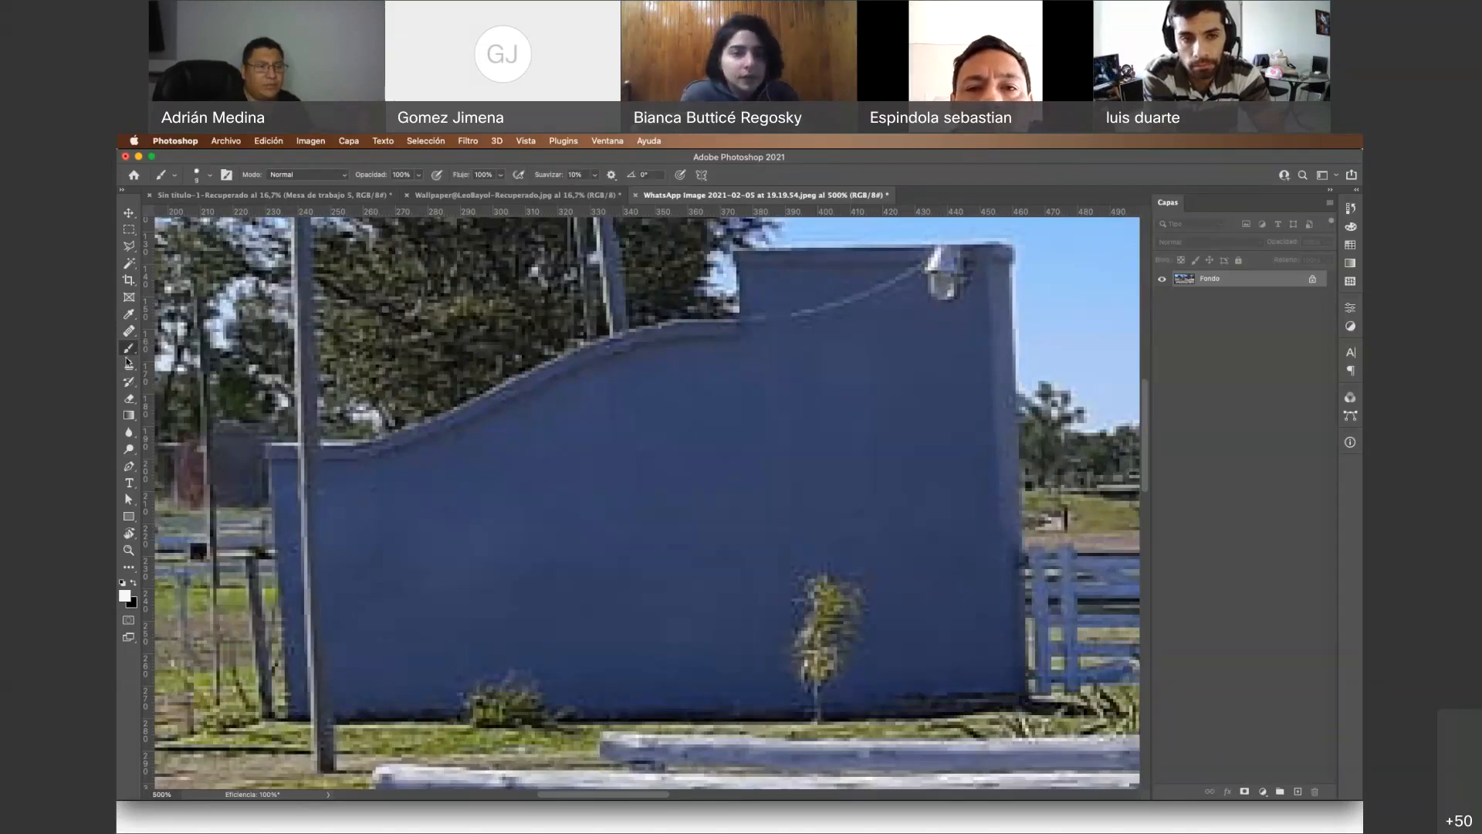
Paint the green leaf pattern over the blue wall and the adjoining fence with the Pattern Stamp tool (Tampón de motivo)
{"action": "left_click", "coordinate": [129, 364]}
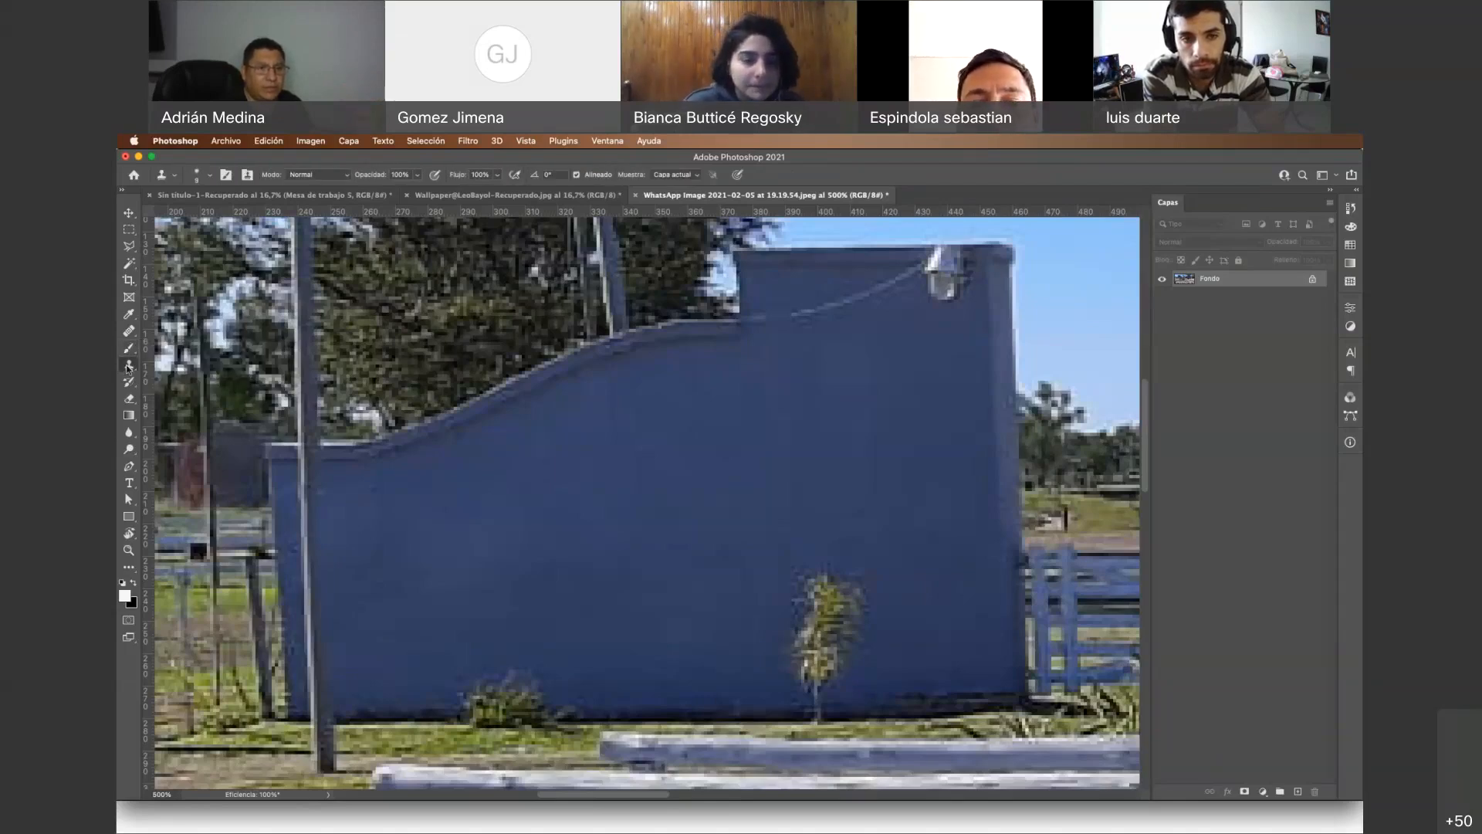
{"action": "right_click", "coordinate": [129, 367]}
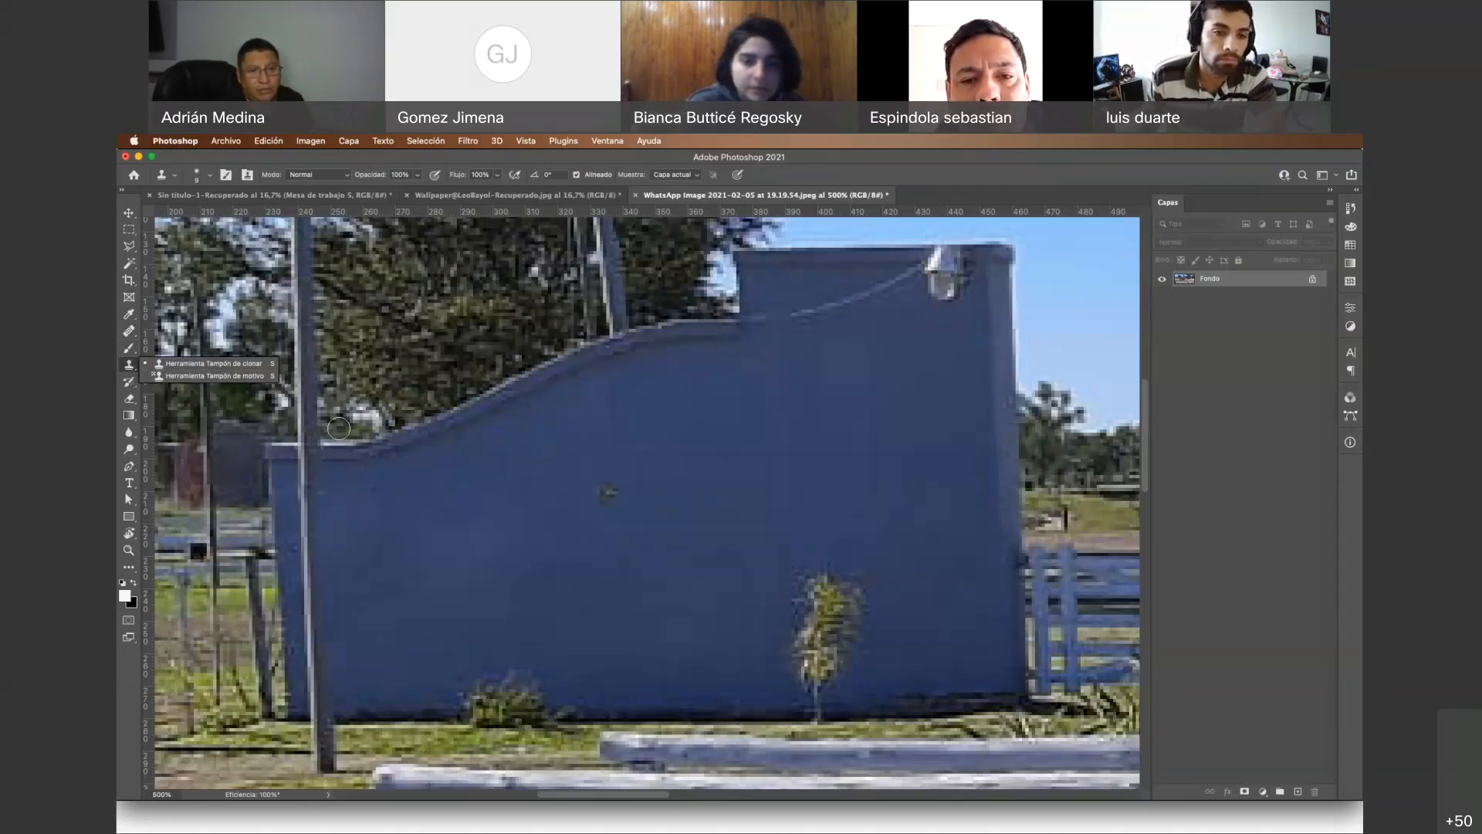
{"action": "left_click", "coordinate": [173, 377]}
{"action": "mouse_move", "coordinate": [602, 529]}
{"action": "left_mouse_down"}
{"action": "mouse_move", "coordinate": [710, 485]}
{"action": "mouse_move", "coordinate": [618, 570]}
{"action": "mouse_move", "coordinate": [707, 509]}
{"action": "mouse_move", "coordinate": [625, 573]}
{"action": "mouse_move", "coordinate": [580, 516]}
{"action": "mouse_move", "coordinate": [664, 390]}
{"action": "mouse_move", "coordinate": [719, 423]}
{"action": "mouse_move", "coordinate": [798, 539]}
{"action": "left_mouse_up"}
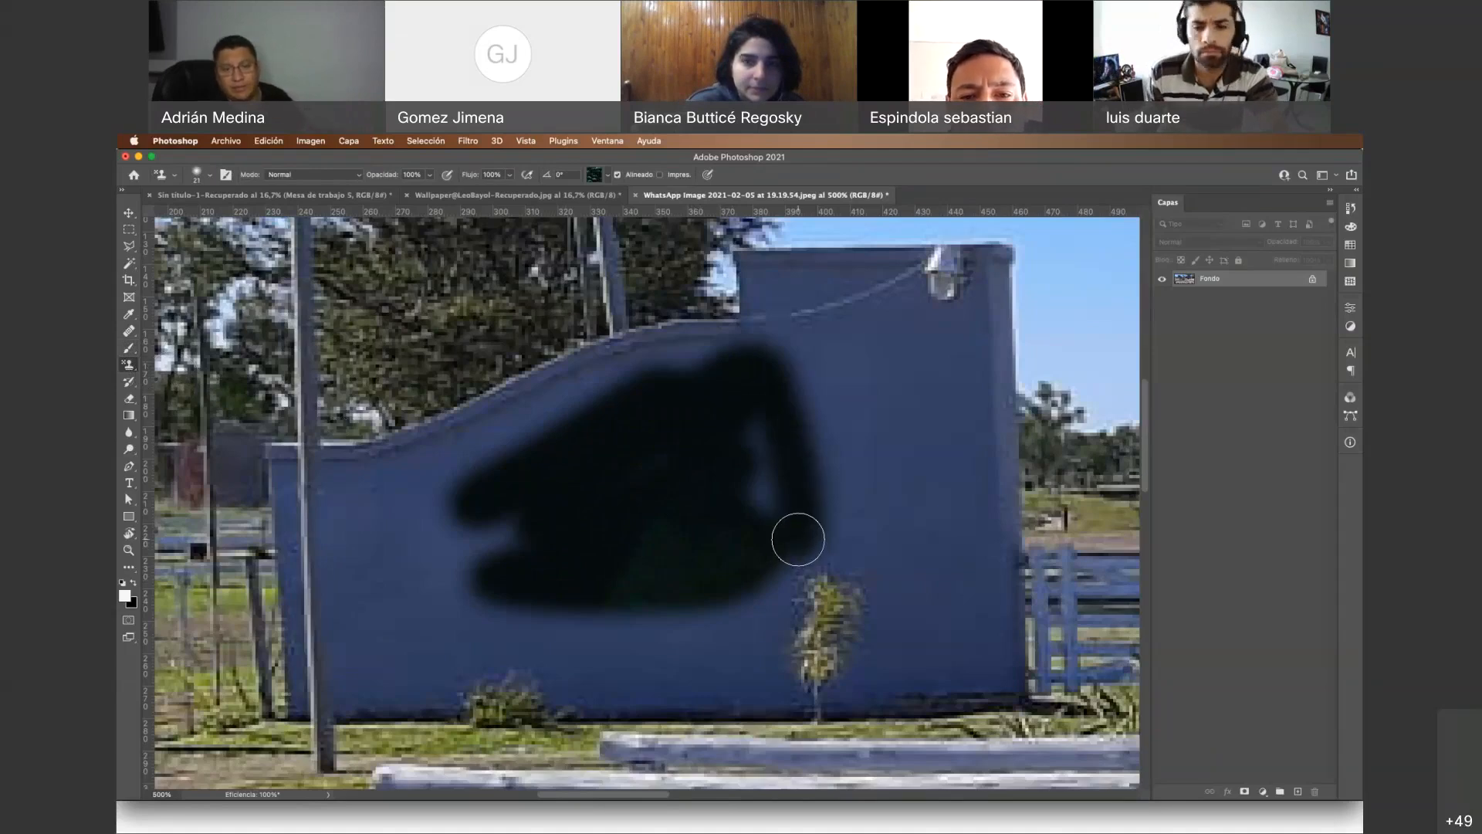
{"action": "mouse_move", "coordinate": [772, 594]}
{"action": "left_mouse_down"}
{"action": "mouse_move", "coordinate": [828, 686]}
{"action": "mouse_move", "coordinate": [811, 698]}
{"action": "mouse_move", "coordinate": [906, 622]}
{"action": "mouse_move", "coordinate": [966, 685]}
{"action": "mouse_move", "coordinate": [871, 589]}
{"action": "mouse_move", "coordinate": [1081, 324]}
{"action": "mouse_move", "coordinate": [843, 513]}
{"action": "mouse_move", "coordinate": [949, 599]}
{"action": "mouse_move", "coordinate": [884, 683]}
{"action": "mouse_move", "coordinate": [1081, 712]}
{"action": "mouse_move", "coordinate": [752, 460]}
{"action": "mouse_move", "coordinate": [883, 331]}
{"action": "left_mouse_up"}
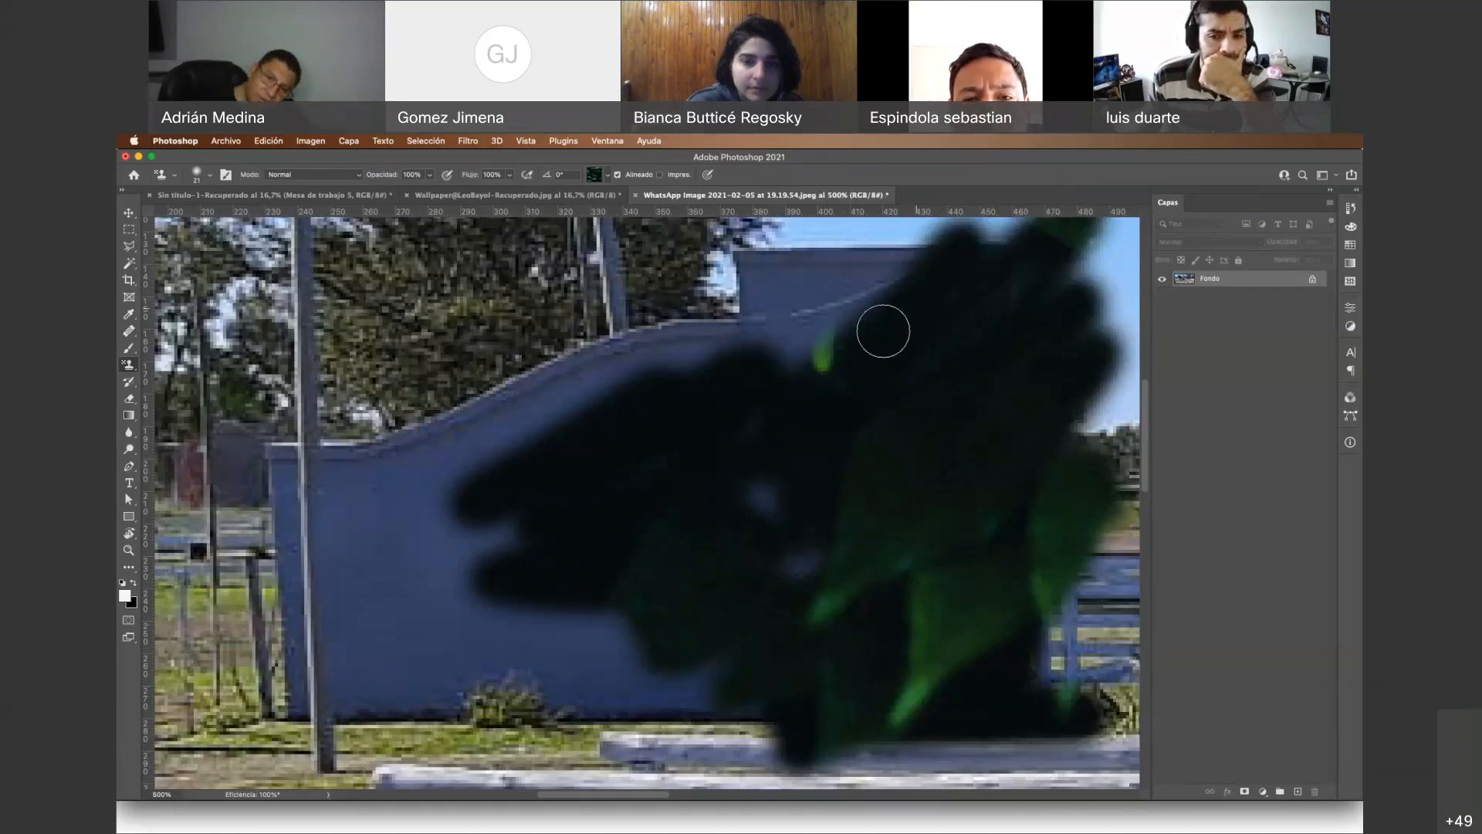
{"action": "scroll", "coordinate": [834, 510], "scroll_direction": "down", "scroll_amount": 2}
{"action": "scroll", "coordinate": [834, 510], "scroll_direction": "right", "scroll_amount": 8}
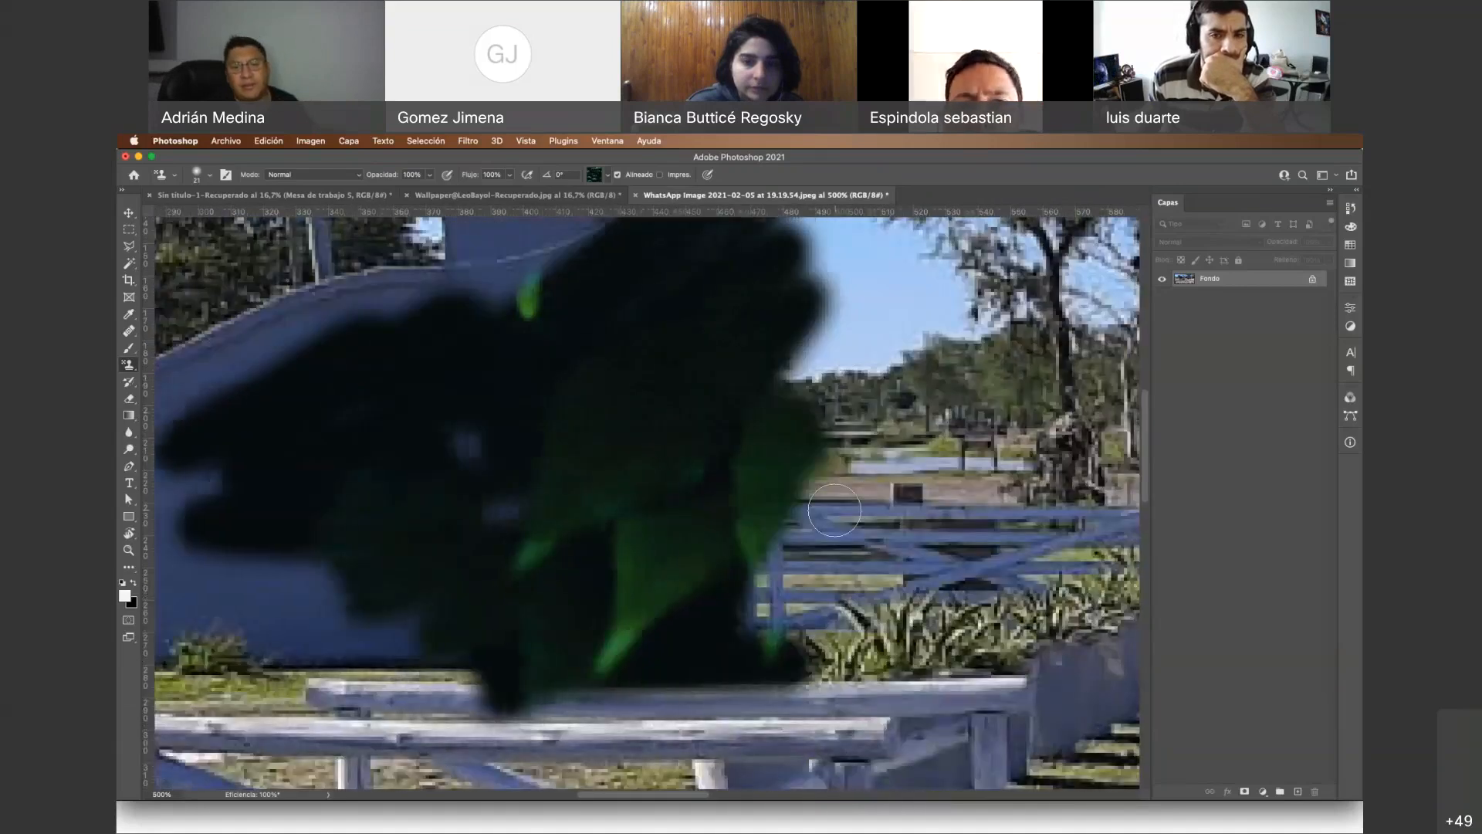
{"action": "mouse_move", "coordinate": [857, 394]}
{"action": "left_mouse_down"}
{"action": "mouse_move", "coordinate": [711, 619]}
{"action": "mouse_move", "coordinate": [869, 587]}
{"action": "mouse_move", "coordinate": [747, 645]}
{"action": "mouse_move", "coordinate": [768, 523]}
{"action": "mouse_move", "coordinate": [1043, 386]}
{"action": "mouse_move", "coordinate": [980, 304]}
{"action": "mouse_move", "coordinate": [744, 322]}
{"action": "left_mouse_up"}
{"action": "scroll", "coordinate": [751, 321], "scroll_direction": "left", "scroll_amount": 2}
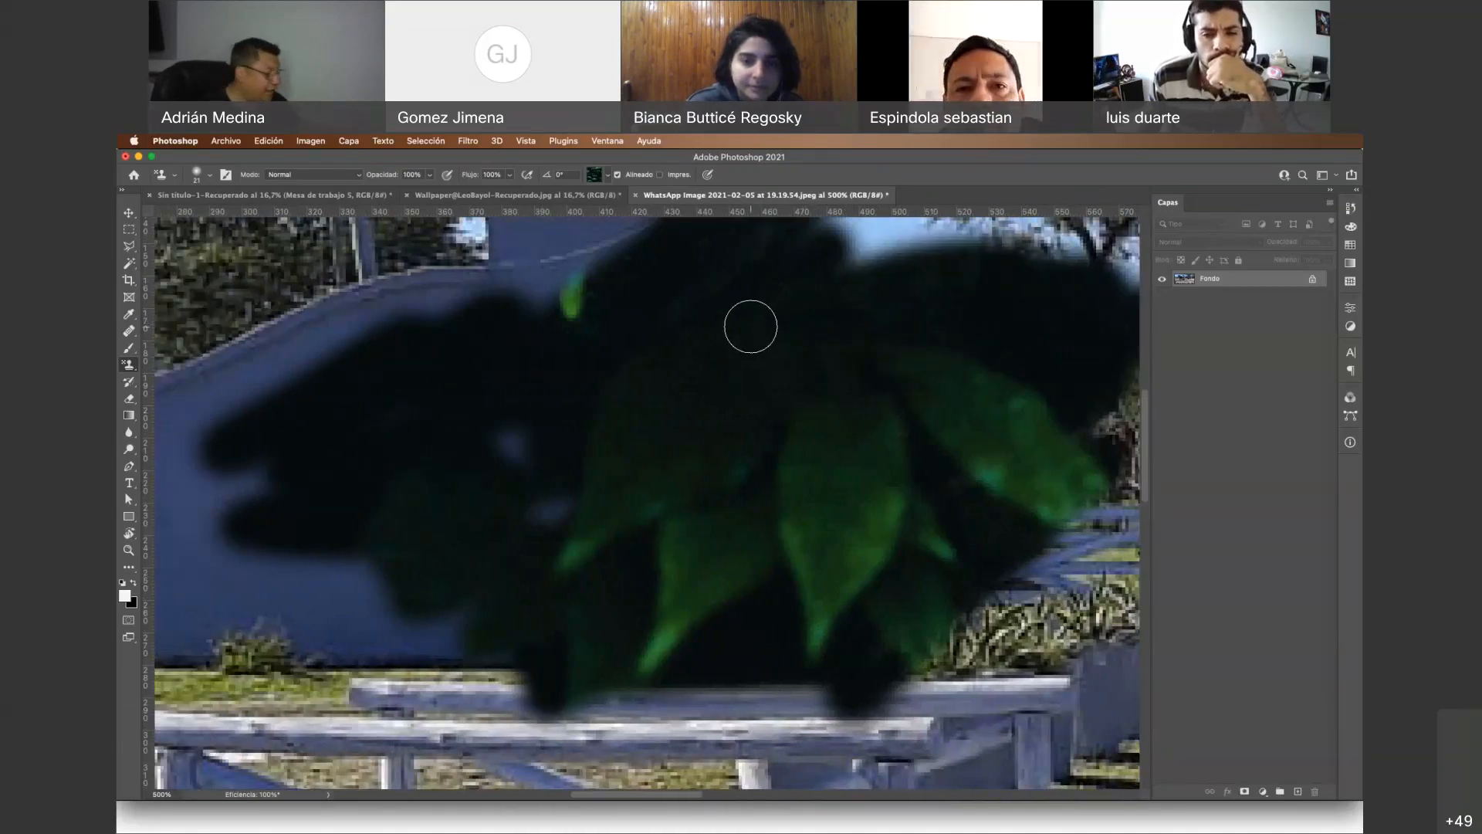
Undo all the leaf-pattern strokes on the wall and fence
{"action": "key", "text": "super+z"}
{"action": "key", "text": "super+z"}
{"action": "key", "text": "super+z"}
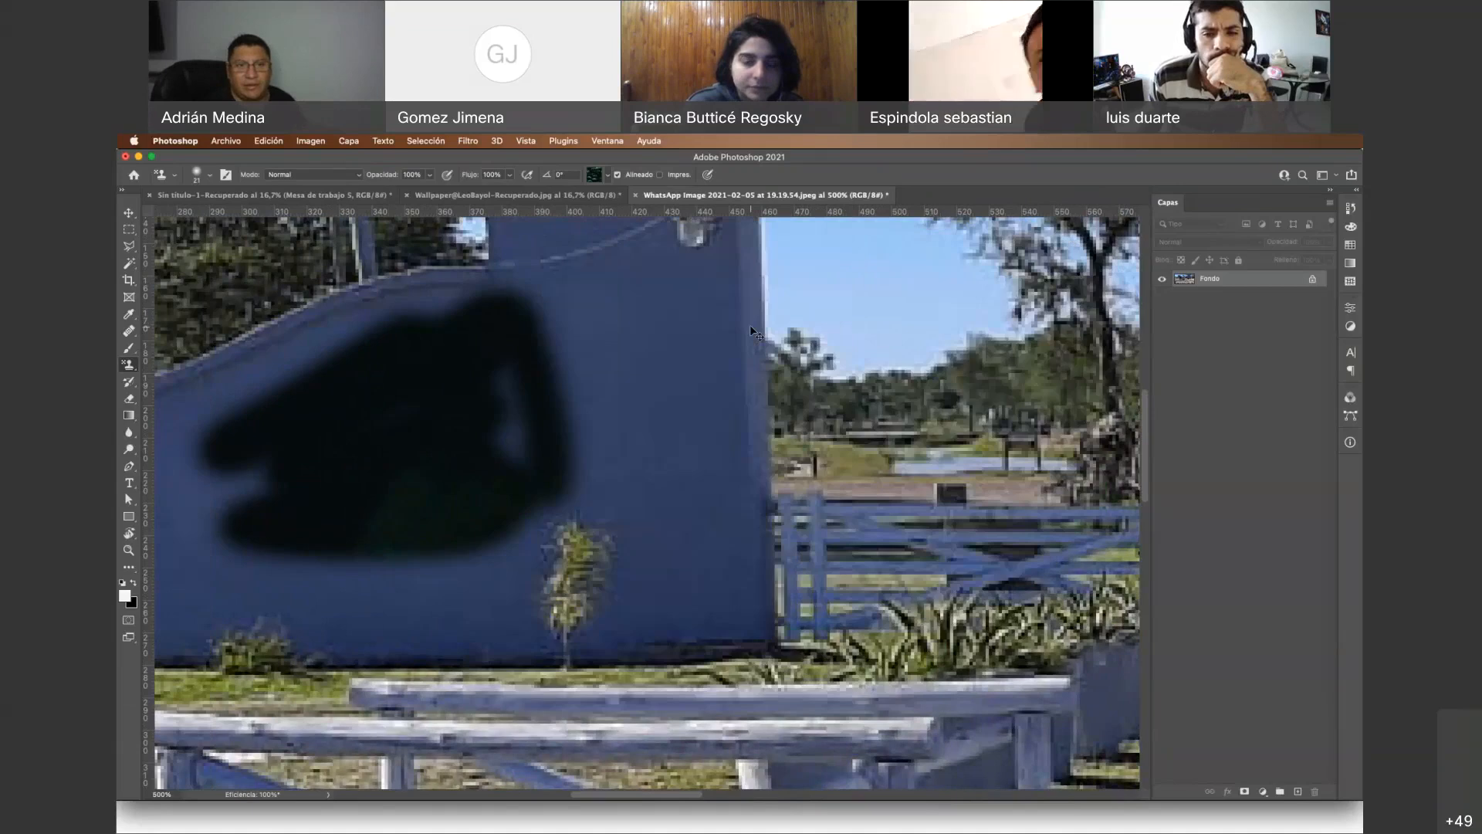
{"action": "scroll", "coordinate": [519, 366], "scroll_direction": "left", "scroll_amount": 4}
{"action": "scroll", "coordinate": [519, 366], "scroll_direction": "left", "scroll_amount": 3}
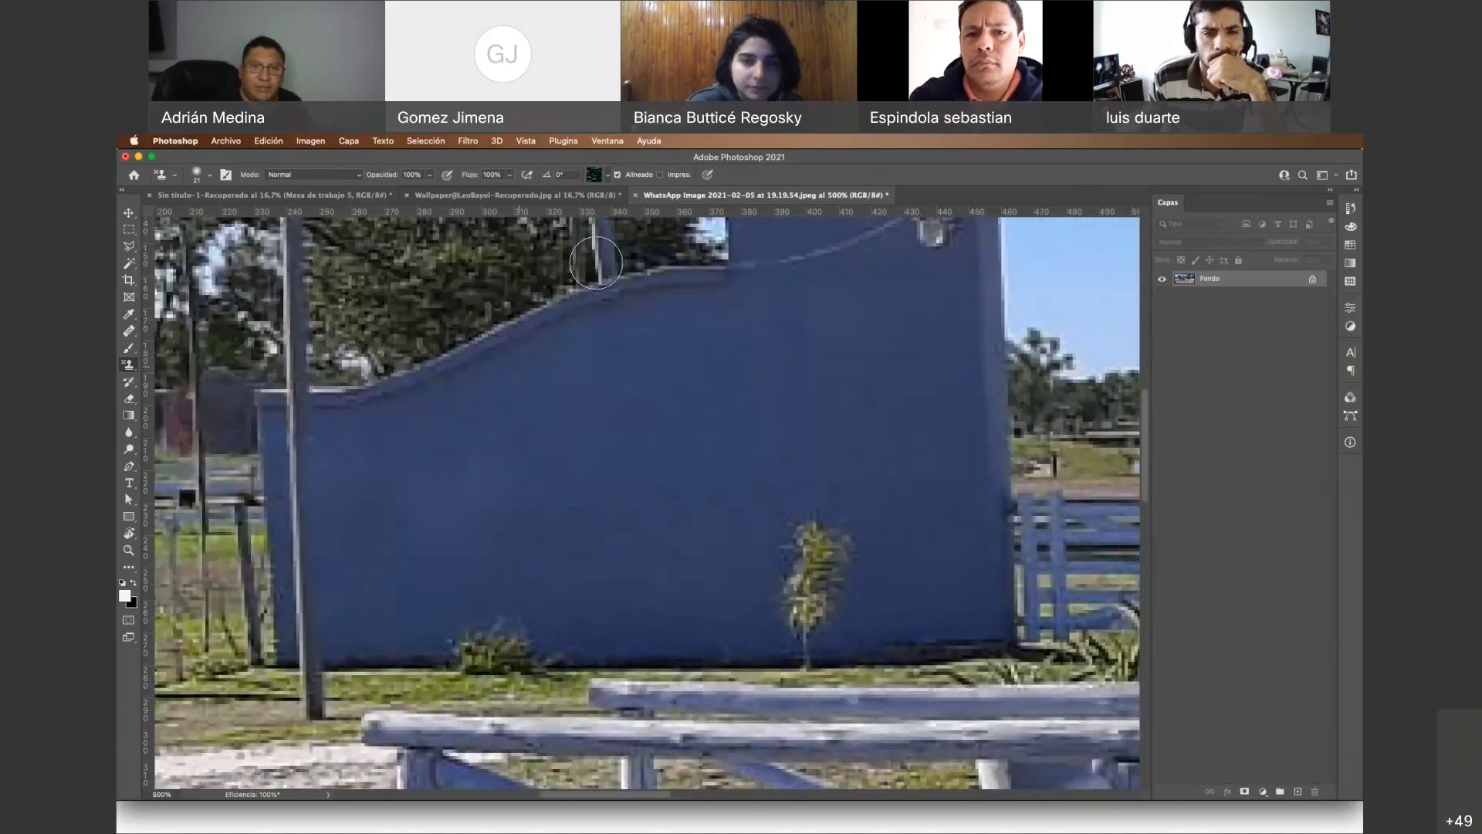
Choose the black ONLY logo pattern for the Pattern Stamp and paint it across the blue wall
{"action": "left_click", "coordinate": [607, 174]}
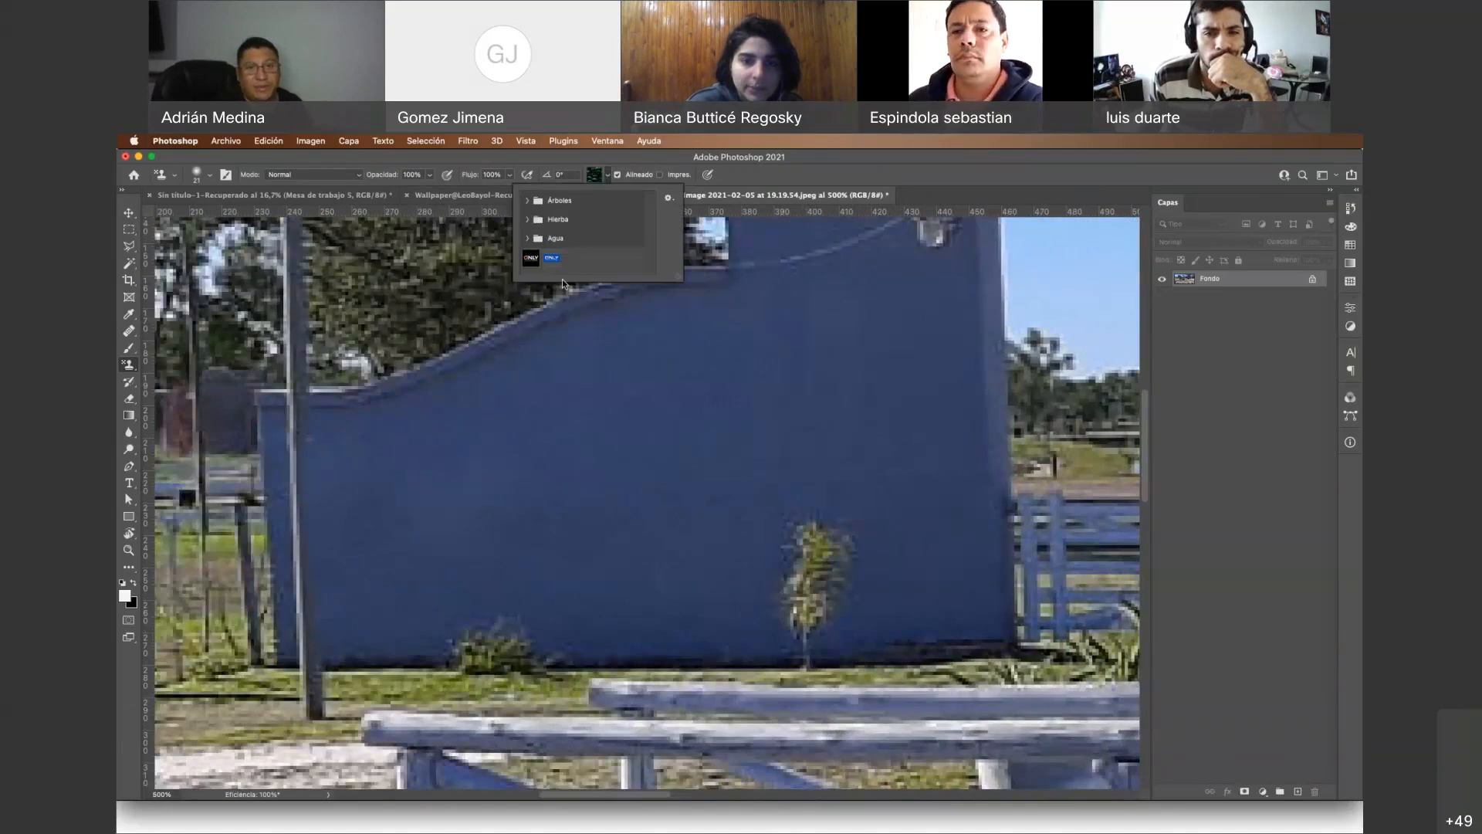
{"action": "left_click", "coordinate": [532, 259]}
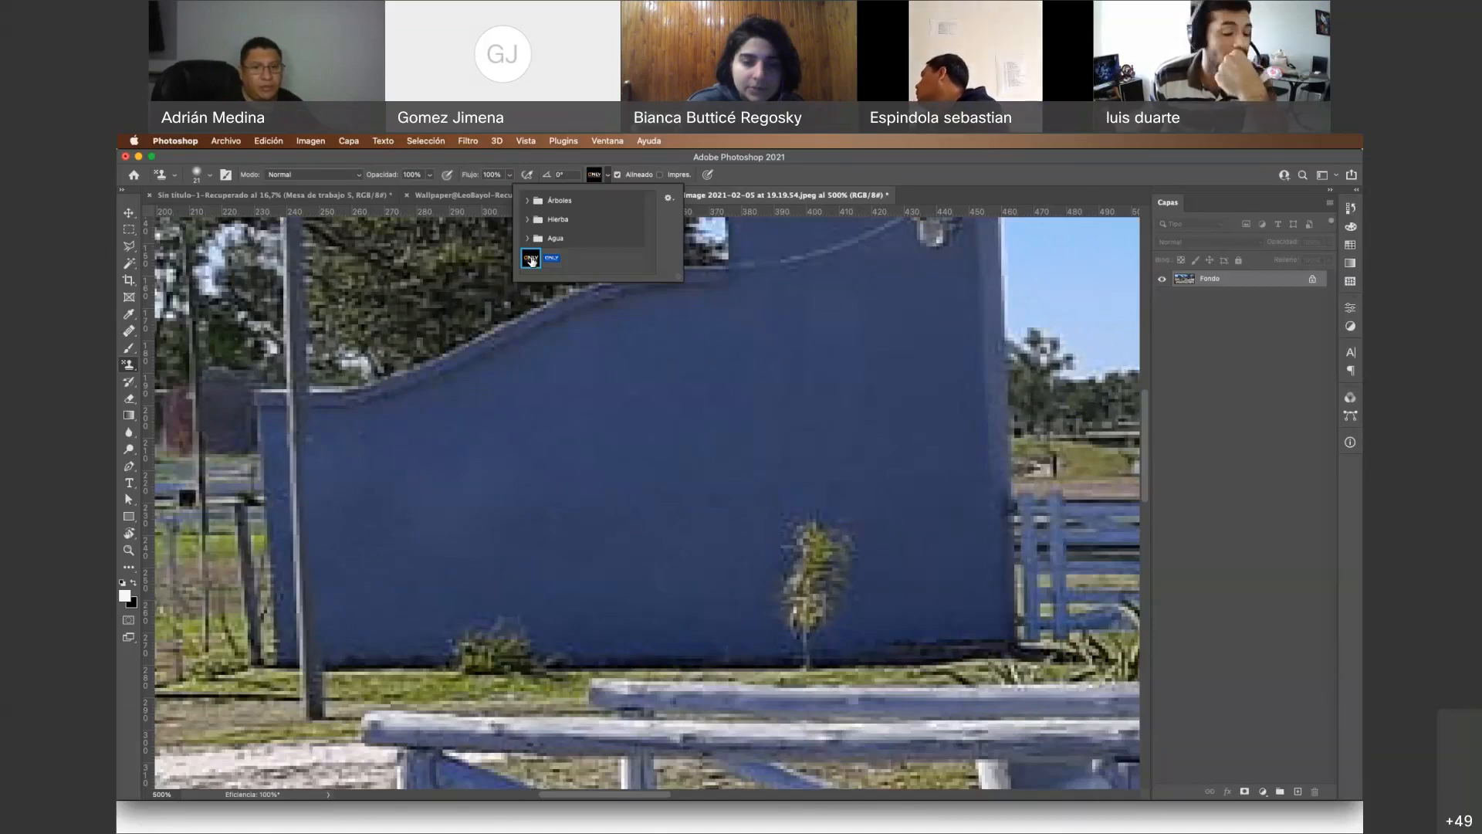
{"action": "left_click_drag", "start_coordinate": [459, 457], "coordinate": [380, 456]}
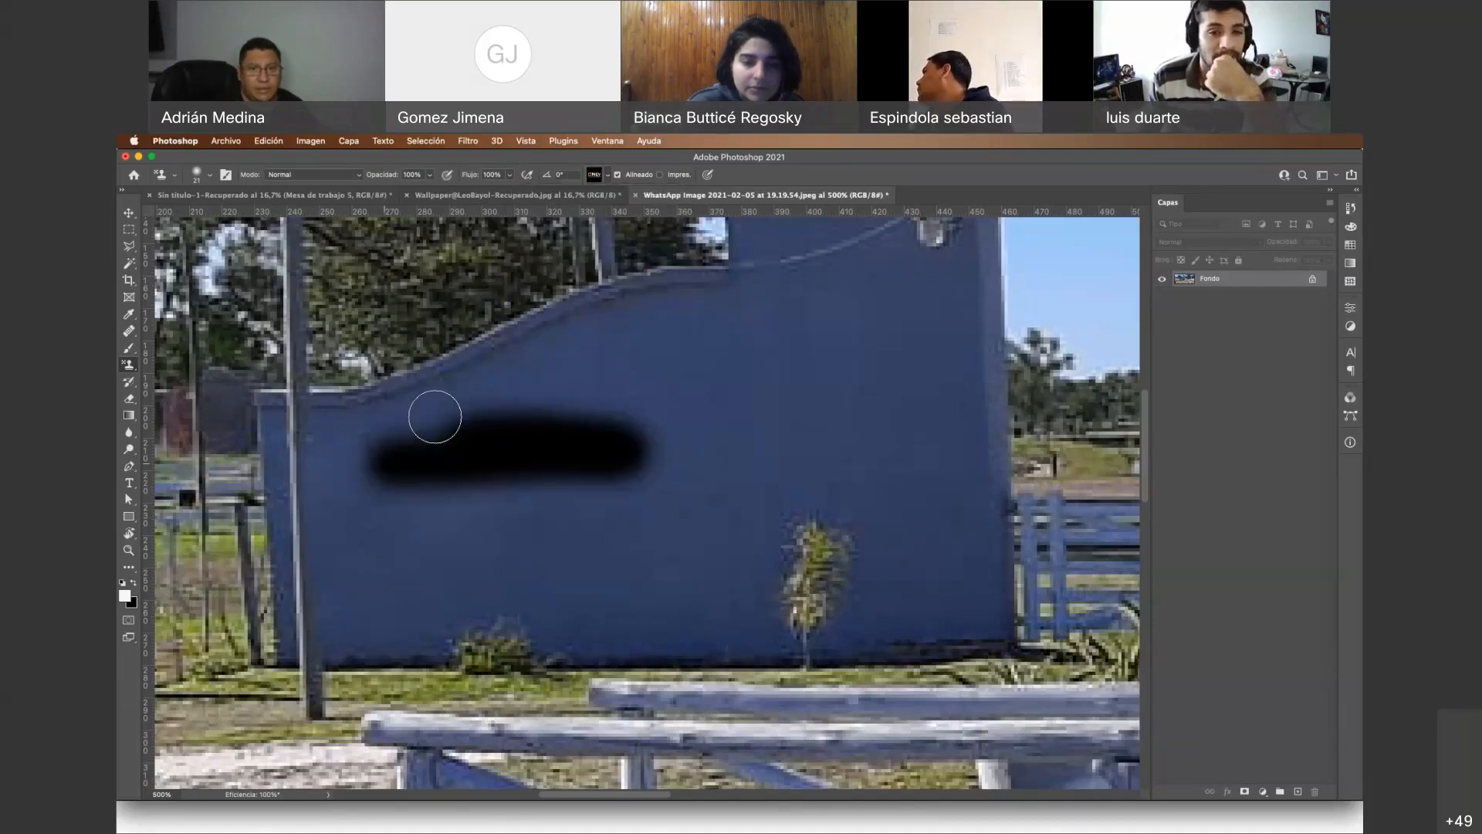
{"action": "left_click", "coordinate": [595, 180]}
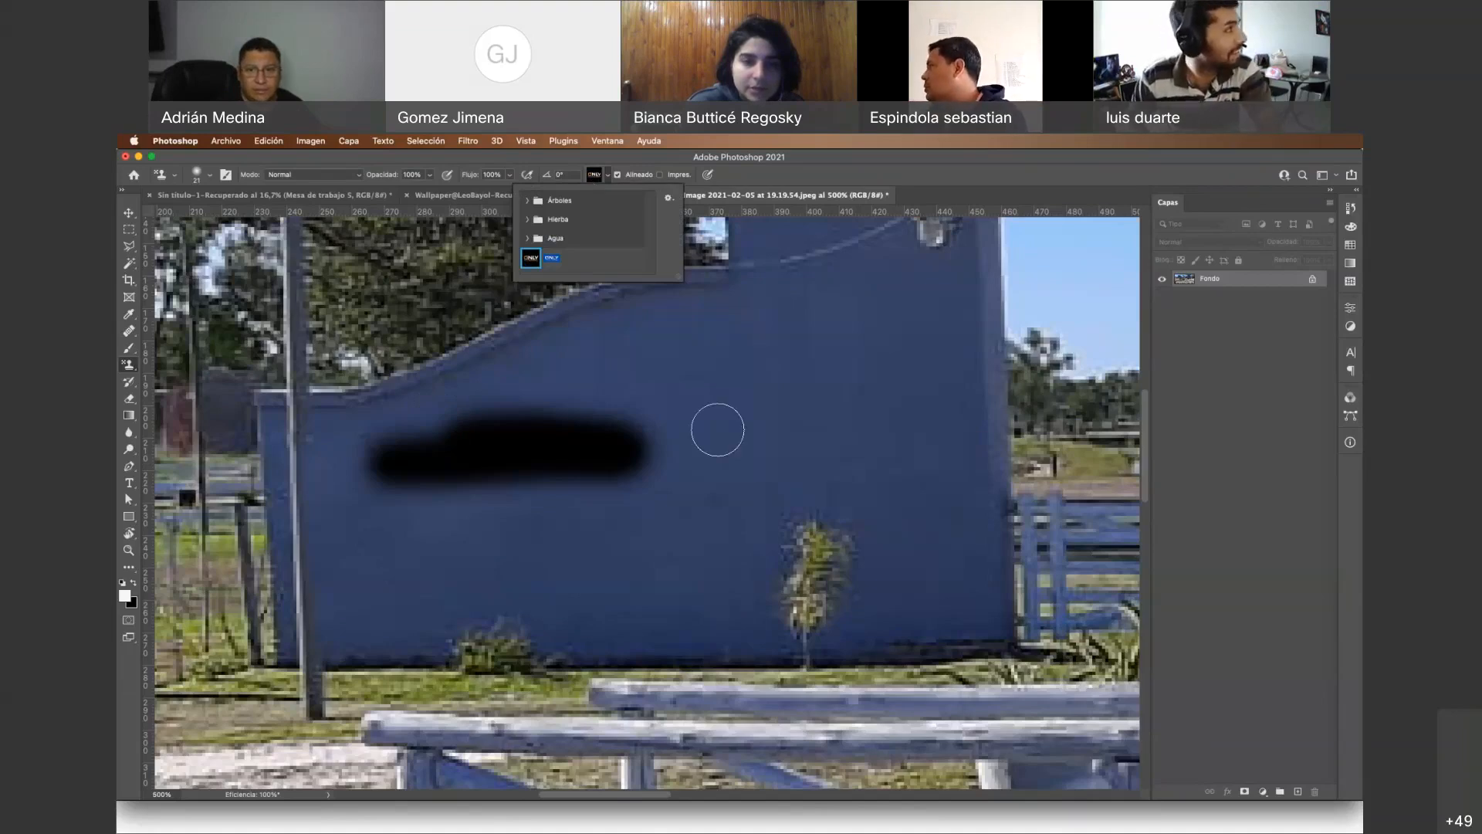
{"action": "left_click_drag", "start_coordinate": [718, 430], "coordinate": [857, 376]}
{"action": "mouse_move", "coordinate": [948, 407]}
{"action": "left_mouse_down"}
{"action": "mouse_move", "coordinate": [995, 346]}
{"action": "mouse_move", "coordinate": [1054, 353]}
{"action": "mouse_move", "coordinate": [890, 286]}
{"action": "mouse_move", "coordinate": [545, 332]}
{"action": "left_mouse_up"}
Paint white over most of the photo with the Brush enlarged to about 430 px, and undo the stroke
{"action": "key", "text": "z"}
{"action": "left_click", "coordinate": [606, 334], "text": "alt"}
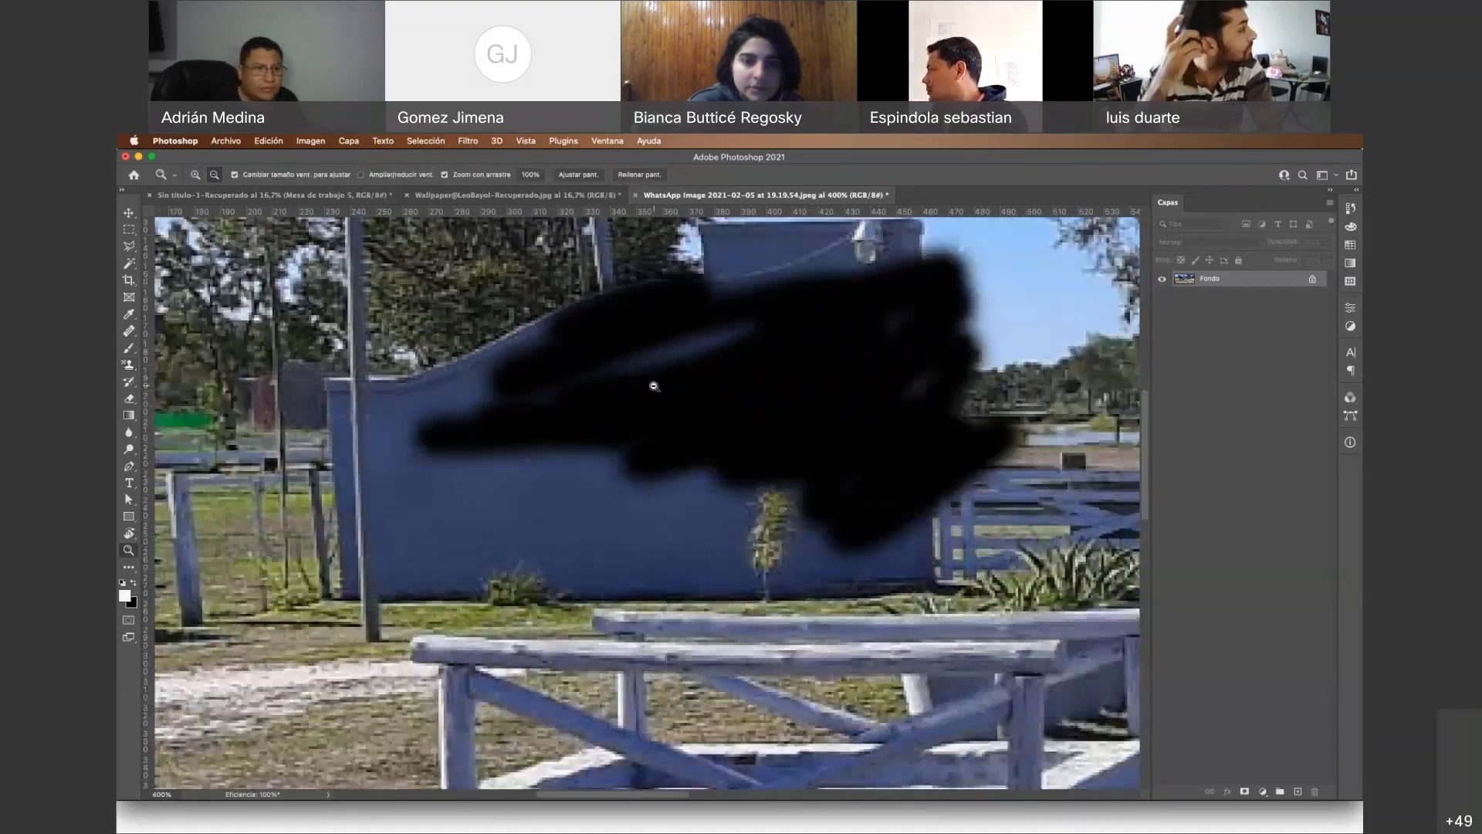
{"action": "left_click", "coordinate": [654, 387], "text": "alt"}
{"action": "left_click", "coordinate": [654, 387], "text": "alt"}
{"action": "left_click", "coordinate": [654, 387], "text": "alt"}
{"action": "left_click", "coordinate": [654, 387], "text": "alt"}
{"action": "left_click", "coordinate": [126, 349]}
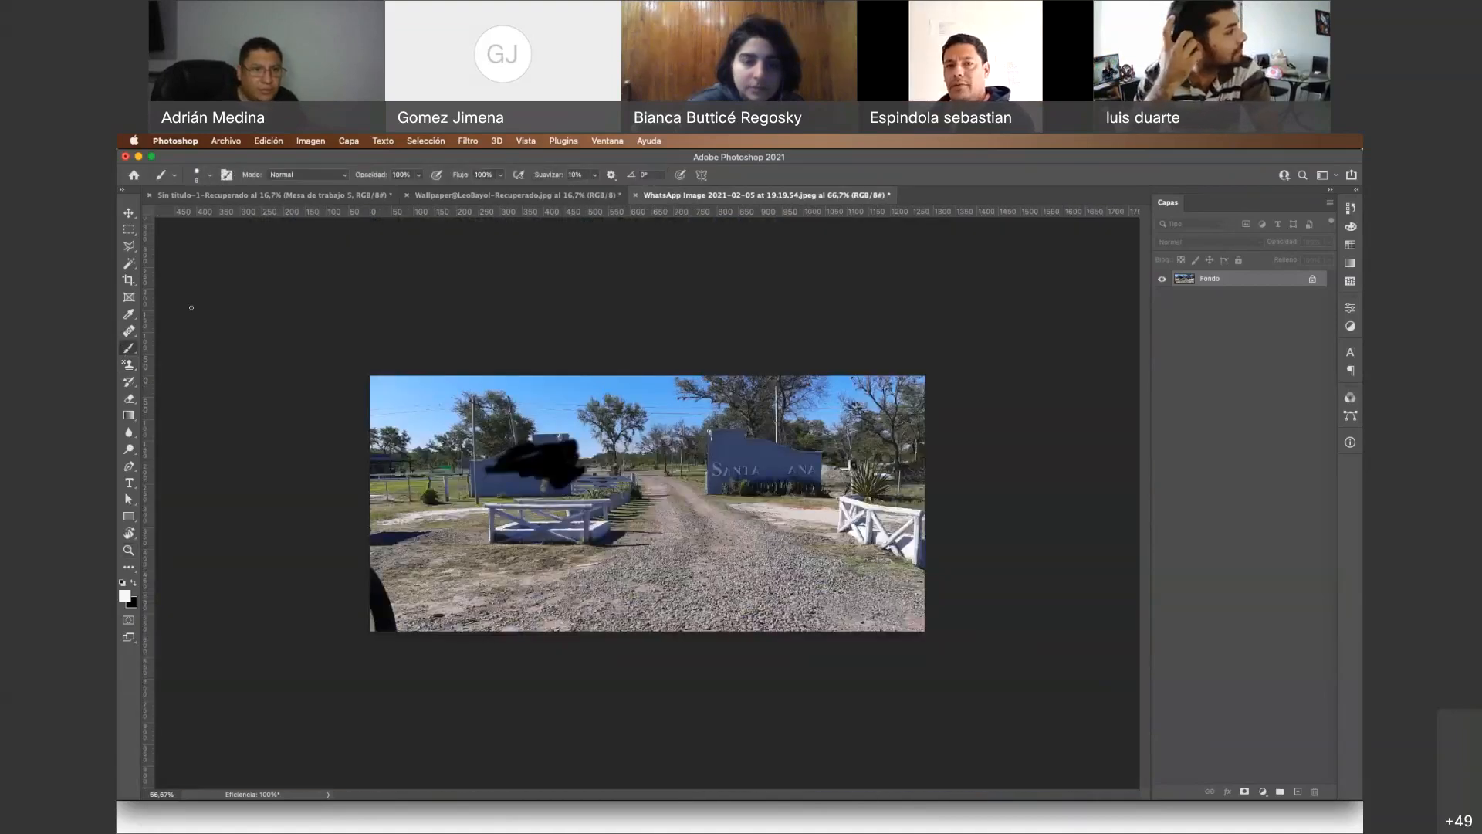
{"action": "left_click", "coordinate": [196, 176]}
{"action": "left_click_drag", "start_coordinate": [253, 217], "coordinate": [263, 216]}
{"action": "mouse_move", "coordinate": [521, 480]}
{"action": "left_mouse_down"}
{"action": "mouse_move", "coordinate": [606, 457]}
{"action": "mouse_move", "coordinate": [444, 526]}
{"action": "left_mouse_up"}
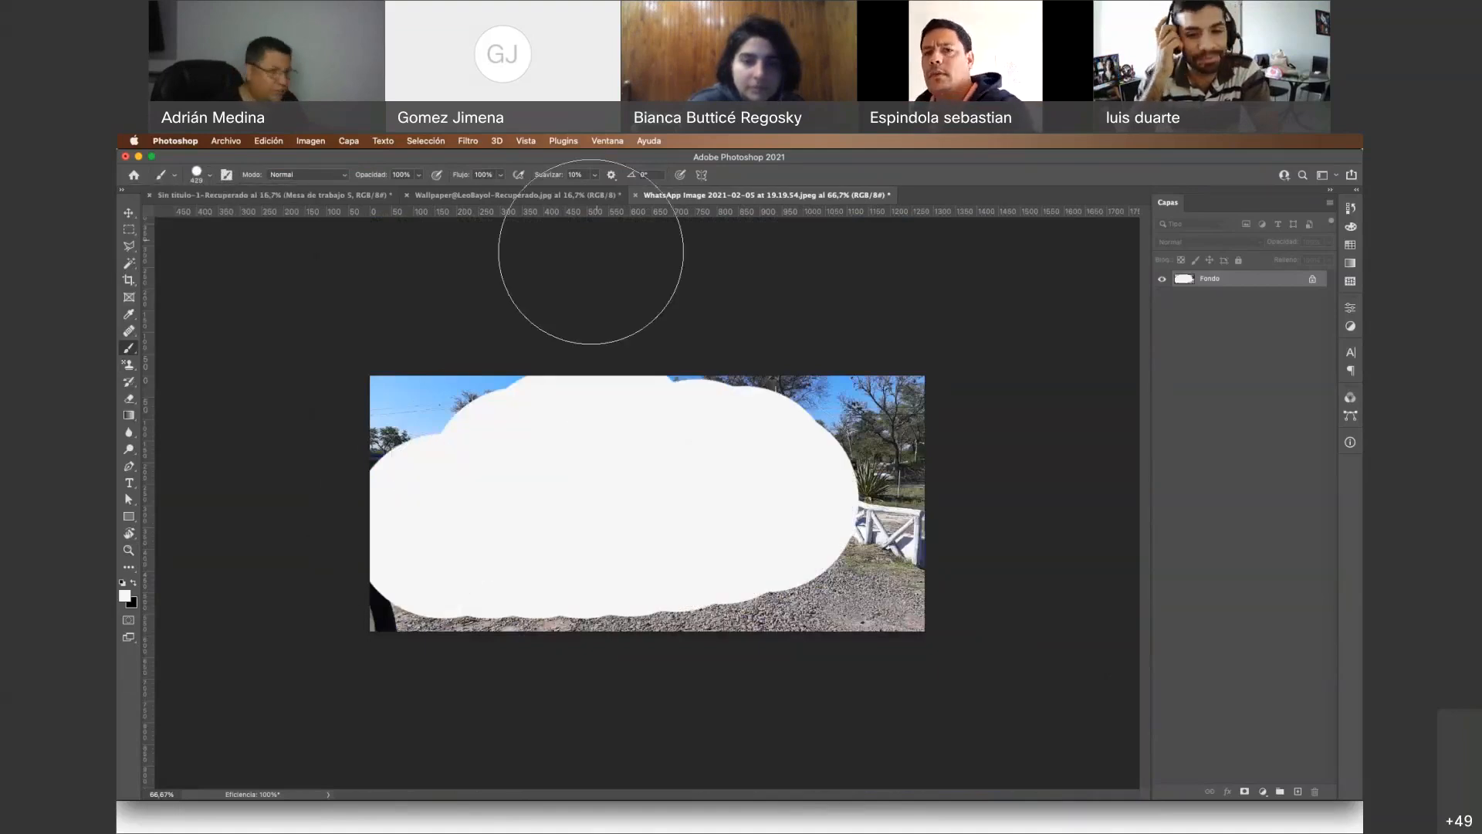
{"action": "key", "text": "super+z"}
Stamp the ONLY logo pattern over the whole photo with a 4323 px Pattern Stamp, and undo all the logo-pattern strokes
{"action": "left_click", "coordinate": [129, 363]}
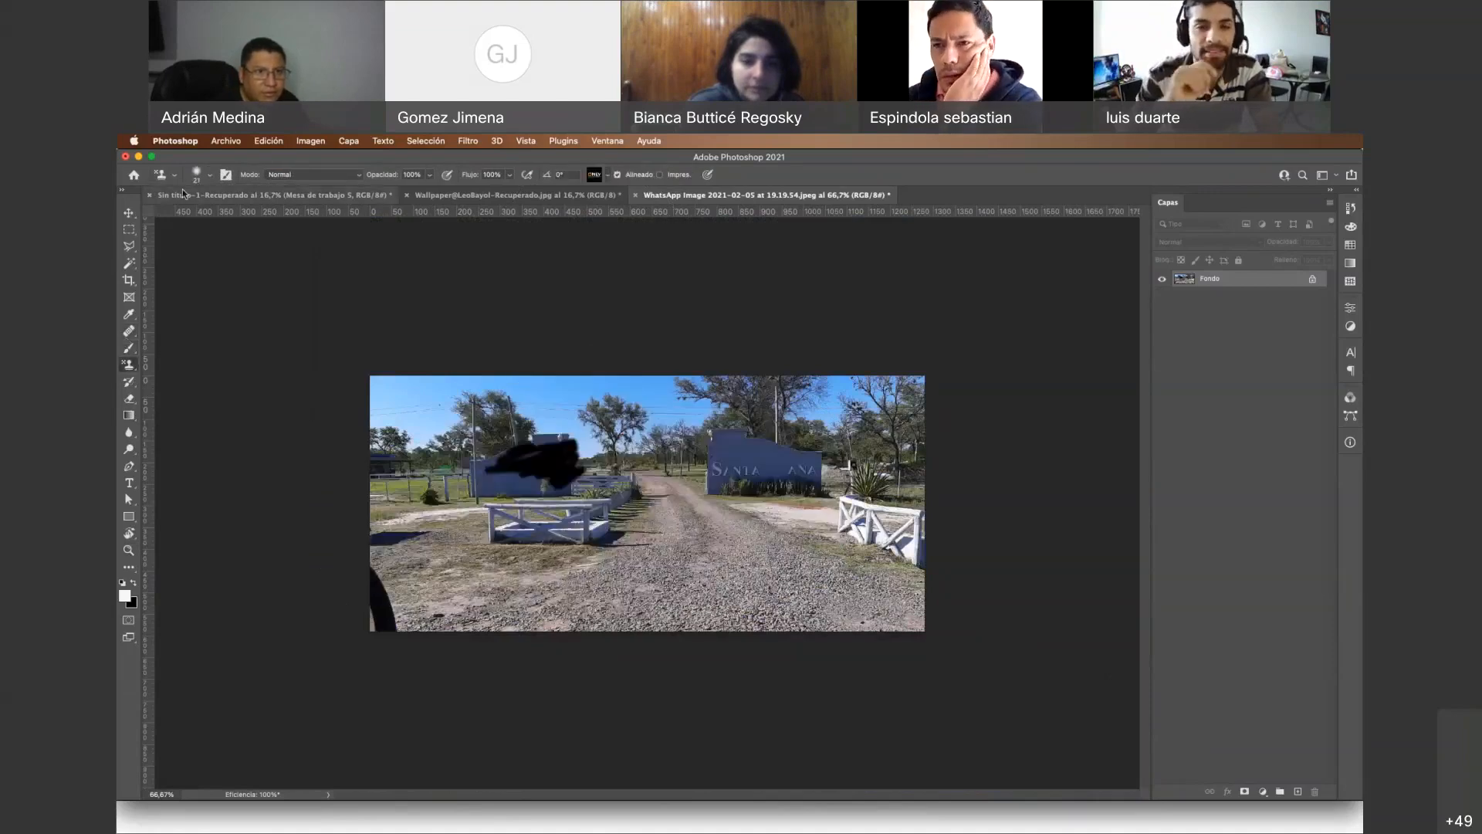
{"action": "left_click", "coordinate": [197, 174]}
{"action": "left_click_drag", "start_coordinate": [234, 240], "coordinate": [273, 217]}
{"action": "left_click", "coordinate": [586, 482]}
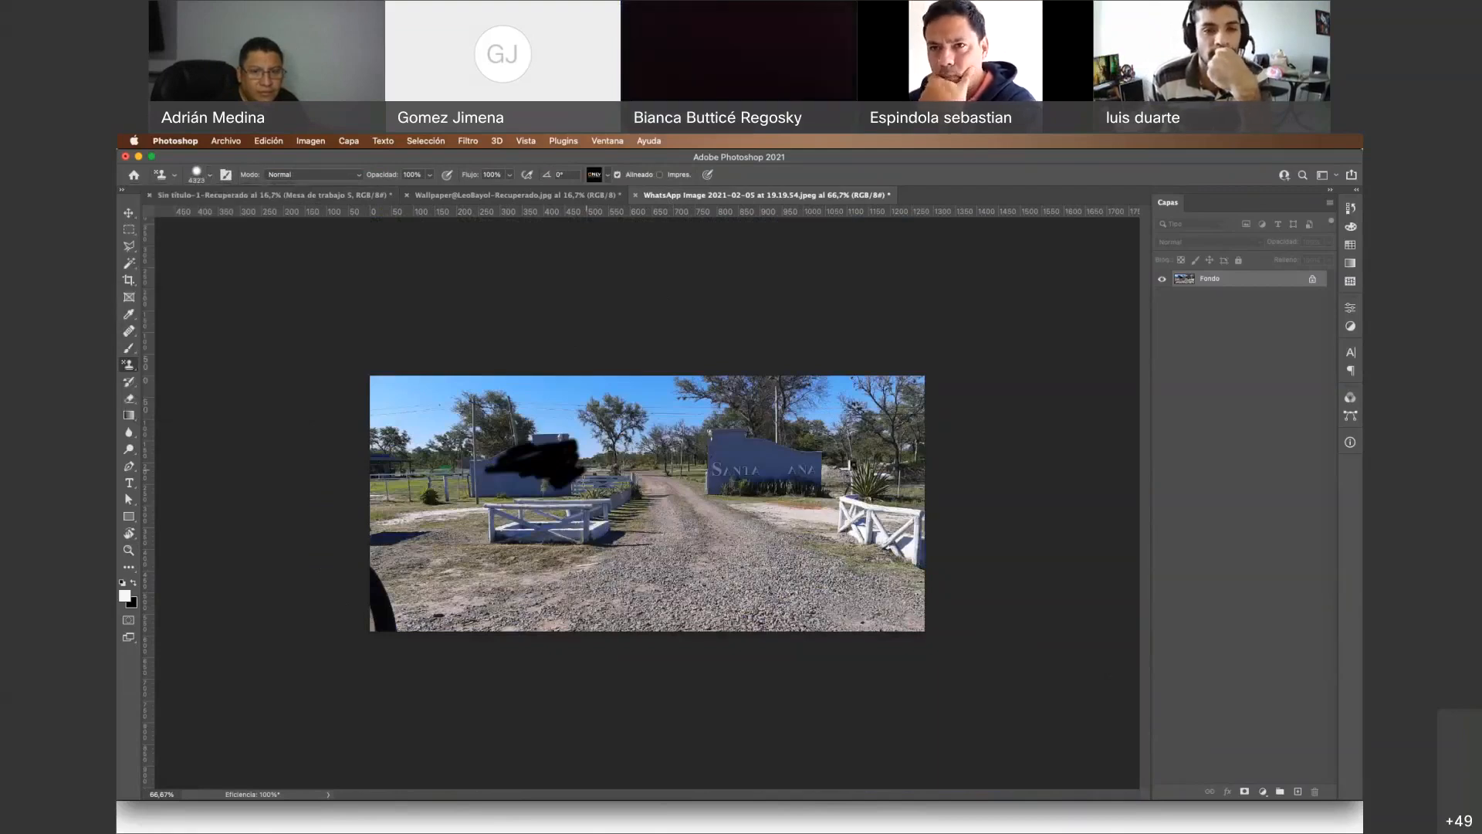
{"action": "left_click", "coordinate": [589, 463]}
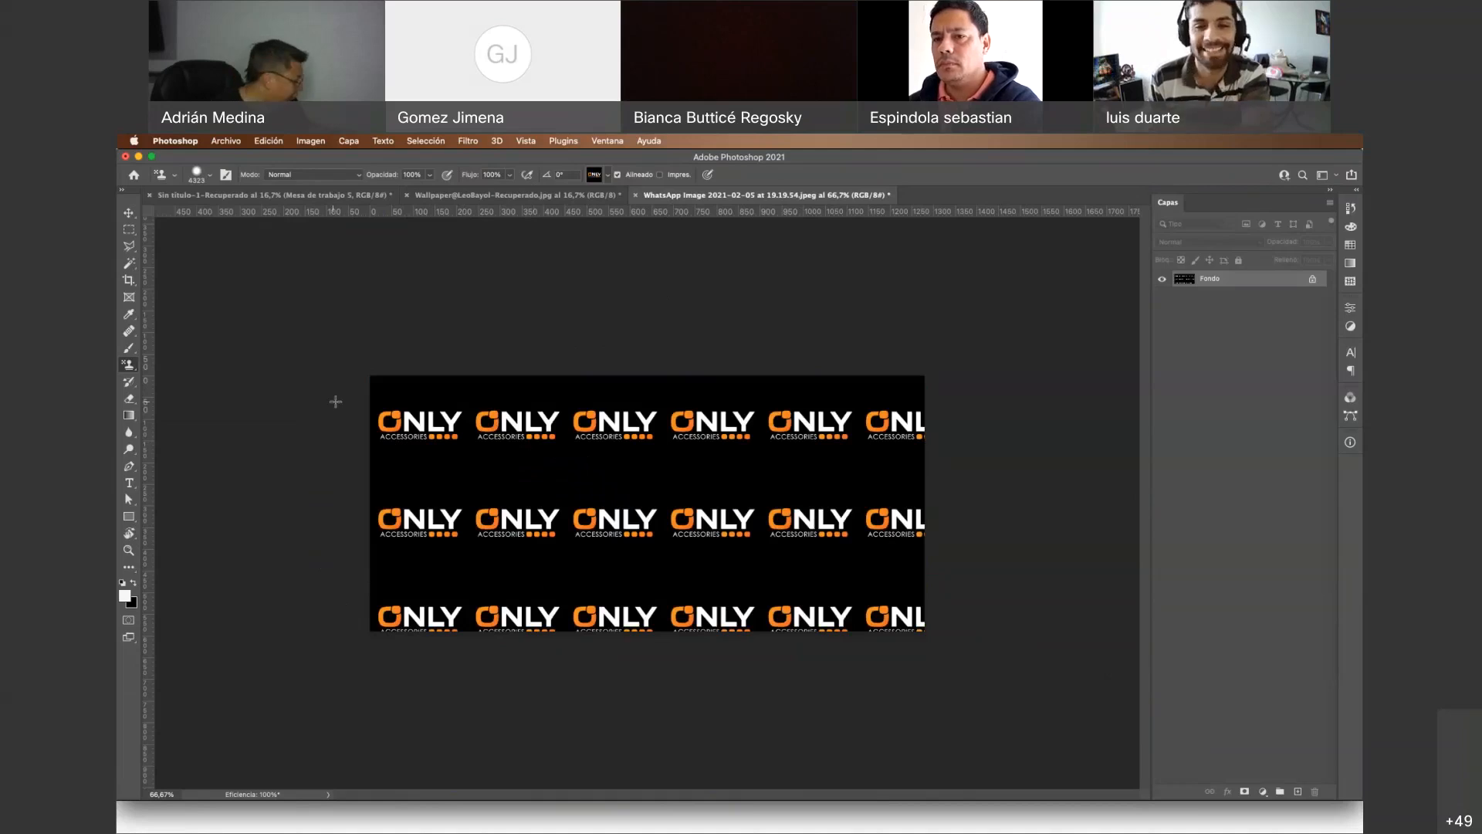
{"action": "key", "text": "super+z"}
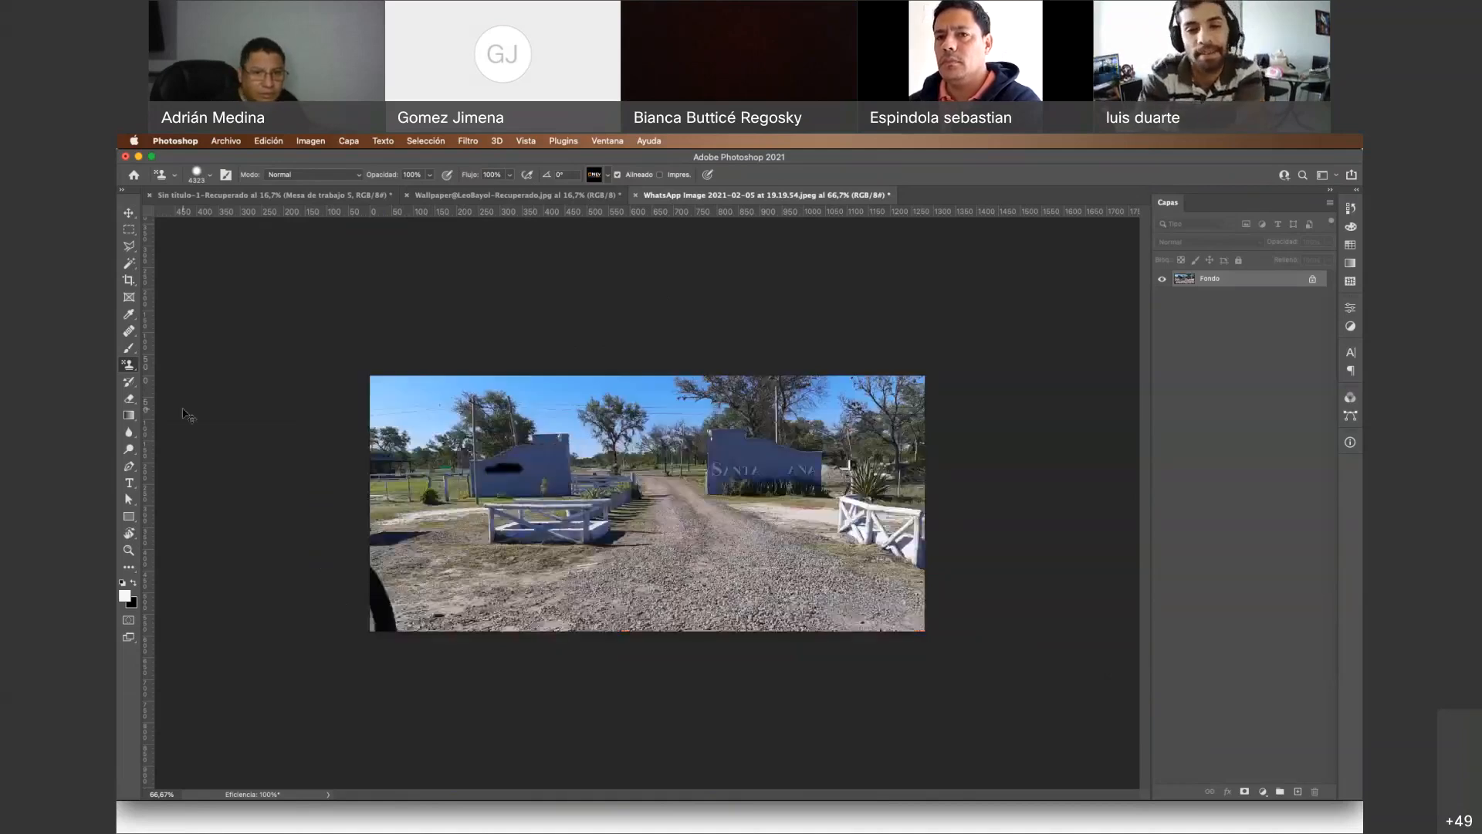
{"action": "key", "text": "super+z"}
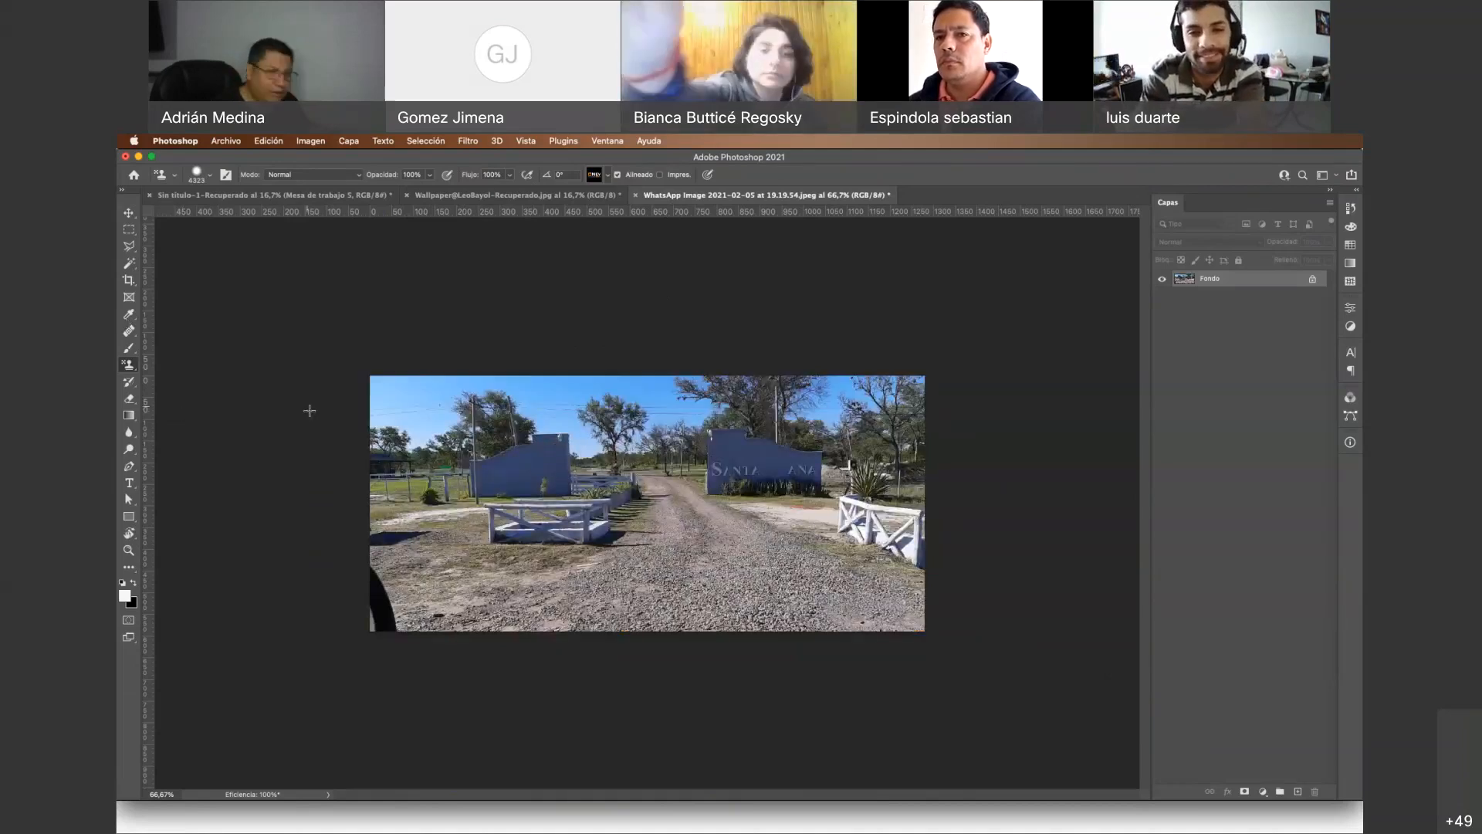
Select the Gradient tool and add a layer mask to the photo's Fondo layer
{"action": "key", "text": "z"}
{"action": "mouse_move", "coordinate": [414, 418]}
{"action": "left_mouse_down"}
{"action": "mouse_move", "coordinate": [467, 462]}
{"action": "mouse_move", "coordinate": [572, 461]}
{"action": "left_mouse_up"}
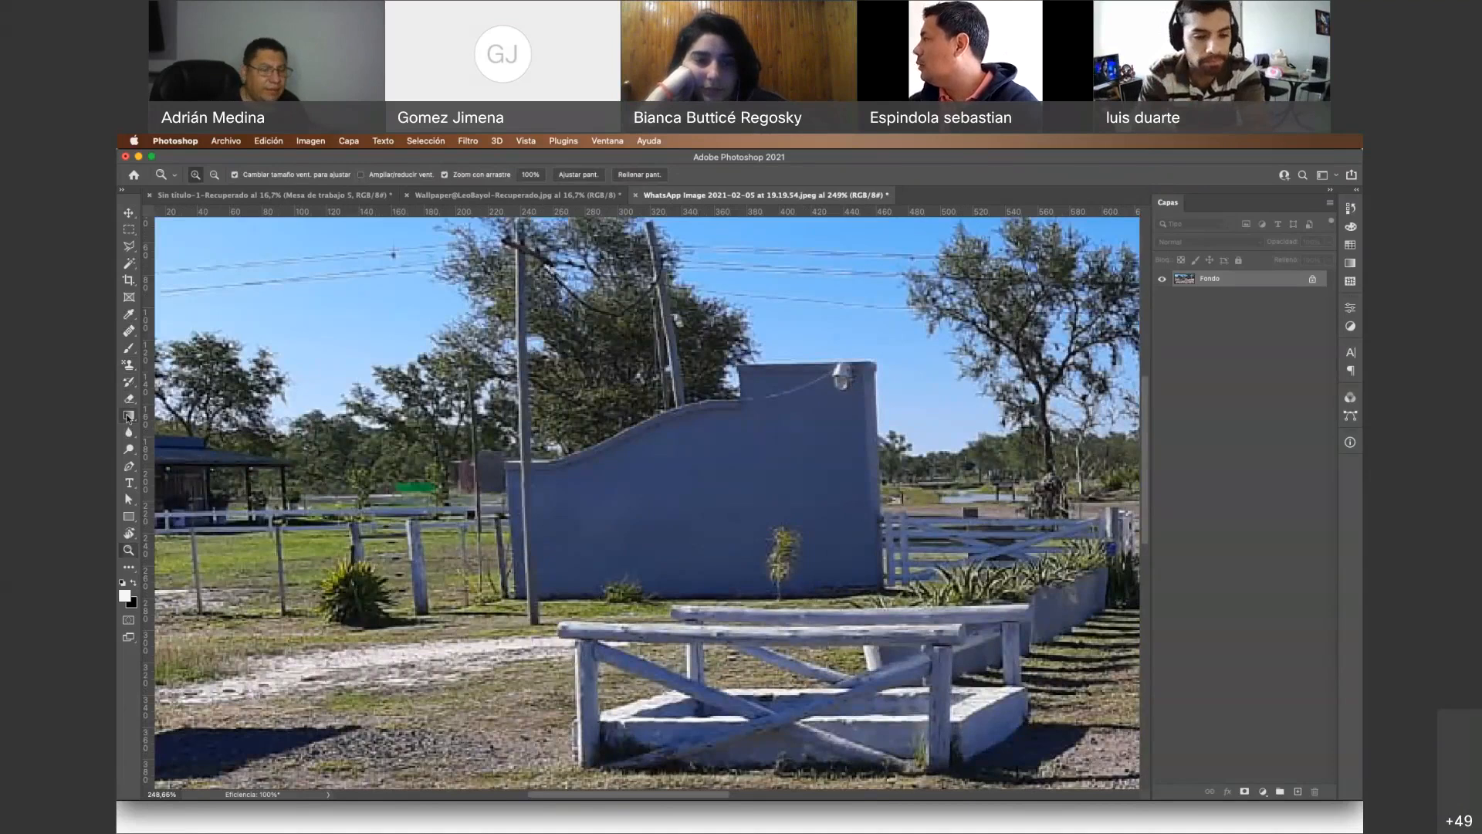
{"action": "left_click", "coordinate": [129, 417]}
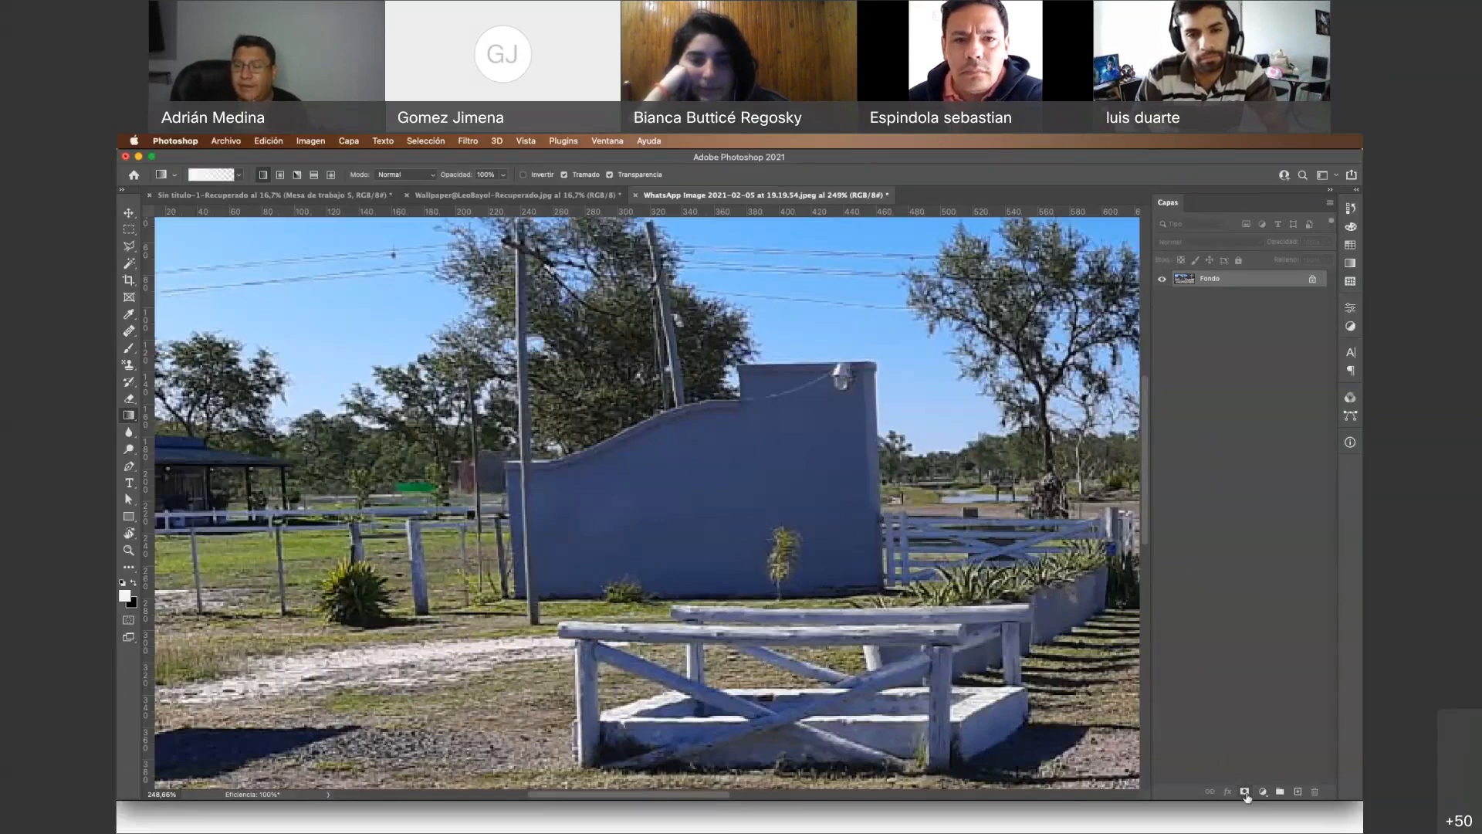
{"action": "left_click", "coordinate": [1246, 793]}
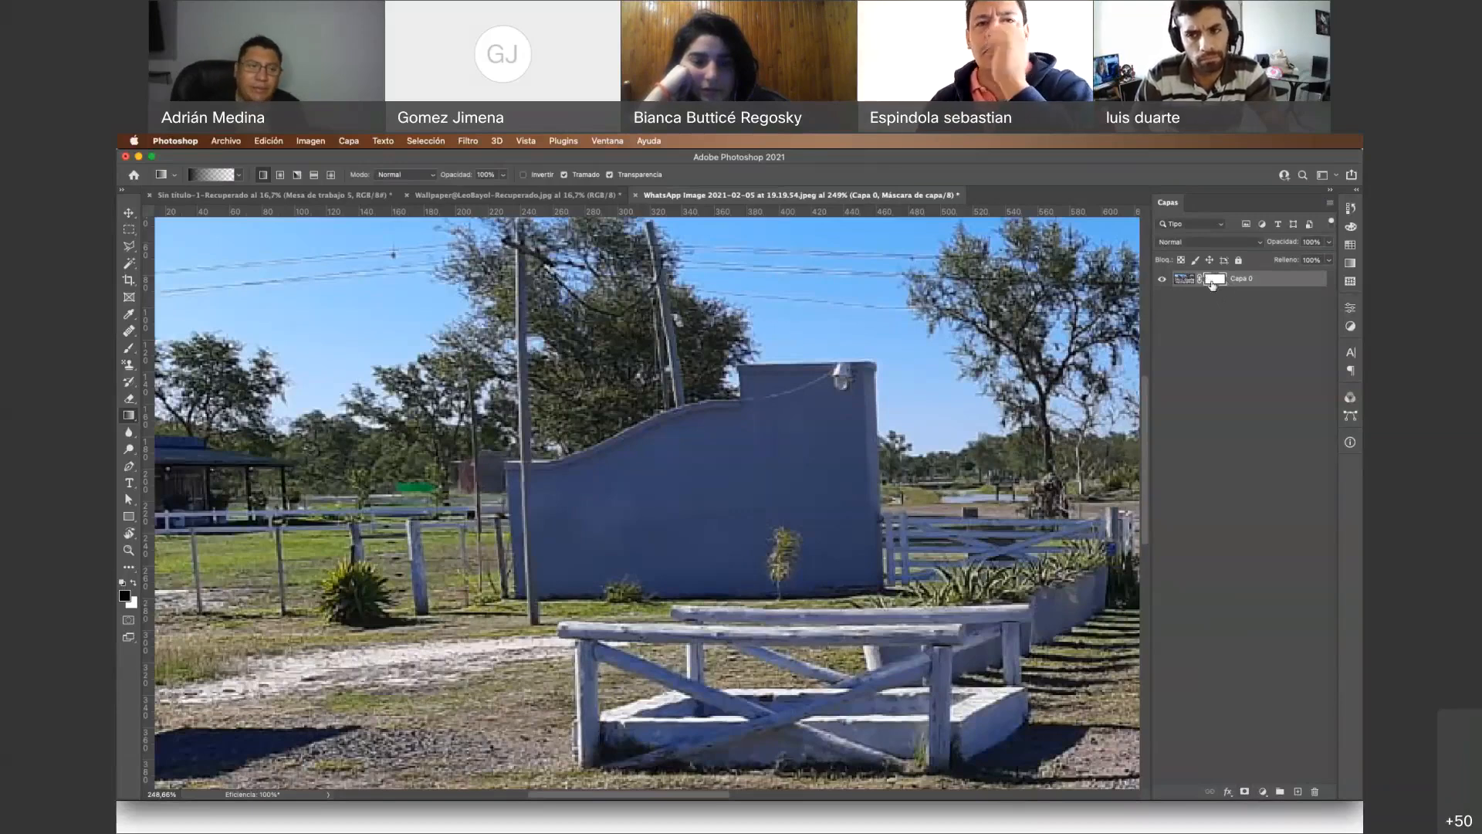
Paint a horizontal black stroke on the mask across the blue wall with a 51 px Brush at 0% hardness
{"action": "left_click", "coordinate": [129, 349]}
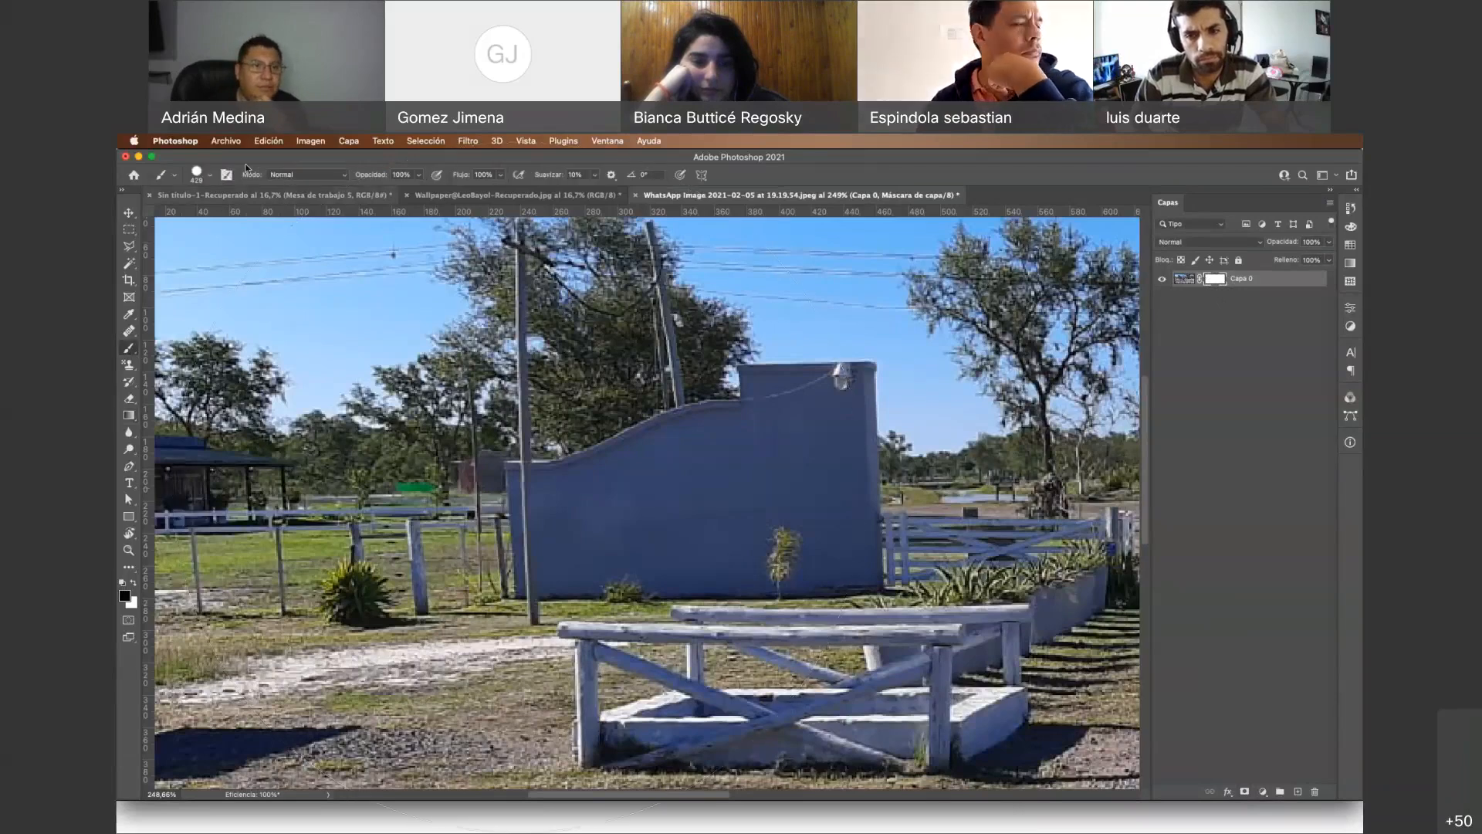
{"action": "left_click", "coordinate": [191, 174]}
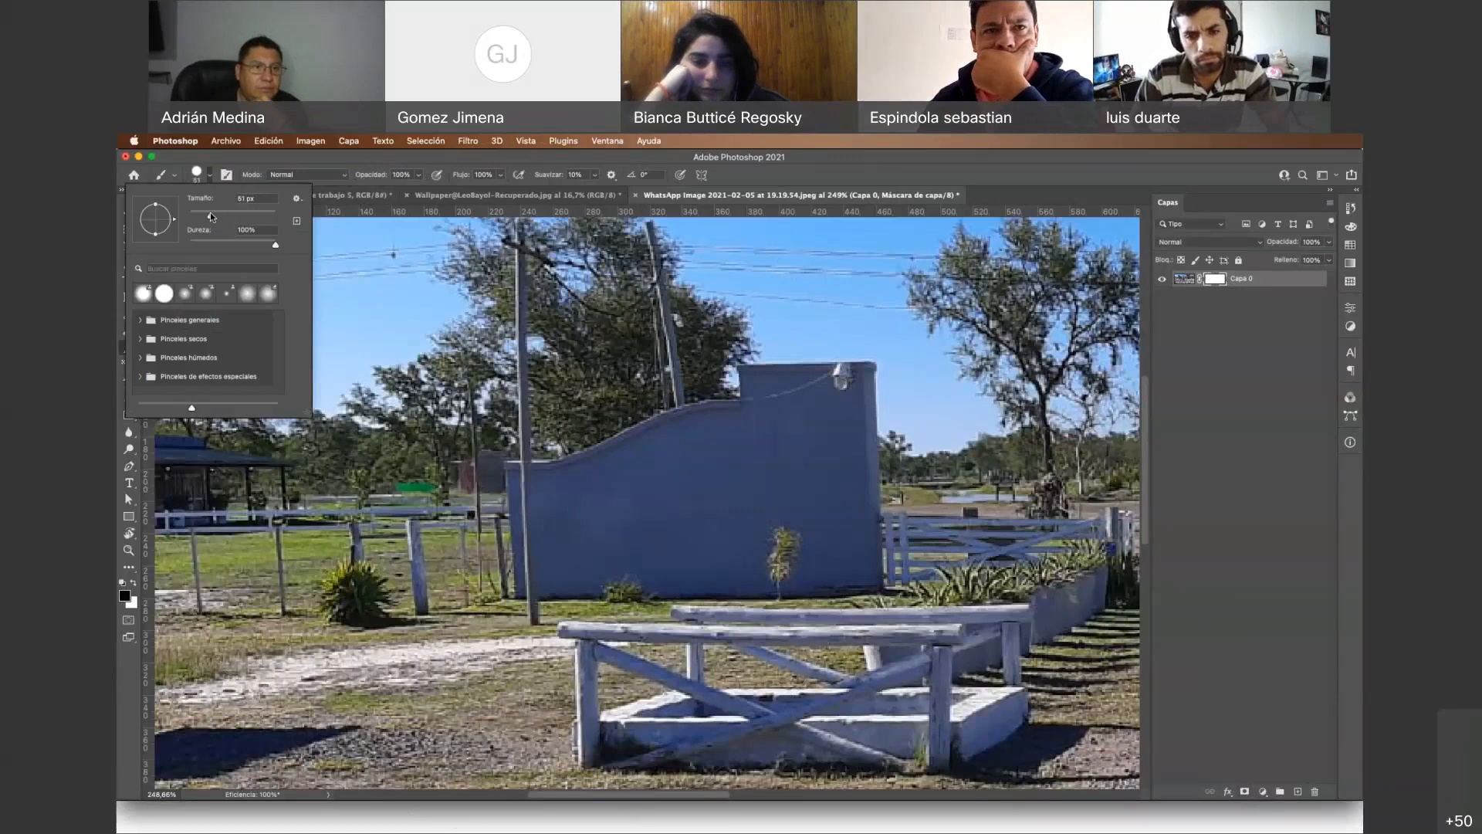
{"action": "left_click_drag", "start_coordinate": [276, 245], "coordinate": [189, 244]}
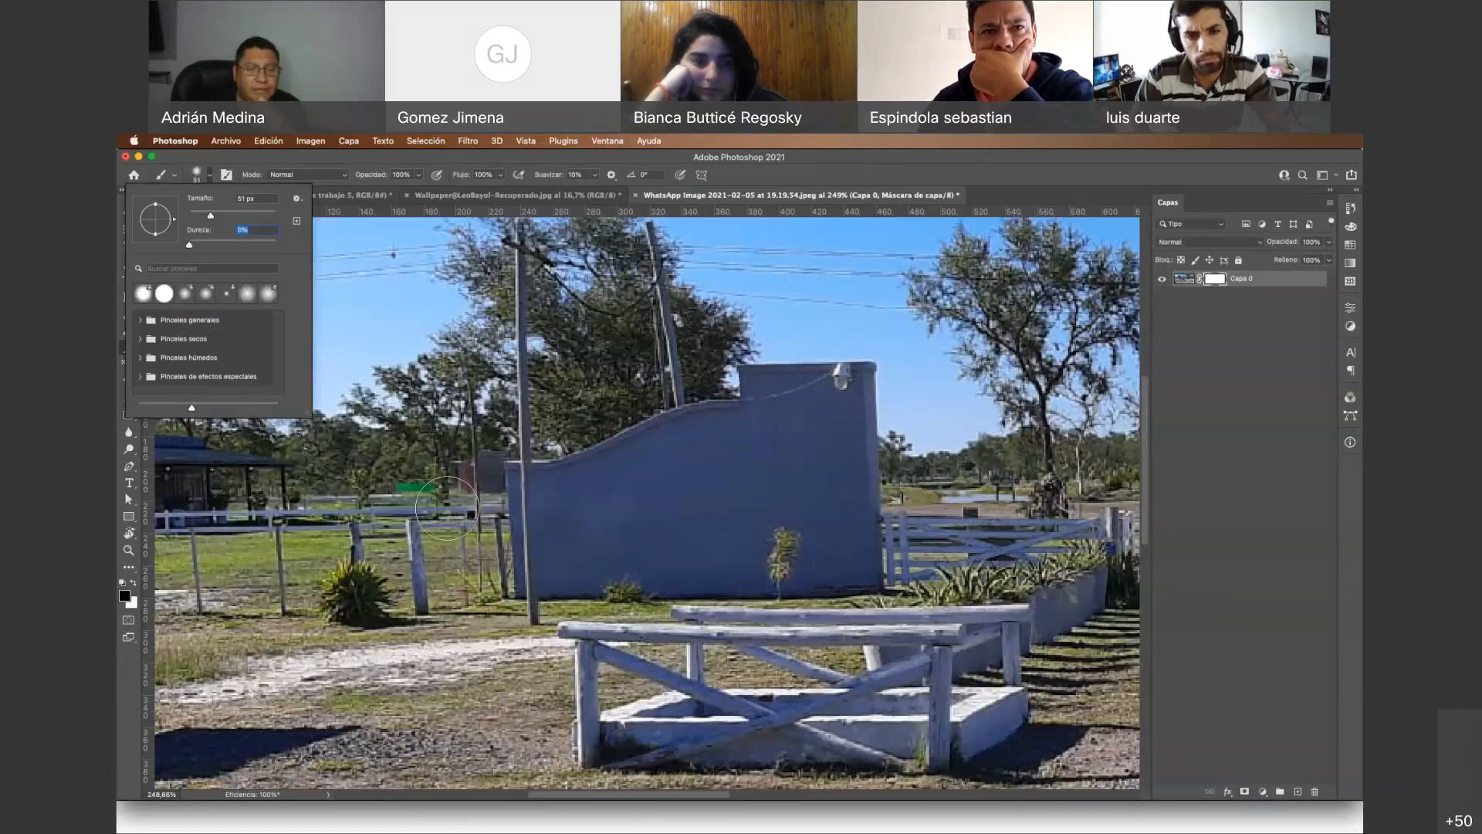
{"action": "left_click_drag", "start_coordinate": [436, 510], "coordinate": [1017, 518]}
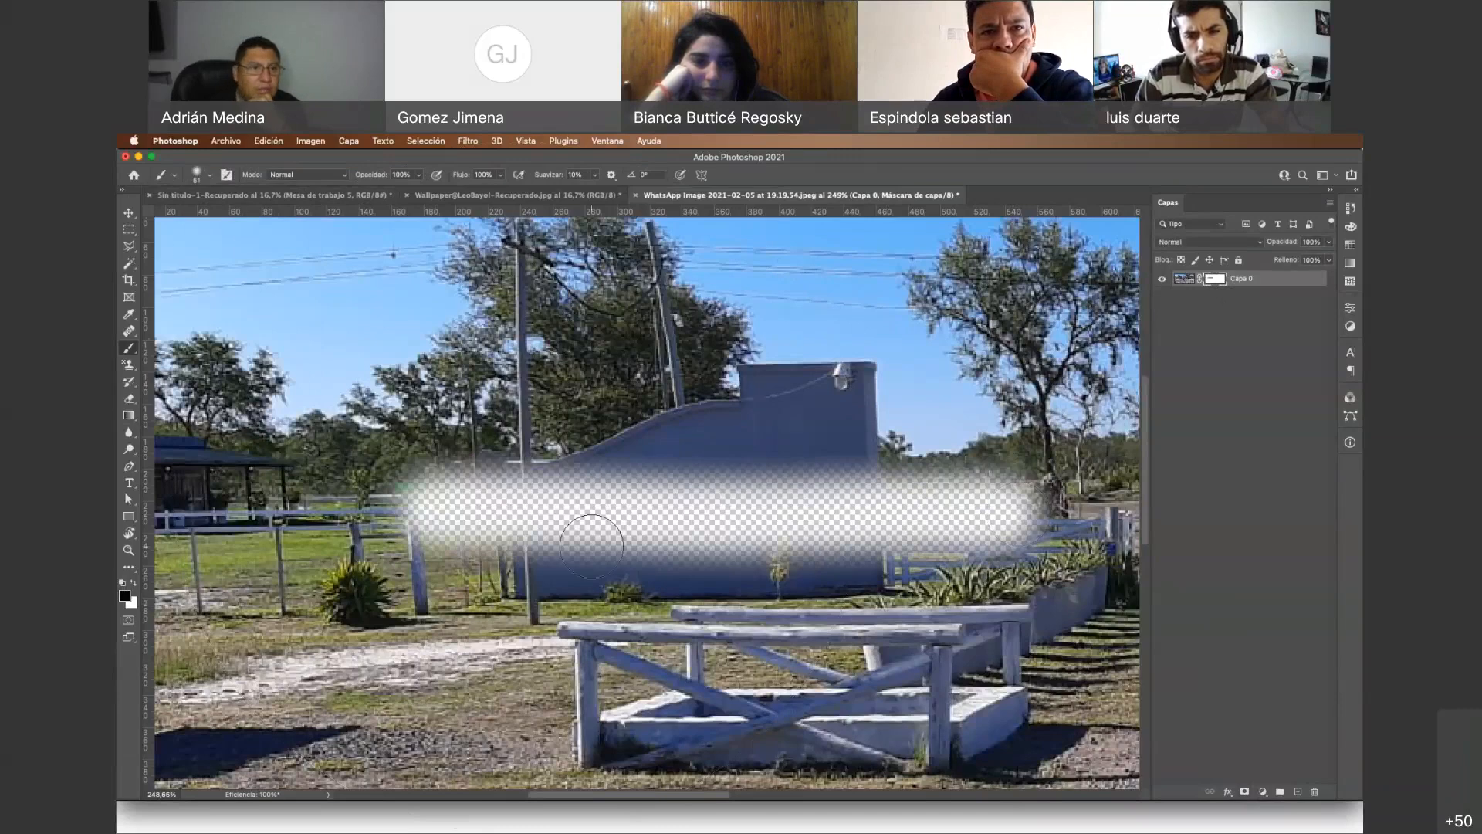
Set the brush hardness to 100% and paint a second horizontal mask stroke across the wall's upper edge
{"action": "left_click", "coordinate": [207, 176]}
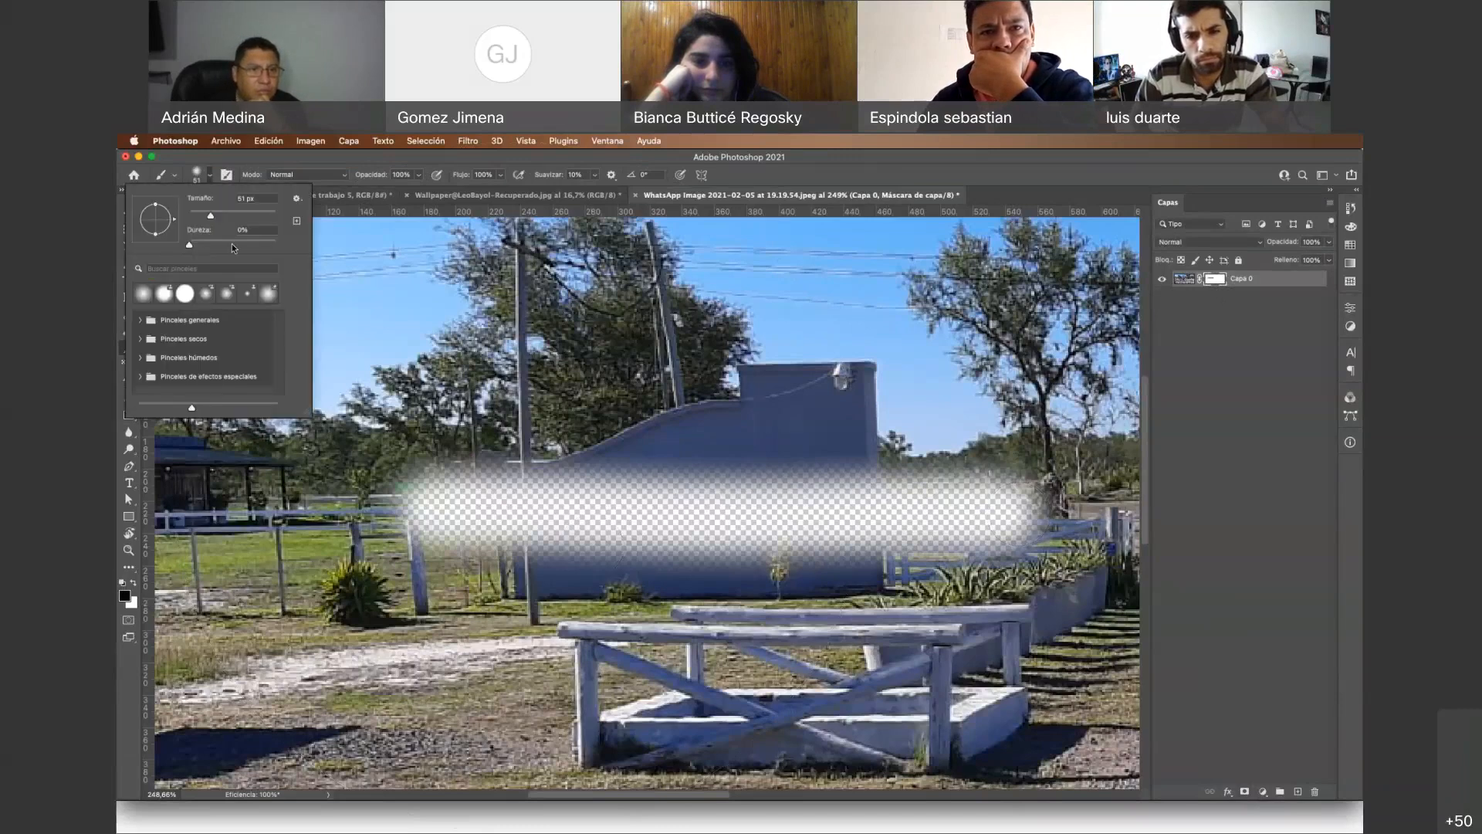
{"action": "left_click_drag", "start_coordinate": [190, 245], "coordinate": [276, 245]}
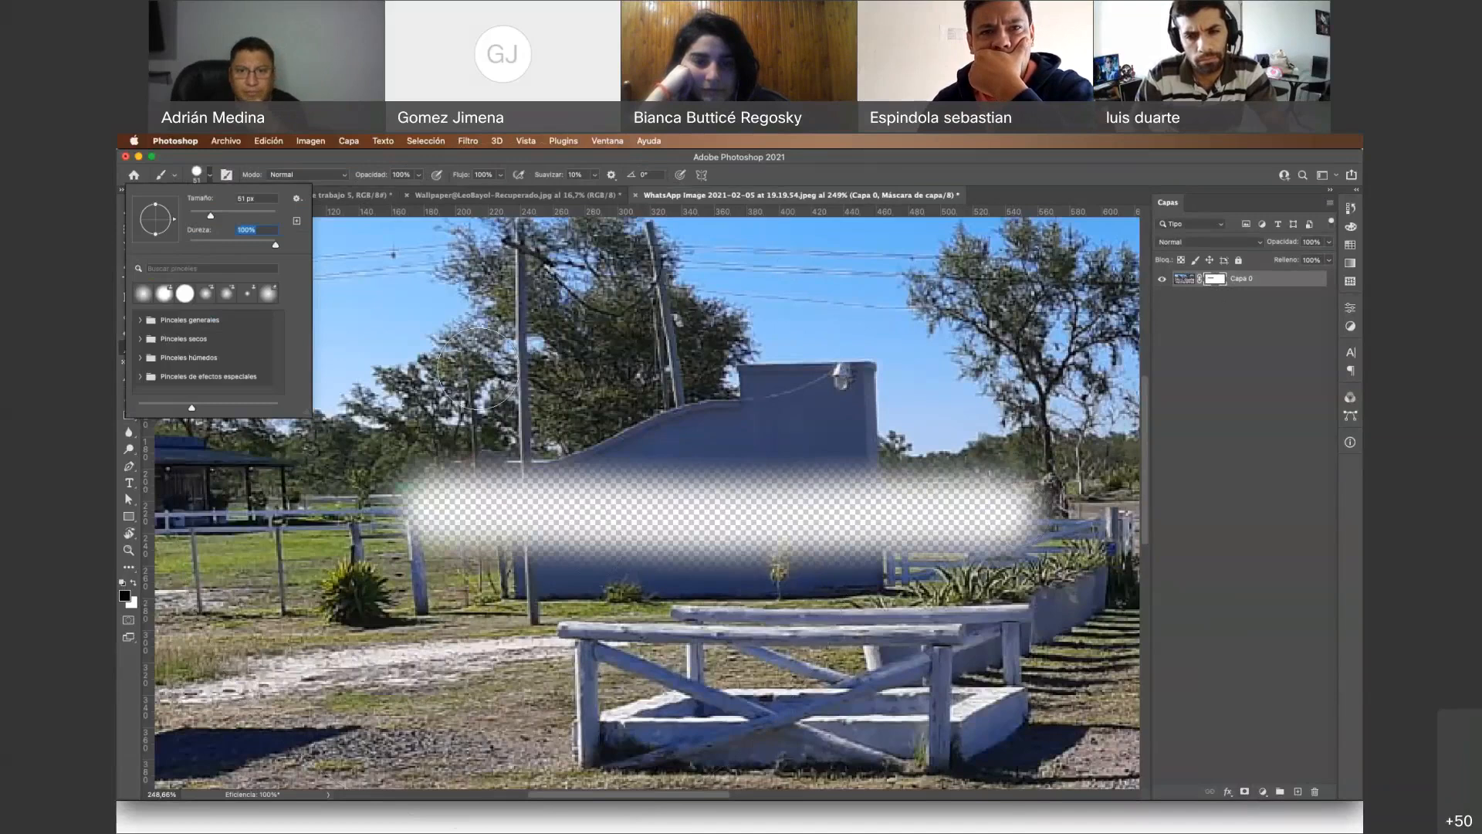
{"action": "left_click_drag", "start_coordinate": [382, 363], "coordinate": [934, 363]}
Switch to the Move tool and disable the layer mask on Capa 0
{"action": "key", "text": "v"}
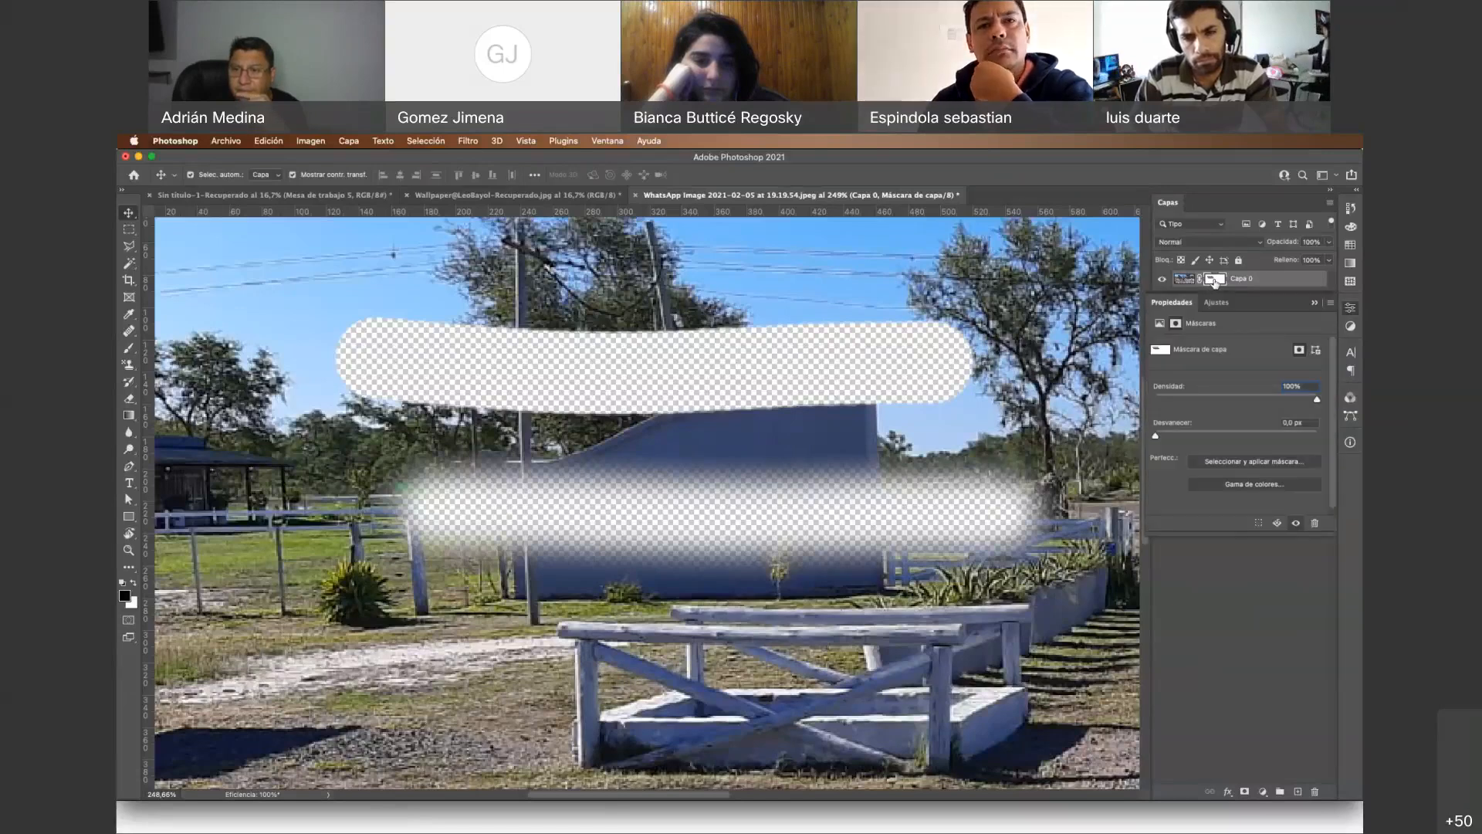
{"action": "right_click", "coordinate": [1214, 282]}
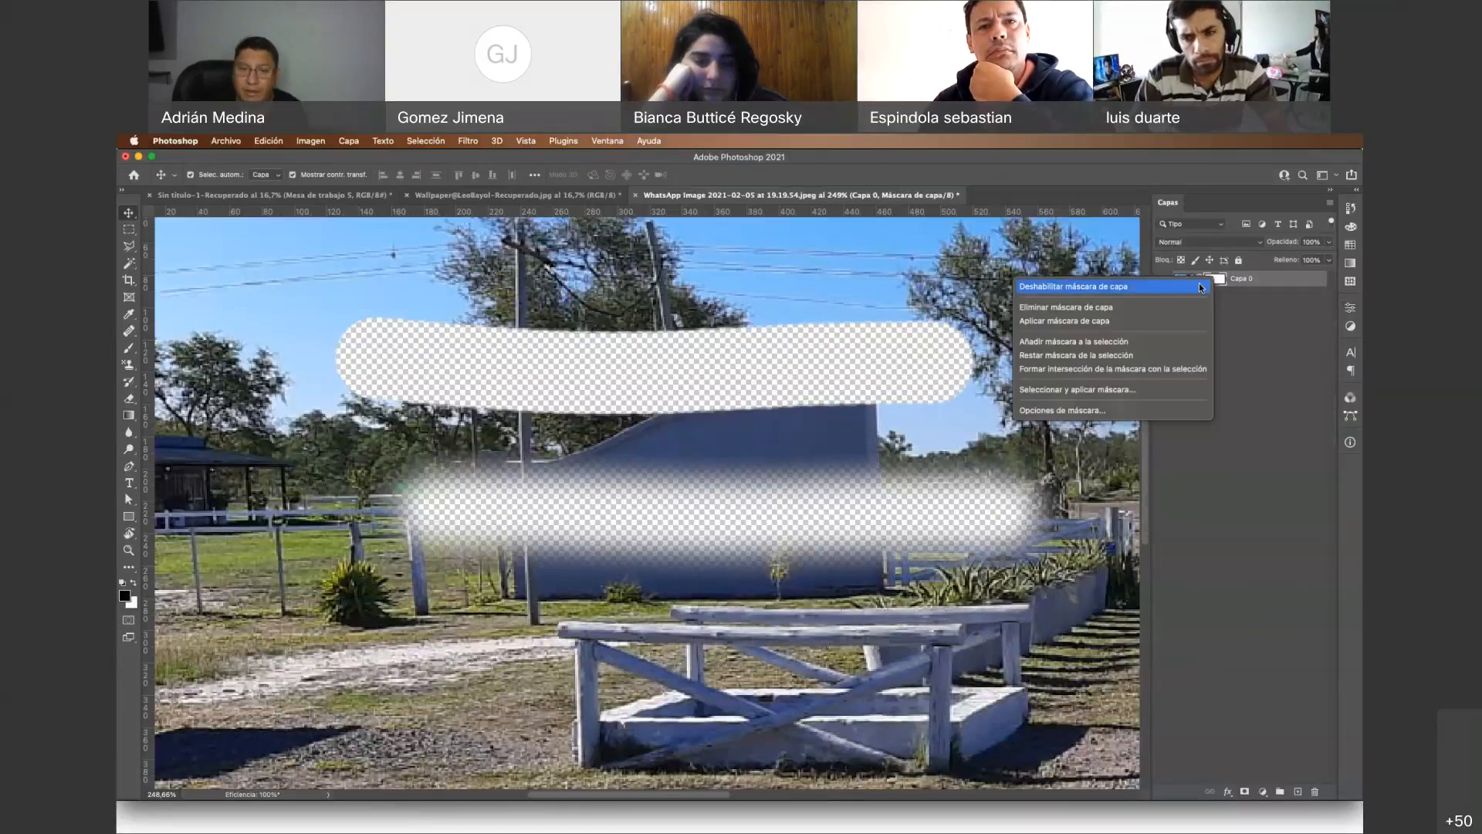
{"action": "left_click", "coordinate": [1200, 286]}
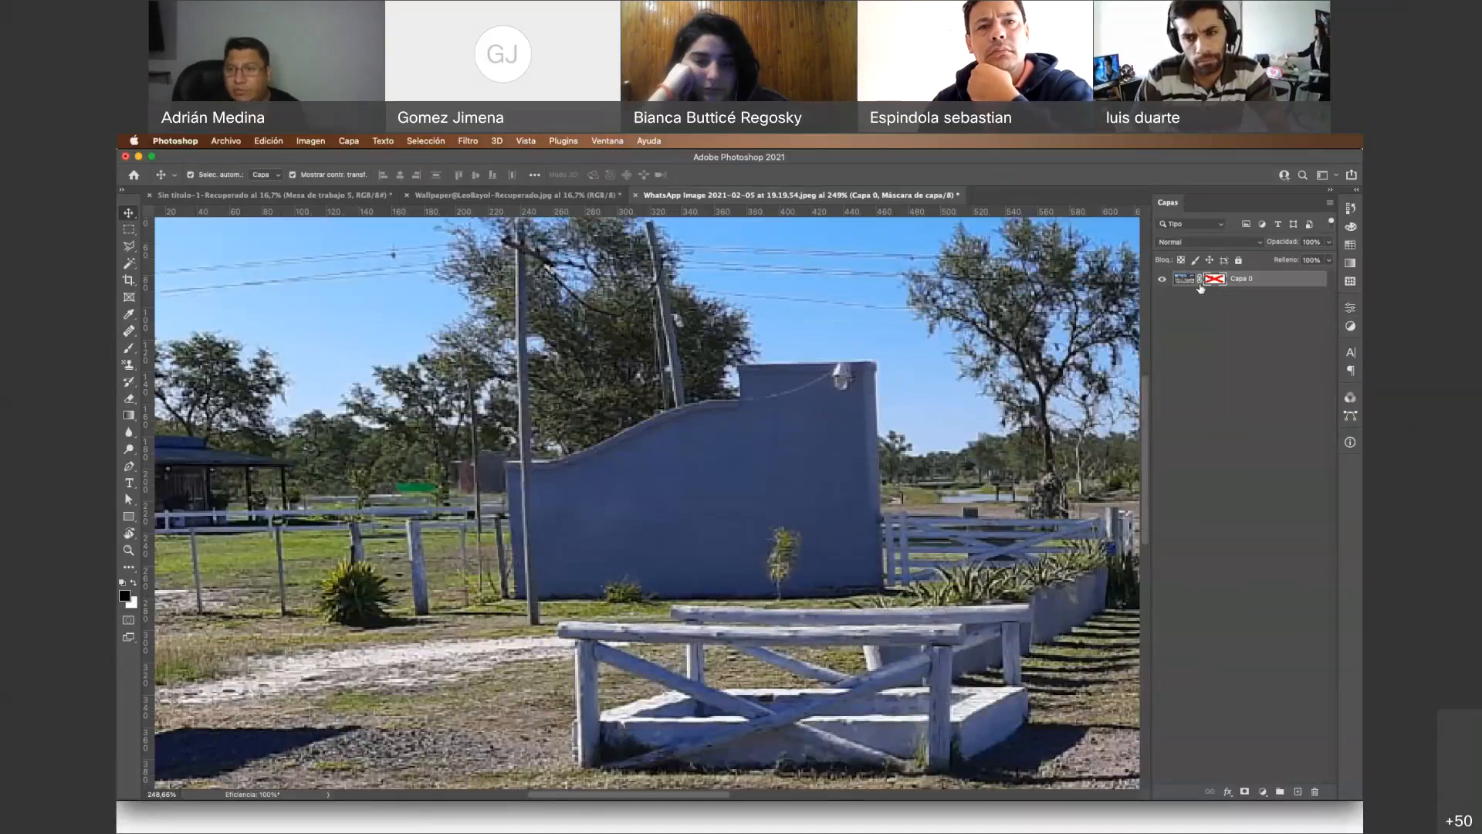
Re-enable Capa 0's layer mask and apply a black-to-transparent linear gradient on it from the photo's bottom edge upward over the gravel
{"action": "left_click", "coordinate": [1209, 284], "text": "shift"}
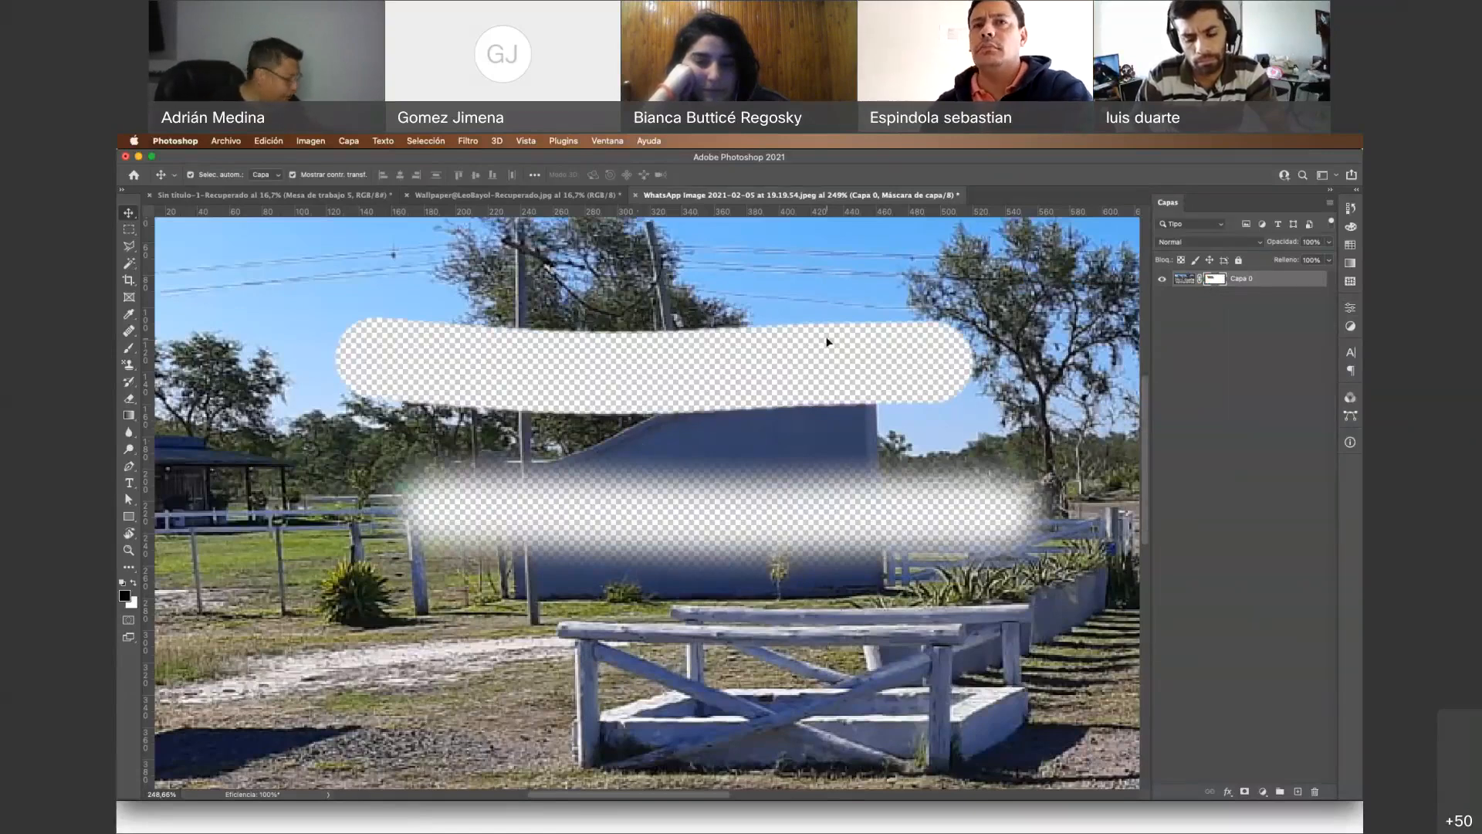
{"action": "key", "text": "z"}
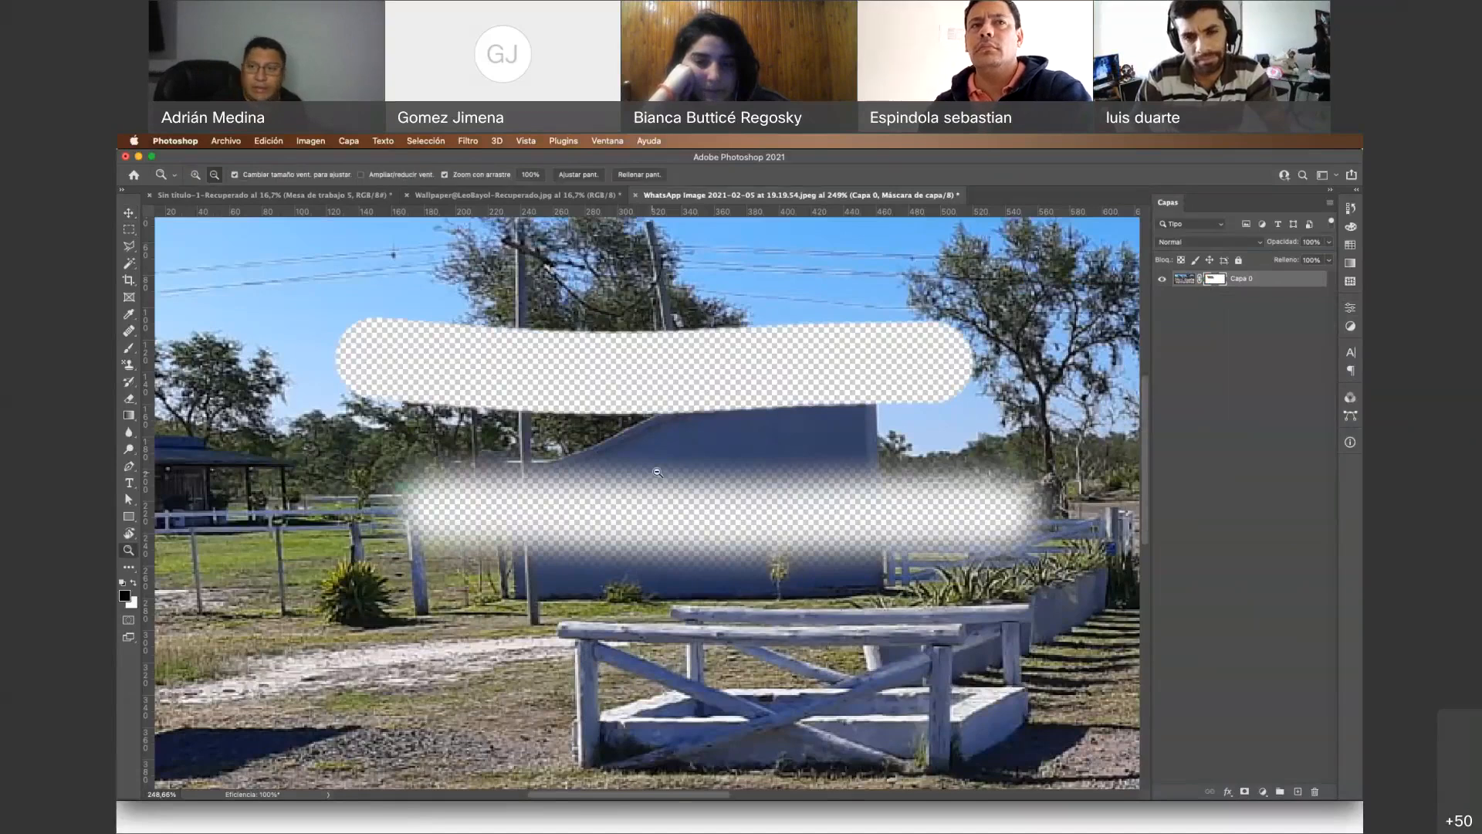
{"action": "key", "text": "super+1"}
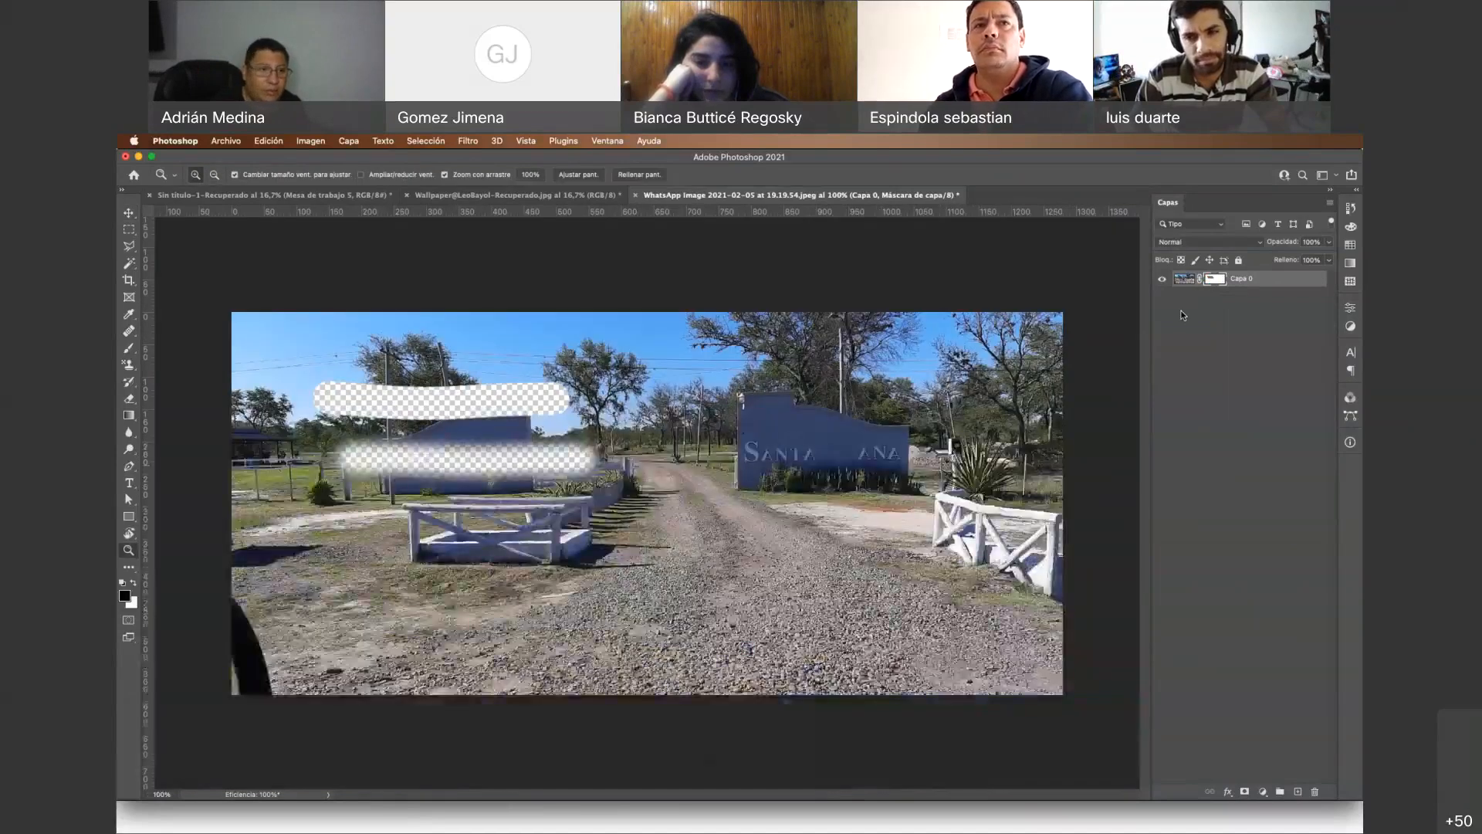
{"action": "left_click", "coordinate": [127, 415]}
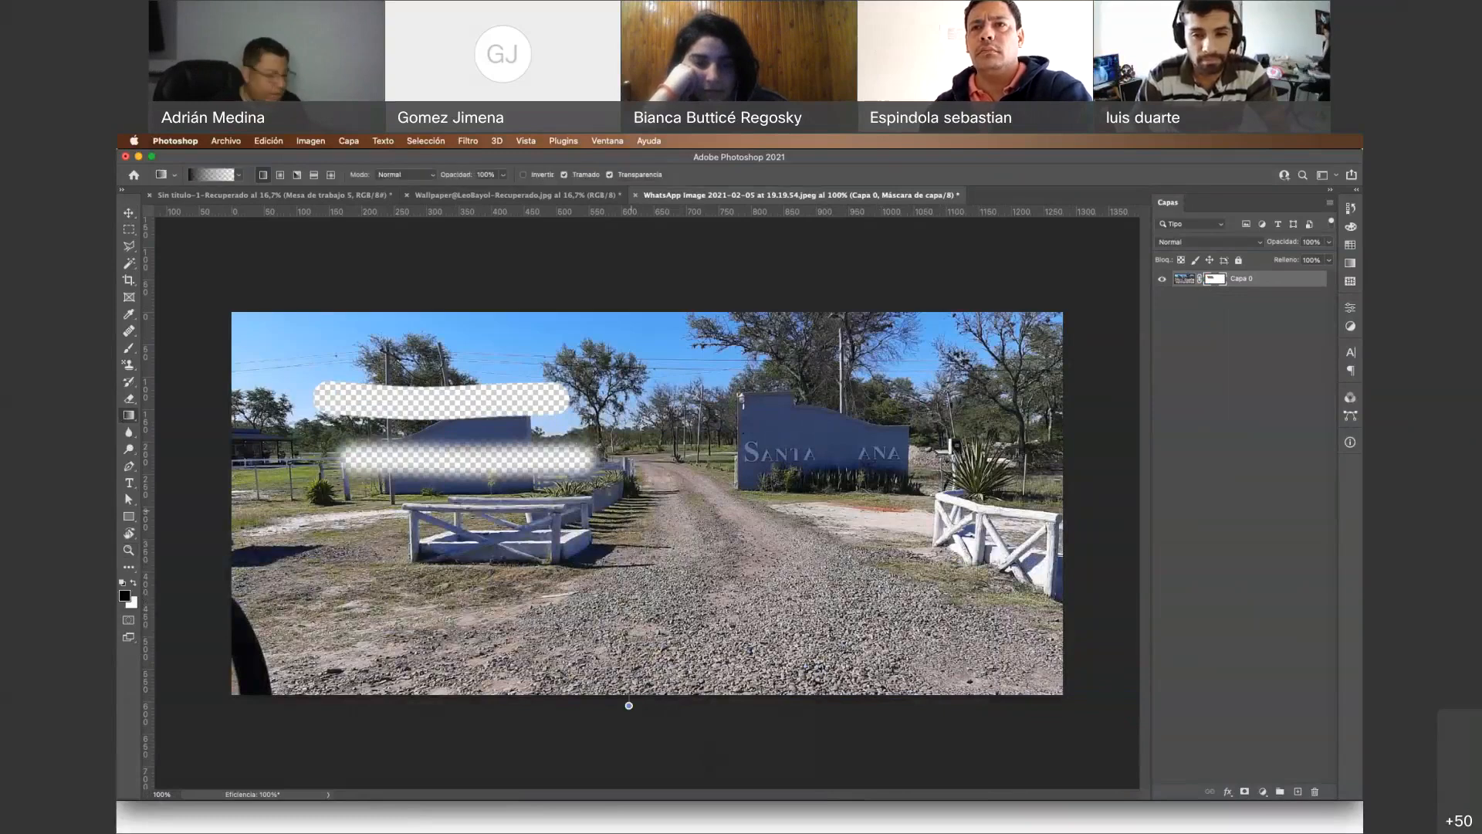
{"action": "left_click_drag", "start_coordinate": [630, 705], "coordinate": [632, 533]}
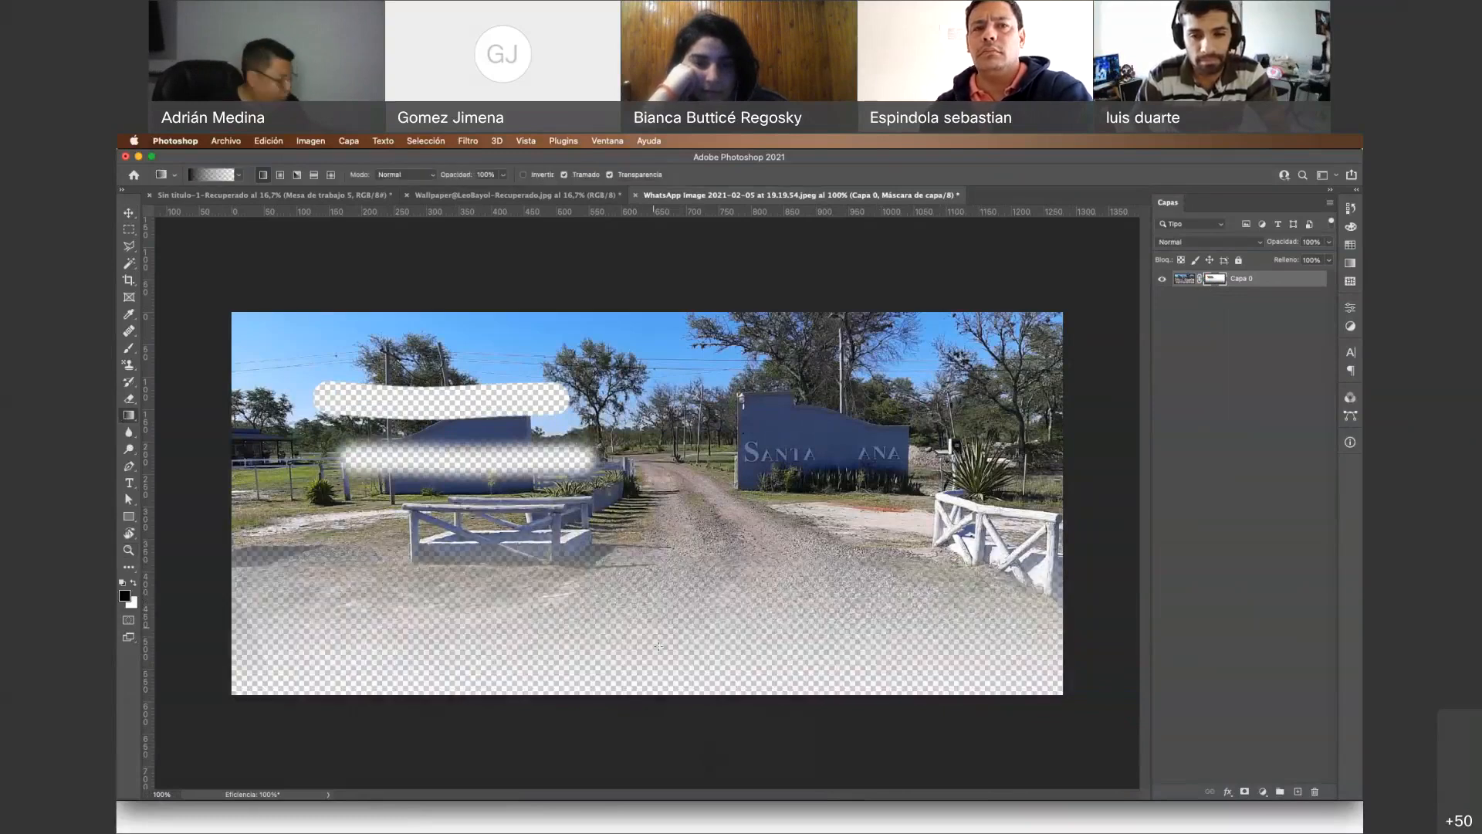
Apply further vertical gradients on Capa 0's mask over the lettered wall, fading the photo up to the sky
{"action": "left_click", "coordinate": [129, 215]}
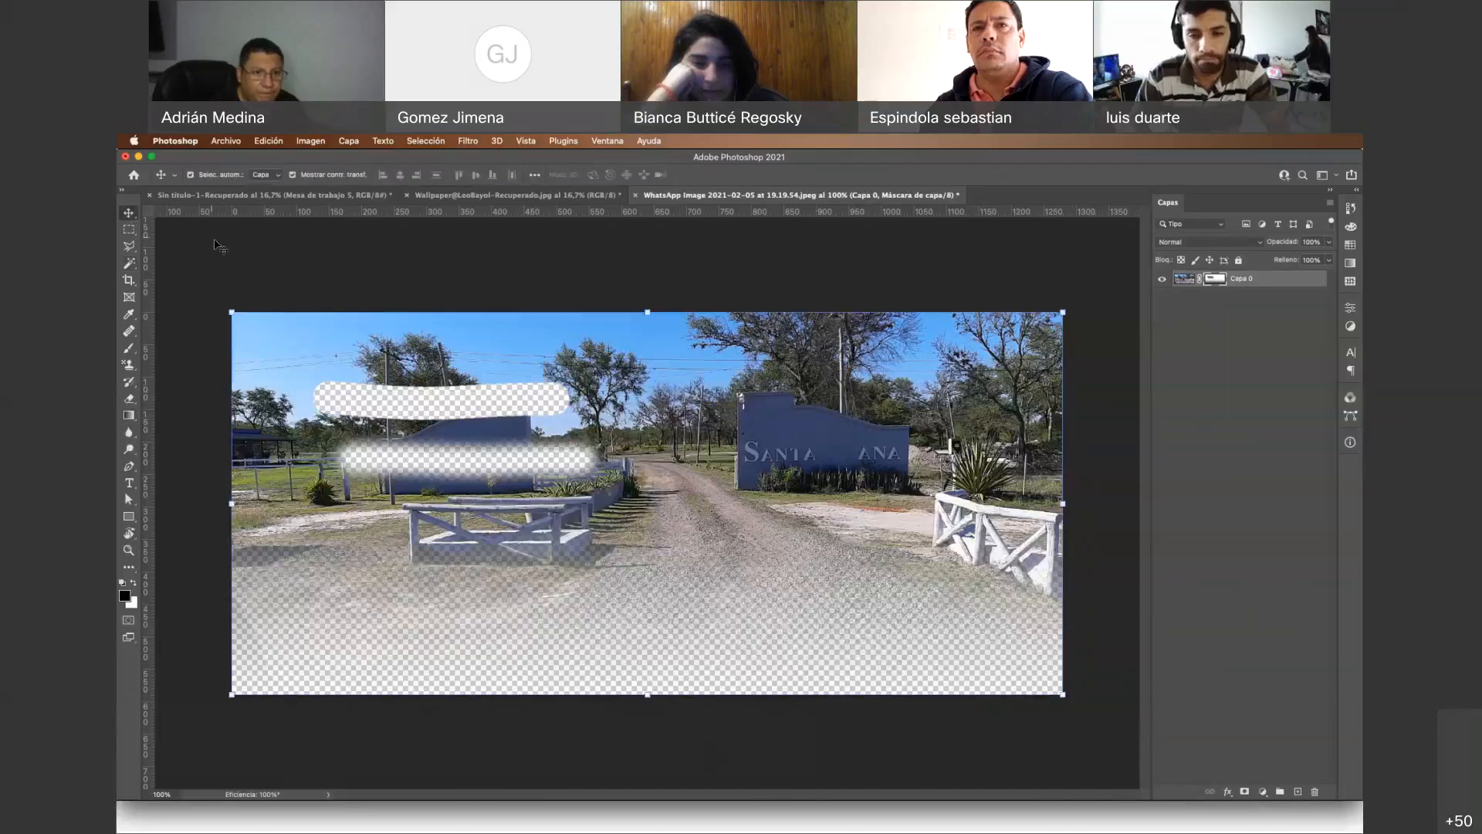
{"action": "left_click", "coordinate": [251, 269]}
{"action": "left_click", "coordinate": [725, 544]}
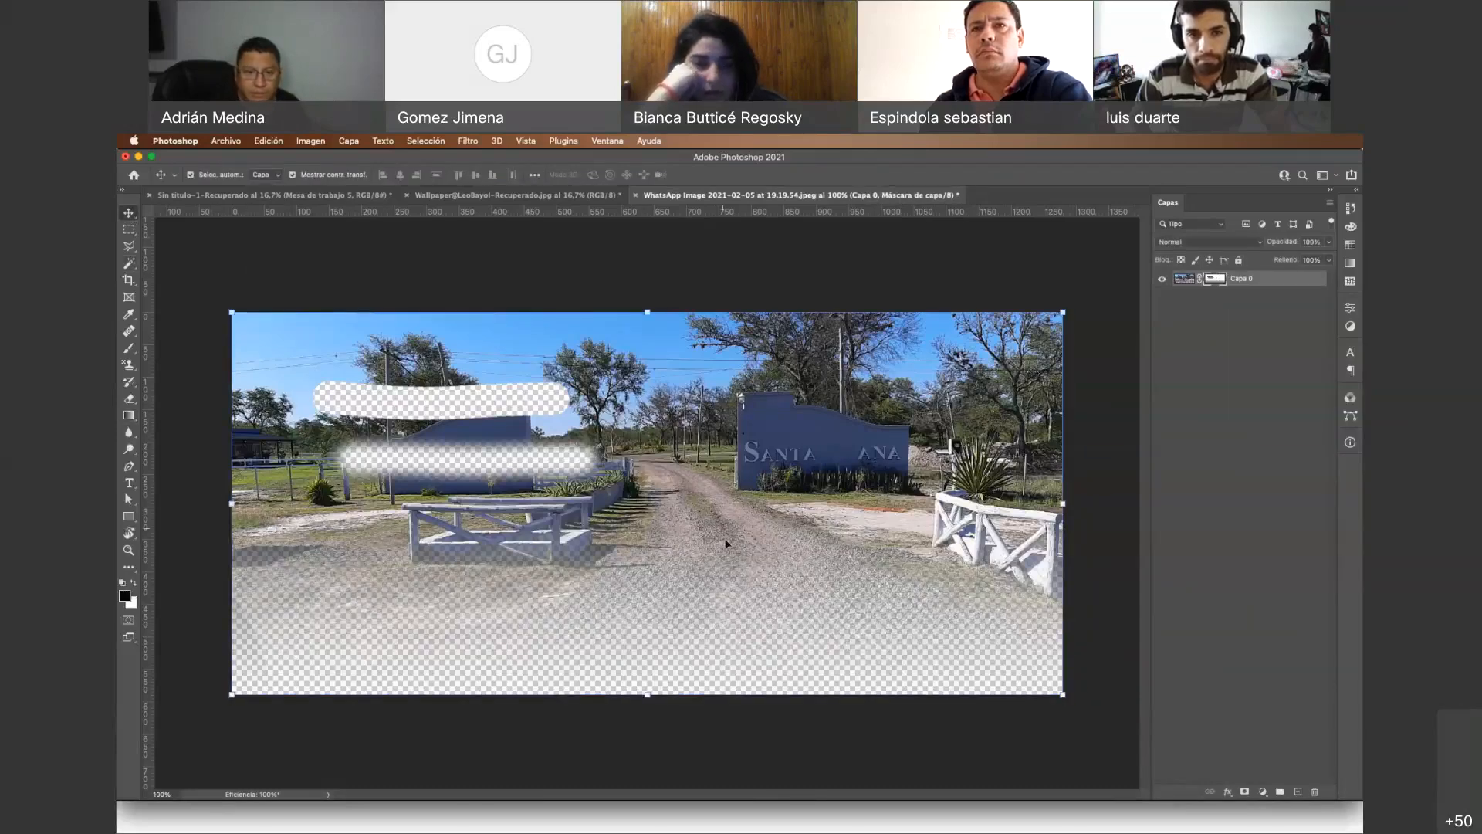
{"action": "key", "text": "g"}
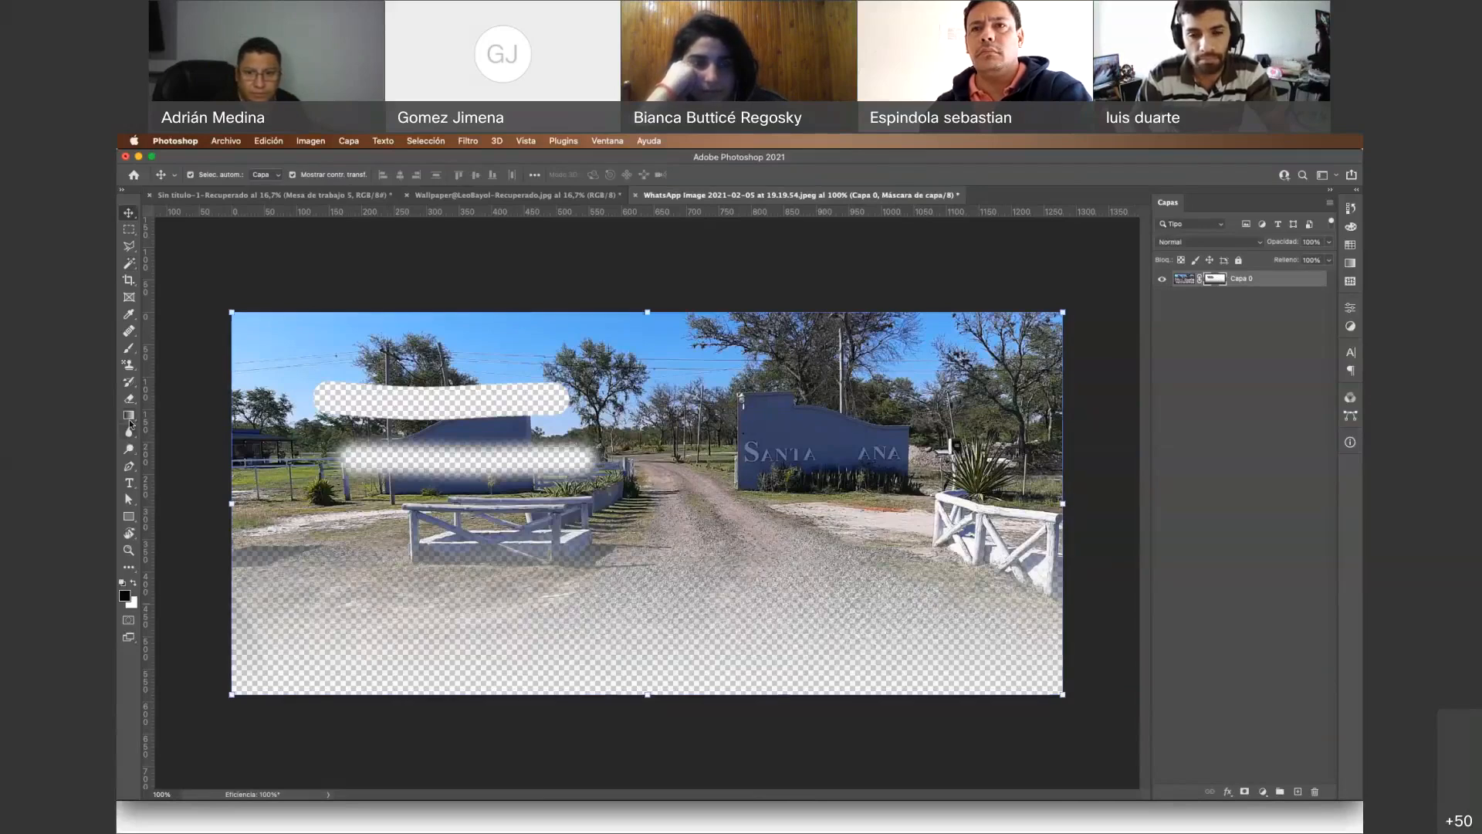
{"action": "left_click_drag", "start_coordinate": [852, 419], "coordinate": [850, 484]}
{"action": "left_click_drag", "start_coordinate": [854, 339], "coordinate": [854, 338]}
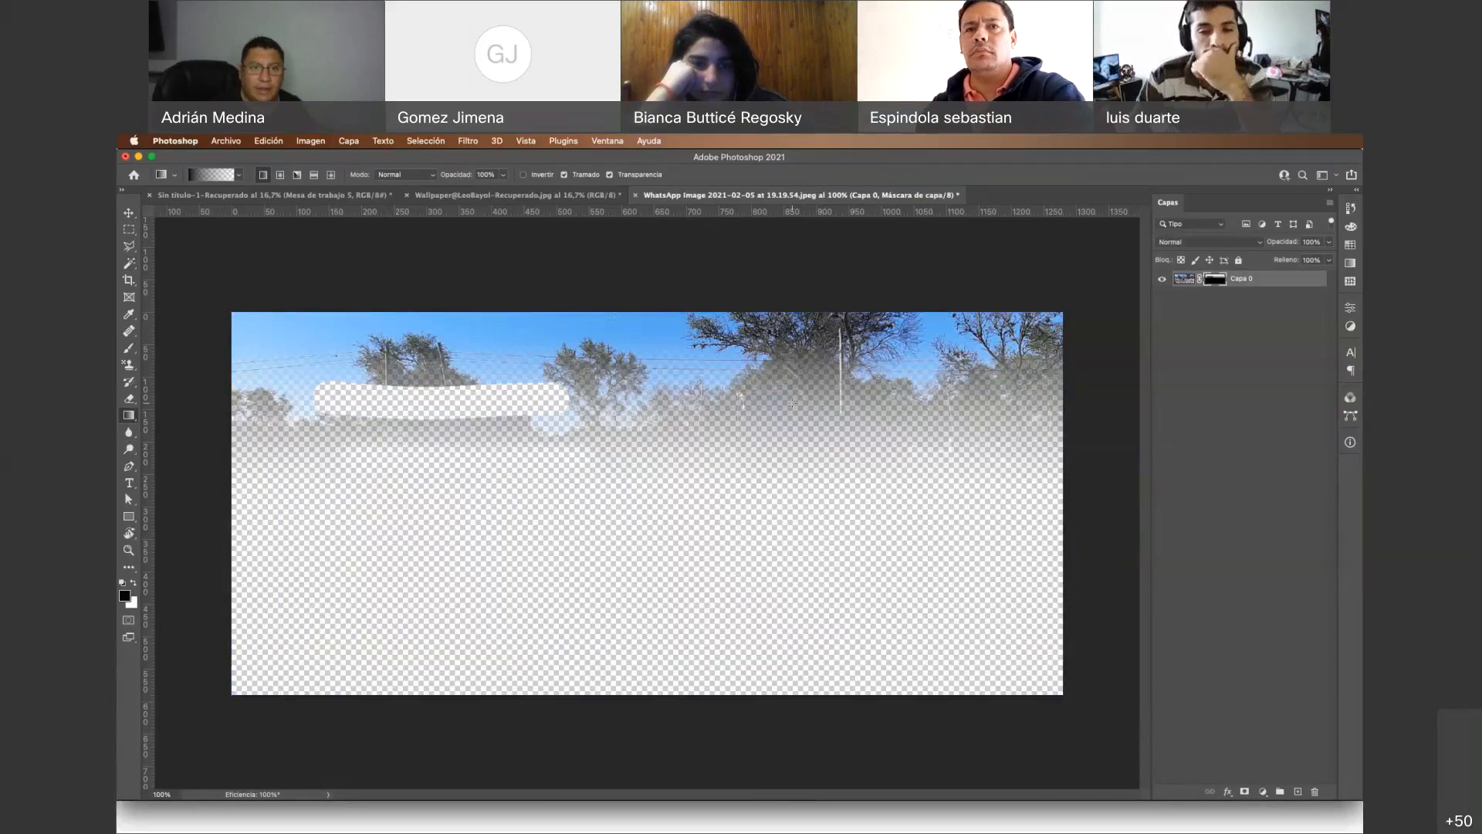
In the bridge wallpaper document, select Capa 1's layer mask and apply a gradient leftward across the water
{"action": "left_click", "coordinate": [500, 196]}
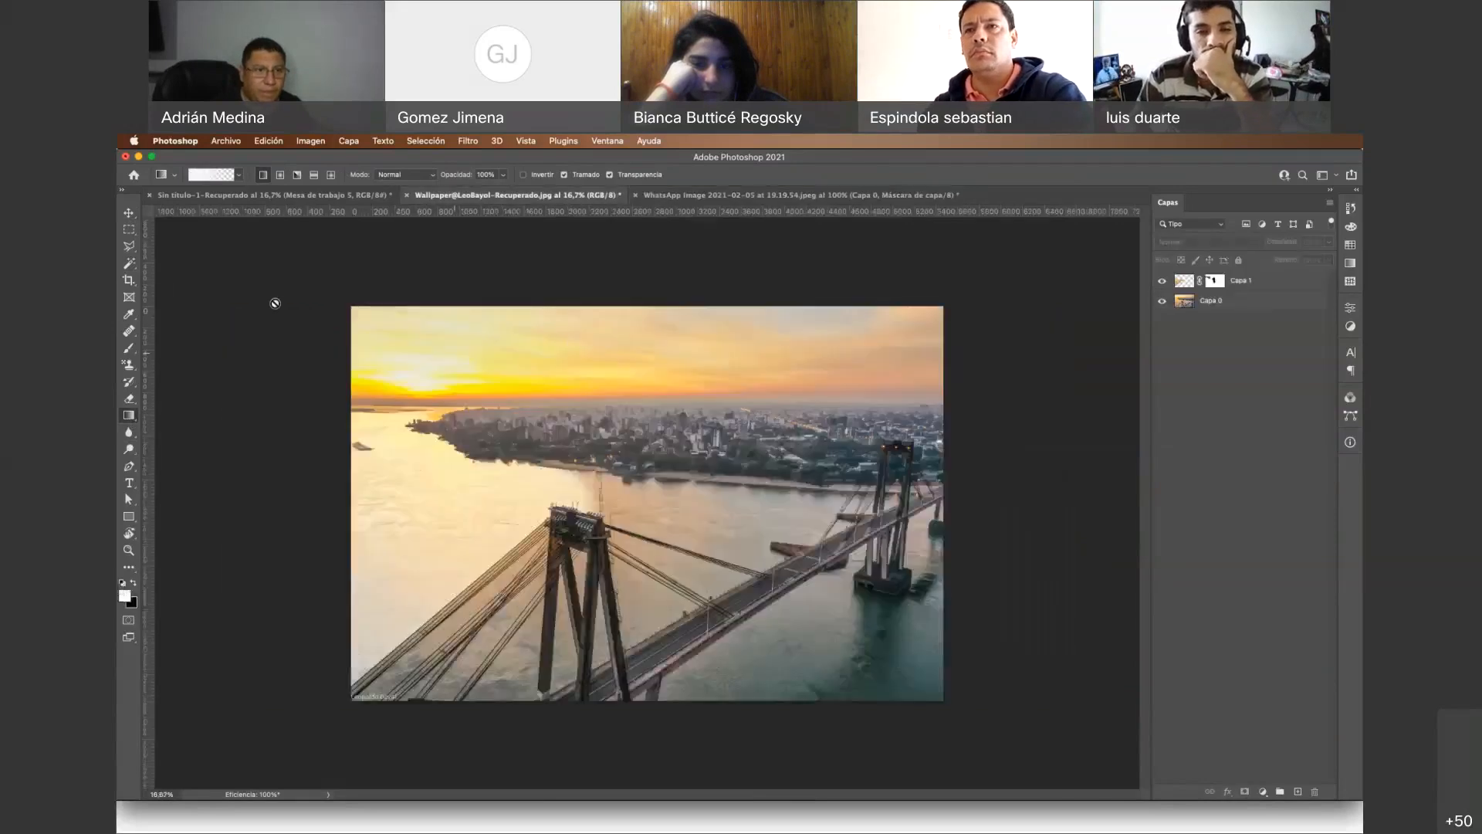
{"action": "left_click", "coordinate": [129, 212]}
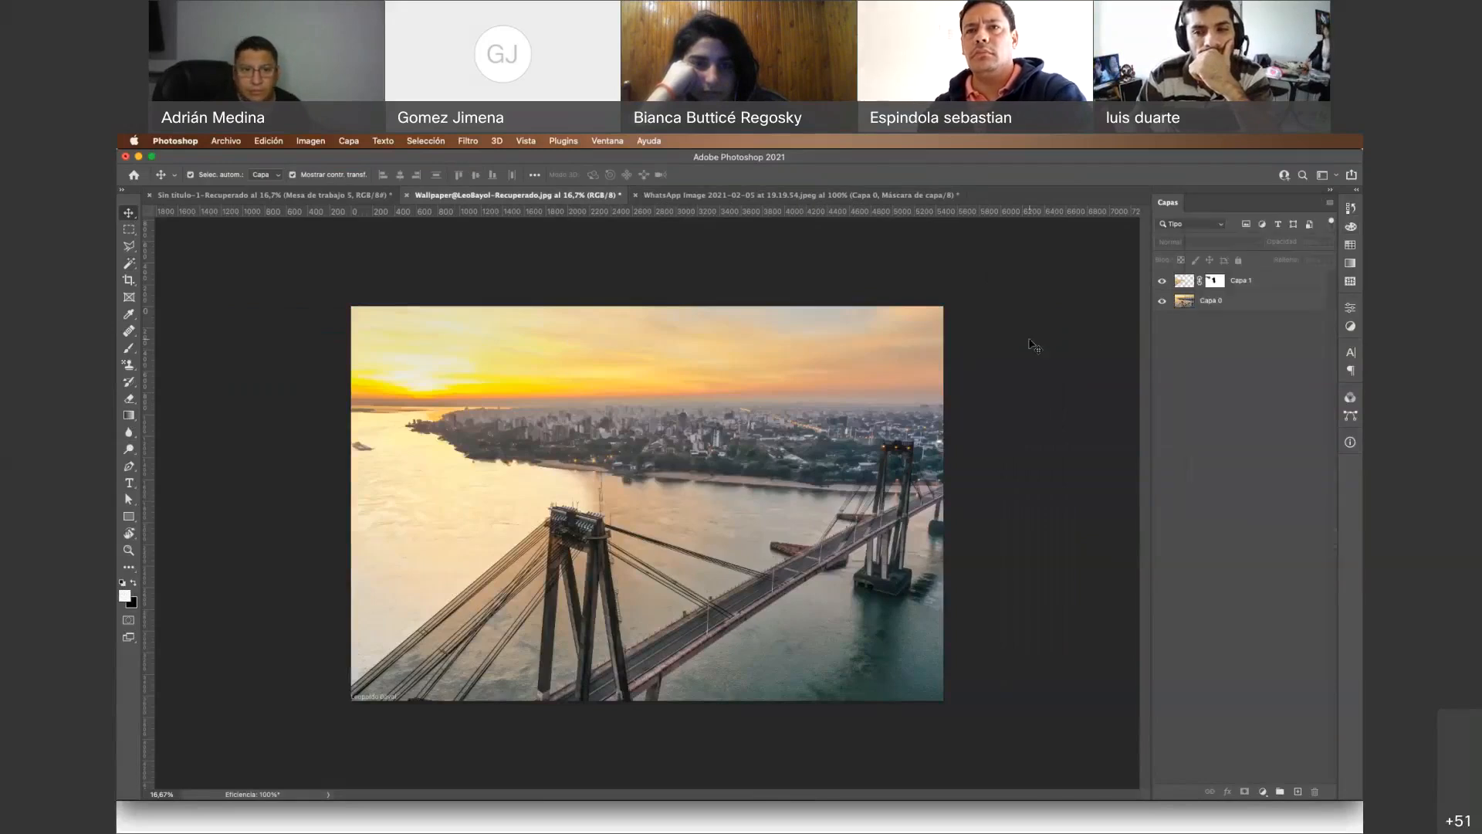
{"action": "left_click", "coordinate": [743, 365]}
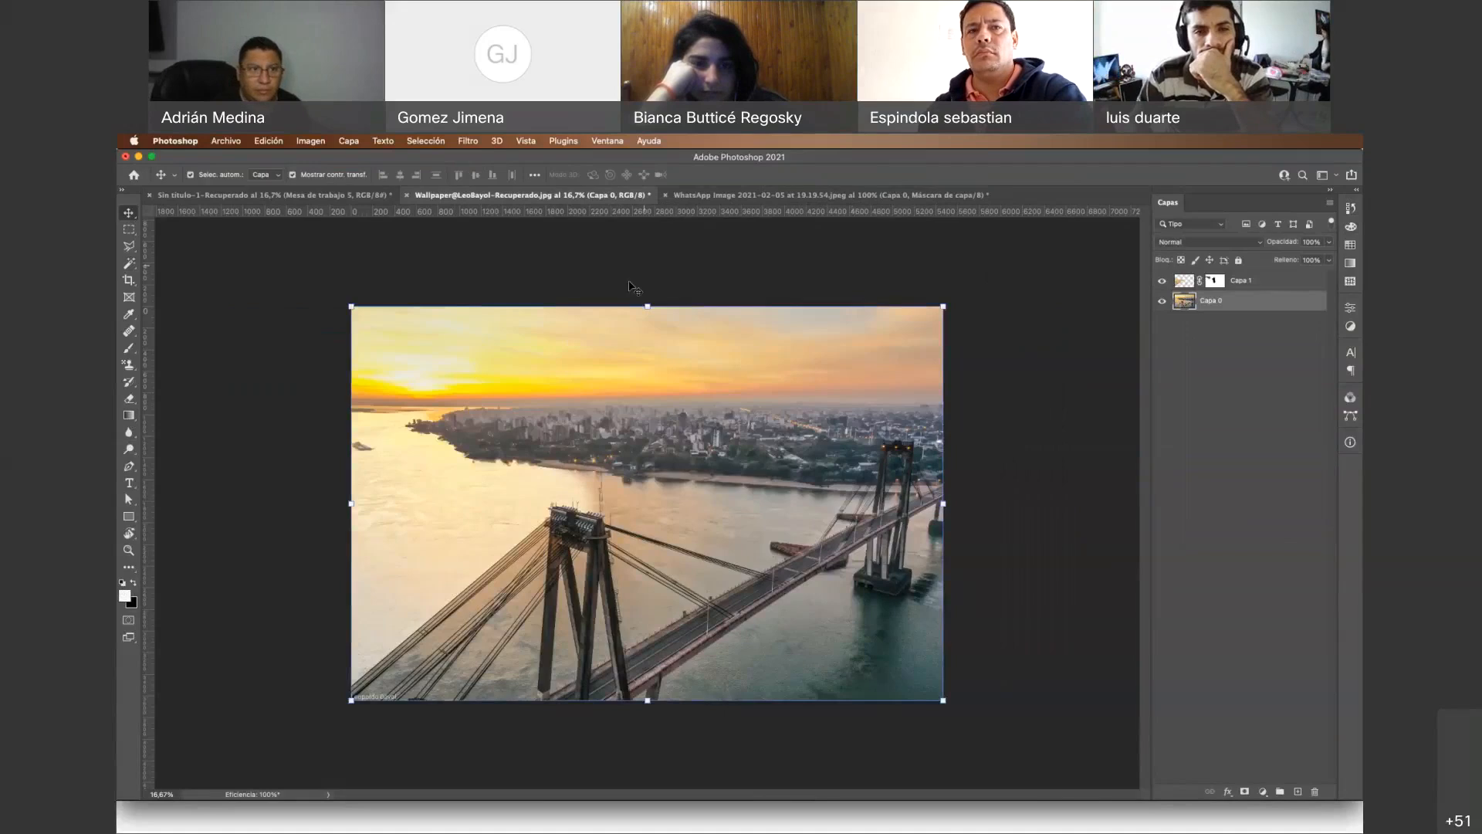
{"action": "left_click", "coordinate": [478, 503]}
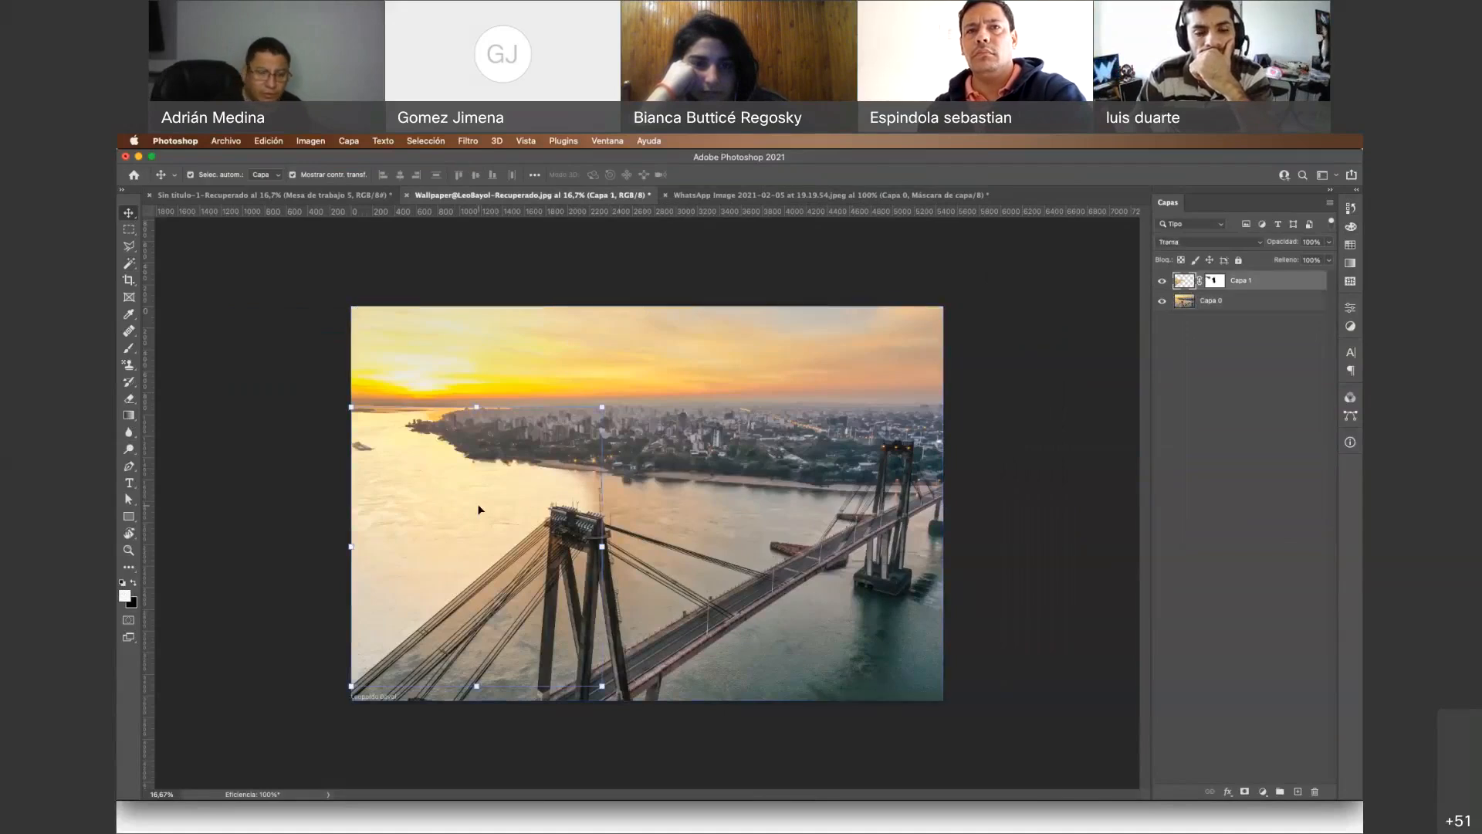
{"action": "left_click", "coordinate": [1214, 280]}
{"action": "key", "text": "g"}
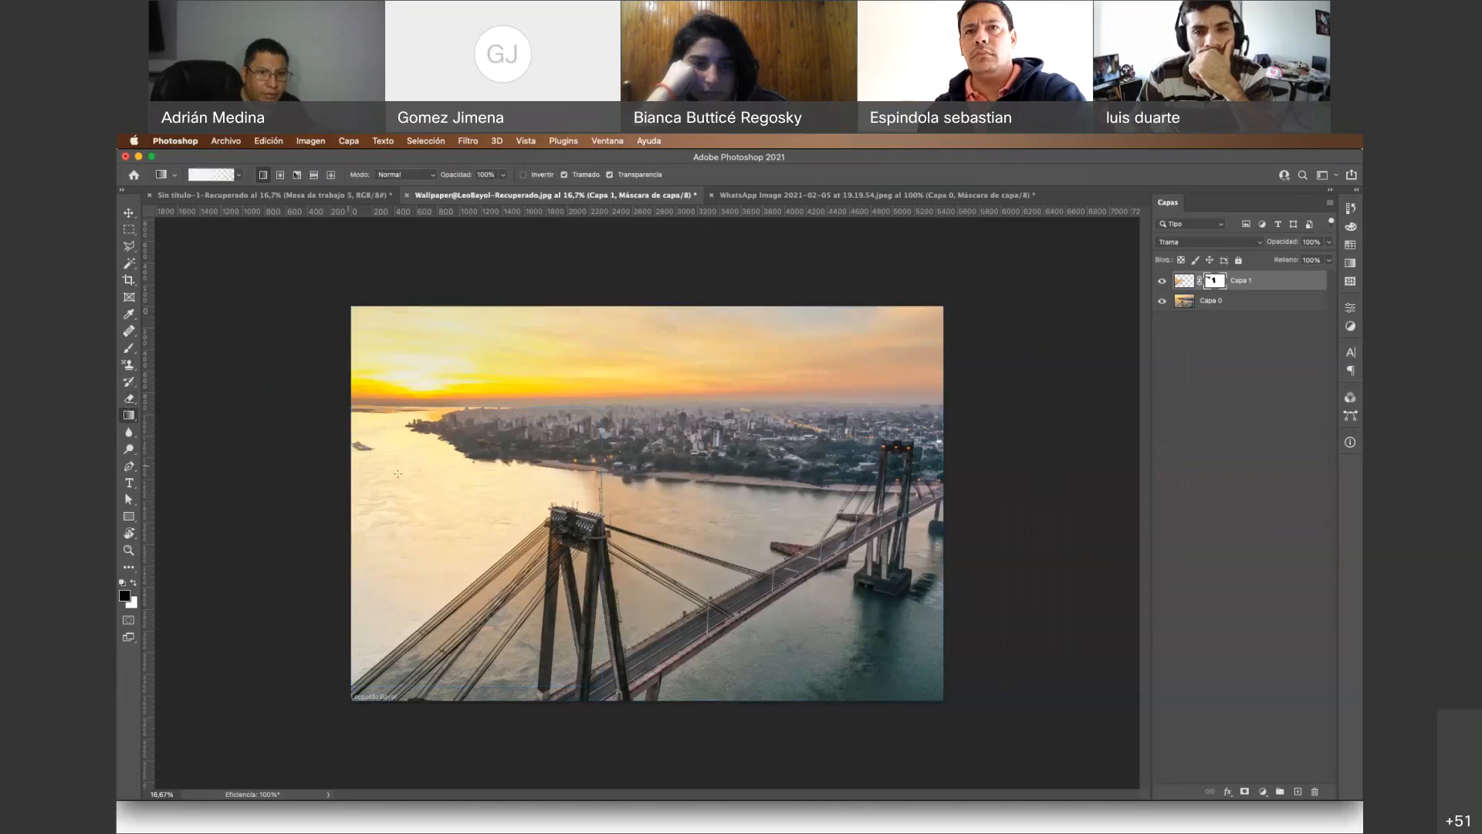
{"action": "mouse_move", "coordinate": [425, 484]}
{"action": "left_mouse_down"}
{"action": "mouse_move", "coordinate": [614, 485]}
{"action": "mouse_move", "coordinate": [452, 469]}
{"action": "left_mouse_up"}
{"action": "left_click_drag", "start_coordinate": [688, 496], "coordinate": [393, 485]}
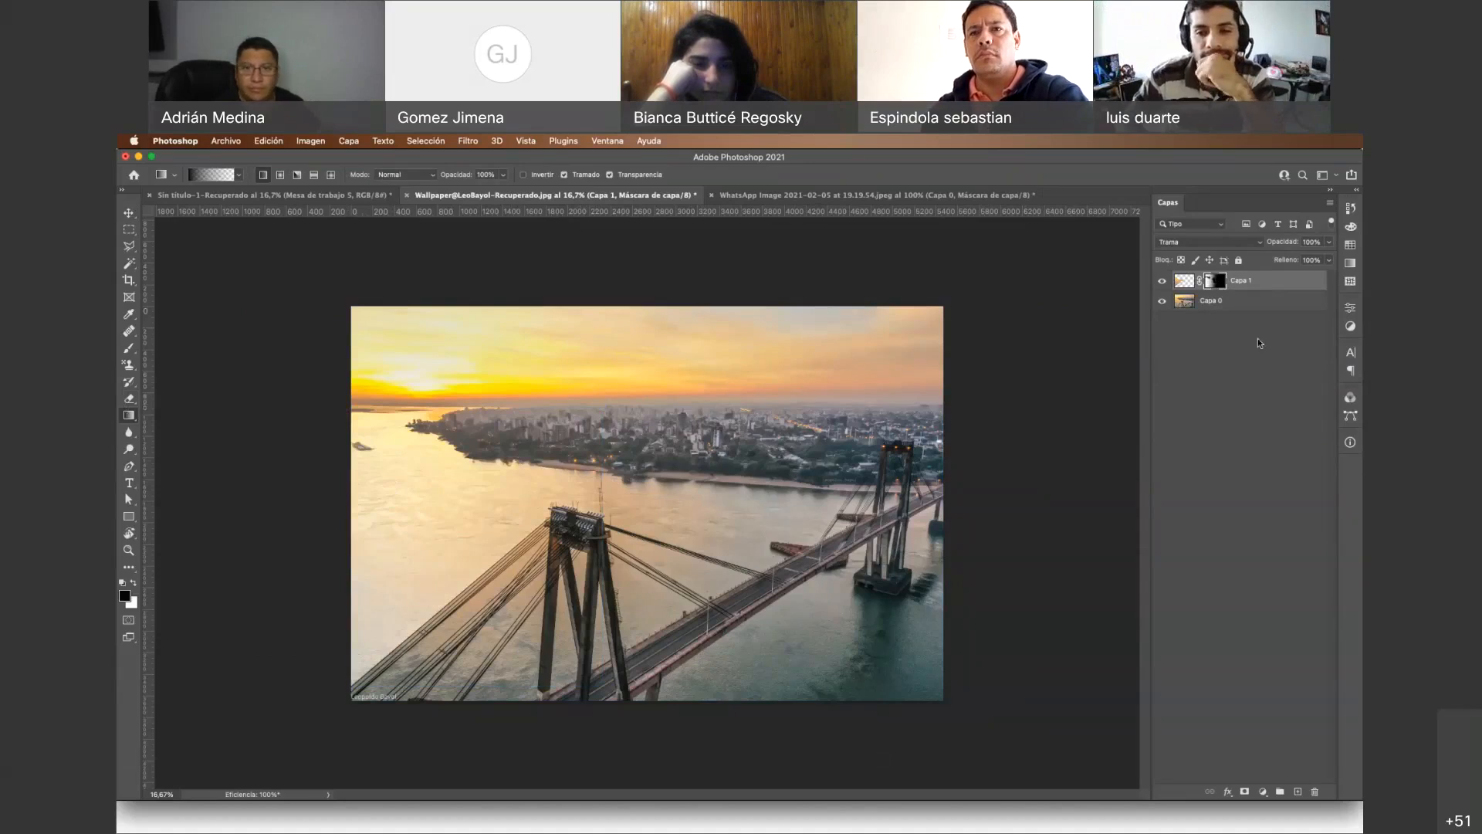
Return to the entrance photo, undo the upper mask gradients and disable Capa 0's layer mask
{"action": "left_click", "coordinate": [748, 195]}
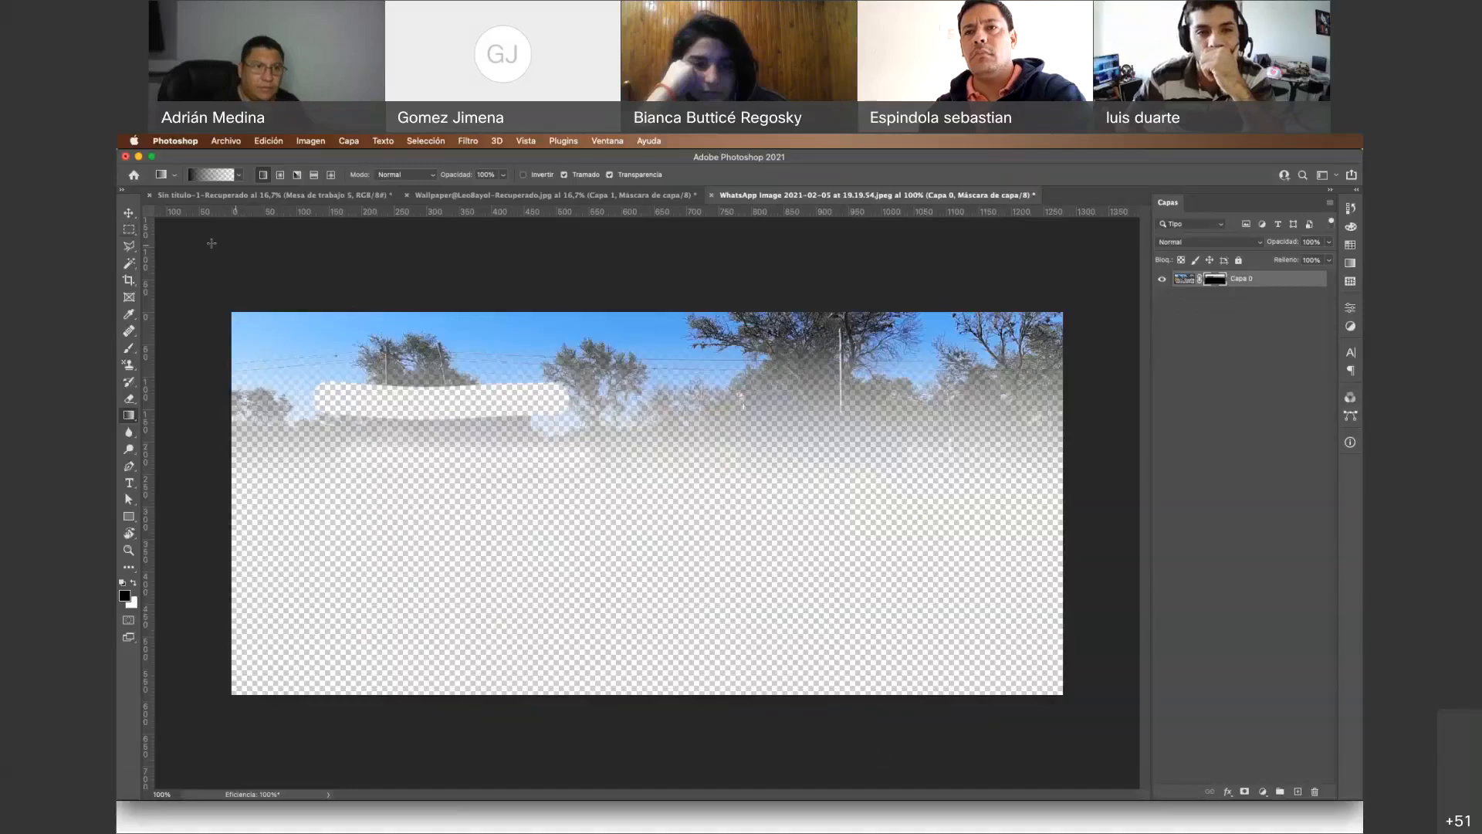
{"action": "left_click", "coordinate": [128, 216]}
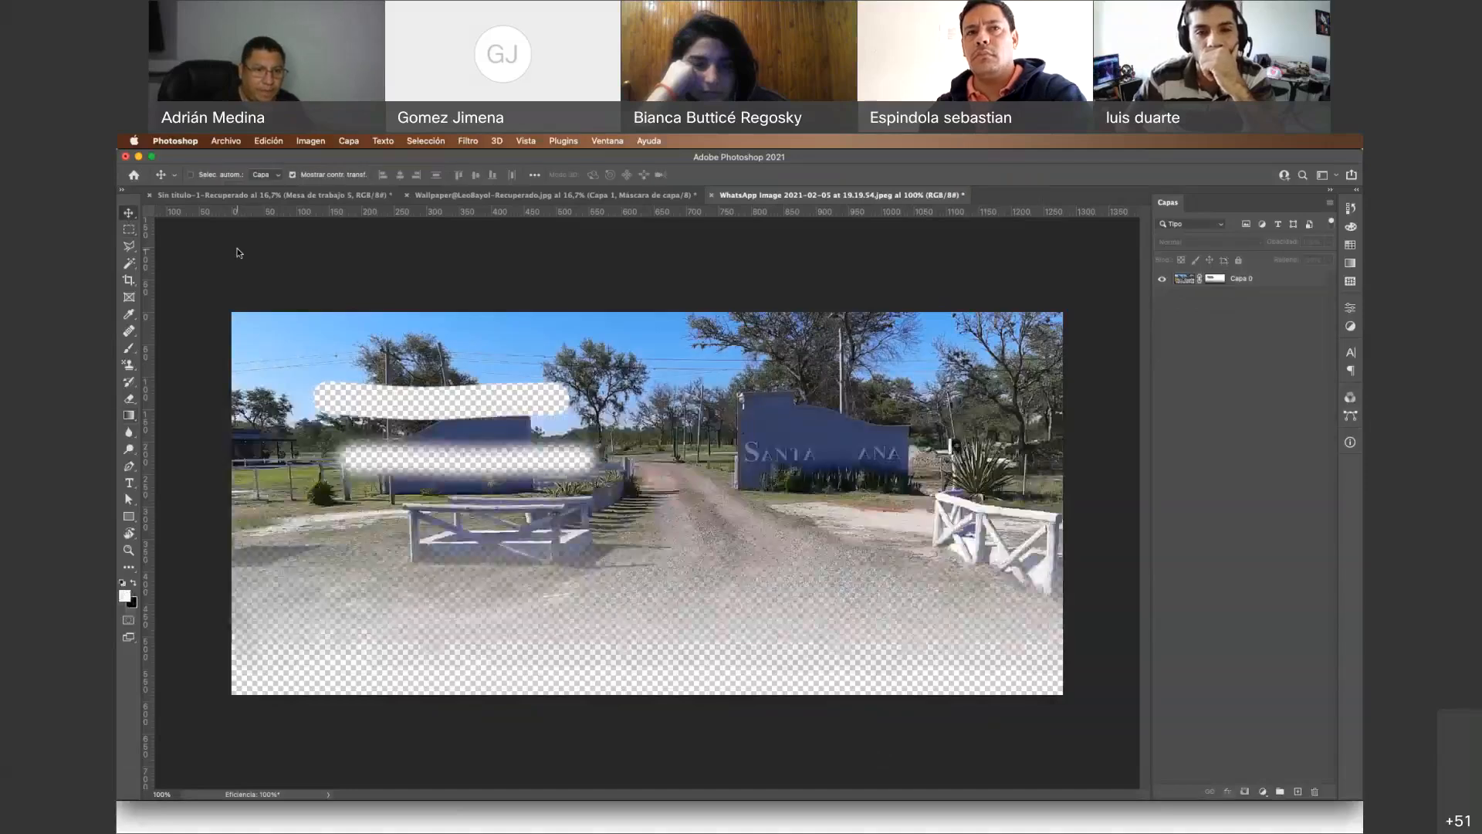
{"action": "key", "text": "super+z"}
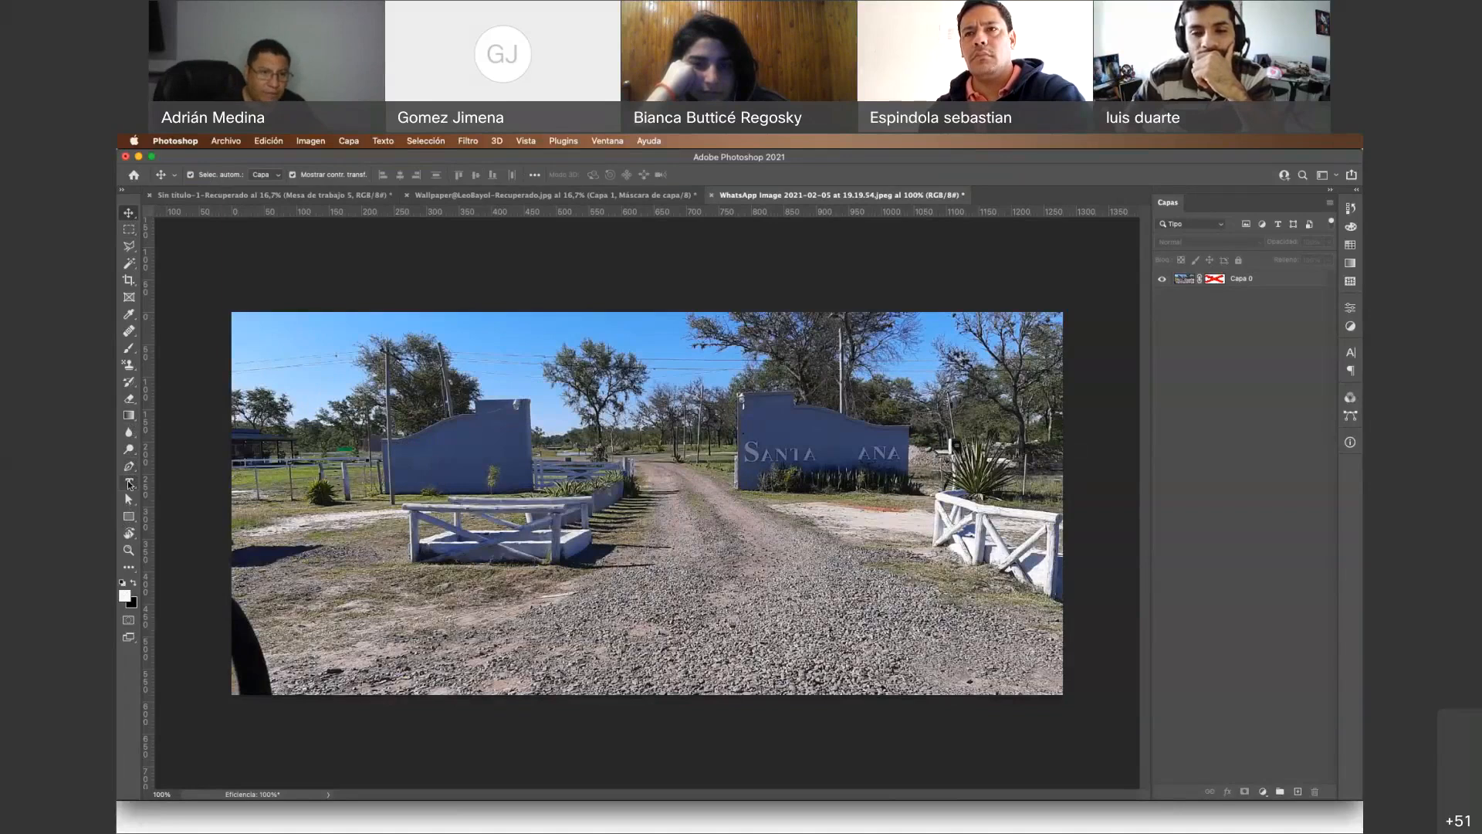
Draw a practice Pen path with straight and curved segments from the trees across both walls and around the gravel road
{"action": "left_click", "coordinate": [128, 467]}
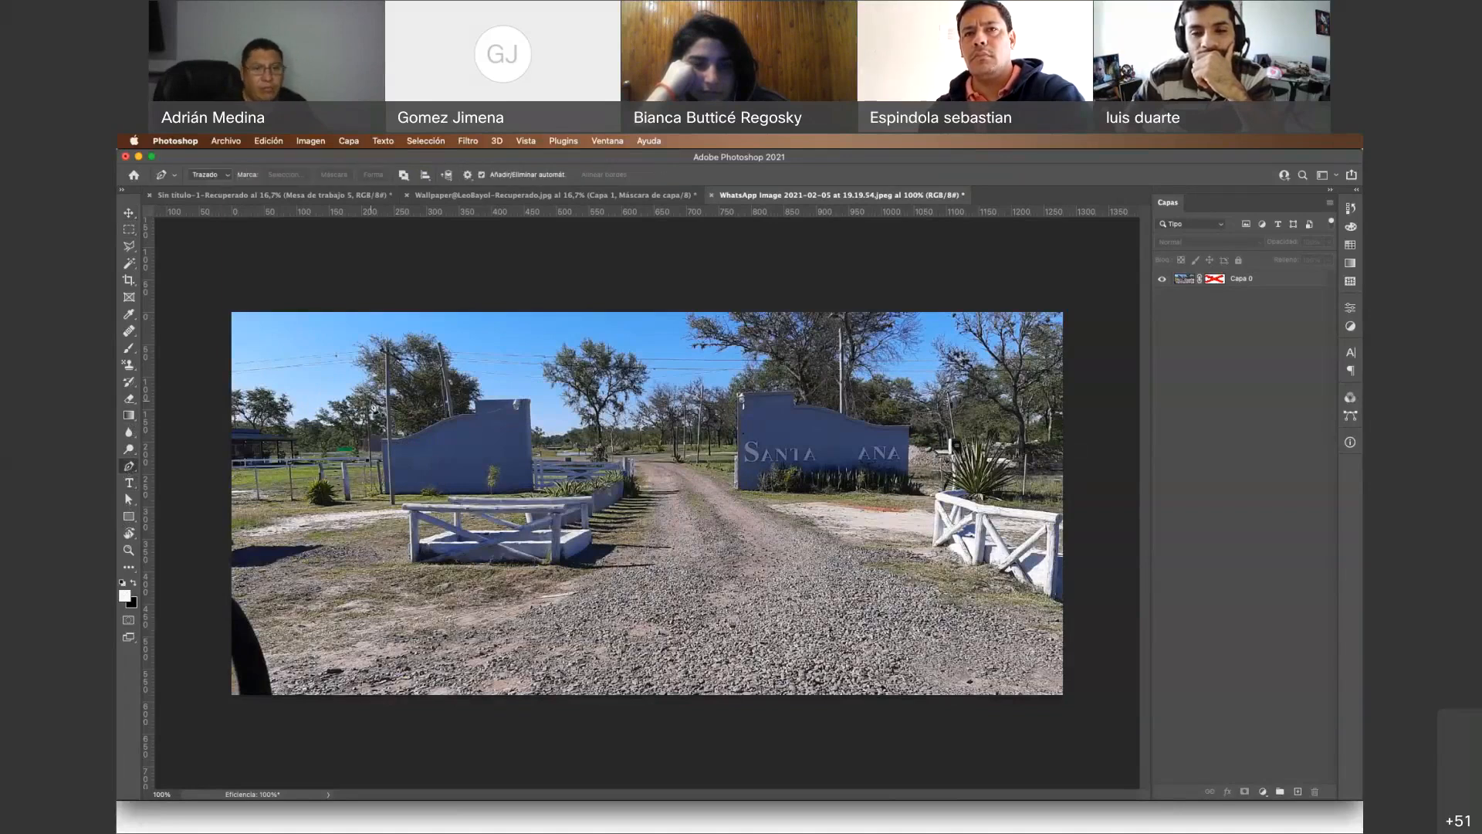
{"action": "left_click", "coordinate": [468, 363]}
{"action": "left_click", "coordinate": [518, 413]}
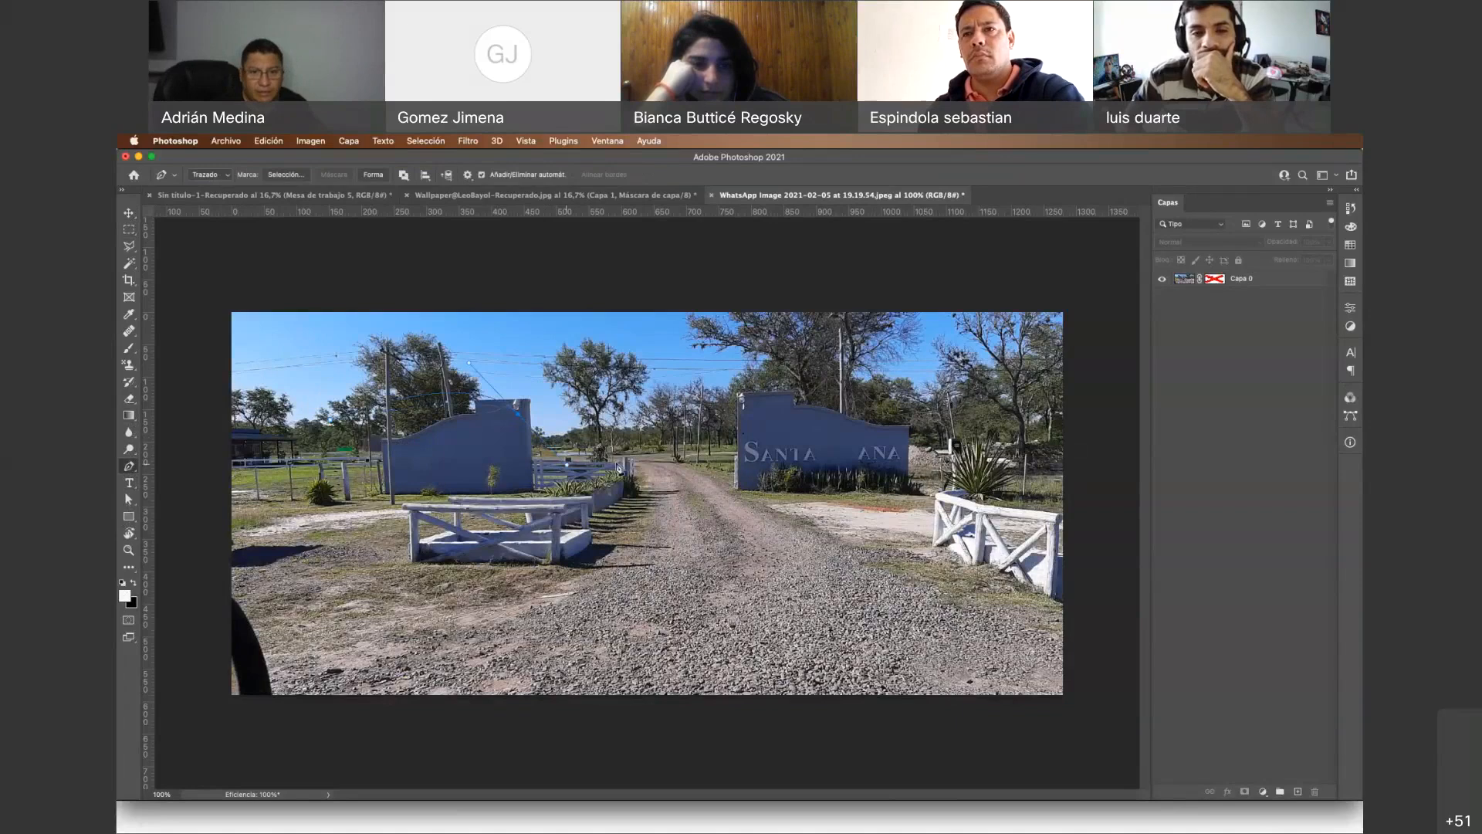
{"action": "left_click_drag", "start_coordinate": [702, 462], "coordinate": [762, 414]}
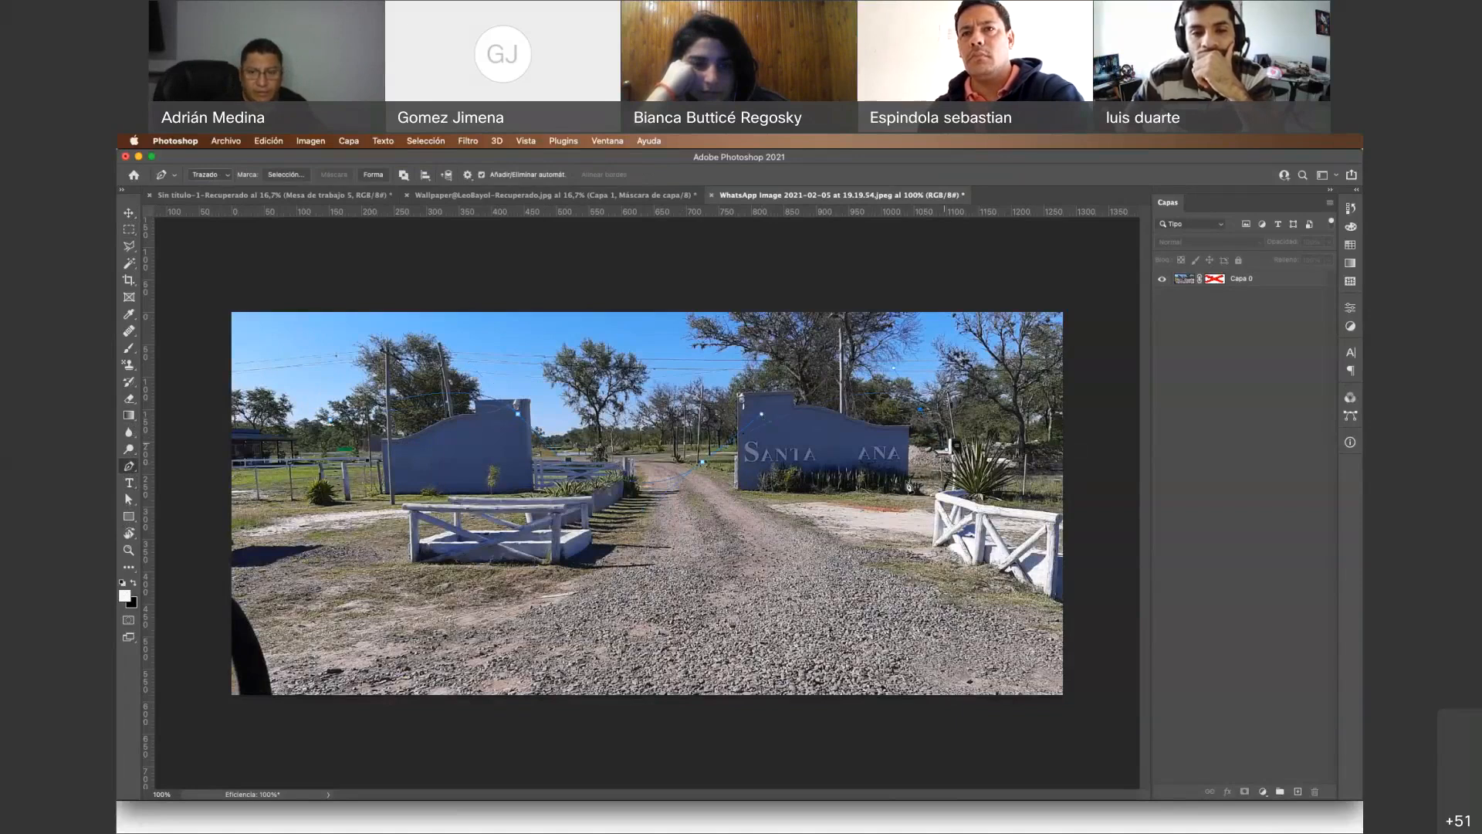
{"action": "left_click_drag", "start_coordinate": [921, 408], "coordinate": [910, 488]}
{"action": "left_click_drag", "start_coordinate": [872, 575], "coordinate": [812, 592]}
{"action": "left_click_drag", "start_coordinate": [624, 595], "coordinate": [563, 579]}
{"action": "left_click_drag", "start_coordinate": [455, 536], "coordinate": [385, 535]}
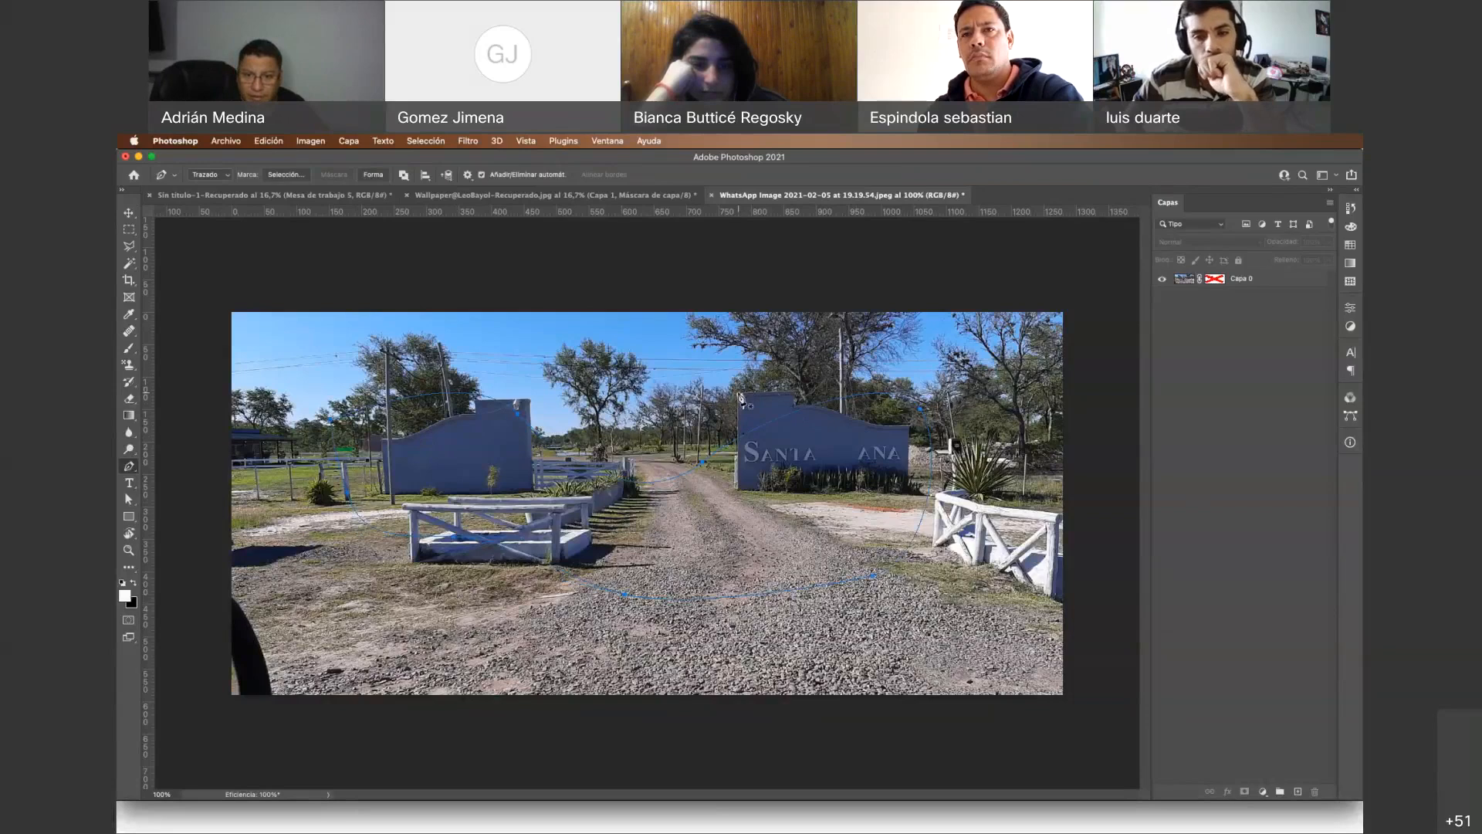
Trace the outline of the wall lettered "Santa Ana" with Pen anchor points along its stepped top edge and base
{"action": "left_click", "coordinate": [796, 401]}
{"action": "left_click", "coordinate": [820, 406]}
{"action": "left_click", "coordinate": [830, 410]}
{"action": "left_click", "coordinate": [841, 413]}
{"action": "left_click", "coordinate": [851, 416]}
{"action": "left_click", "coordinate": [873, 423]}
{"action": "left_click", "coordinate": [888, 424]}
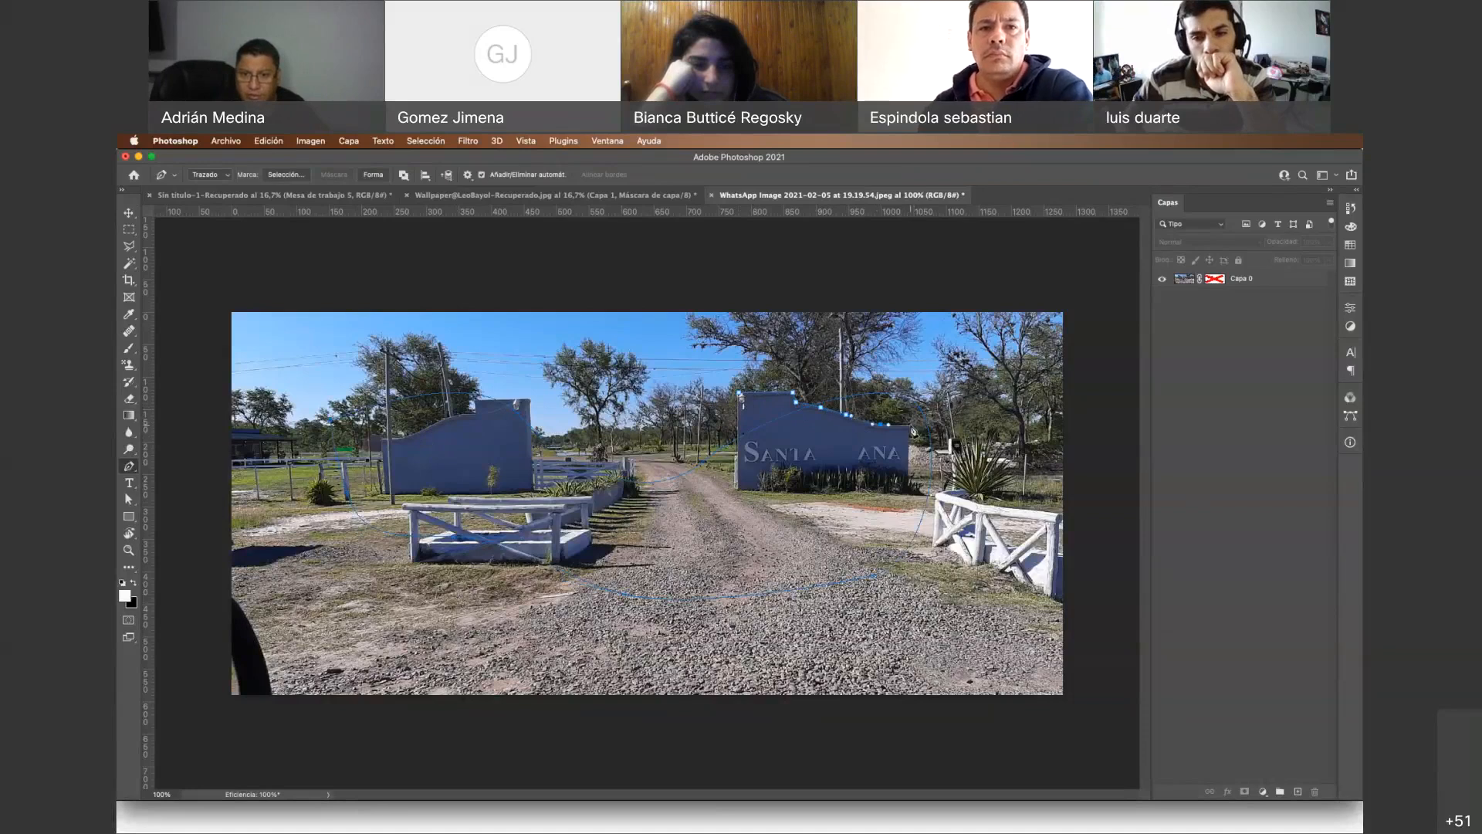
{"action": "left_click", "coordinate": [910, 426]}
{"action": "left_click", "coordinate": [910, 491]}
{"action": "left_click", "coordinate": [738, 489]}
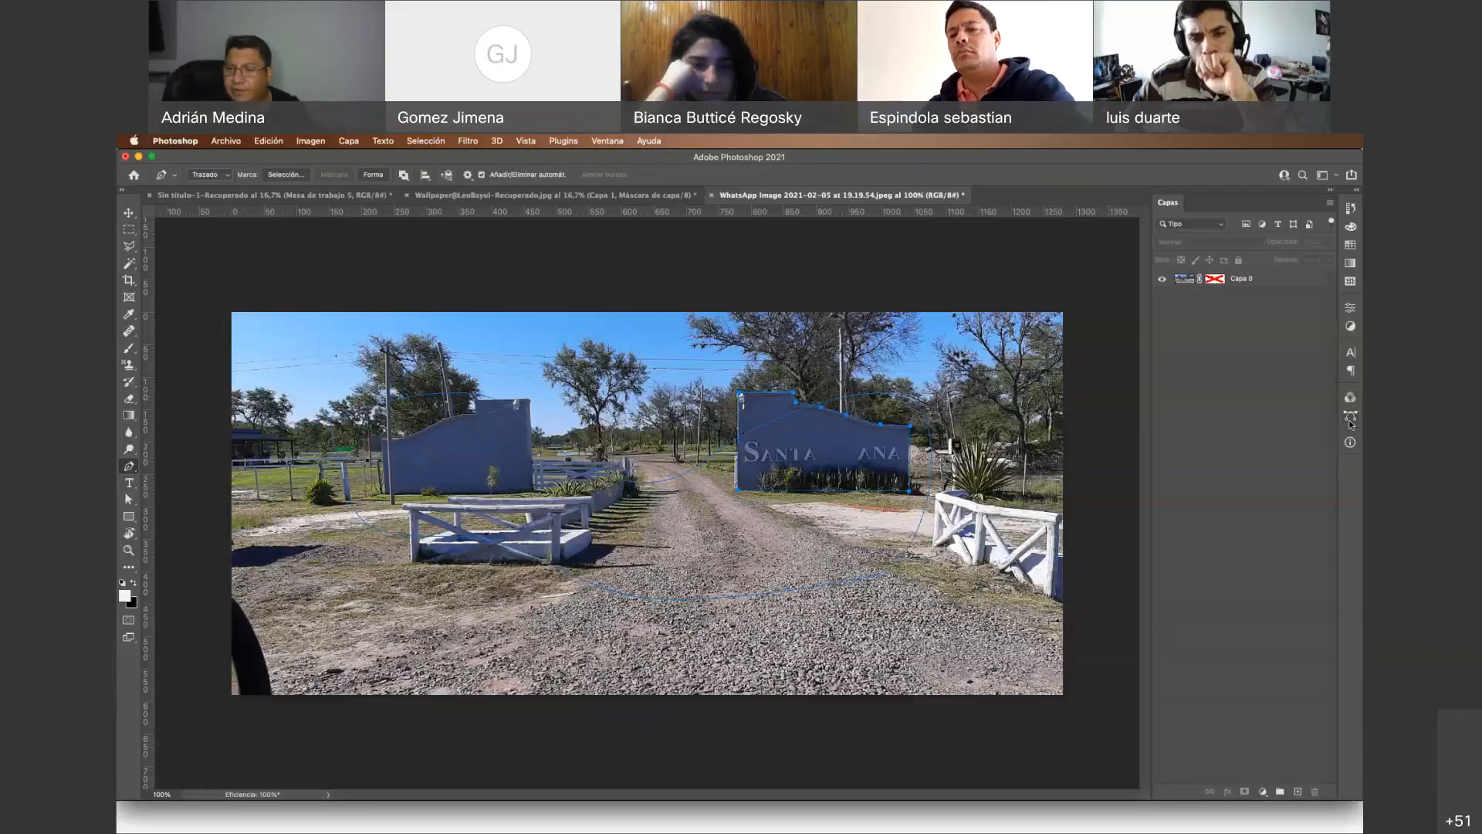
Load the work path as a selection and deselect it
{"action": "left_click", "coordinate": [1350, 417]}
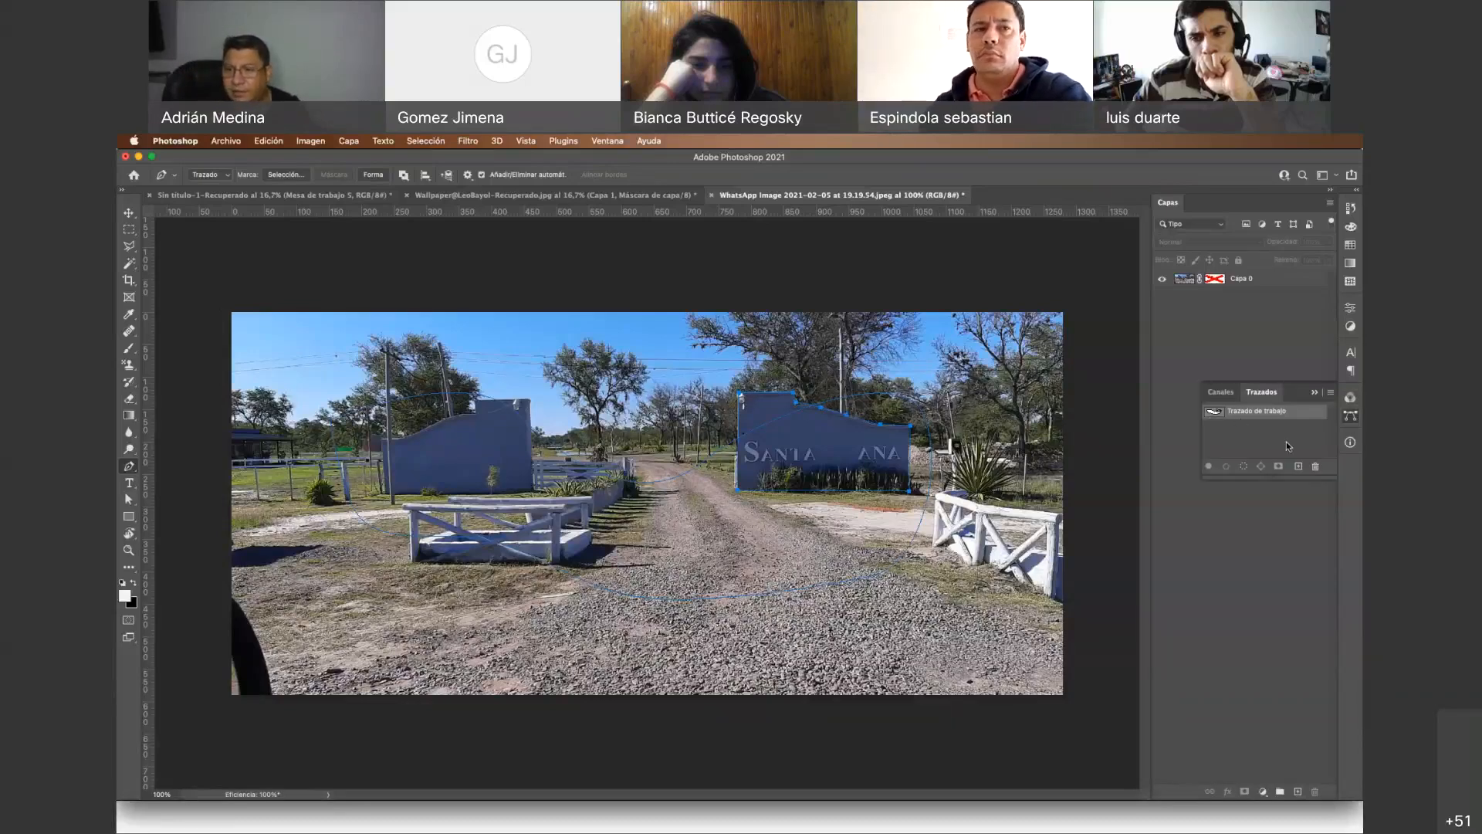
{"action": "left_click", "coordinate": [1244, 467]}
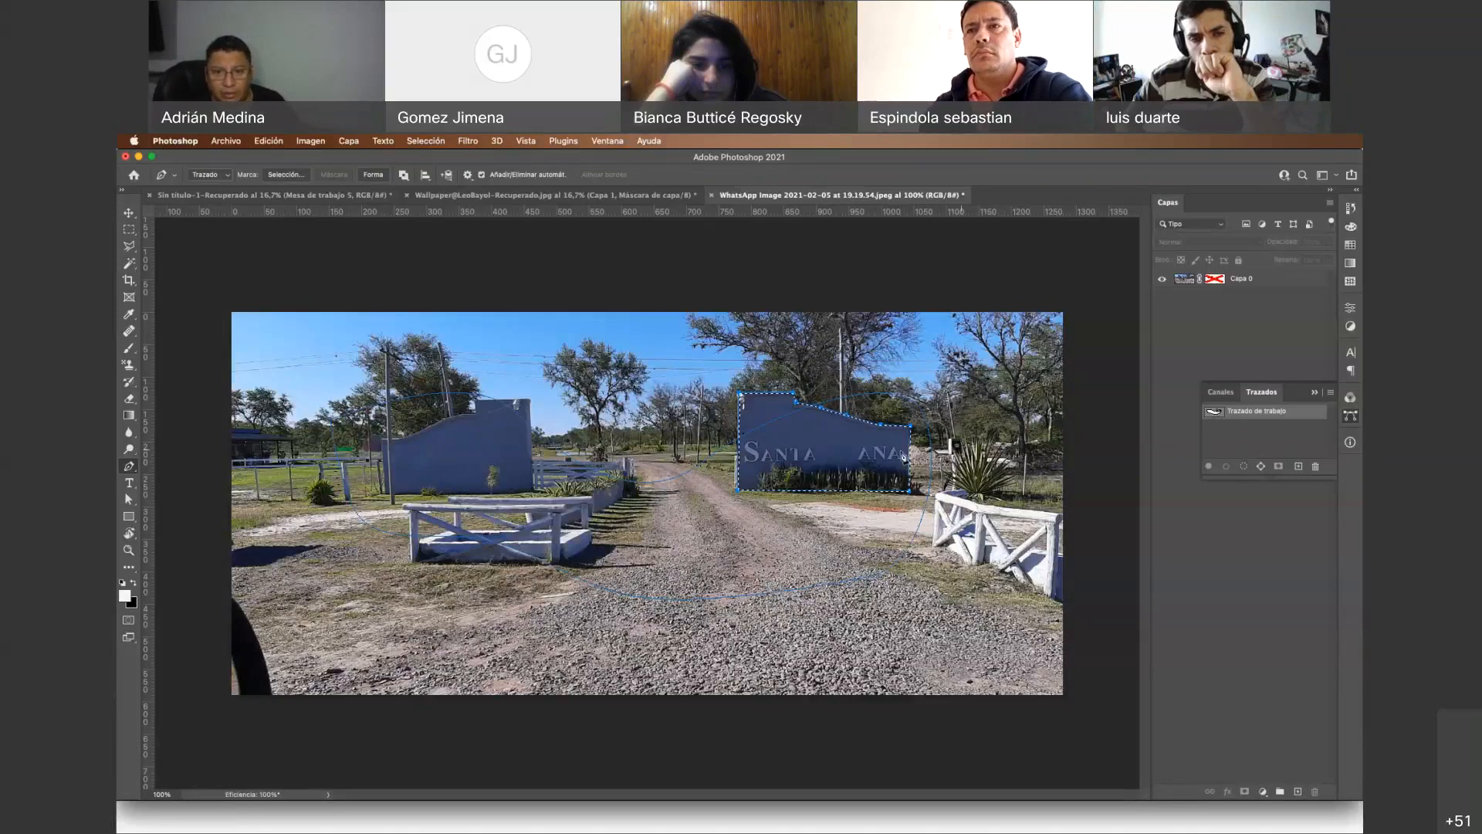
{"action": "key", "text": "super+d"}
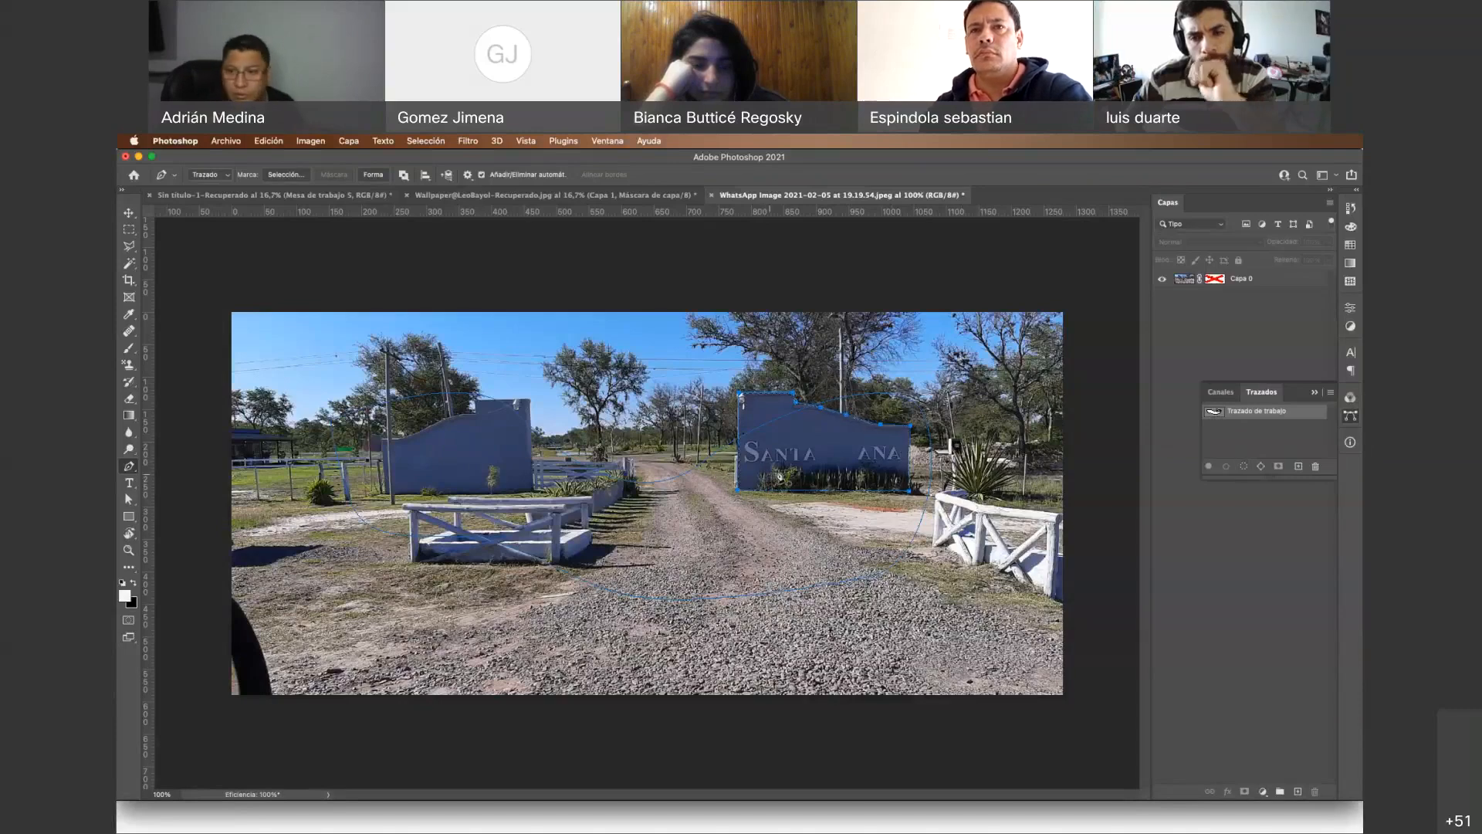
Delete the work path from the photo
{"action": "left_click", "coordinate": [1315, 467]}
{"action": "left_click", "coordinate": [797, 391]}
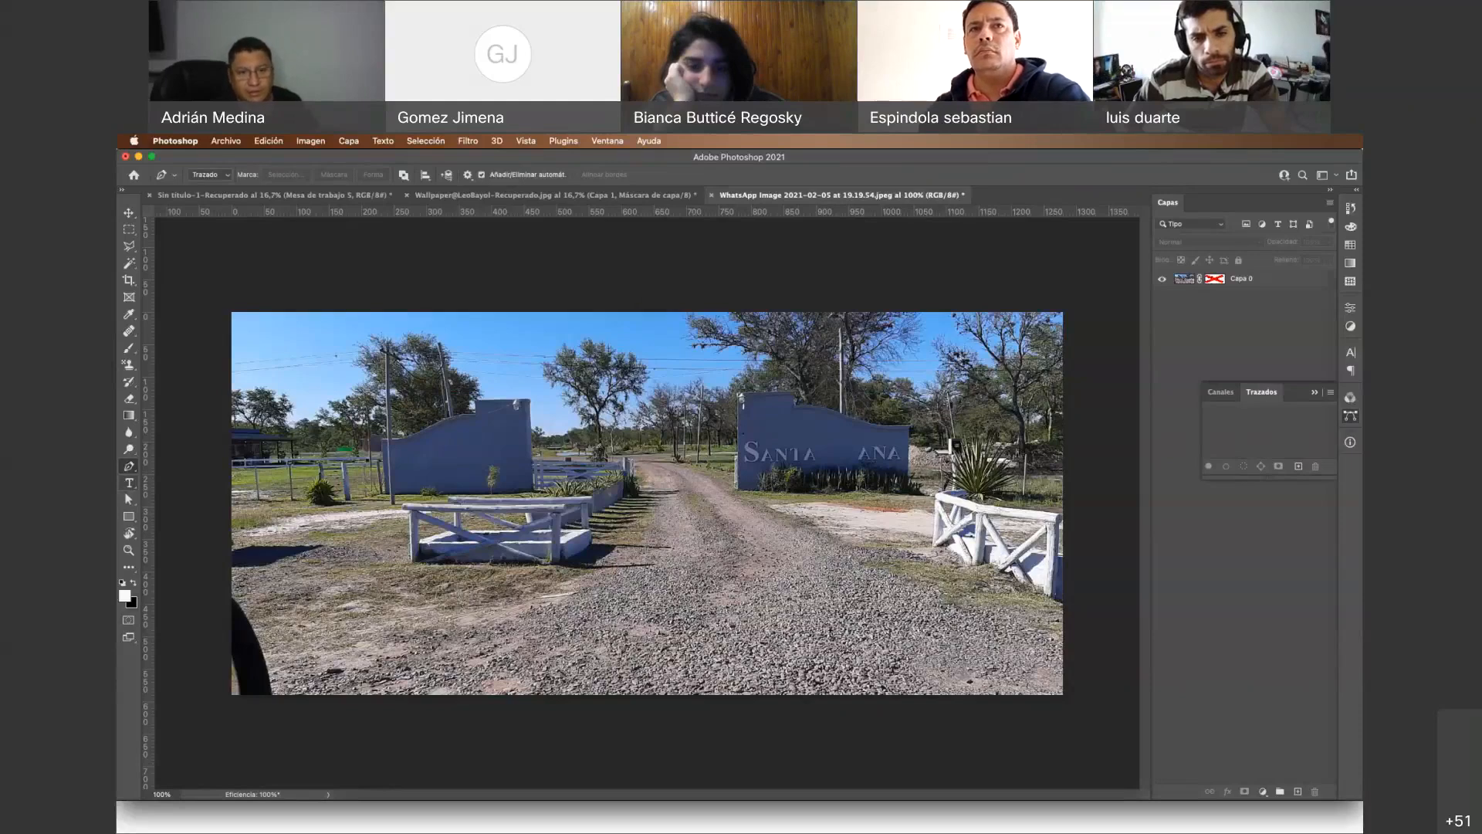
Add a horizontal text layer with the placeholder "Lorem Ipsum" and move it onto the gravel at the photo's lower centre
{"action": "left_click", "coordinate": [129, 483]}
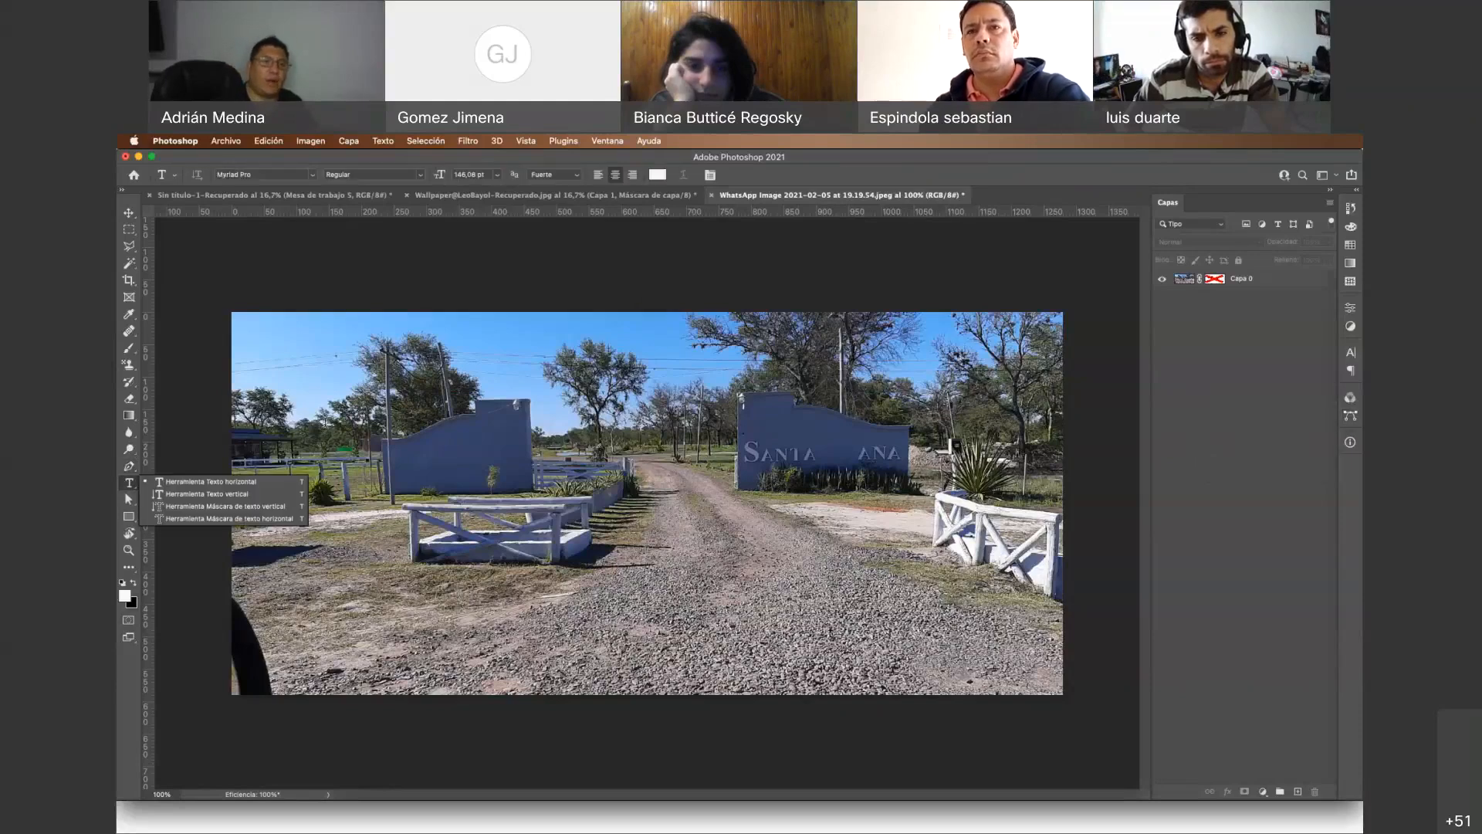
{"action": "left_click", "coordinate": [285, 344]}
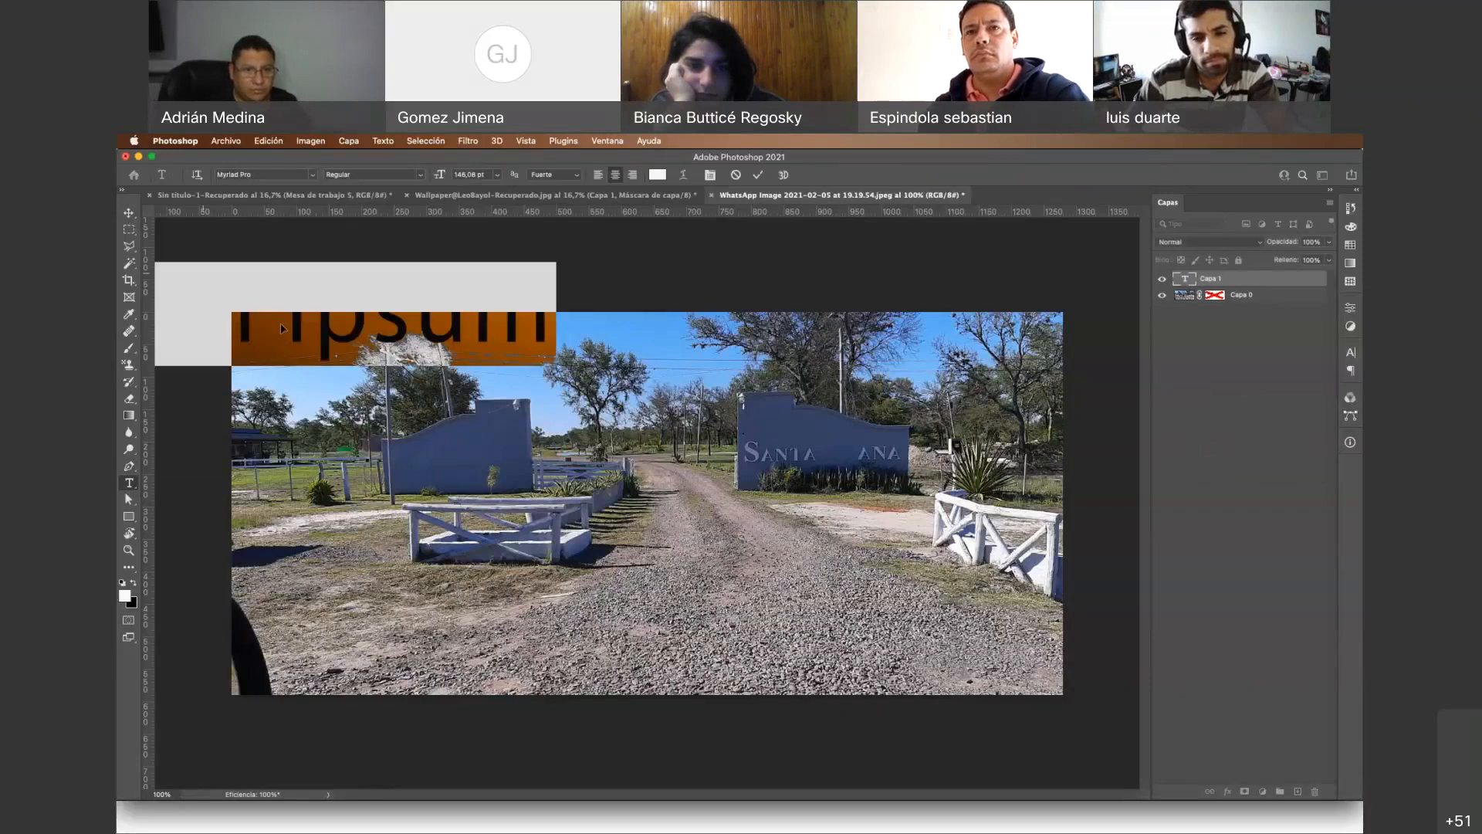
{"action": "left_click_drag", "start_coordinate": [282, 328], "coordinate": [651, 648]}
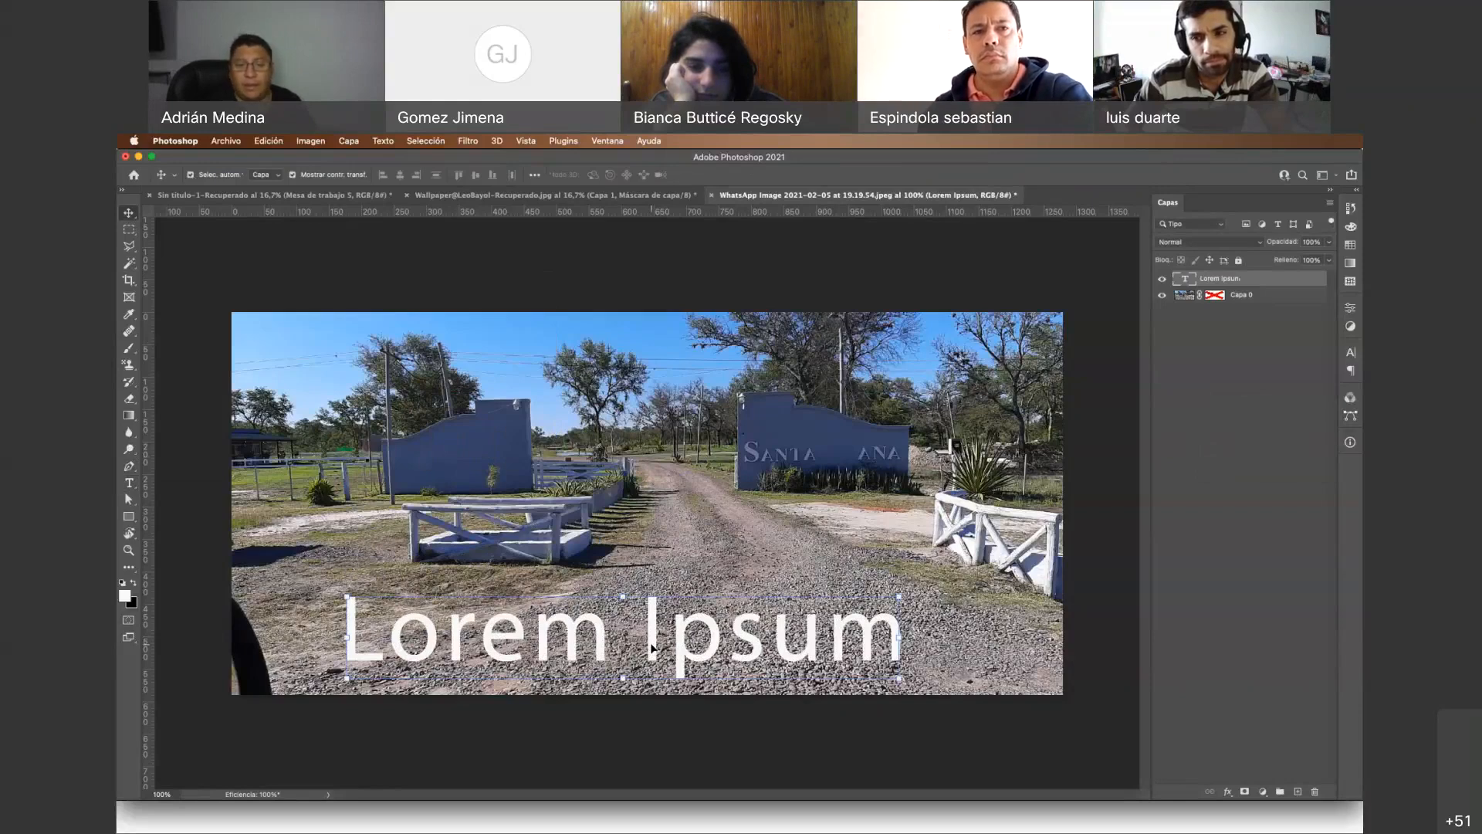
Change the font of the "Lorem Ipsum" text to Helvetica Neue LT Std
{"action": "double_click", "coordinate": [651, 647]}
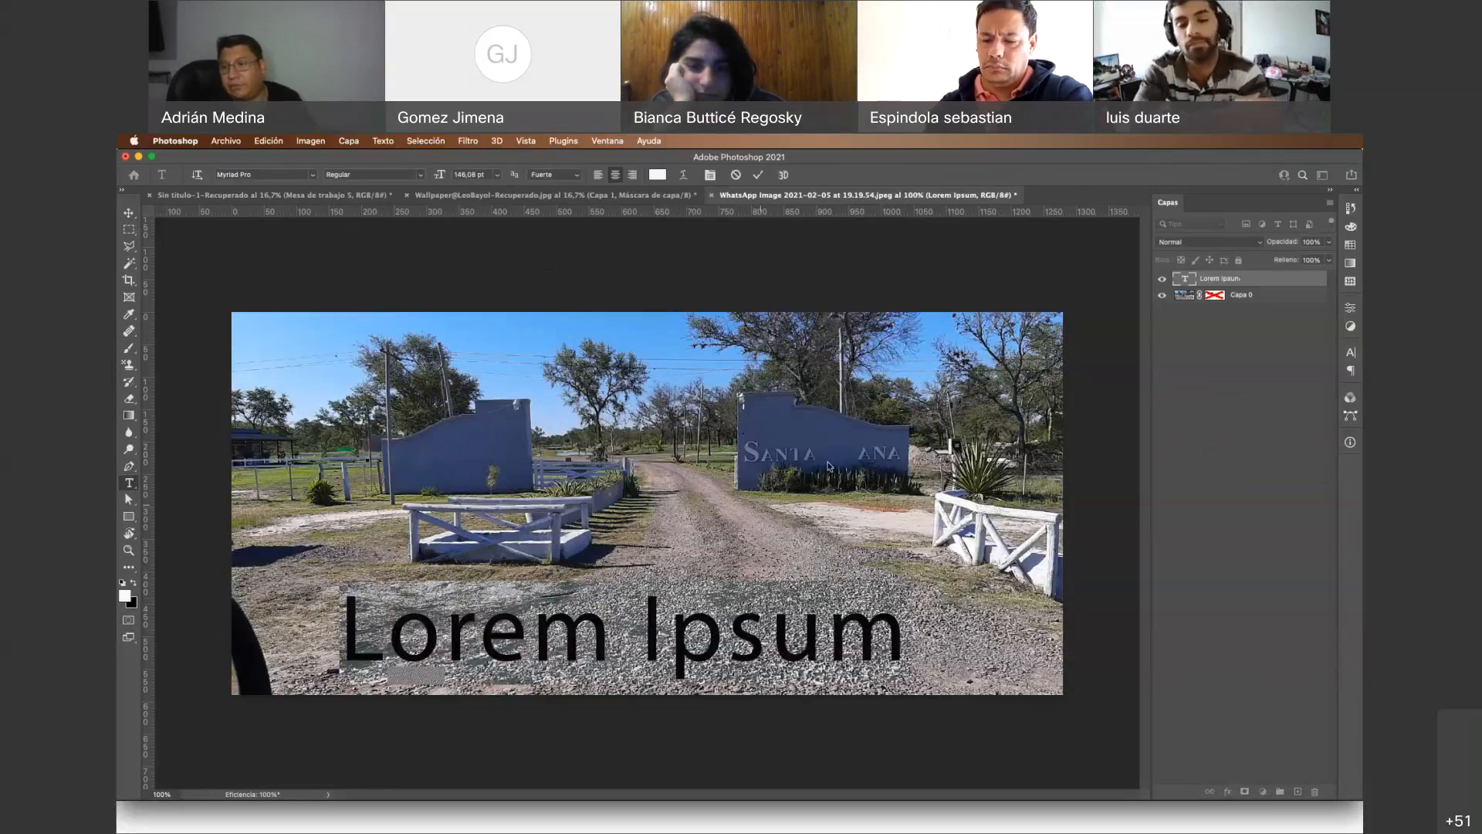
{"action": "left_click", "coordinate": [1351, 353]}
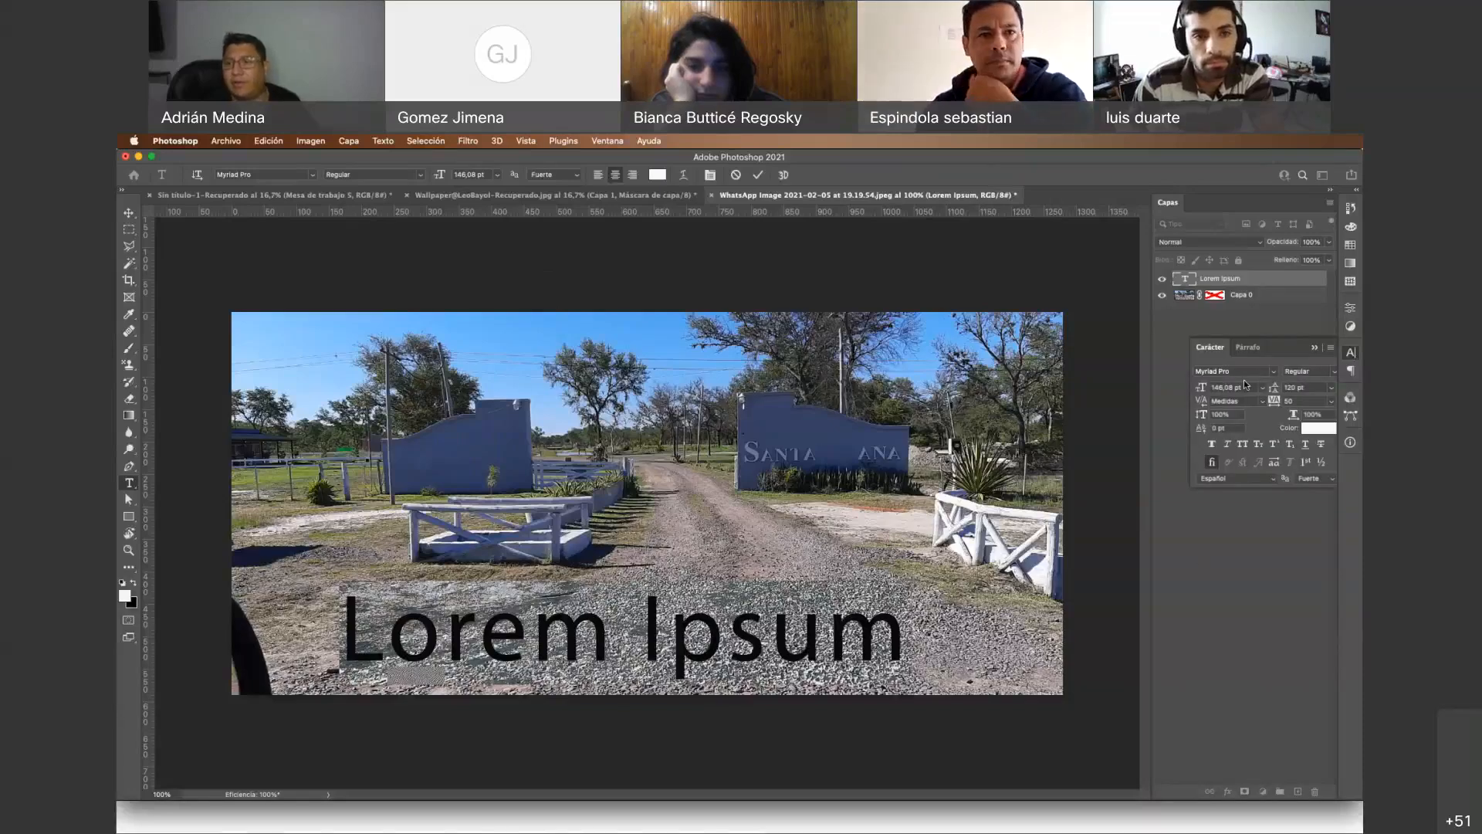
{"action": "left_click", "coordinate": [1275, 372]}
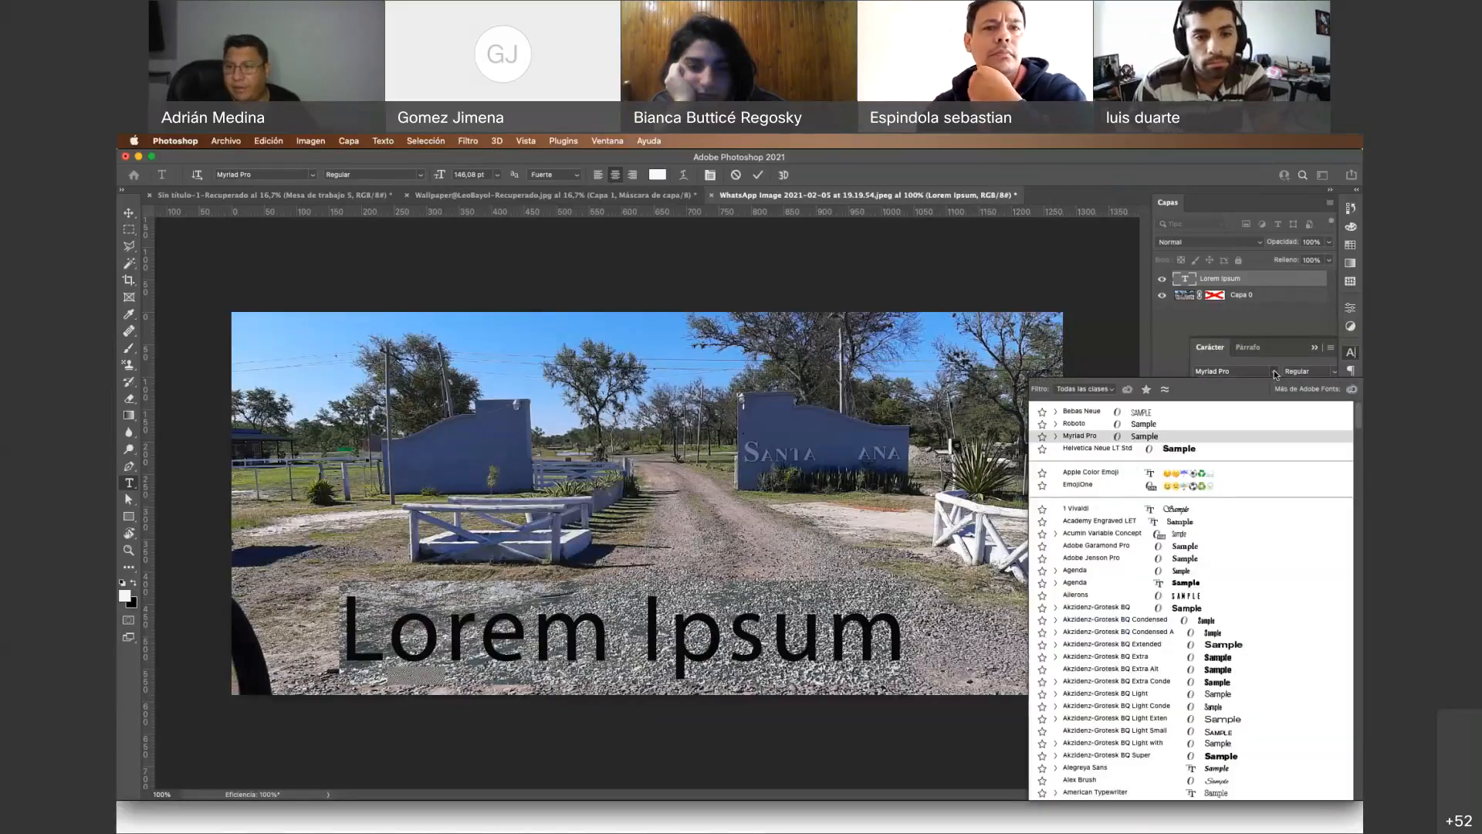
{"action": "left_click", "coordinate": [1127, 454]}
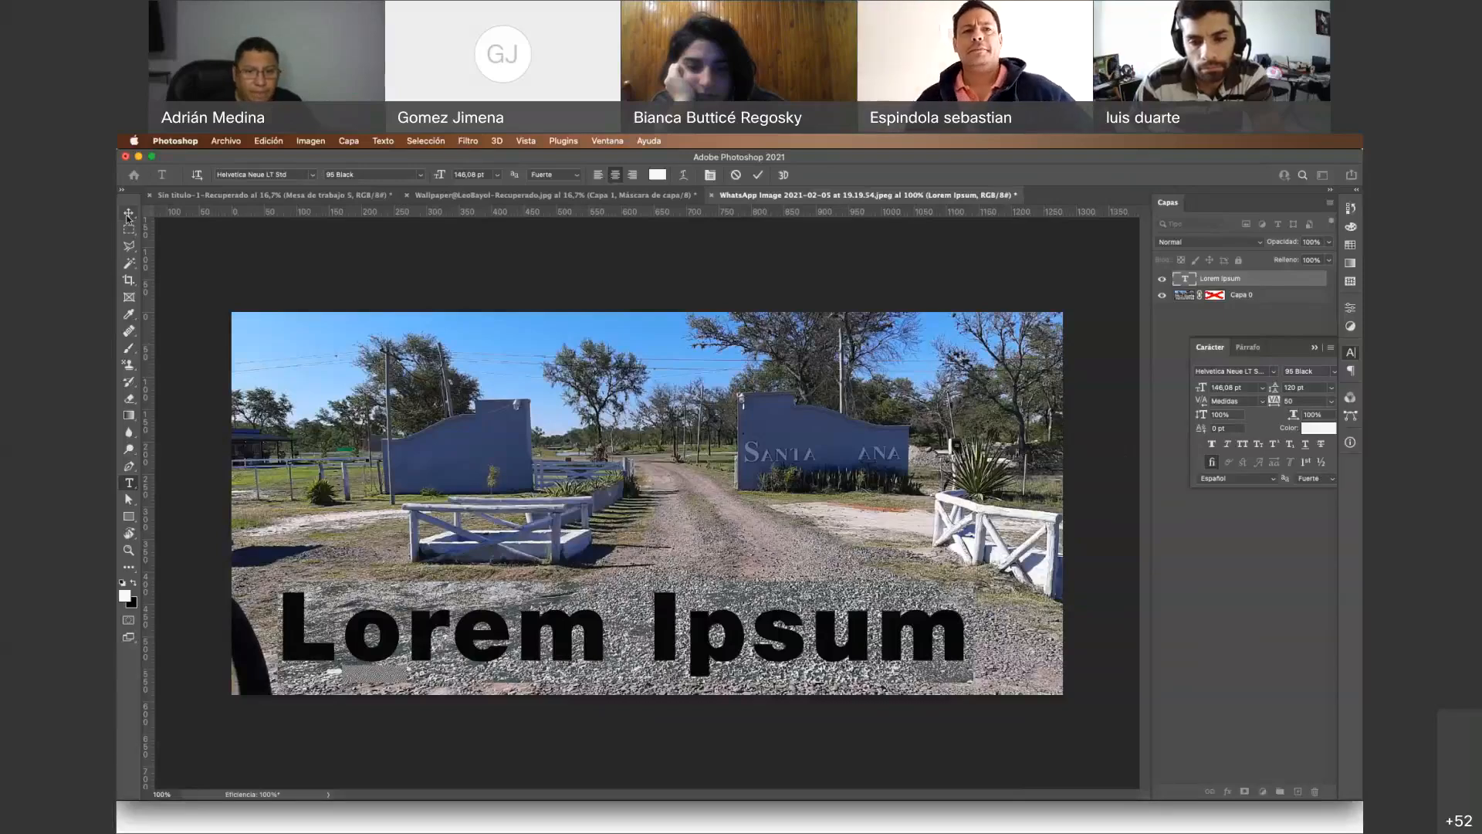
Move the "Lorem Ipsum" text up from the gravel so it sits over the entrance walls
{"action": "left_click", "coordinate": [129, 213]}
{"action": "left_click_drag", "start_coordinate": [594, 629], "coordinate": [619, 478]}
{"action": "left_click_drag", "start_coordinate": [631, 420], "coordinate": [629, 435]}
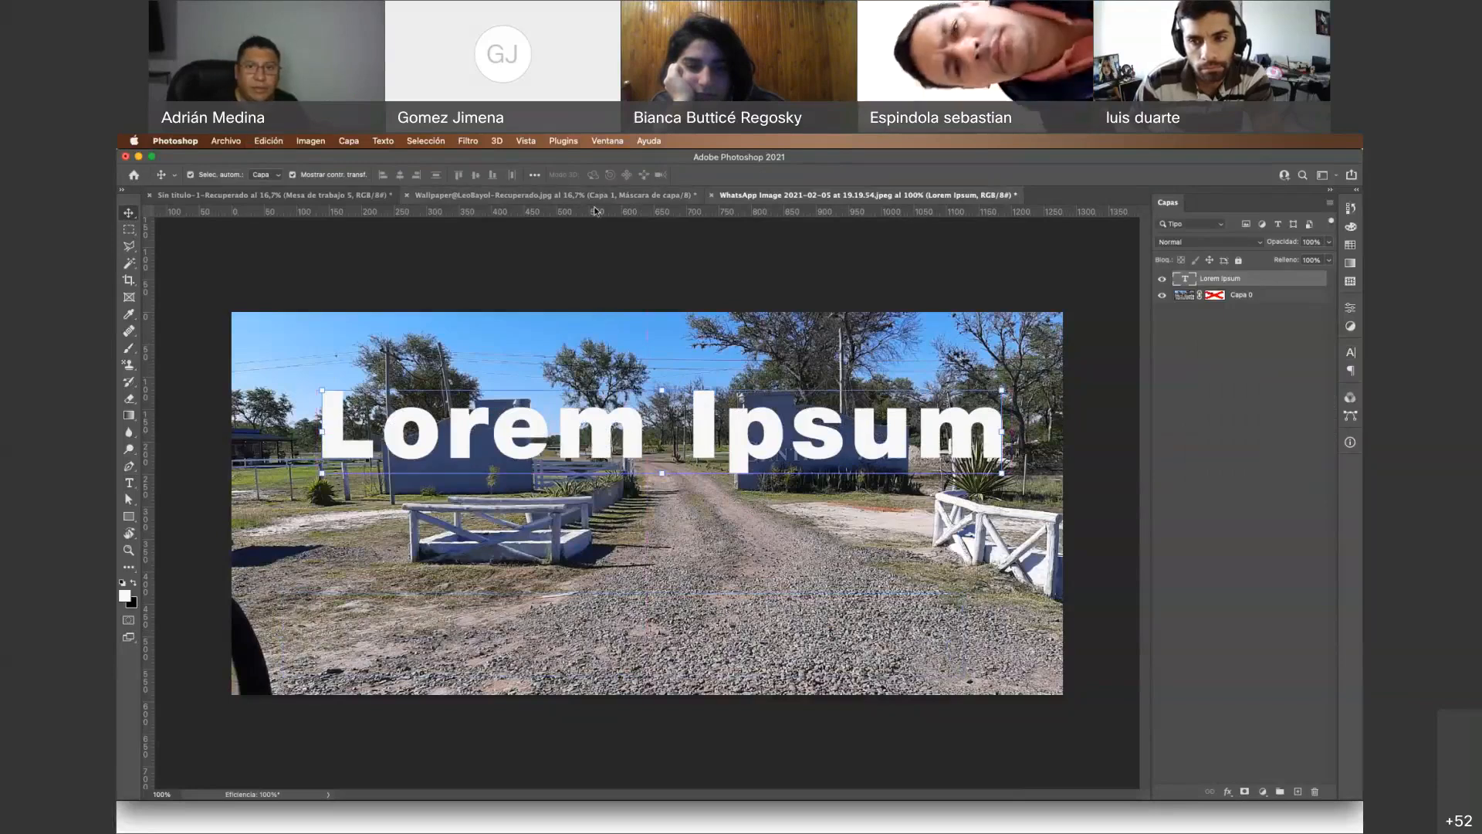
Copy the "Lorem Ipsum" text layer into the bridge wallpaper and enlarge it to about 455% across the sky
{"action": "left_click_drag", "start_coordinate": [594, 210], "coordinate": [925, 375]}
{"action": "left_click_drag", "start_coordinate": [452, 419], "coordinate": [412, 411]}
{"action": "left_click_drag", "start_coordinate": [605, 431], "coordinate": [598, 386]}
{"action": "left_click", "coordinate": [1227, 247]}
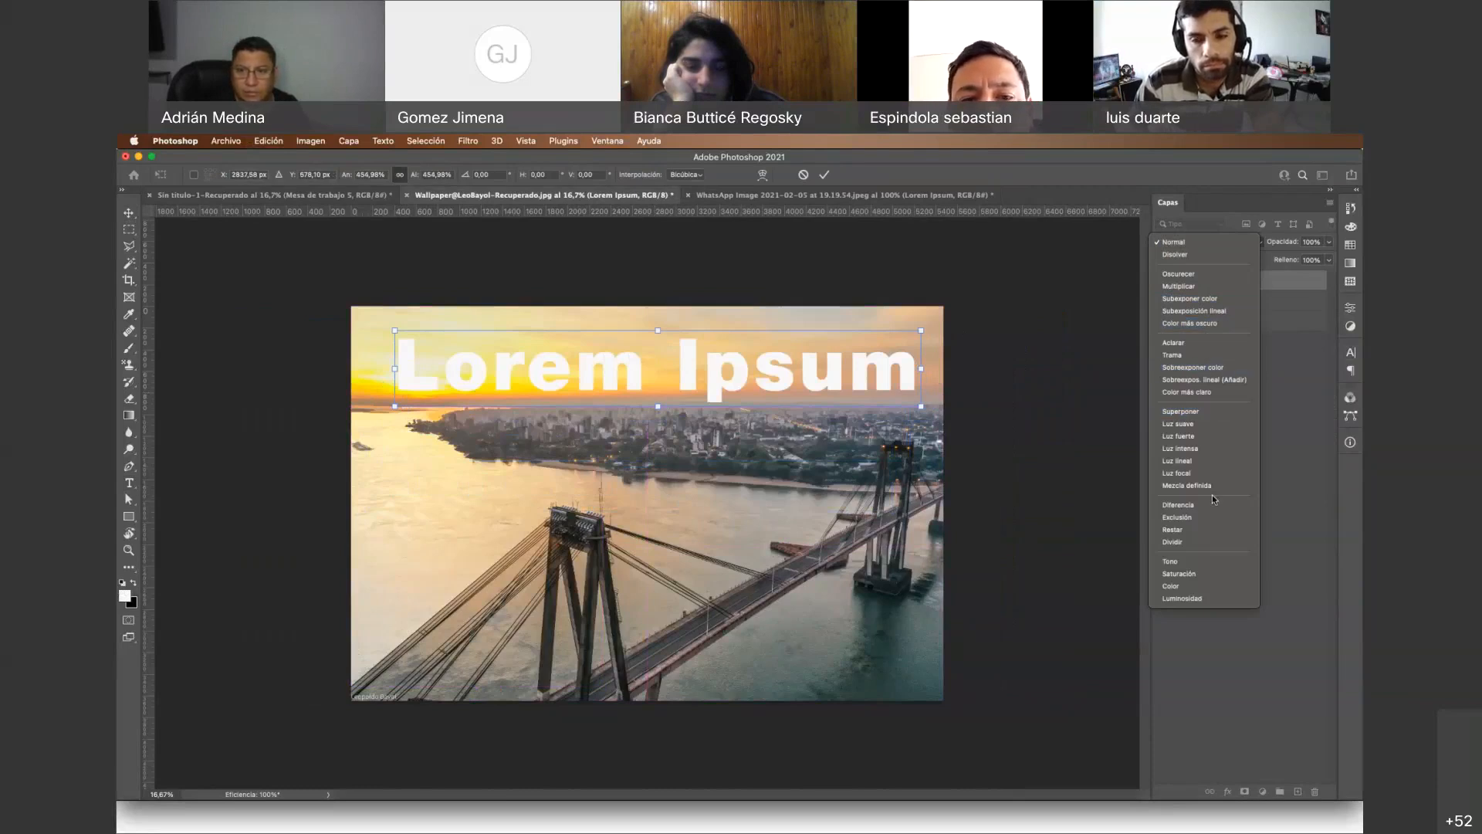
{"action": "key", "text": "Escape"}
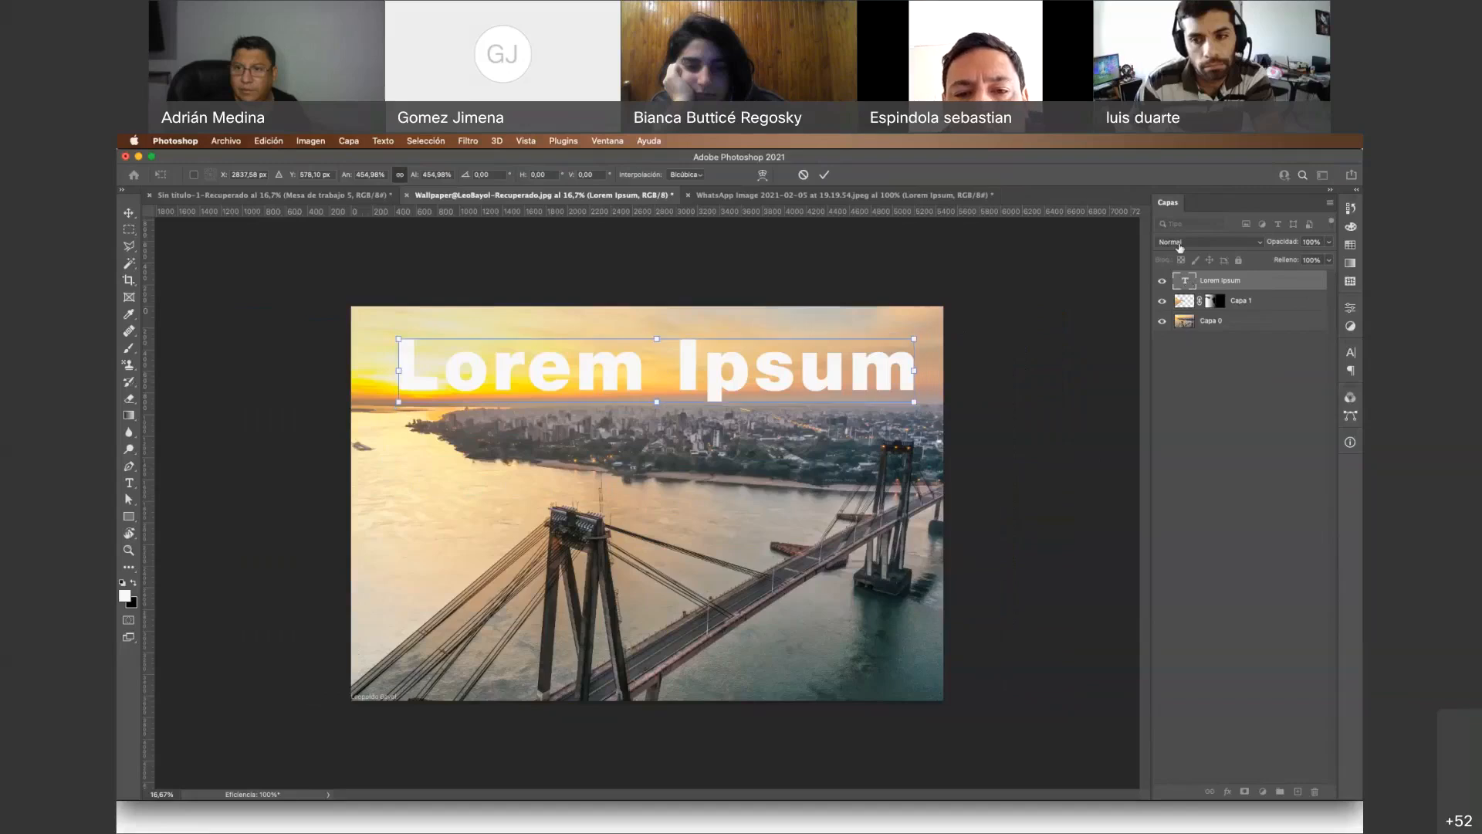
{"action": "key", "text": "Return"}
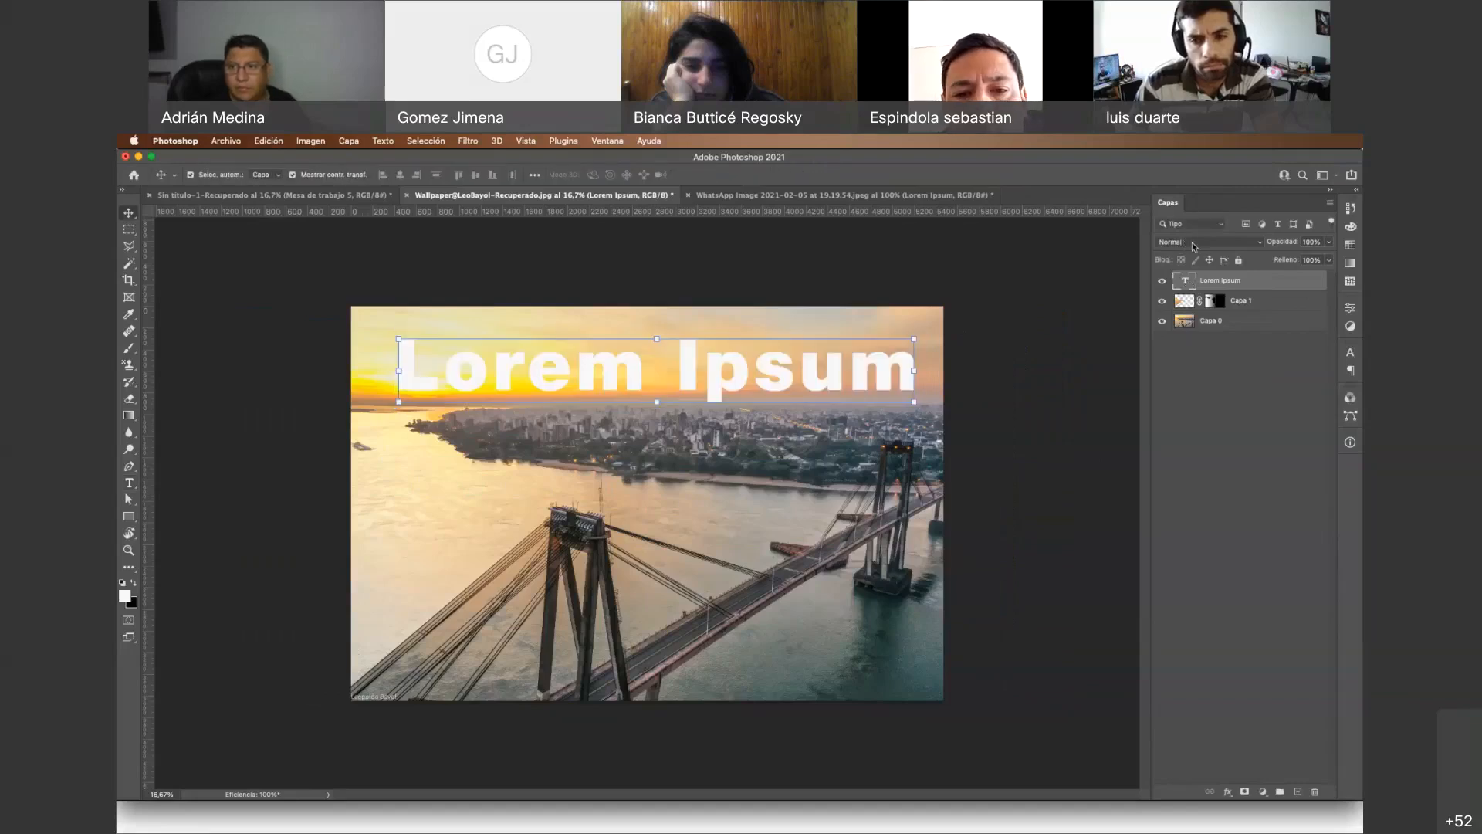
Set the text layer's blending mode to Saturación and replace its text with "Corrientes"
{"action": "left_click", "coordinate": [1194, 244]}
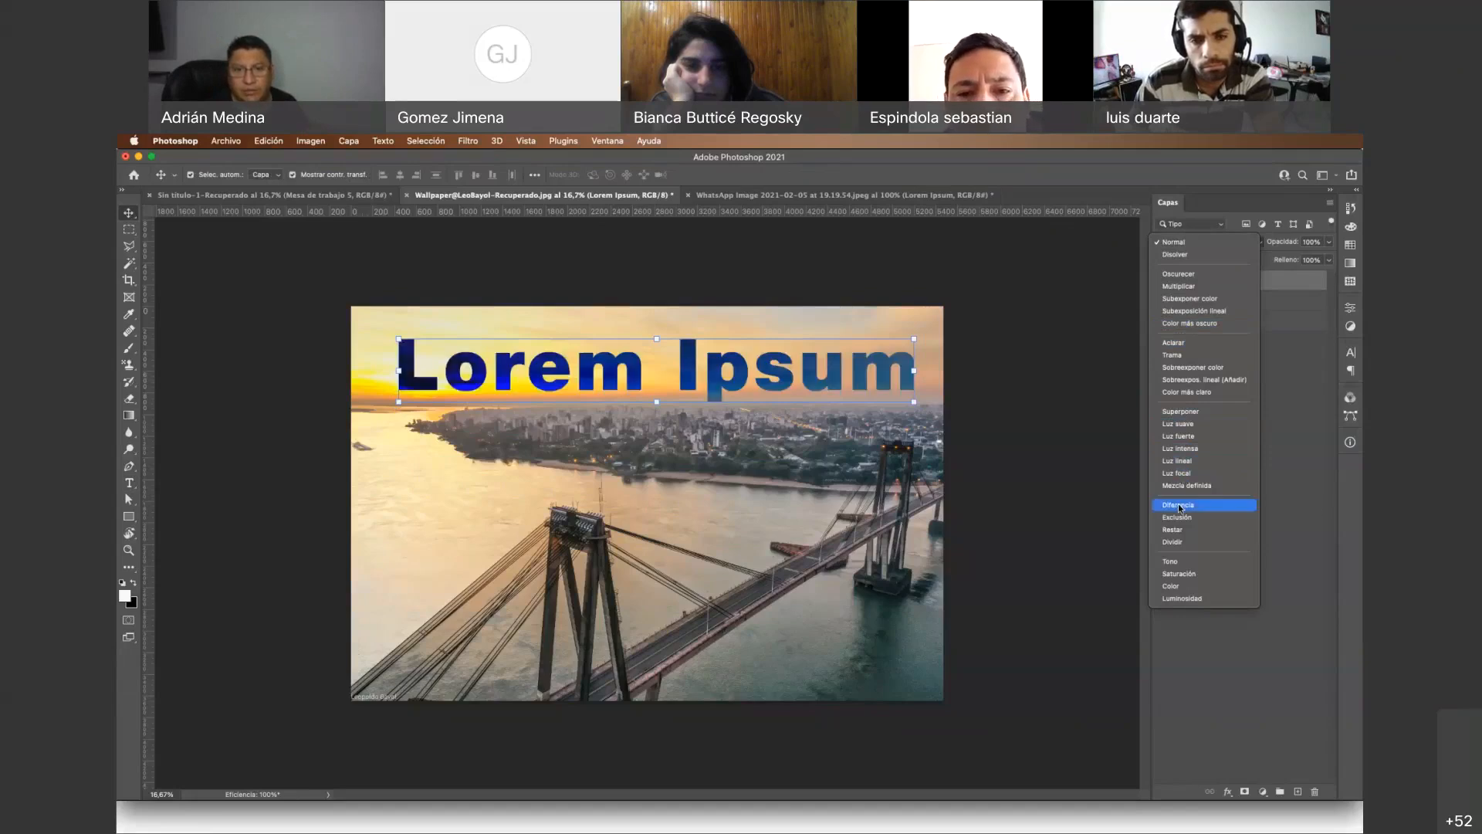
{"action": "left_click", "coordinate": [1171, 575]}
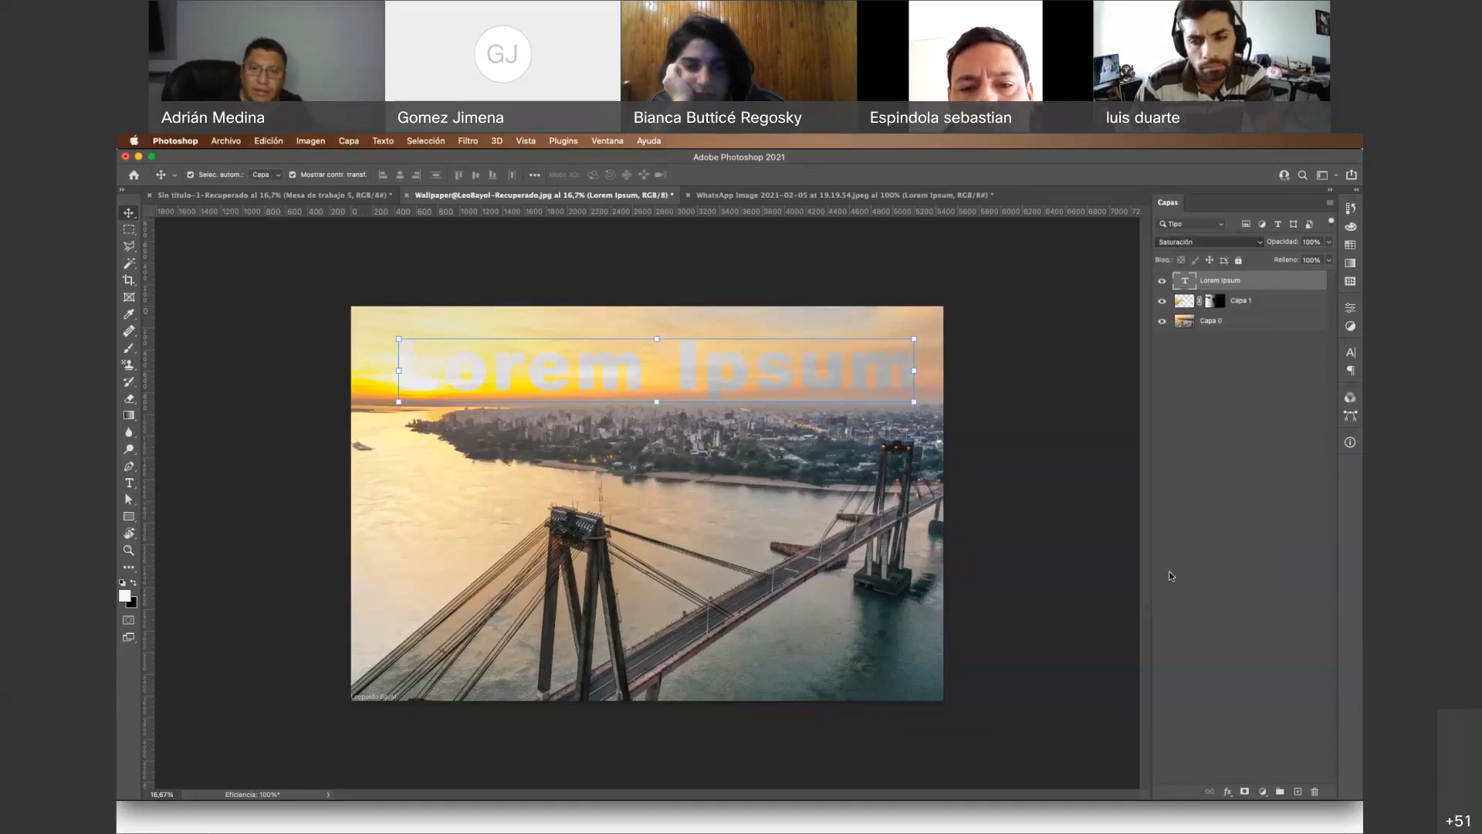
{"action": "double_click", "coordinate": [786, 370]}
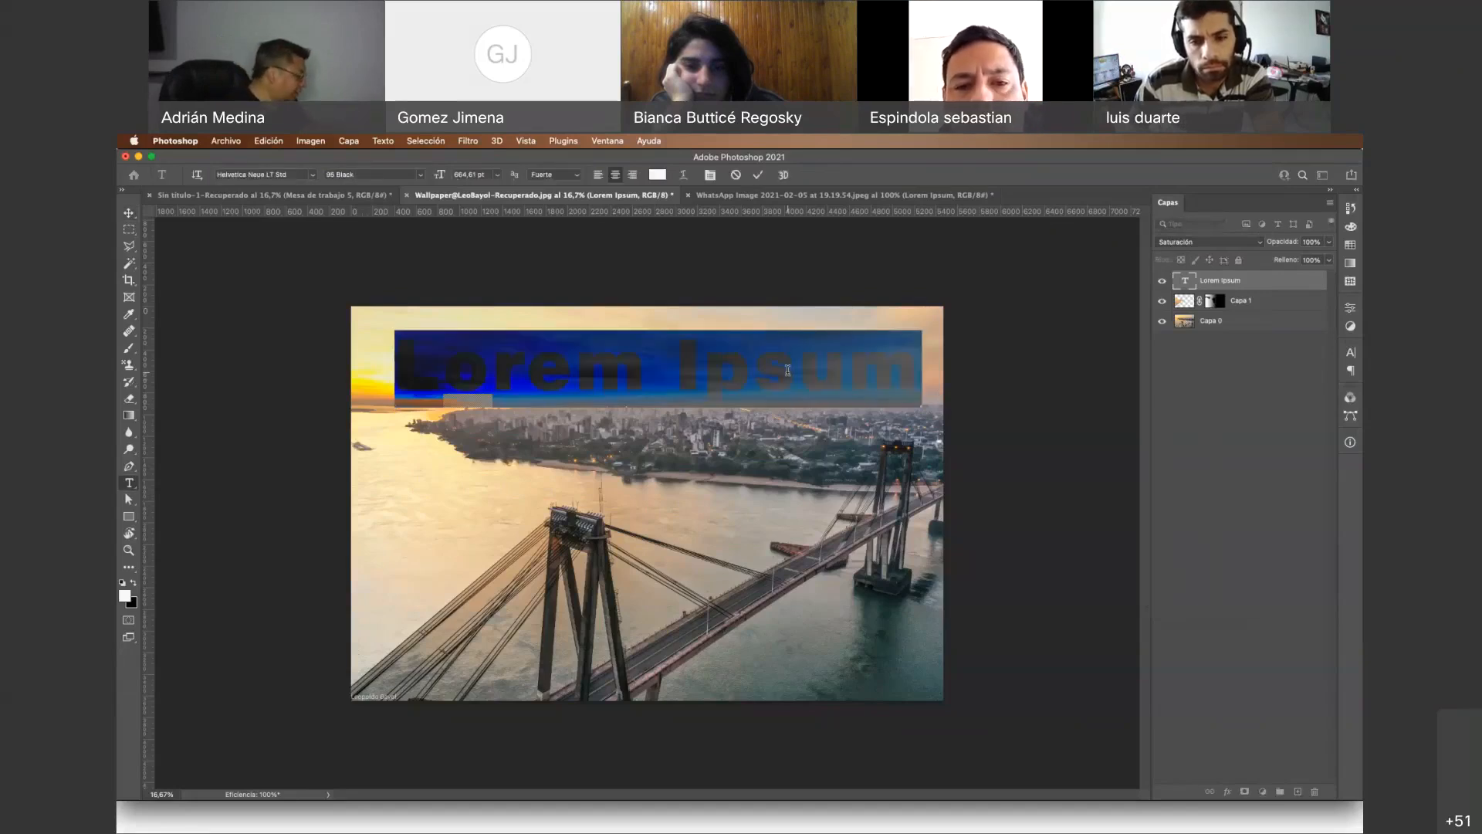
{"action": "type", "text": "Corrientes"}
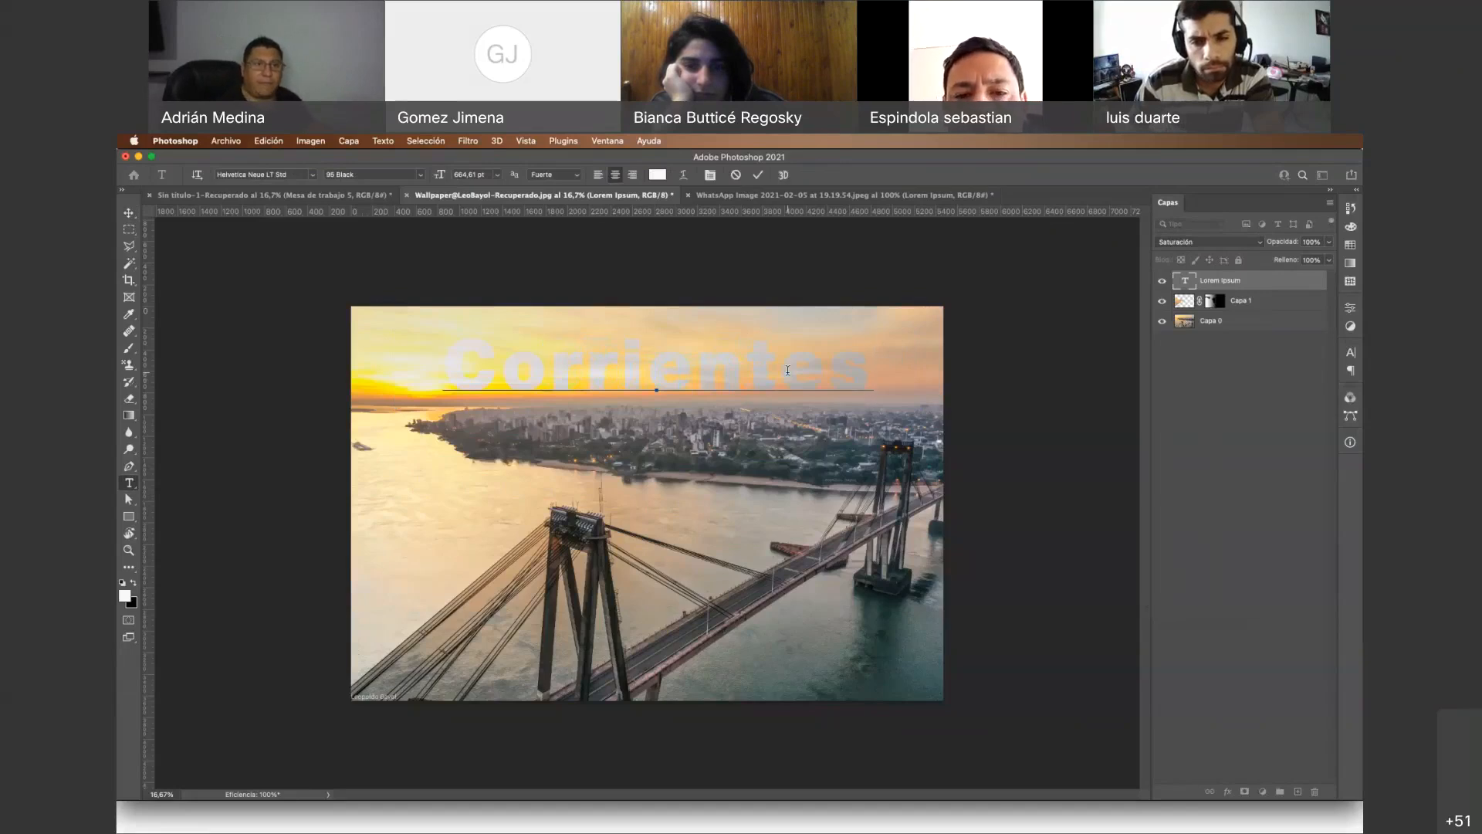
{"action": "left_click", "coordinate": [516, 295]}
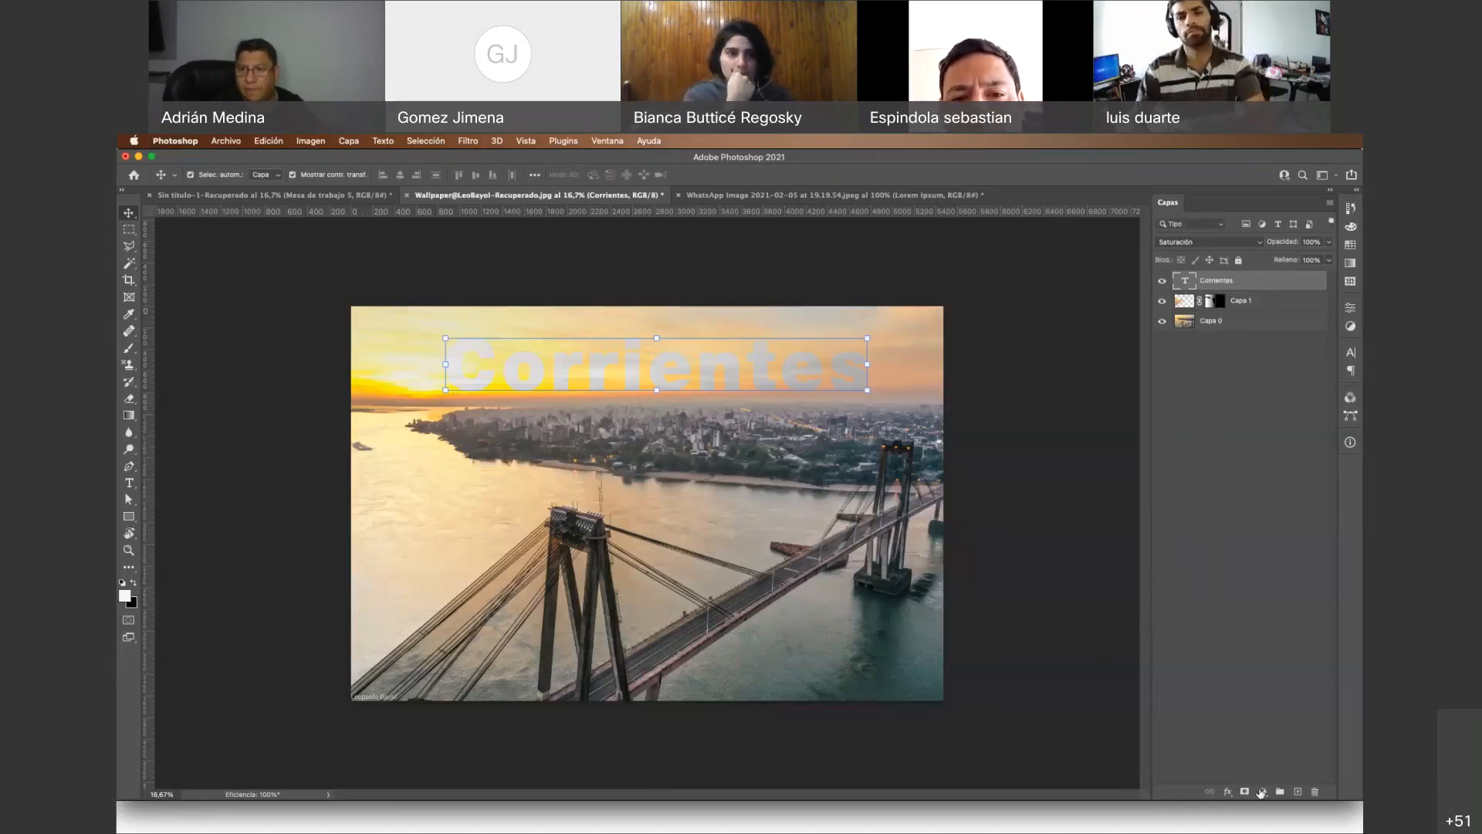
Add a layer mask to the "Corrientes" text and apply an upward black-to-white gradient to fade its lower part
{"action": "left_click", "coordinate": [1245, 792]}
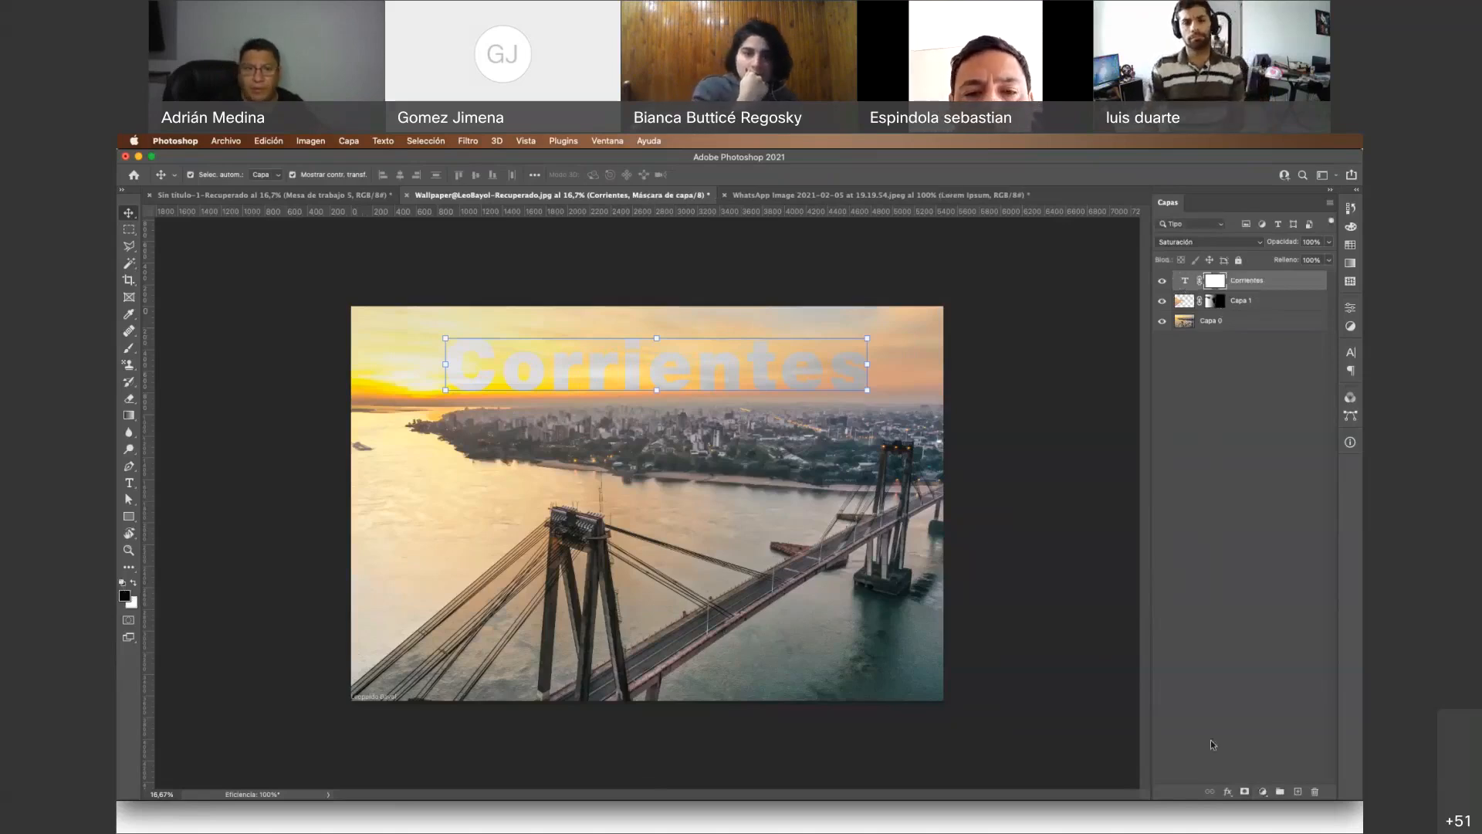
{"action": "left_click", "coordinate": [129, 414]}
{"action": "left_click_drag", "start_coordinate": [649, 434], "coordinate": [666, 289]}
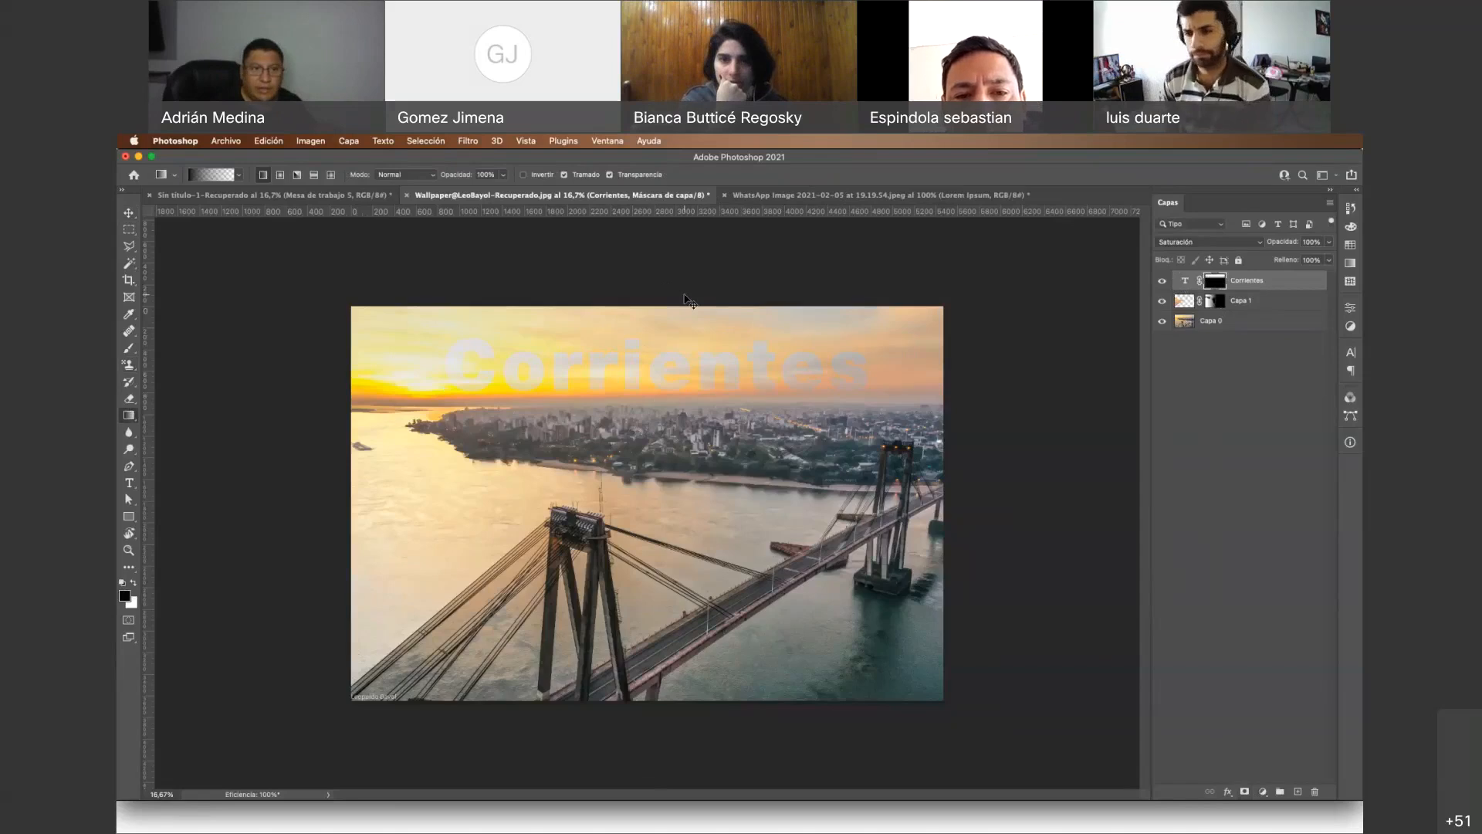
Enlarge the "Corrientes" text to about 187% and position it across the sky and horizon
{"action": "left_click", "coordinate": [129, 215]}
{"action": "left_click", "coordinate": [866, 391]}
{"action": "left_click_drag", "start_coordinate": [1192, 596], "coordinate": [703, 294]}
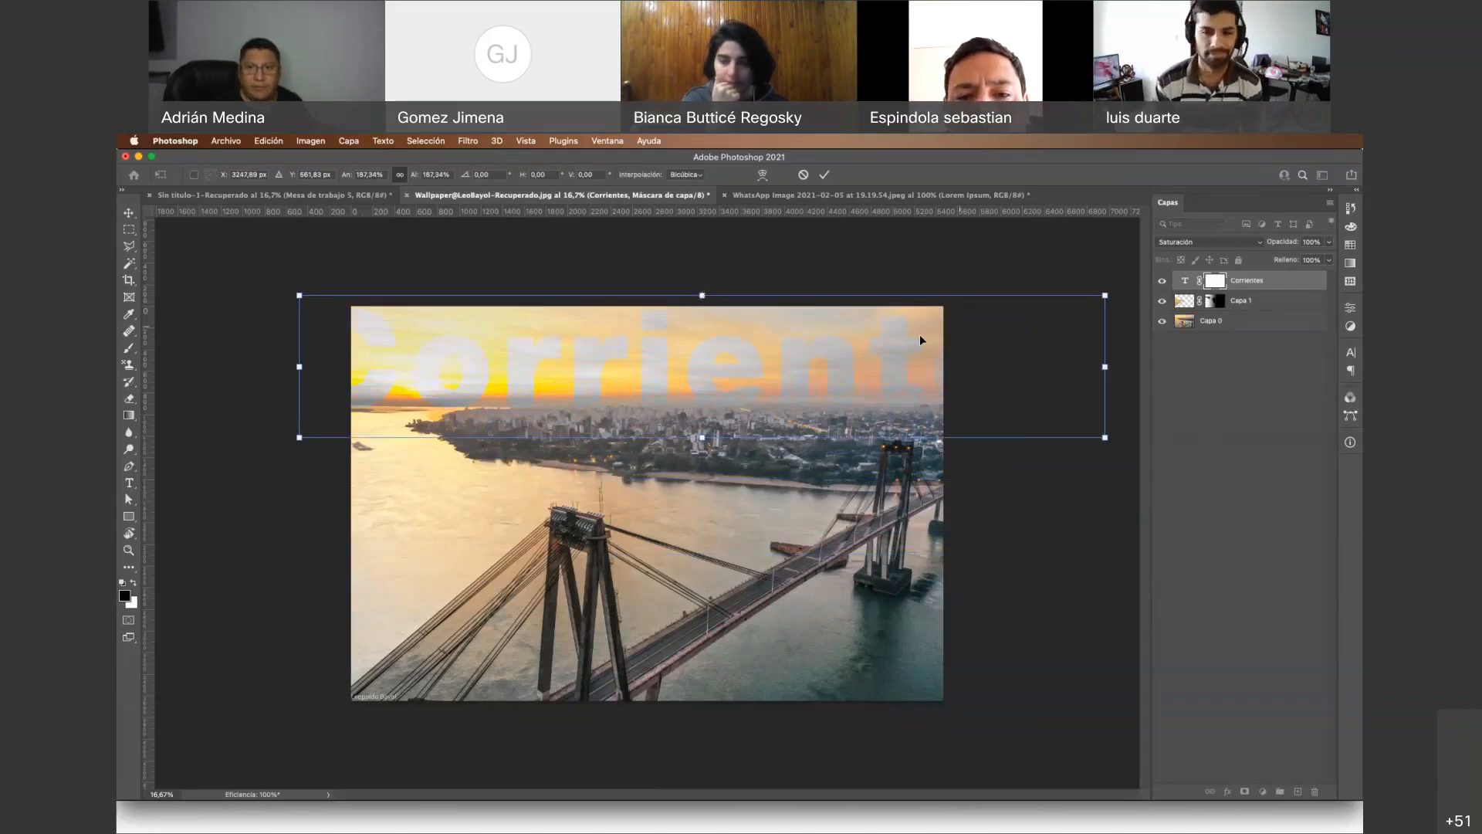
{"action": "left_click_drag", "start_coordinate": [920, 337], "coordinate": [914, 356]}
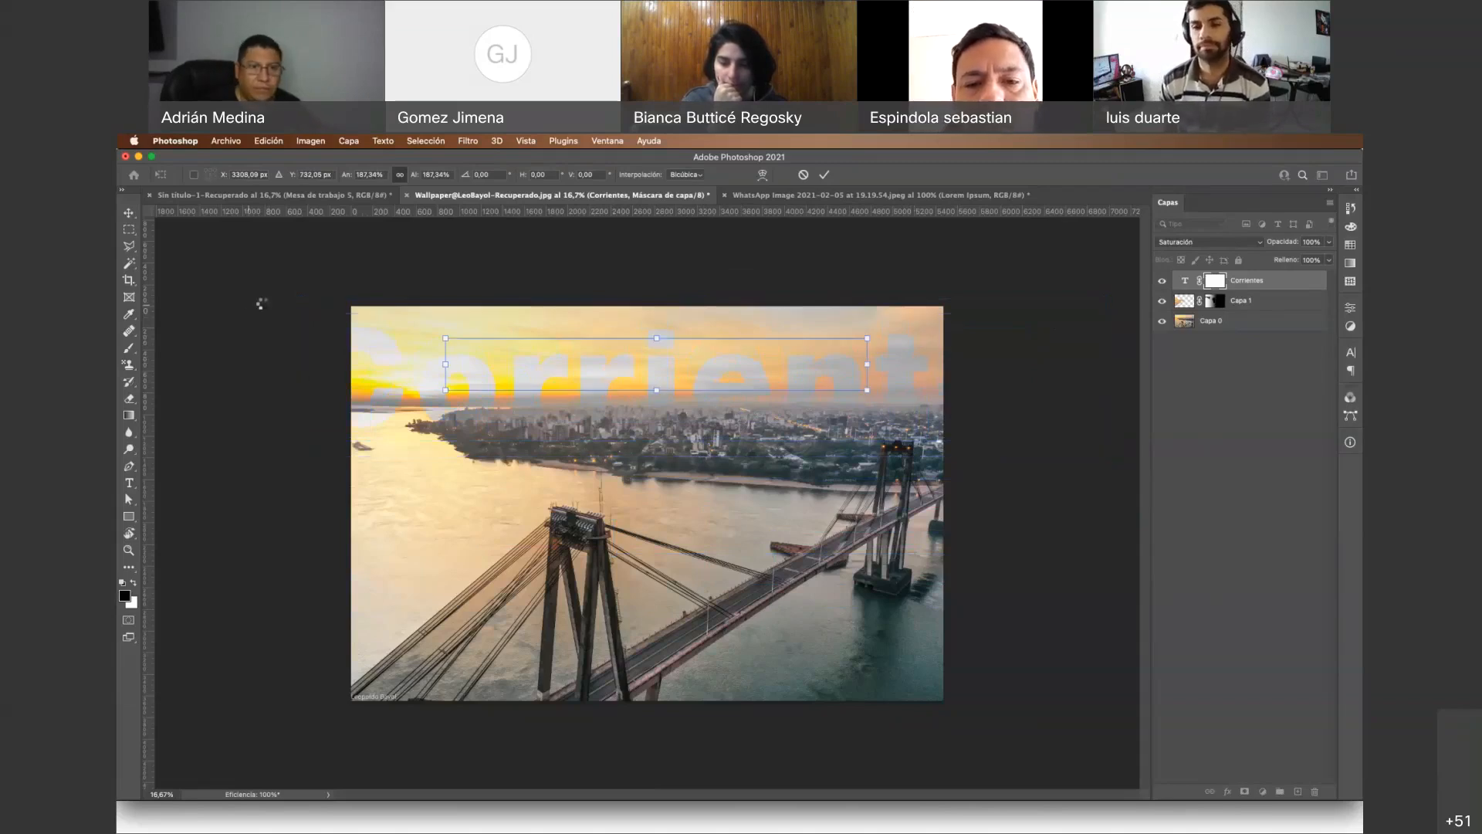
{"action": "left_click", "coordinate": [289, 299]}
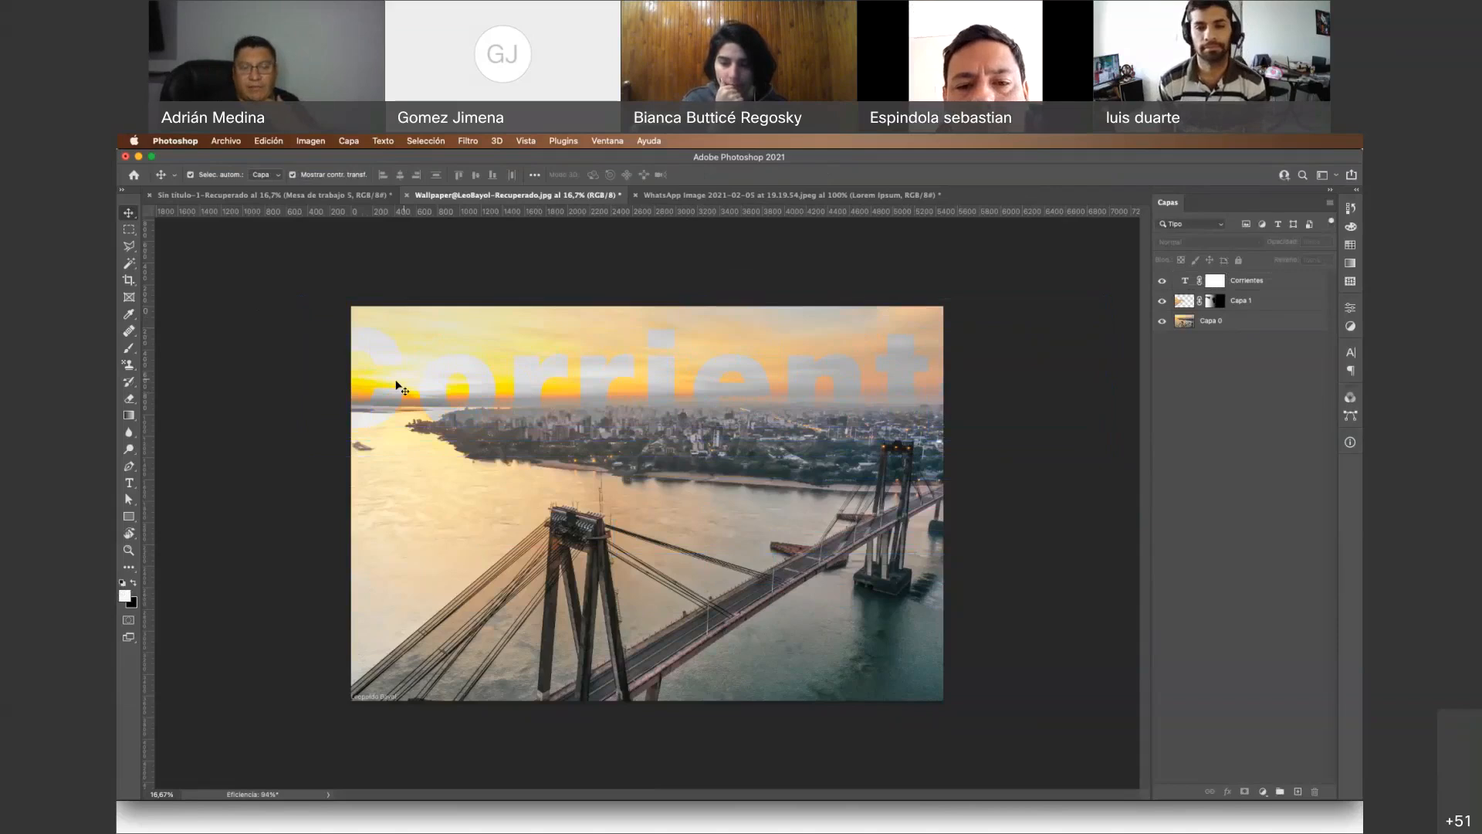
Set the blending mode of the "Corrientes" text layer to Trama
{"action": "left_click", "coordinate": [1217, 283]}
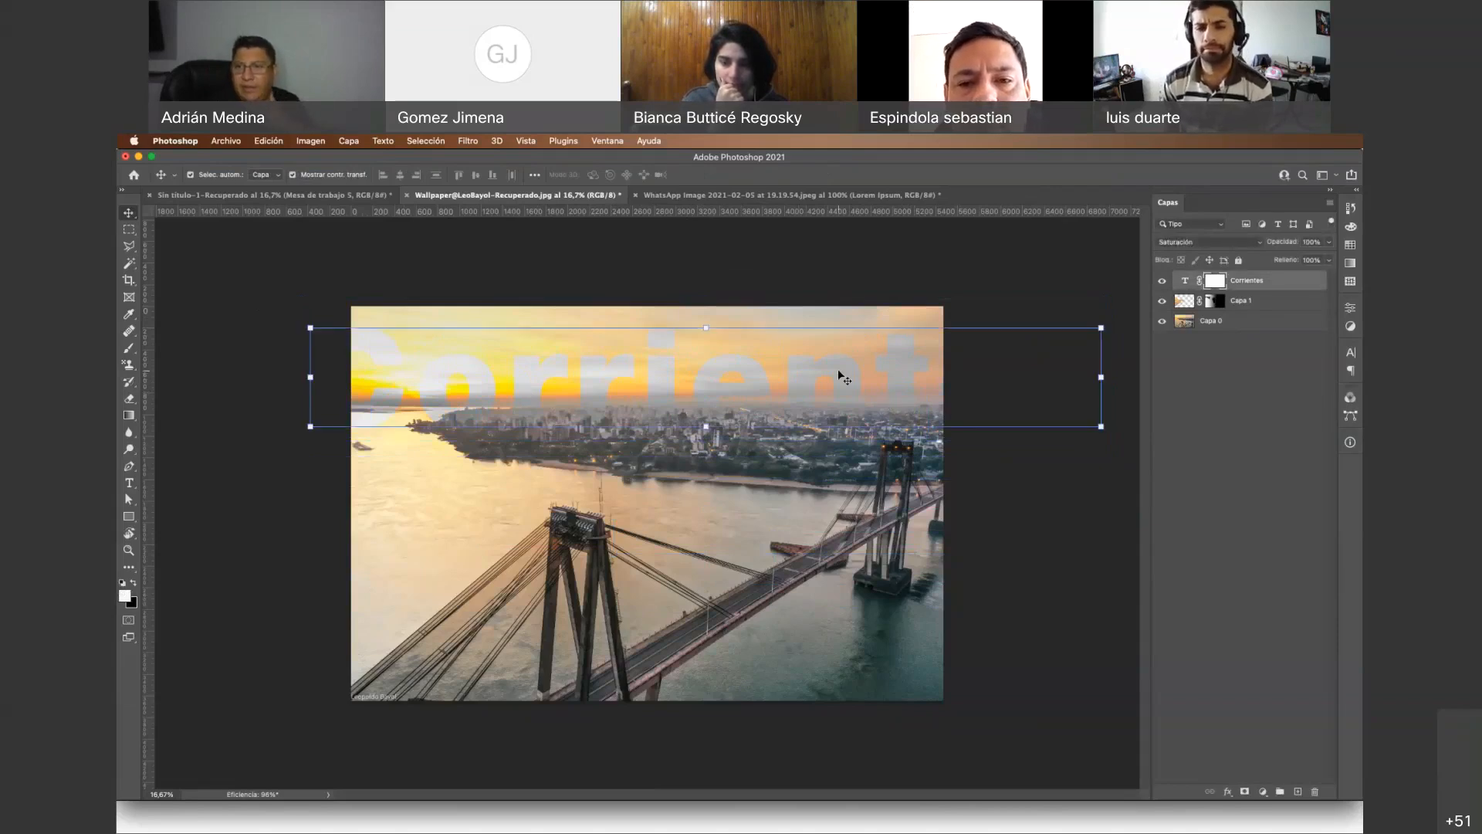
{"action": "left_click", "coordinate": [1185, 280]}
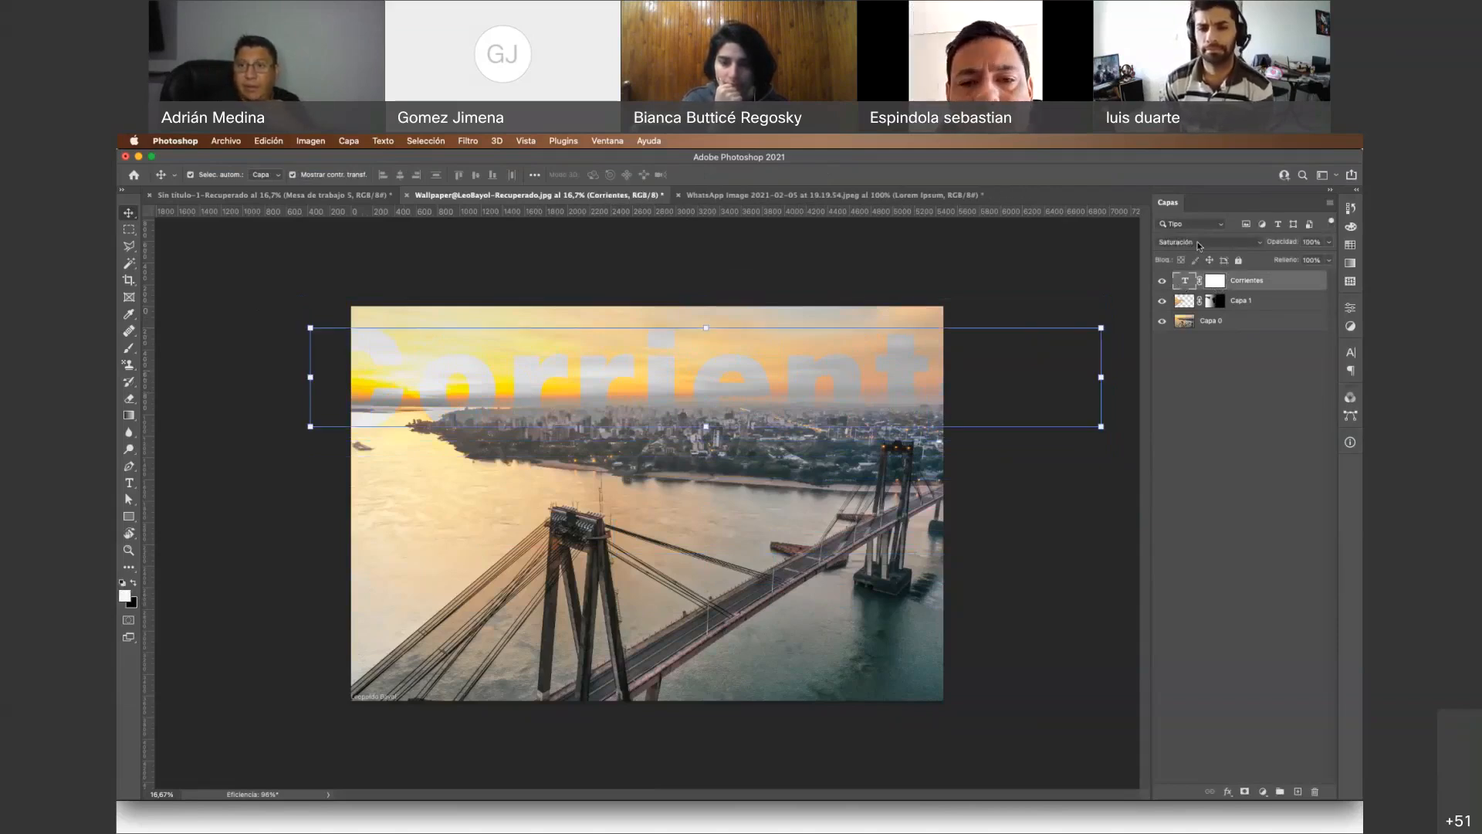
{"action": "left_click", "coordinate": [1199, 245]}
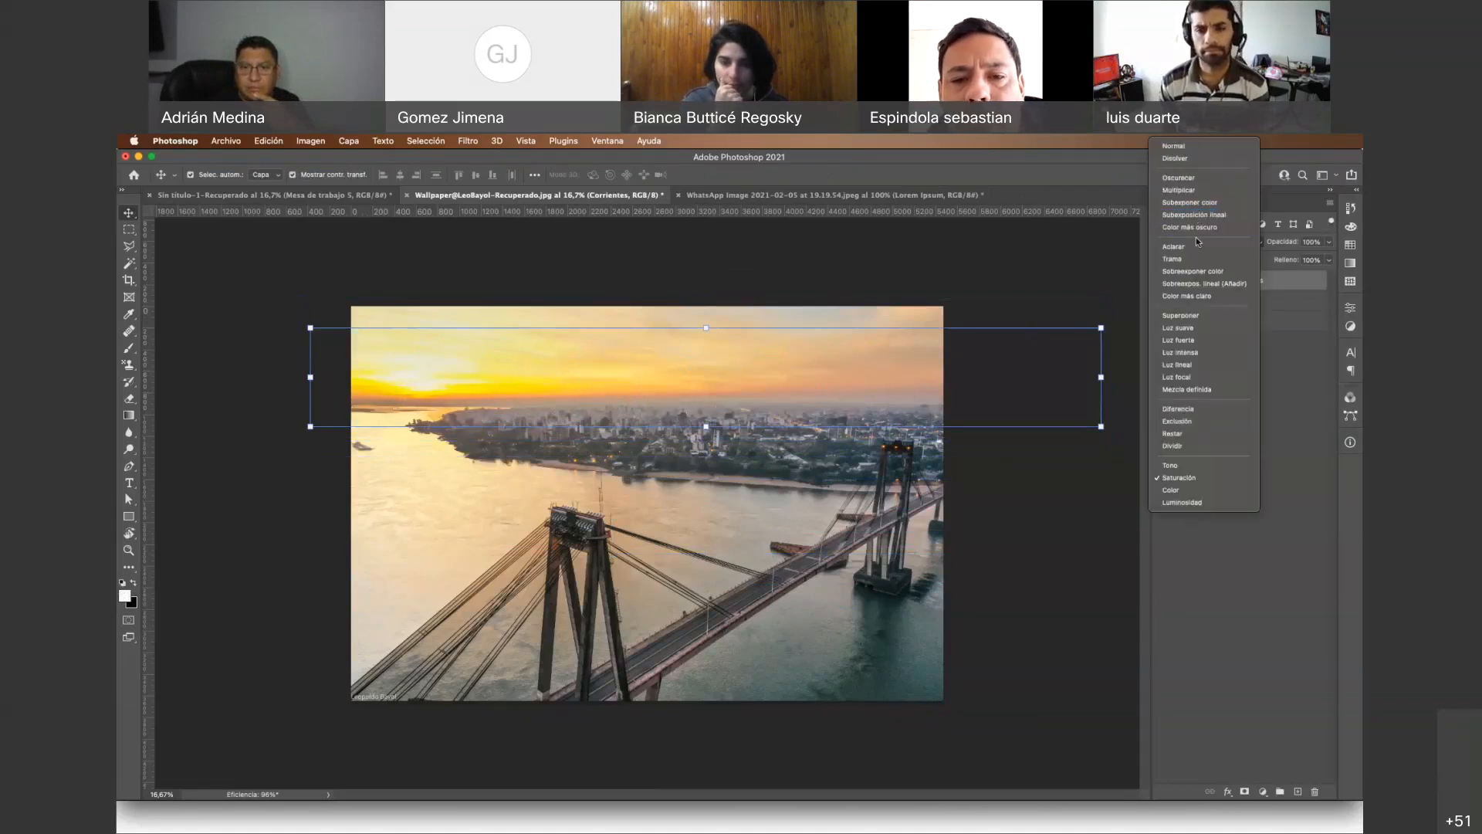
{"action": "left_click", "coordinate": [1194, 262]}
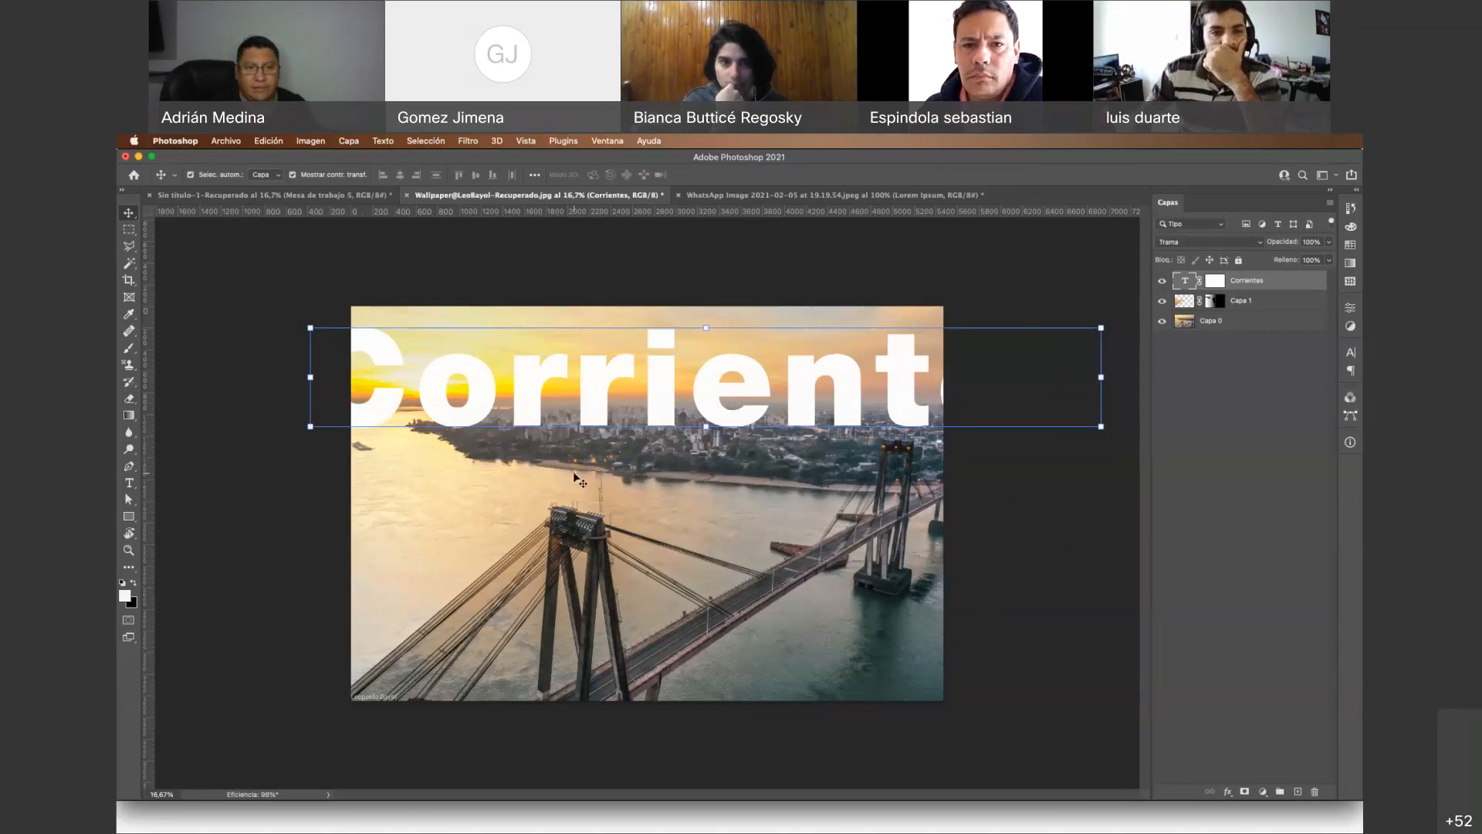
Shrink the "Corrientes" text and move it over the bridge in the photo's lower right area
{"action": "left_click_drag", "start_coordinate": [308, 337], "coordinate": [759, 474]}
{"action": "left_click_drag", "start_coordinate": [886, 449], "coordinate": [614, 606]}
Apply a linear gradient to the "Corrientes" layer mask so the bottom of the letters fades out
{"action": "left_click", "coordinate": [1215, 280]}
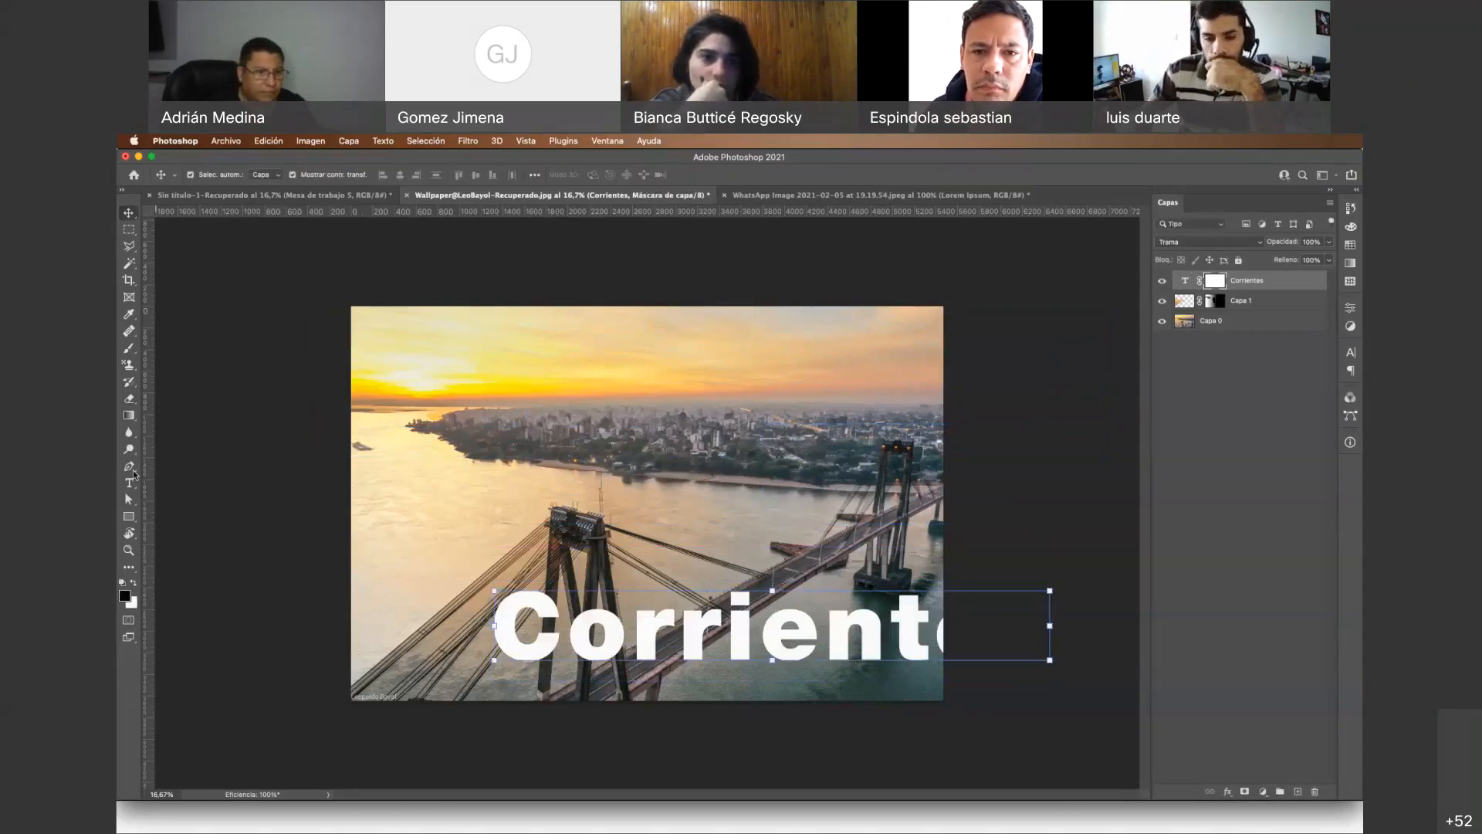
{"action": "key", "text": "g"}
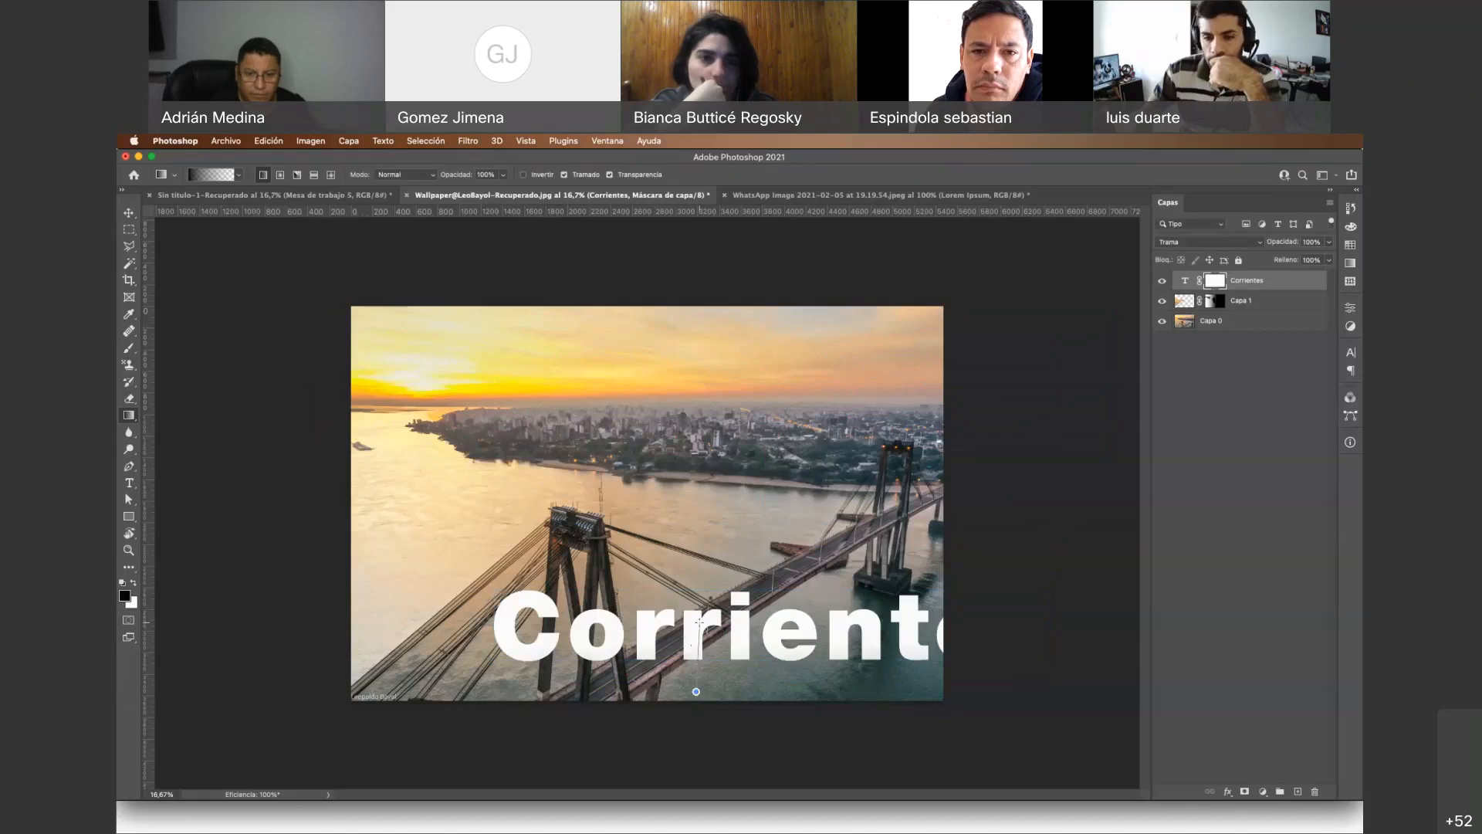
{"action": "left_click_drag", "start_coordinate": [692, 642], "coordinate": [771, 614]}
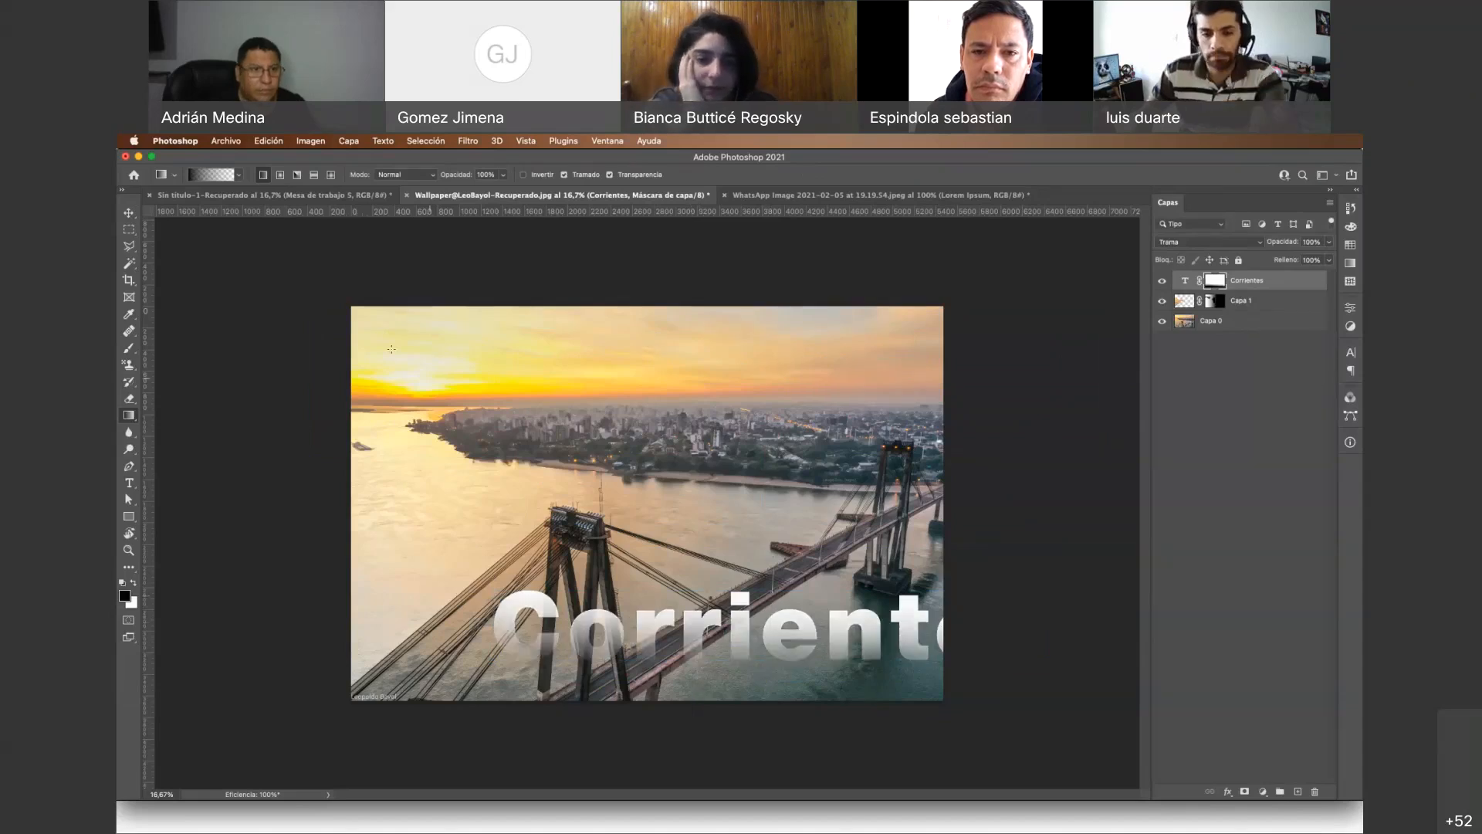
Move the faded "Corrientes" text to the middle of the photo above the bridge and deselect it
{"action": "key", "text": "v"}
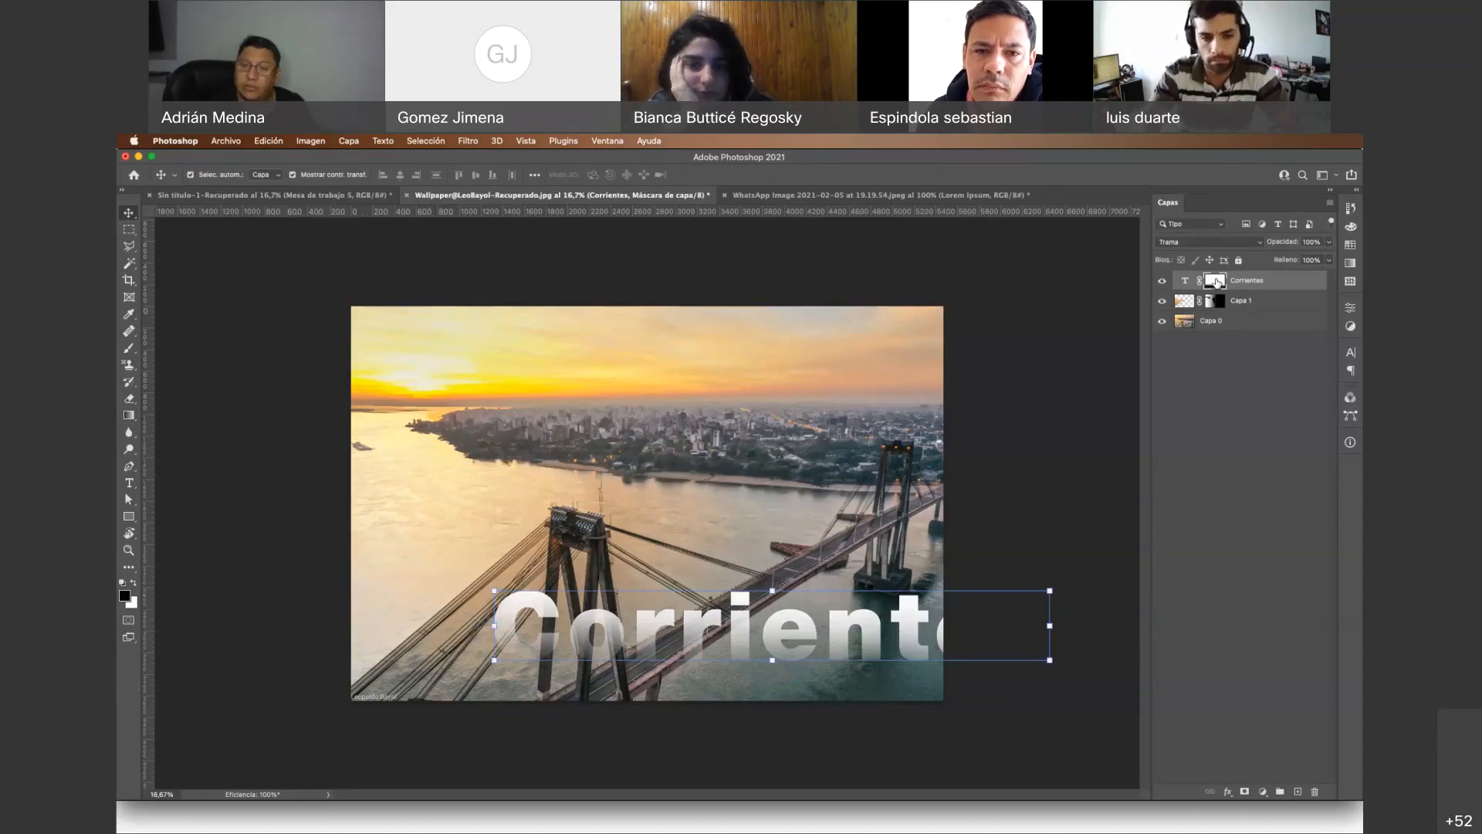
{"action": "left_click_drag", "start_coordinate": [950, 617], "coordinate": [793, 483]}
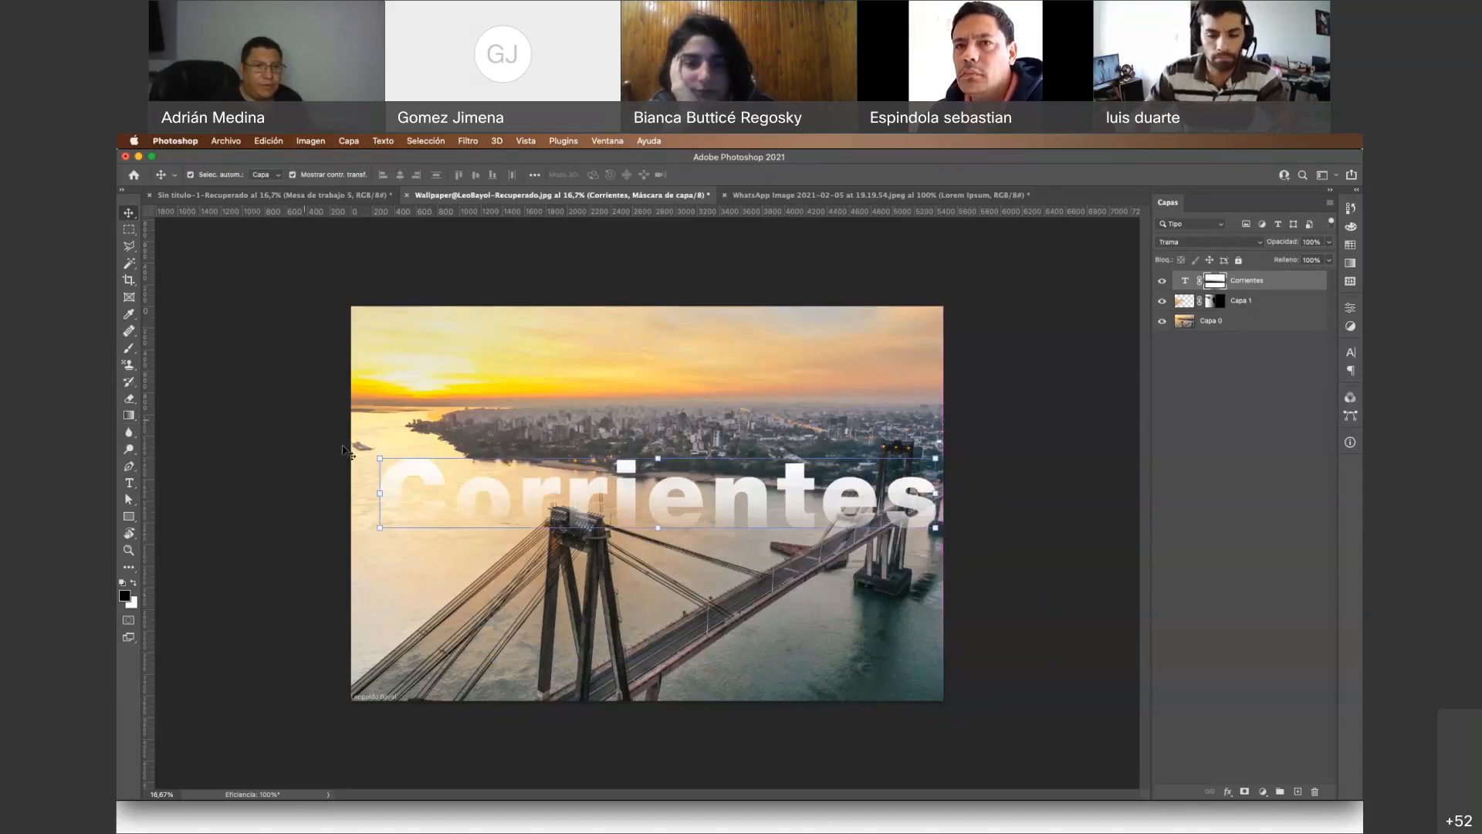
{"action": "left_click", "coordinate": [345, 452]}
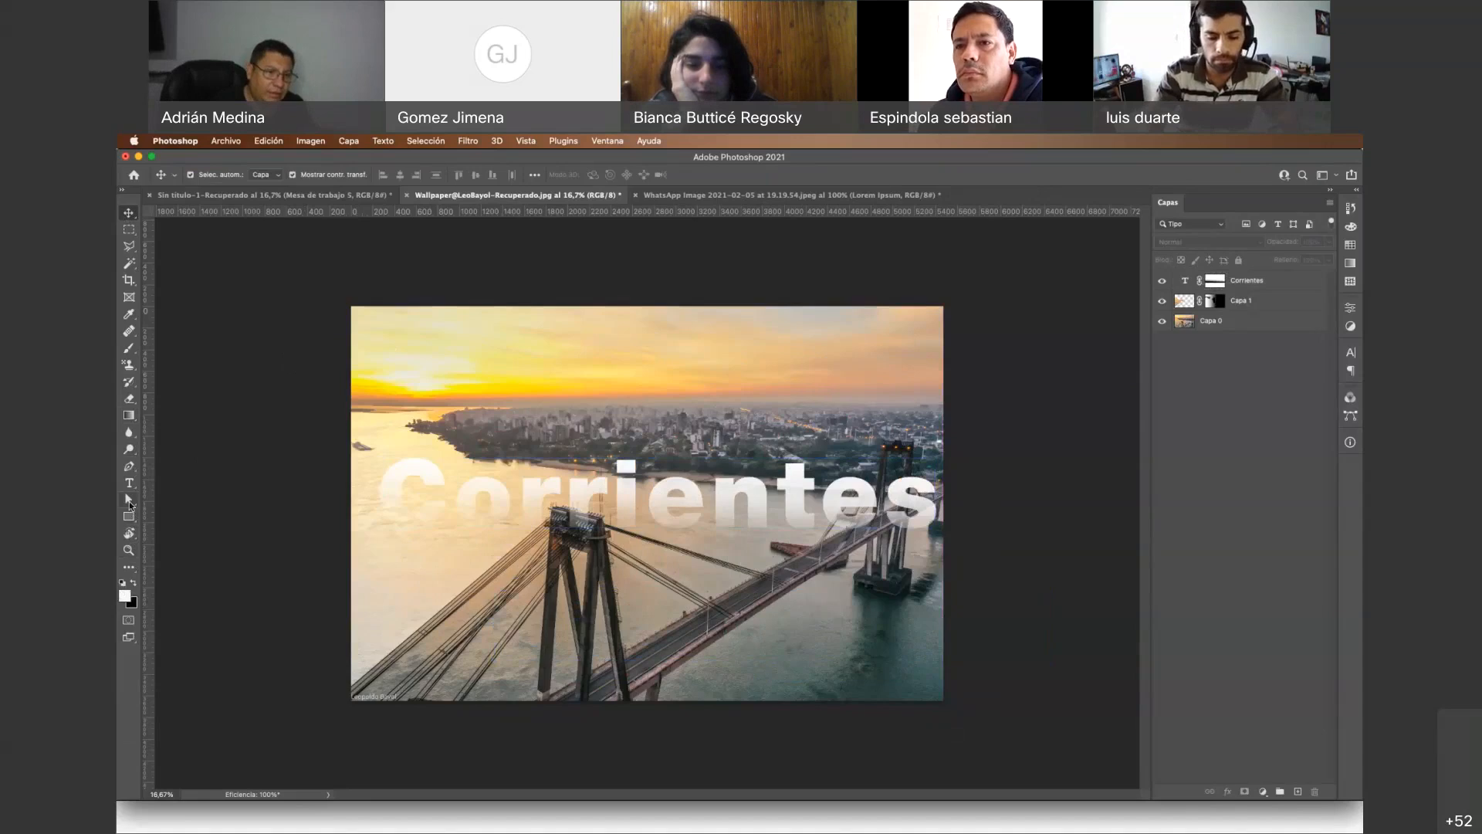
Draw a white triangle shape about 1381 by 700 px above the "Corrientes" text, using the Triangle tool
{"action": "left_click", "coordinate": [127, 501]}
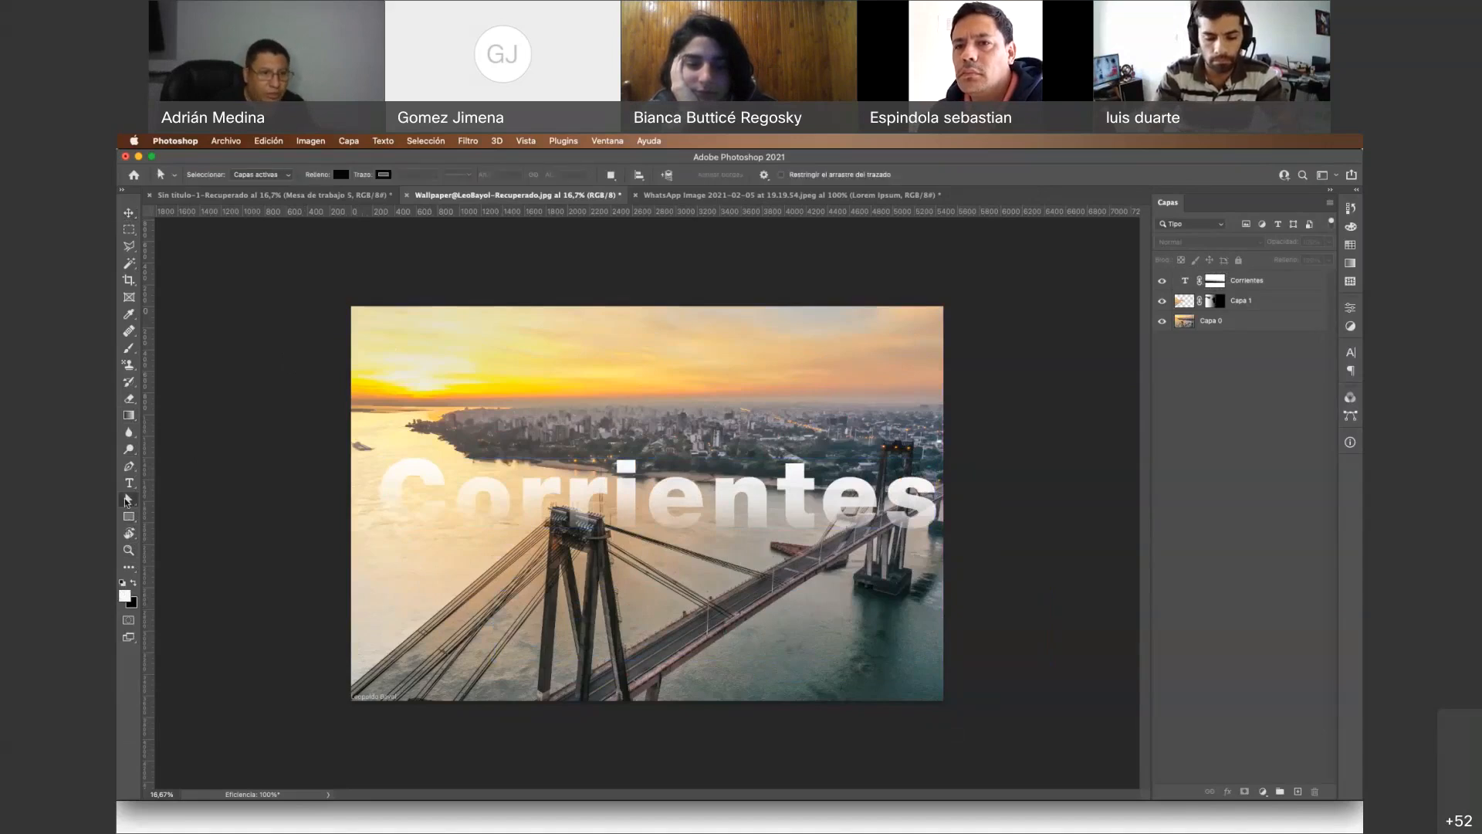
{"action": "left_click", "coordinate": [125, 513]}
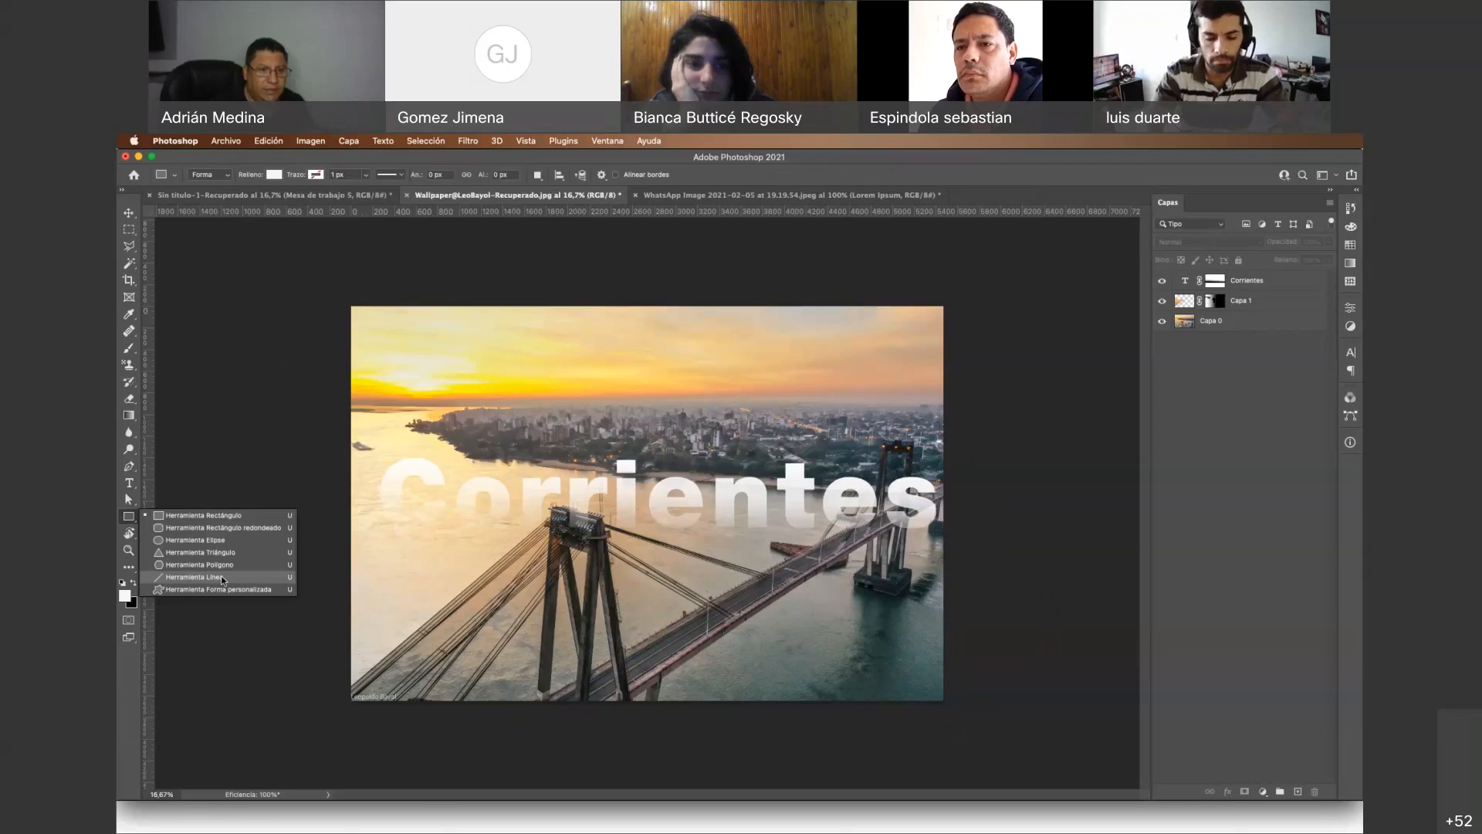
{"action": "left_click", "coordinate": [200, 552]}
{"action": "left_click_drag", "start_coordinate": [482, 372], "coordinate": [629, 446]}
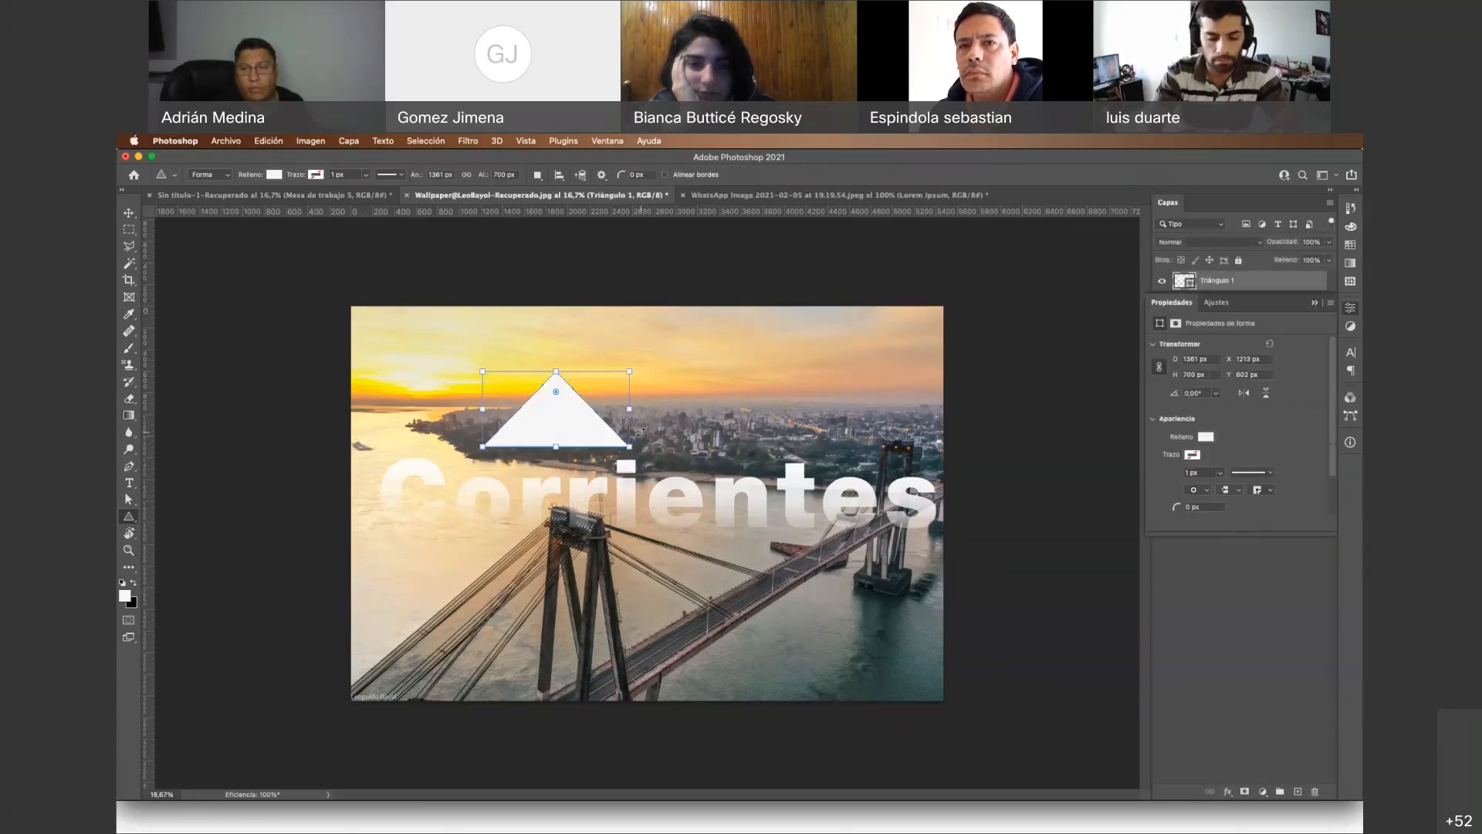
Round the corners of the white triangle heavily
{"action": "double_click", "coordinate": [1187, 282]}
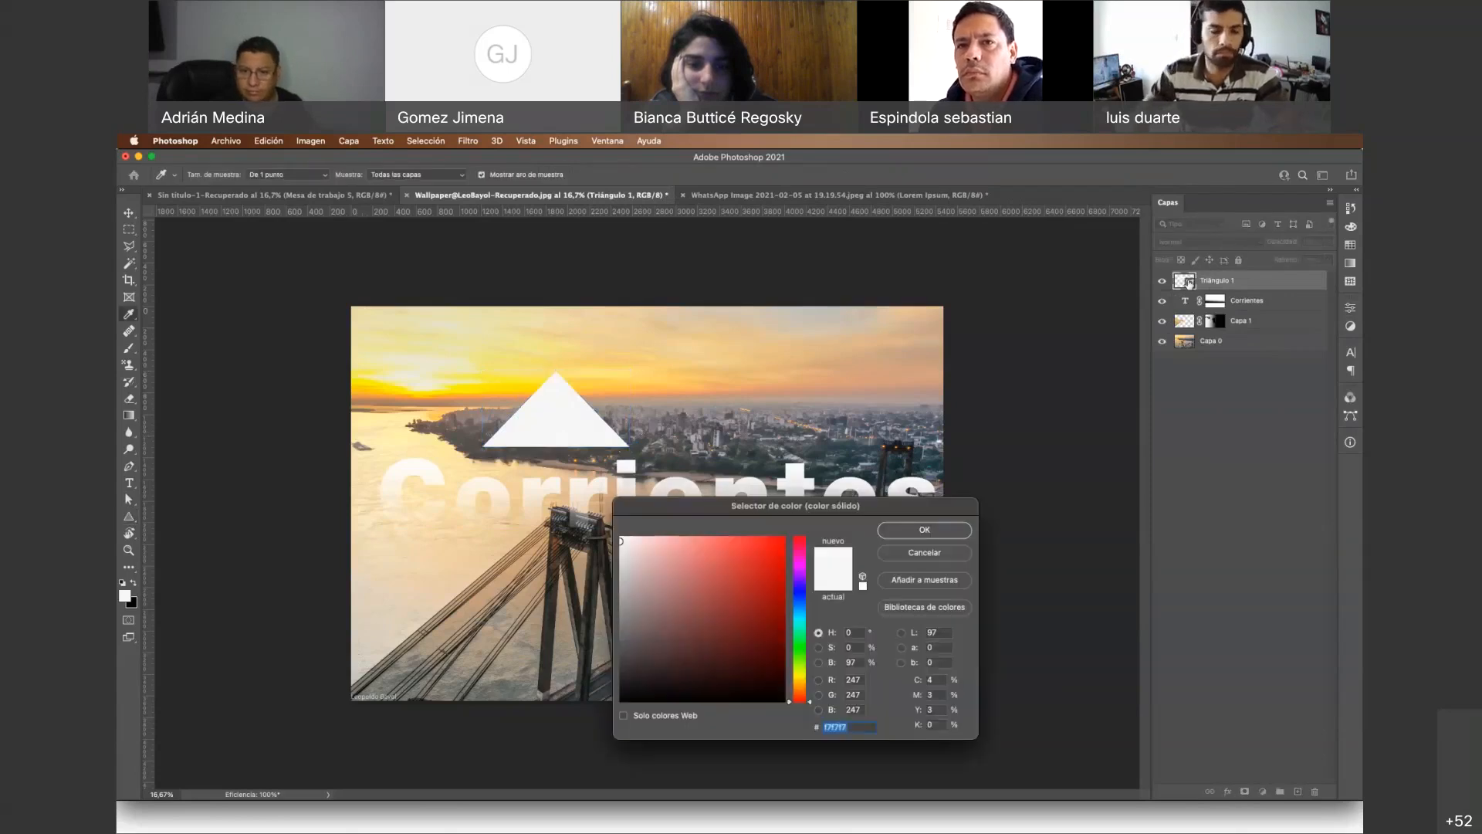
{"action": "left_click", "coordinate": [922, 553]}
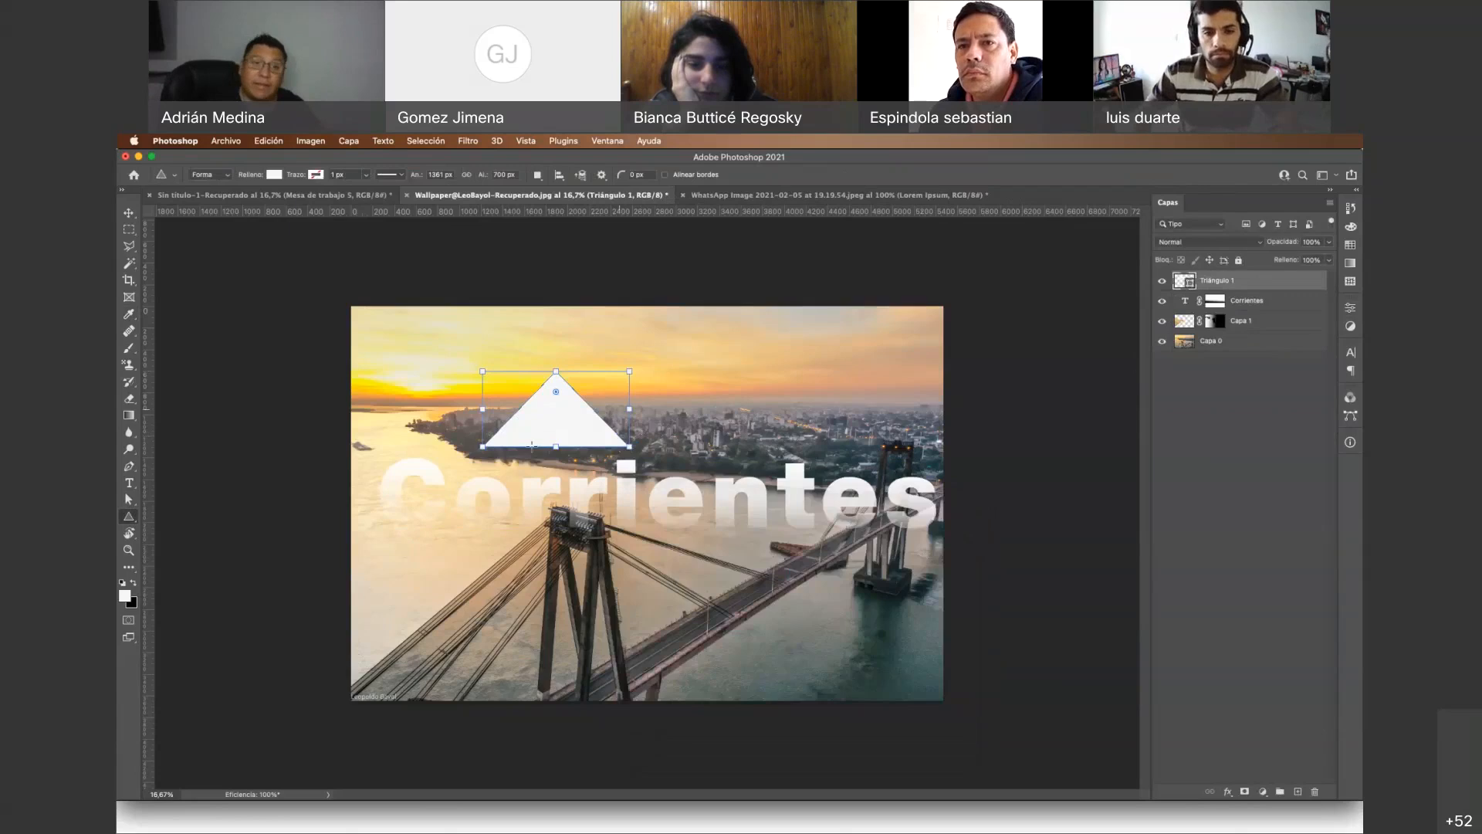
{"action": "left_click_drag", "start_coordinate": [557, 383], "coordinate": [651, 466]}
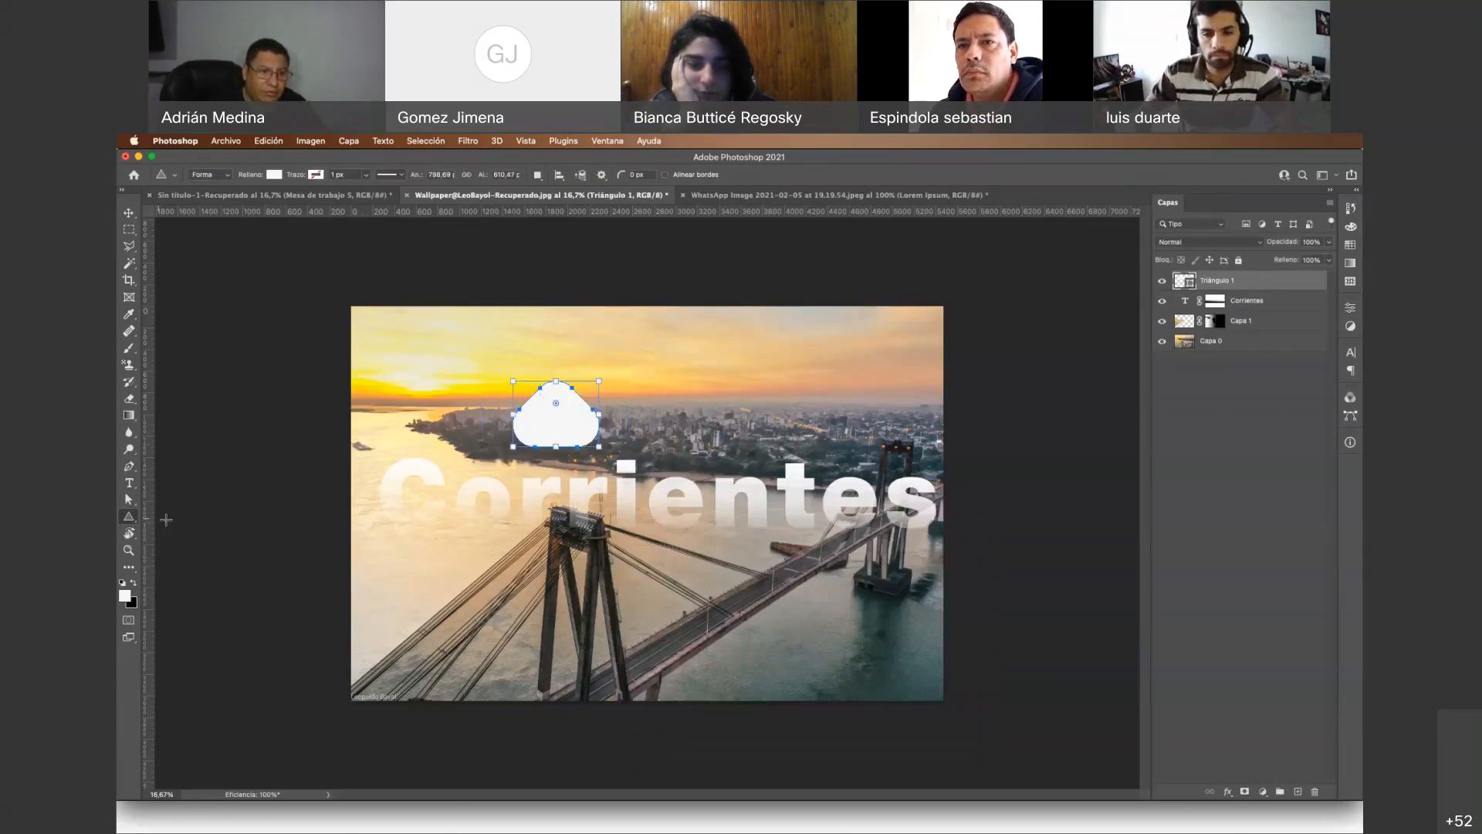
{"action": "left_click", "coordinate": [129, 534]}
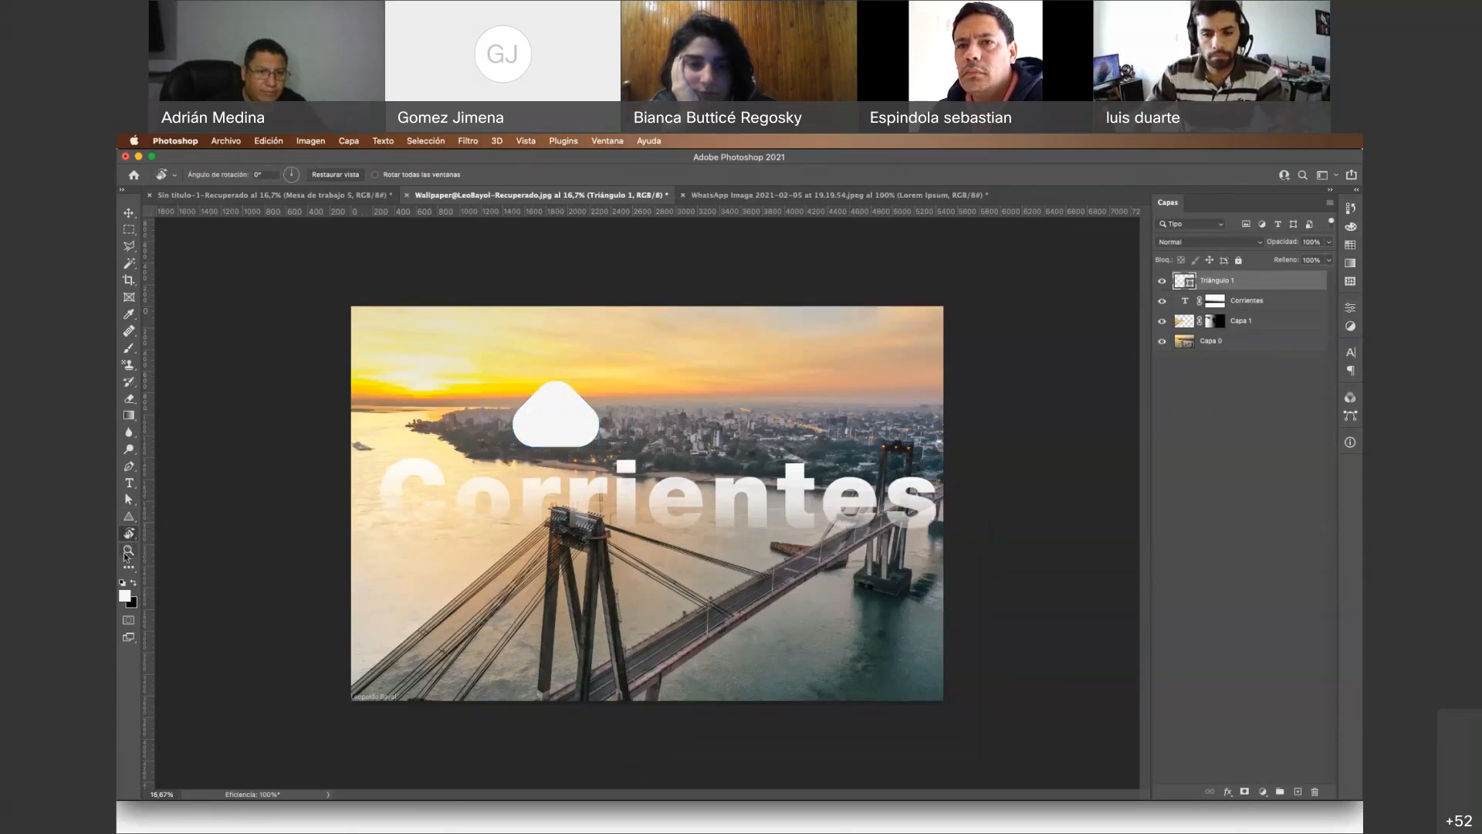
{"action": "left_click", "coordinate": [129, 552]}
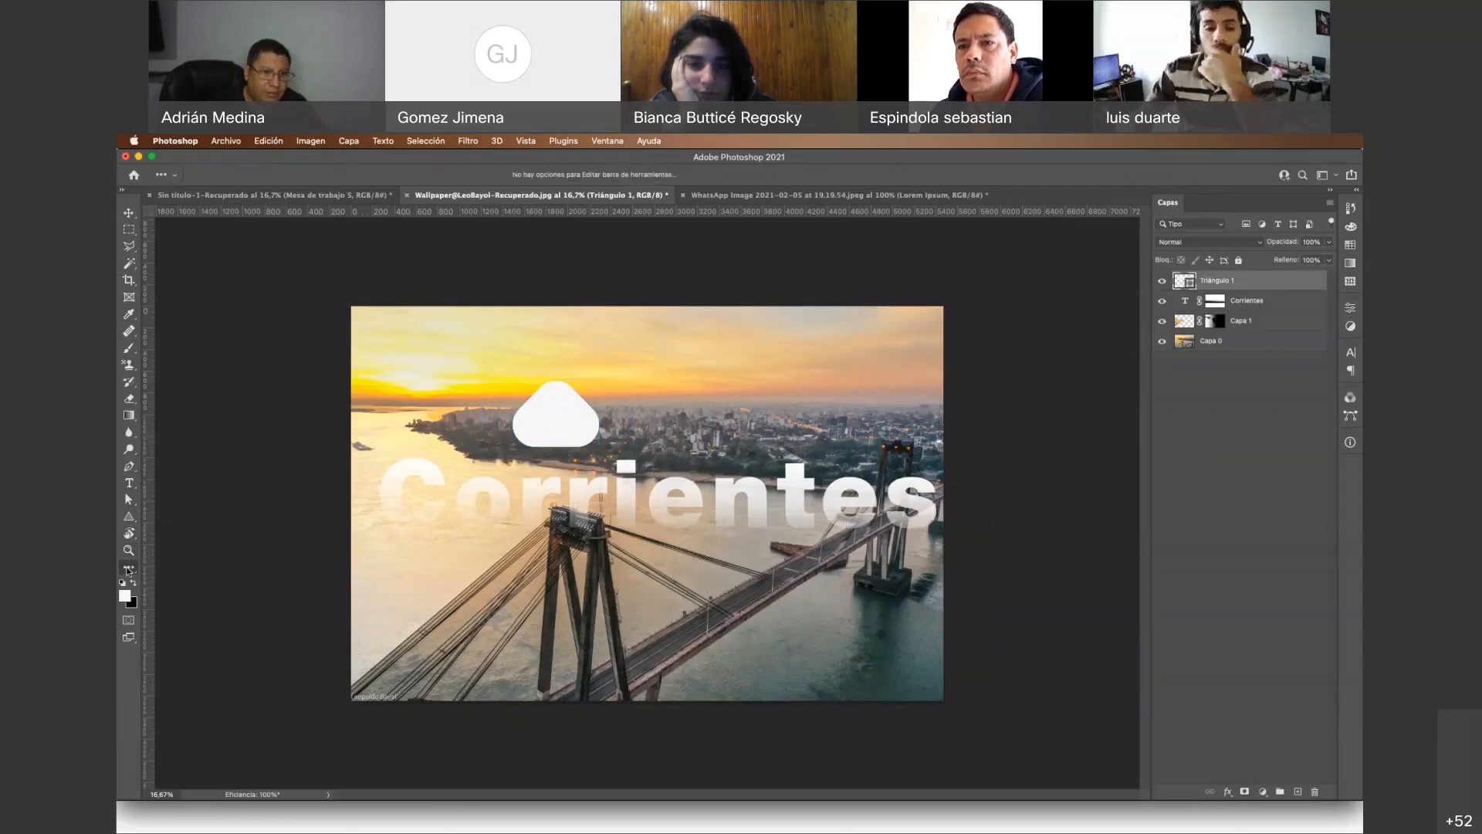
{"action": "left_click", "coordinate": [131, 217]}
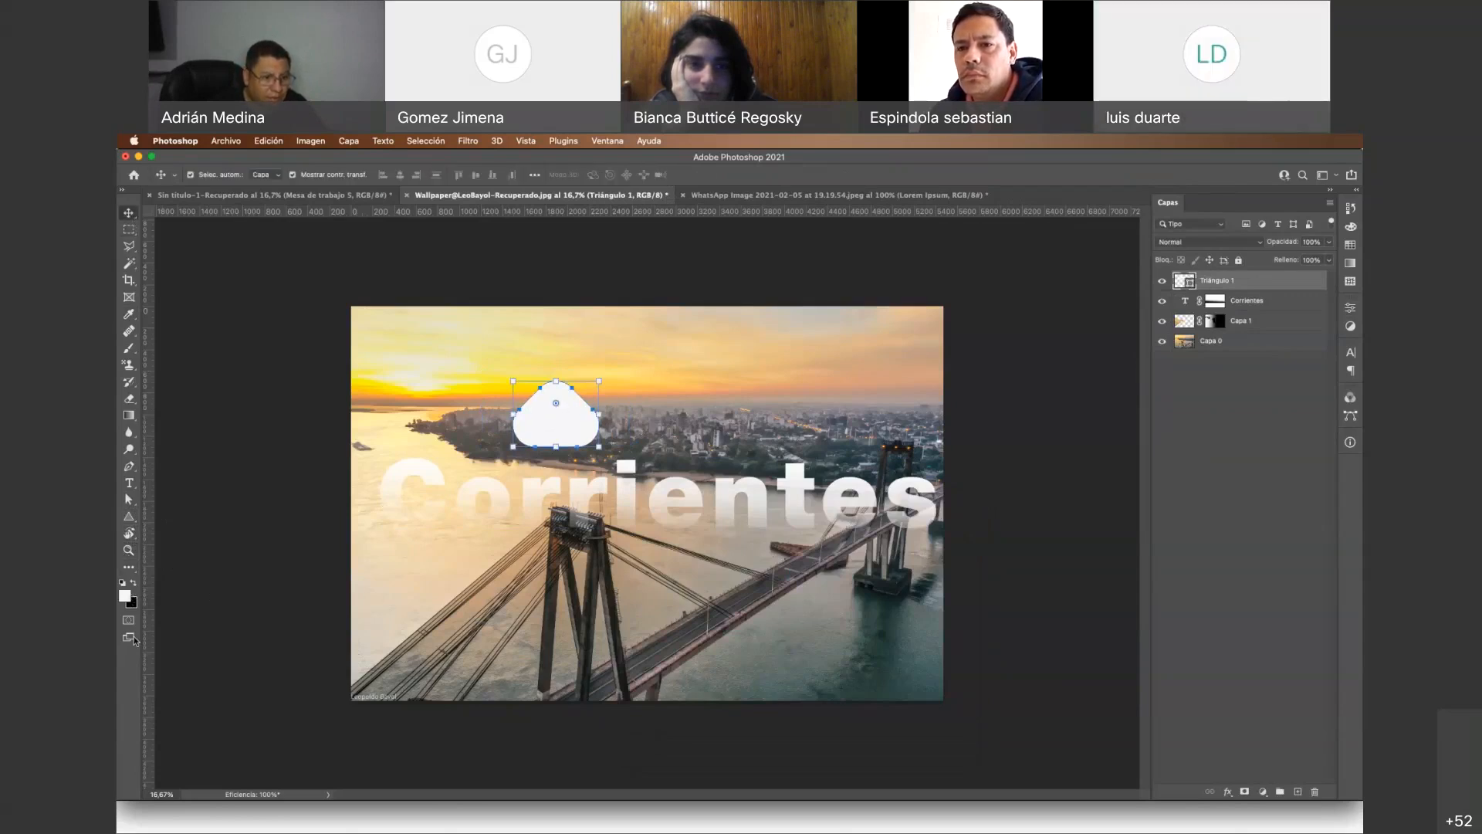
{"action": "left_click", "coordinate": [135, 585]}
{"action": "left_click", "coordinate": [135, 587]}
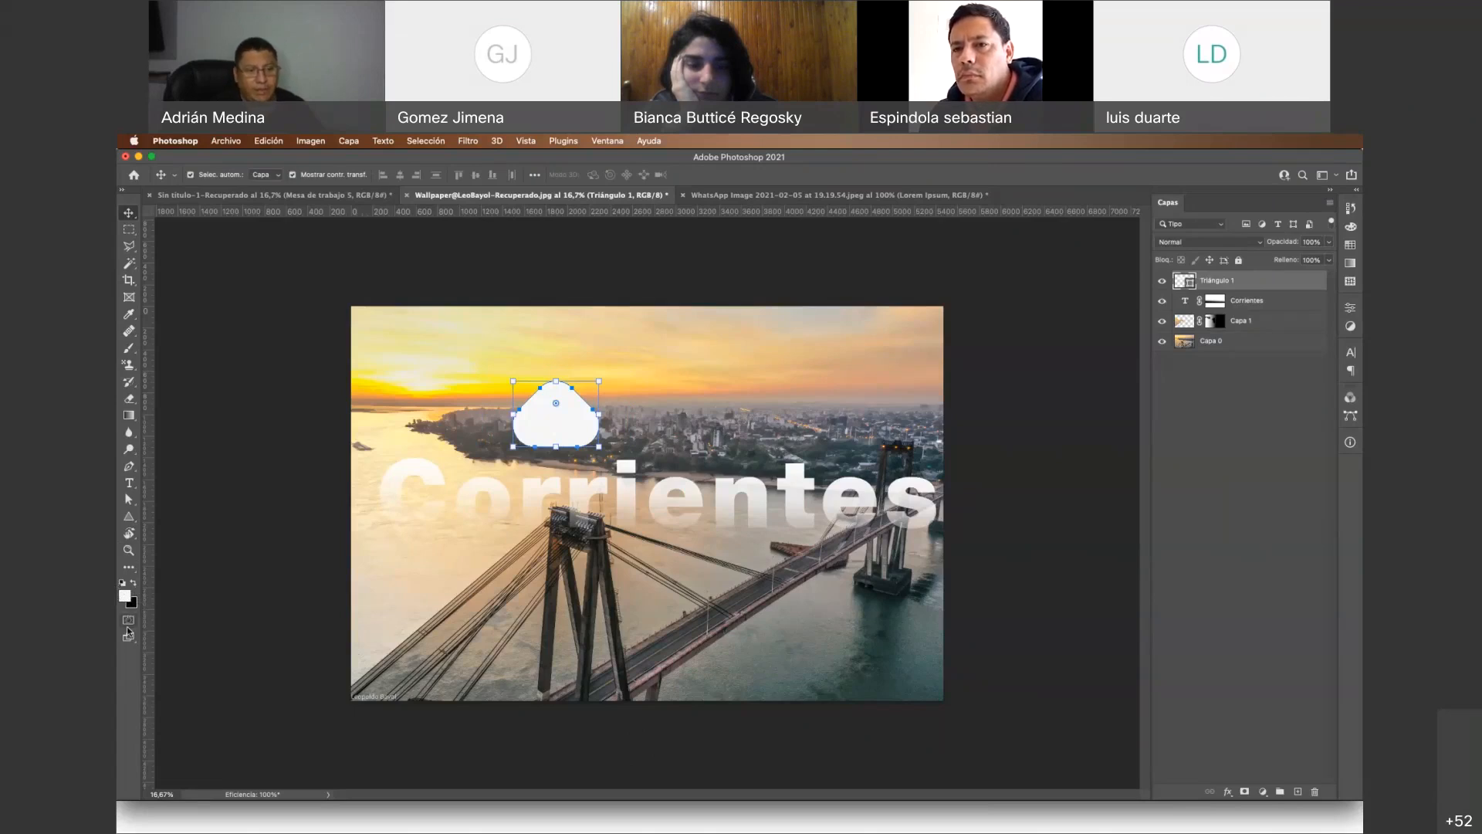
Cycle through the full-screen display modes and return to the standard screen mode
{"action": "left_click", "coordinate": [132, 641]}
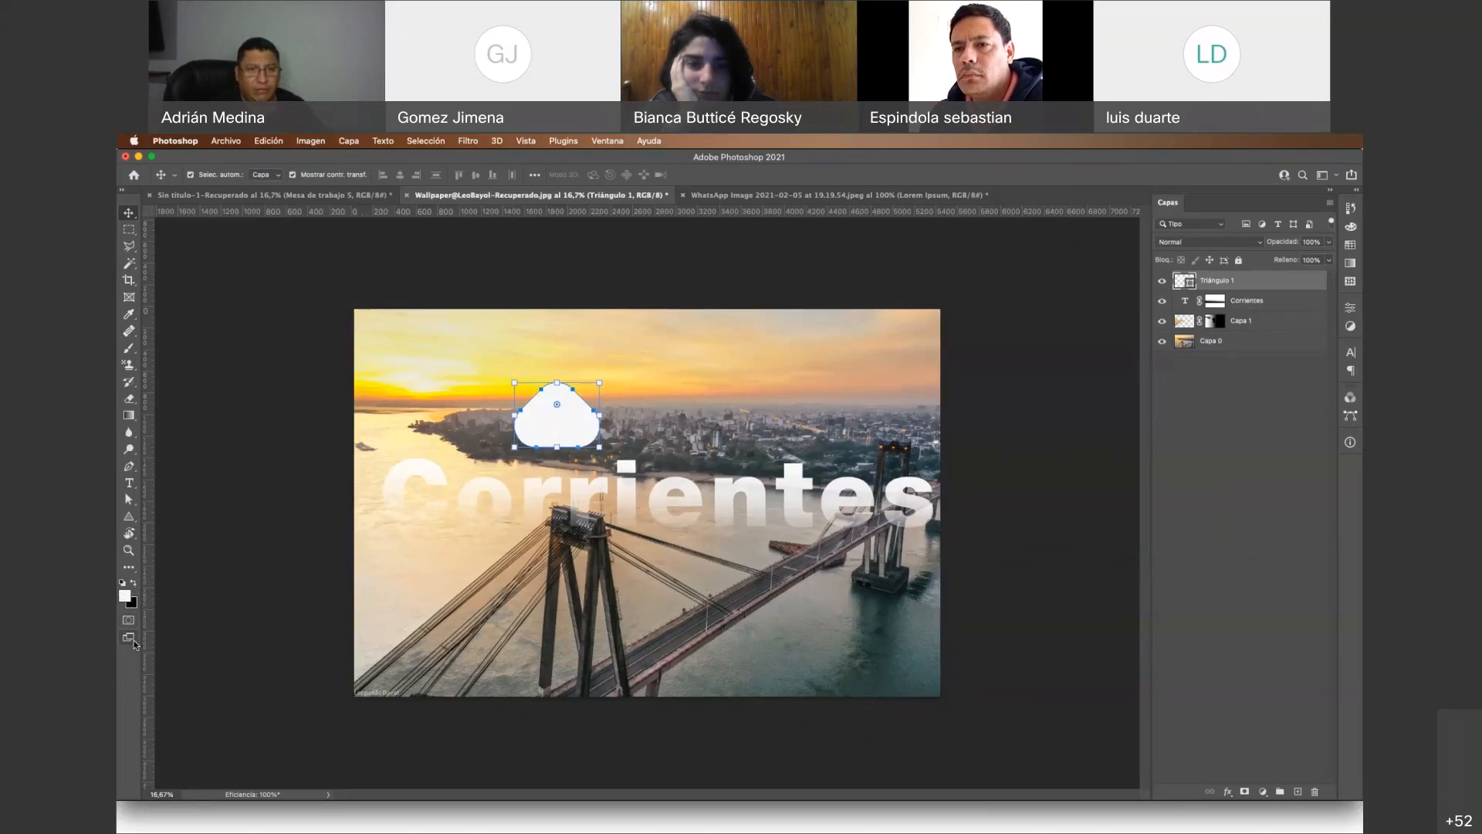
{"action": "left_click", "coordinate": [129, 627]}
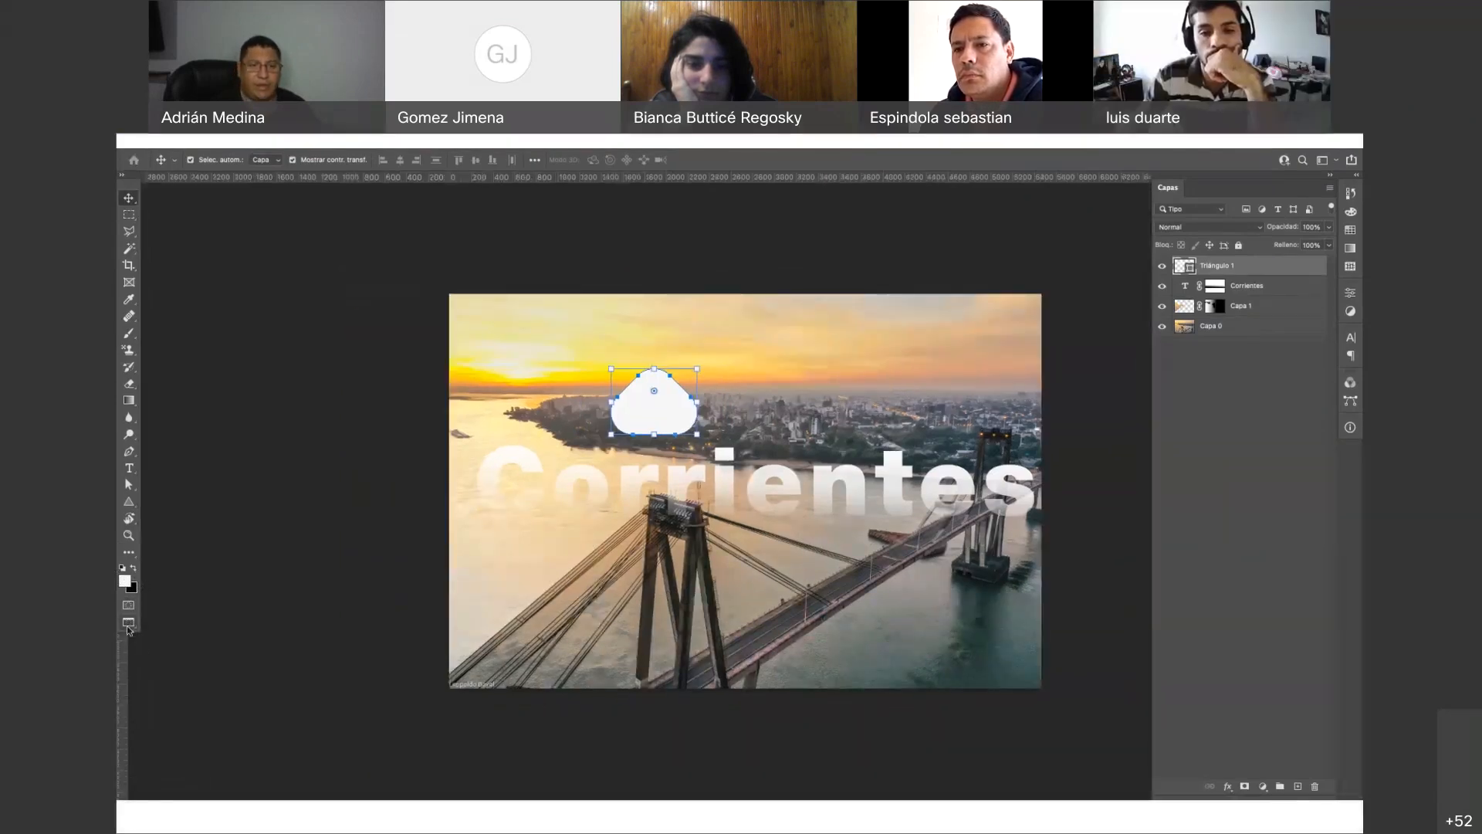
{"action": "mouse_move", "coordinate": [117, 618]}
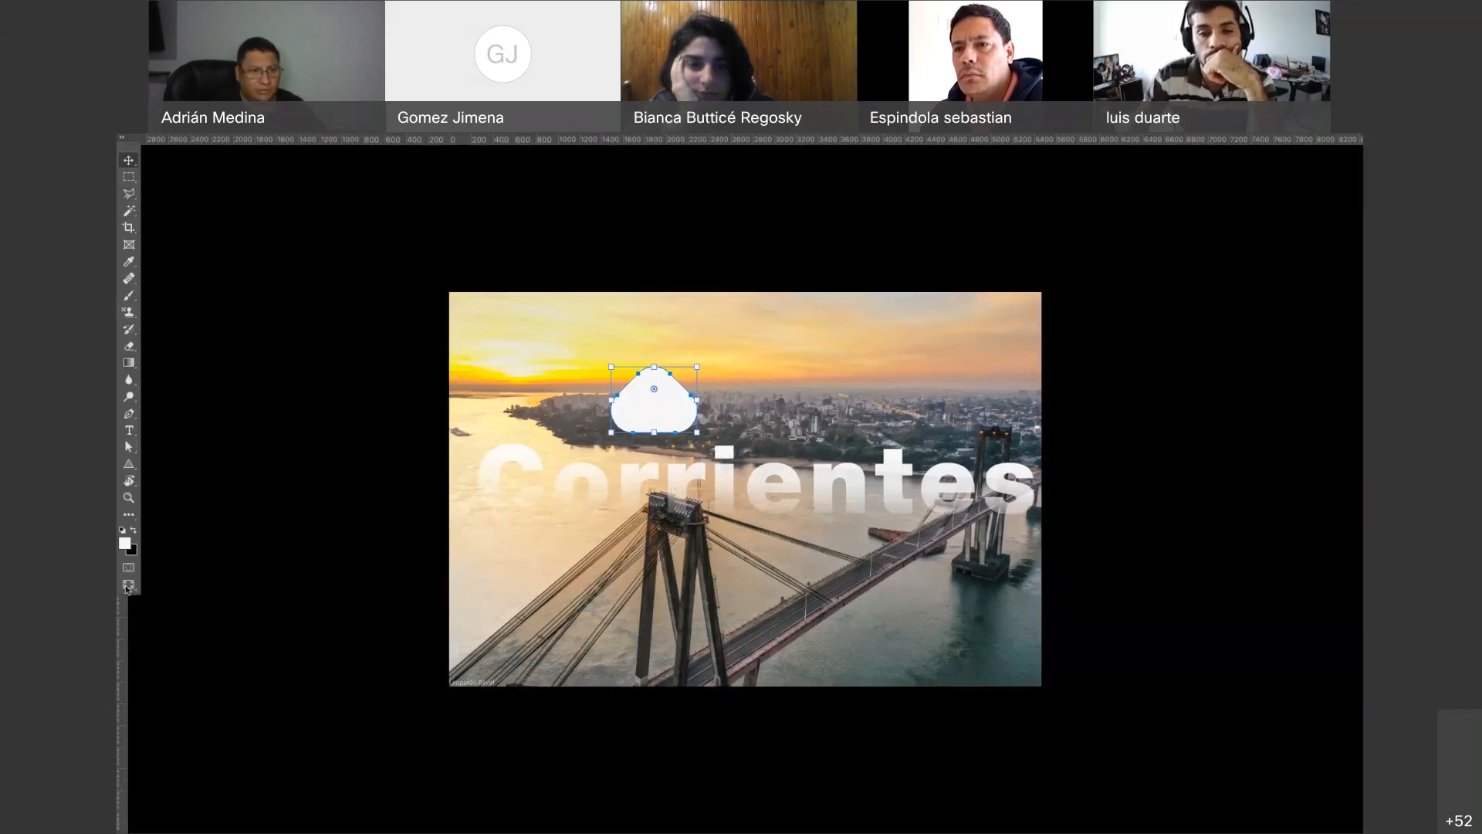
{"action": "left_click", "coordinate": [128, 584]}
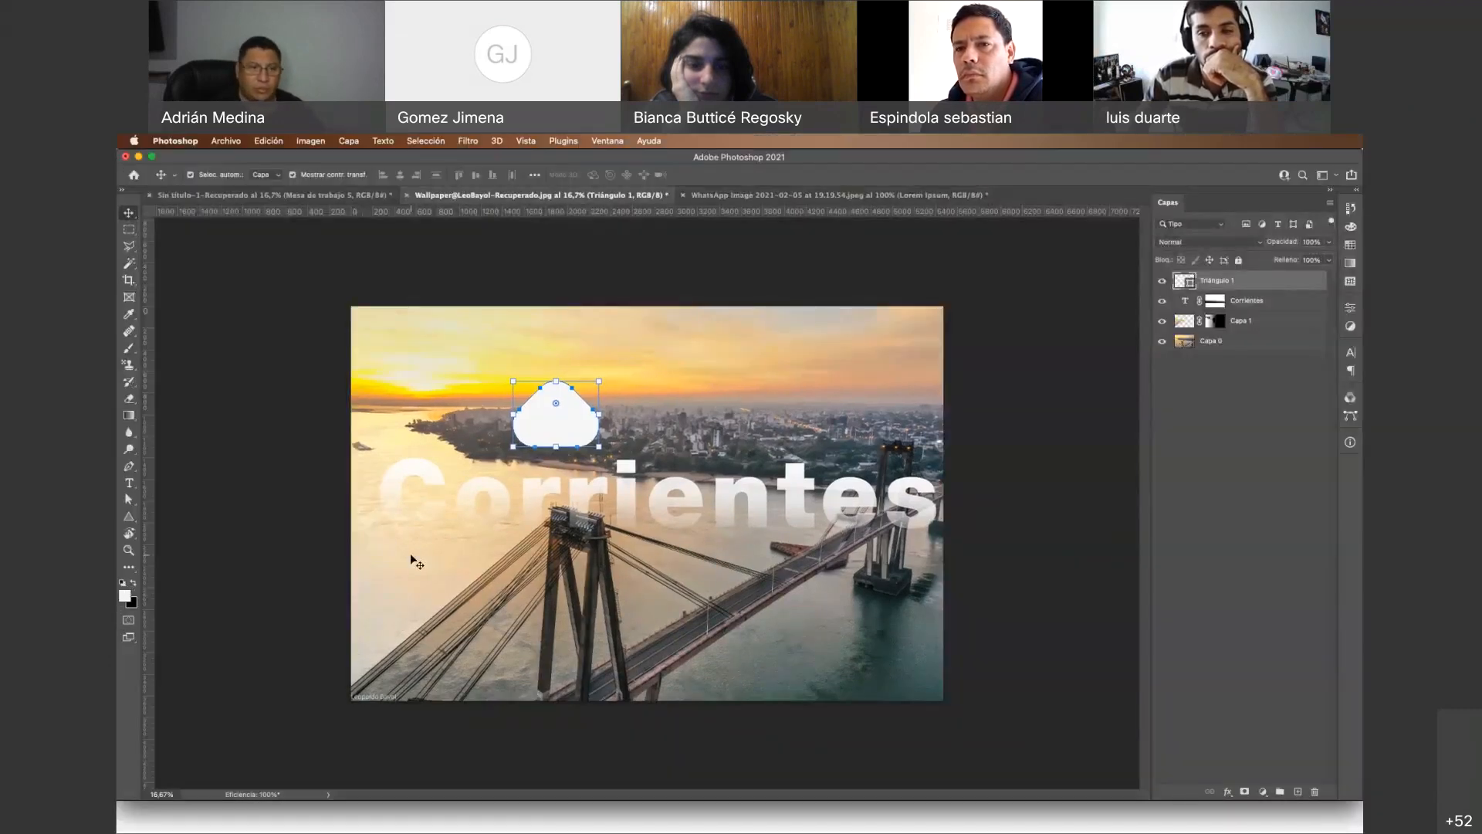